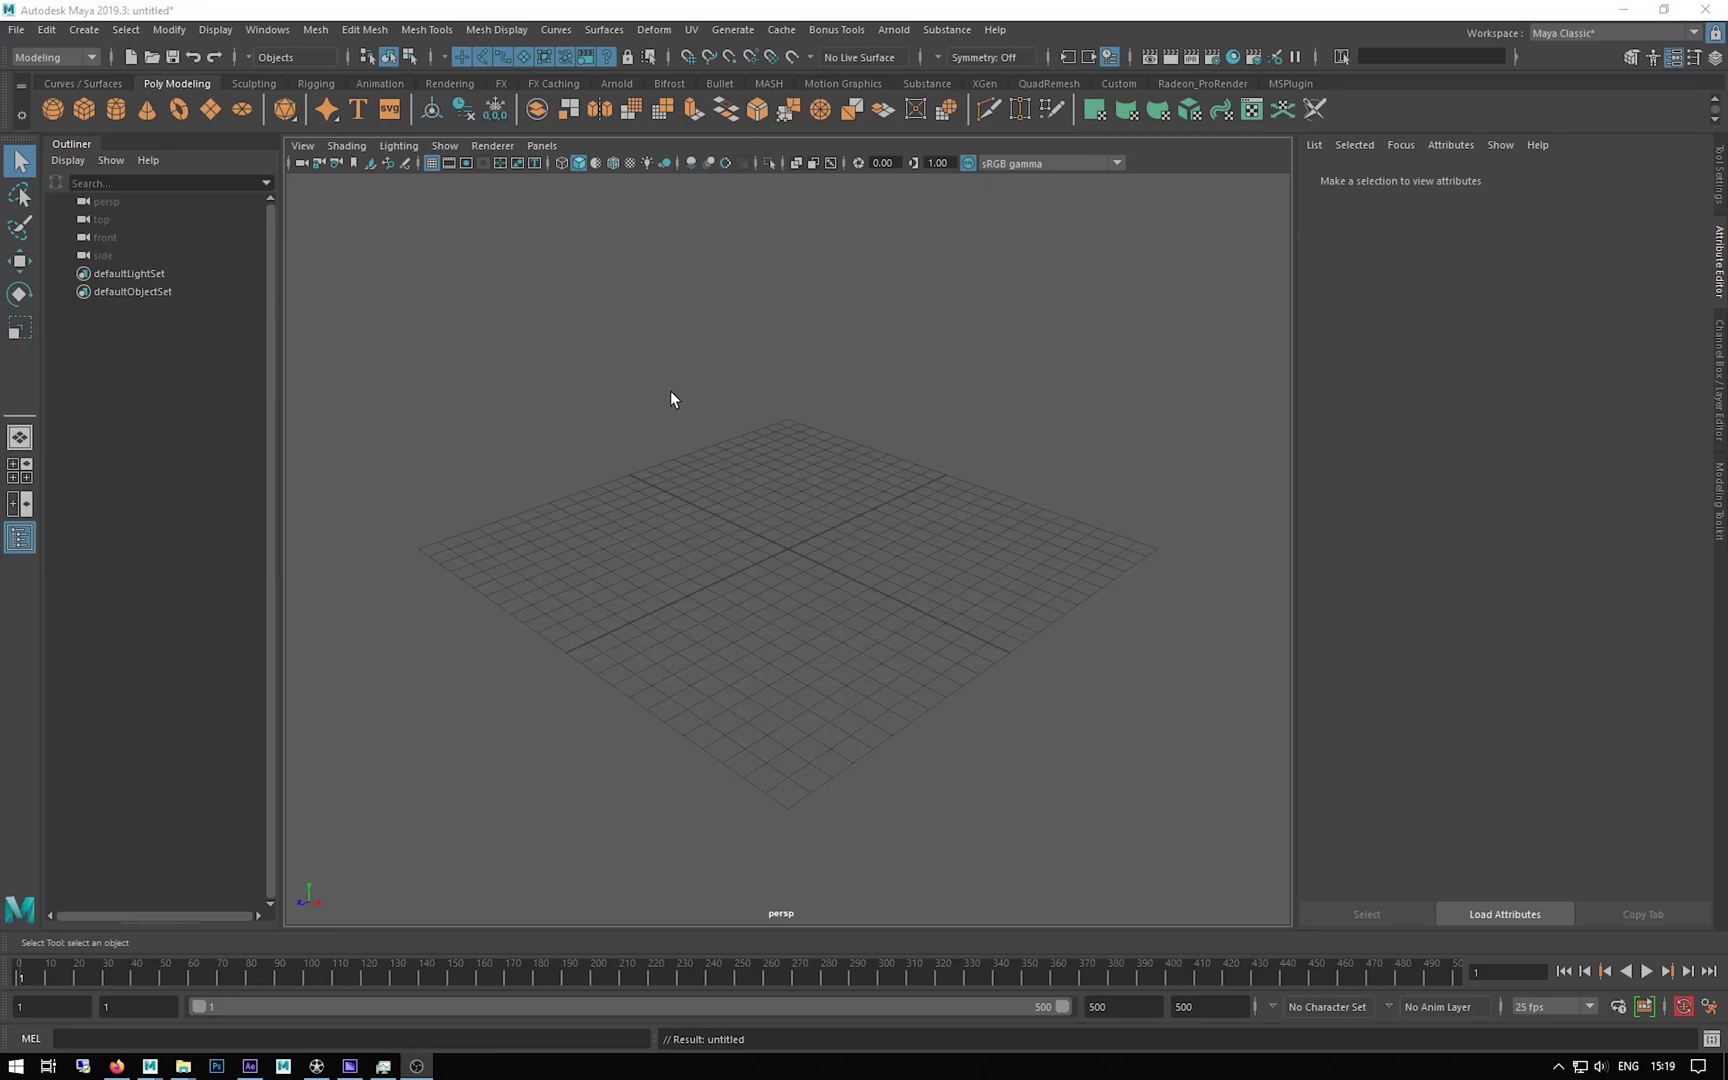
Step: Create a platonic solid polygon primitive at the centre of the grid
{"action": "left_click_drag", "start_coordinate": [647, 548], "coordinate": [701, 520], "text": "alt"}
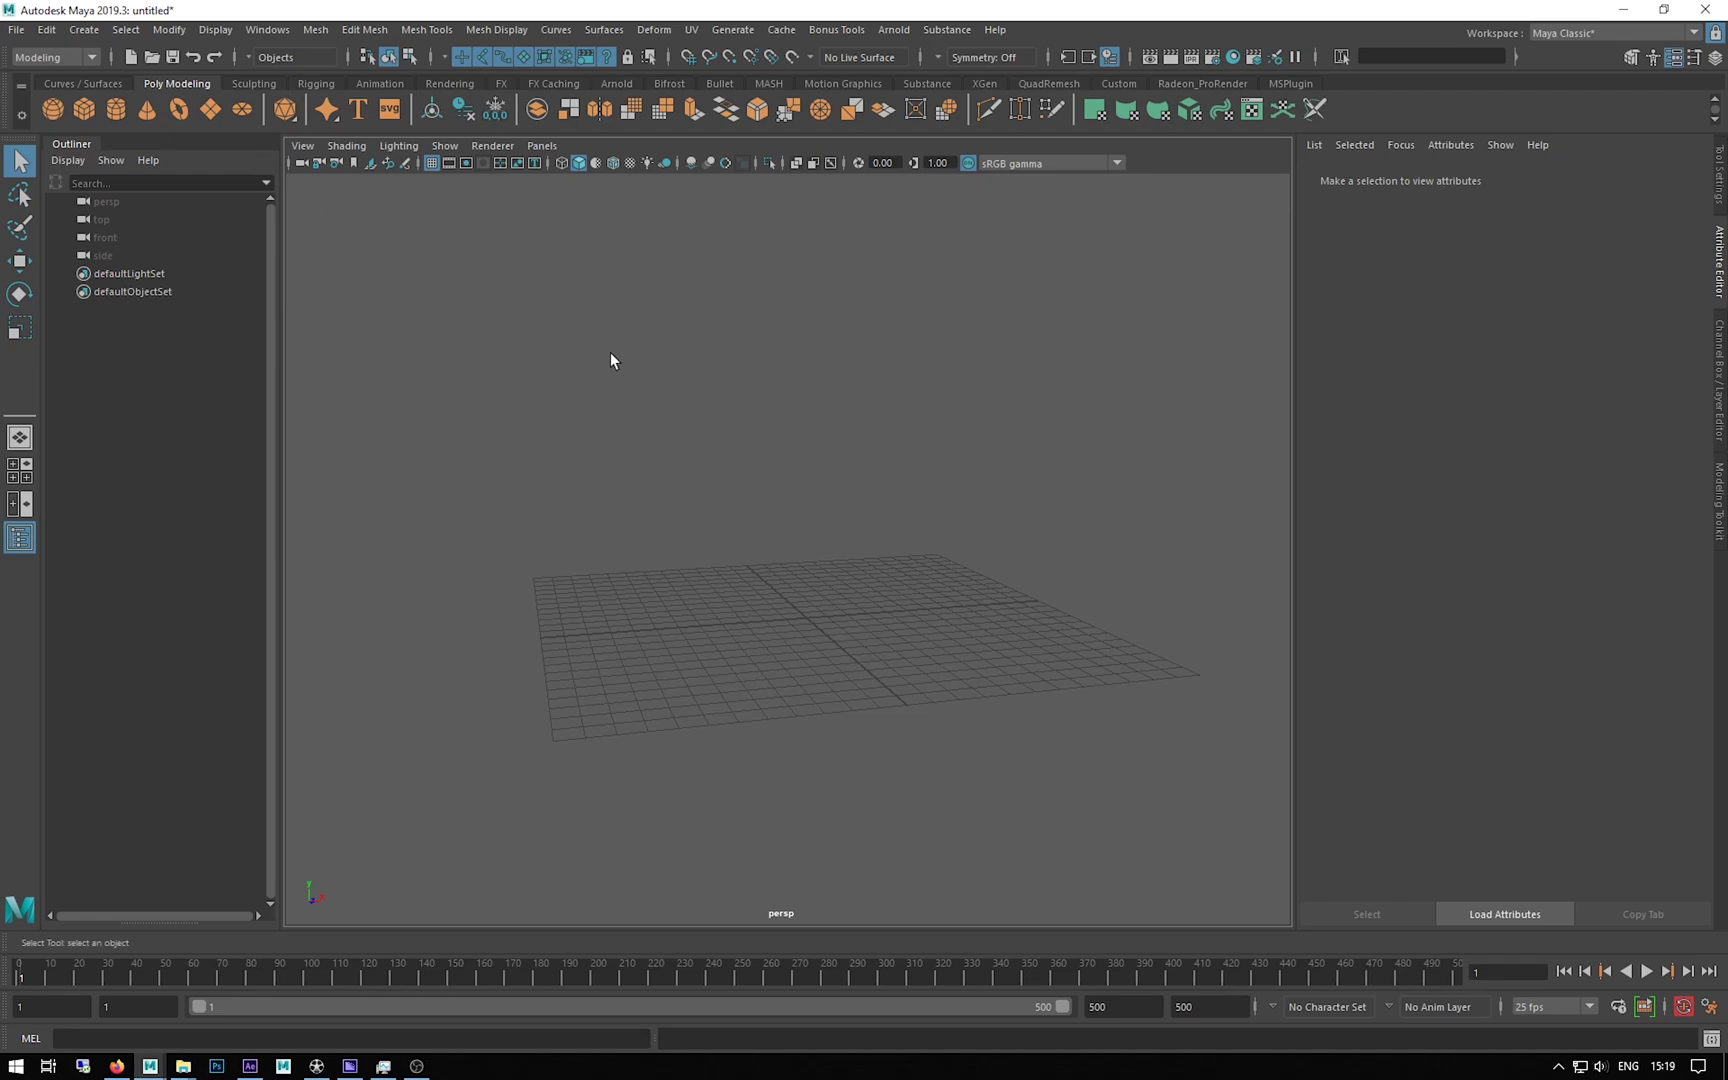
{"action": "left_click", "coordinate": [284, 109]}
{"action": "scroll", "coordinate": [774, 526], "scroll_direction": "up", "scroll_amount": 3}
{"action": "left_click_drag", "start_coordinate": [765, 554], "coordinate": [832, 626], "text": "alt"}
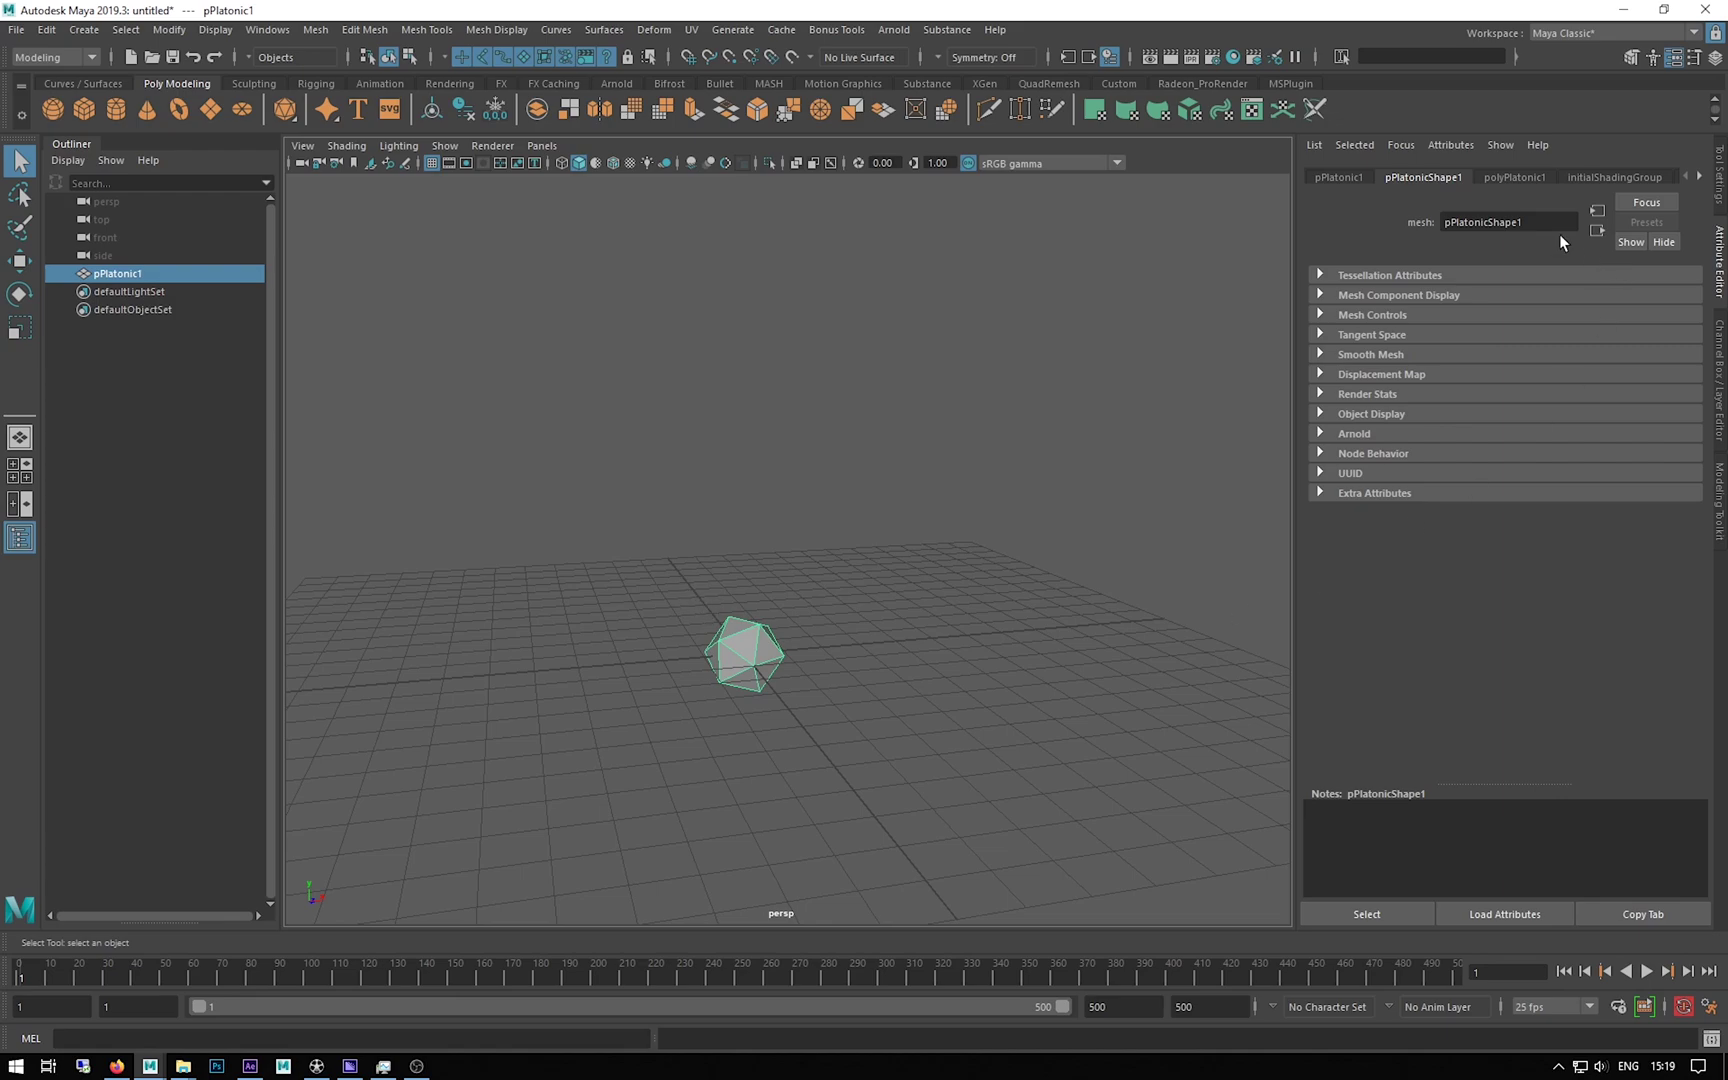
Step: Change the platonic solid's primitive type to Octahedron and set its subdivisions to 3 to make a quad sphere
{"action": "left_click", "coordinate": [1513, 177]}
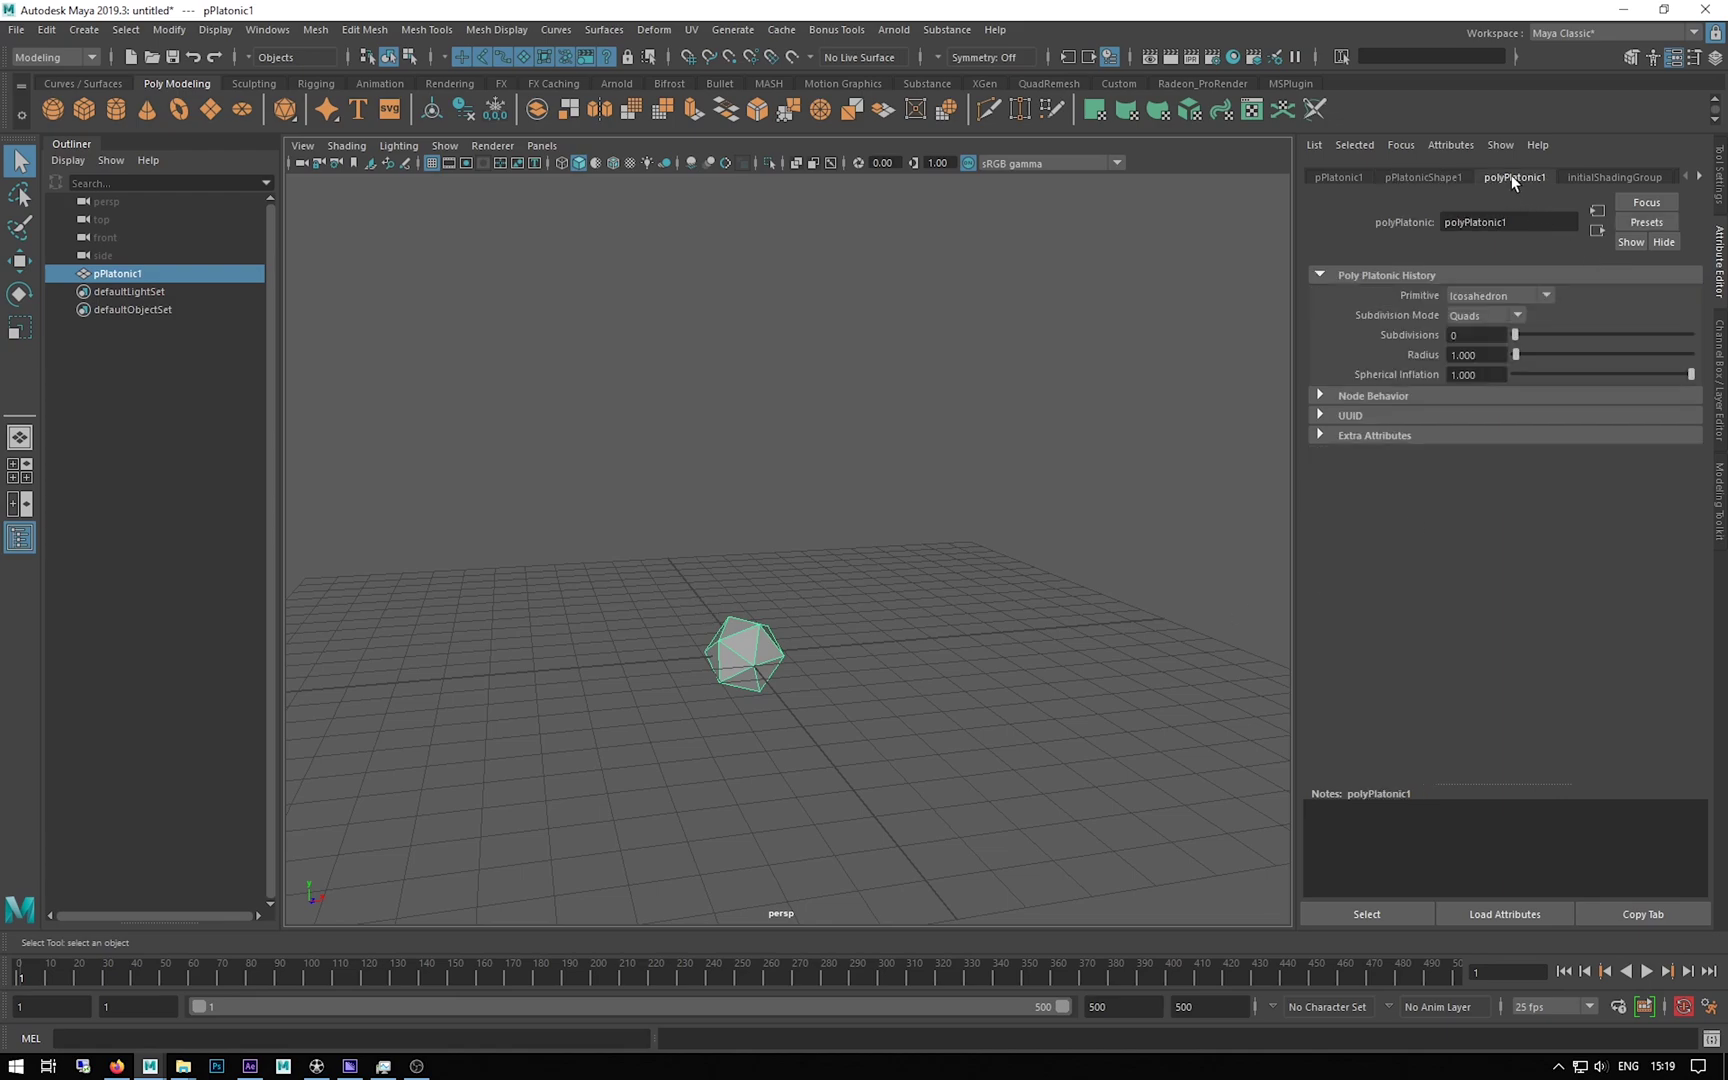
{"action": "scroll", "coordinate": [697, 653], "scroll_direction": "up", "scroll_amount": 2}
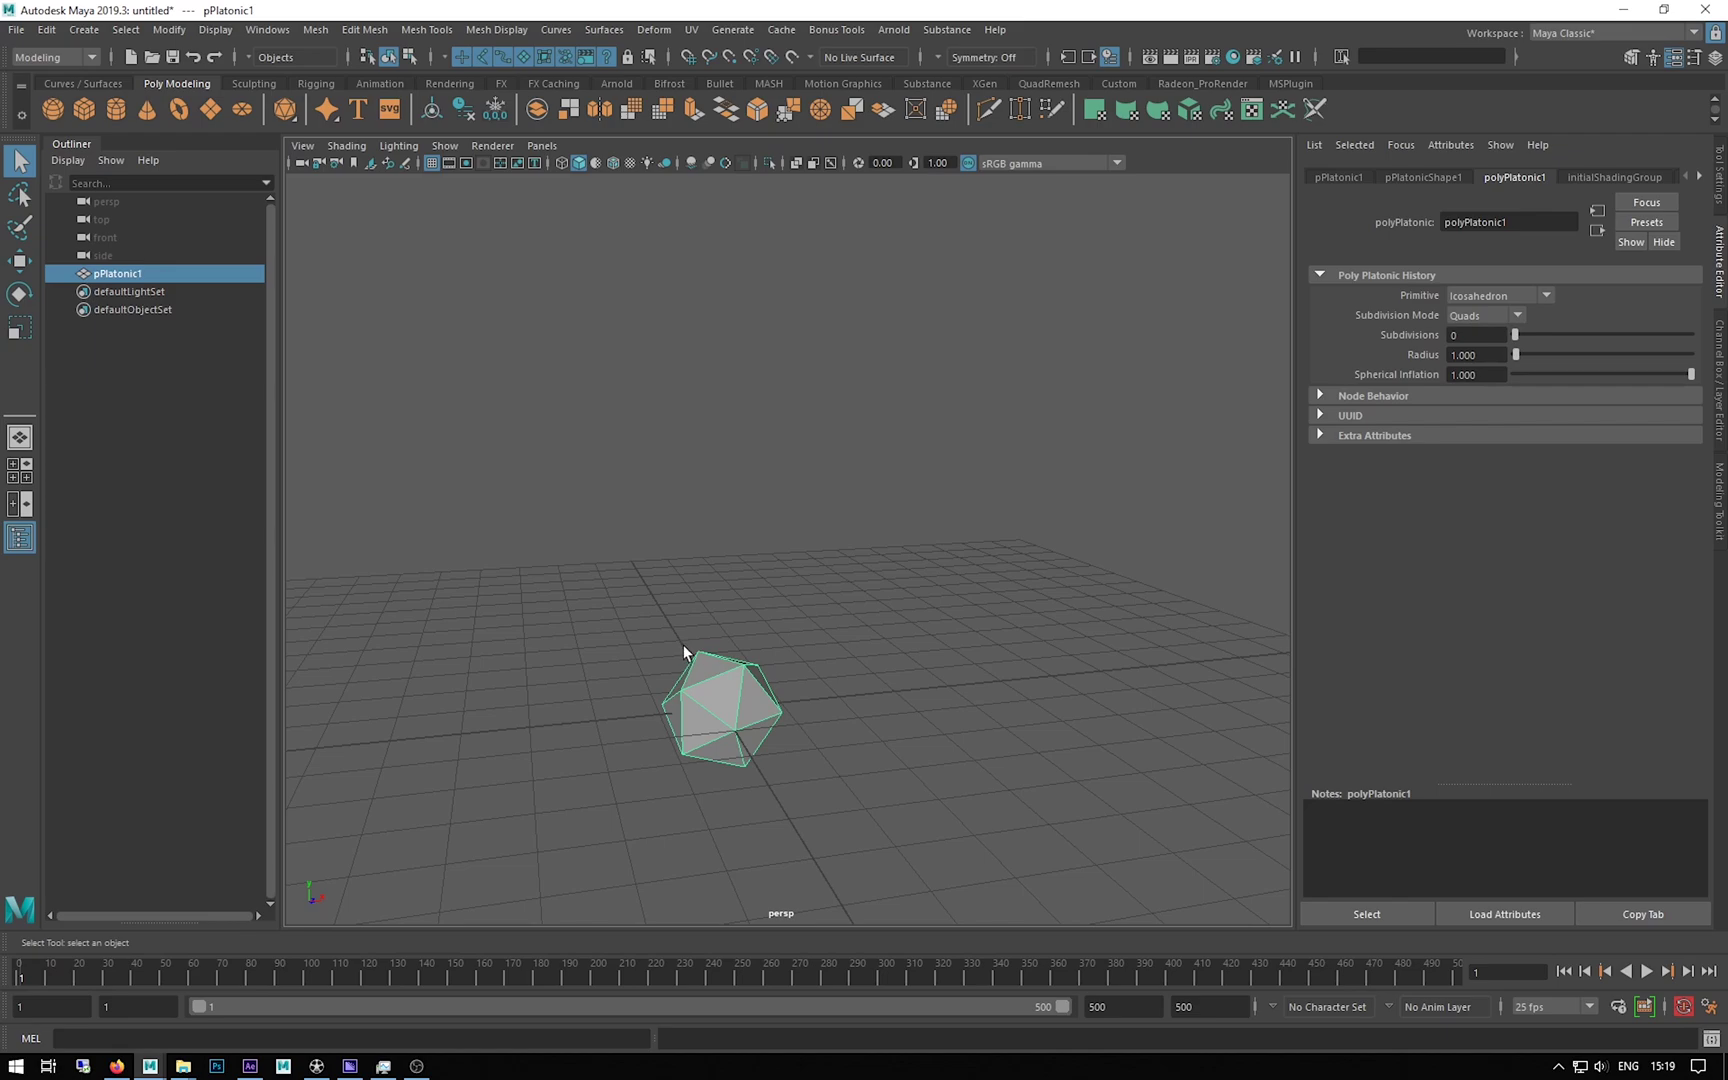
{"action": "left_click_drag", "start_coordinate": [698, 675], "coordinate": [745, 559], "text": "alt"}
{"action": "right_click_drag", "start_coordinate": [745, 559], "coordinate": [949, 644], "text": "alt"}
{"action": "scroll", "coordinate": [697, 668], "scroll_direction": "up", "scroll_amount": 2}
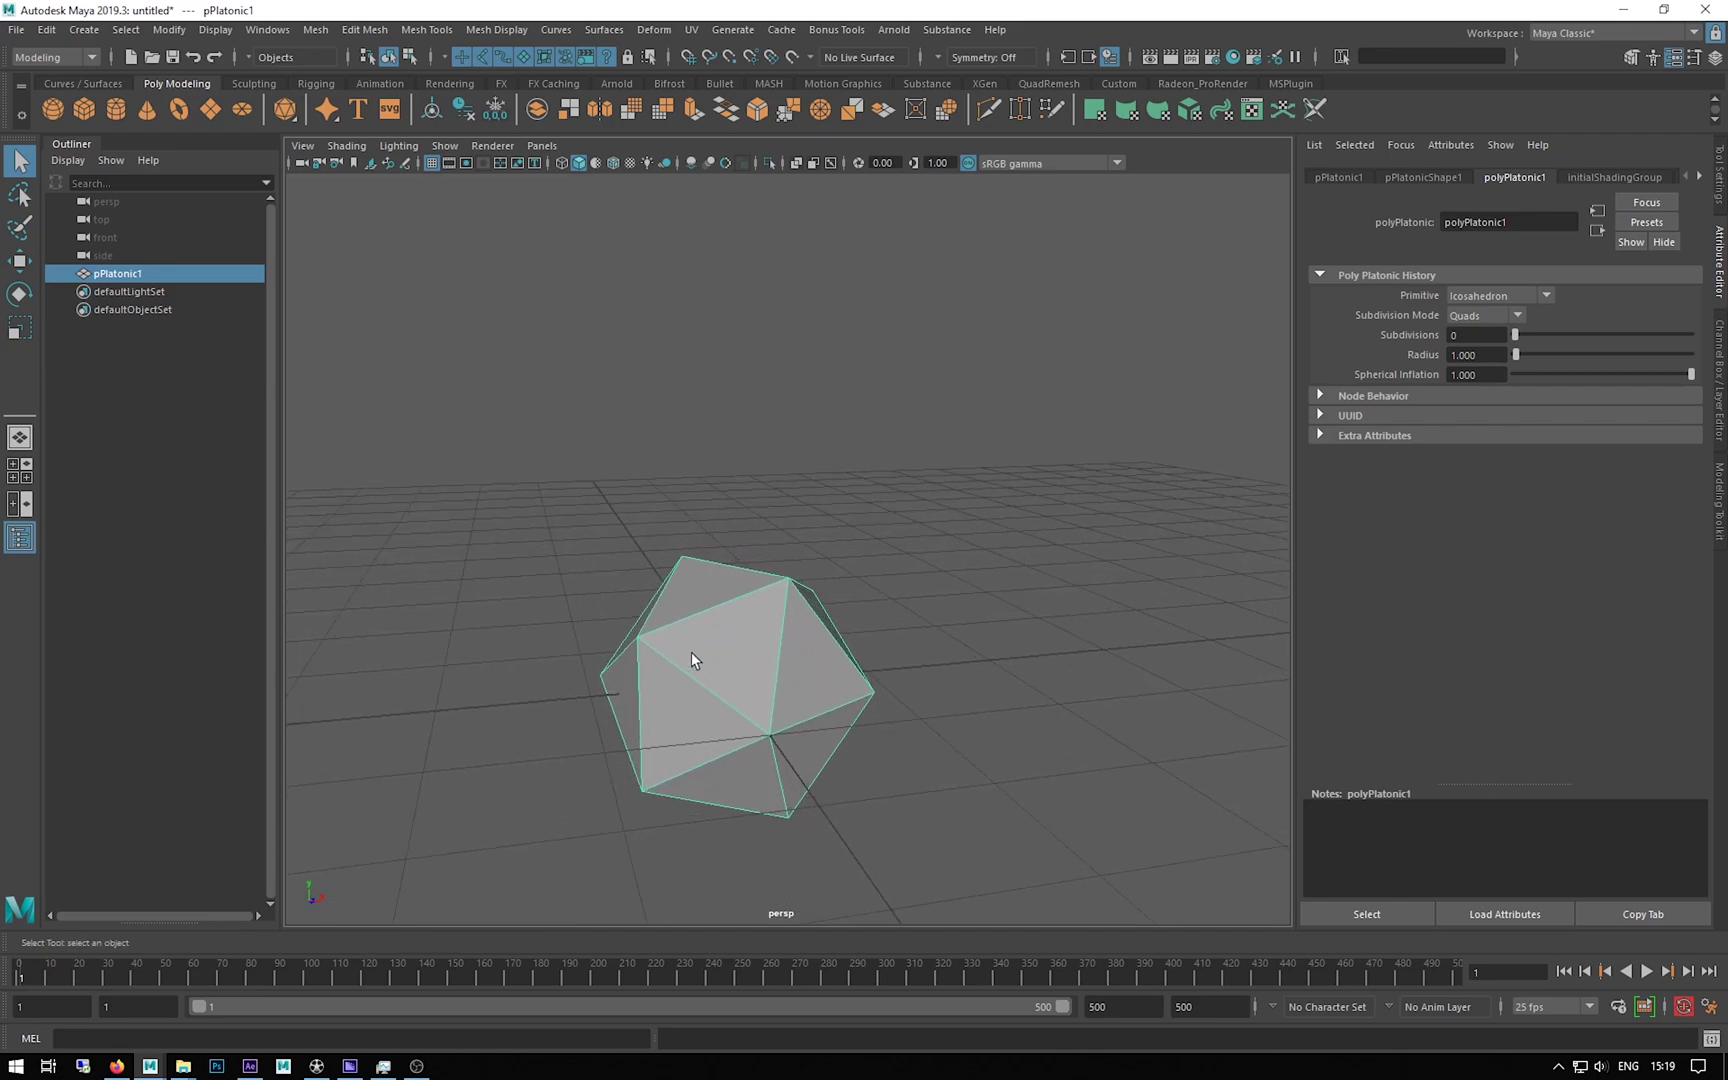
{"action": "left_click", "coordinate": [1484, 295]}
{"action": "left_click", "coordinate": [1485, 343]}
{"action": "left_click_drag", "start_coordinate": [1517, 336], "coordinate": [1598, 341]}
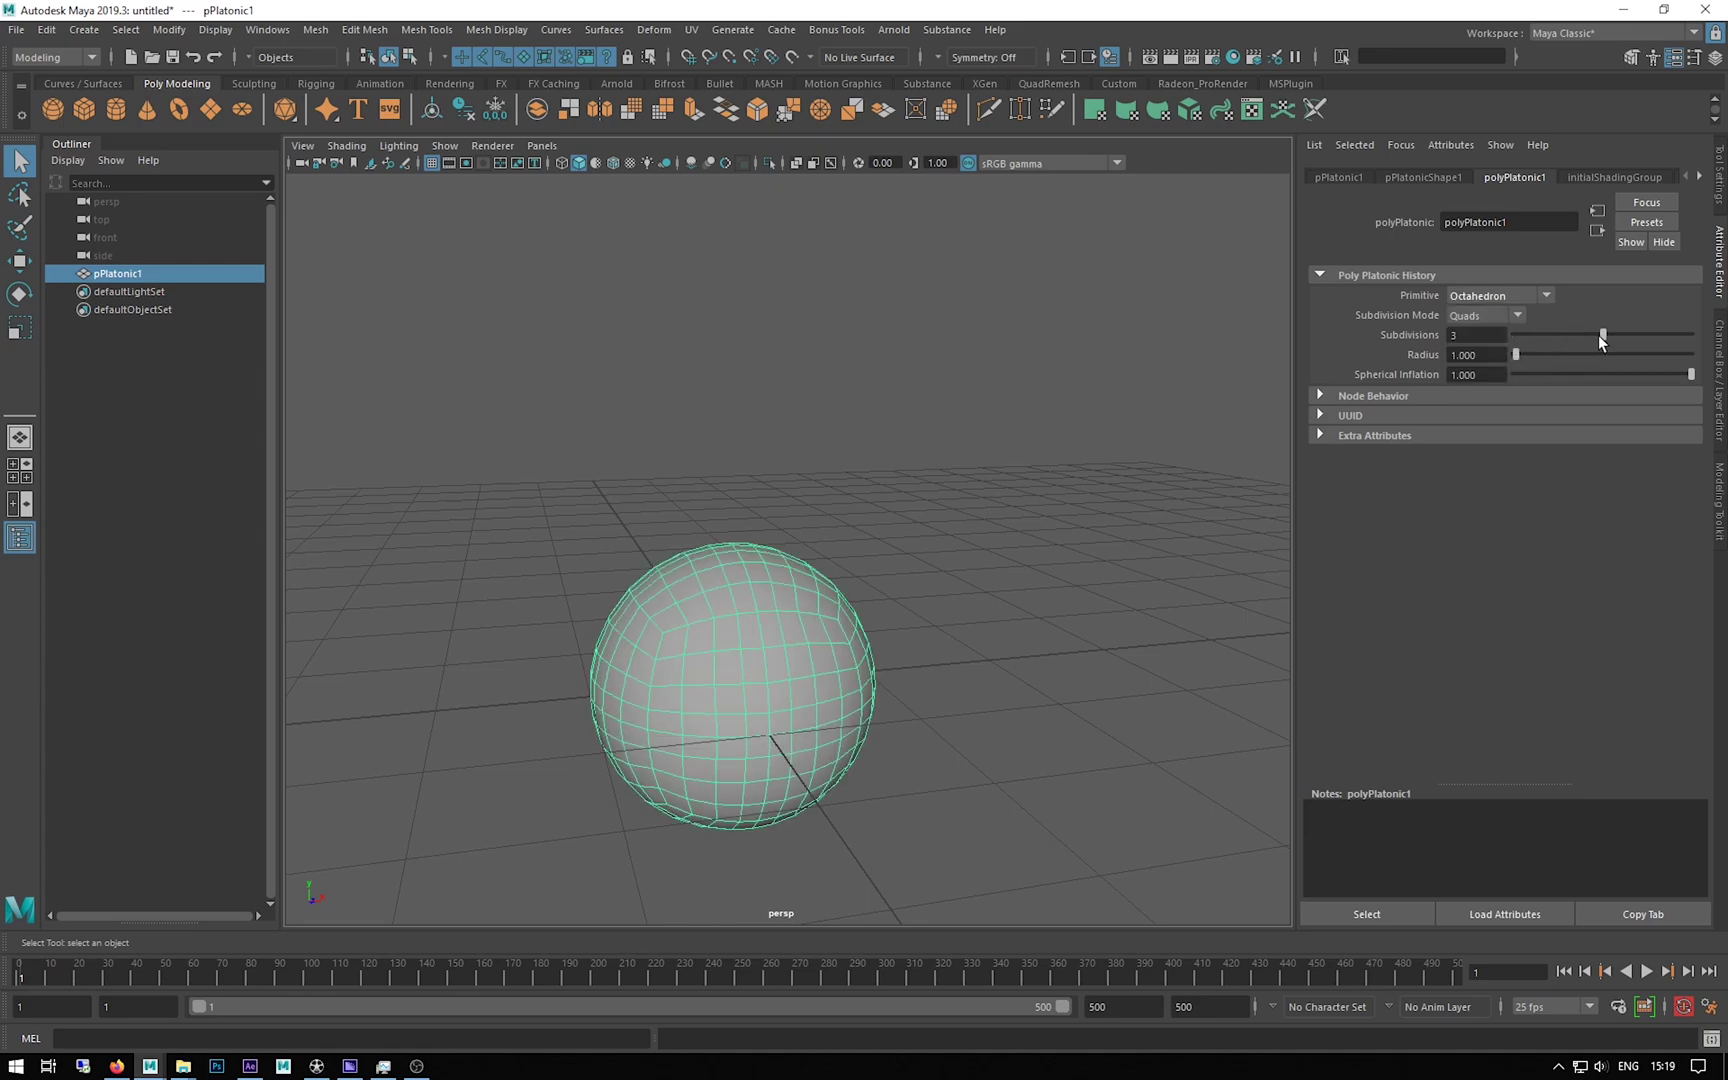
{"action": "left_click_drag", "start_coordinate": [305, 640], "coordinate": [608, 672], "text": "alt"}
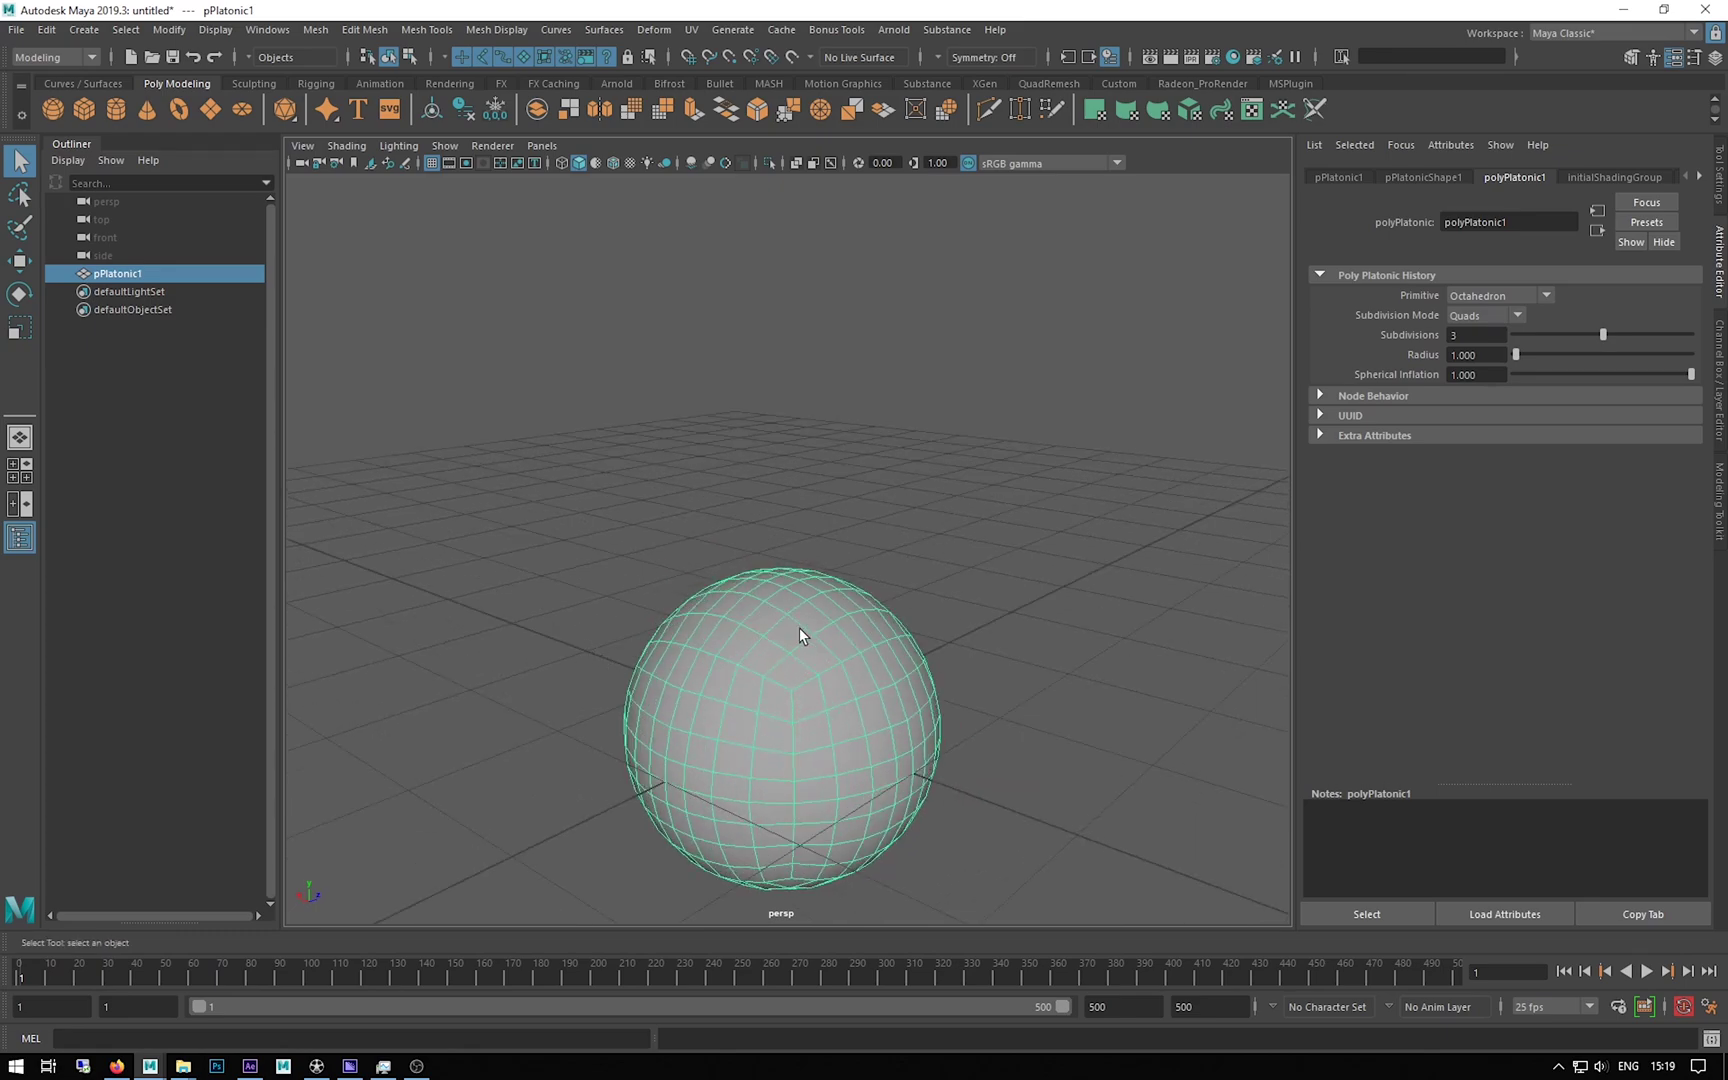
{"action": "left_click_drag", "start_coordinate": [759, 675], "coordinate": [568, 676], "text": "alt"}
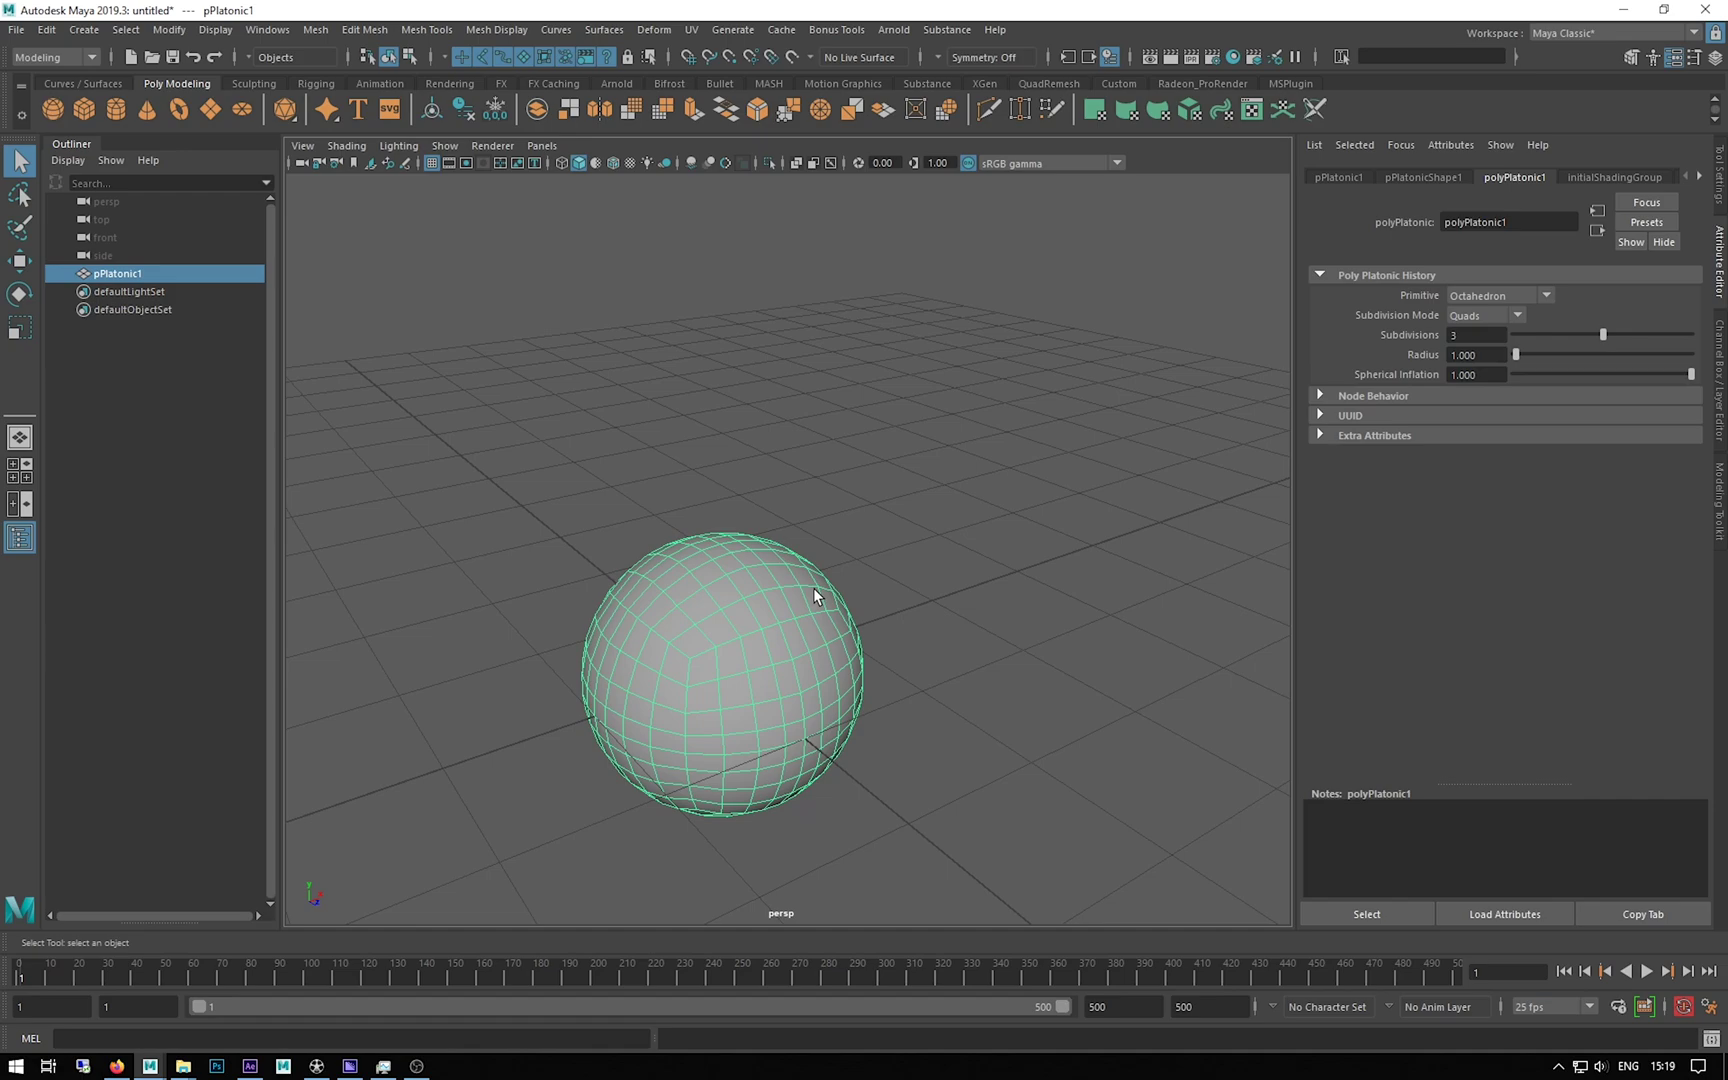
{"action": "left_click_drag", "start_coordinate": [781, 582], "coordinate": [563, 544], "text": "alt"}
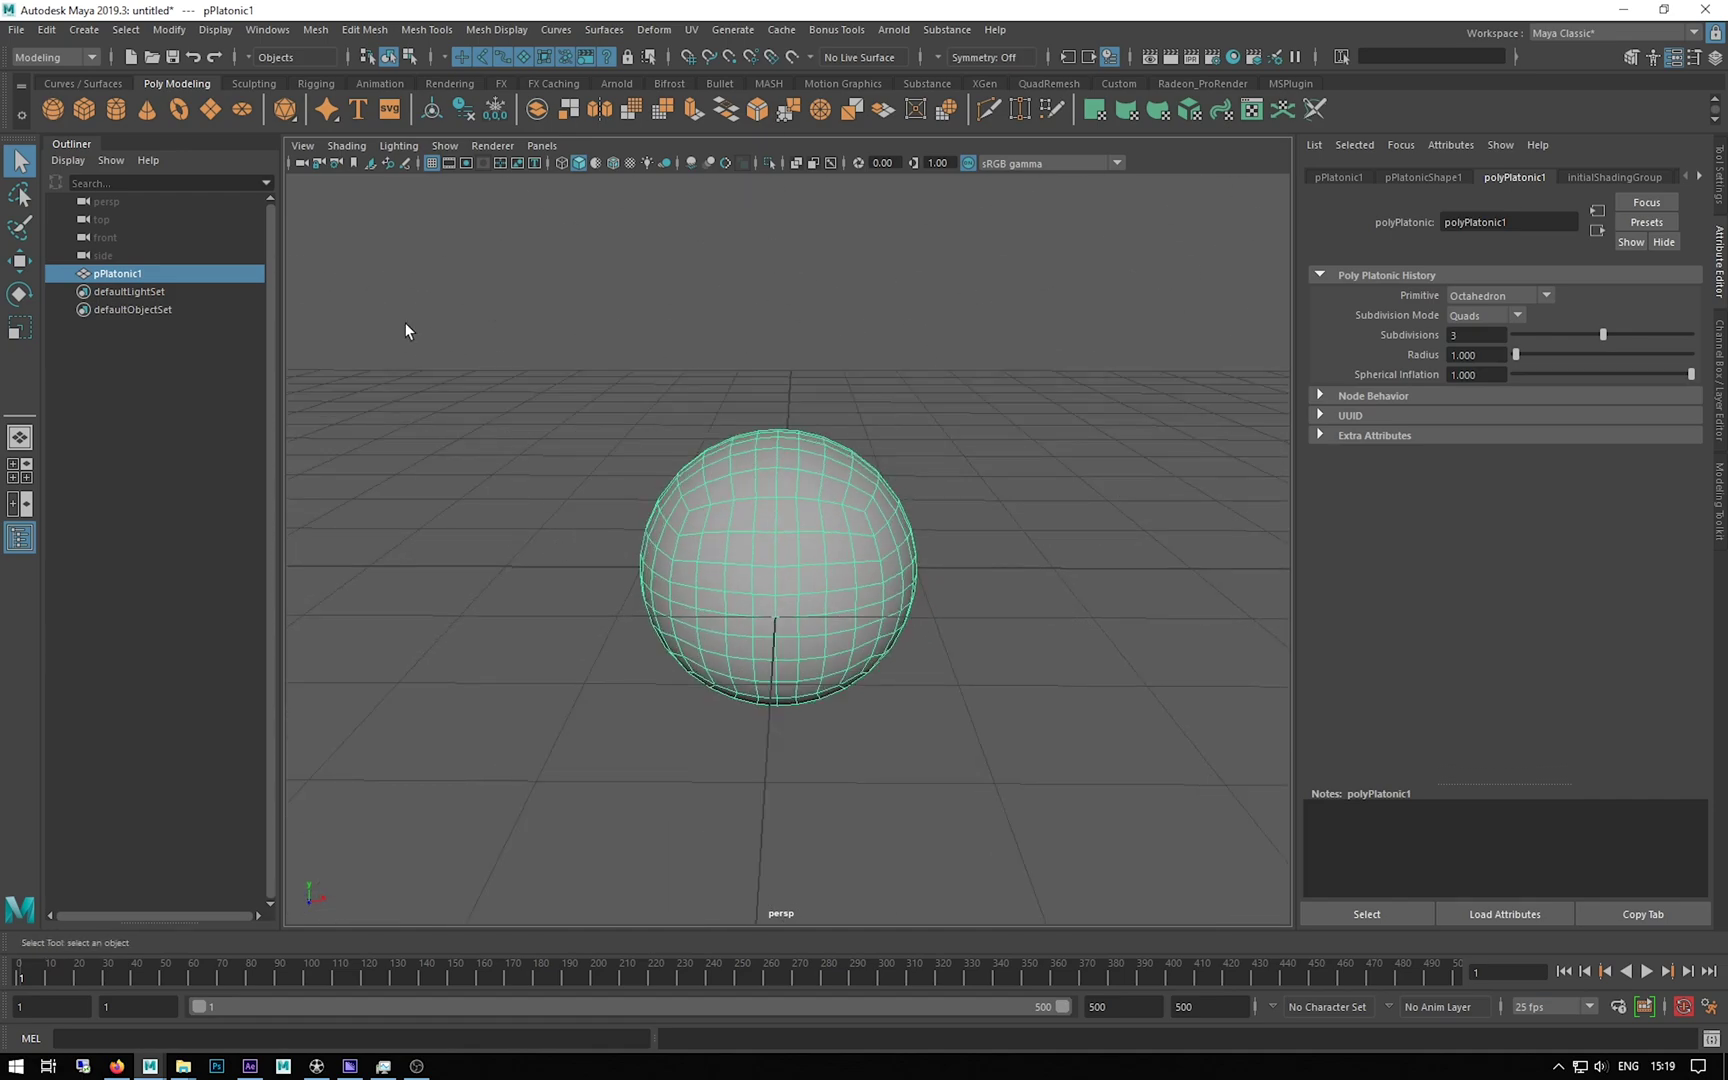
{"action": "left_click", "coordinate": [53, 108]}
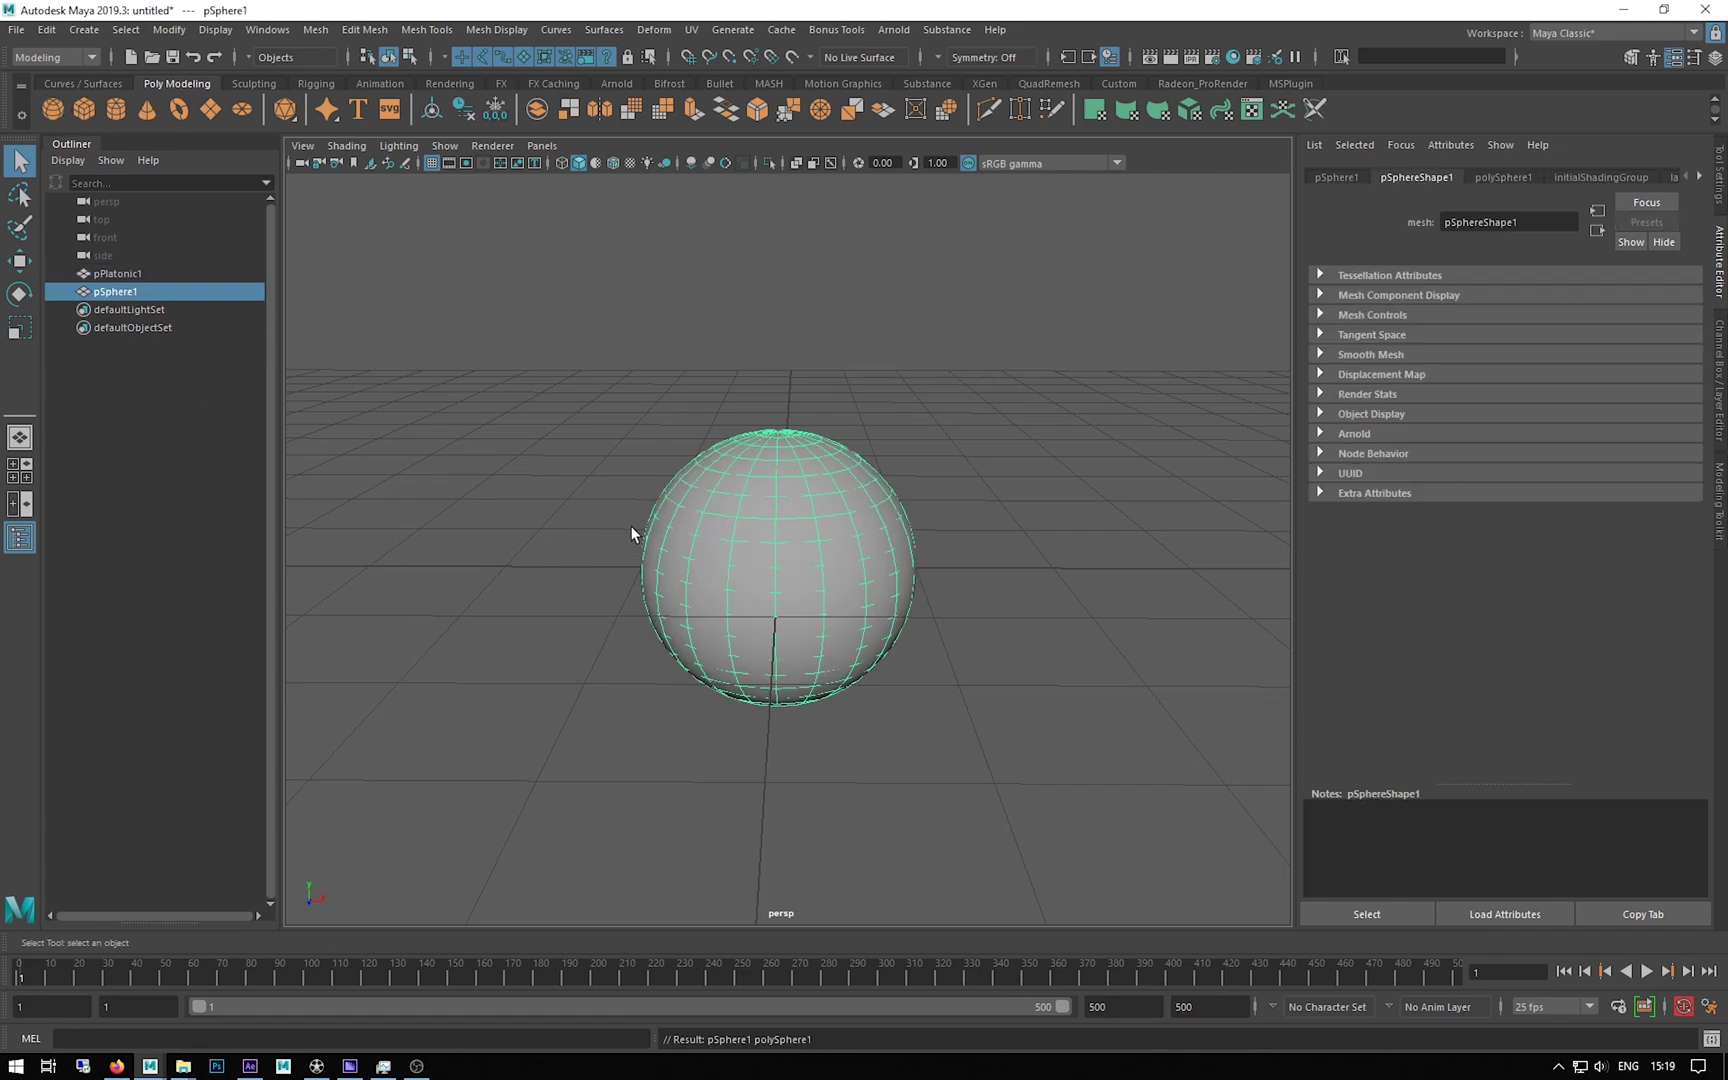
{"action": "key", "text": "w"}
{"action": "left_click_drag", "start_coordinate": [783, 580], "coordinate": [508, 568]}
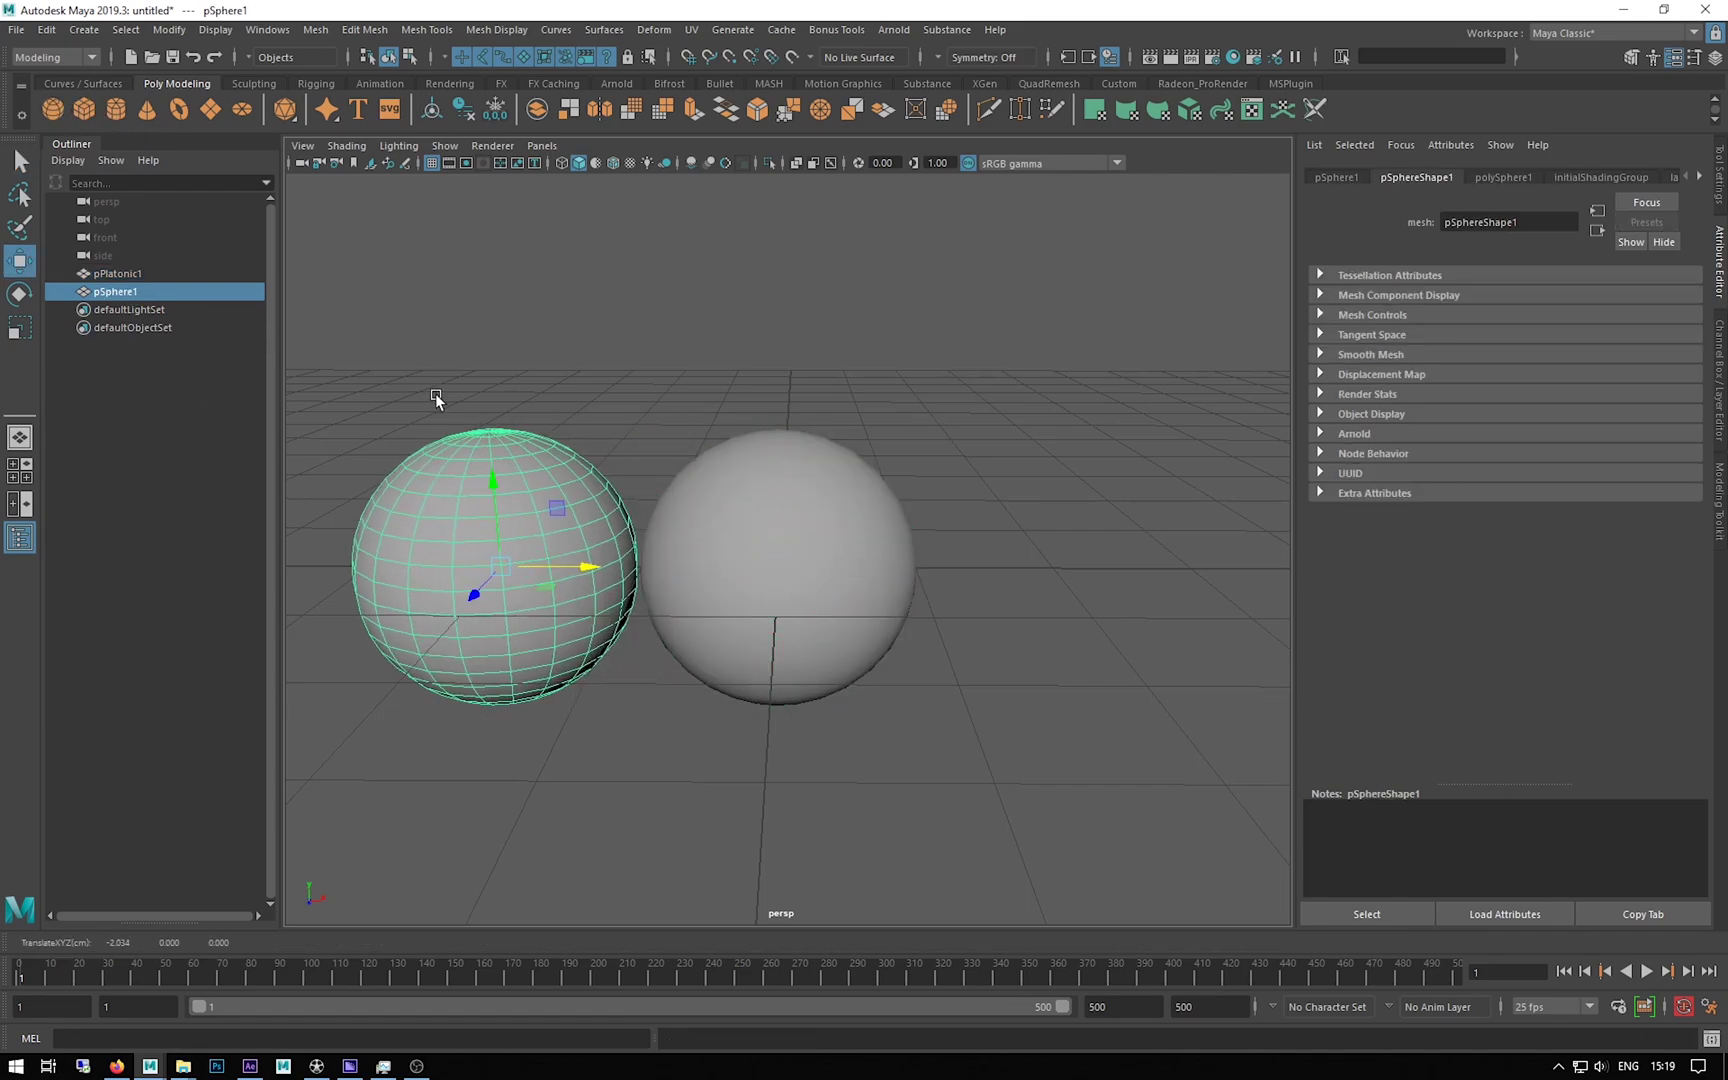
{"action": "key", "text": "Delete"}
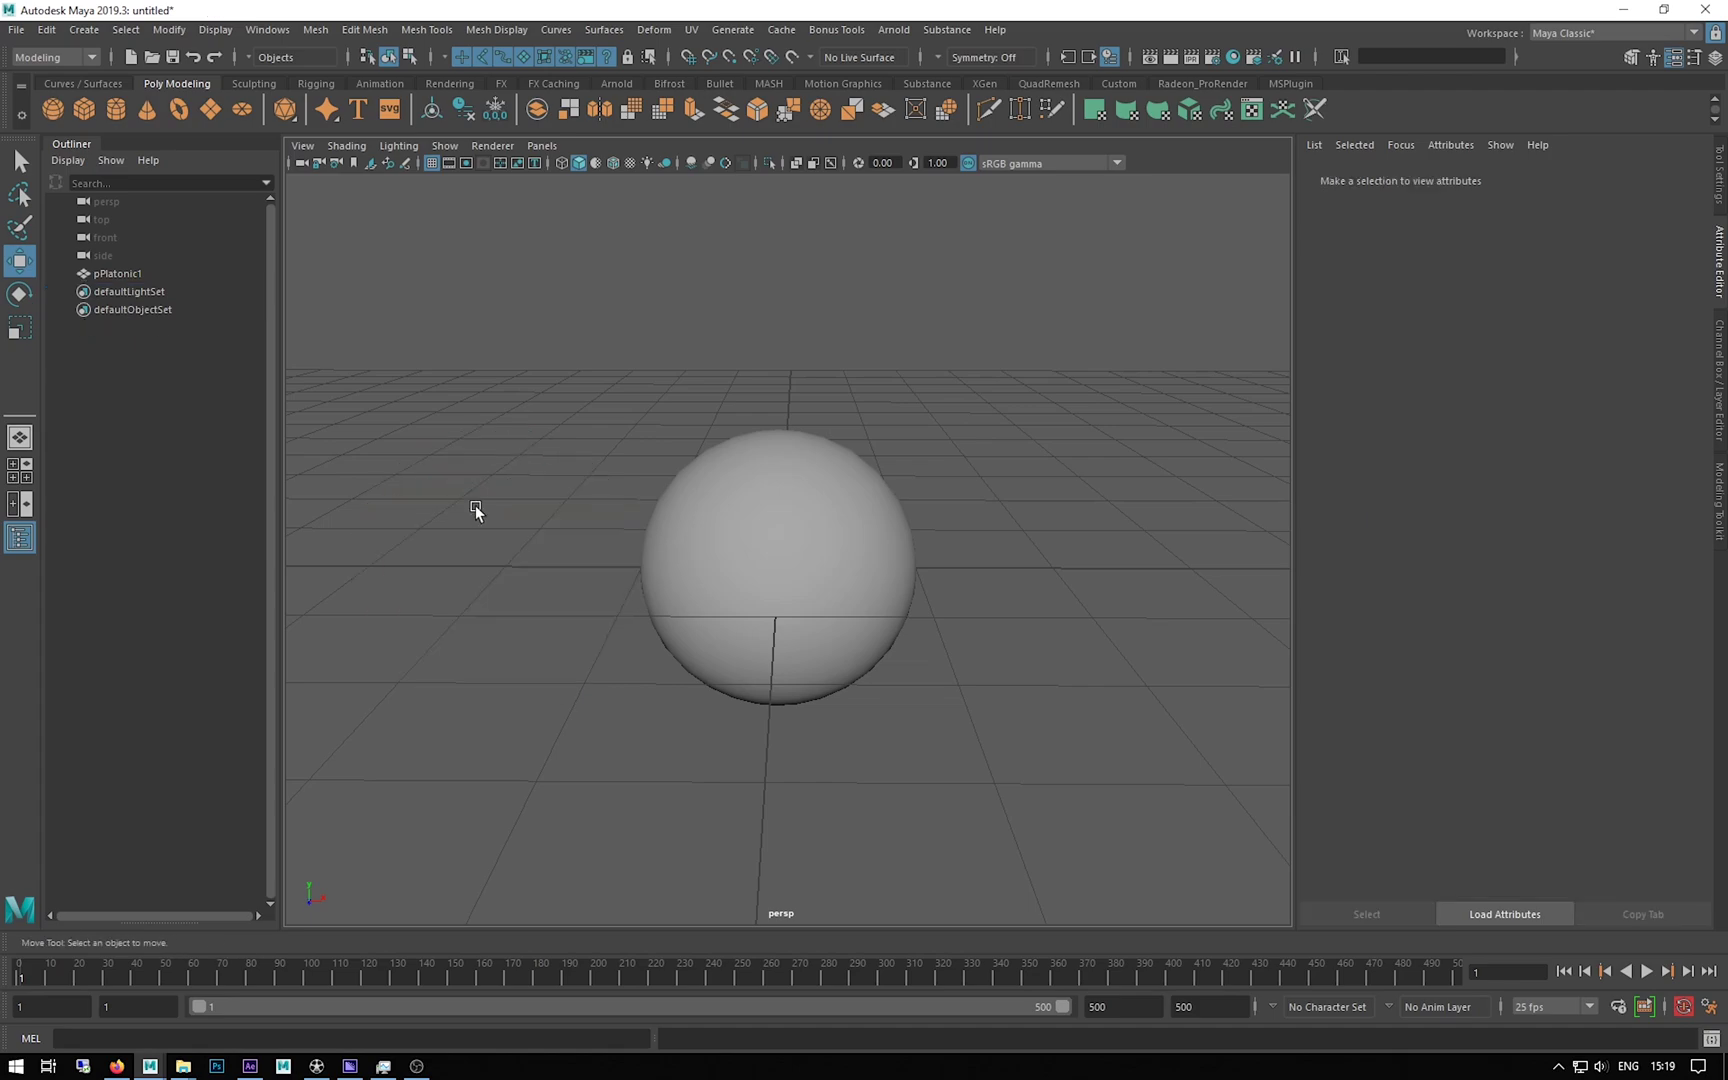
Step: Move the quad sphere straight up so it sits well clear of the grid
{"action": "left_click", "coordinate": [815, 487]}
{"action": "mouse_move", "coordinate": [687, 636]}
{"action": "left_mouse_down", "text": "alt"}
{"action": "mouse_move", "coordinate": [590, 667]}
{"action": "mouse_move", "coordinate": [675, 644]}
{"action": "left_mouse_up", "text": "alt"}
{"action": "left_click_drag", "start_coordinate": [787, 518], "coordinate": [687, 417], "text": "alt"}
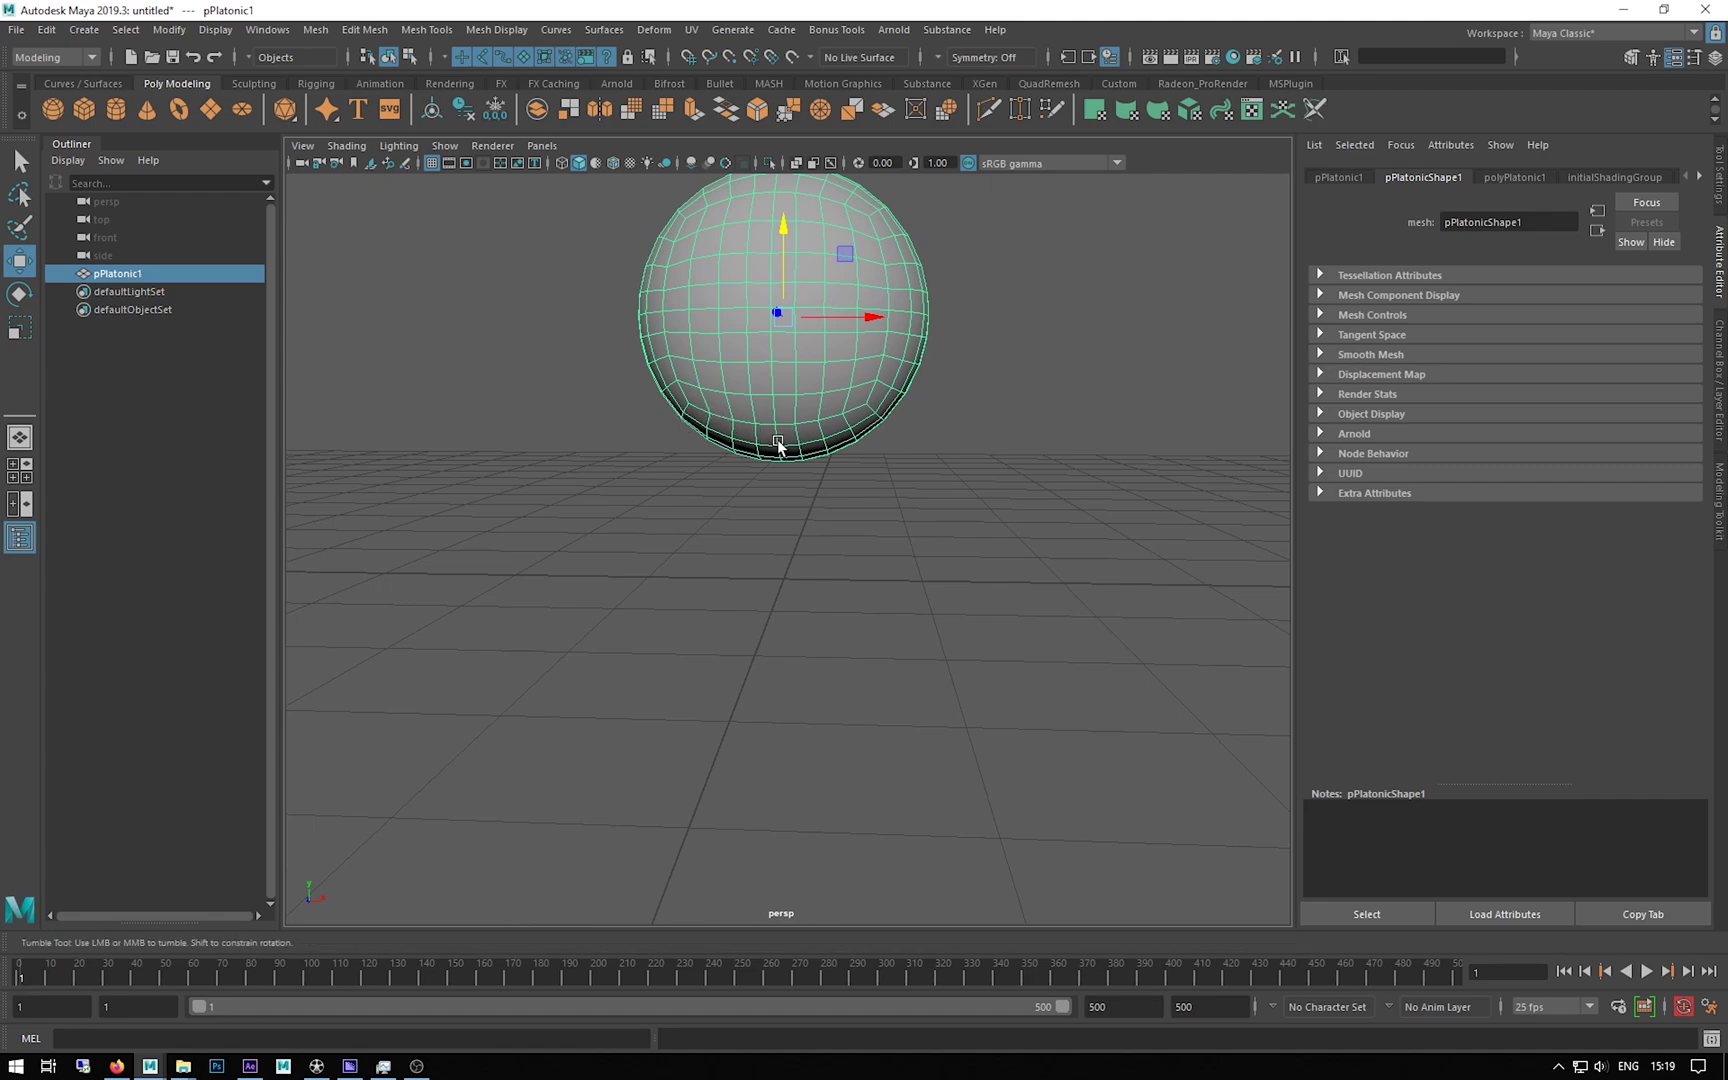
Step: Select the vertices of the sphere's lower part, scale them flat and raise them to form a flat-bottomed dome
{"action": "right_click", "coordinate": [761, 405]}
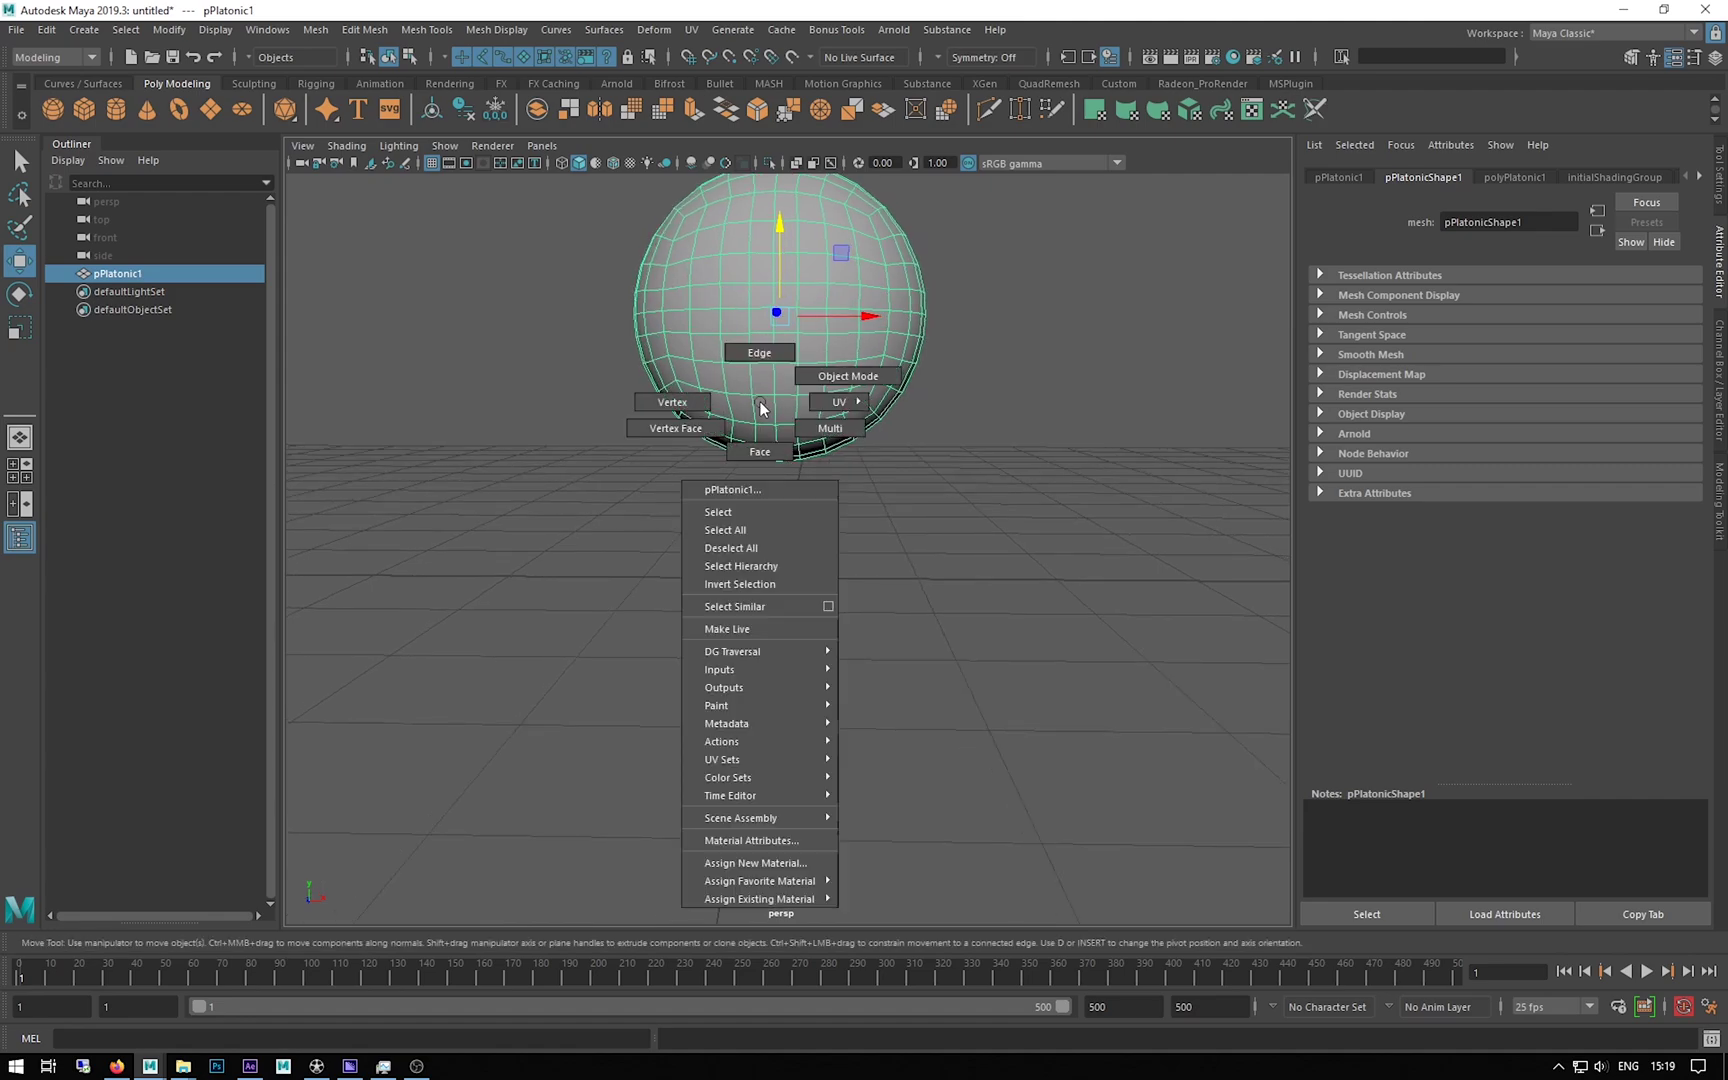
{"action": "left_click", "coordinate": [672, 402]}
{"action": "left_click_drag", "start_coordinate": [997, 525], "coordinate": [512, 341]}
{"action": "left_click_drag", "start_coordinate": [478, 482], "coordinate": [508, 632], "text": "alt"}
{"action": "key", "text": "r"}
{"action": "middle_click_drag", "start_coordinate": [708, 505], "coordinate": [720, 392]}
{"action": "key", "text": "w"}
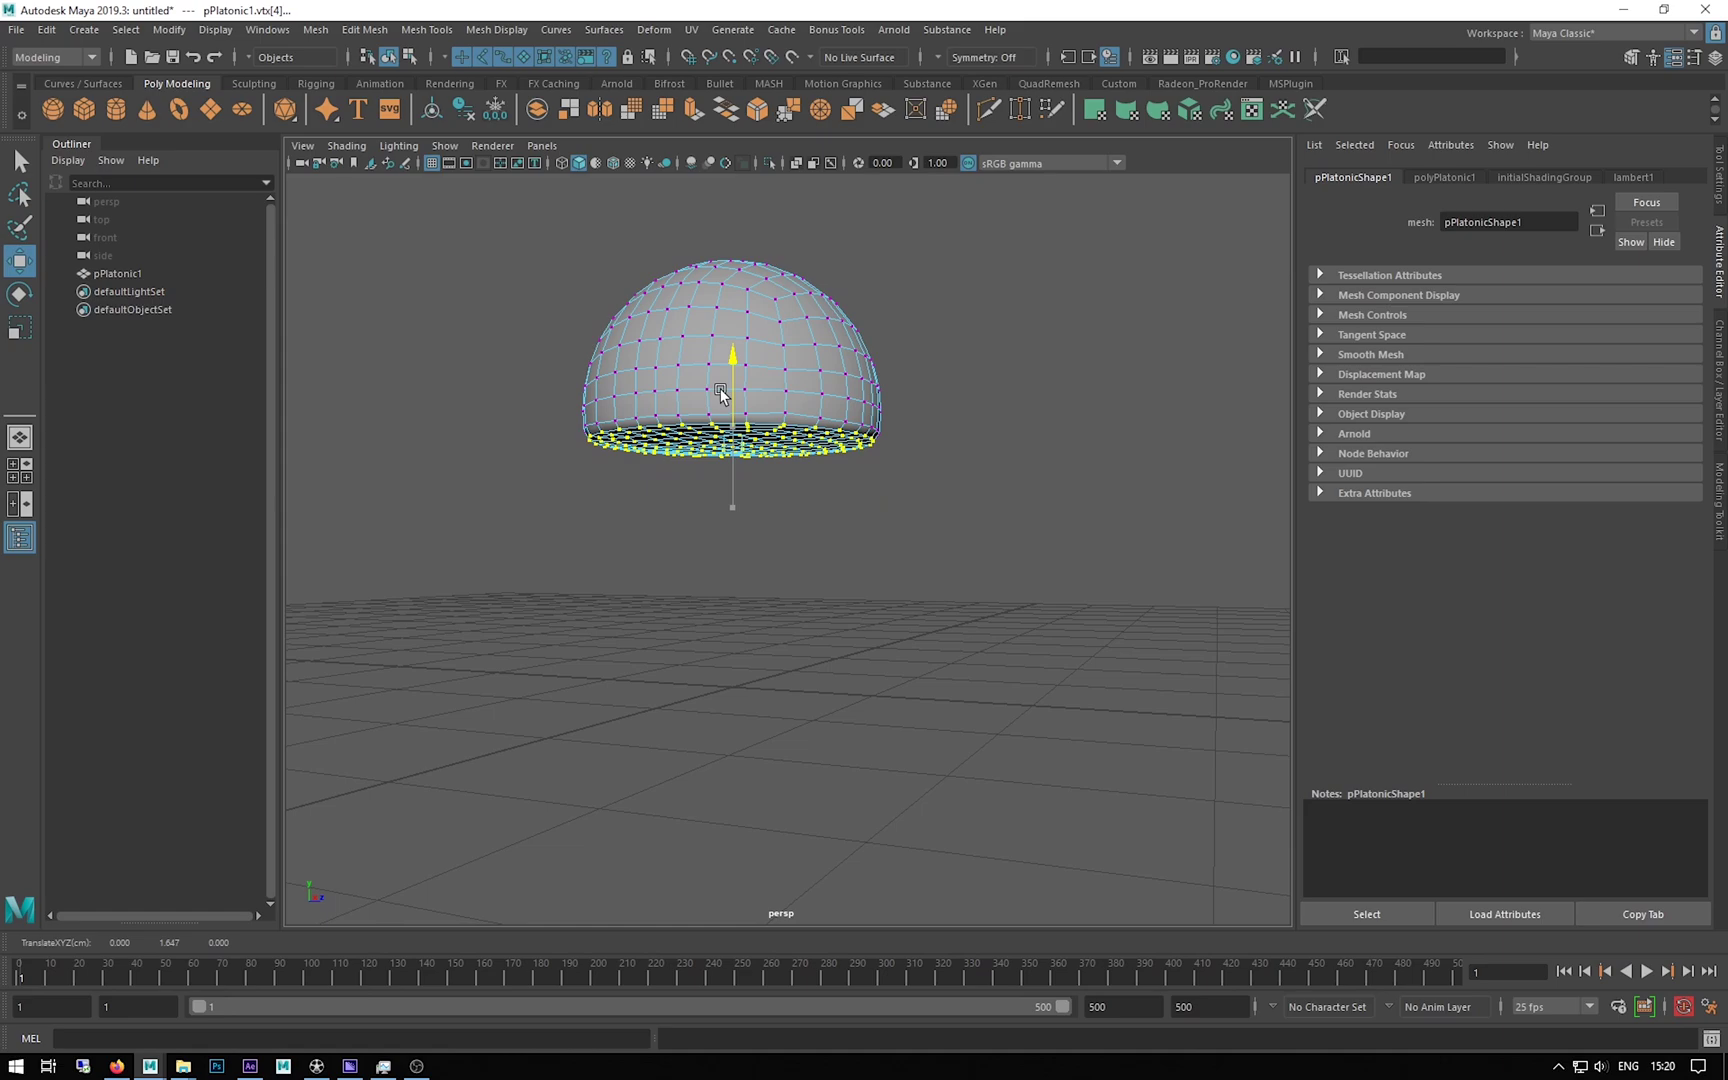
Step: Return the dome to object mode and lower it to a Y translation of about 0.55 cm
{"action": "mouse_move", "coordinate": [735, 346]}
{"action": "right_mouse_down"}
{"action": "mouse_move", "coordinate": [760, 330]}
{"action": "mouse_move", "coordinate": [734, 346]}
{"action": "right_mouse_up"}
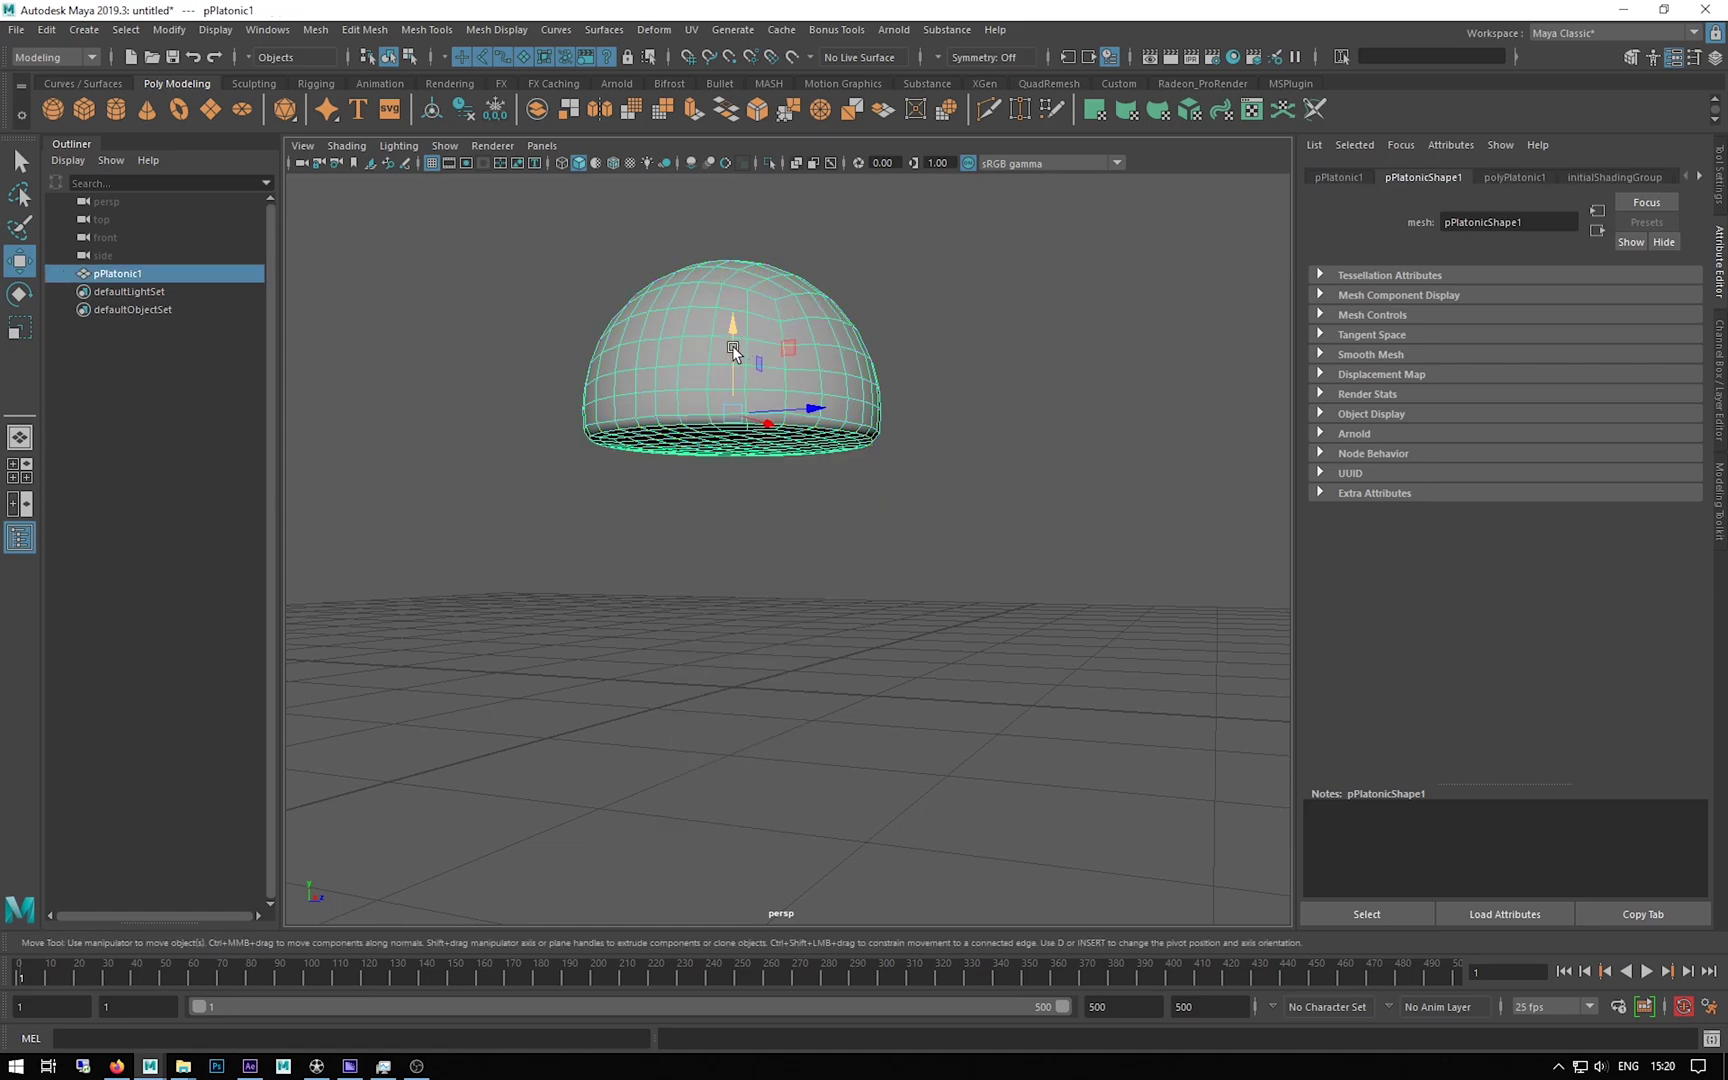
{"action": "middle_click_drag", "start_coordinate": [732, 334], "coordinate": [705, 528]}
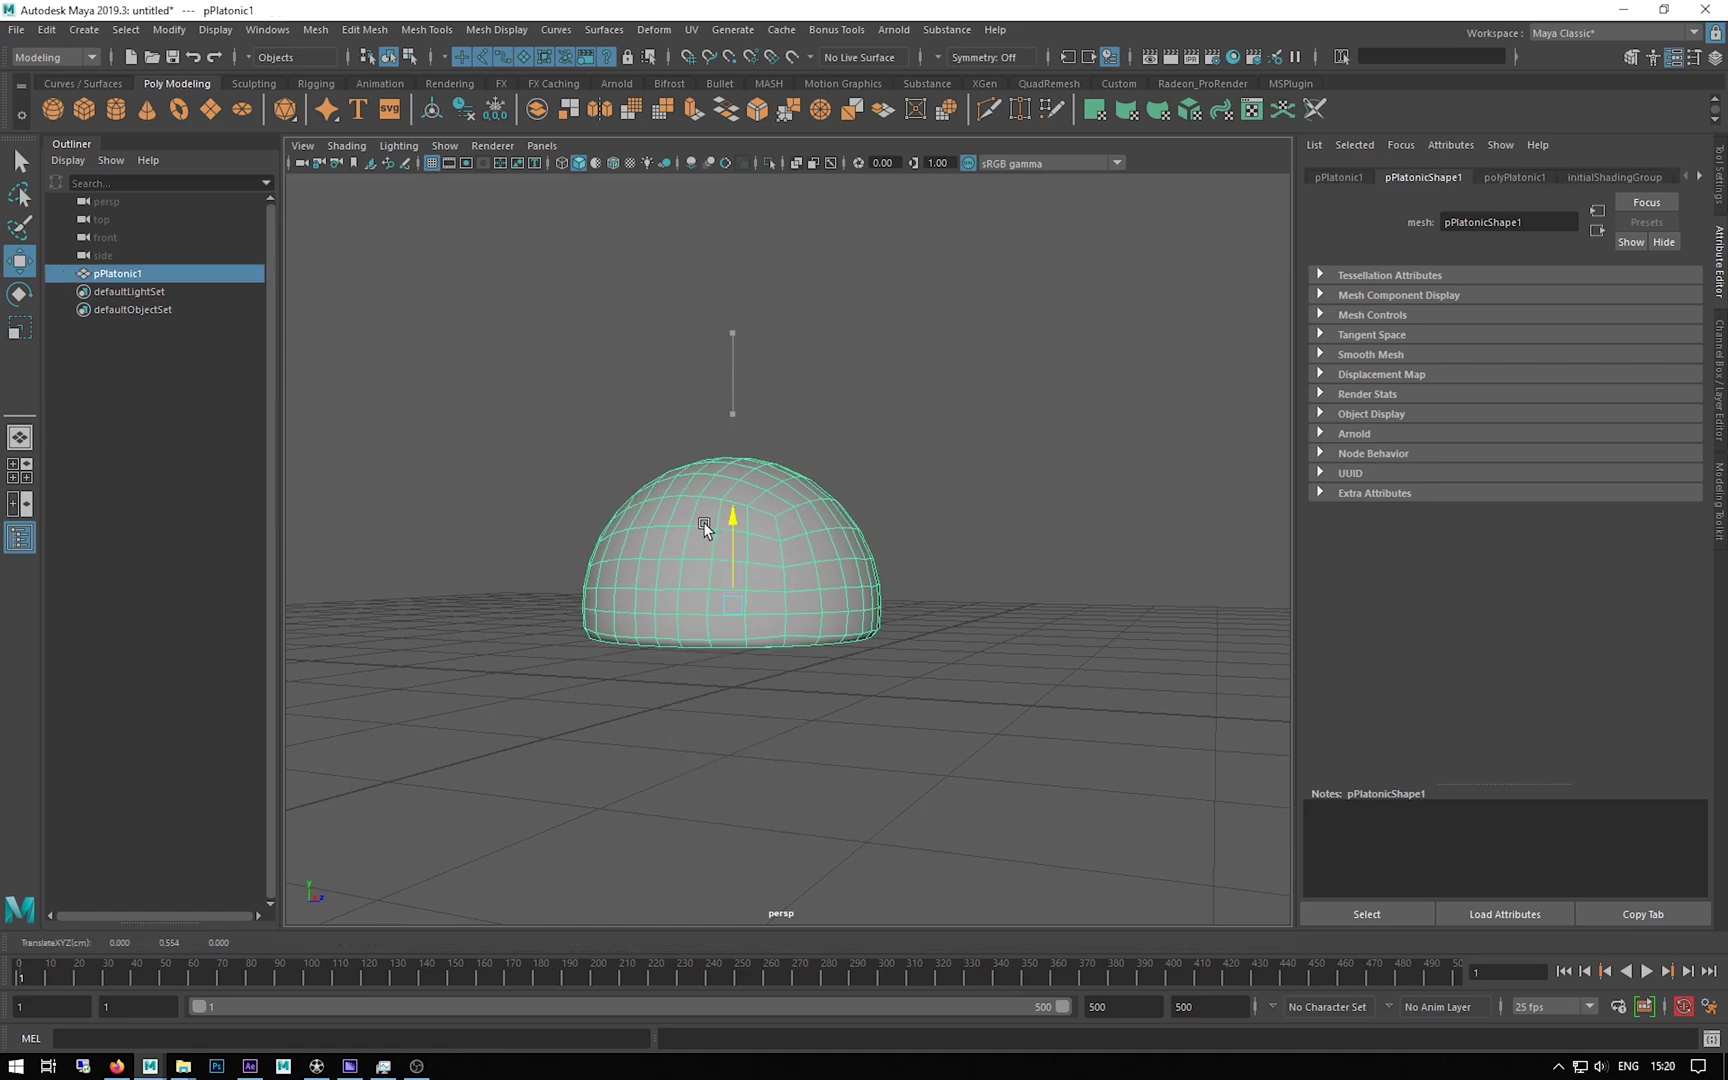
{"action": "left_click_drag", "start_coordinate": [637, 598], "coordinate": [792, 571], "text": "alt"}
{"action": "middle_click_drag", "start_coordinate": [774, 539], "coordinate": [377, 531]}
{"action": "left_click_drag", "start_coordinate": [467, 455], "coordinate": [559, 463], "text": "alt"}
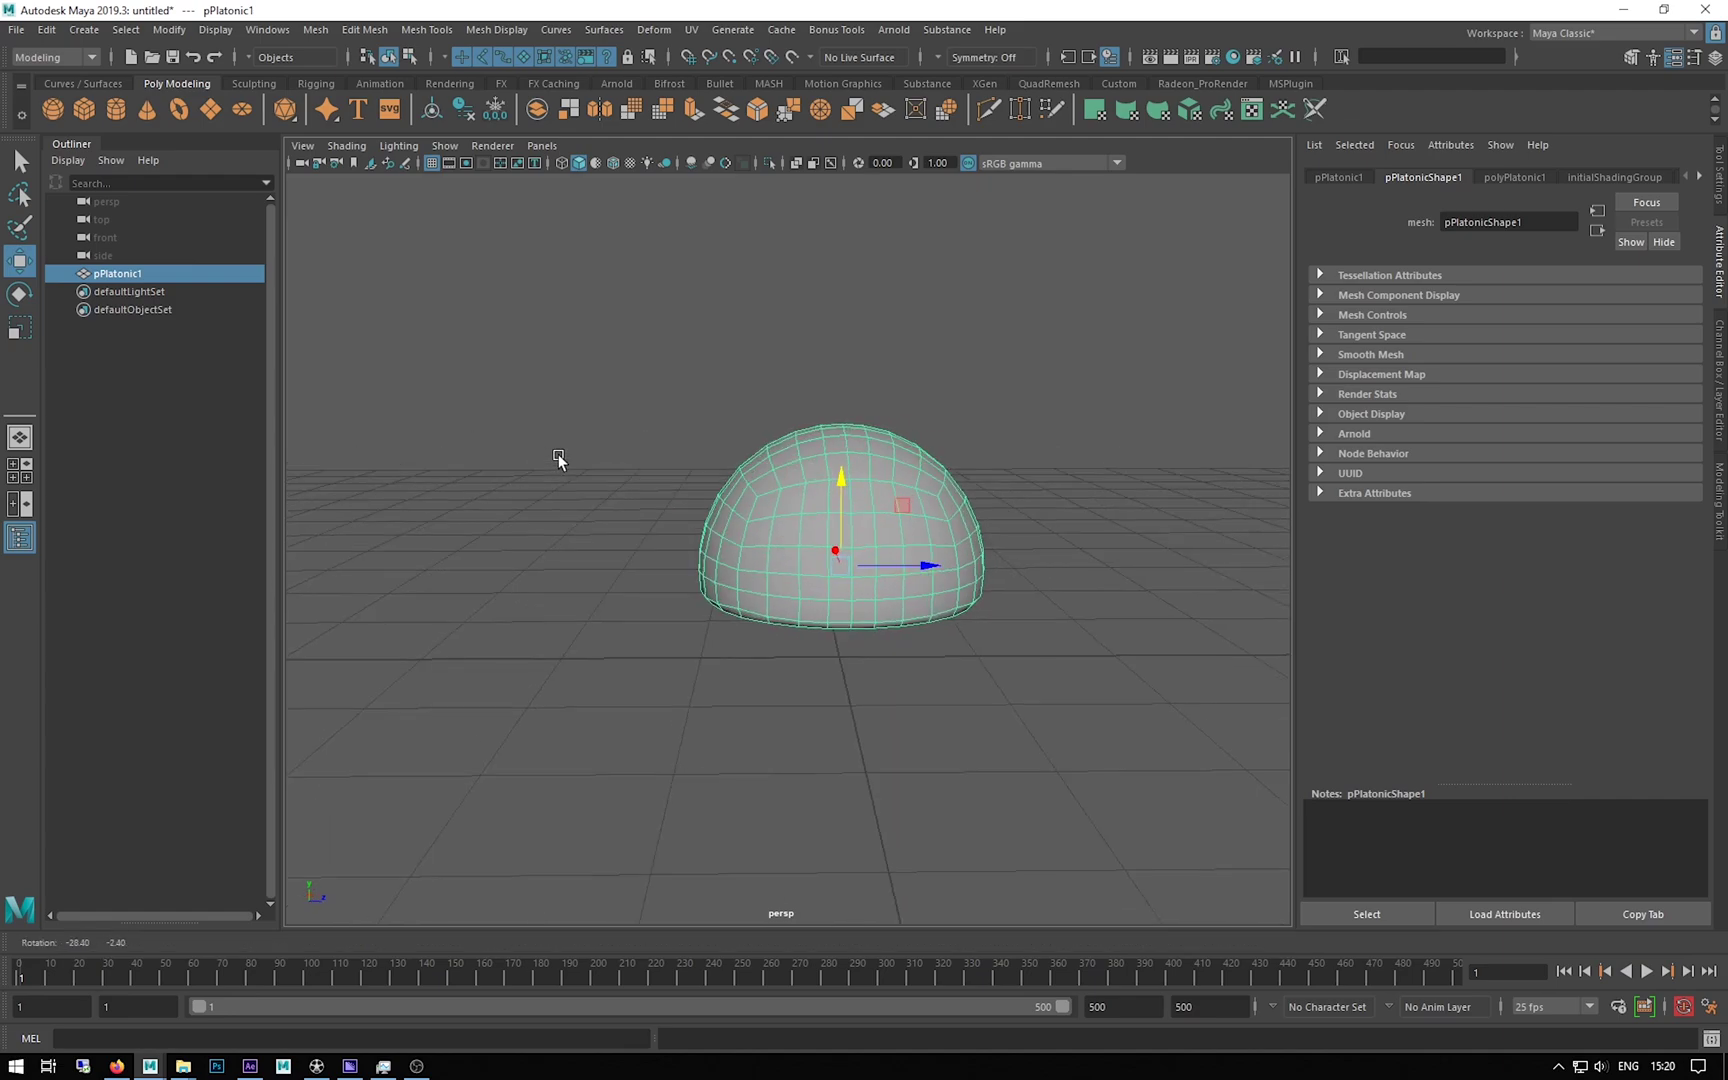
Step: Rename the dome object as EMITTER
{"action": "double_click", "coordinate": [105, 274]}
{"action": "type", "text": "EMITTER"}
{"action": "key", "text": "Return"}
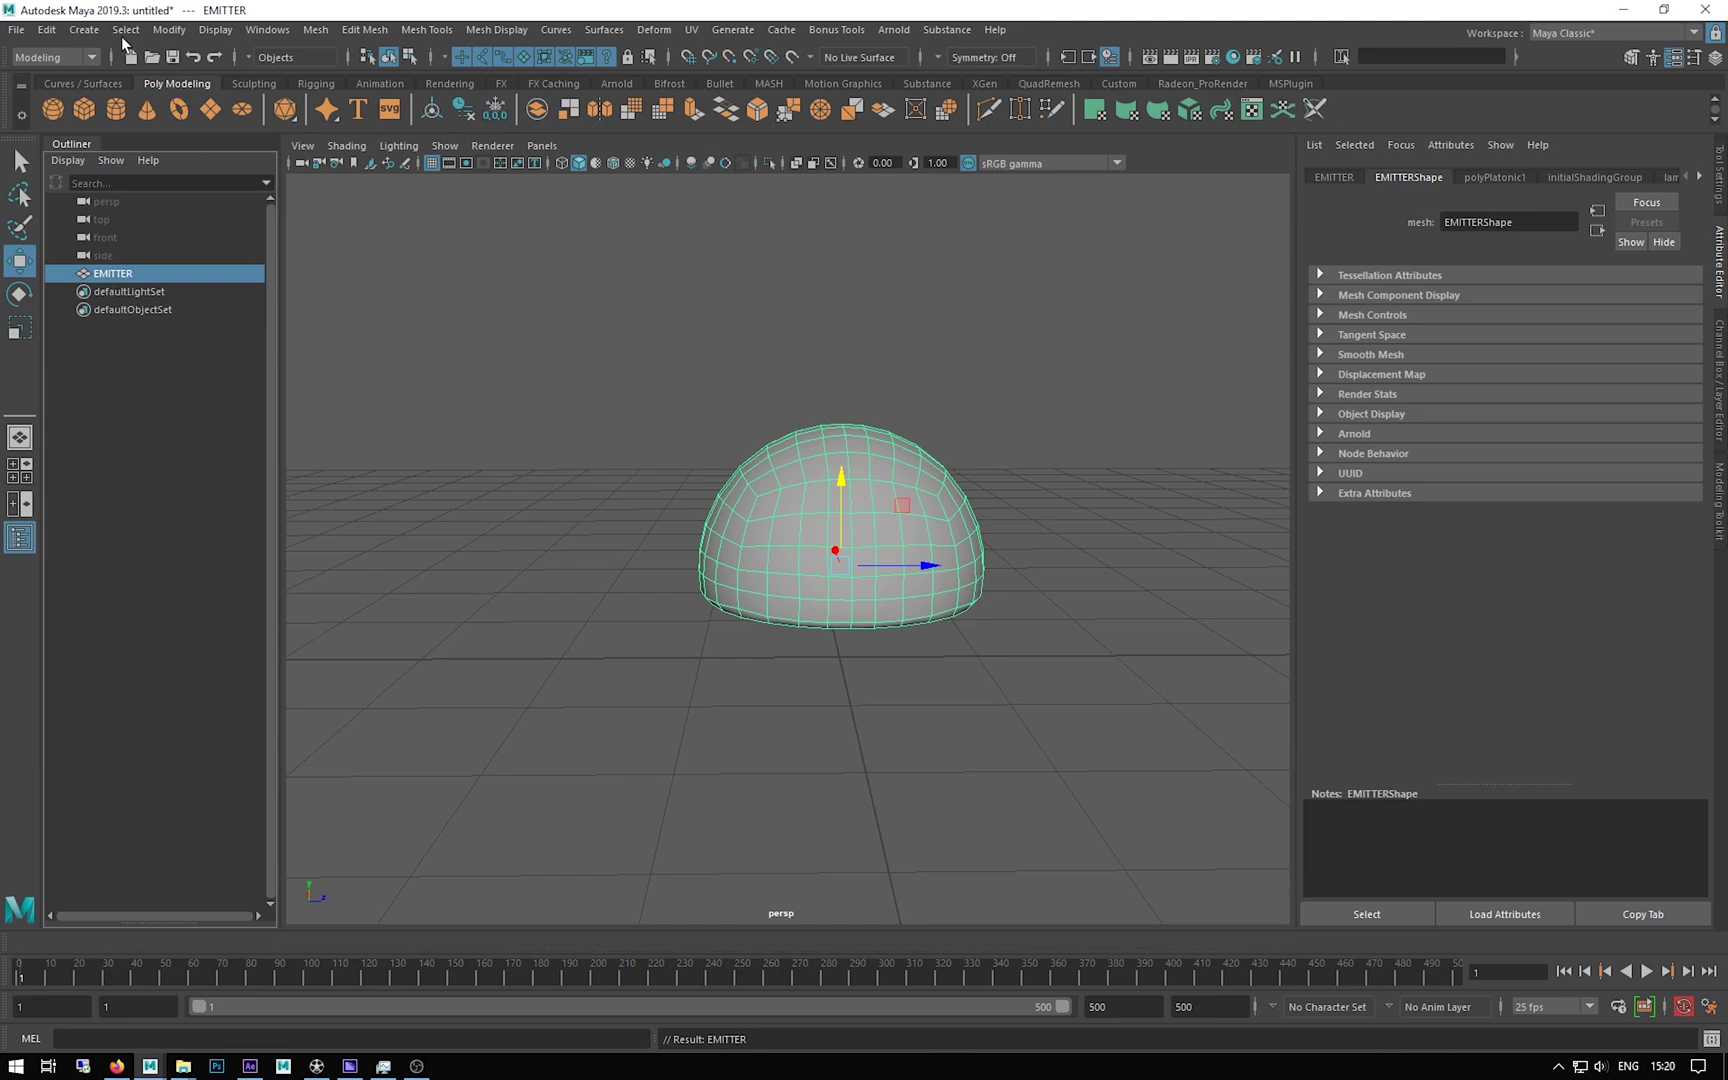
Step: Create a polygon plane under the dome and name it FLOOR
{"action": "left_click", "coordinate": [208, 107]}
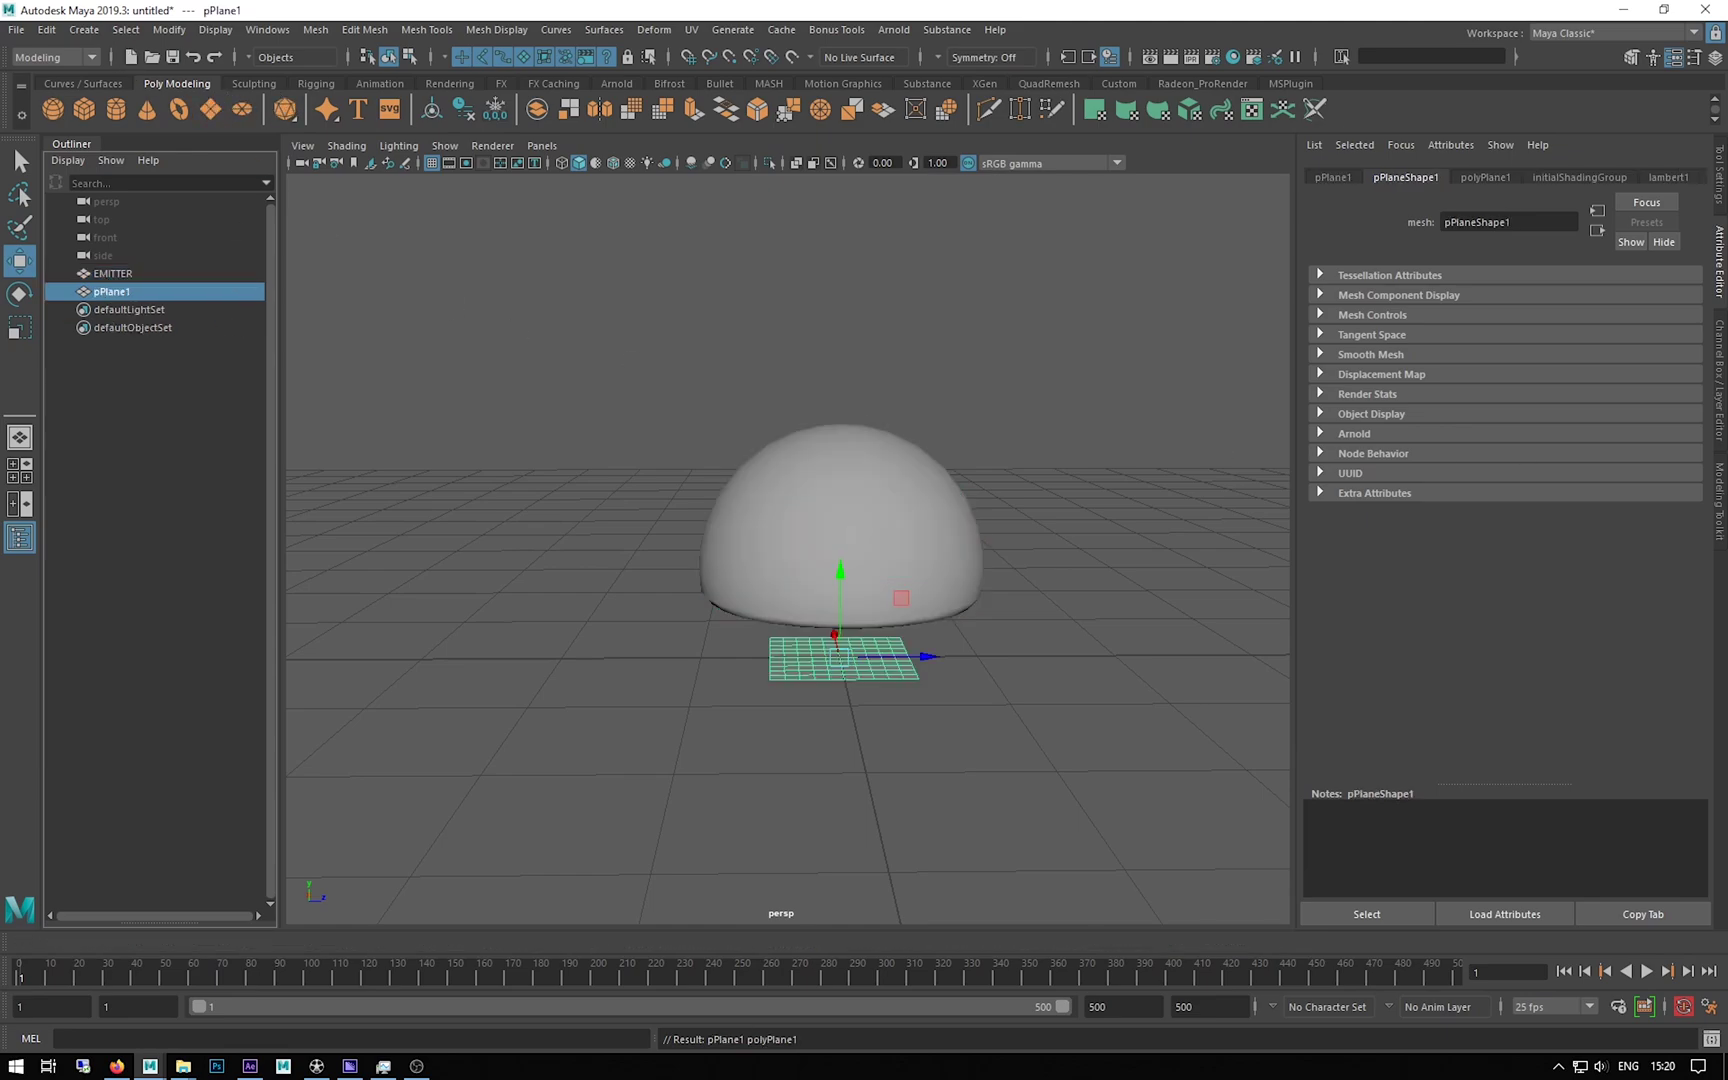
{"action": "double_click", "coordinate": [108, 296]}
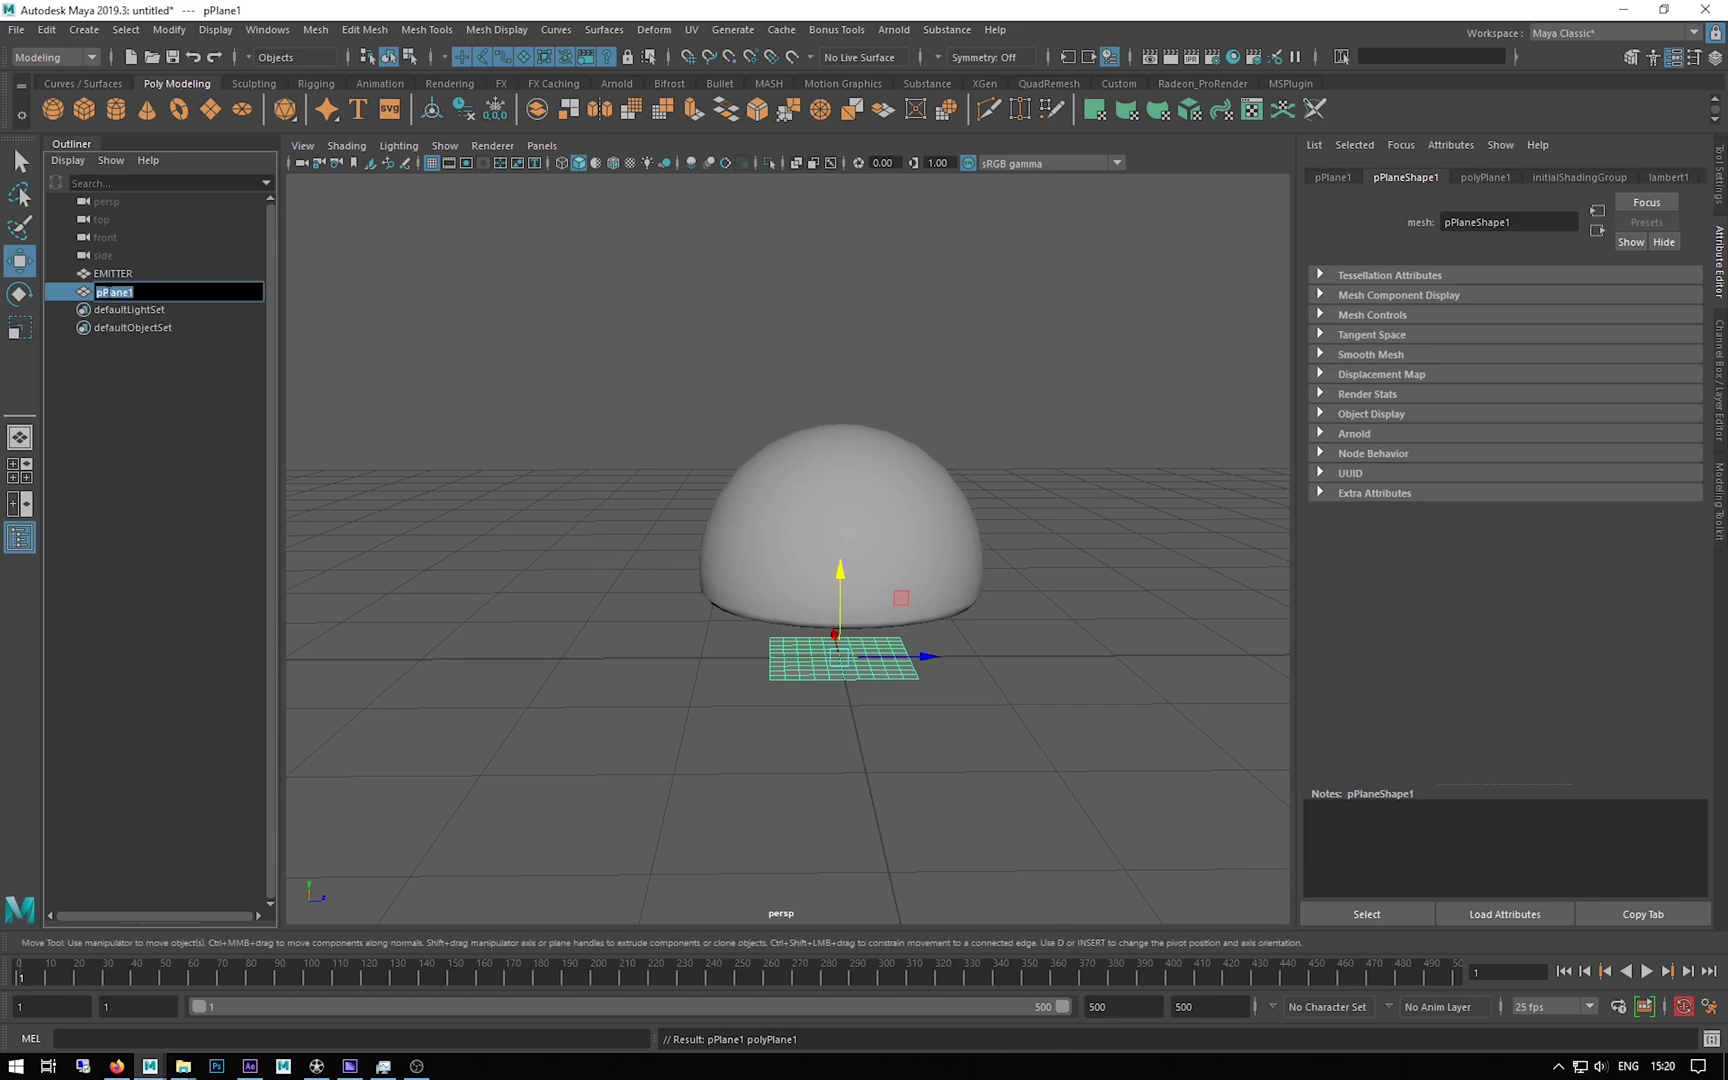
{"action": "type", "text": "Fl"}
{"action": "key", "text": "Return"}
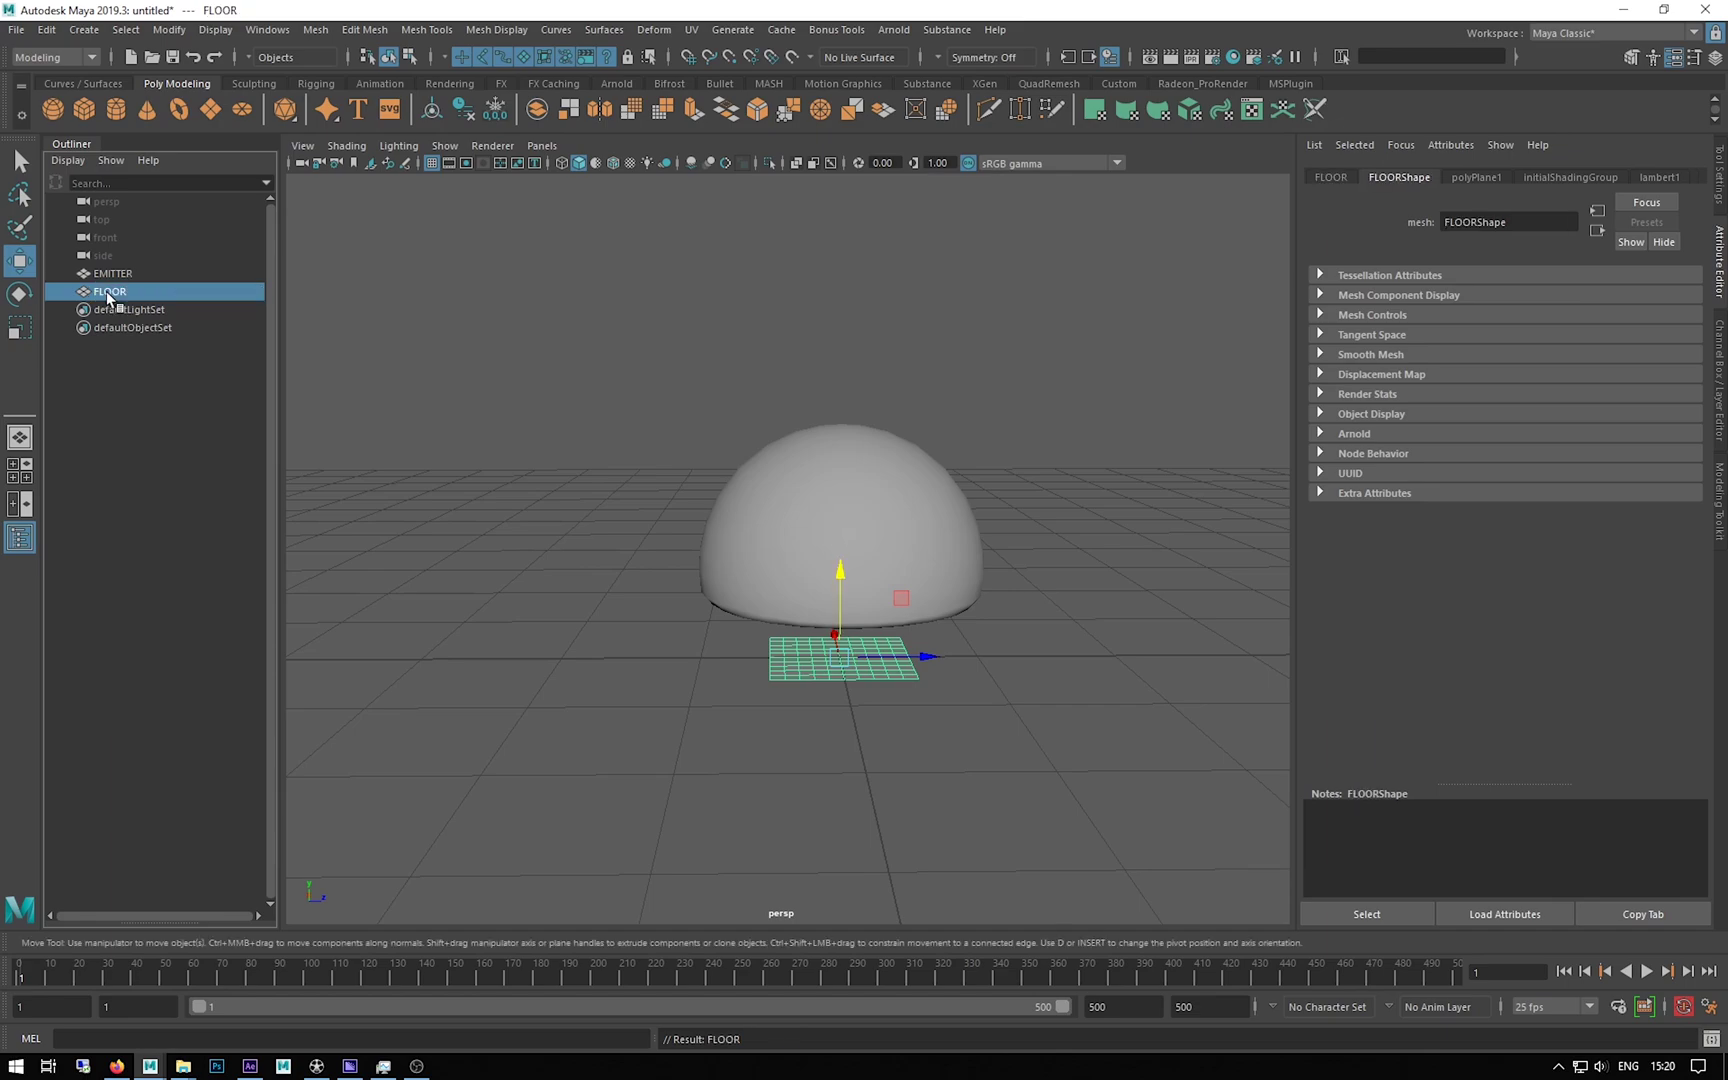
Step: Set the floor plane's width and height to 20 each
{"action": "left_click", "coordinate": [1477, 176]}
{"action": "double_click", "coordinate": [1475, 295]}
{"action": "type", "text": "20"}
{"action": "key", "text": "Return"}
{"action": "key", "text": "Tab"}
{"action": "type", "text": "20"}
{"action": "key", "text": "Return"}
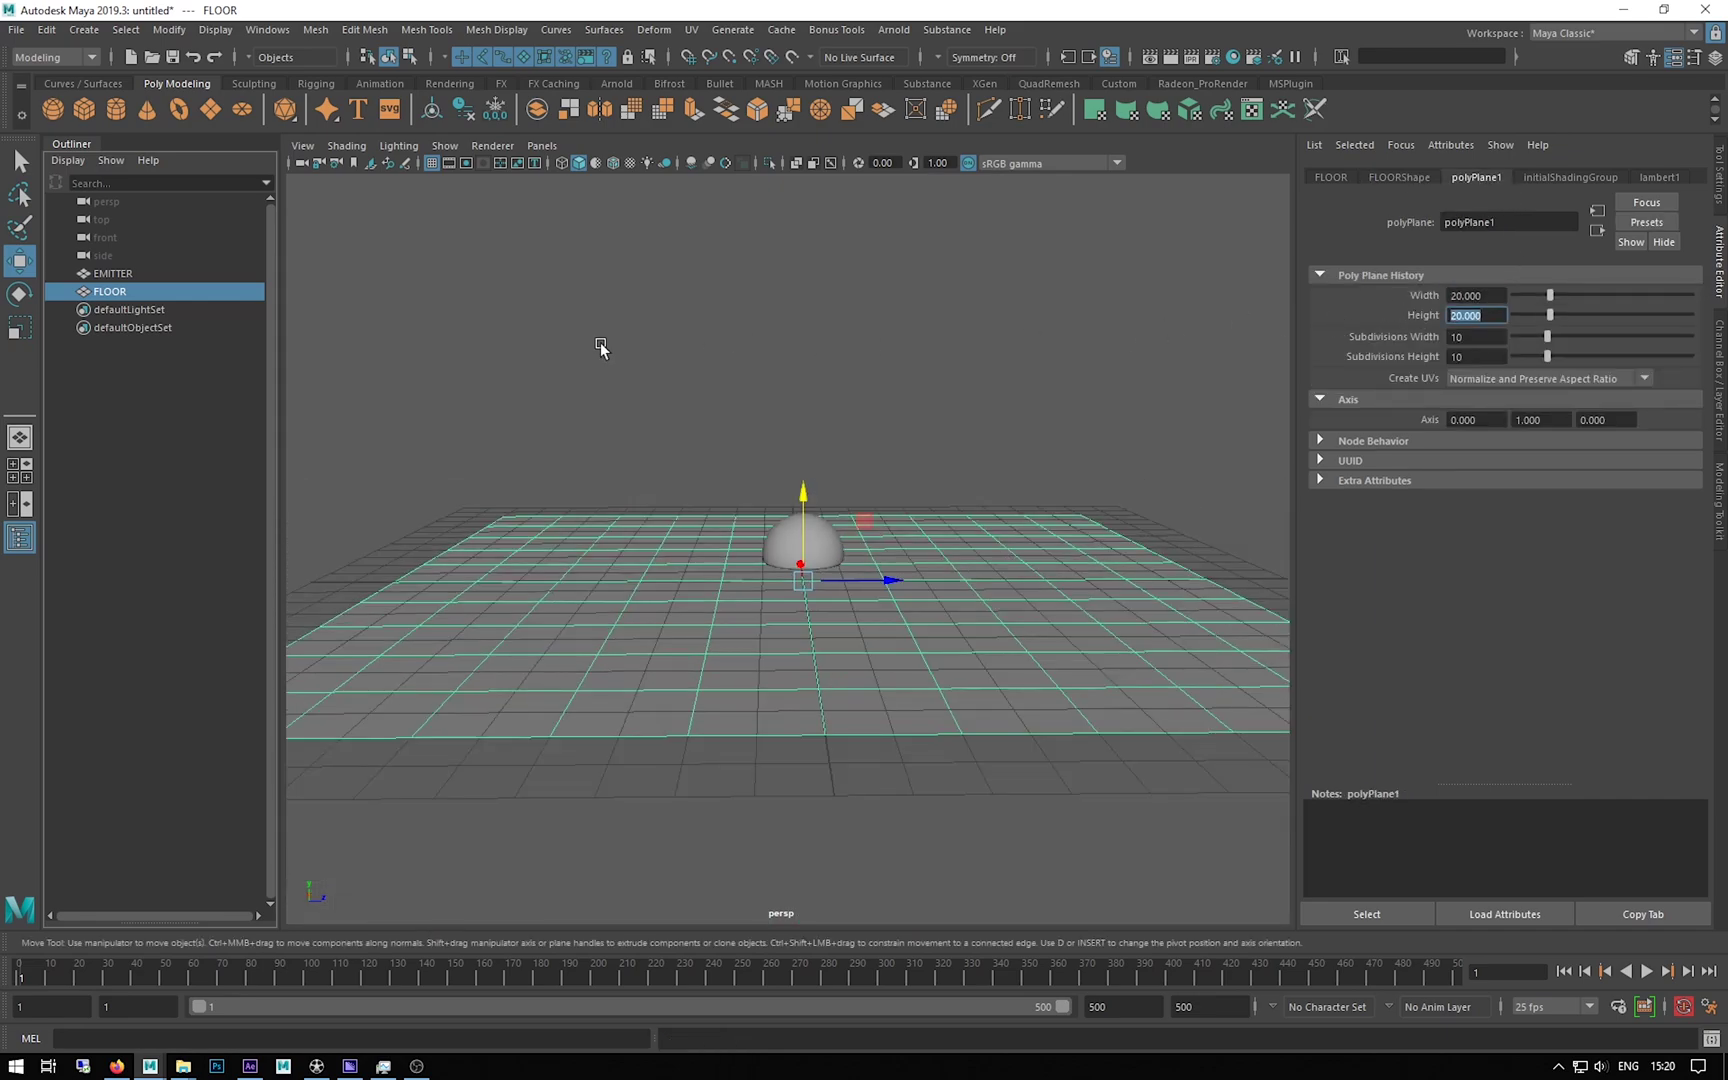
{"action": "left_click_drag", "start_coordinate": [544, 440], "coordinate": [815, 505], "text": "alt"}
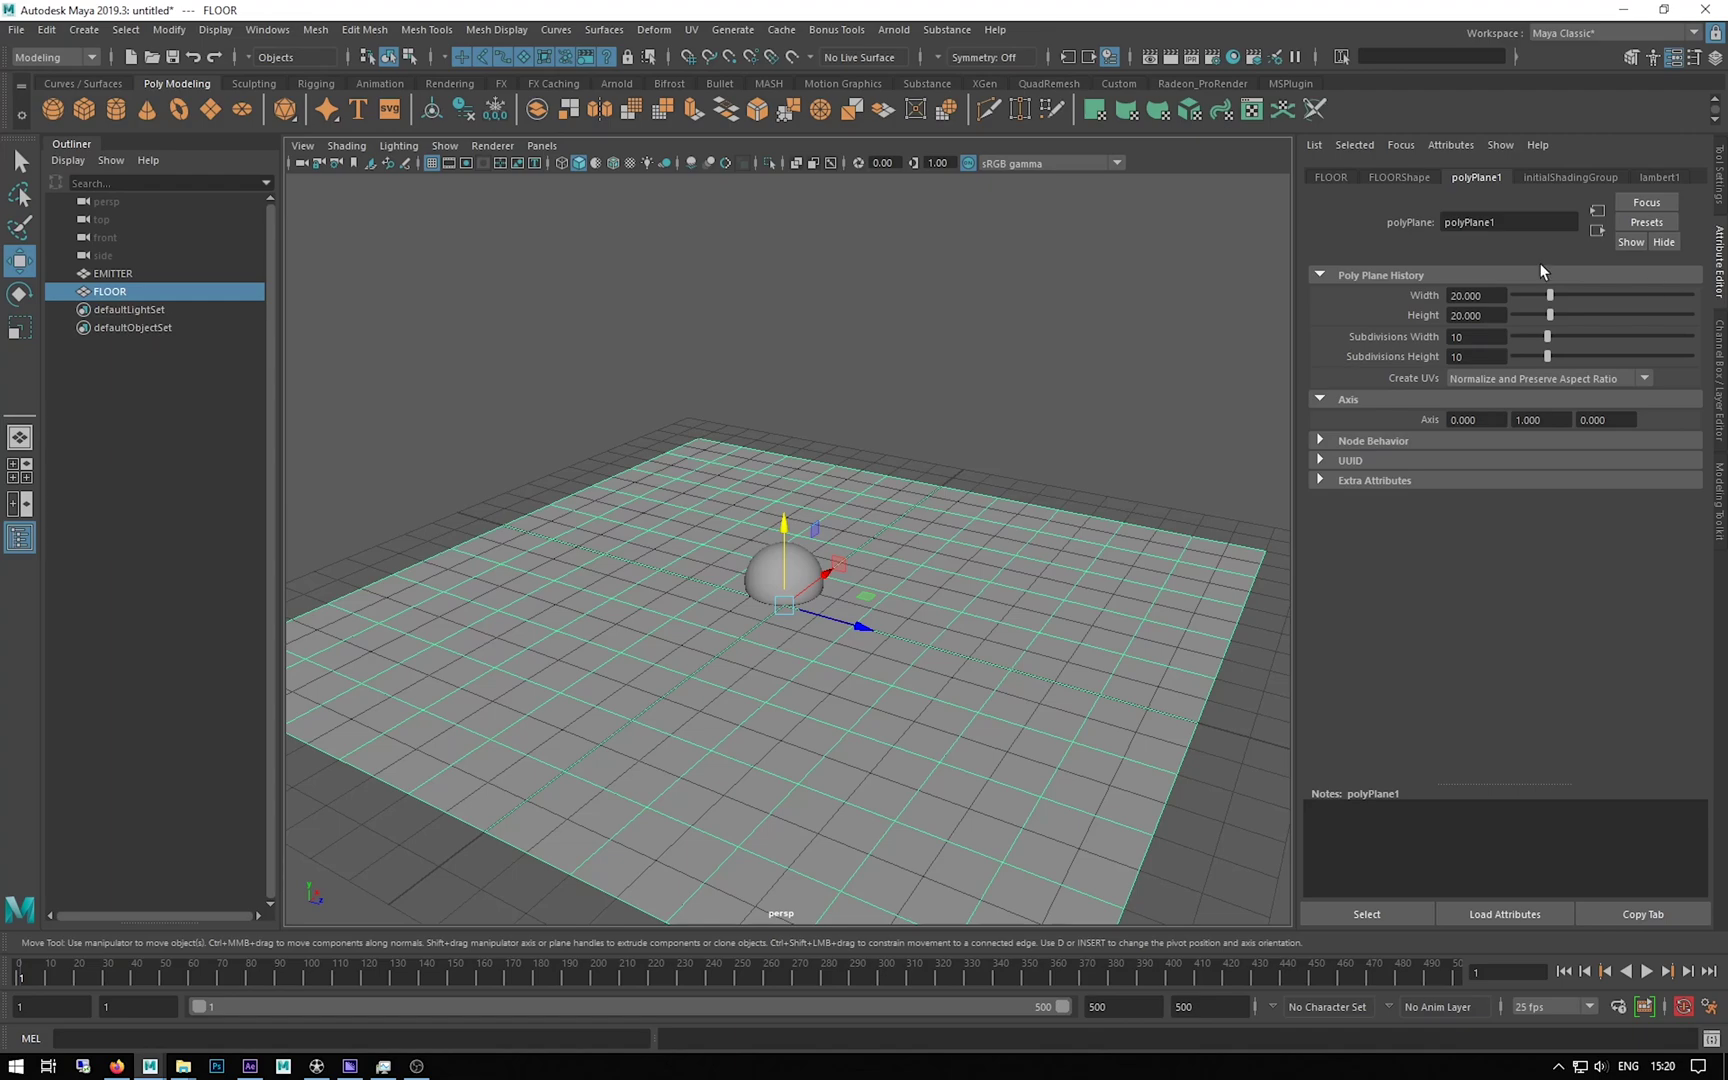
Step: Open the Bifrost Graph Editor and create a new graph
{"action": "left_click", "coordinate": [258, 33]}
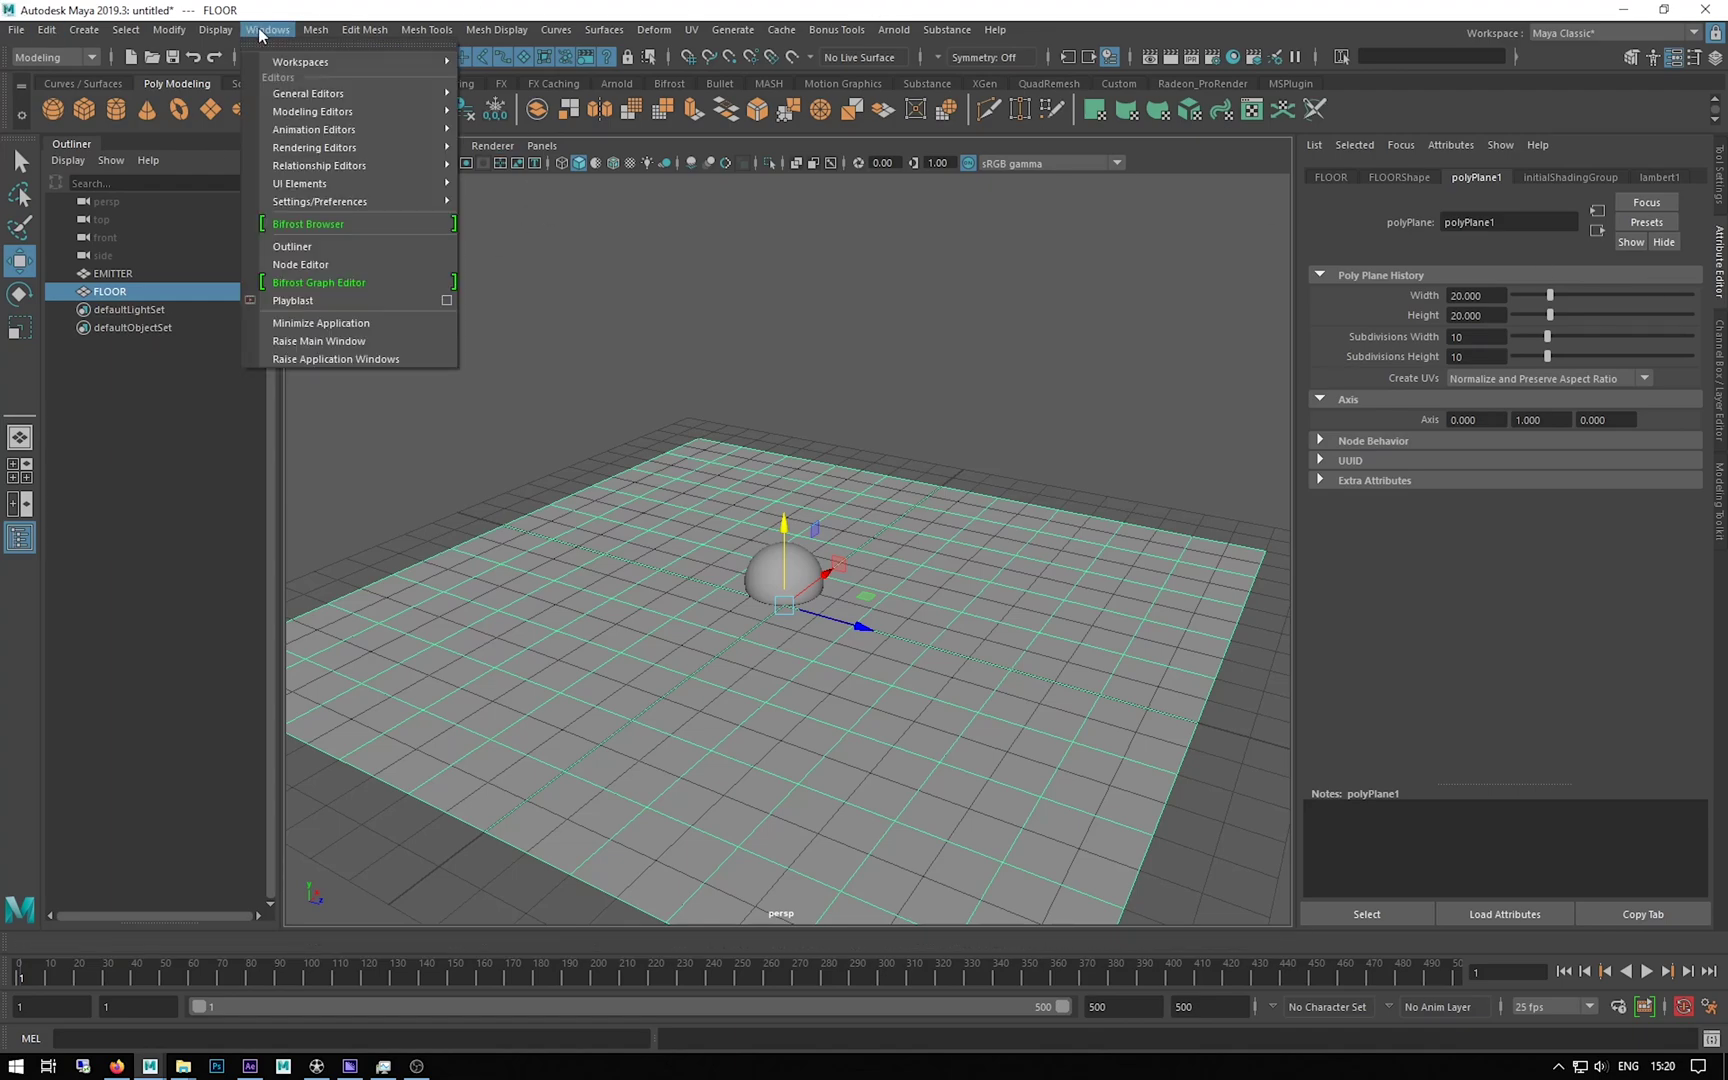
{"action": "left_click", "coordinate": [313, 288]}
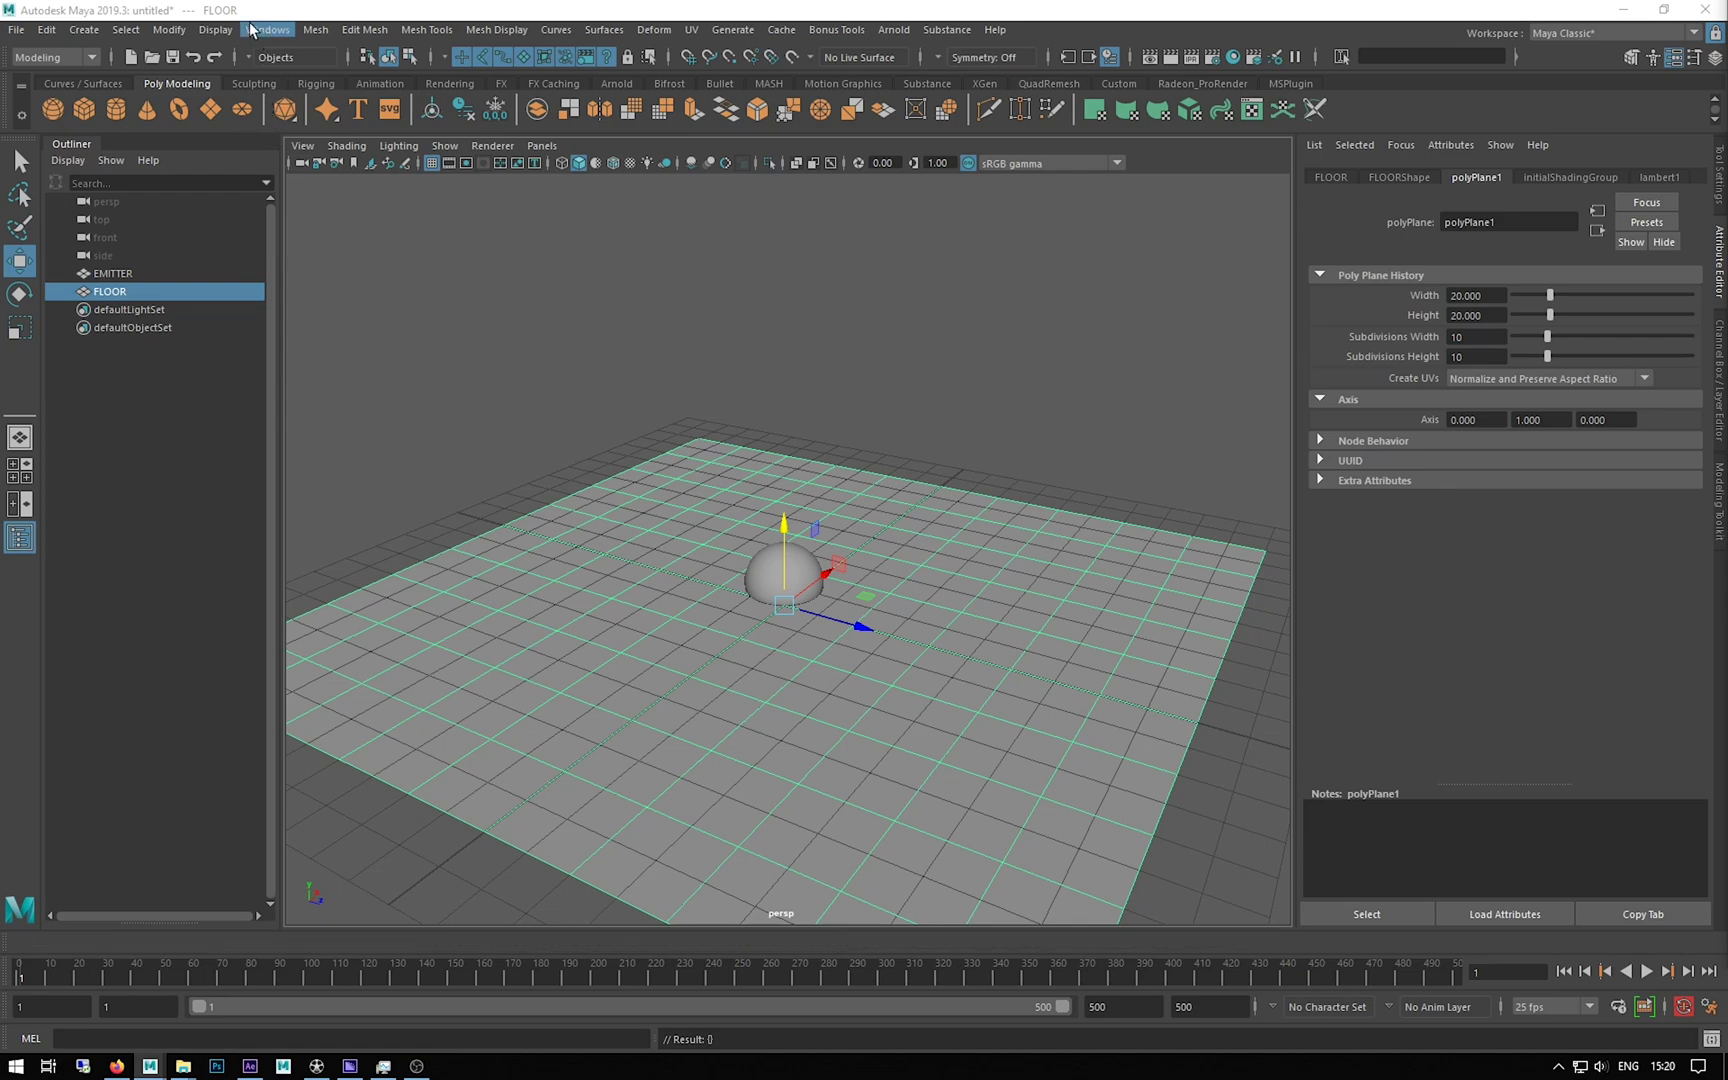
{"action": "left_click", "coordinate": [267, 29]}
{"action": "left_click", "coordinate": [311, 289]}
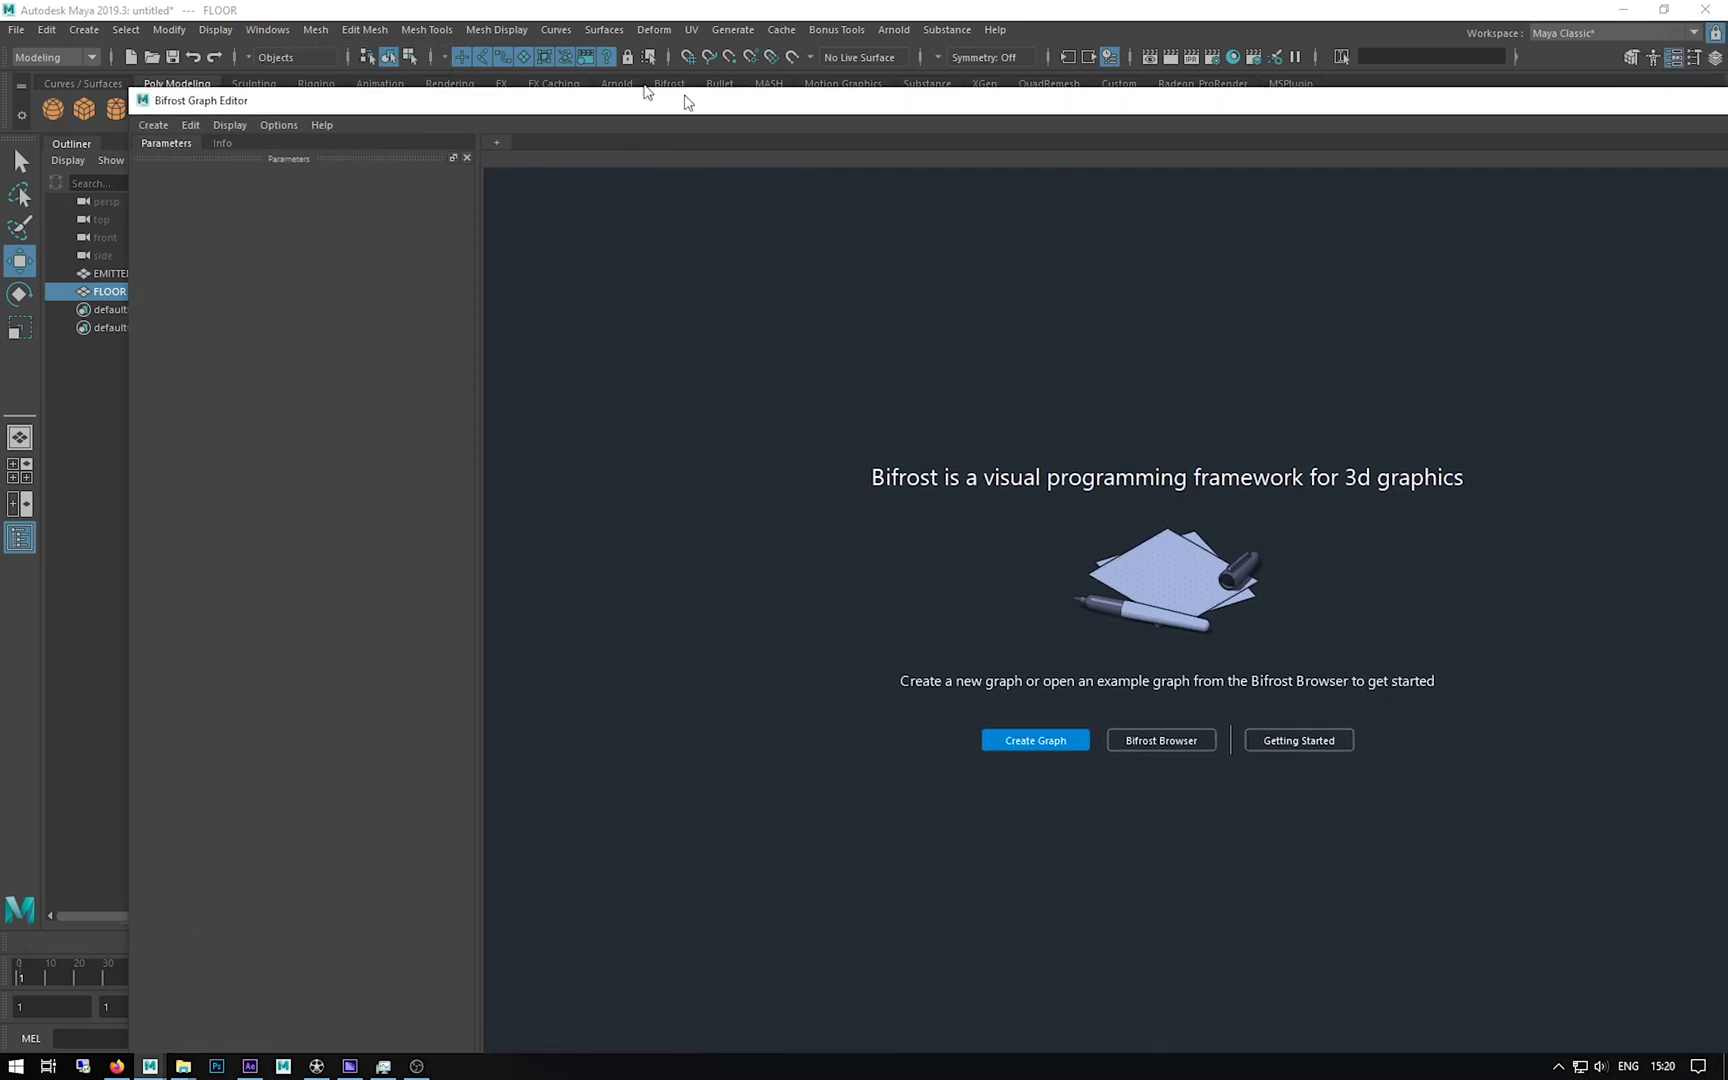
{"action": "left_click_drag", "start_coordinate": [687, 101], "coordinate": [545, 45]}
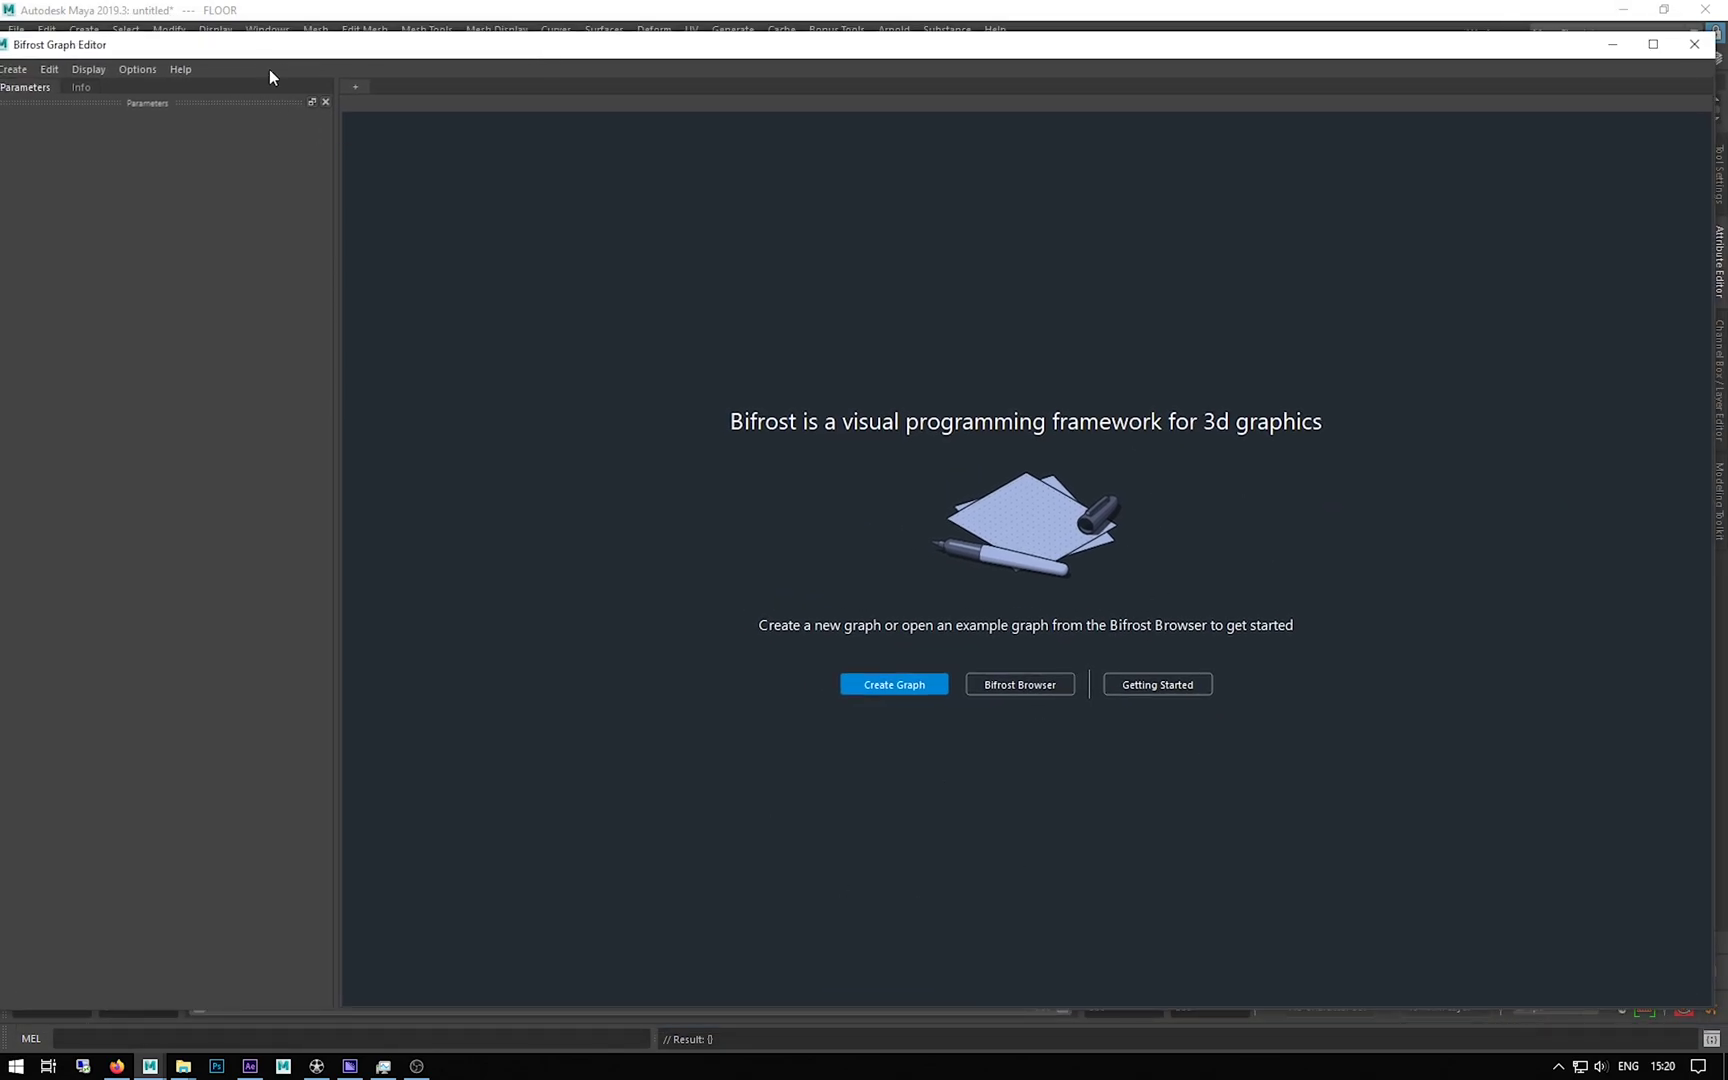
{"action": "left_click", "coordinate": [942, 692]}
Step: Move the output node farther away to free up space and delete the graph's default input node for the floor mesh
{"action": "left_click_drag", "start_coordinate": [1088, 617], "coordinate": [640, 337]}
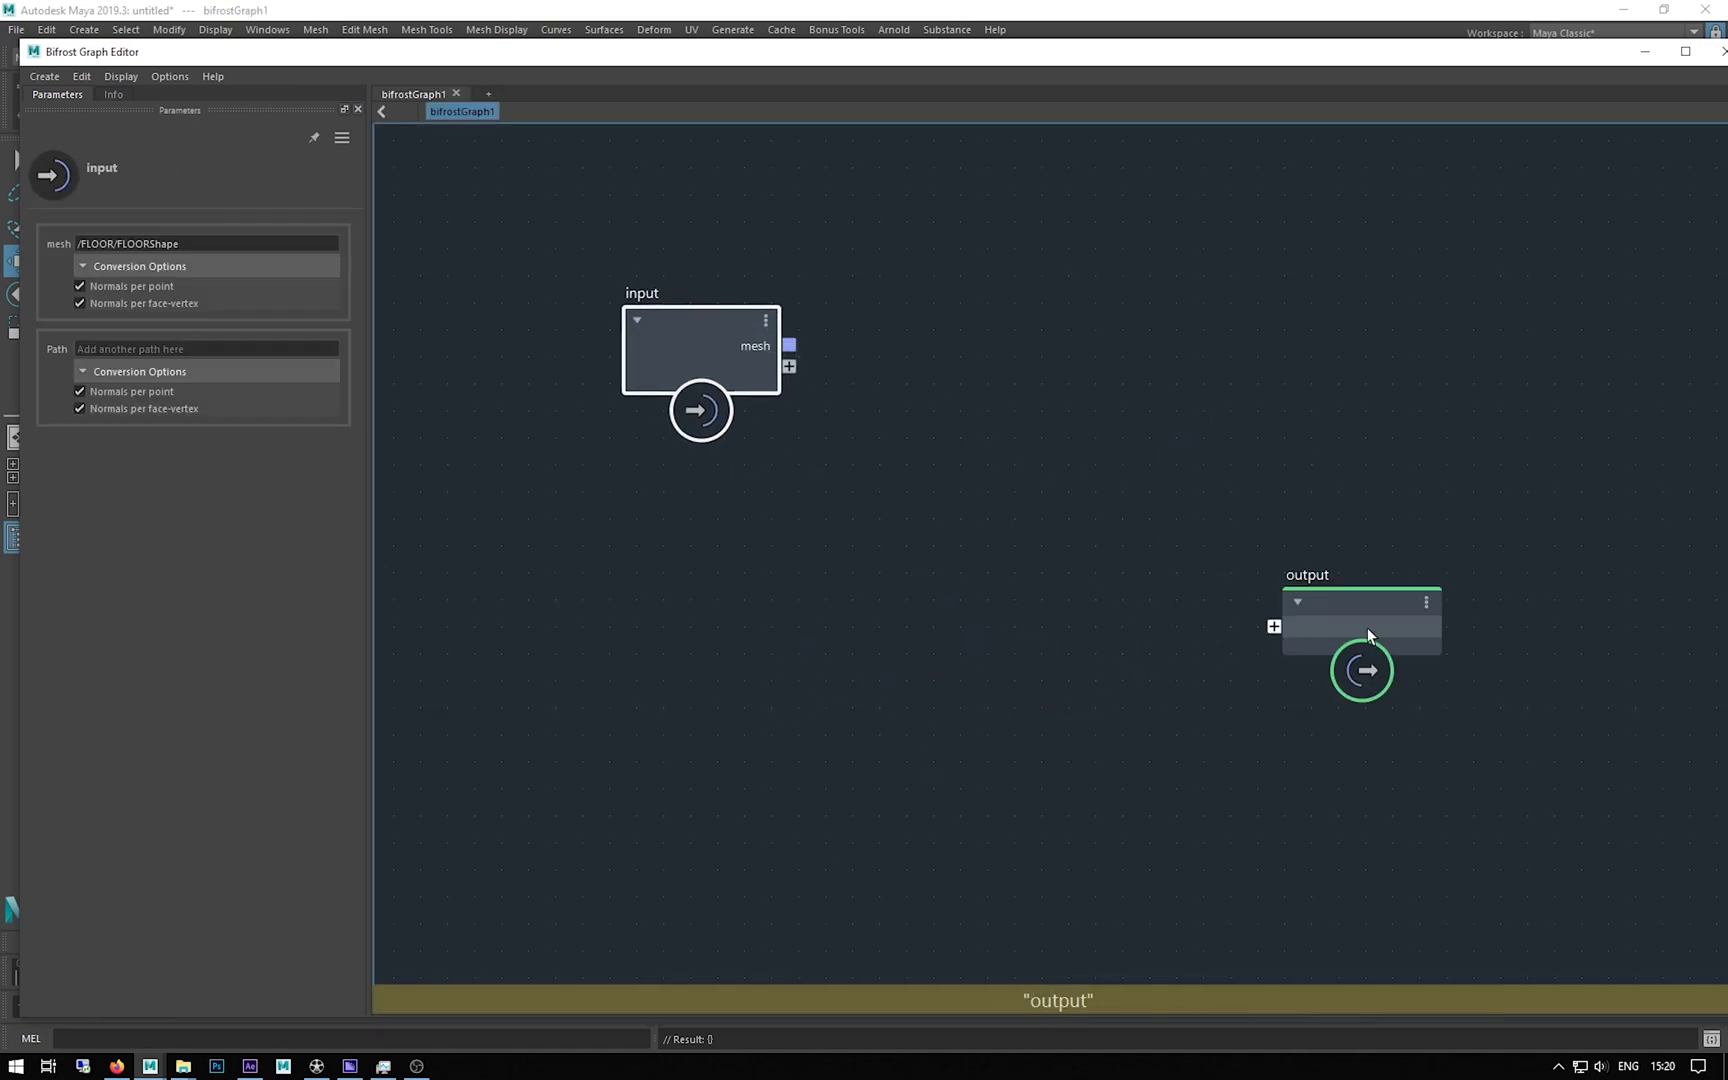
{"action": "left_click_drag", "start_coordinate": [1331, 586], "coordinate": [1553, 294]}
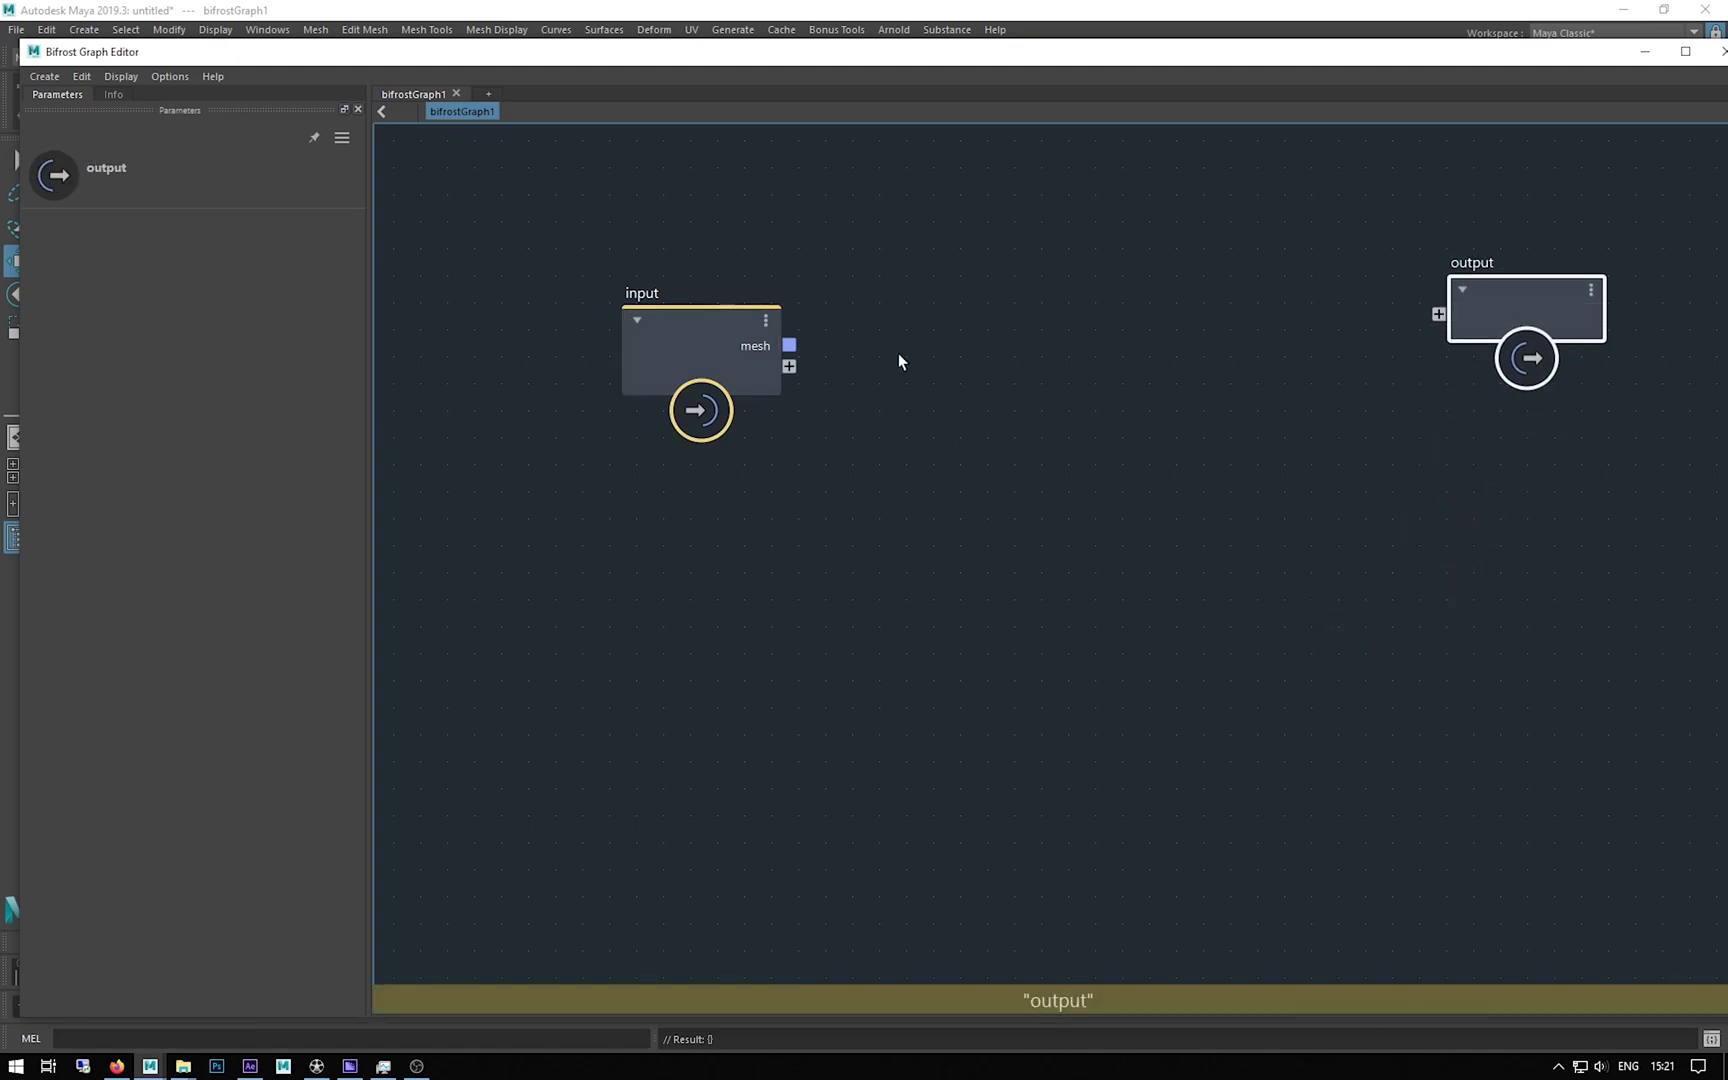
{"action": "left_click", "coordinate": [720, 333]}
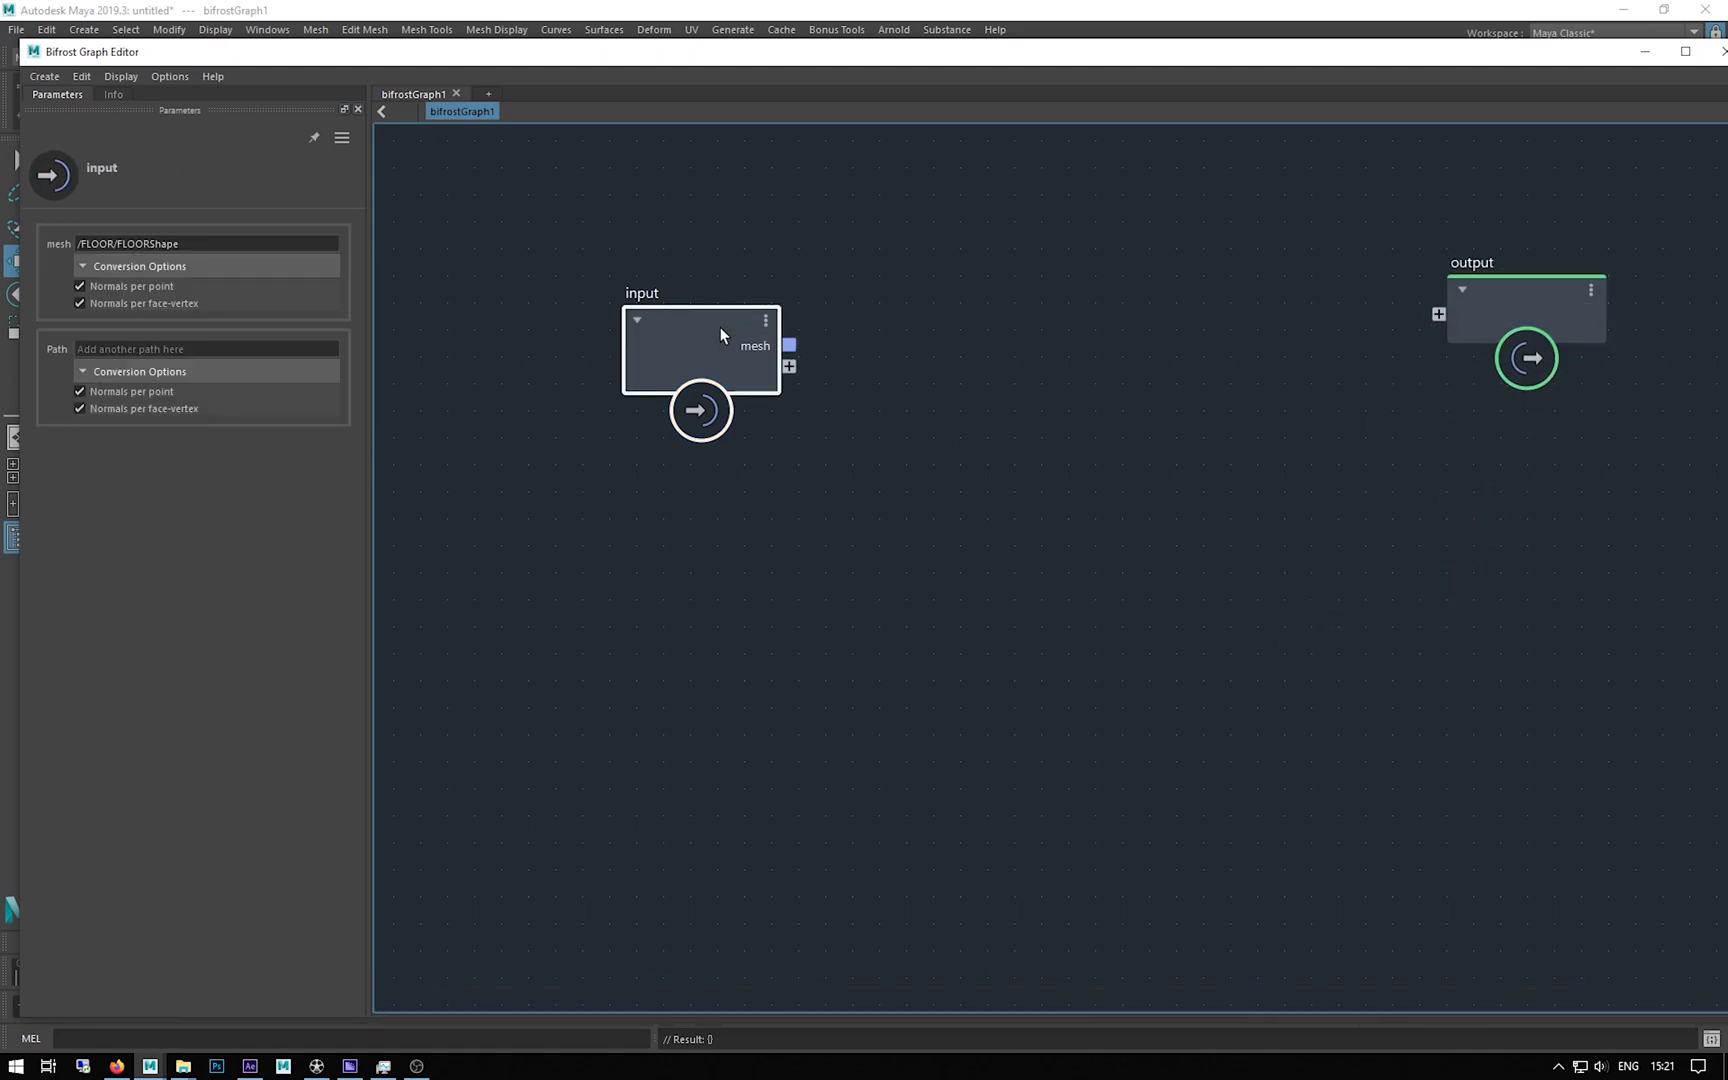
{"action": "key", "text": "Delete"}
Step: Add the EMITTER and FLOOR meshes to the Bifrost graph as two separate input nodes, with the emitter above the floor
{"action": "left_click_drag", "start_coordinate": [564, 58], "coordinate": [971, 185]}
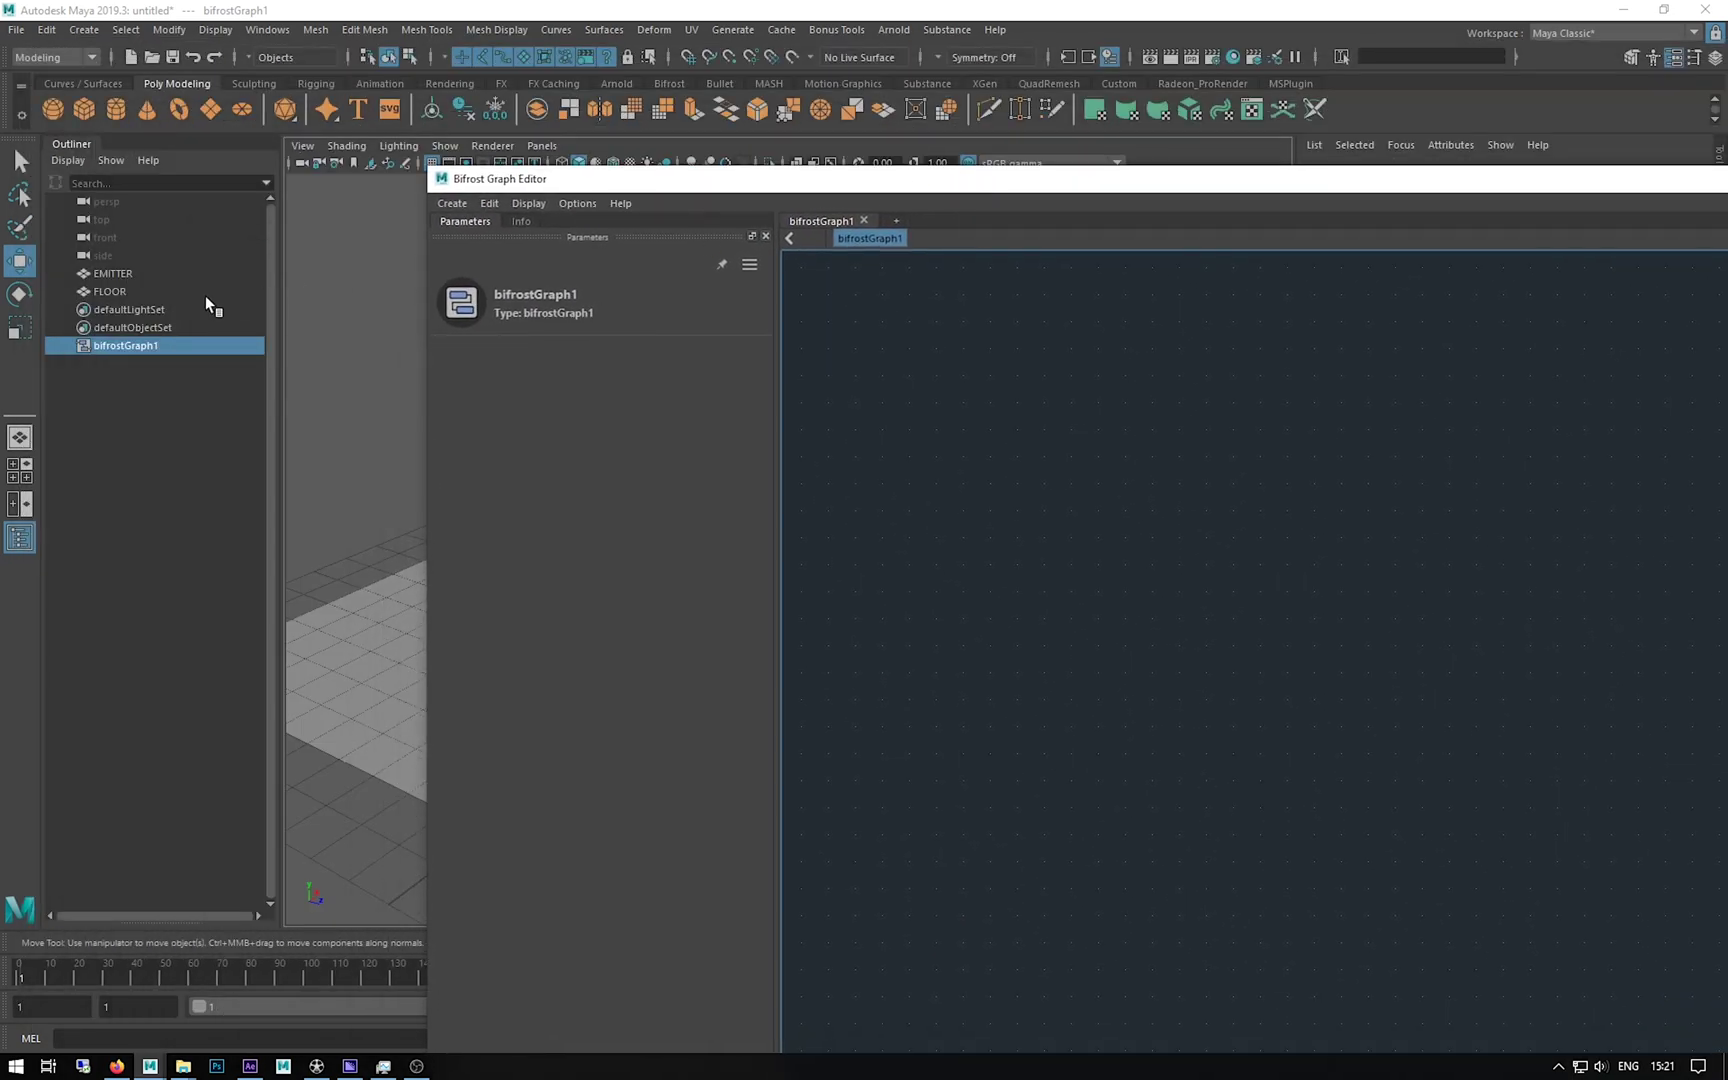
{"action": "left_click_drag", "start_coordinate": [115, 273], "coordinate": [994, 412]}
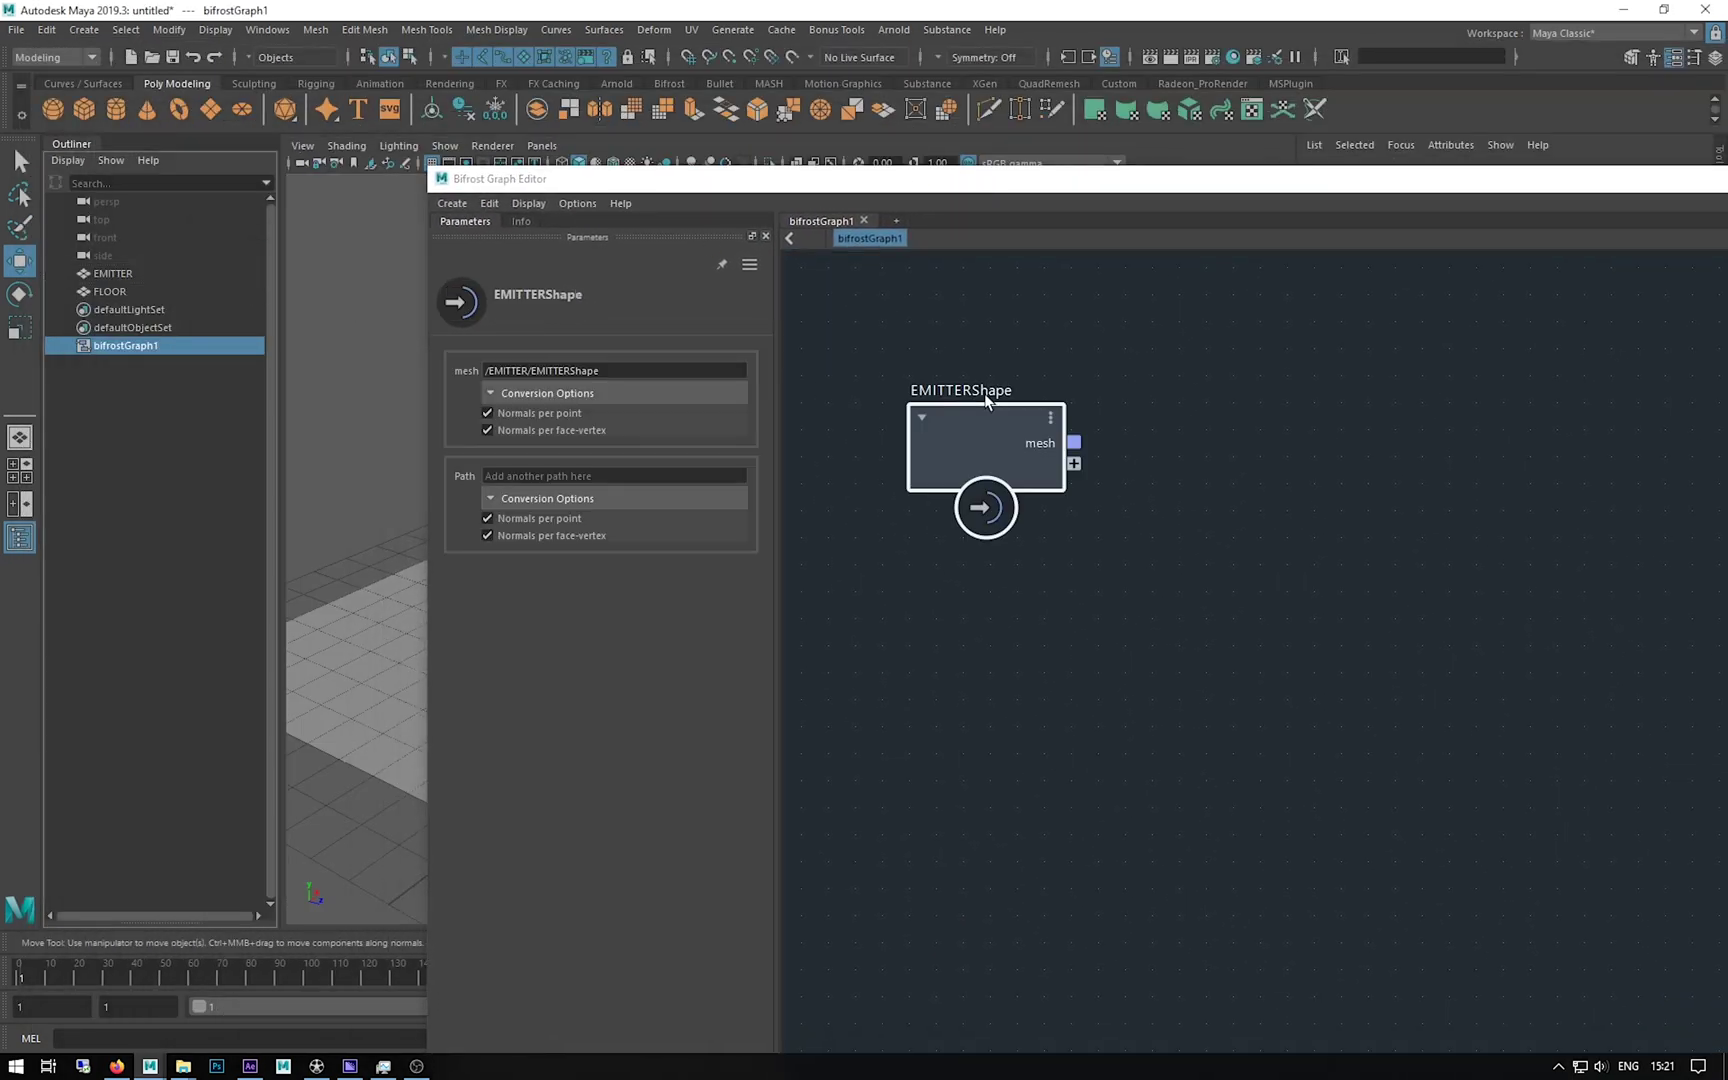
{"action": "left_click_drag", "start_coordinate": [104, 292], "coordinate": [990, 718]}
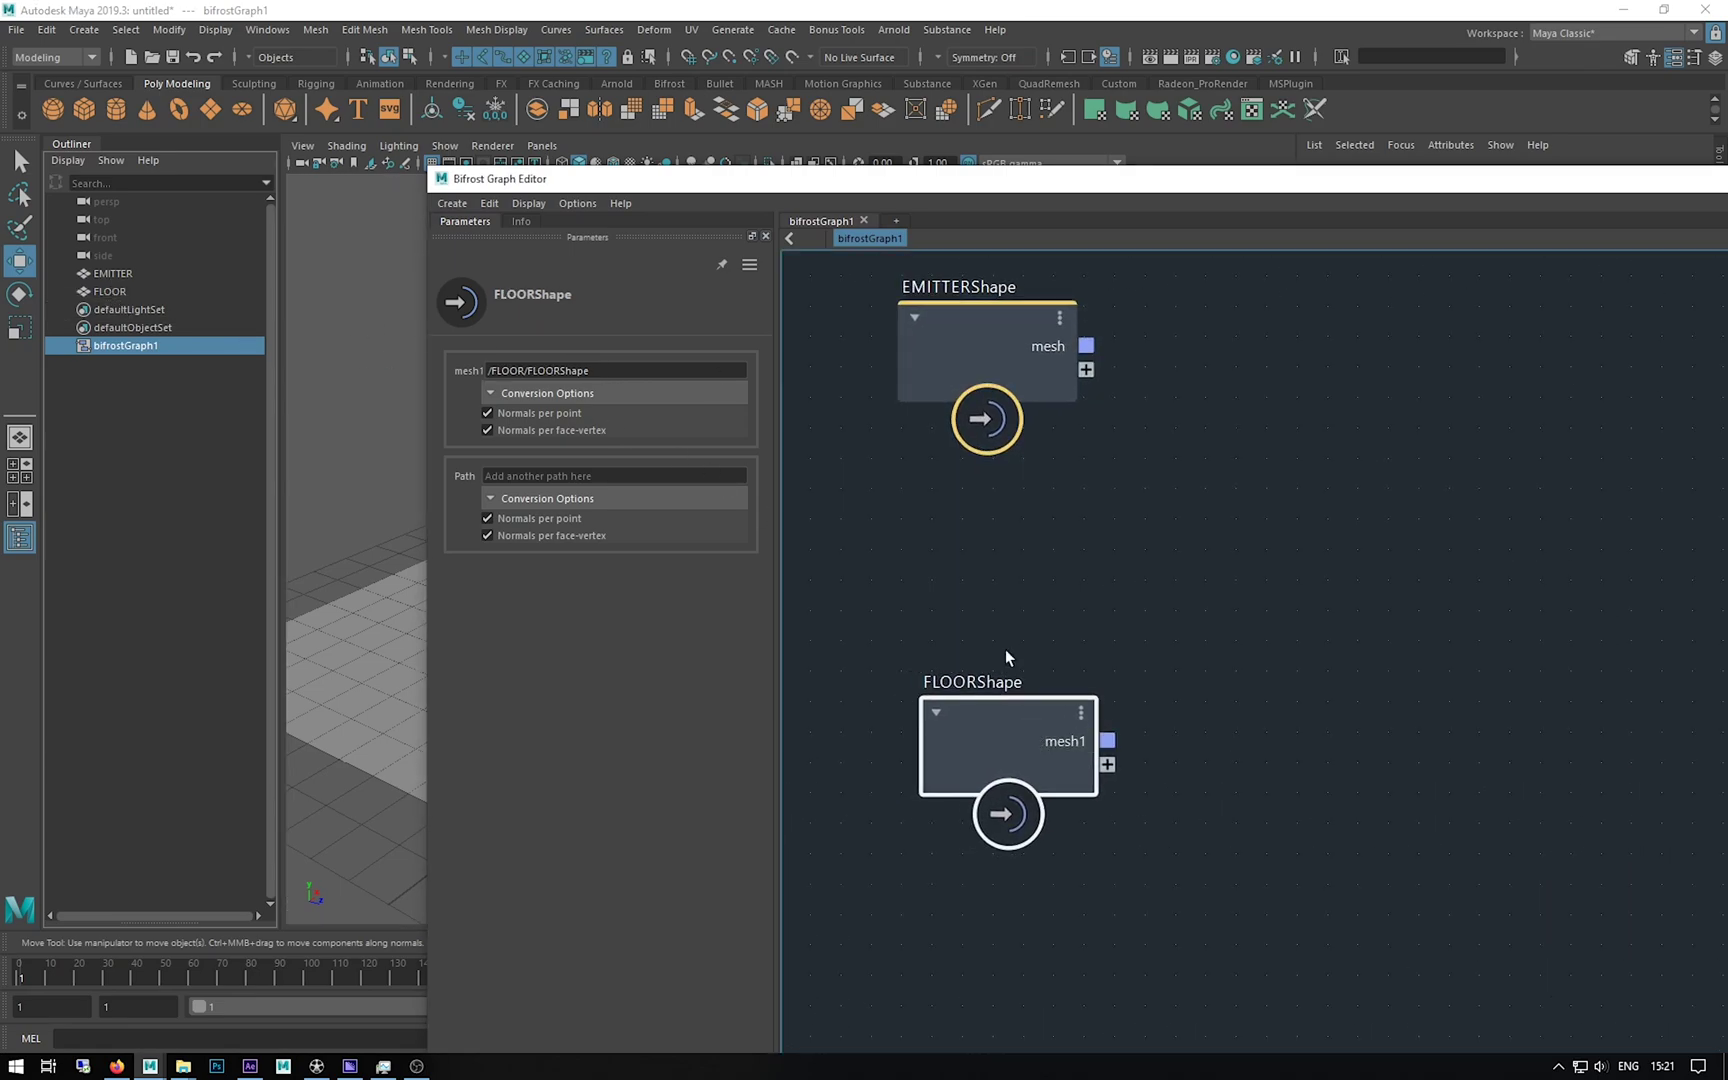
{"action": "left_click", "coordinate": [937, 355]}
{"action": "left_click_drag", "start_coordinate": [1472, 181], "coordinate": [1010, 82]}
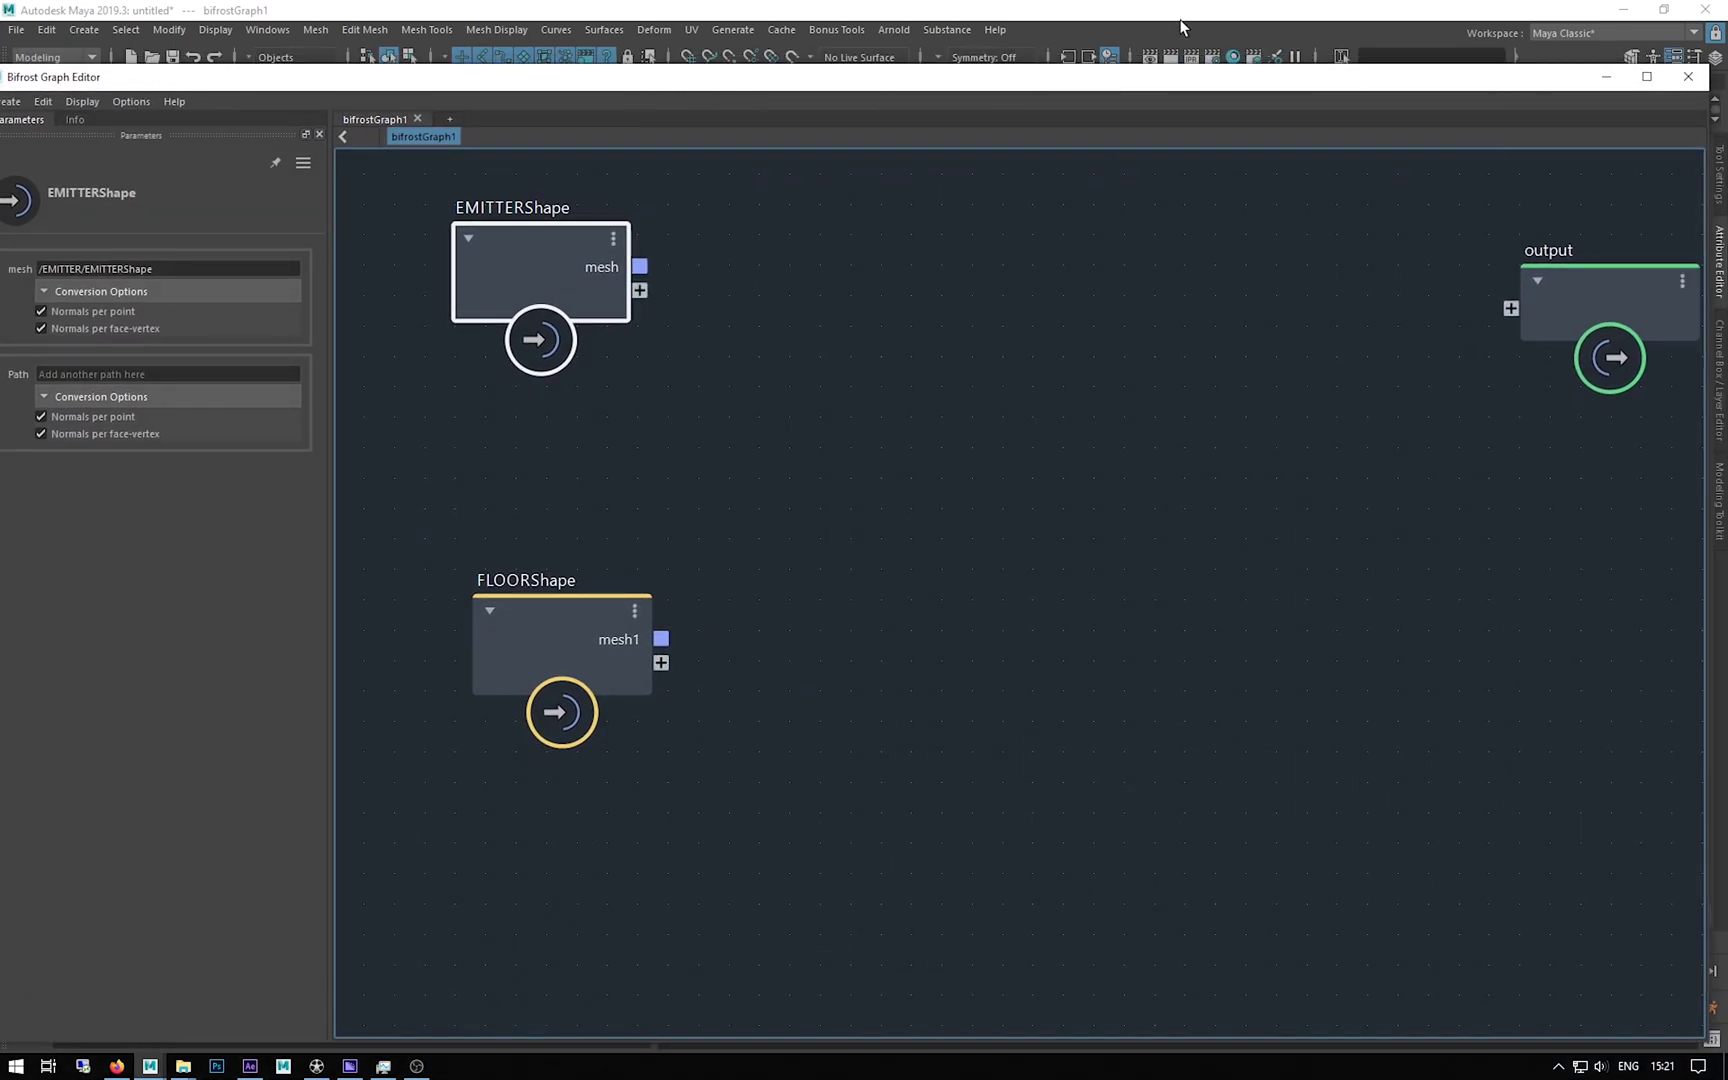
Step: Switch to the "bifrost single mon" workspace, minimize the floating Attribute Editor, and widen the perspective viewport
{"action": "left_click_drag", "start_coordinate": [1326, 78], "coordinate": [1302, 137]}
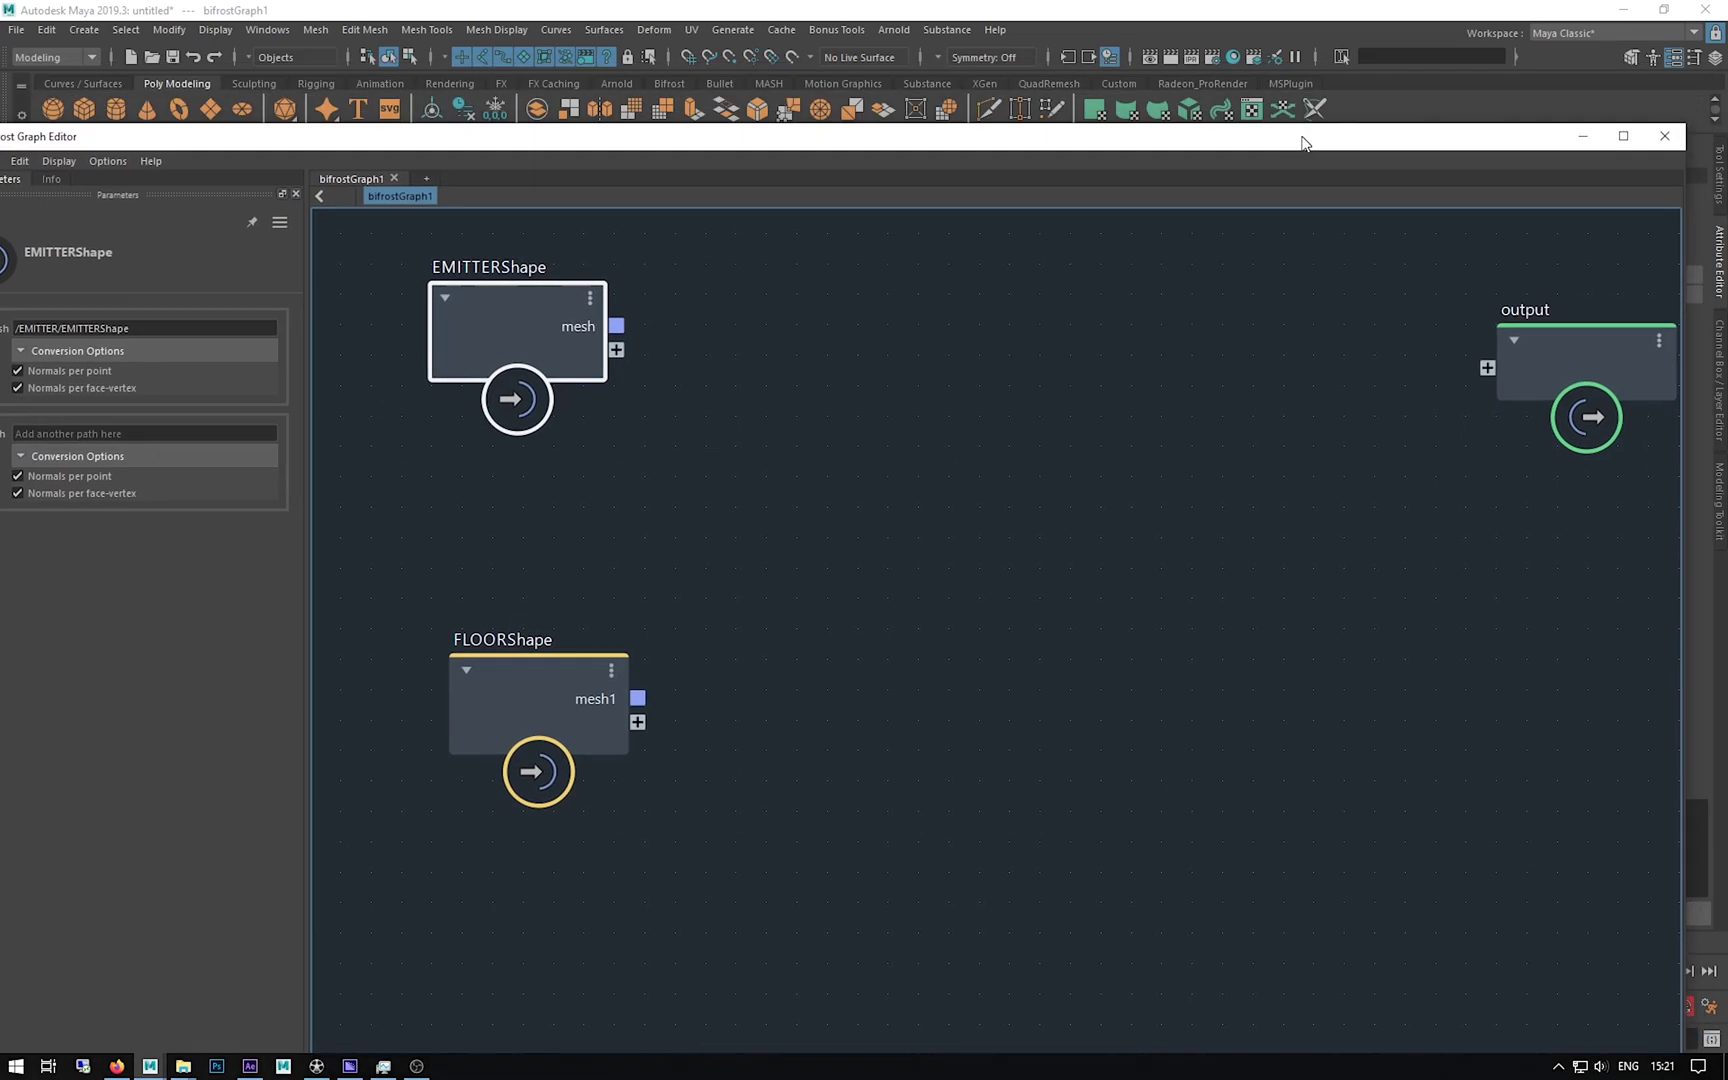
{"action": "left_click", "coordinate": [1626, 31]}
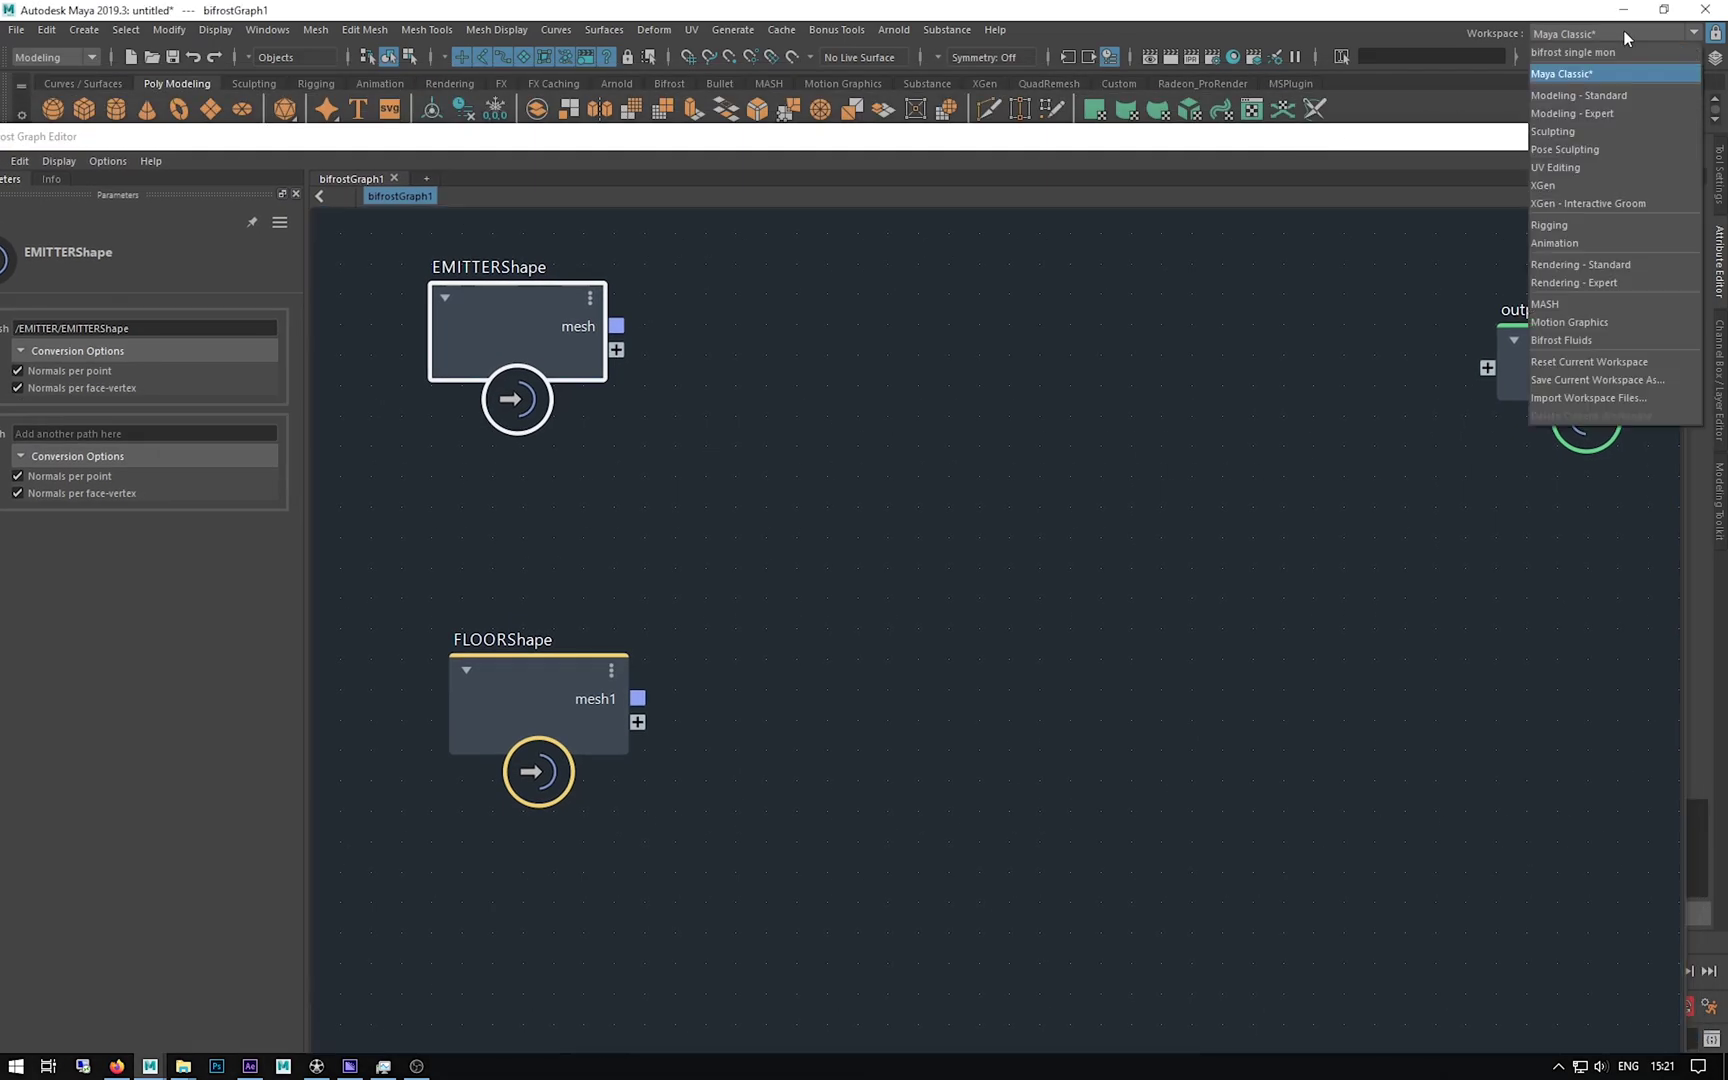
{"action": "left_click", "coordinate": [1553, 52]}
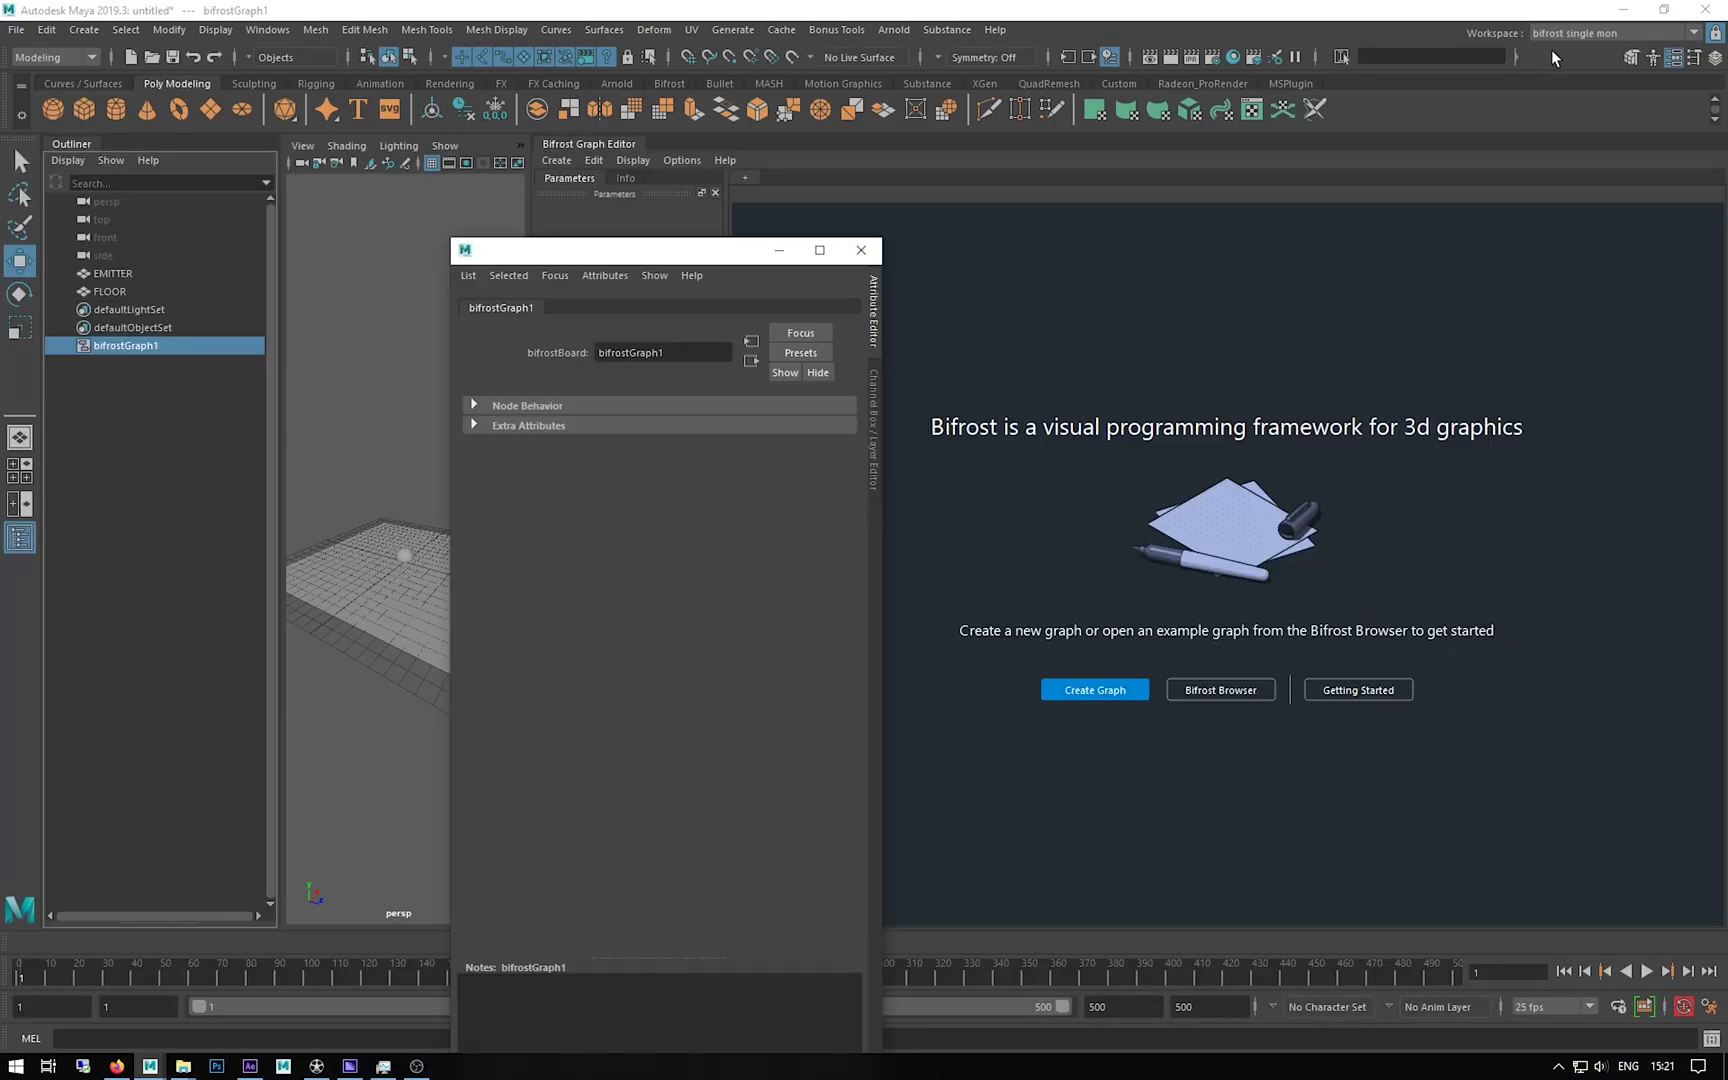
{"action": "left_click", "coordinate": [780, 251]}
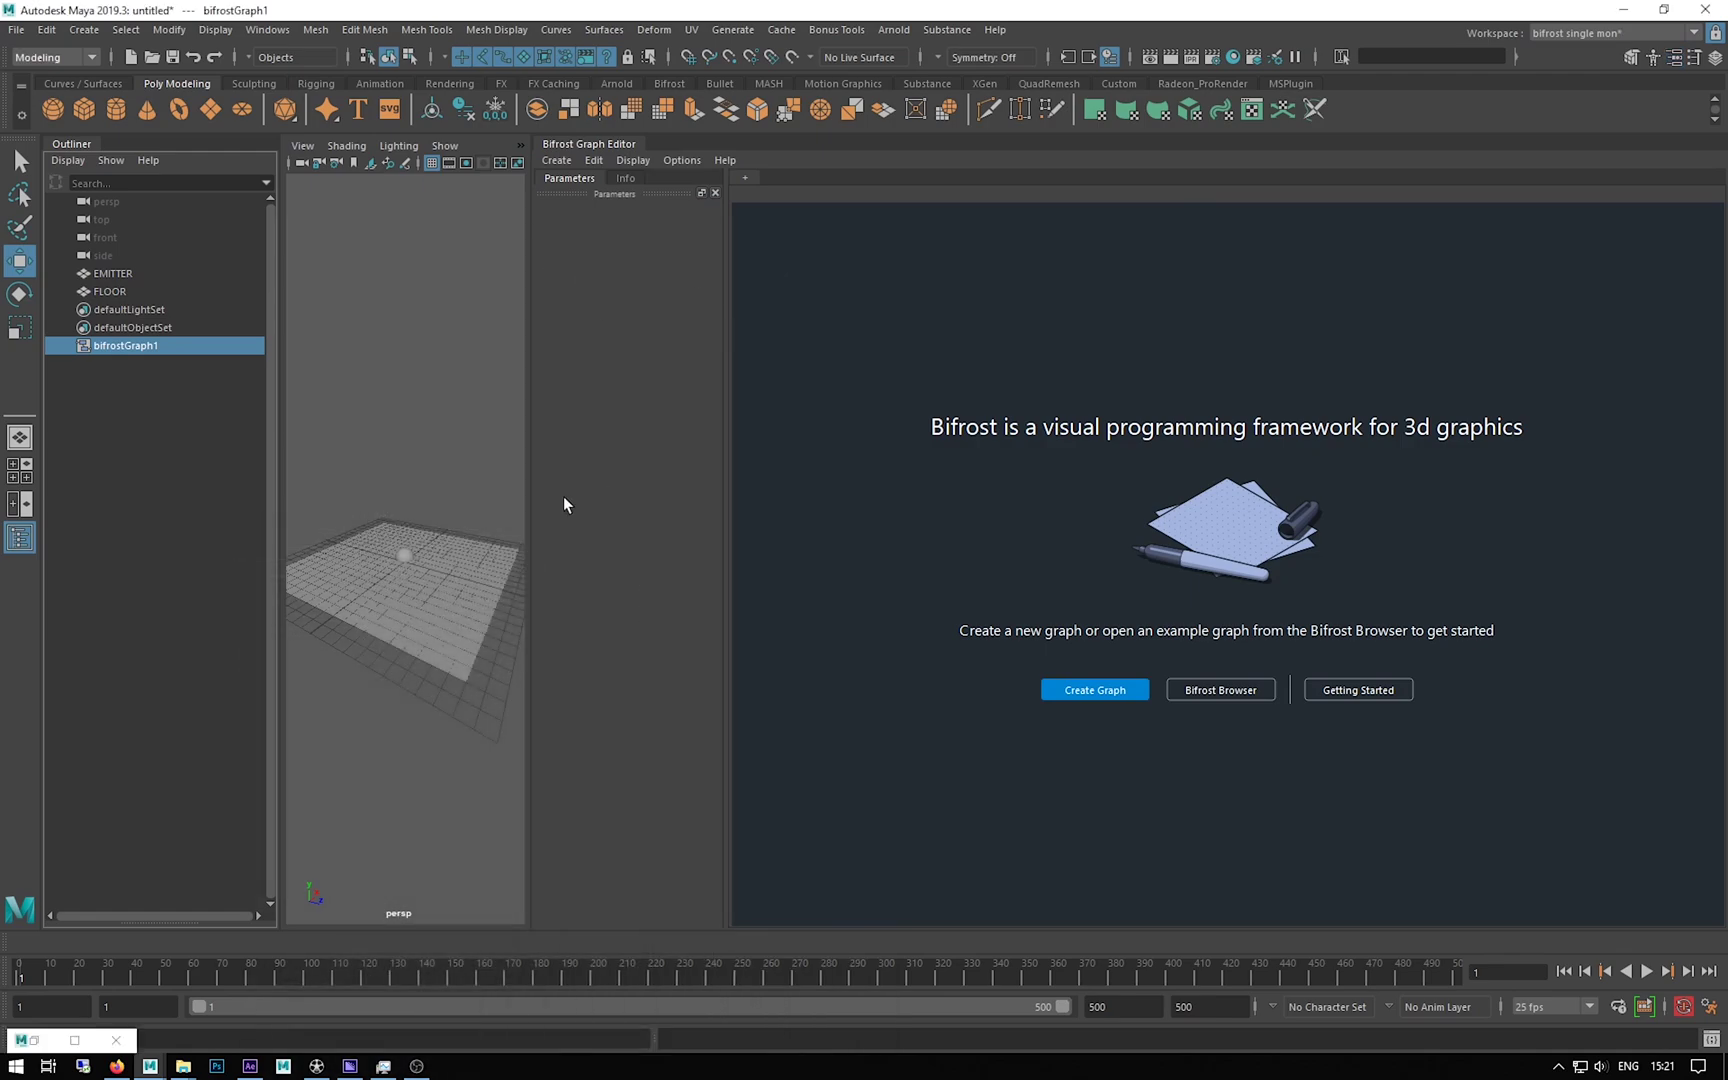
{"action": "left_click_drag", "start_coordinate": [529, 435], "coordinate": [570, 435]}
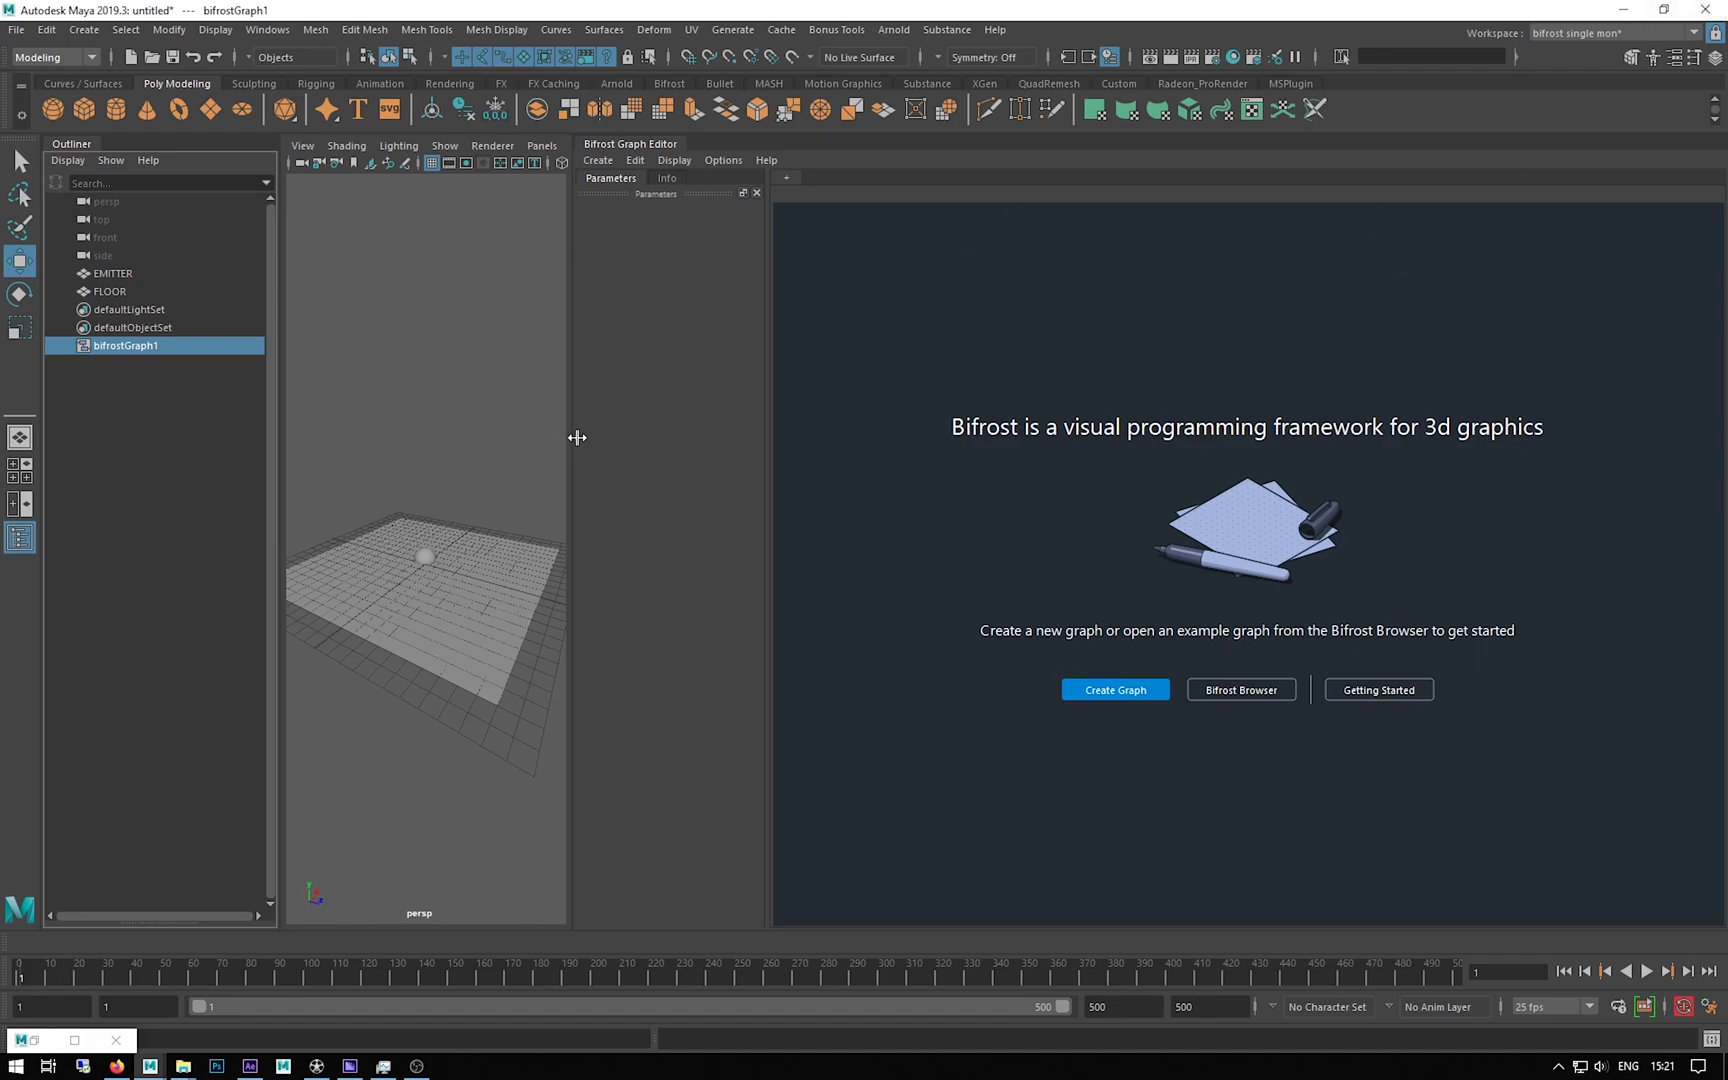
{"action": "left_click_drag", "start_coordinate": [577, 435], "coordinate": [710, 435]}
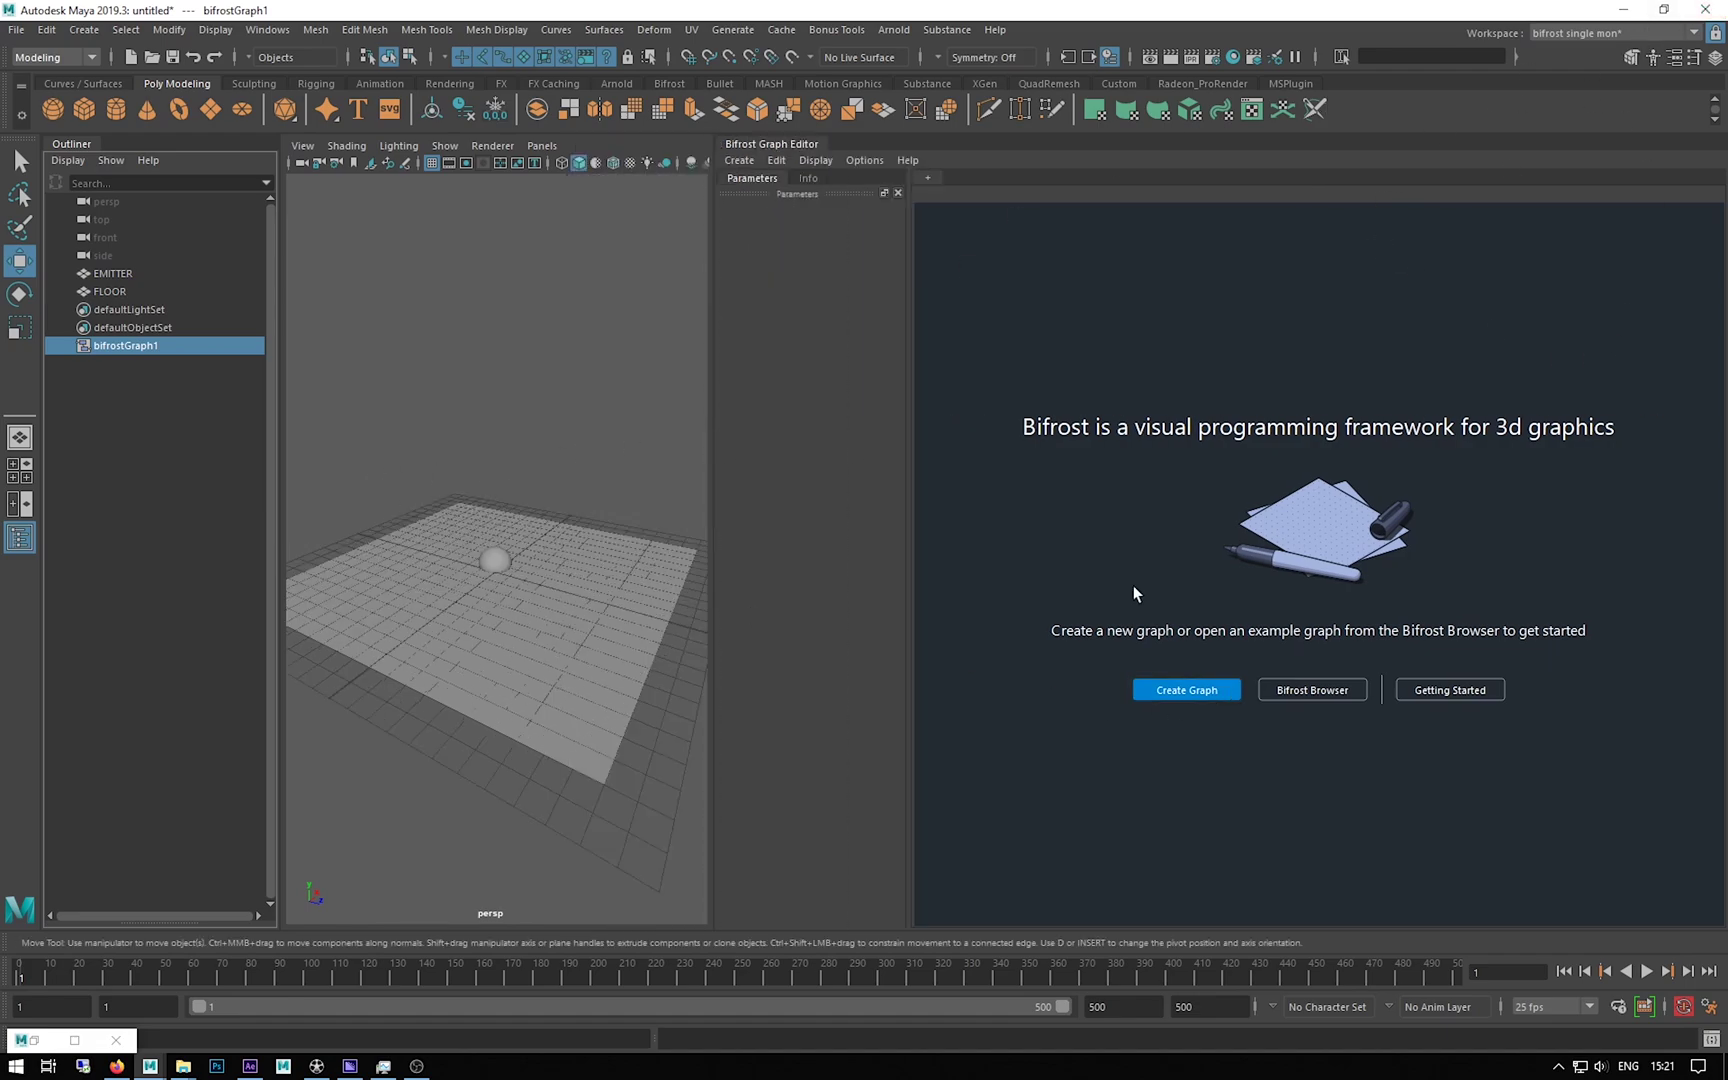
Step: Reopen bifrostGraph1 in the docked Bifrost Graph Editor
{"action": "left_click", "coordinate": [925, 177]}
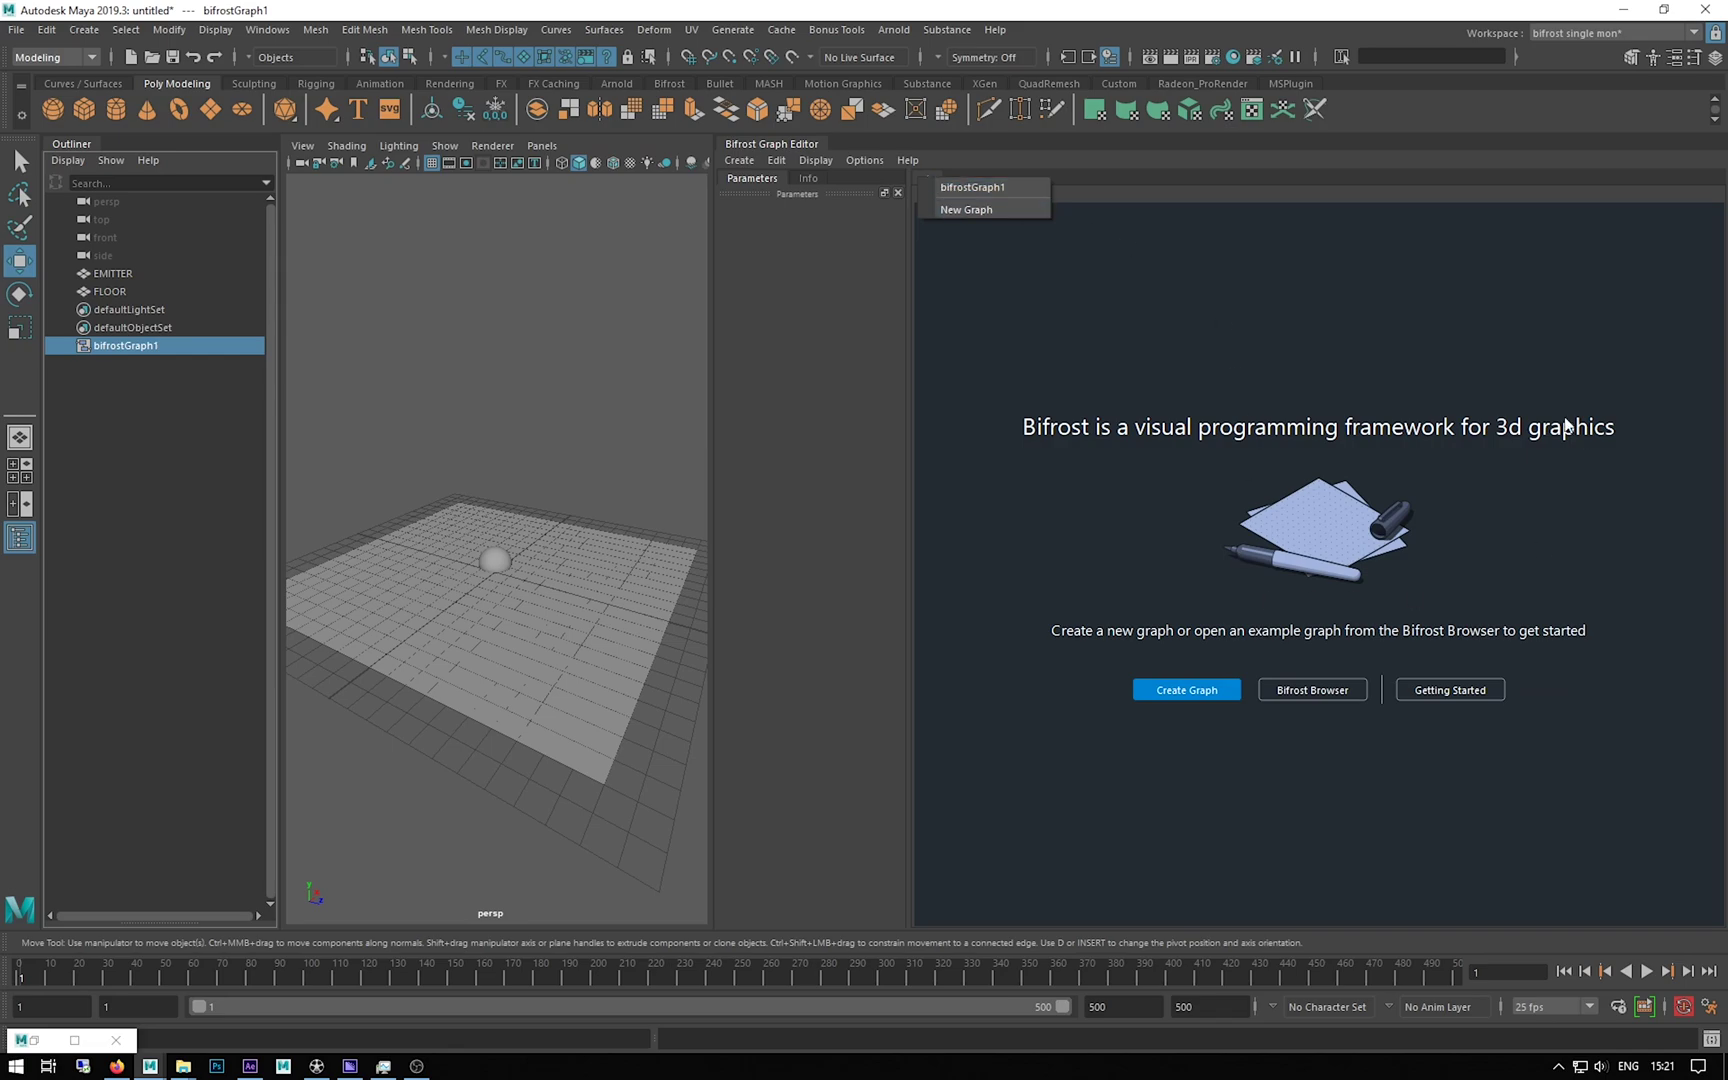
{"action": "left_click", "coordinate": [925, 188]}
{"action": "left_click", "coordinate": [927, 177]}
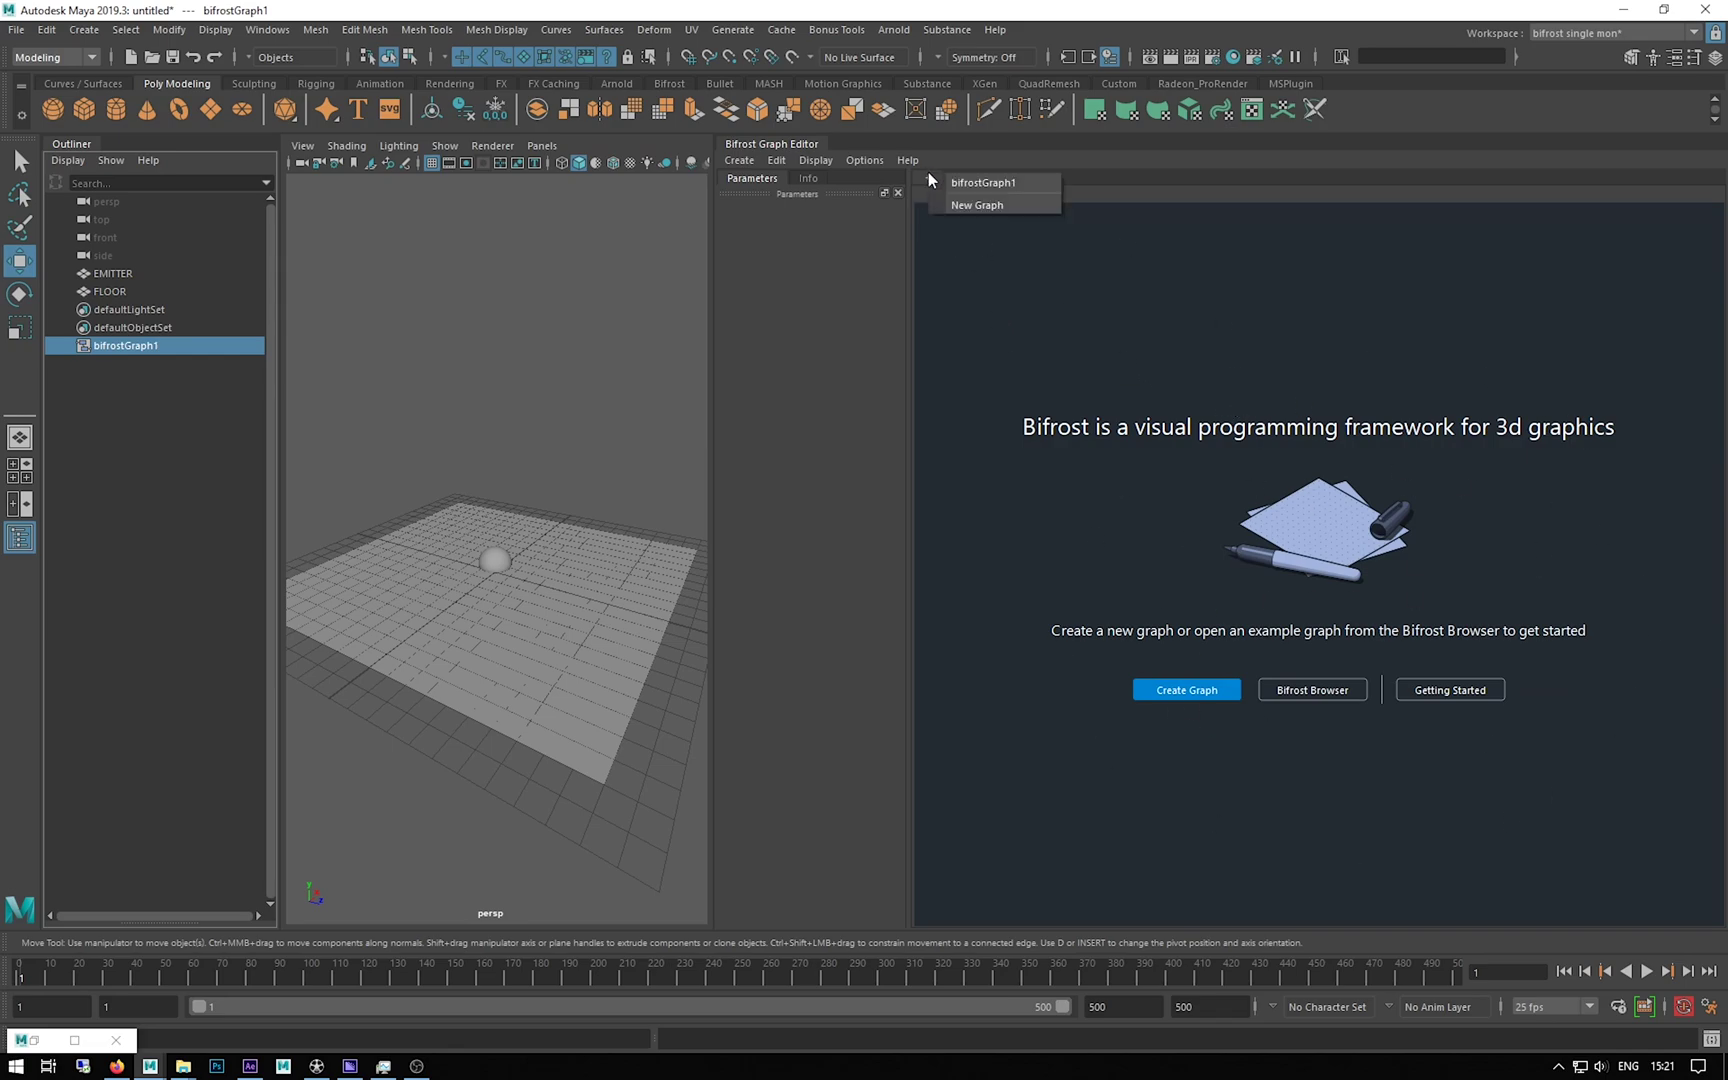
{"action": "left_click", "coordinate": [986, 184]}
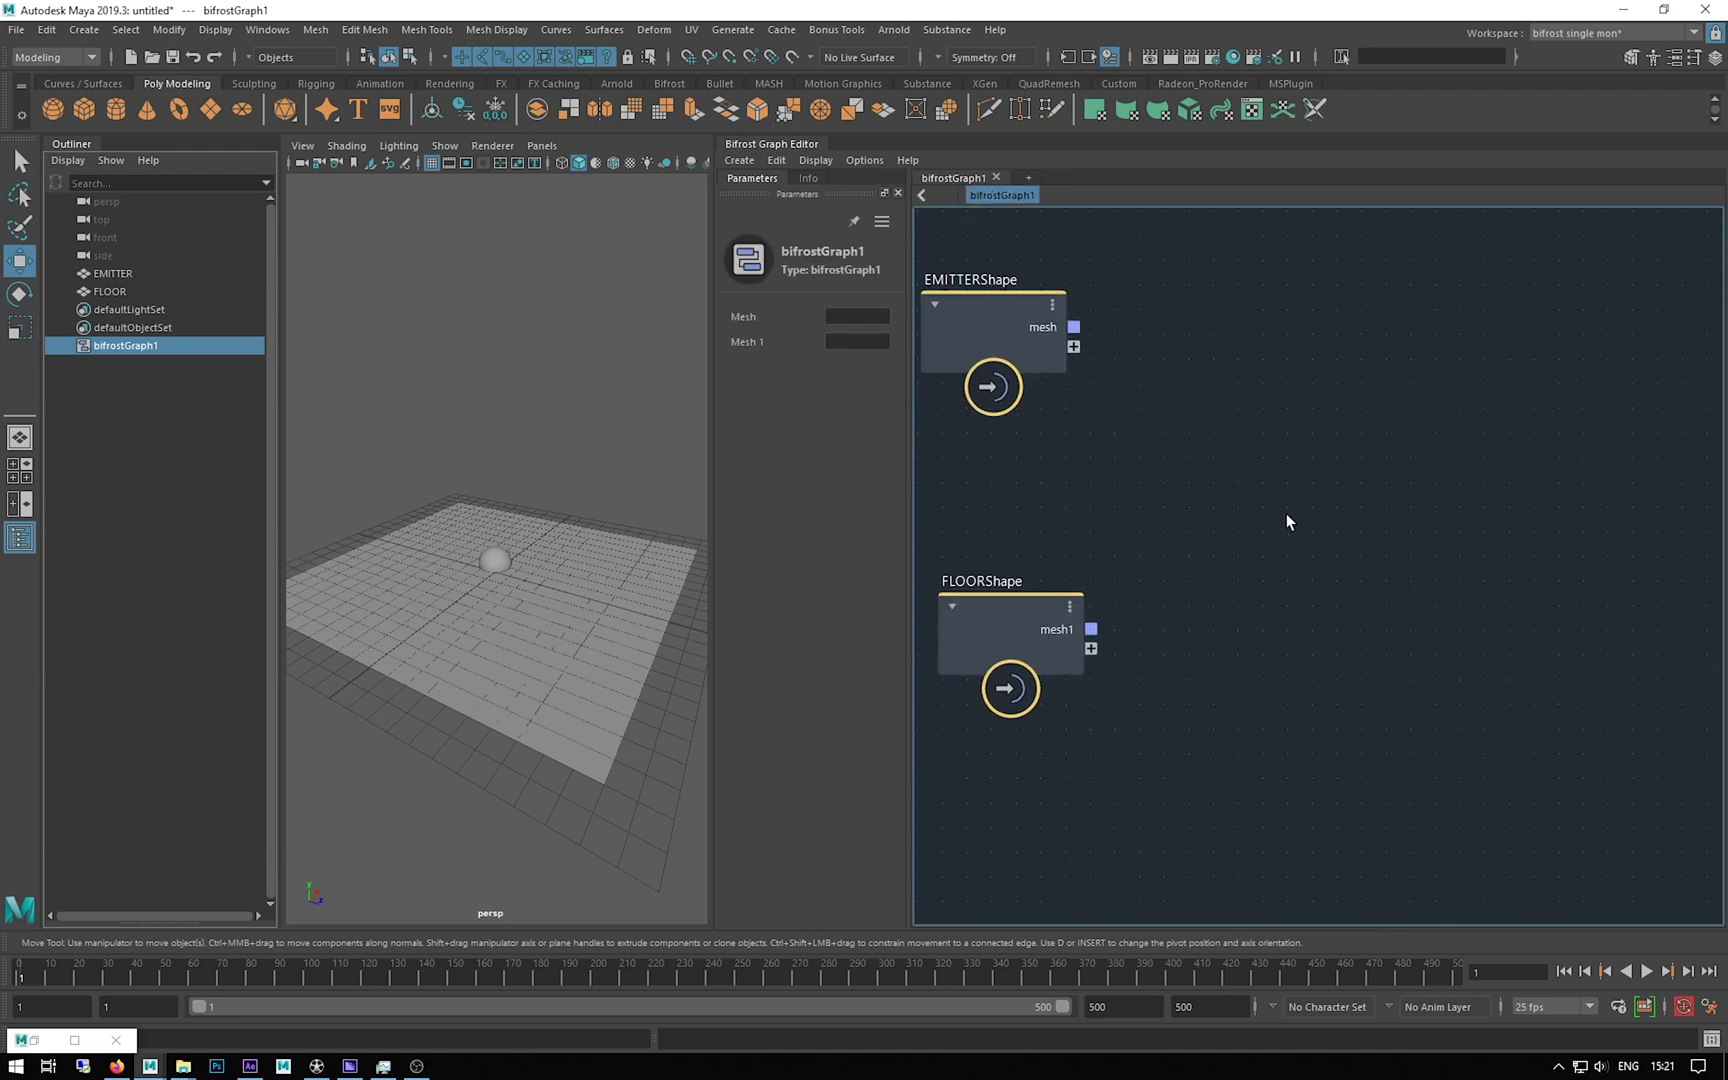
Step: Arrange the graph nodes compactly, with FLOORShape just below EMITTERShape and the output node across from them
{"action": "left_click", "coordinate": [1044, 350]}
{"action": "left_click_drag", "start_coordinate": [1075, 600], "coordinate": [996, 480]}
{"action": "left_click_drag", "start_coordinate": [1684, 400], "coordinate": [1469, 361]}
{"action": "left_click_drag", "start_coordinate": [1030, 345], "coordinate": [1029, 340]}
{"action": "left_click_drag", "start_coordinate": [996, 482], "coordinate": [1007, 458]}
{"action": "left_click_drag", "start_coordinate": [1537, 349], "coordinate": [1552, 352]}
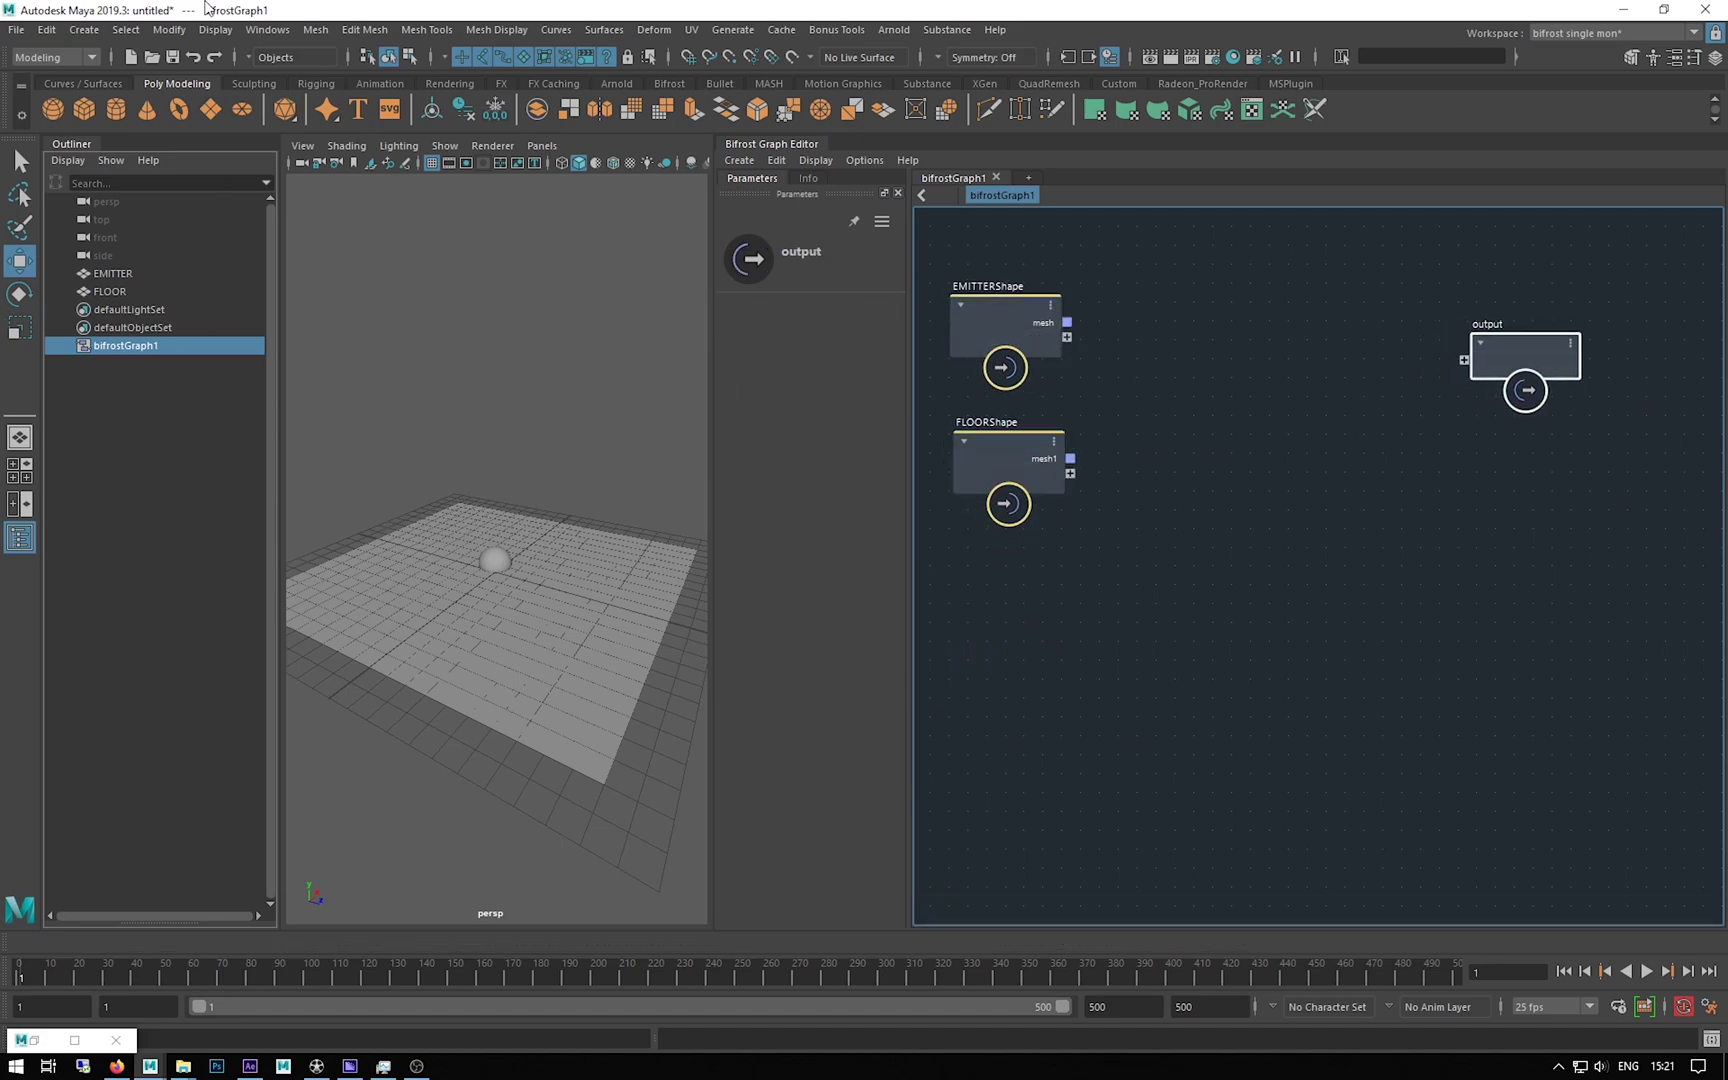
Step: Browse the Fire, Cloth and Smoke example categories in the Bifrost Browser, and close it without importing anything
{"action": "left_click", "coordinate": [269, 32]}
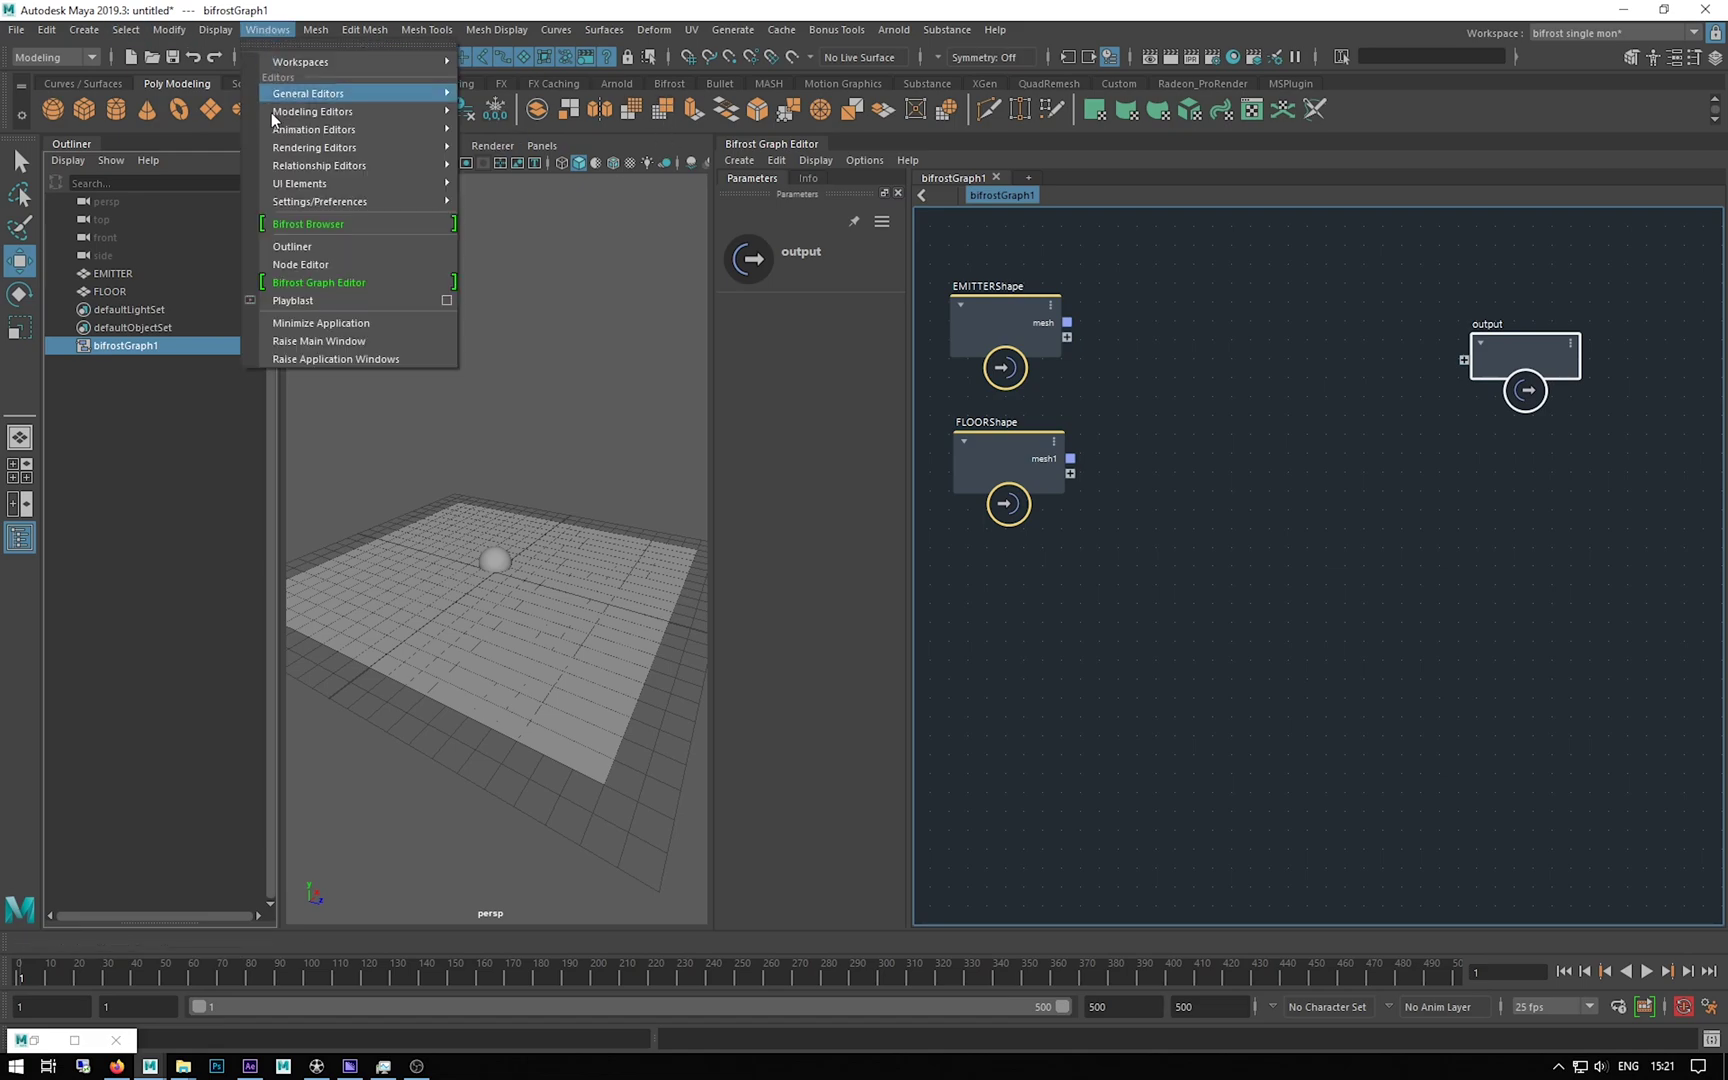
{"action": "left_click", "coordinate": [297, 226]}
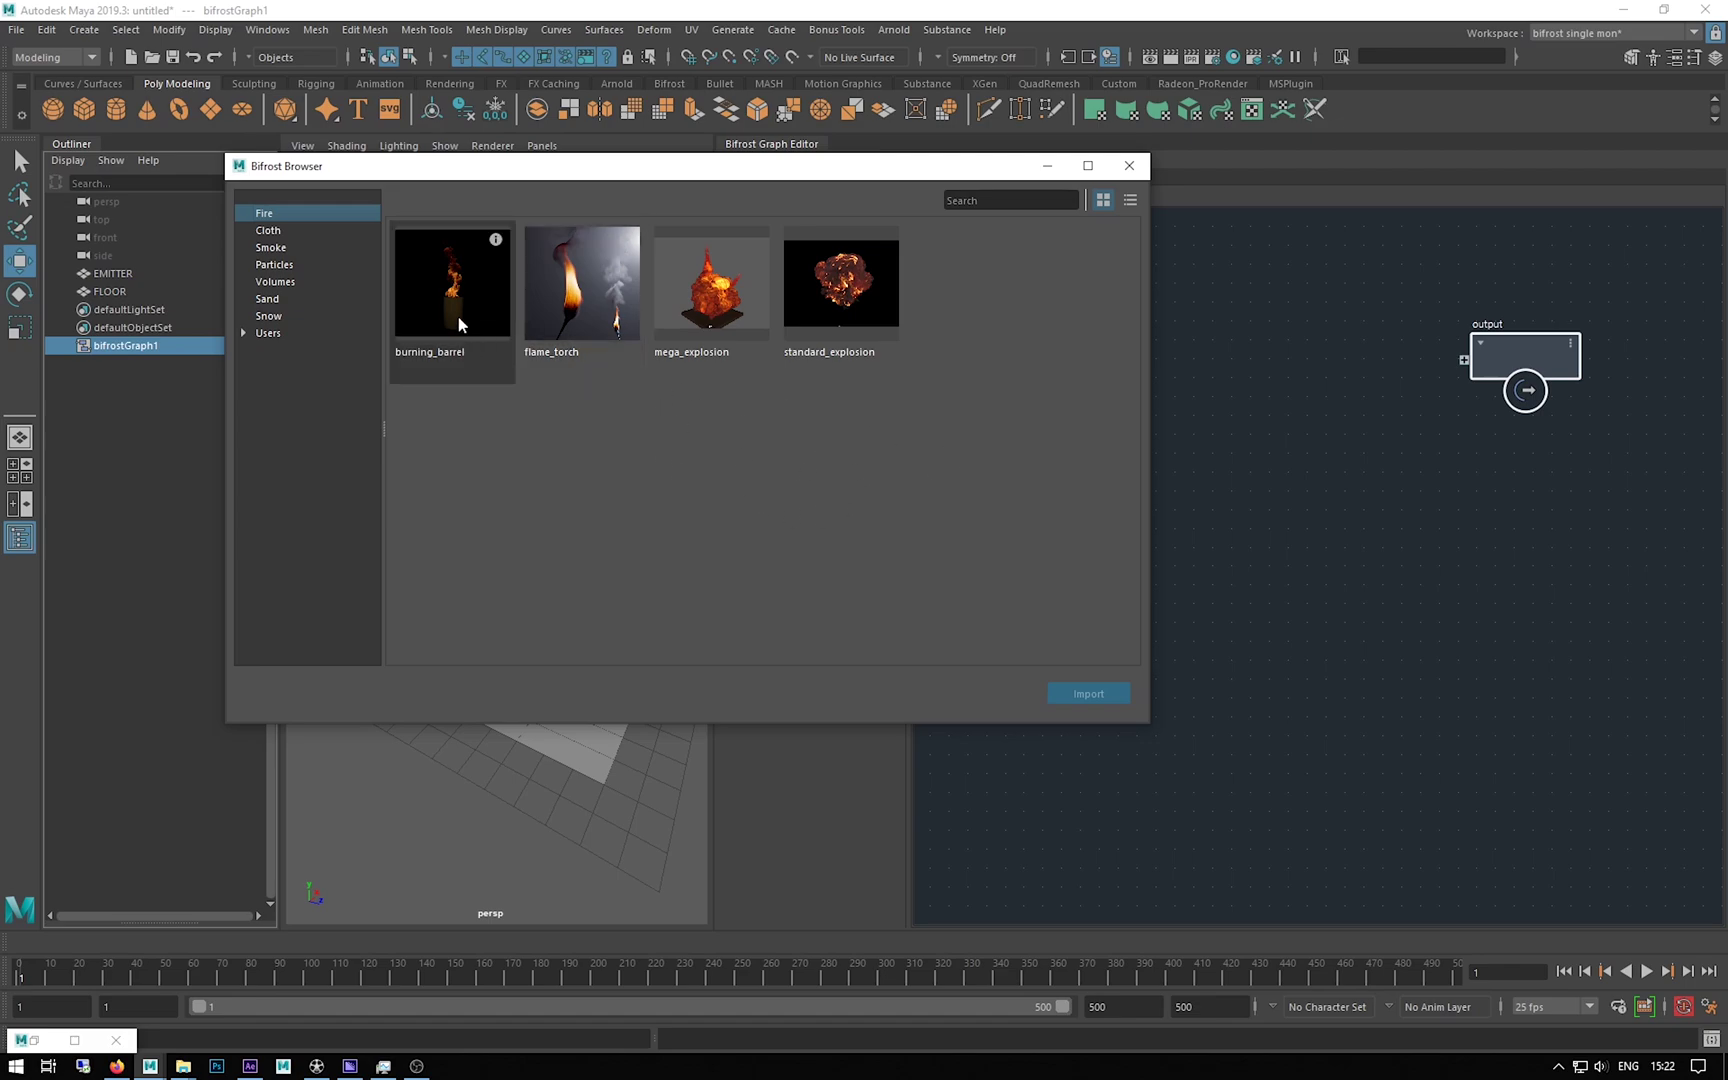
{"action": "left_click", "coordinate": [277, 231]}
{"action": "left_click", "coordinate": [274, 247]}
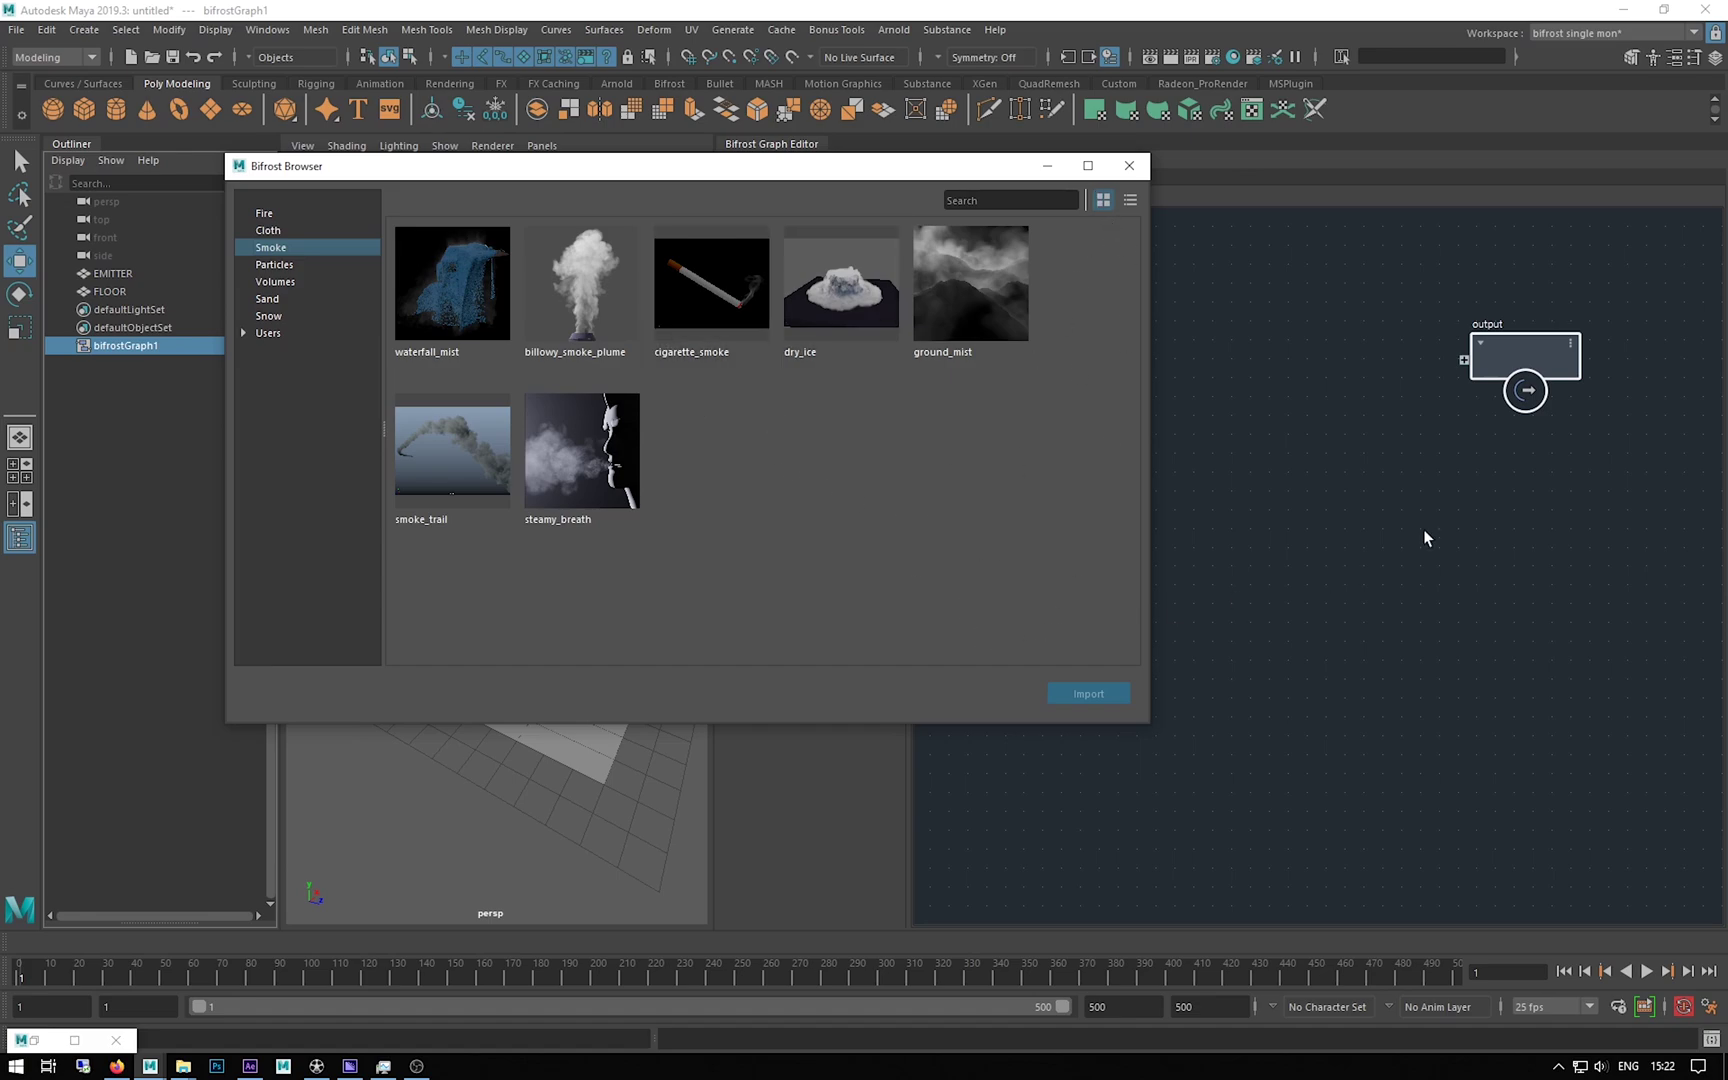
{"action": "left_click", "coordinate": [1127, 167]}
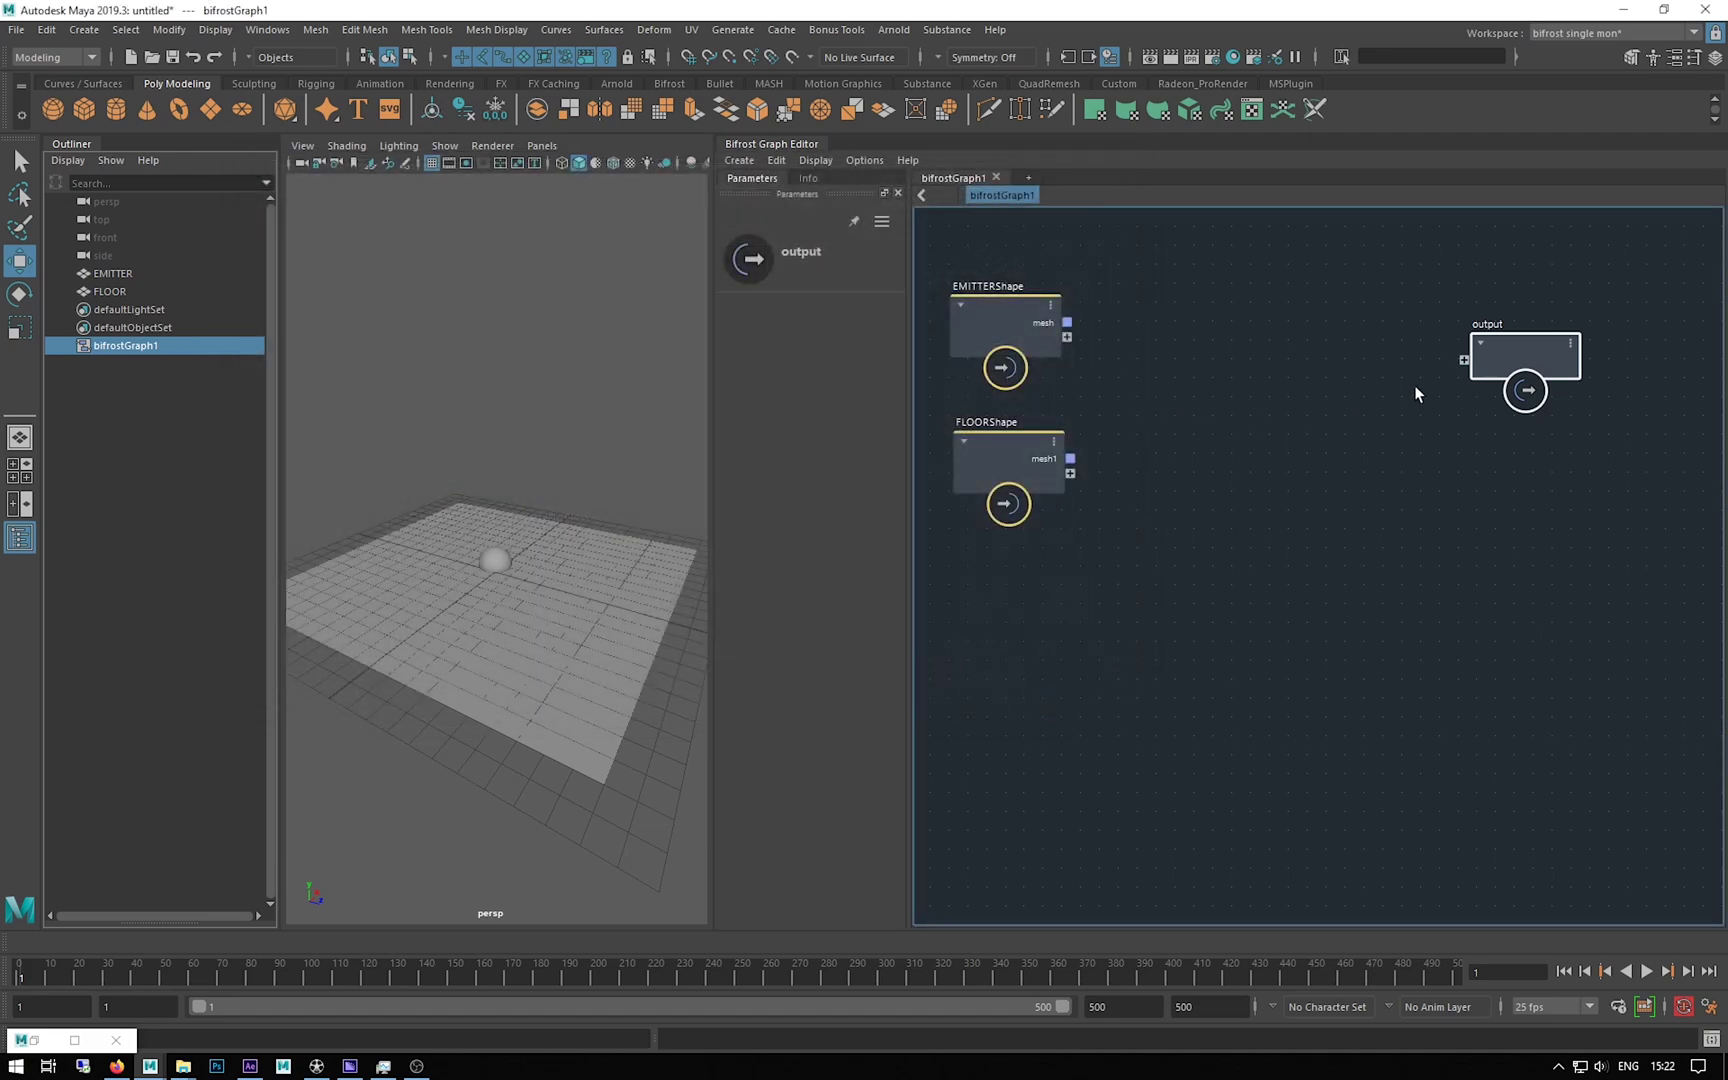
Step: Shift EMITTERShape slightly upward, add a source_air node to the graph, and place it beside EMITTERShape
{"action": "left_click", "coordinate": [984, 310]}
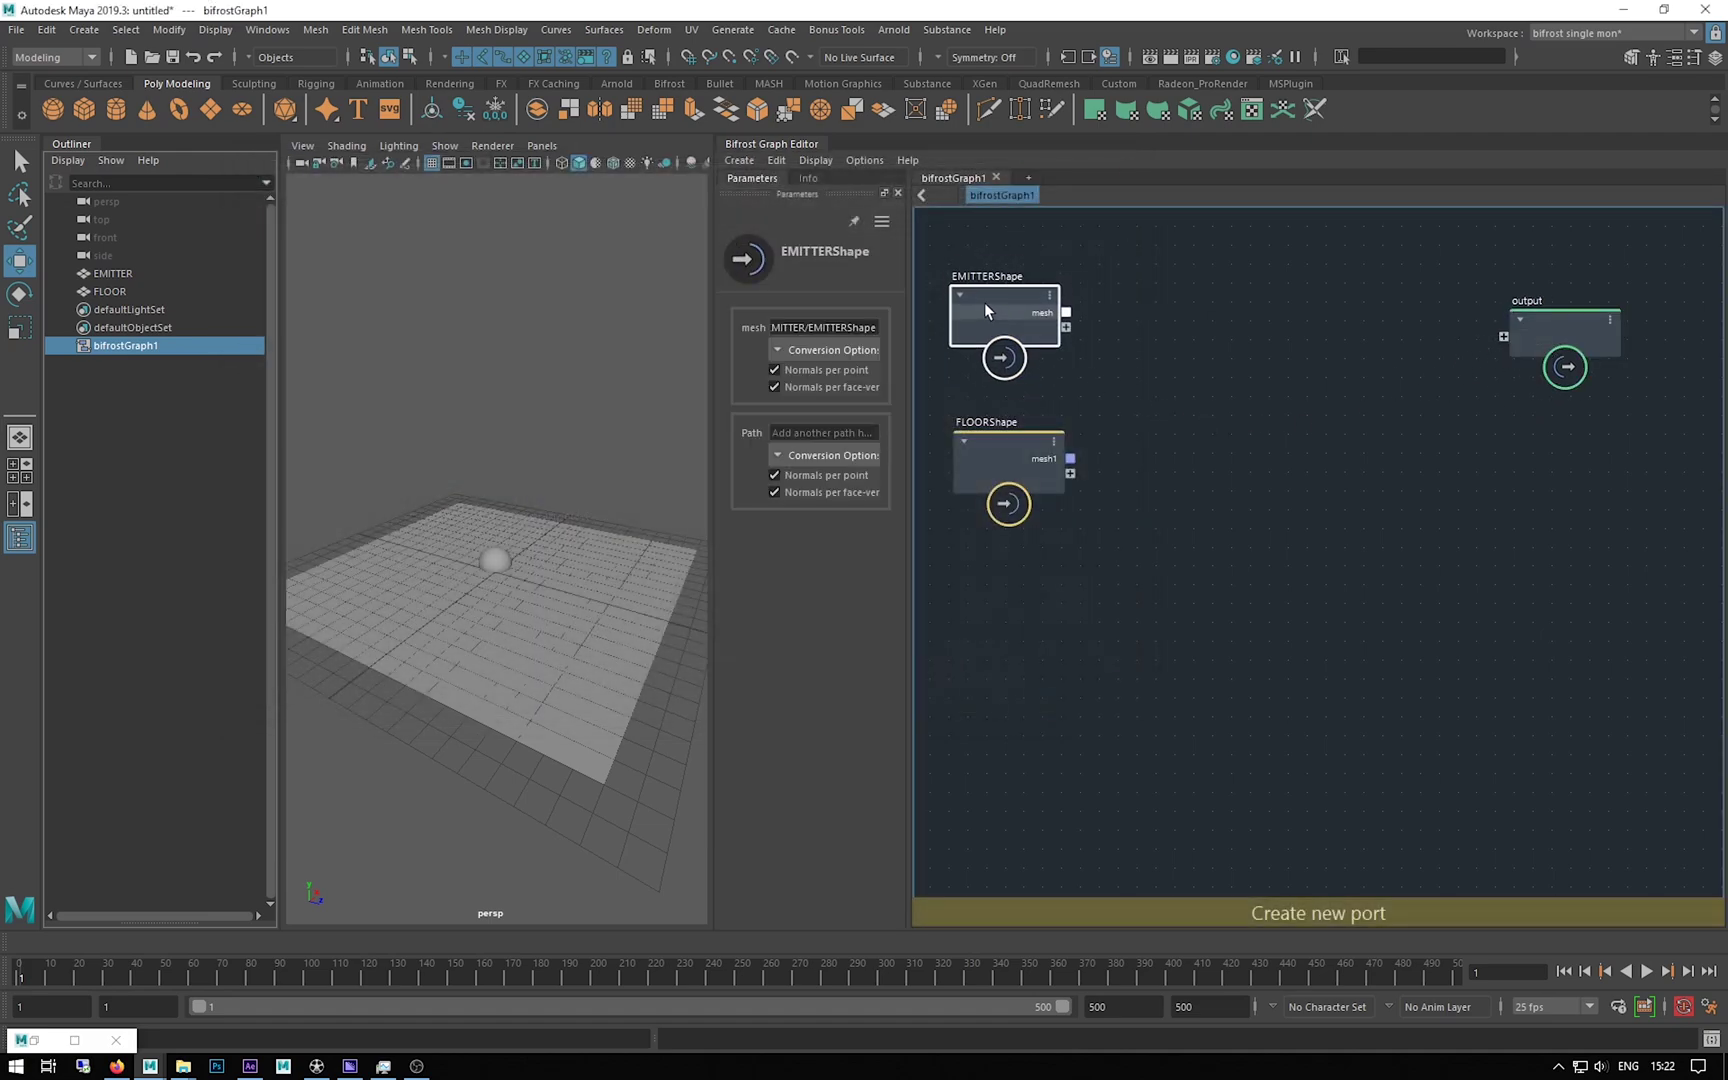
{"action": "left_click", "coordinate": [1309, 448]}
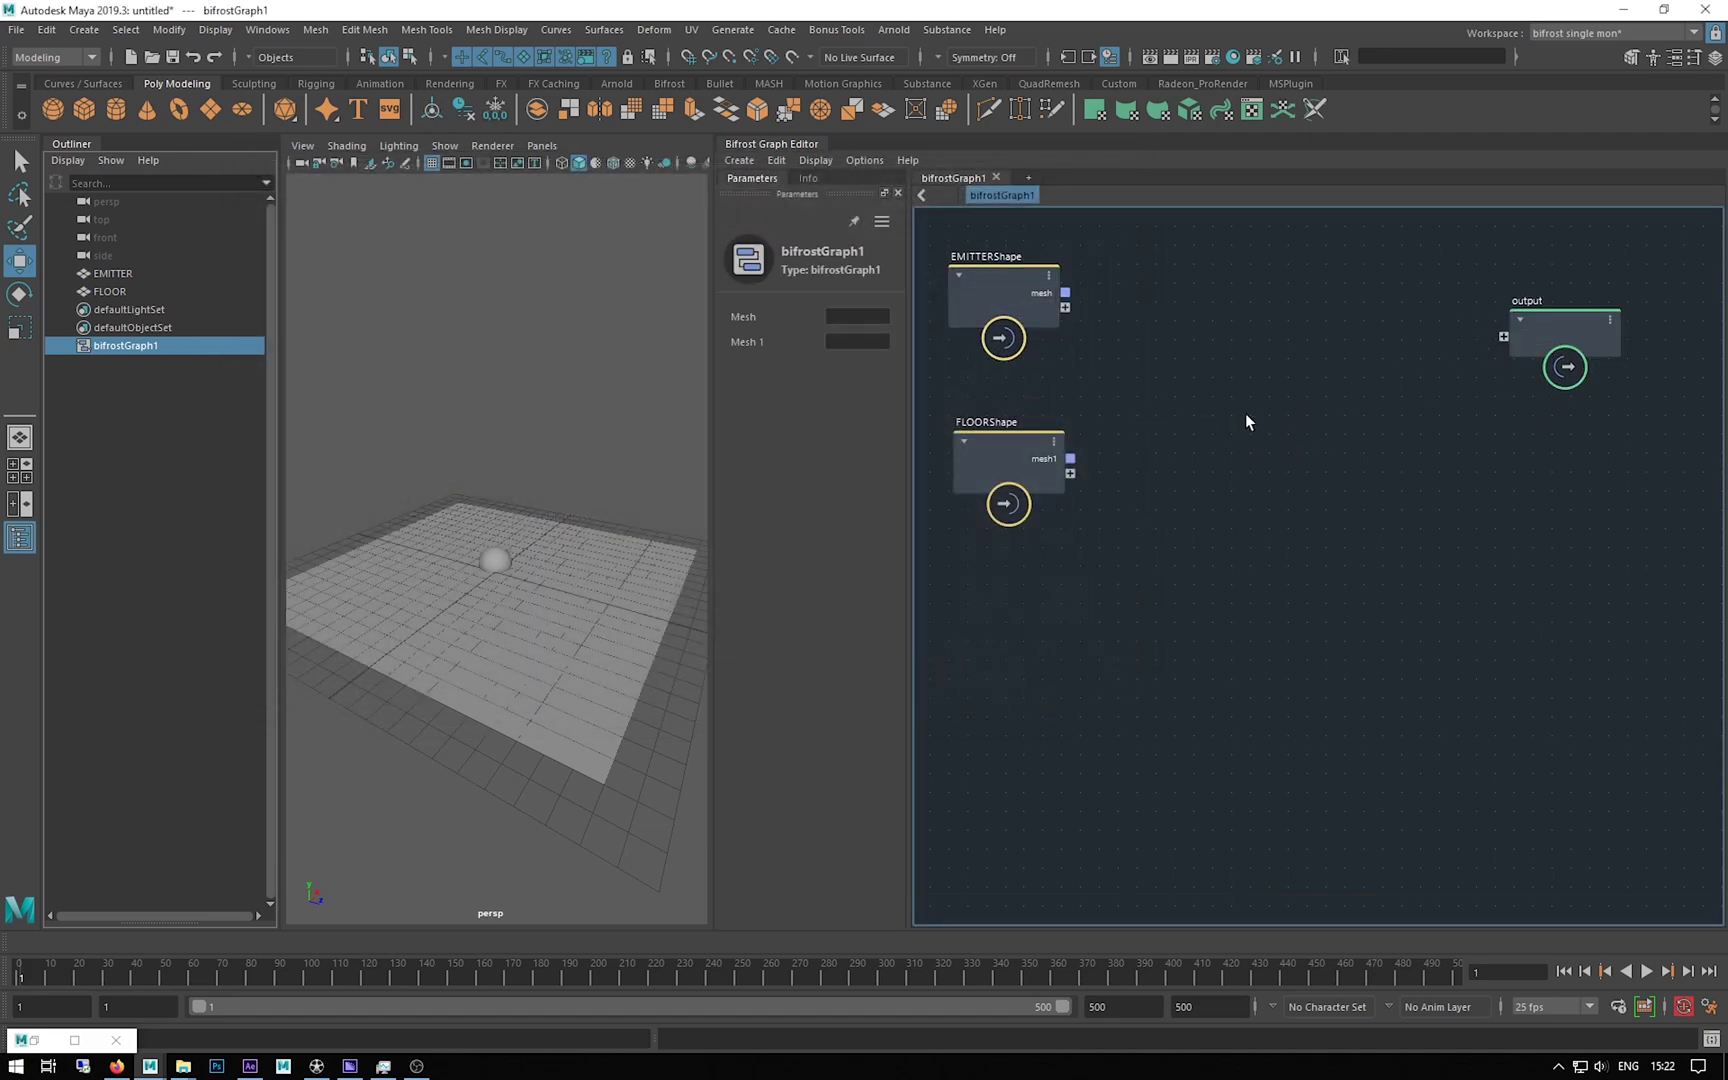
{"action": "key", "text": "Tab"}
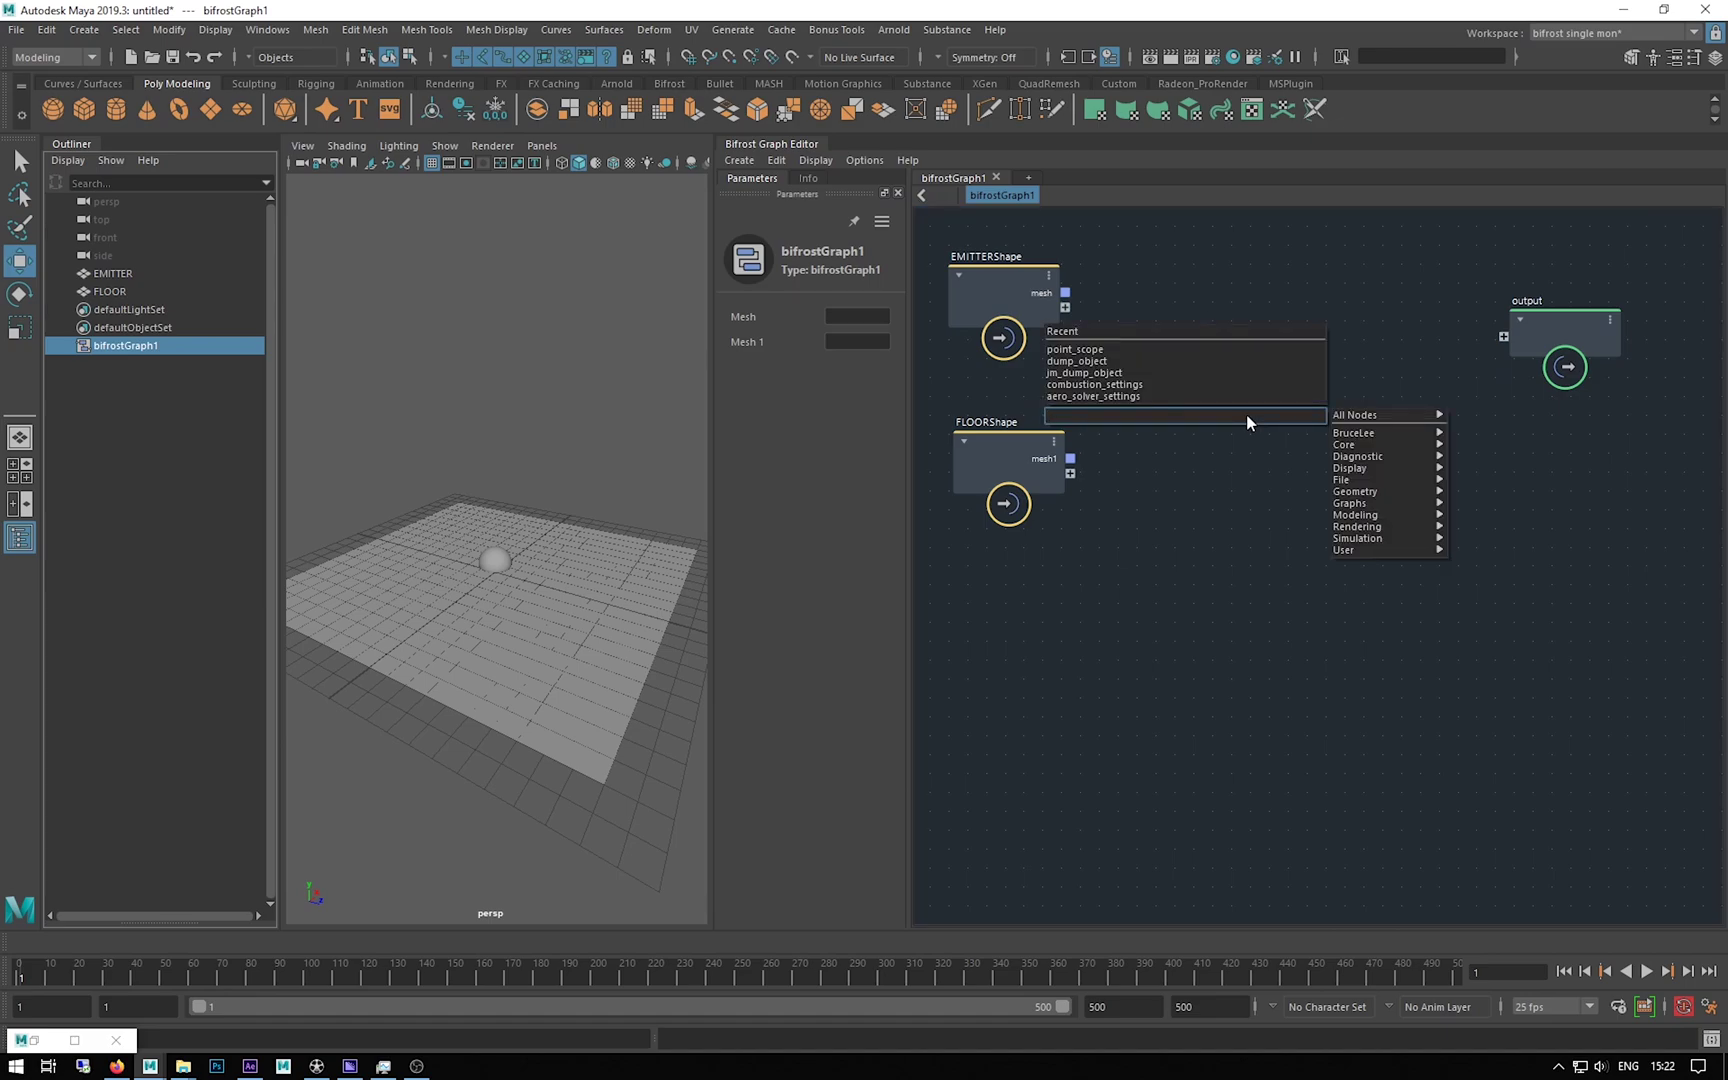
{"action": "type", "text": "AIR"}
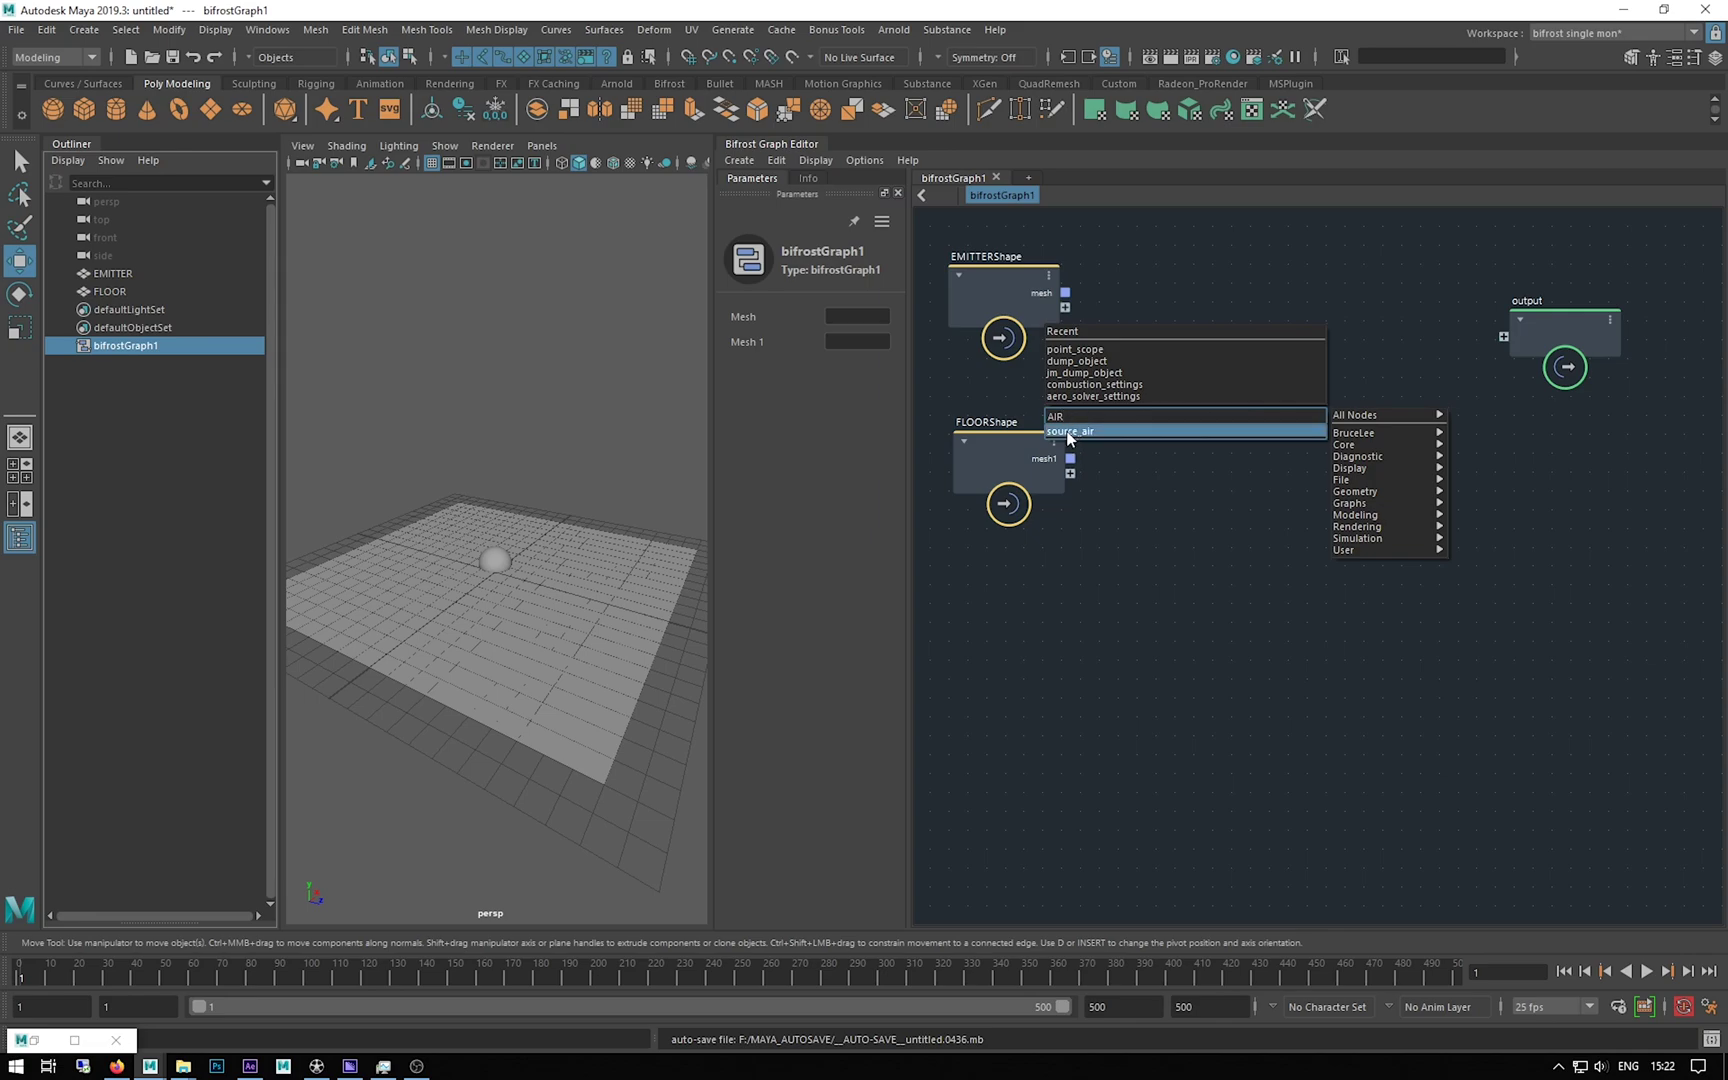
{"action": "left_click", "coordinate": [1066, 431]}
{"action": "left_click_drag", "start_coordinate": [1206, 325], "coordinate": [1164, 272]}
{"action": "middle_click_drag", "start_coordinate": [1331, 431], "coordinate": [1310, 434]}
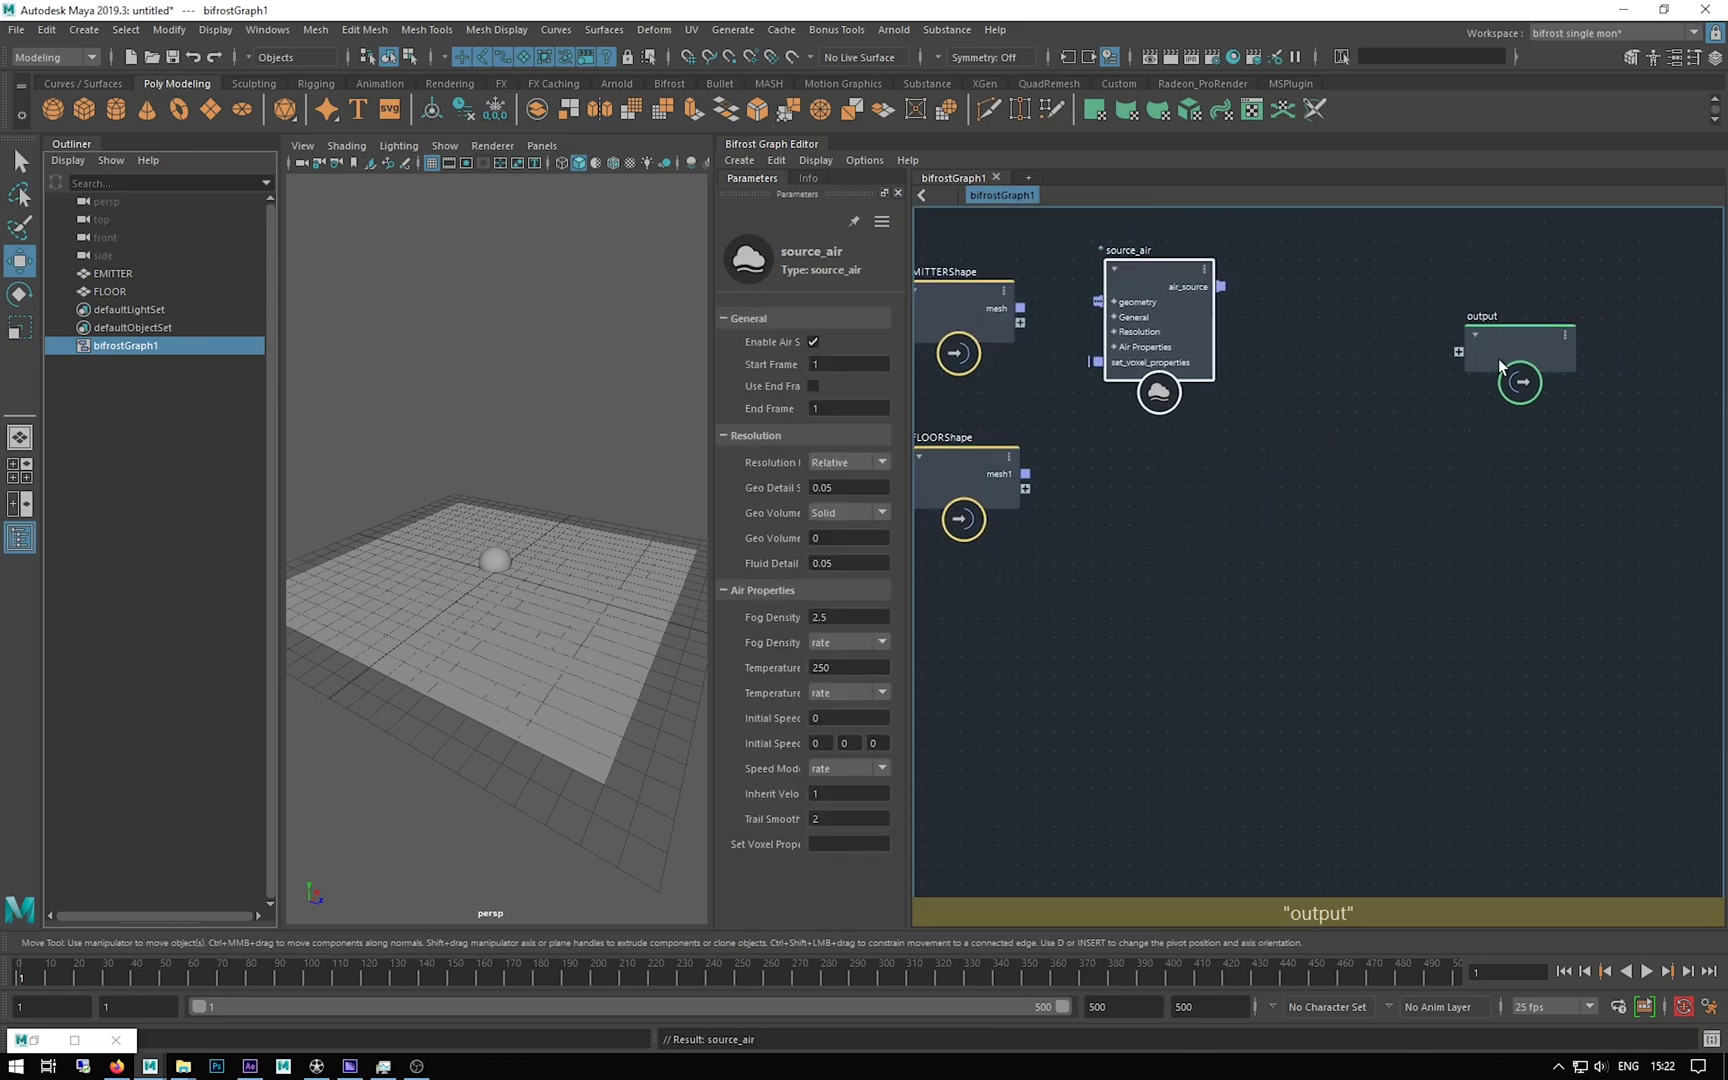
Step: Move the output node farther away and add a source_fuel node beside source_air
{"action": "left_click_drag", "start_coordinate": [1498, 359], "coordinate": [1610, 336]}
{"action": "left_click", "coordinate": [1401, 401]}
{"action": "key", "text": "Tab"}
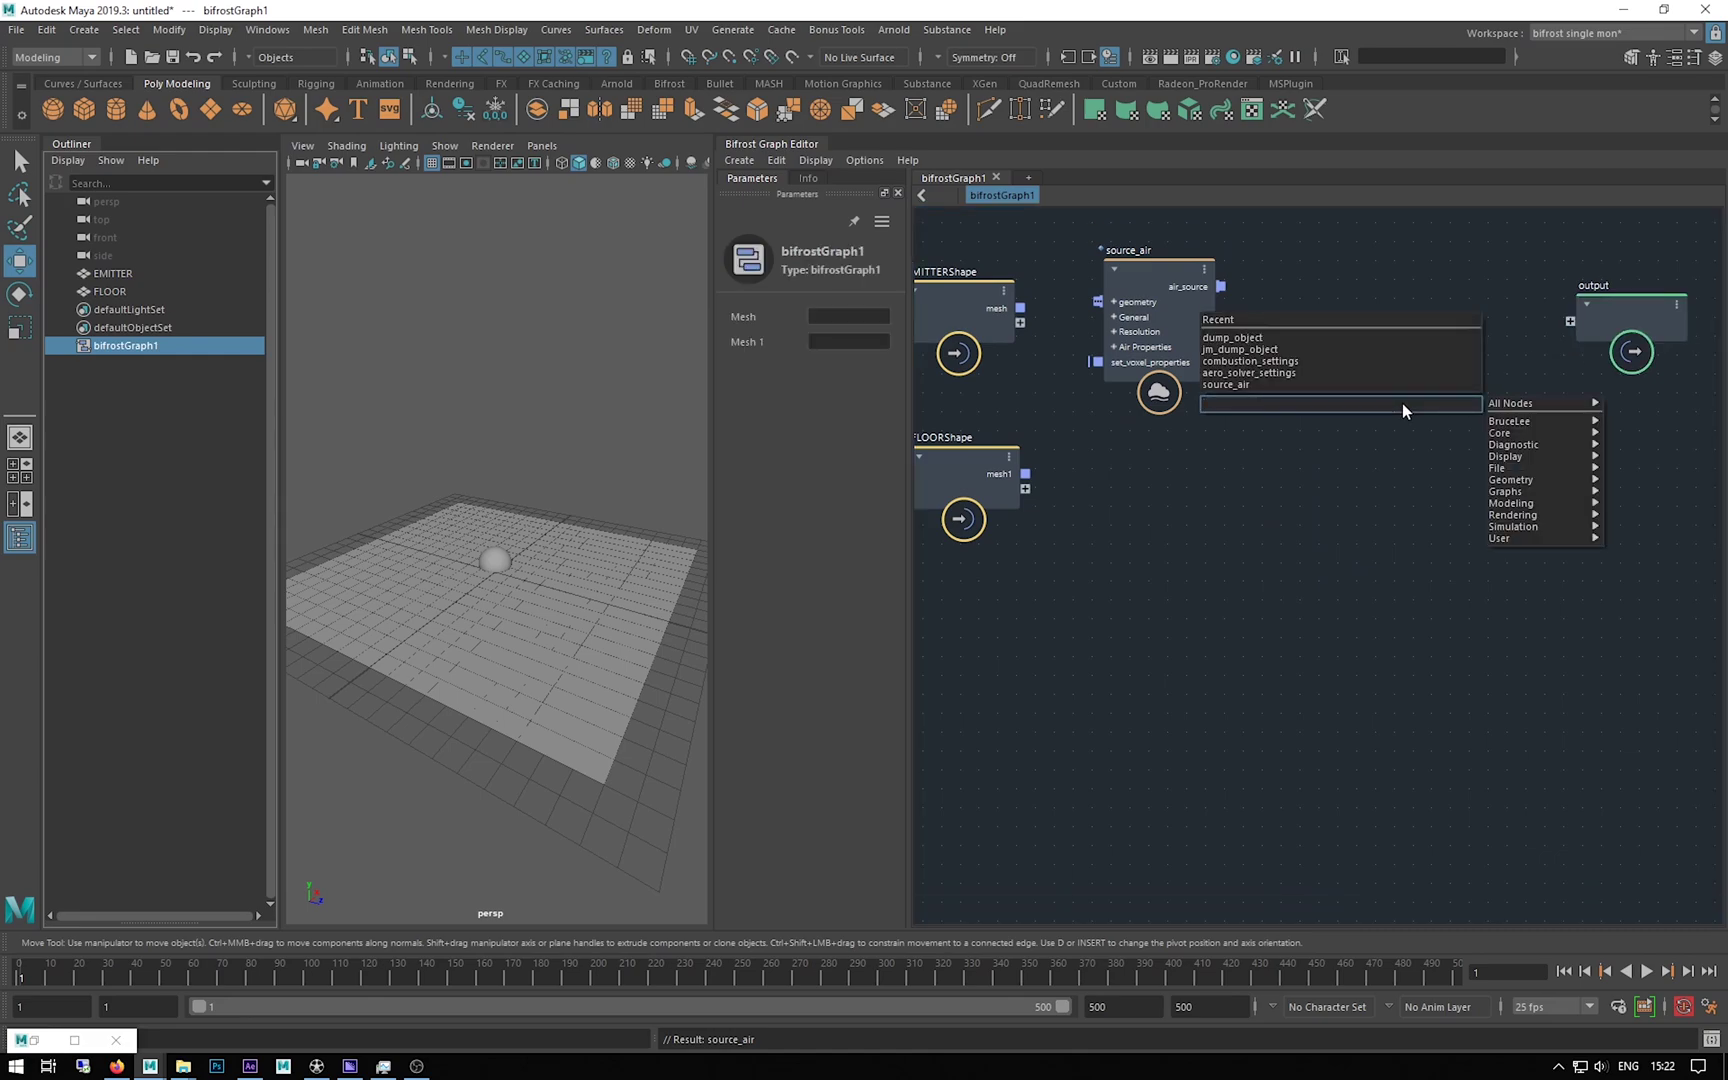
{"action": "type", "text": "FU"}
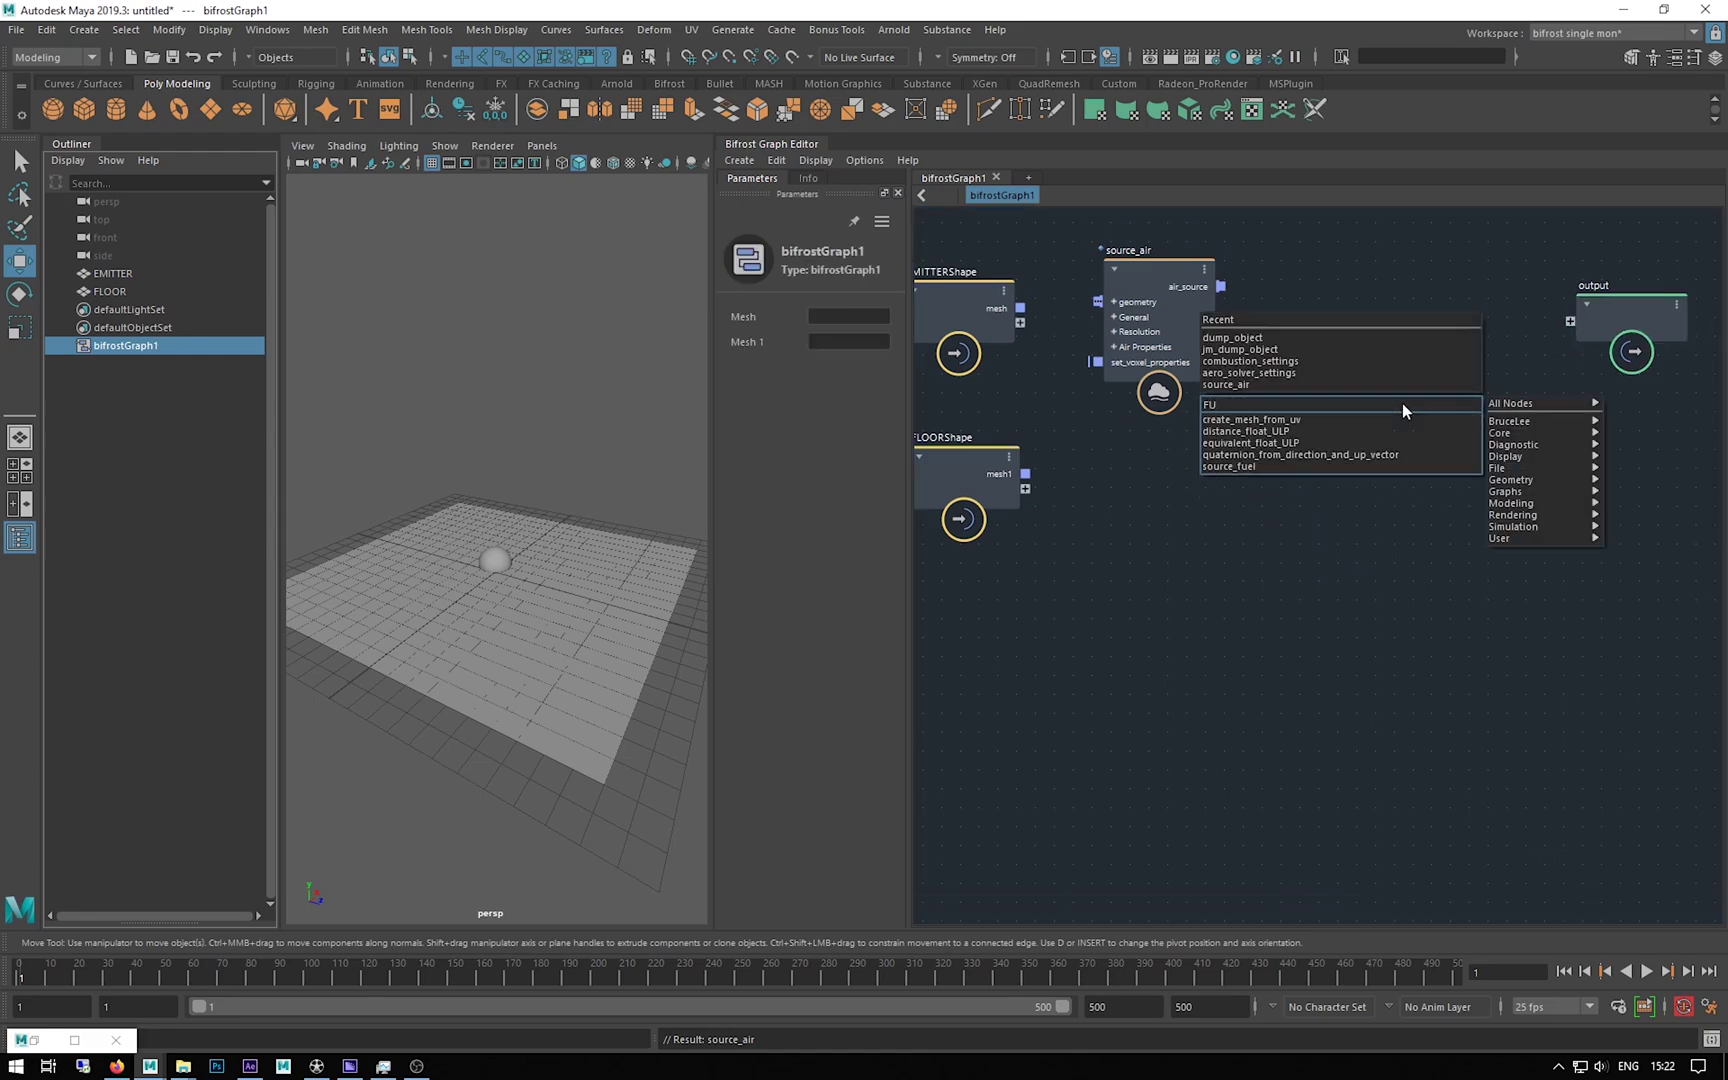
{"action": "type", "text": "EL"}
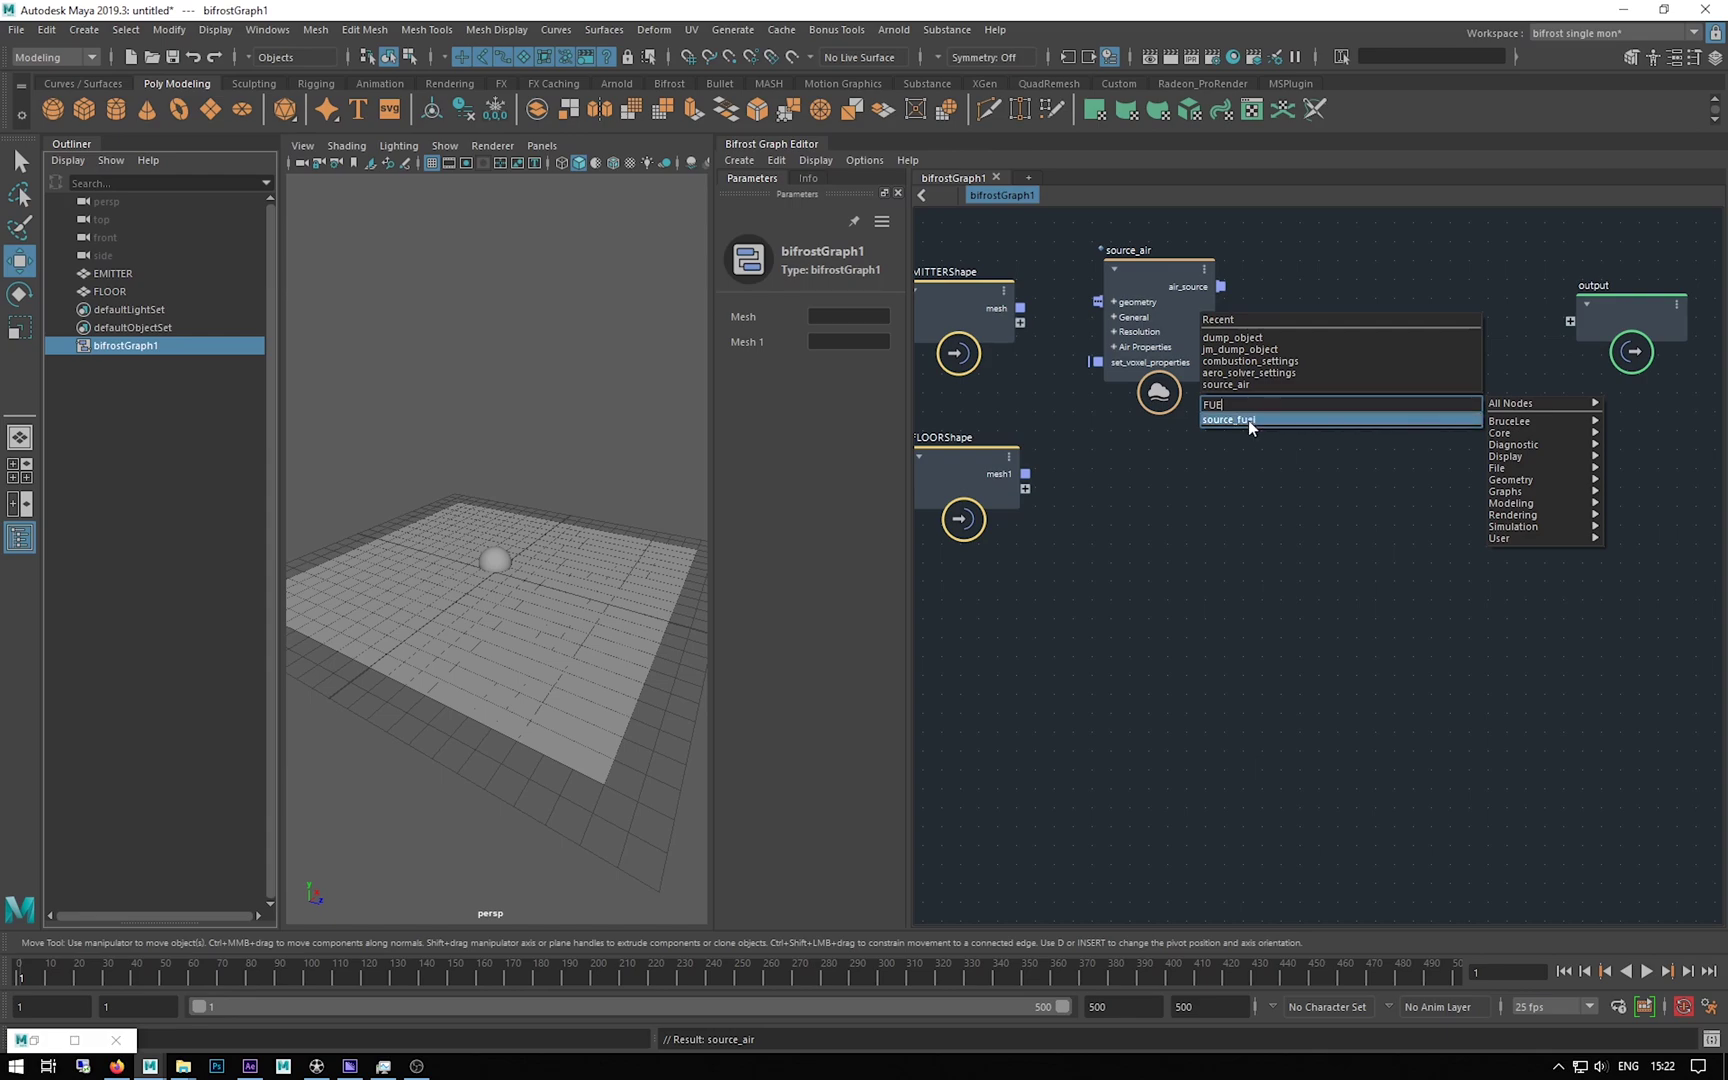
{"action": "left_click", "coordinate": [1247, 420]}
{"action": "left_click_drag", "start_coordinate": [1385, 437], "coordinate": [1316, 279]}
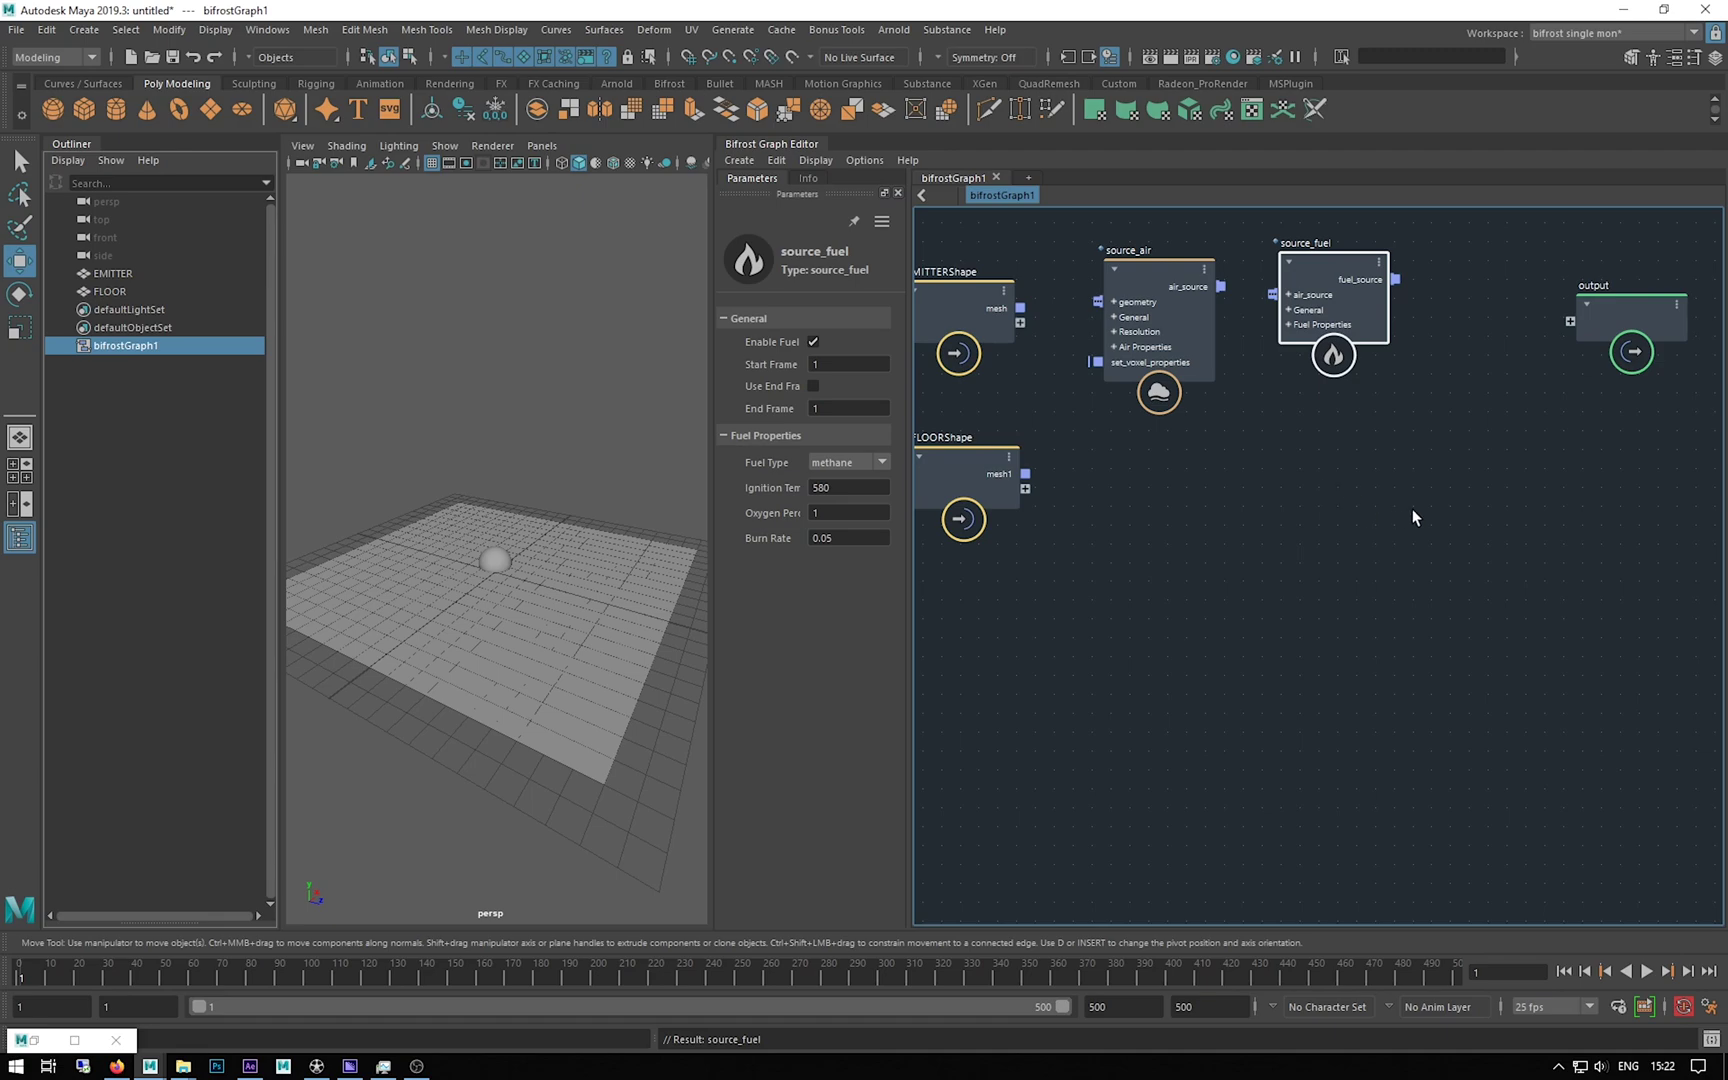
Step: Add a simulate_aero node and place it between source_fuel and the output node, slightly below them
{"action": "key", "text": "Tab"}
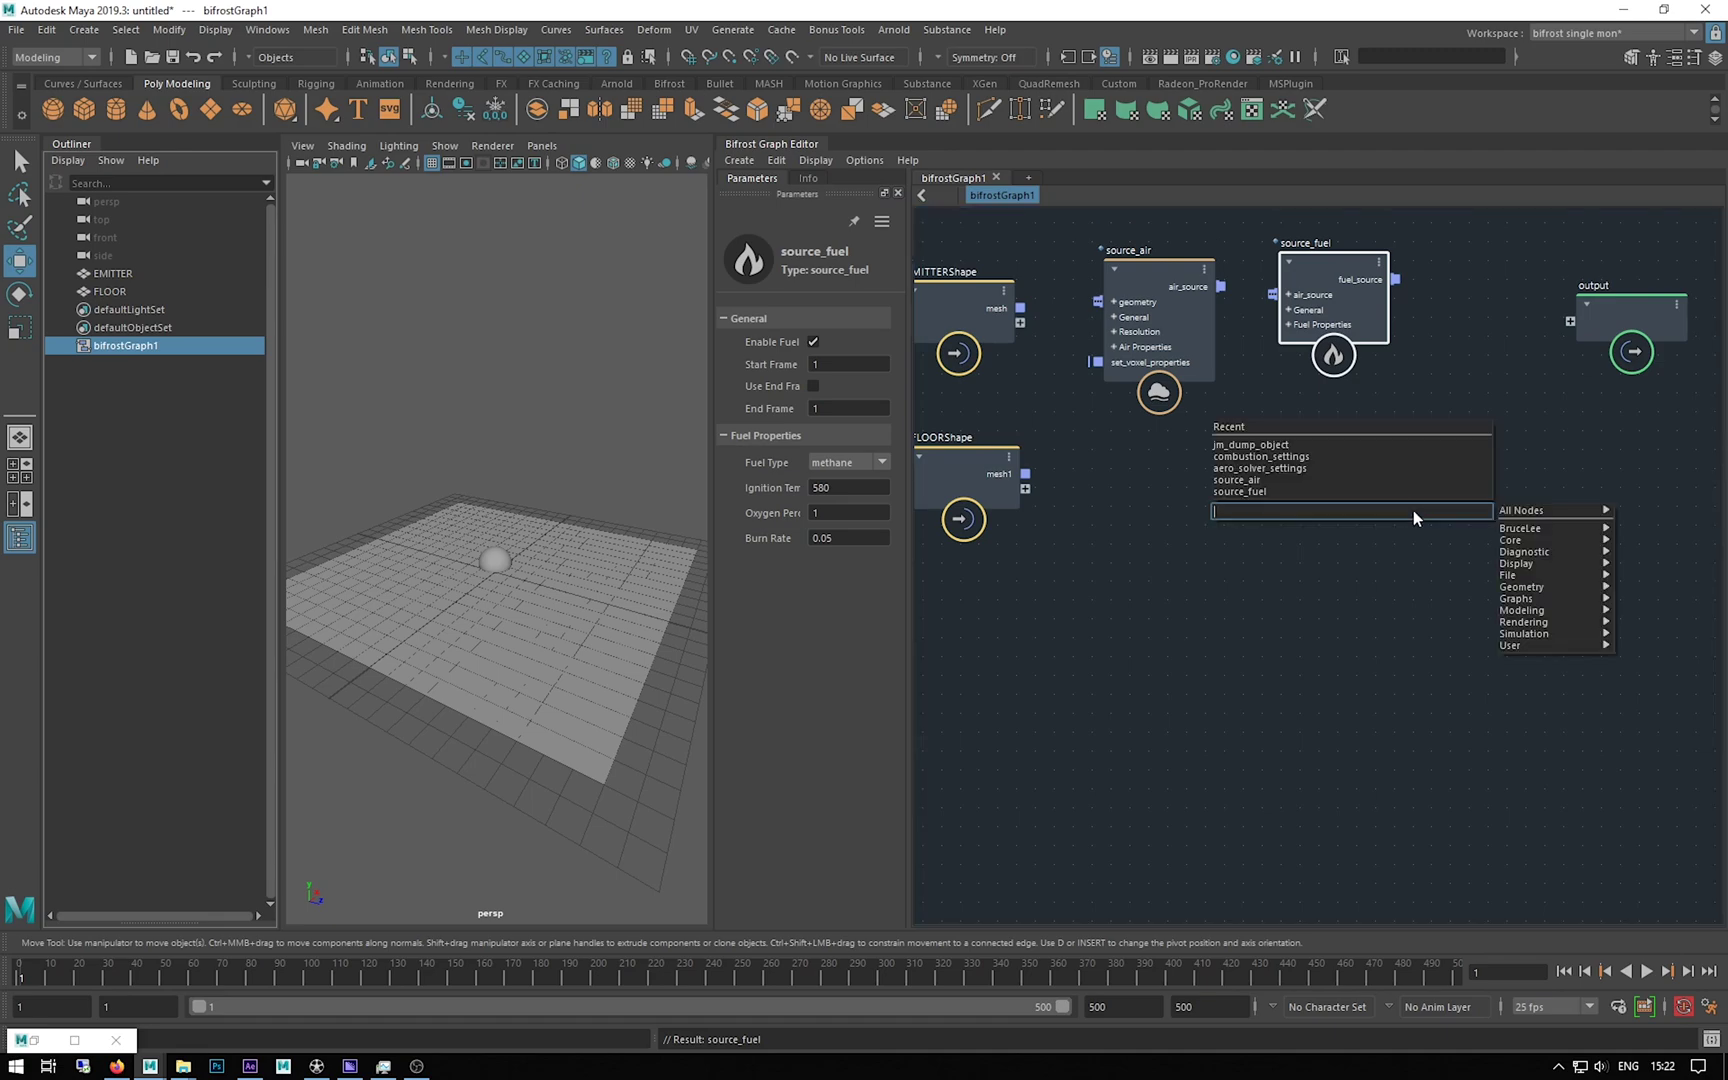
{"action": "type", "text": "SIM"}
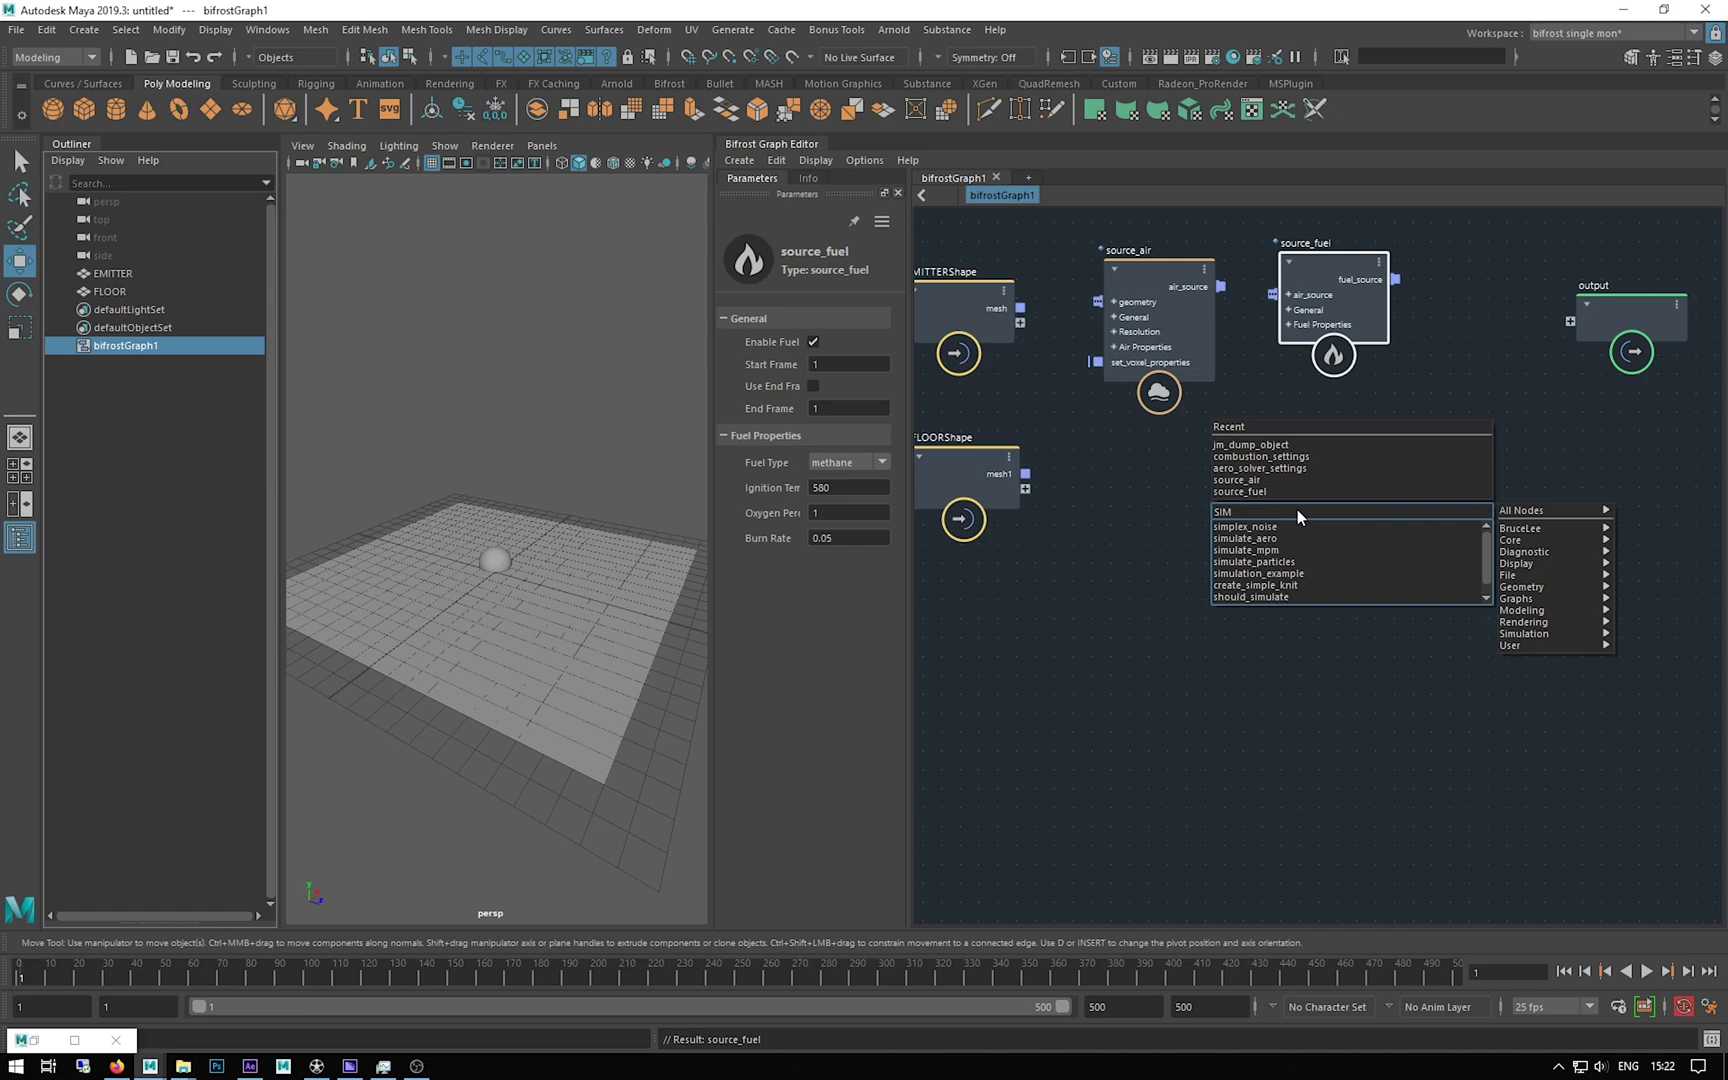
{"action": "left_click", "coordinate": [1243, 539]}
{"action": "left_click_drag", "start_coordinate": [1243, 539], "coordinate": [1473, 425]}
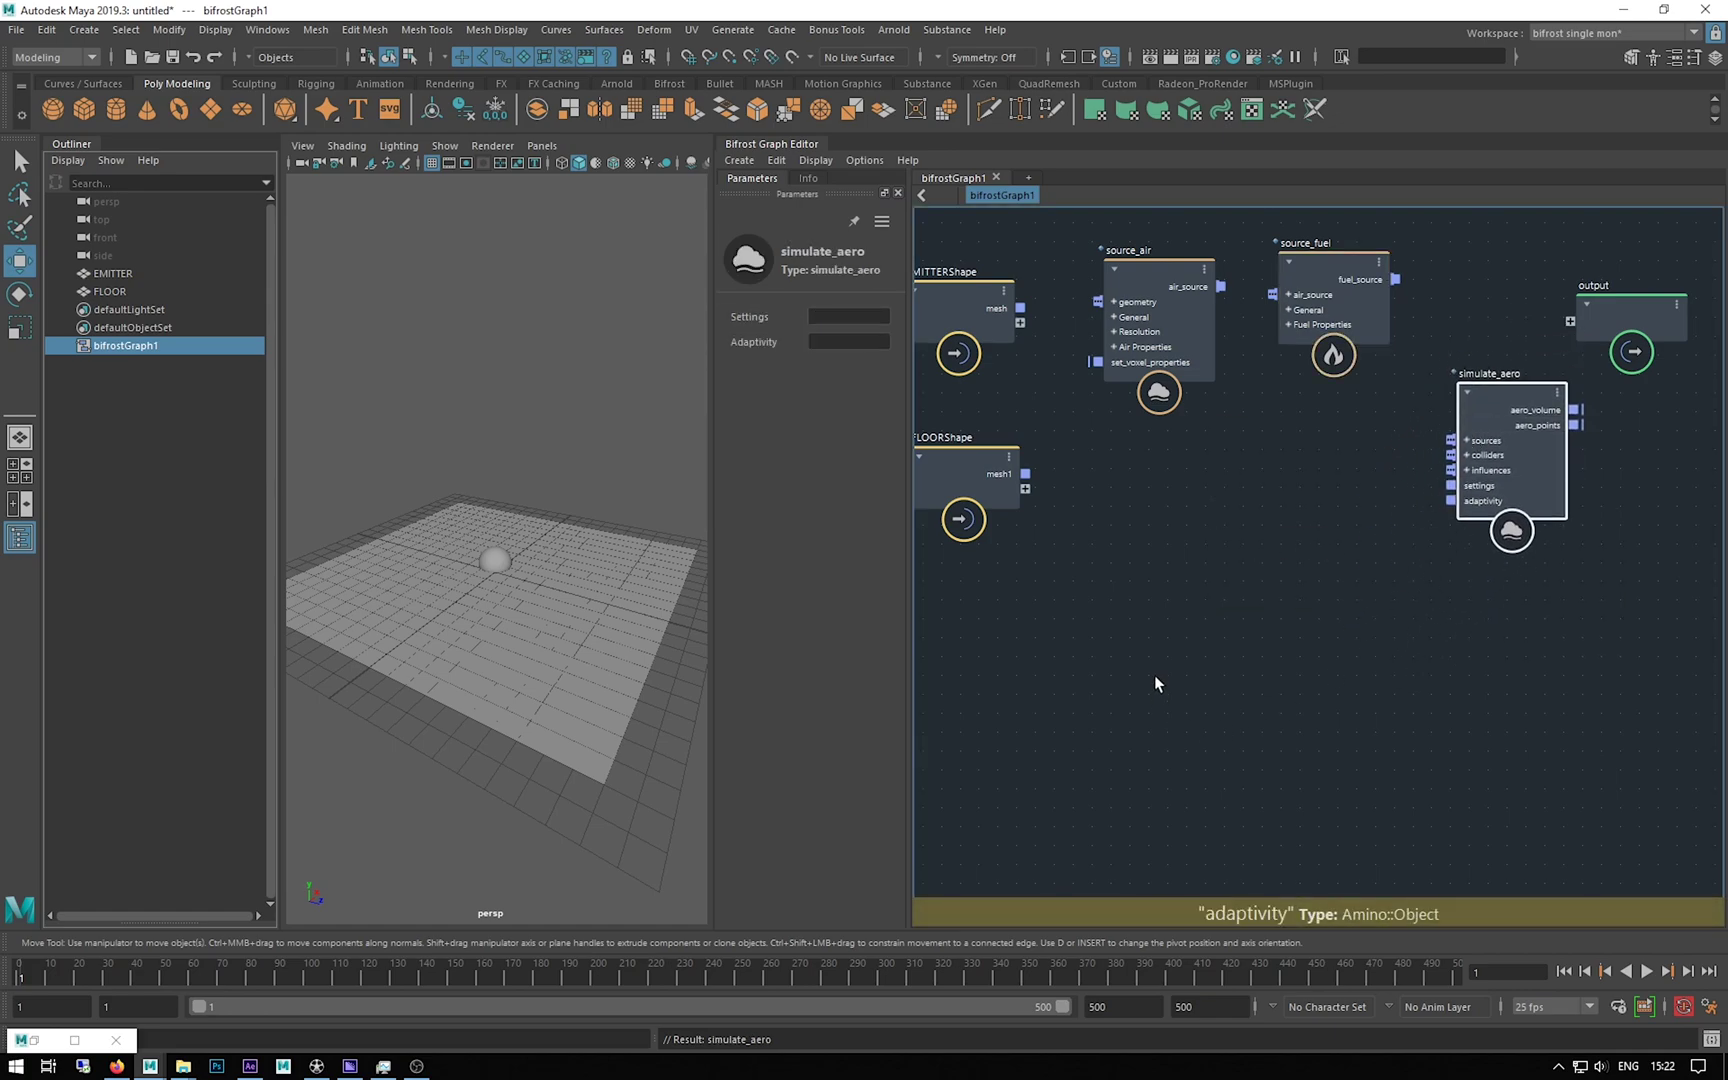
Step: Add a collider node to the graph and place it beside FLOORShape, below source_air
{"action": "left_click", "coordinate": [1240, 592]}
{"action": "key", "text": "Tab"}
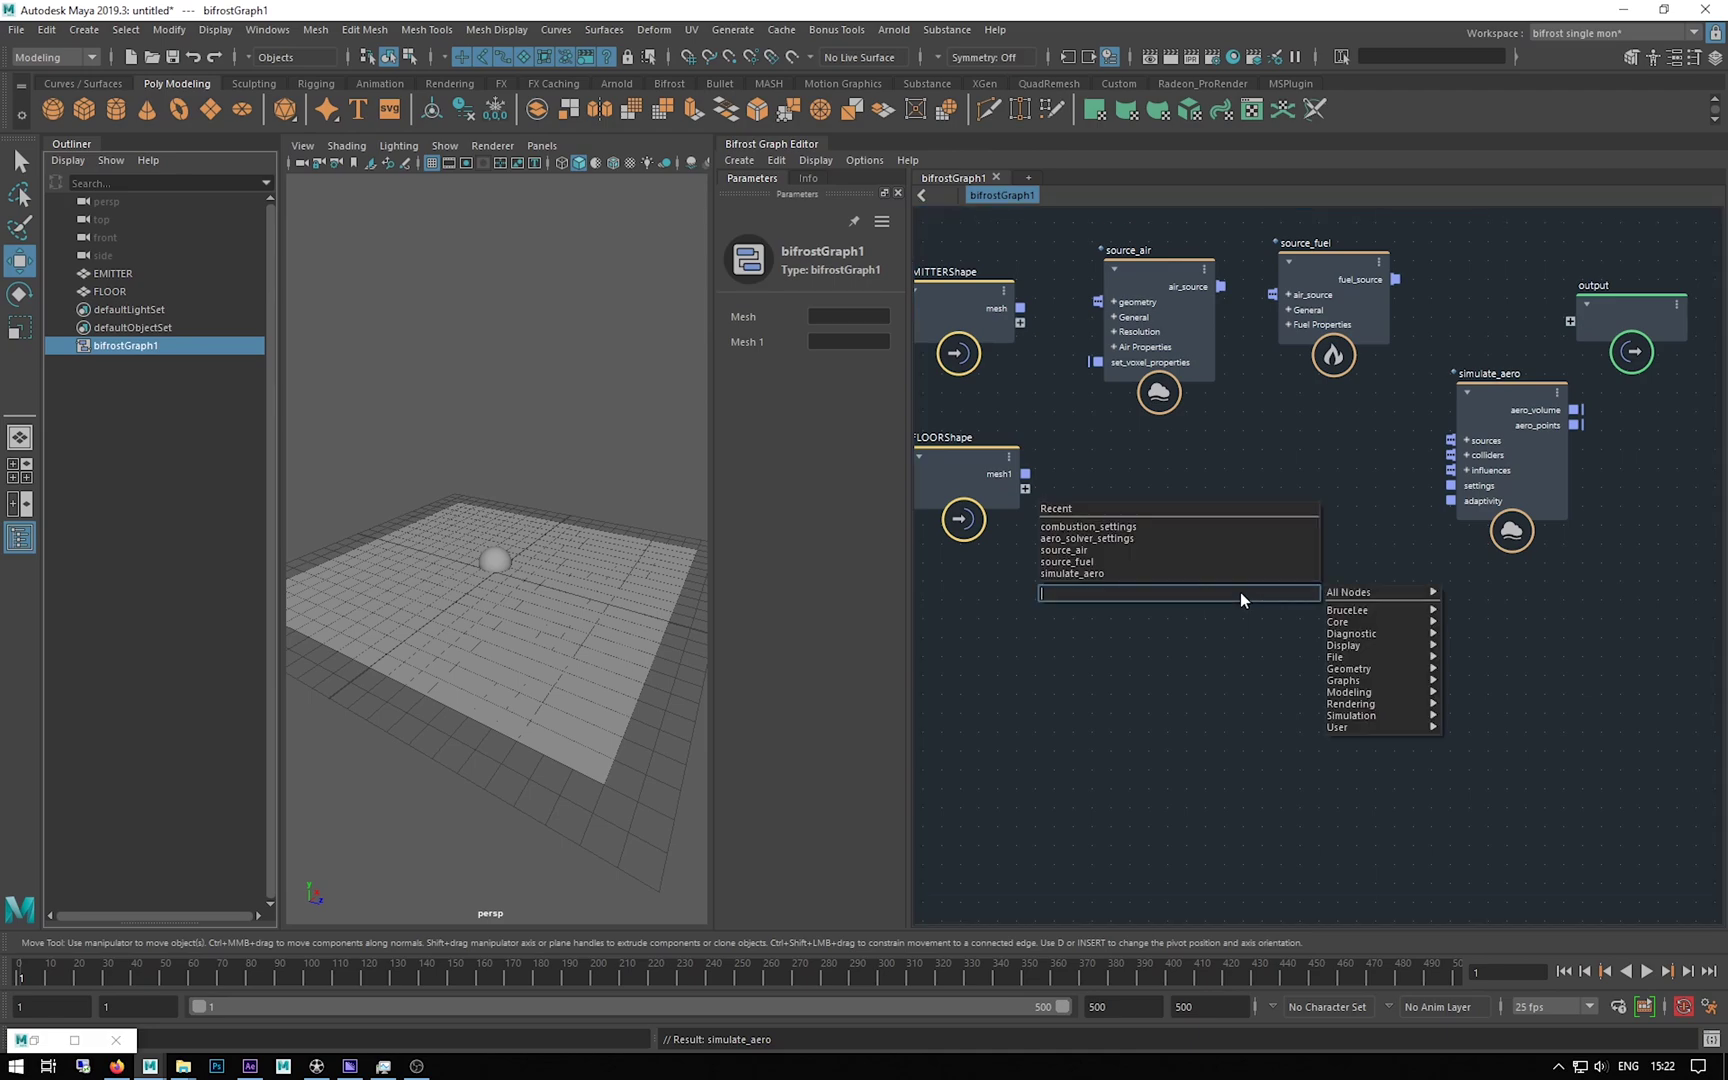
{"action": "type", "text": "COL"}
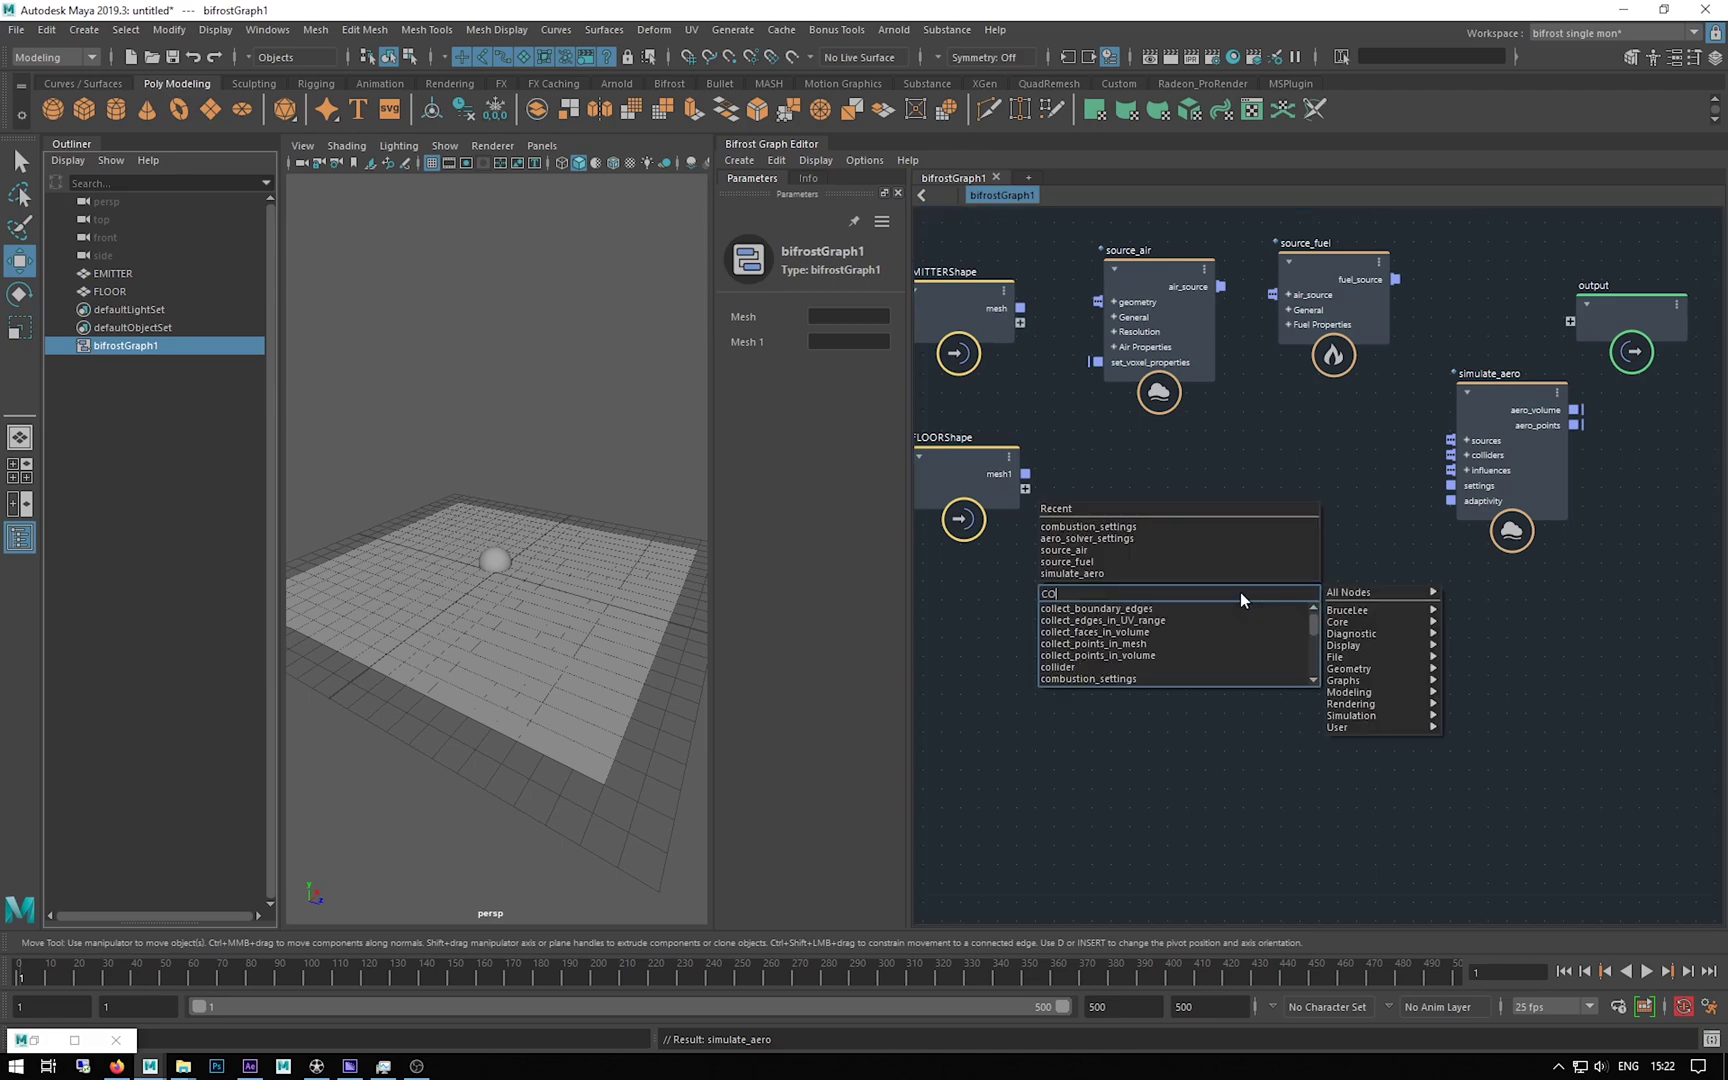
{"action": "left_click", "coordinate": [1073, 666]}
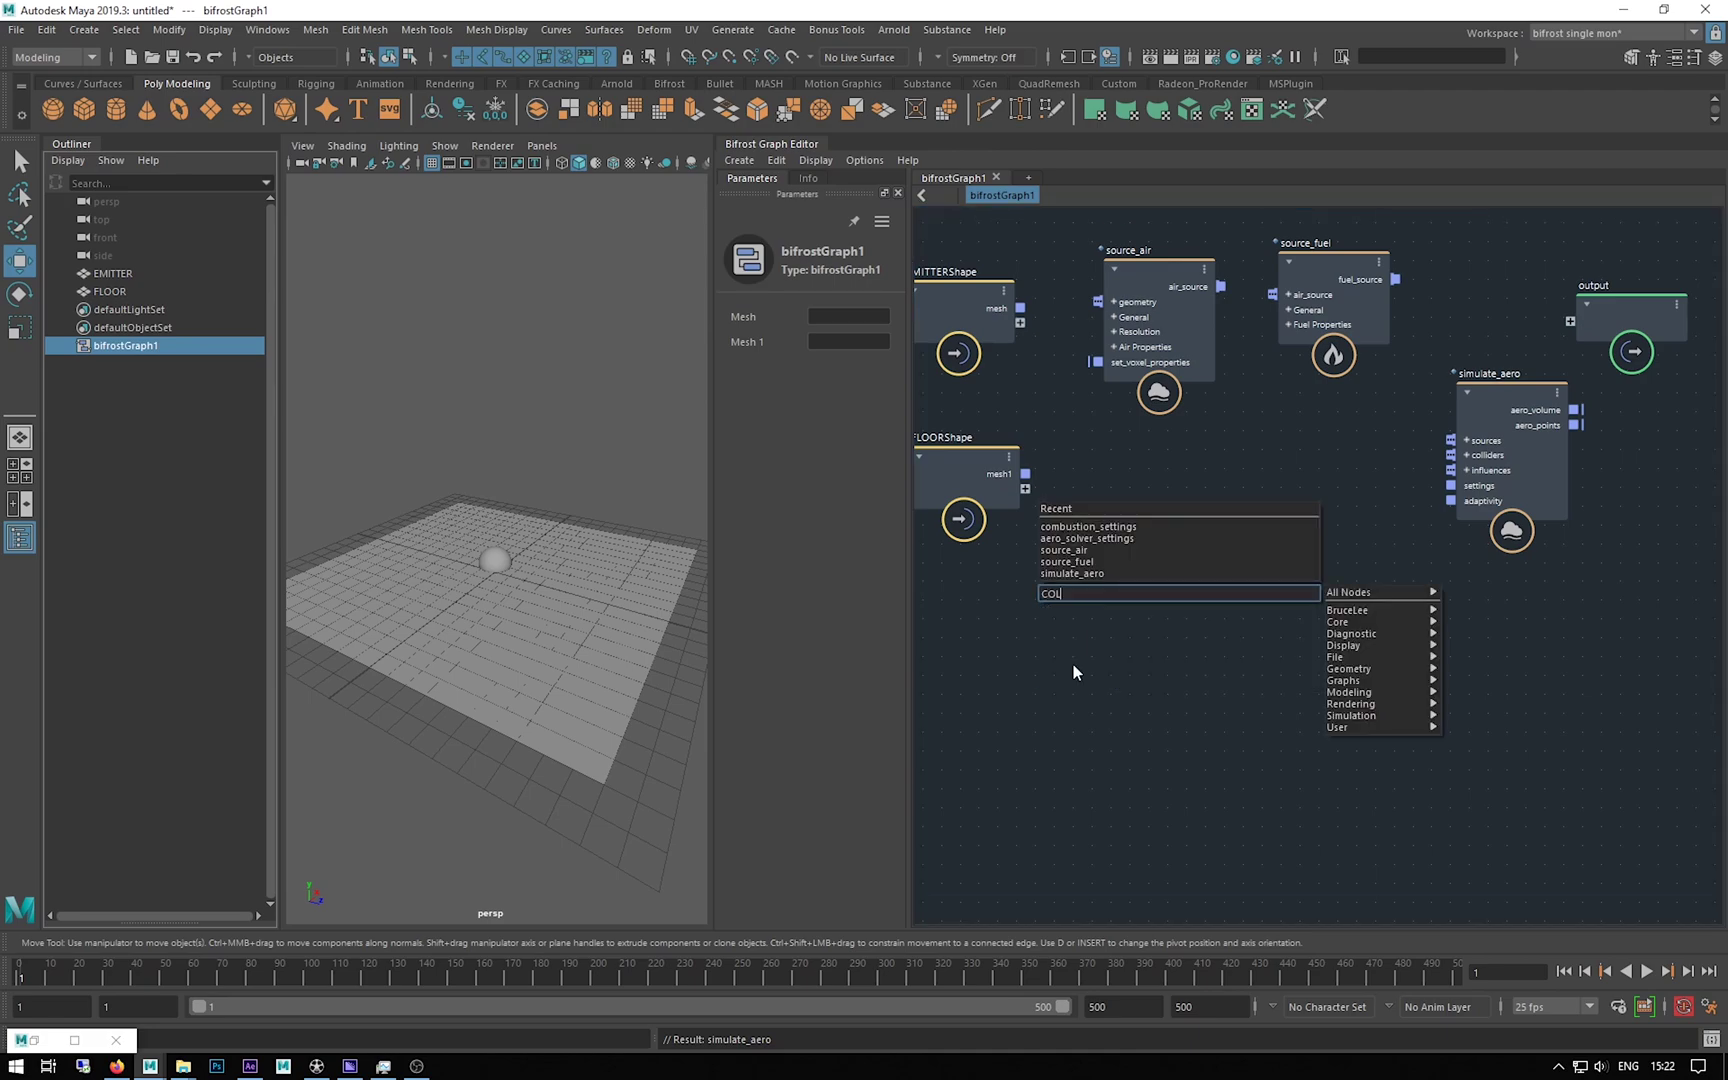
{"action": "left_click_drag", "start_coordinate": [1222, 626], "coordinate": [1130, 475]}
{"action": "middle_click_drag", "start_coordinate": [1326, 510], "coordinate": [1315, 555]}
{"action": "scroll", "coordinate": [1315, 555], "scroll_direction": "down", "scroll_amount": 1}
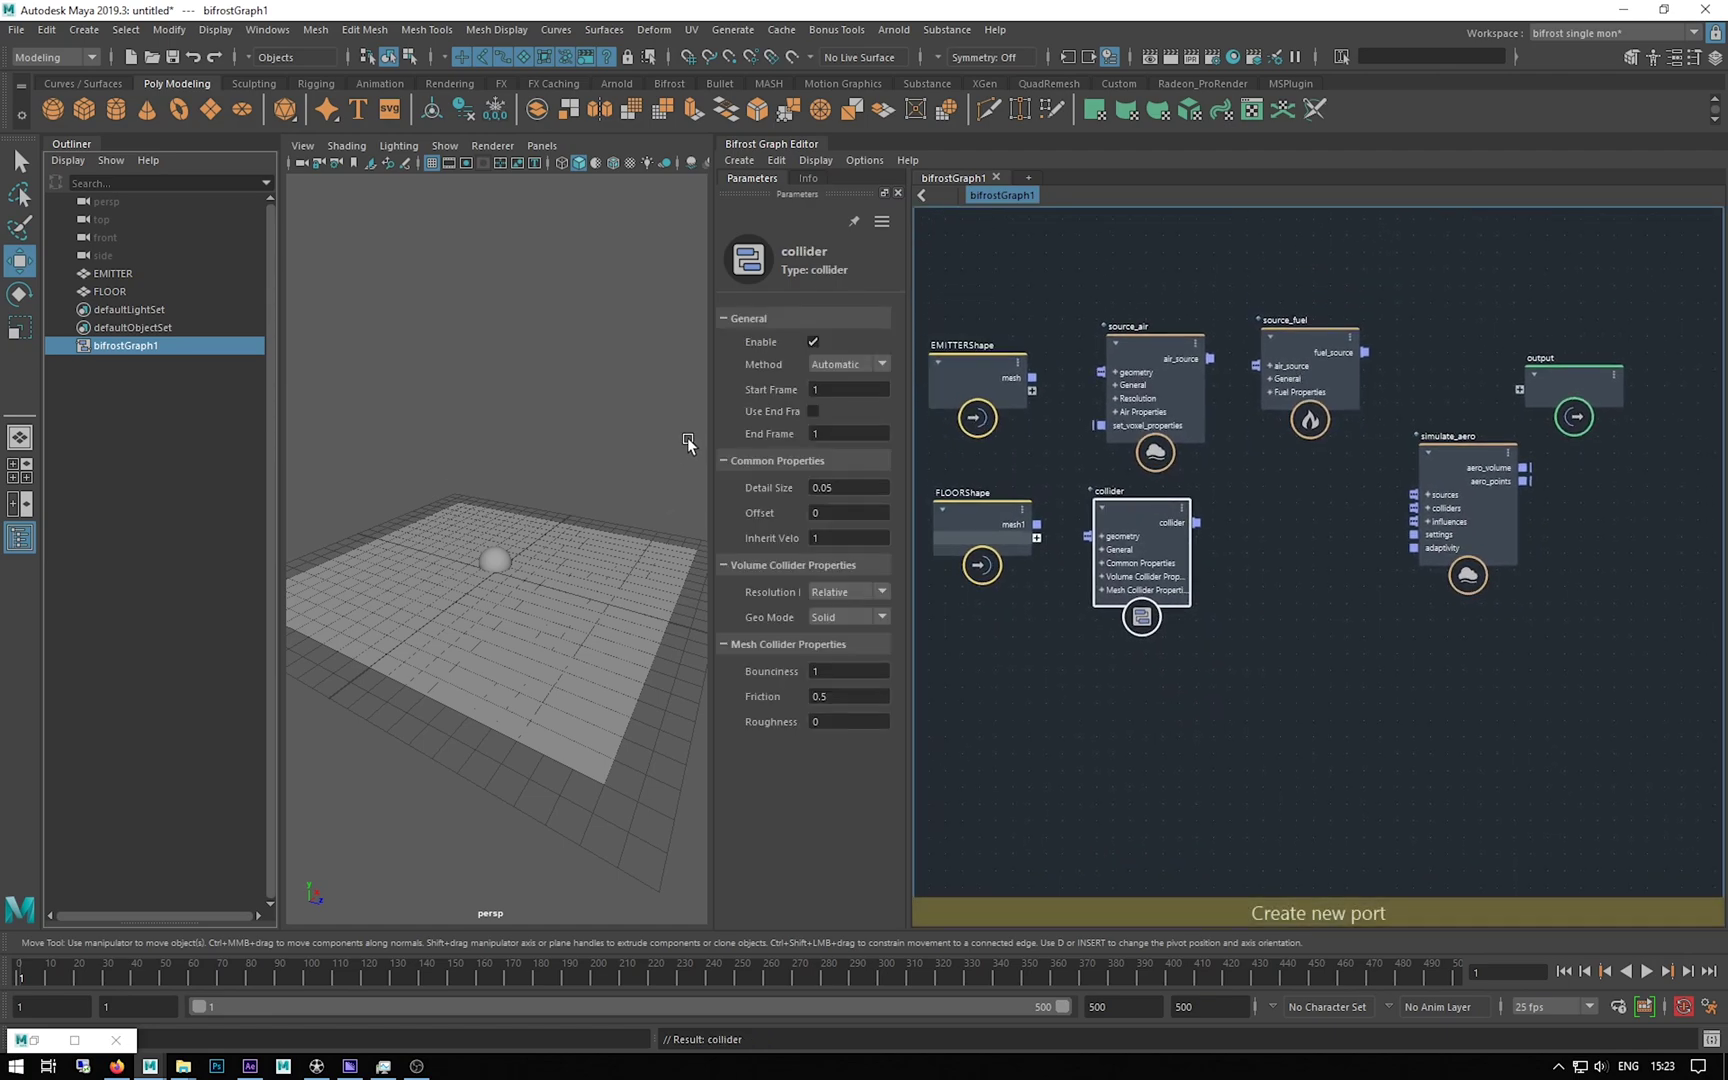
Step: Enlarge the graph editor area by narrowing the viewport, and move simulate_aero slightly lower
{"action": "left_click_drag", "start_coordinate": [711, 432], "coordinate": [517, 436]}
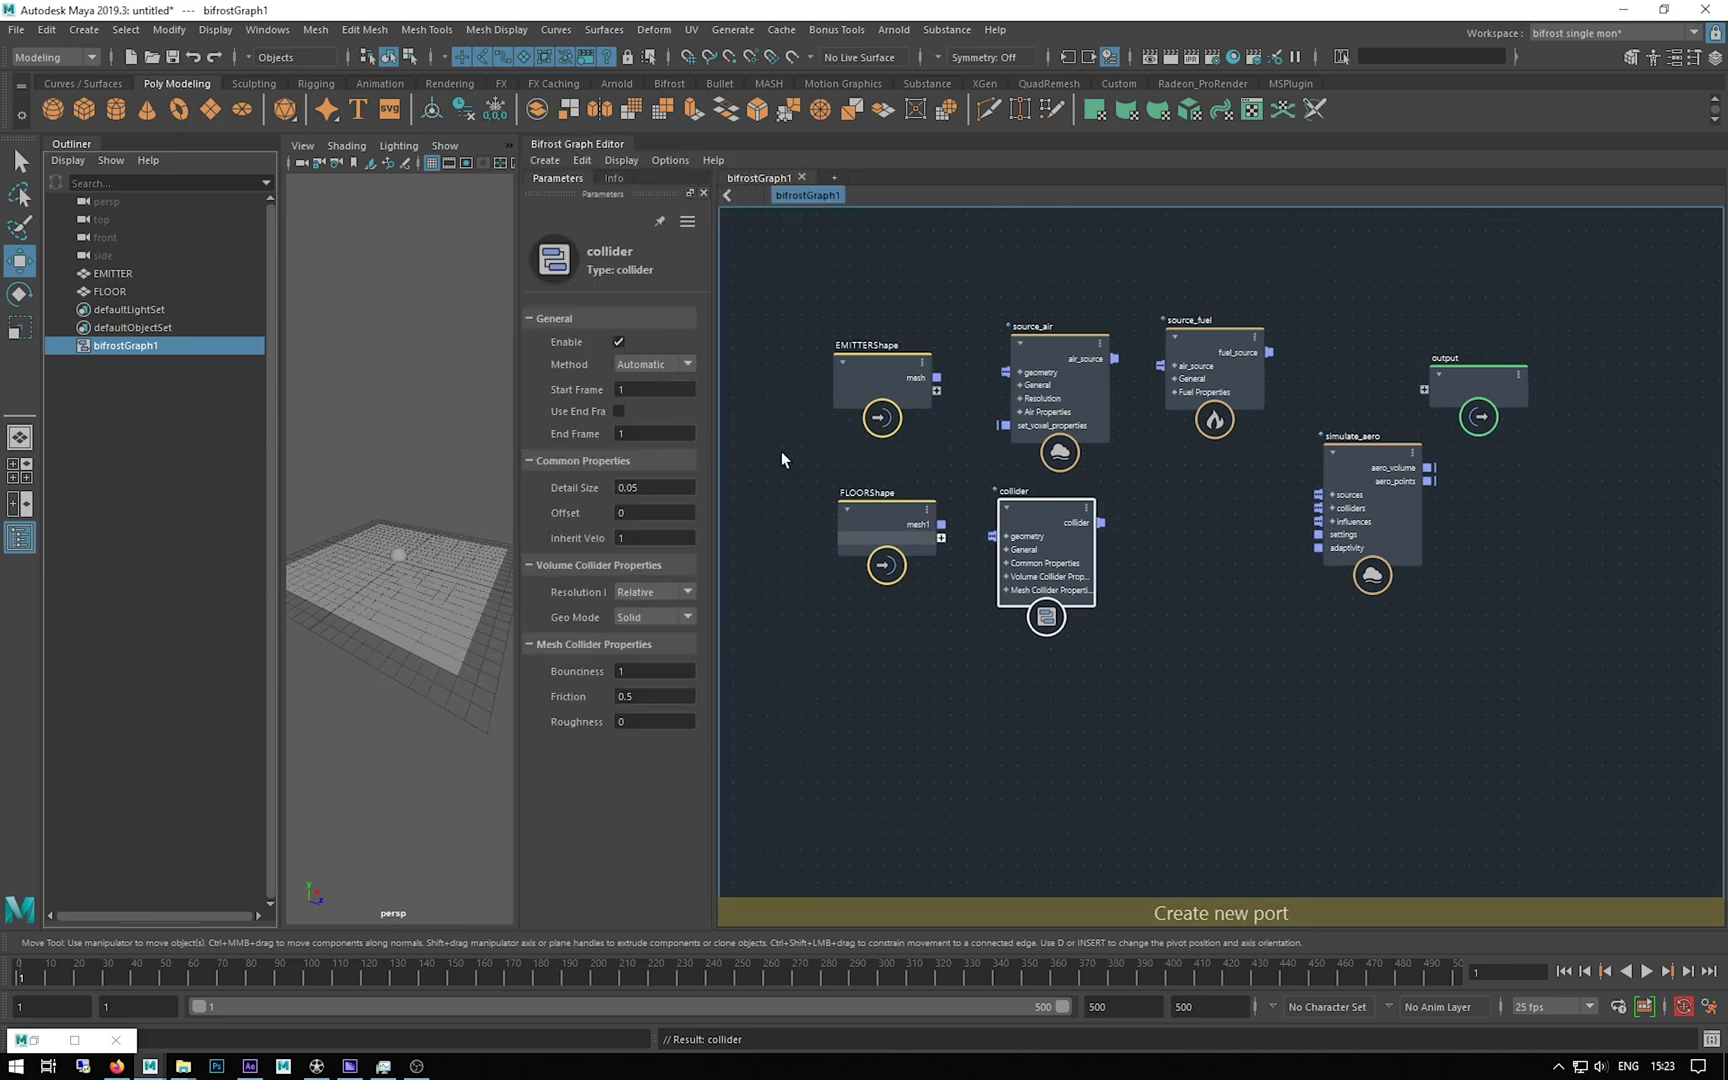
{"action": "middle_click_drag", "start_coordinate": [1142, 605], "coordinate": [1088, 558]}
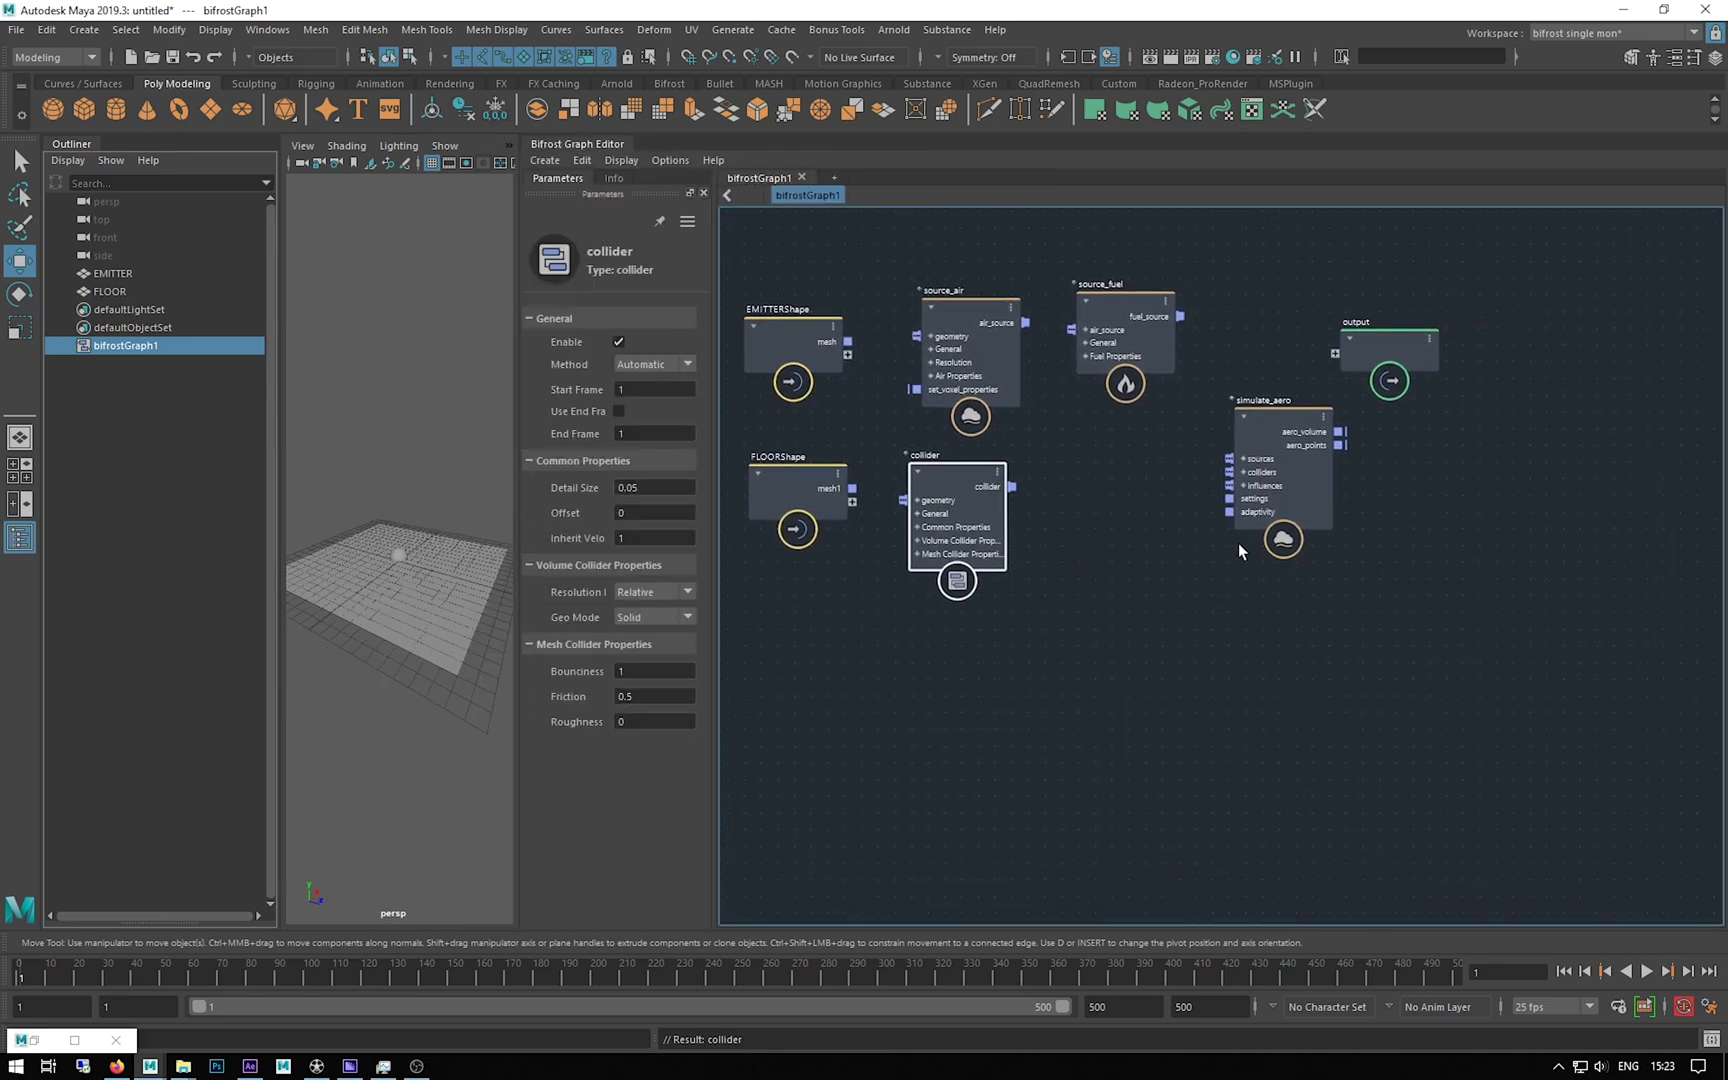
{"action": "left_click_drag", "start_coordinate": [1267, 439], "coordinate": [1278, 479]}
Step: Add an aero_solver_settings node to the graph and place it between collider and simulate_aero, slightly below them
{"action": "left_click", "coordinate": [1197, 730]}
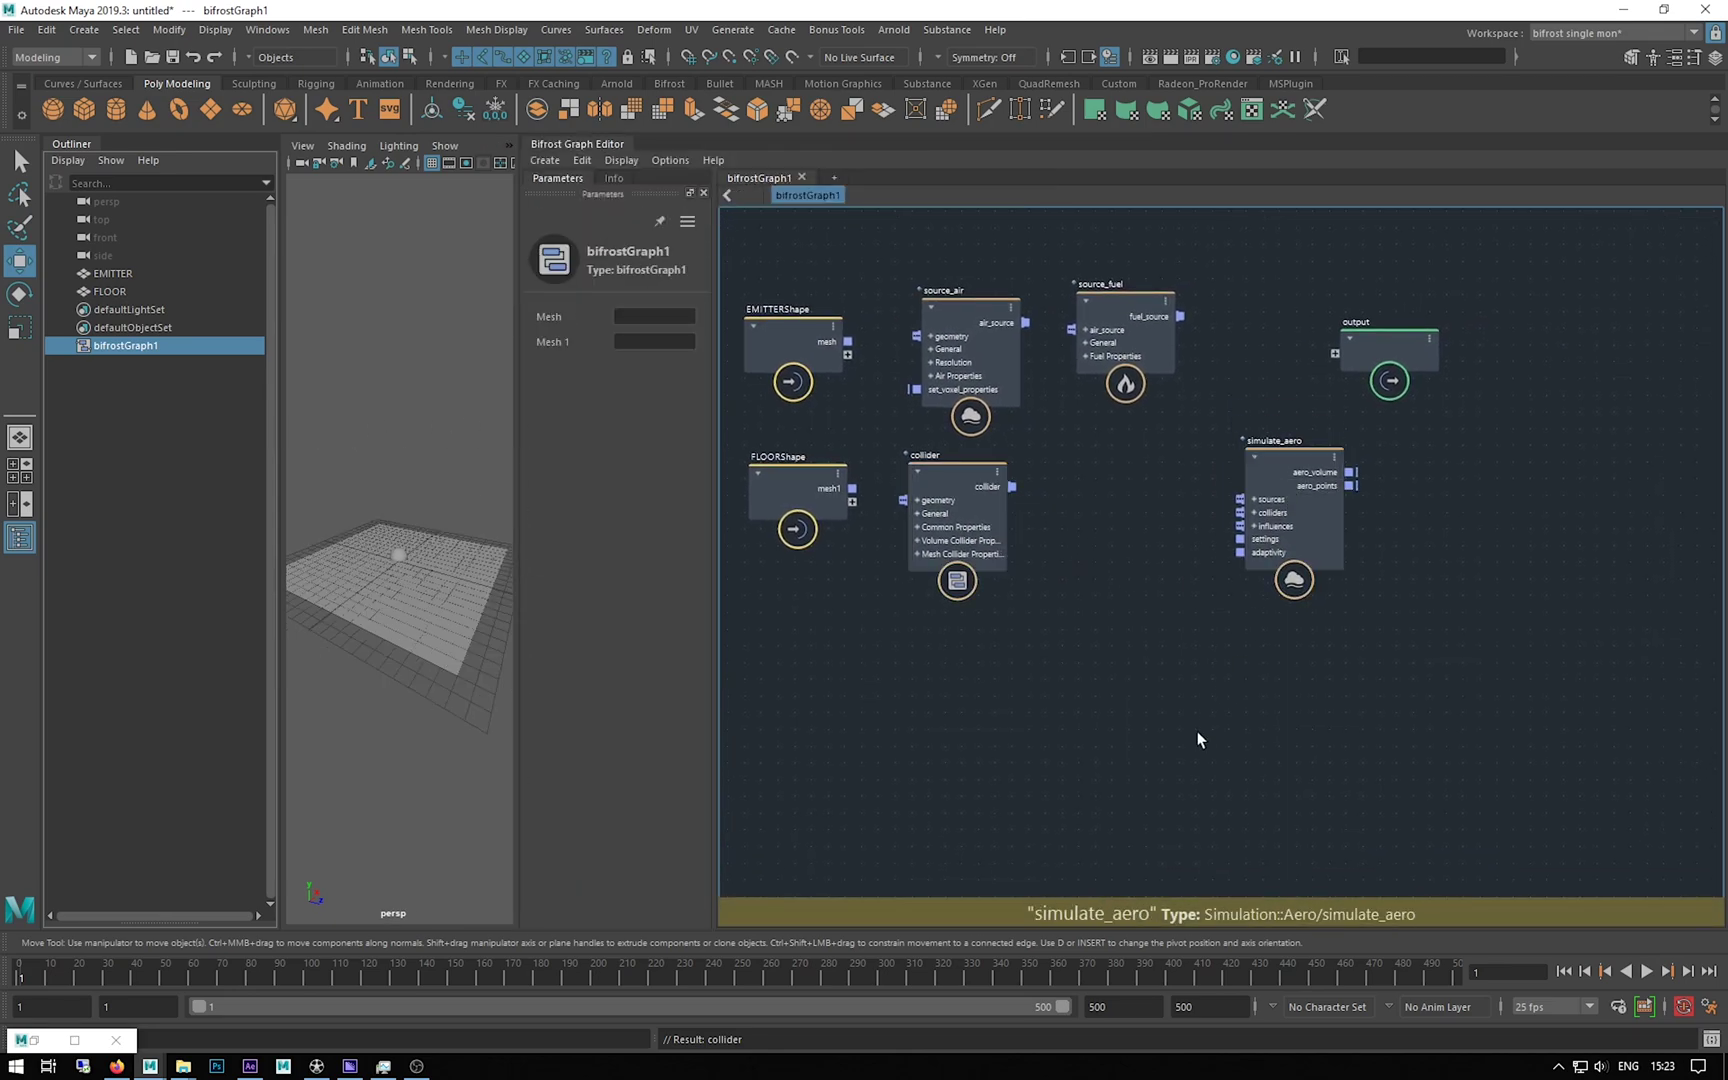
{"action": "key", "text": "Tab"}
{"action": "type", "text": "A"}
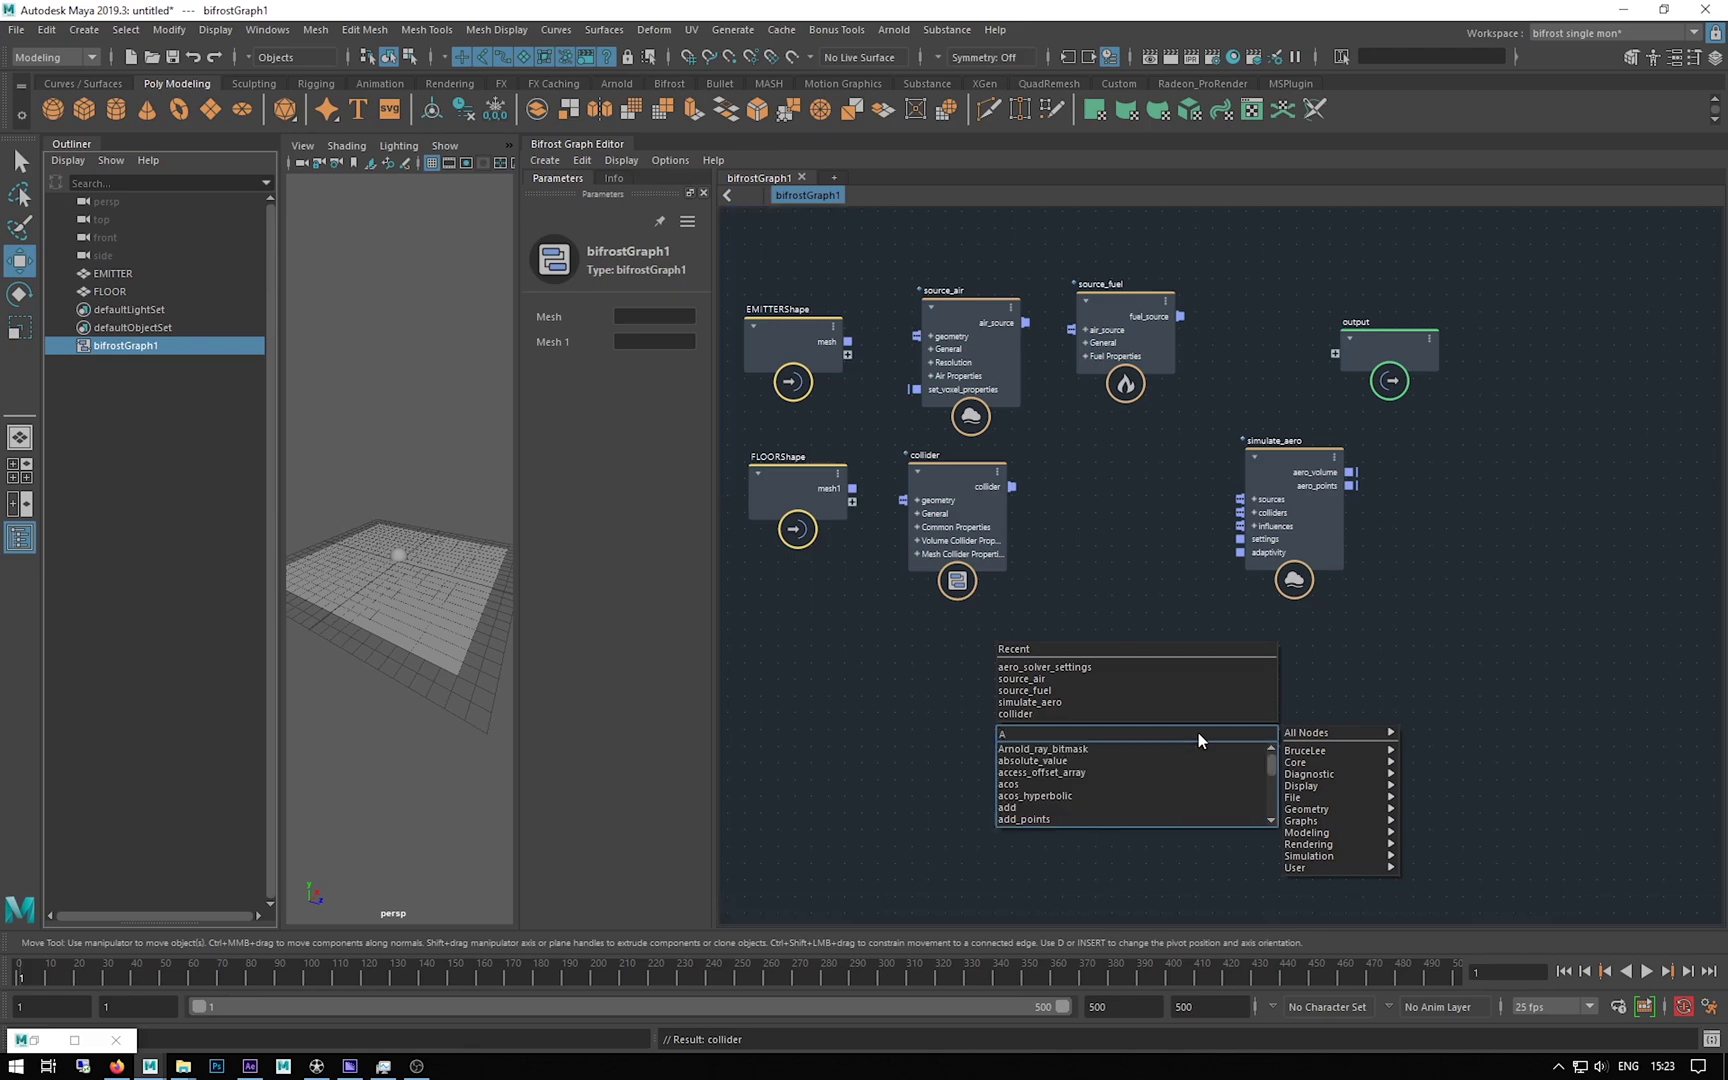
{"action": "type", "text": "O"}
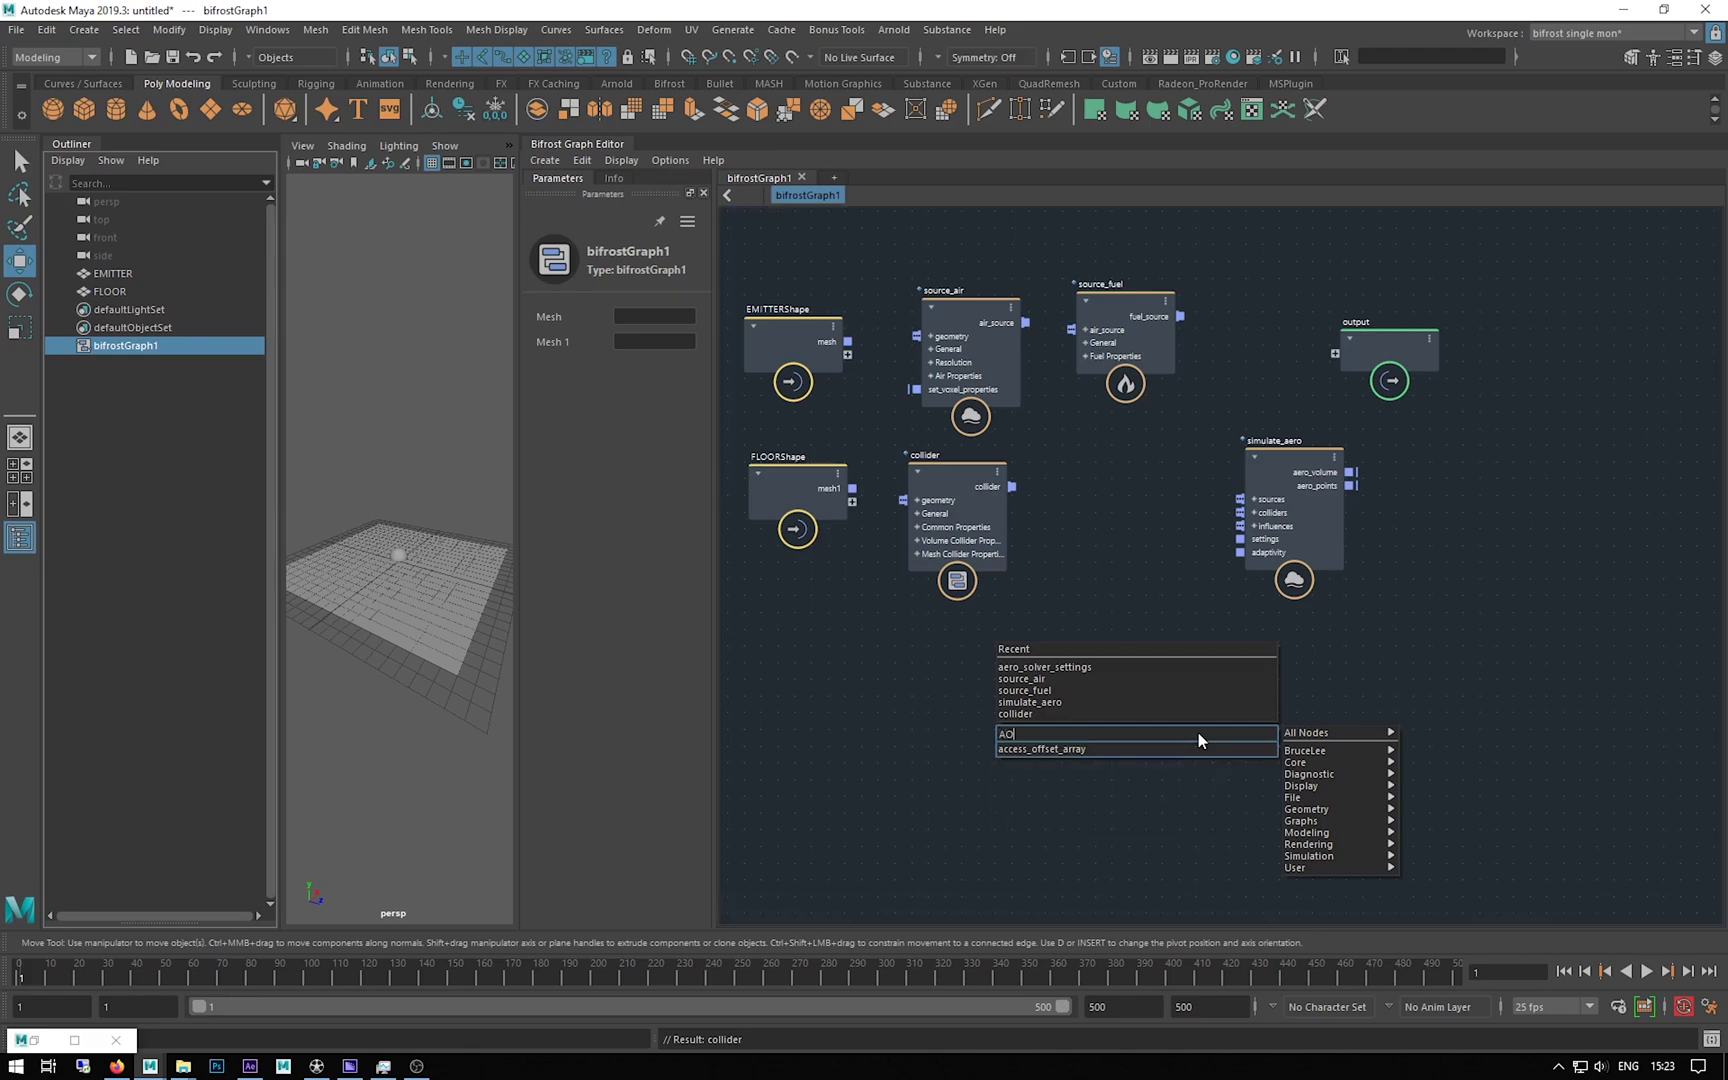
{"action": "key", "text": "BackSpace"}
{"action": "type", "text": "ER"}
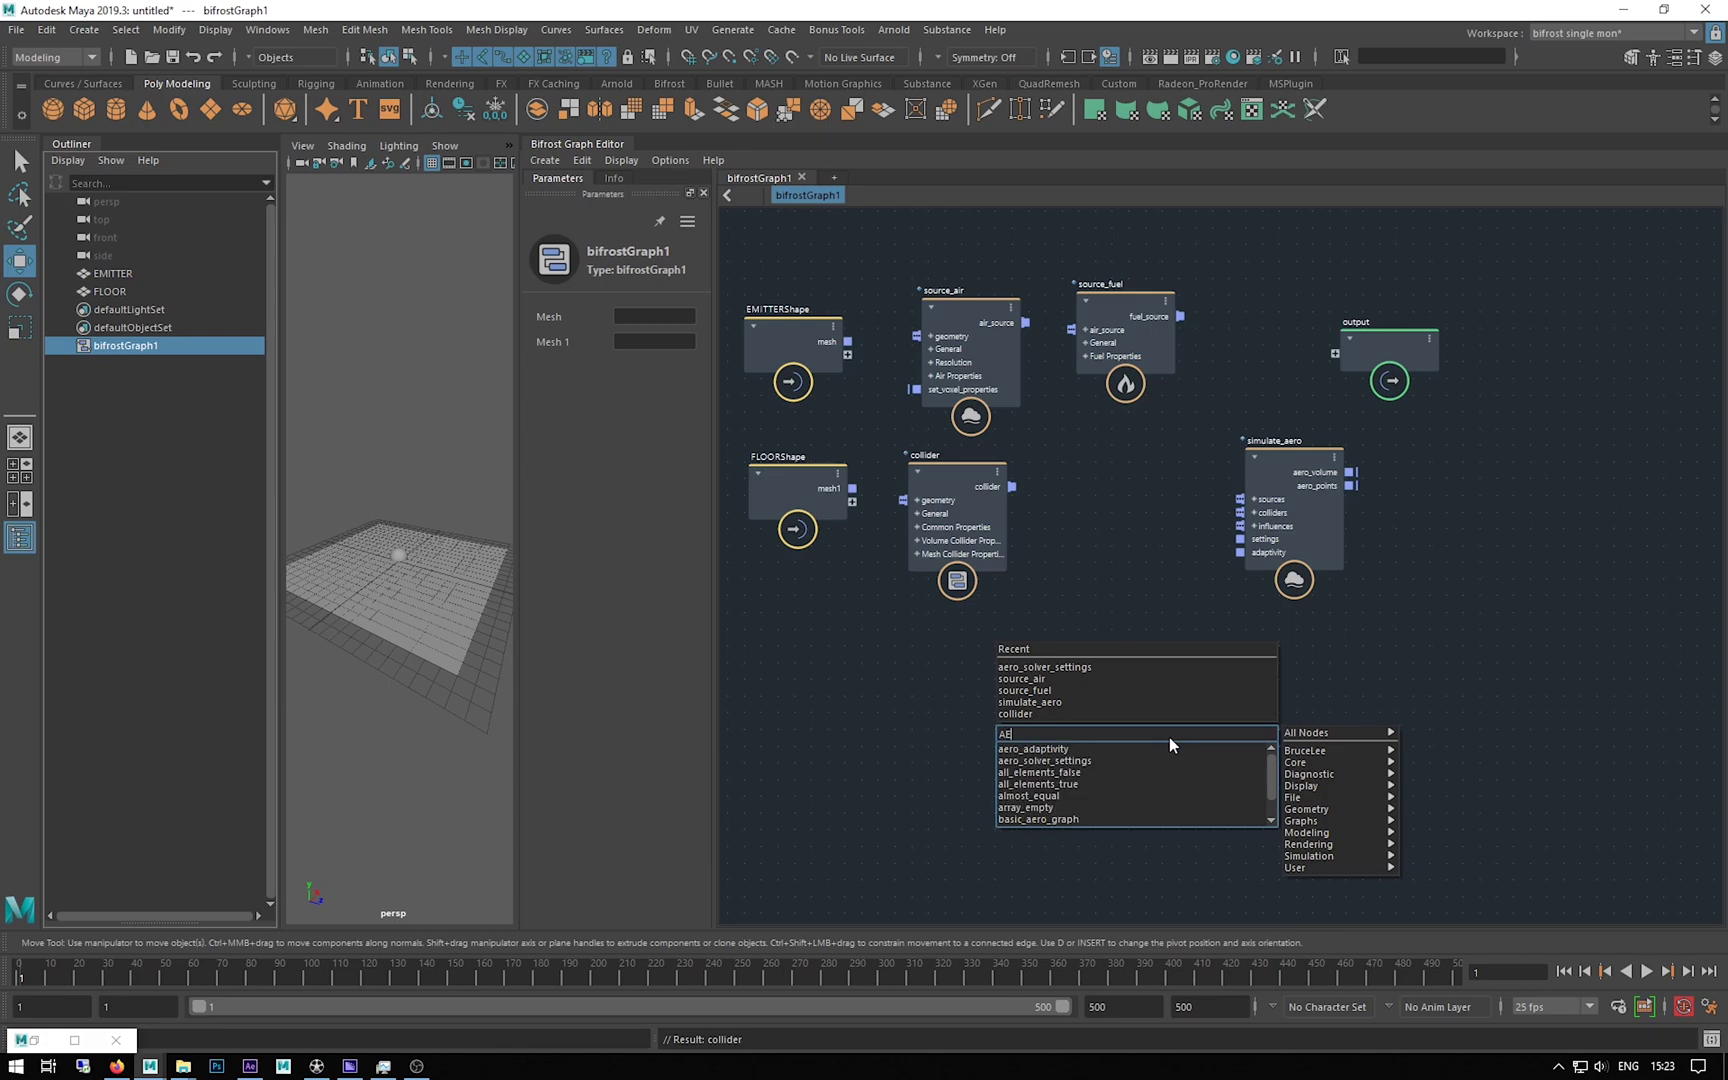
{"action": "left_click", "coordinate": [1041, 761]}
{"action": "left_click_drag", "start_coordinate": [1174, 775], "coordinate": [1115, 647]}
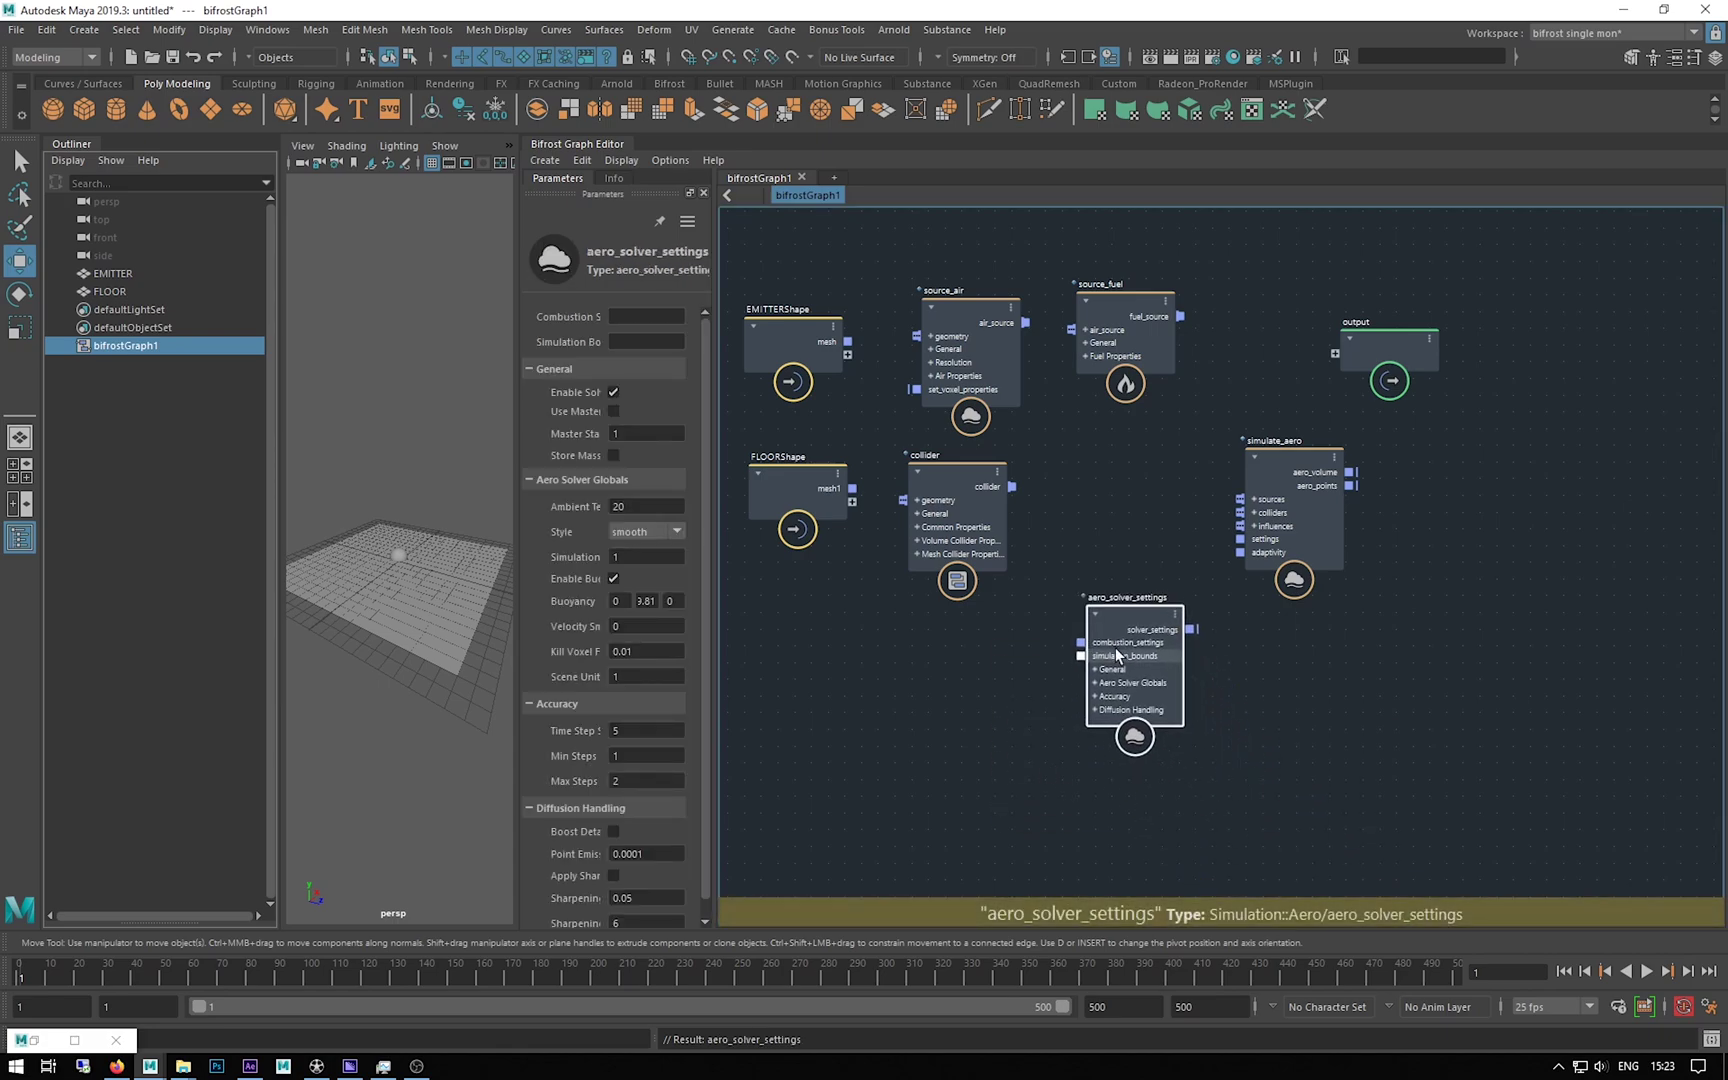
Step: Add an aero_adaptivity node below simulate_aero and shift aero_solver_settings slightly away from it
{"action": "left_click", "coordinate": [1405, 772]}
{"action": "key", "text": "Tab"}
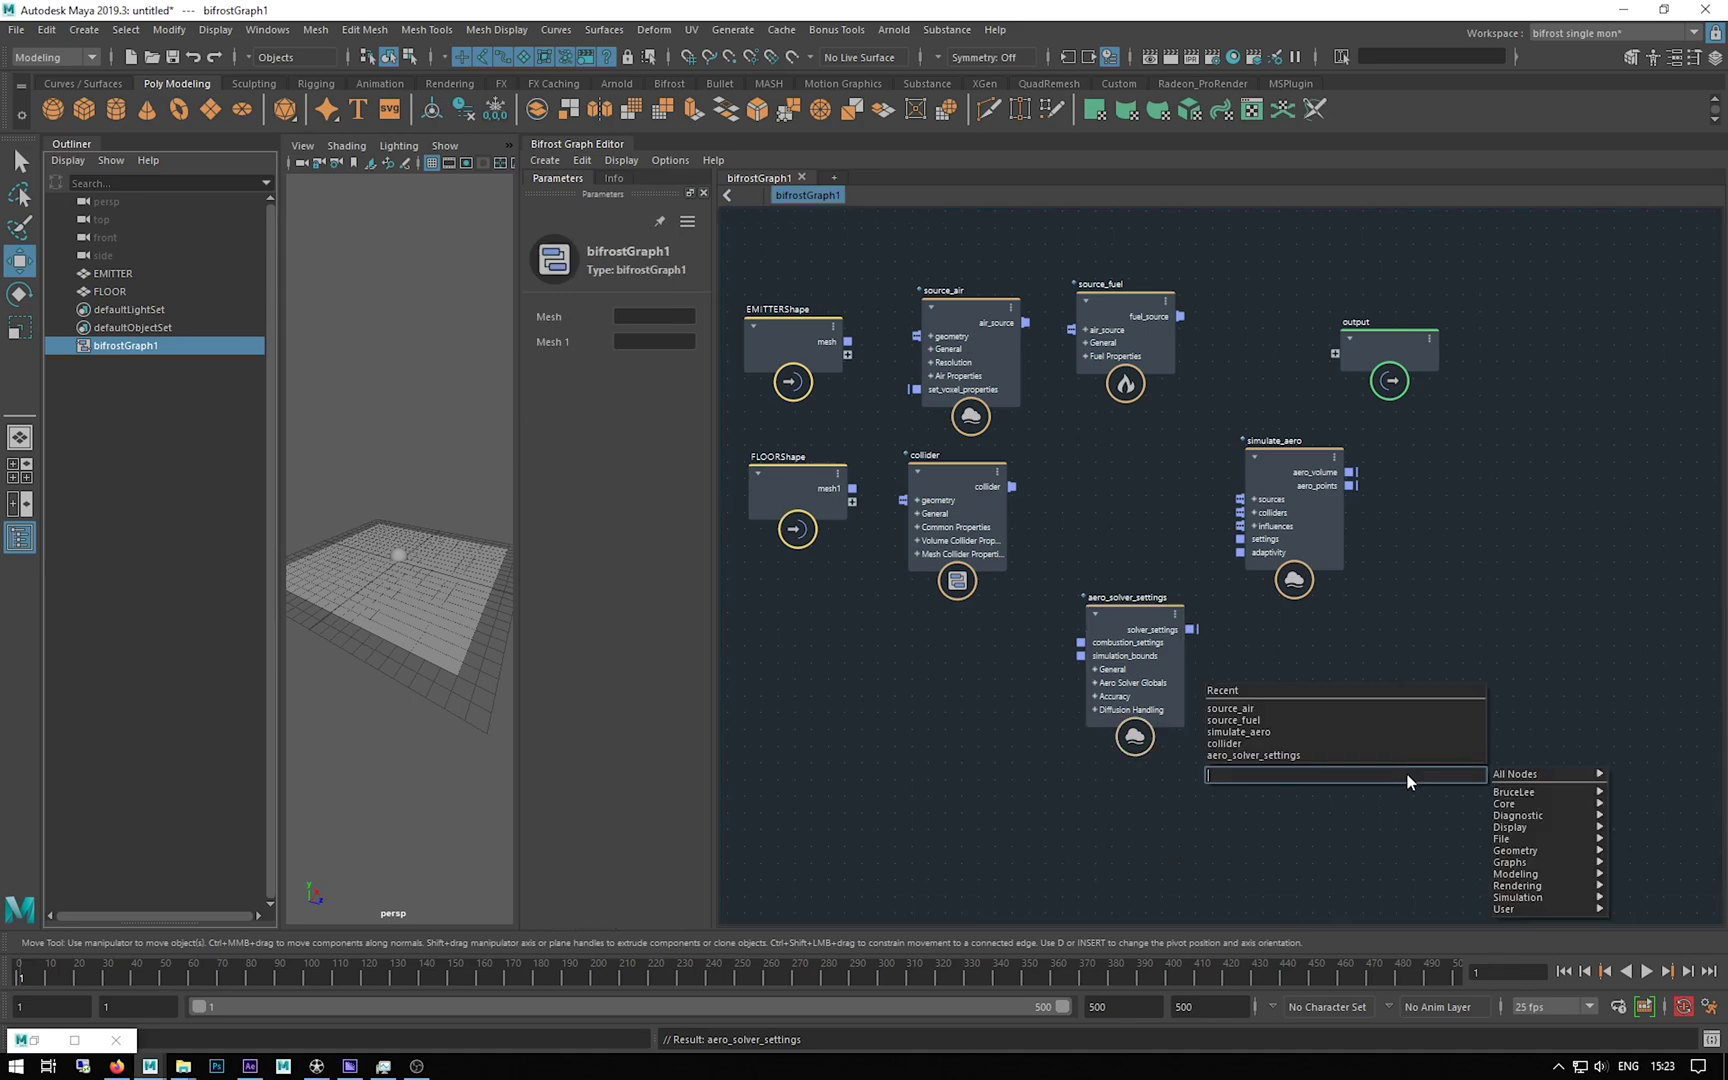
{"action": "type", "text": "AD"}
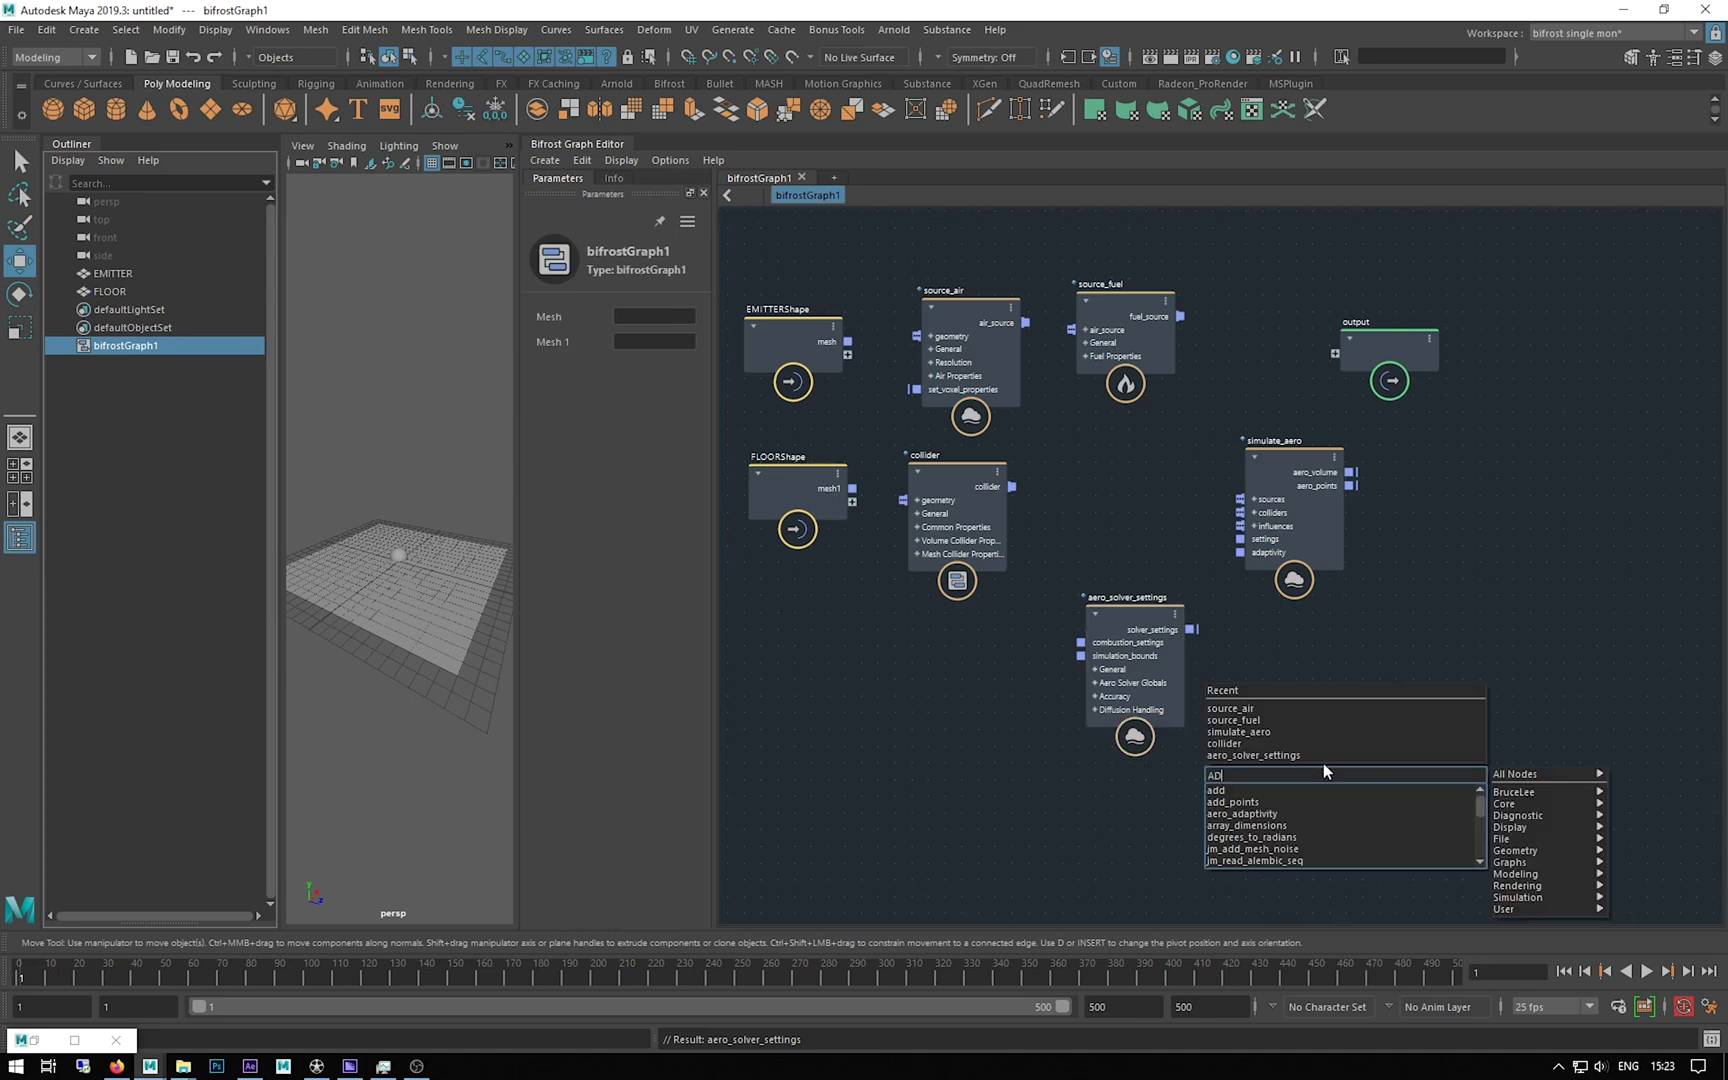
{"action": "left_click", "coordinate": [1272, 815]}
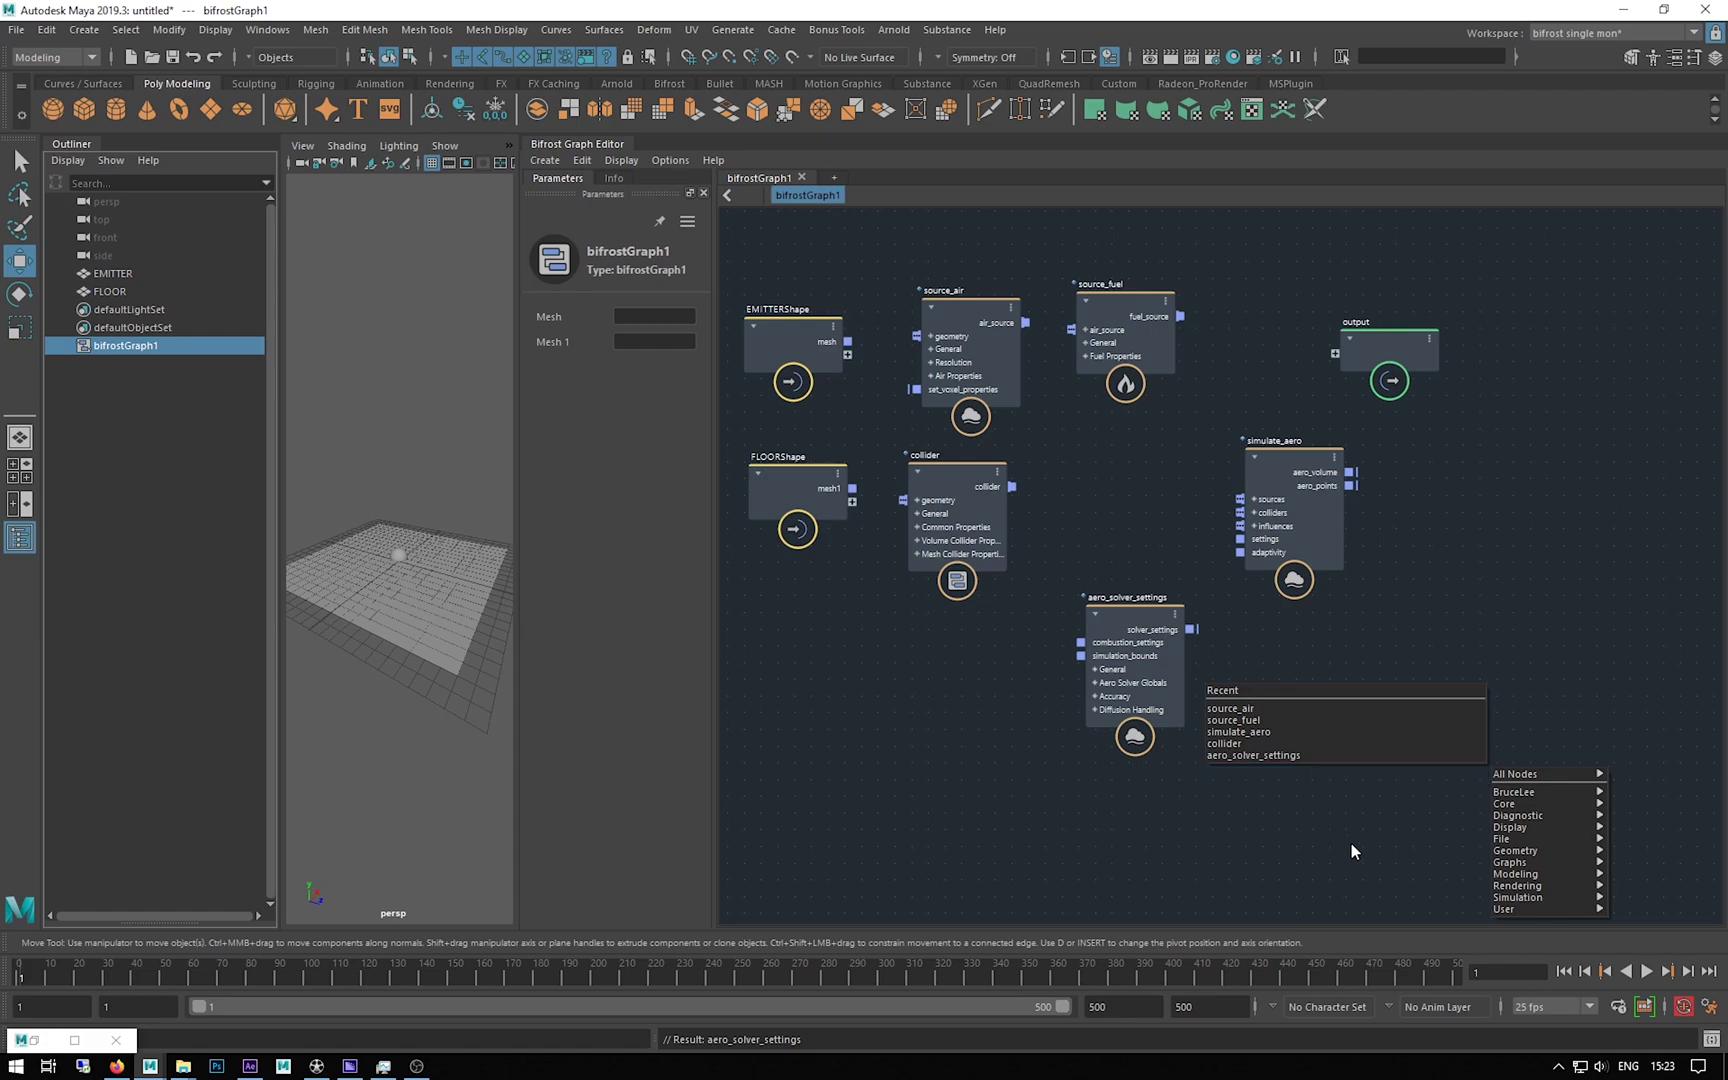
{"action": "left_click_drag", "start_coordinate": [1393, 805], "coordinate": [1296, 728]}
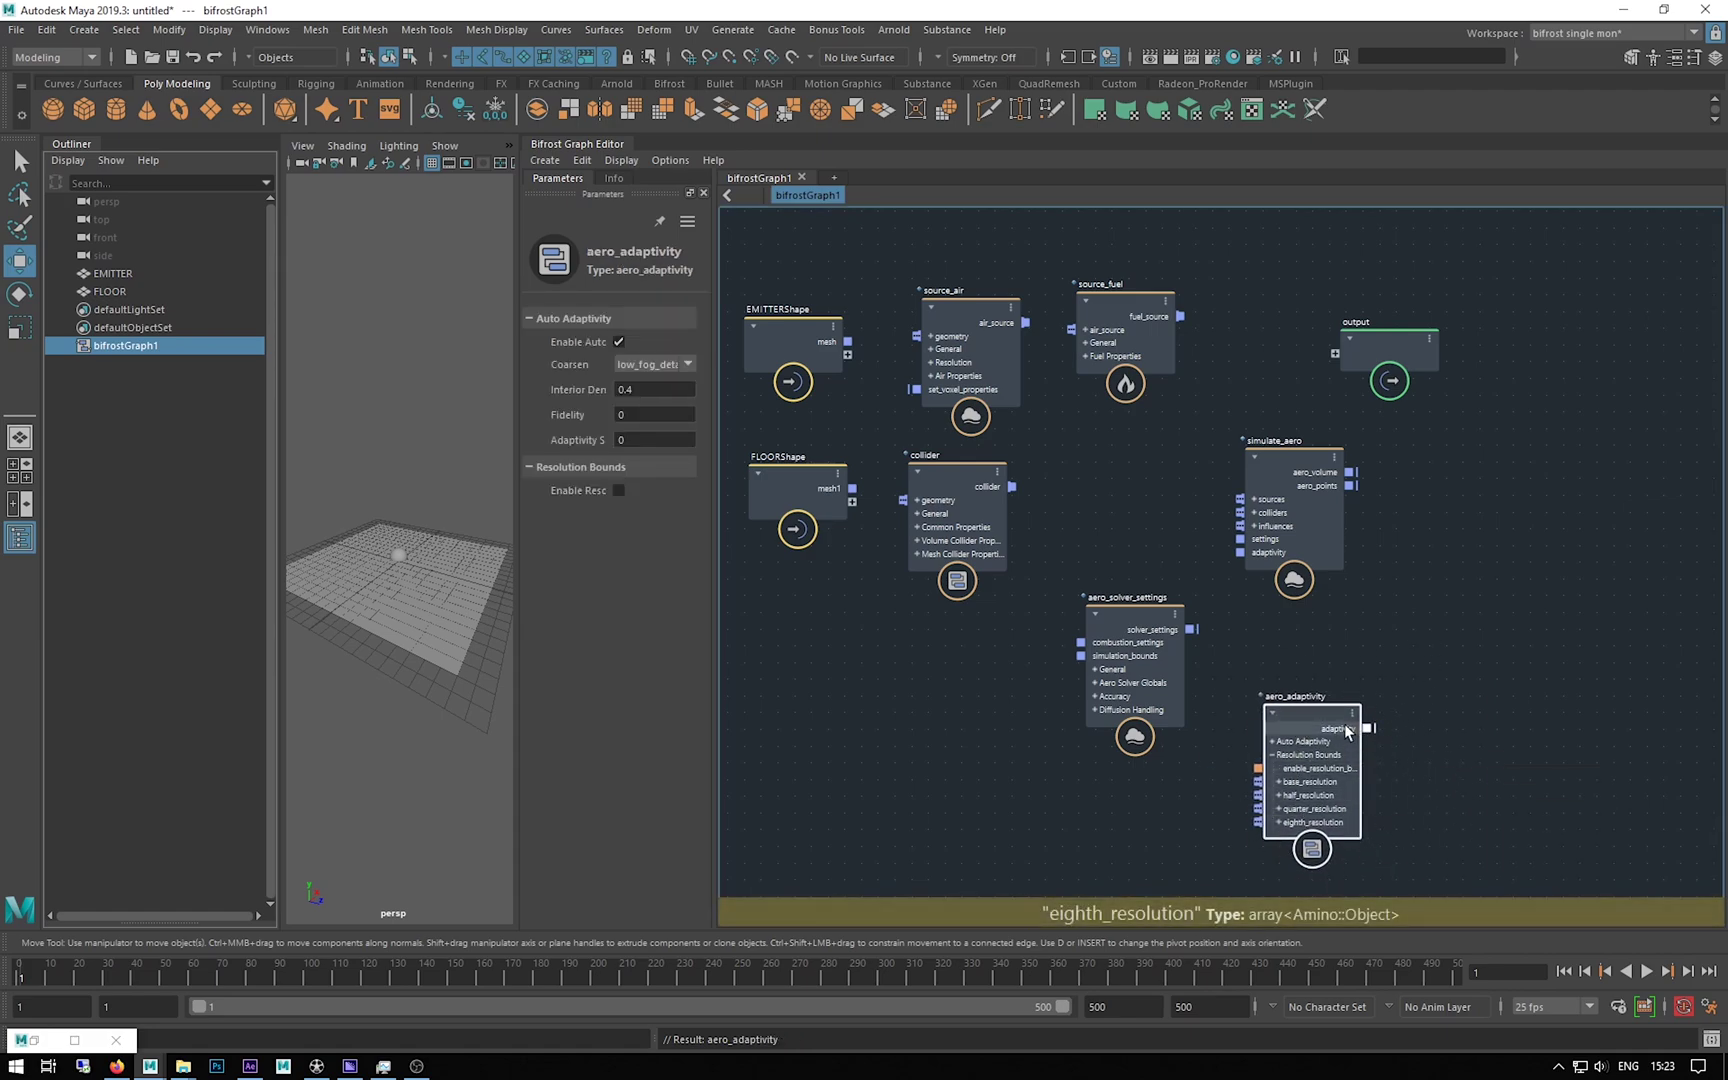
{"action": "left_click_drag", "start_coordinate": [1291, 709], "coordinate": [1268, 721]}
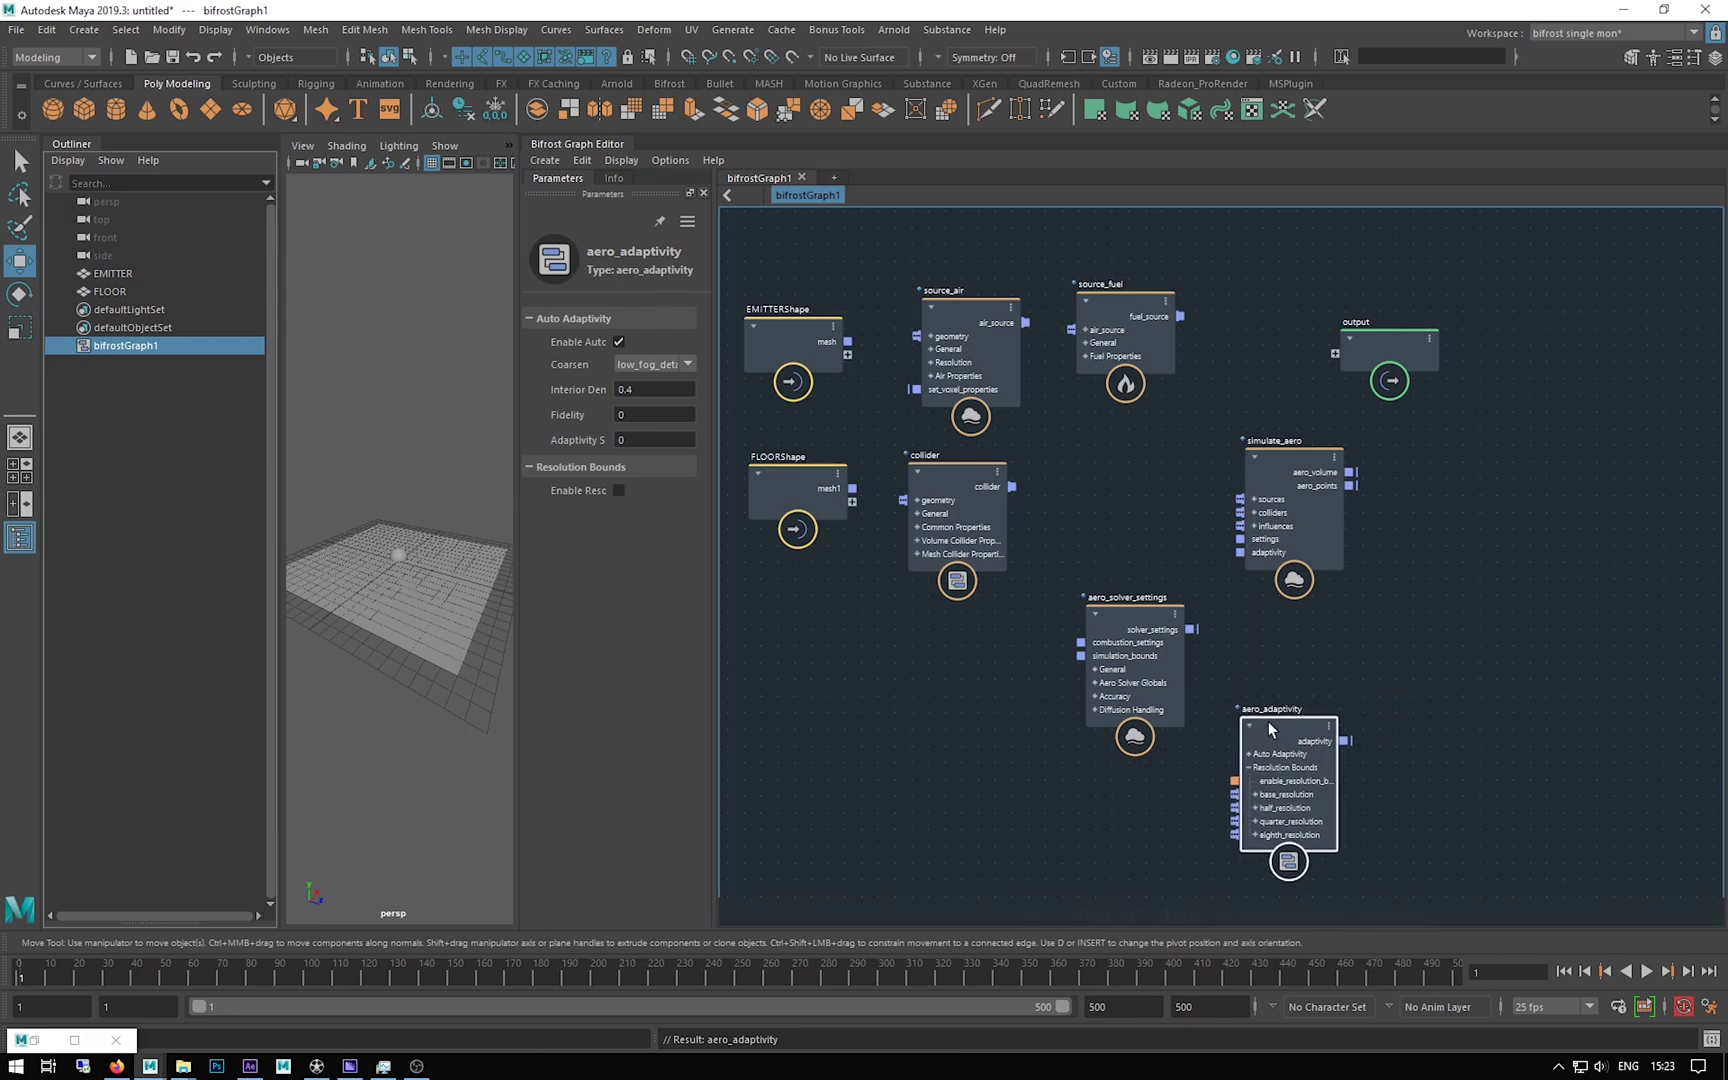
{"action": "left_click_drag", "start_coordinate": [1109, 607], "coordinate": [1085, 599]}
{"action": "left_click_drag", "start_coordinate": [1277, 728], "coordinate": [1275, 688]}
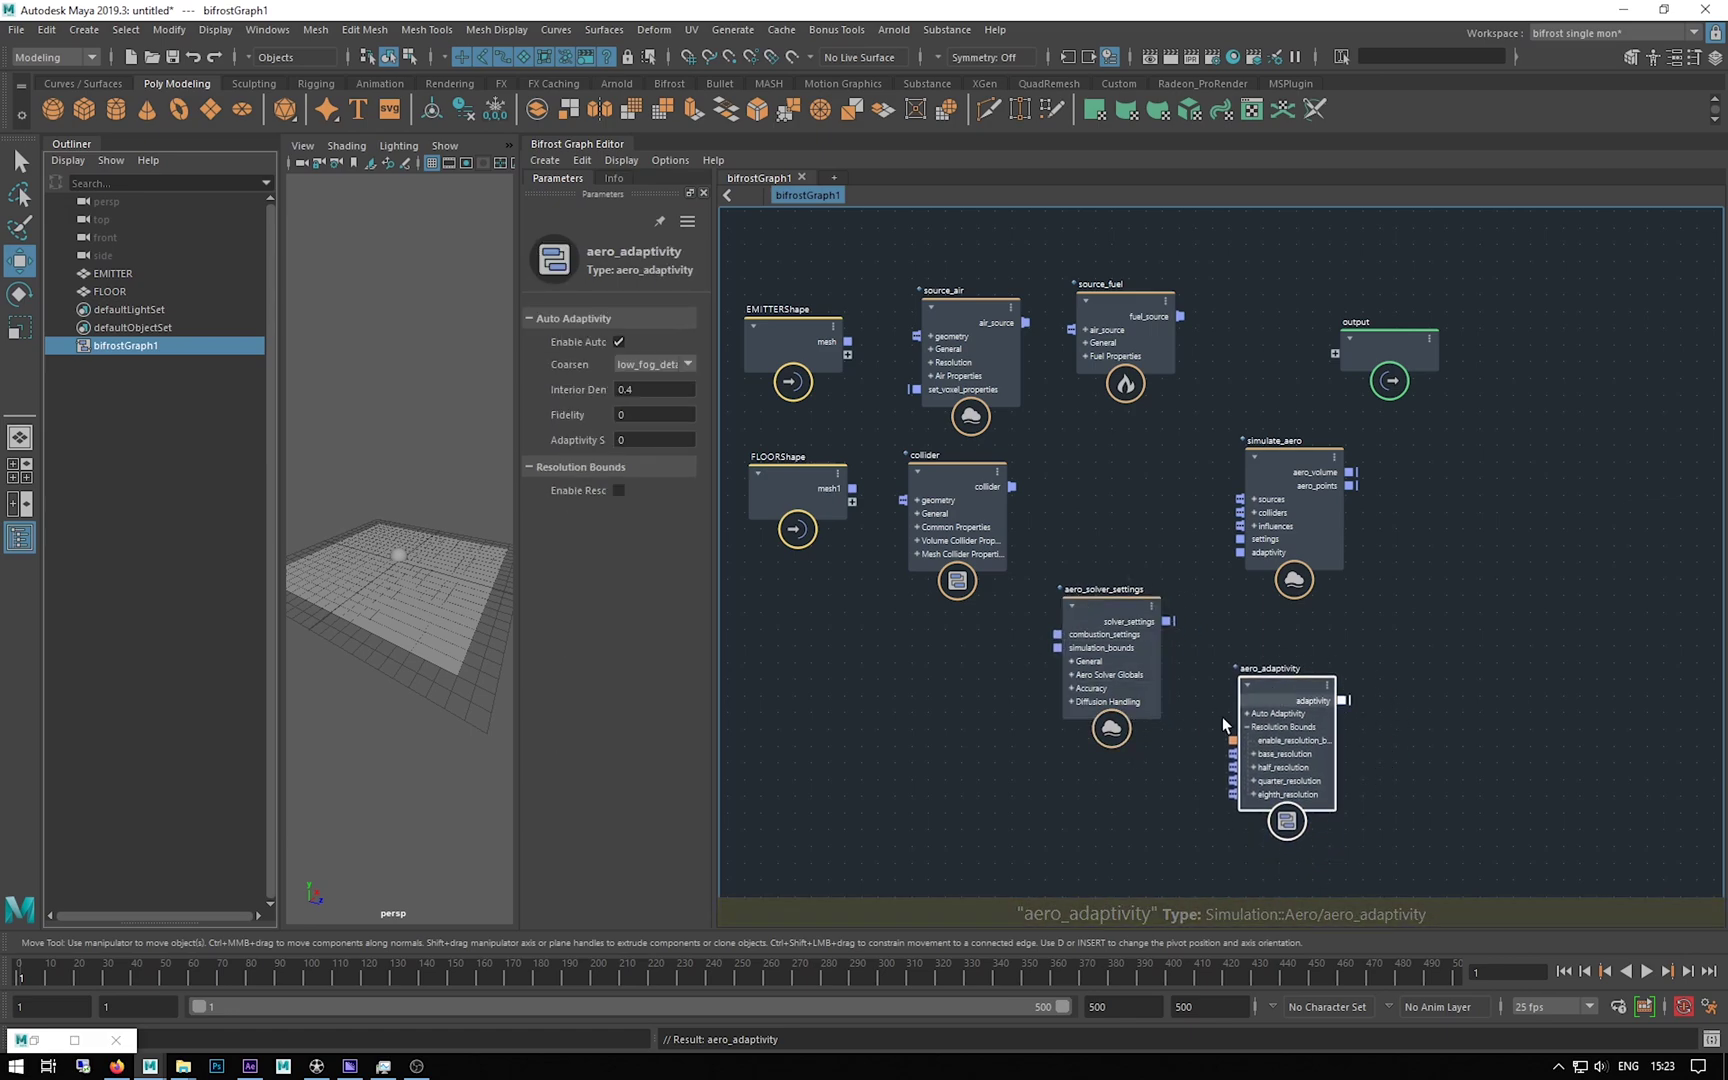
Step: Add a combustion_settings node to the graph and place it below the collider node
{"action": "left_click", "coordinate": [882, 706]}
{"action": "key", "text": "Tab"}
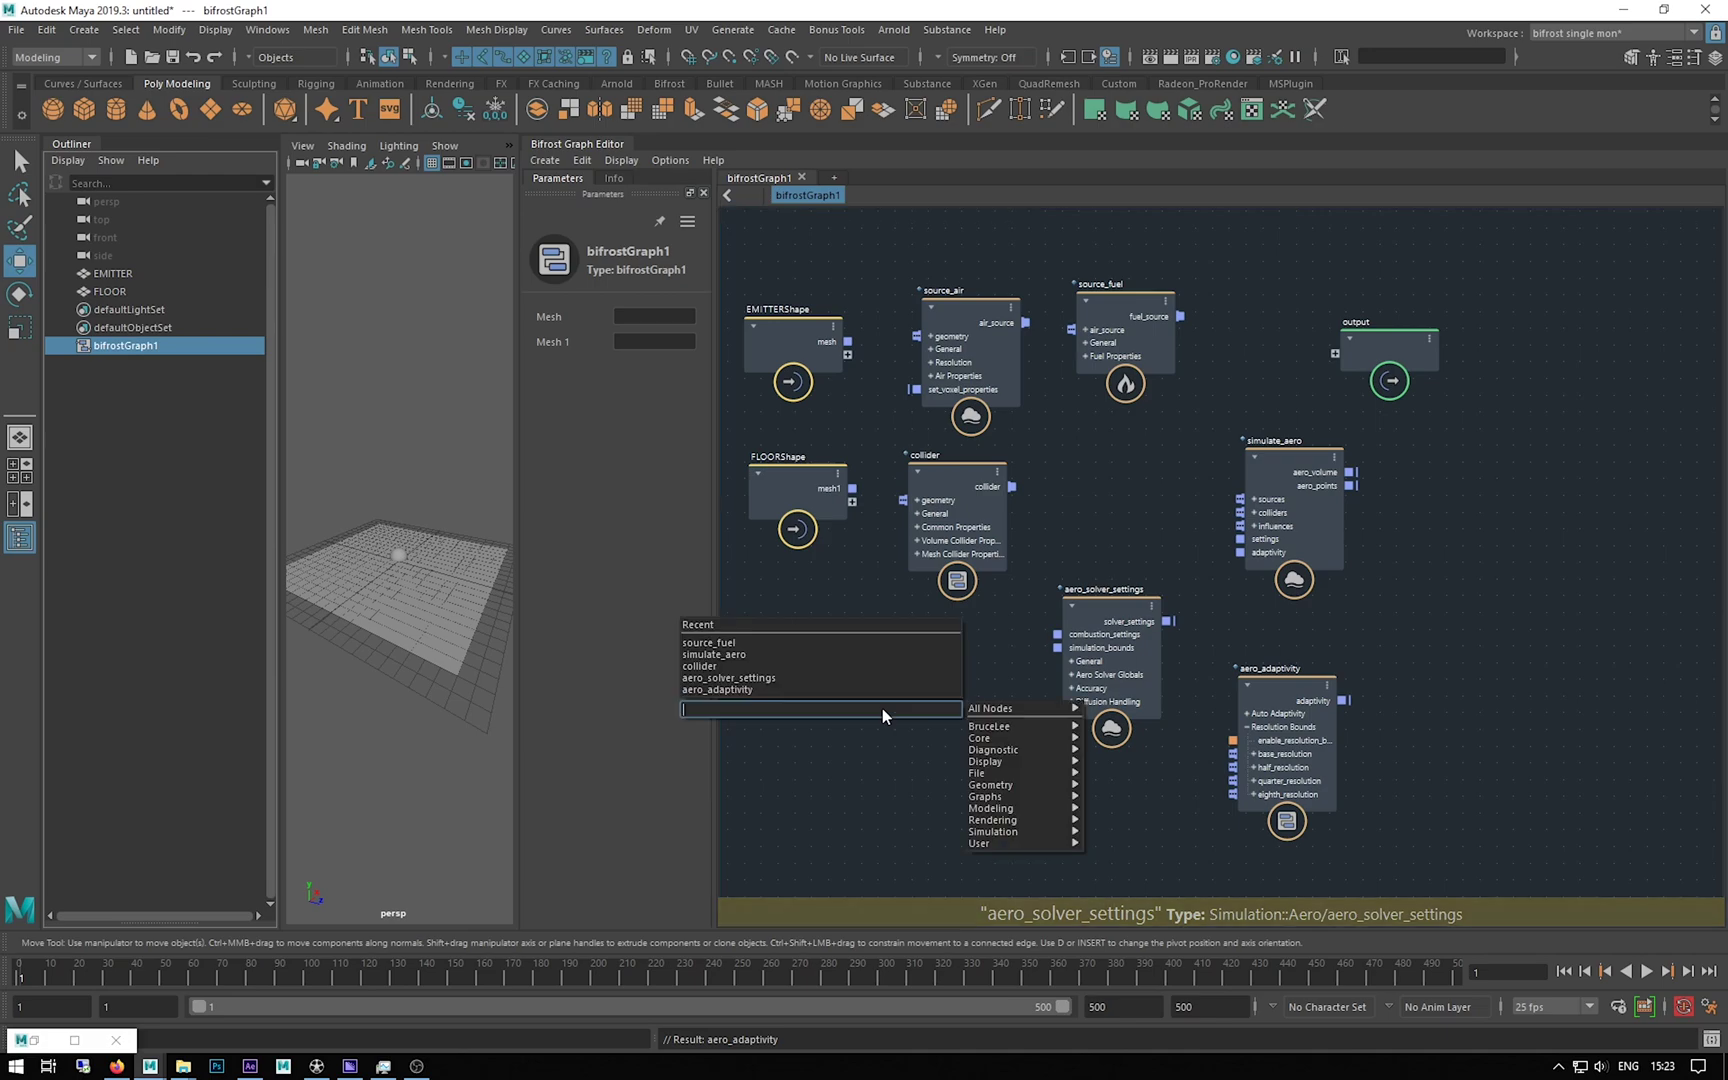
{"action": "type", "text": "com"}
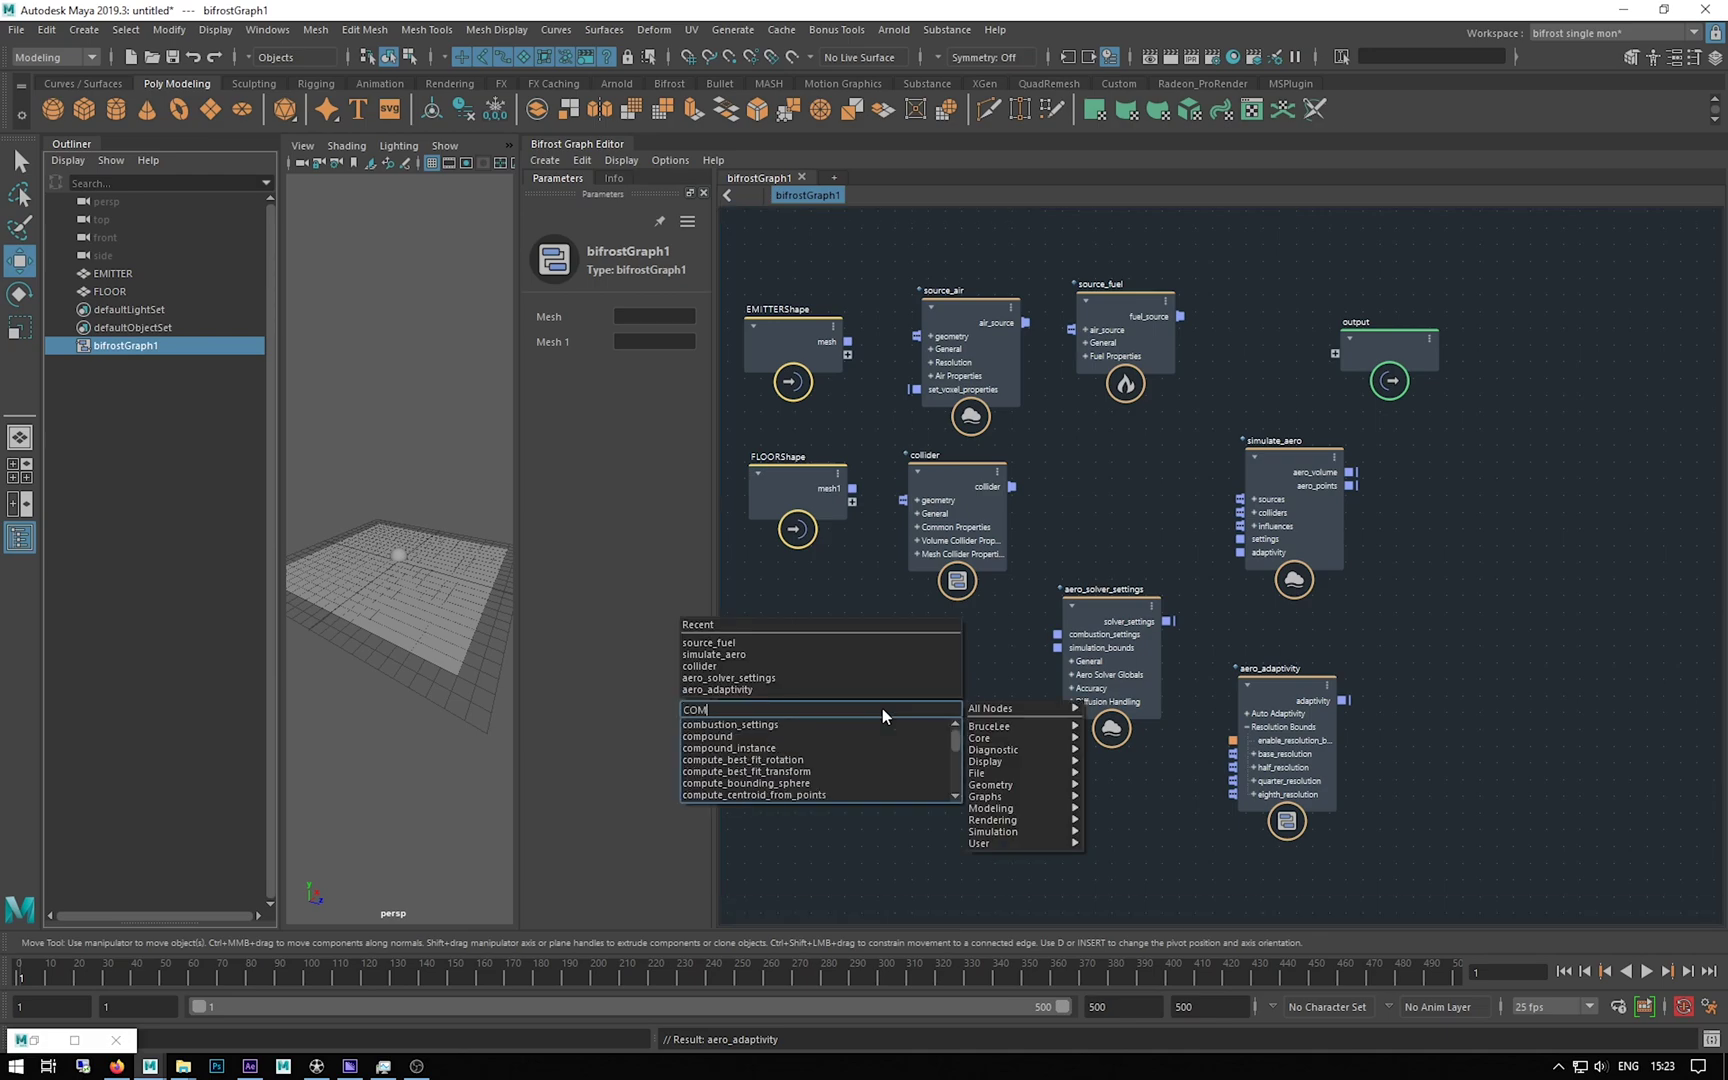
{"action": "left_click", "coordinate": [825, 723]}
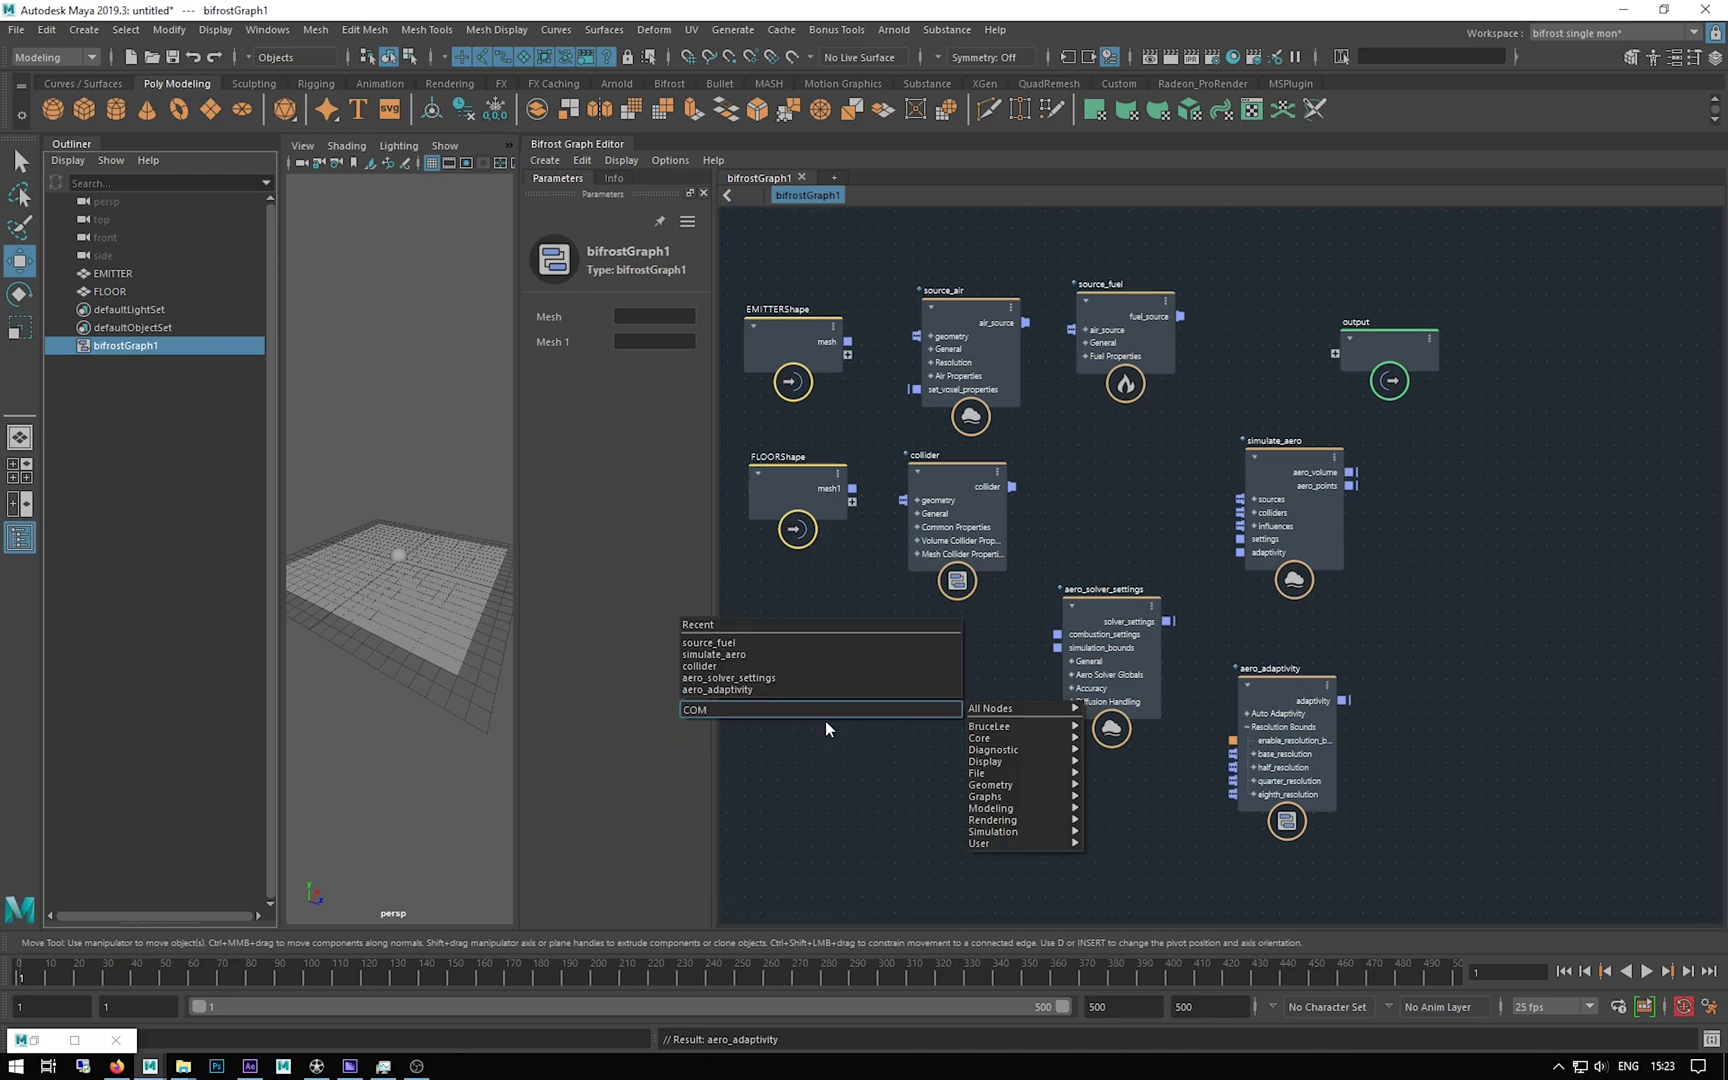
{"action": "left_click_drag", "start_coordinate": [890, 730], "coordinate": [953, 734]}
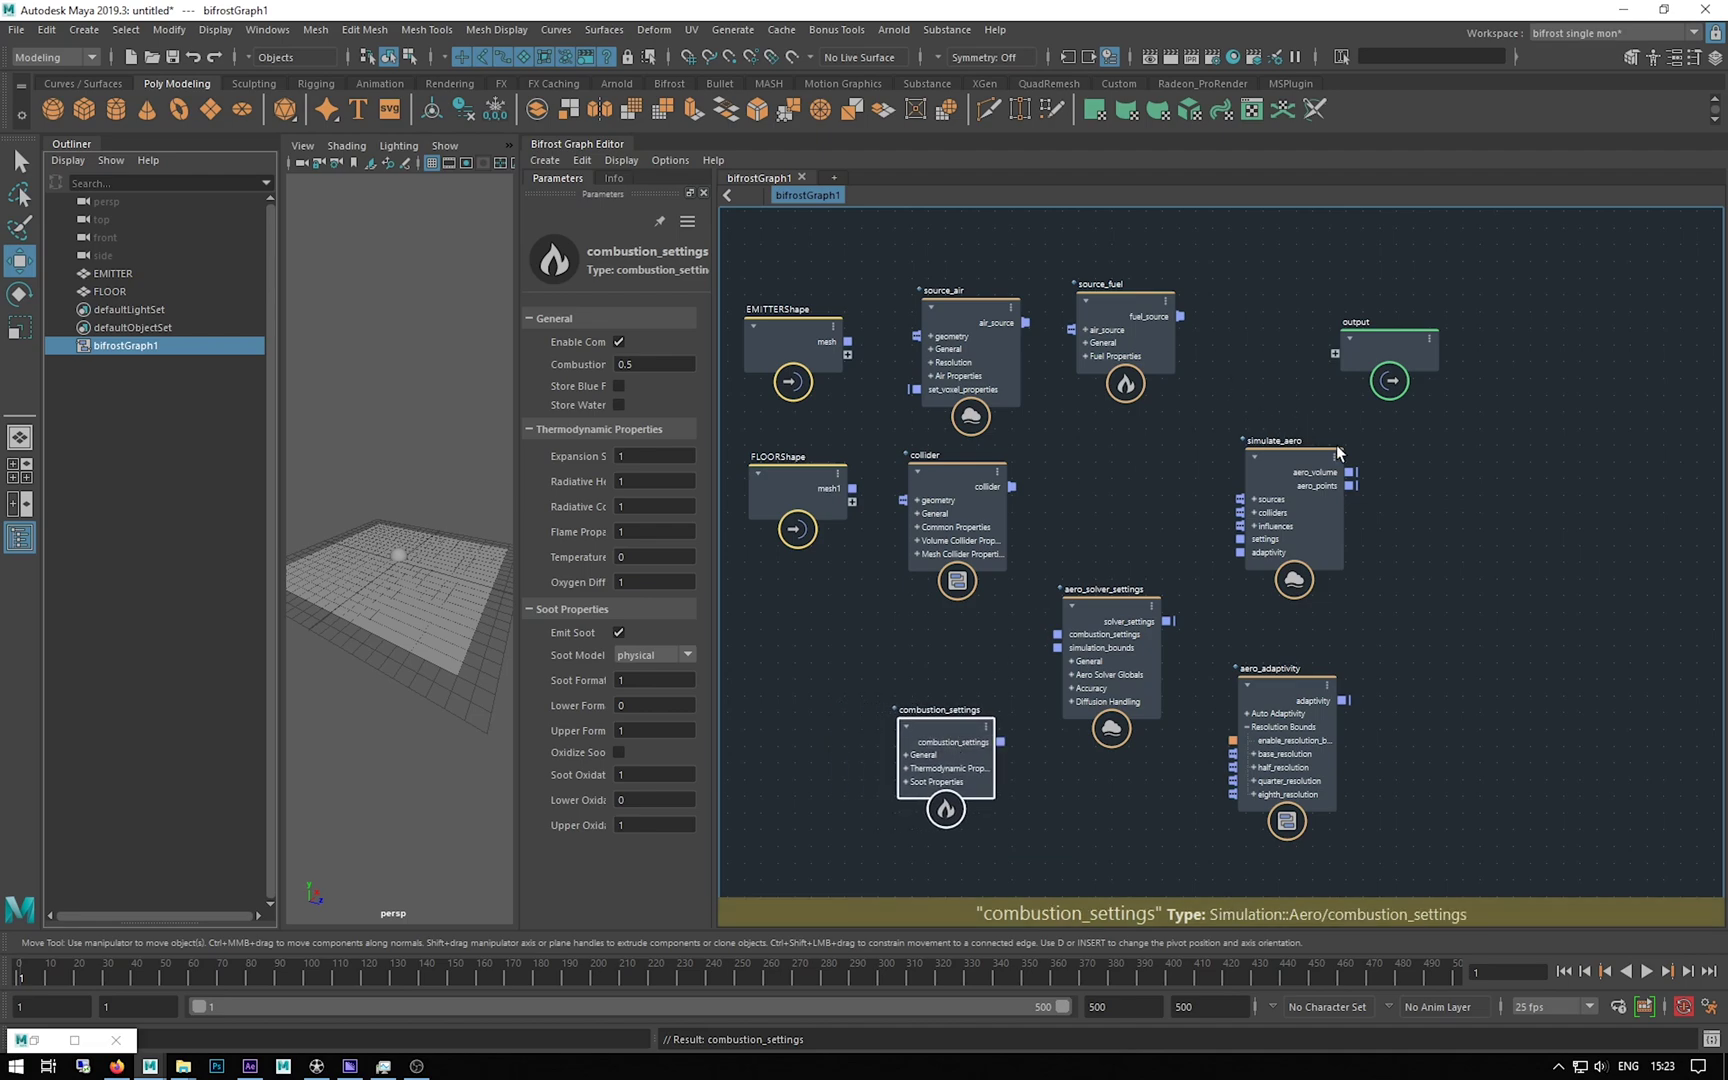
Step: Move simulate_aero and the output node farther from the source nodes to make room for connections
{"action": "left_click_drag", "start_coordinate": [1335, 450], "coordinate": [1435, 440]}
{"action": "left_click", "coordinate": [1390, 338]}
{"action": "left_click_drag", "start_coordinate": [1390, 338], "coordinate": [1597, 368]}
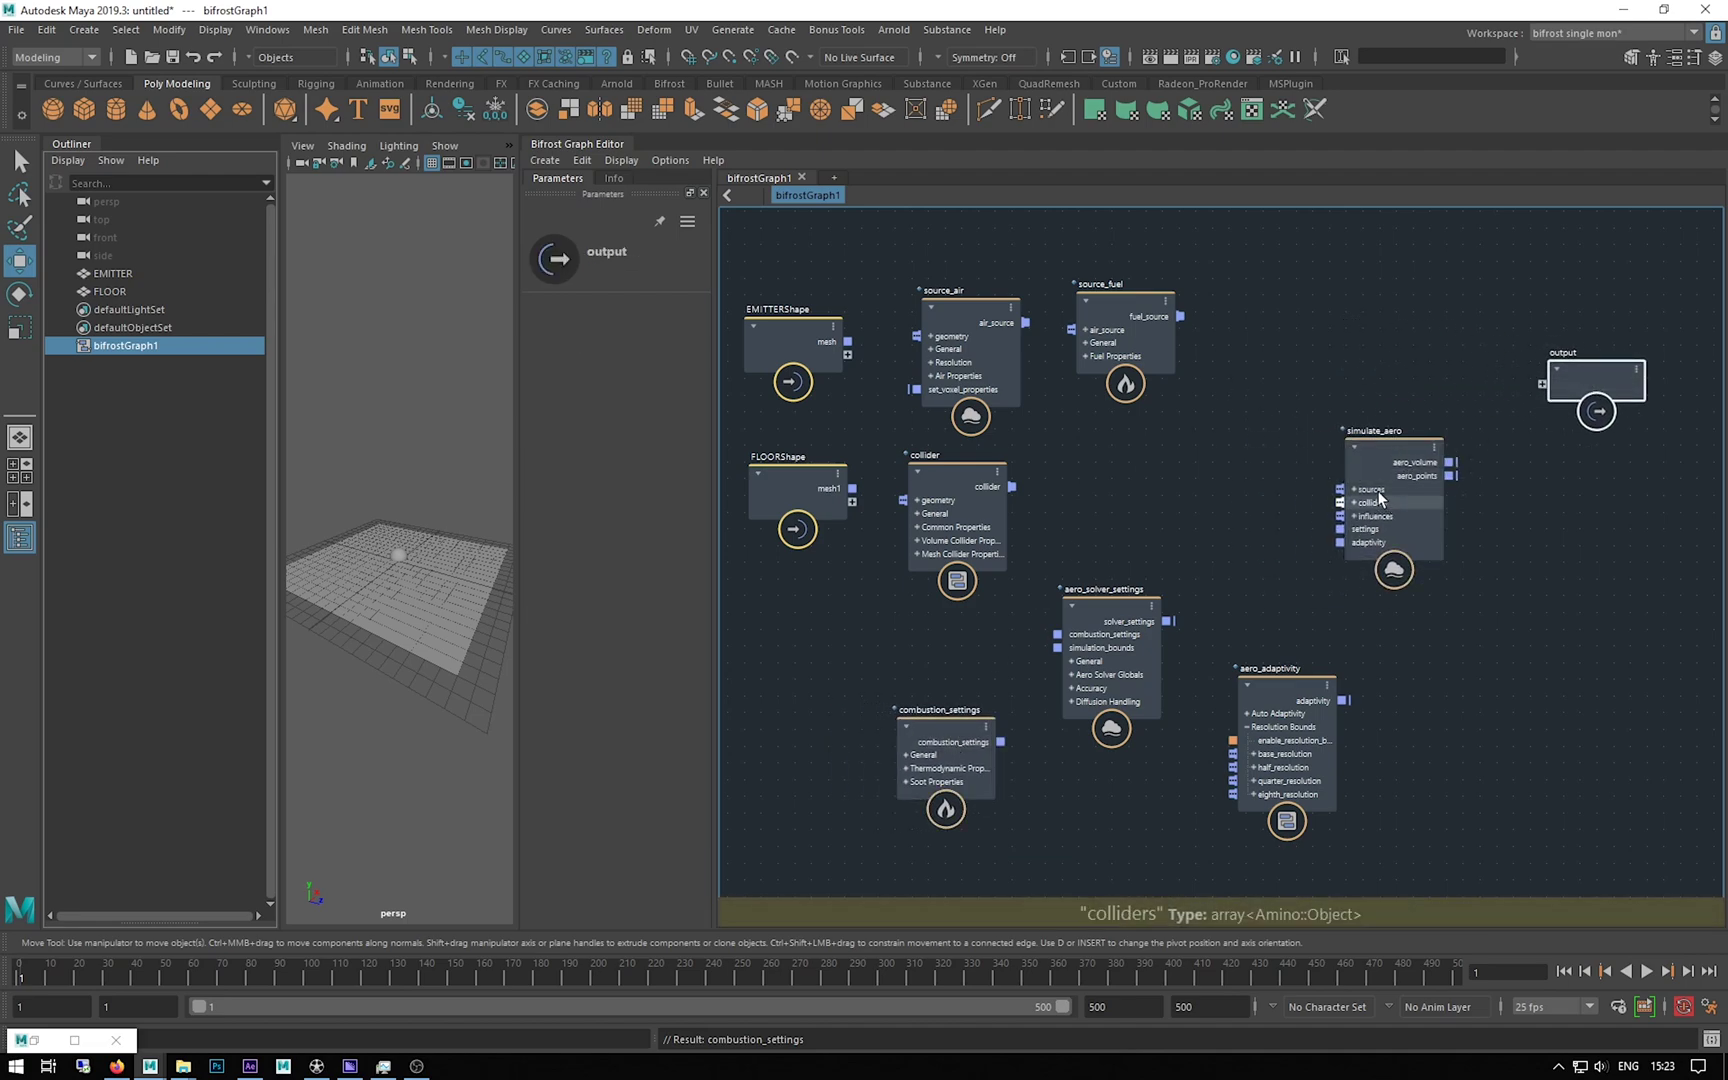
{"action": "left_click_drag", "start_coordinate": [1378, 491], "coordinate": [1347, 427]}
Step: Space out EMITTERShape, source_air and source_fuel, raising both source nodes and widening the gap between them
{"action": "left_click_drag", "start_coordinate": [800, 345], "coordinate": [803, 334]}
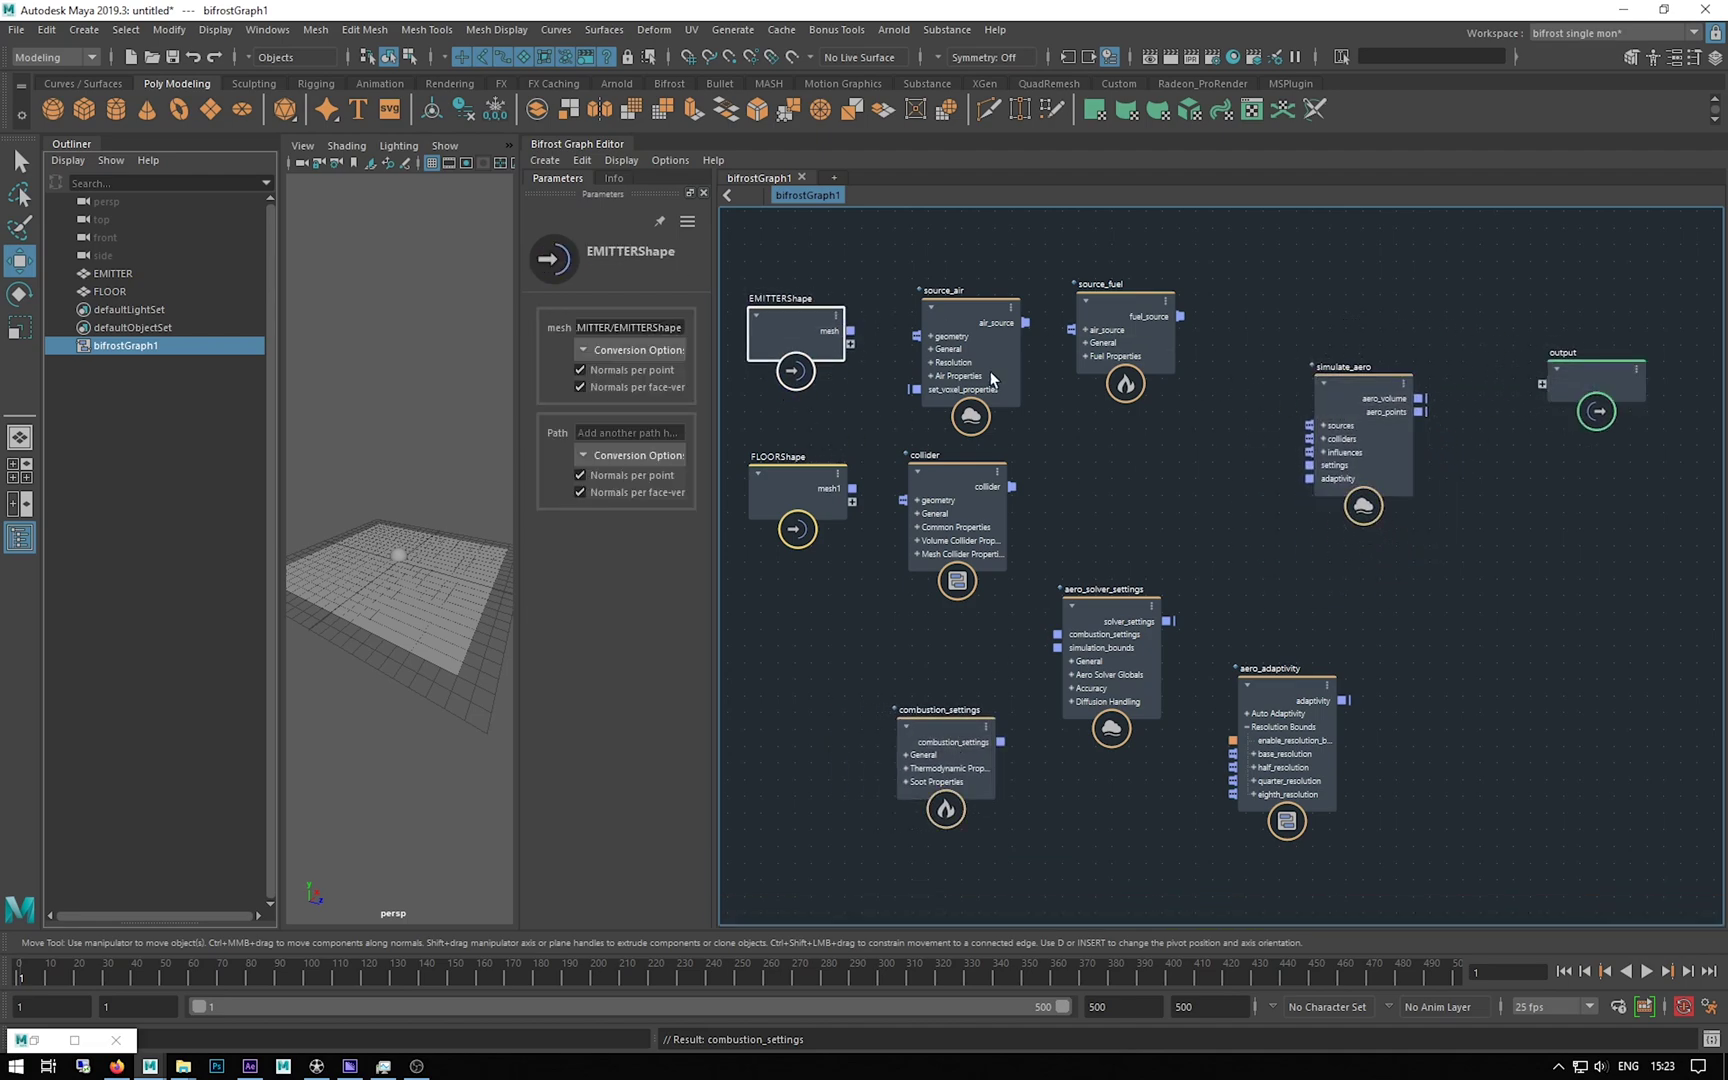
{"action": "left_click", "coordinate": [1120, 345]}
{"action": "left_click_drag", "start_coordinate": [1120, 345], "coordinate": [1180, 323]}
{"action": "left_click_drag", "start_coordinate": [956, 345], "coordinate": [927, 287]}
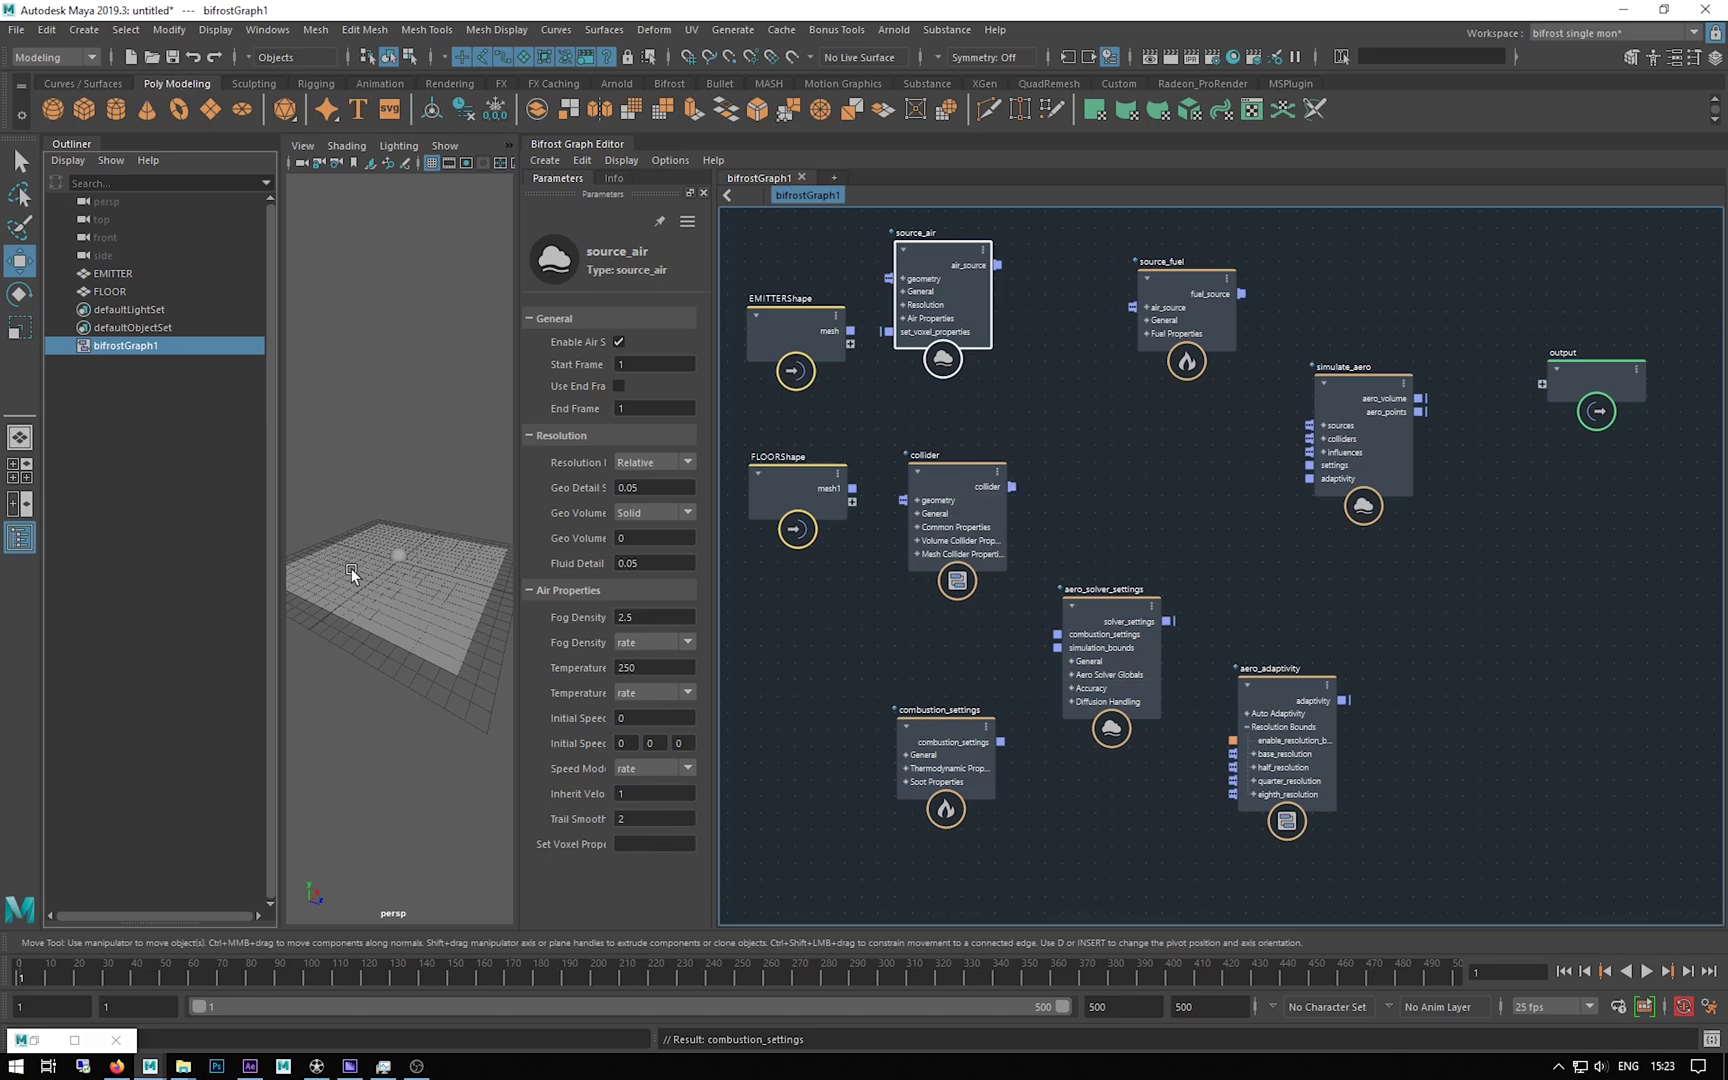
{"action": "left_click_drag", "start_coordinate": [1156, 278], "coordinate": [1121, 253]}
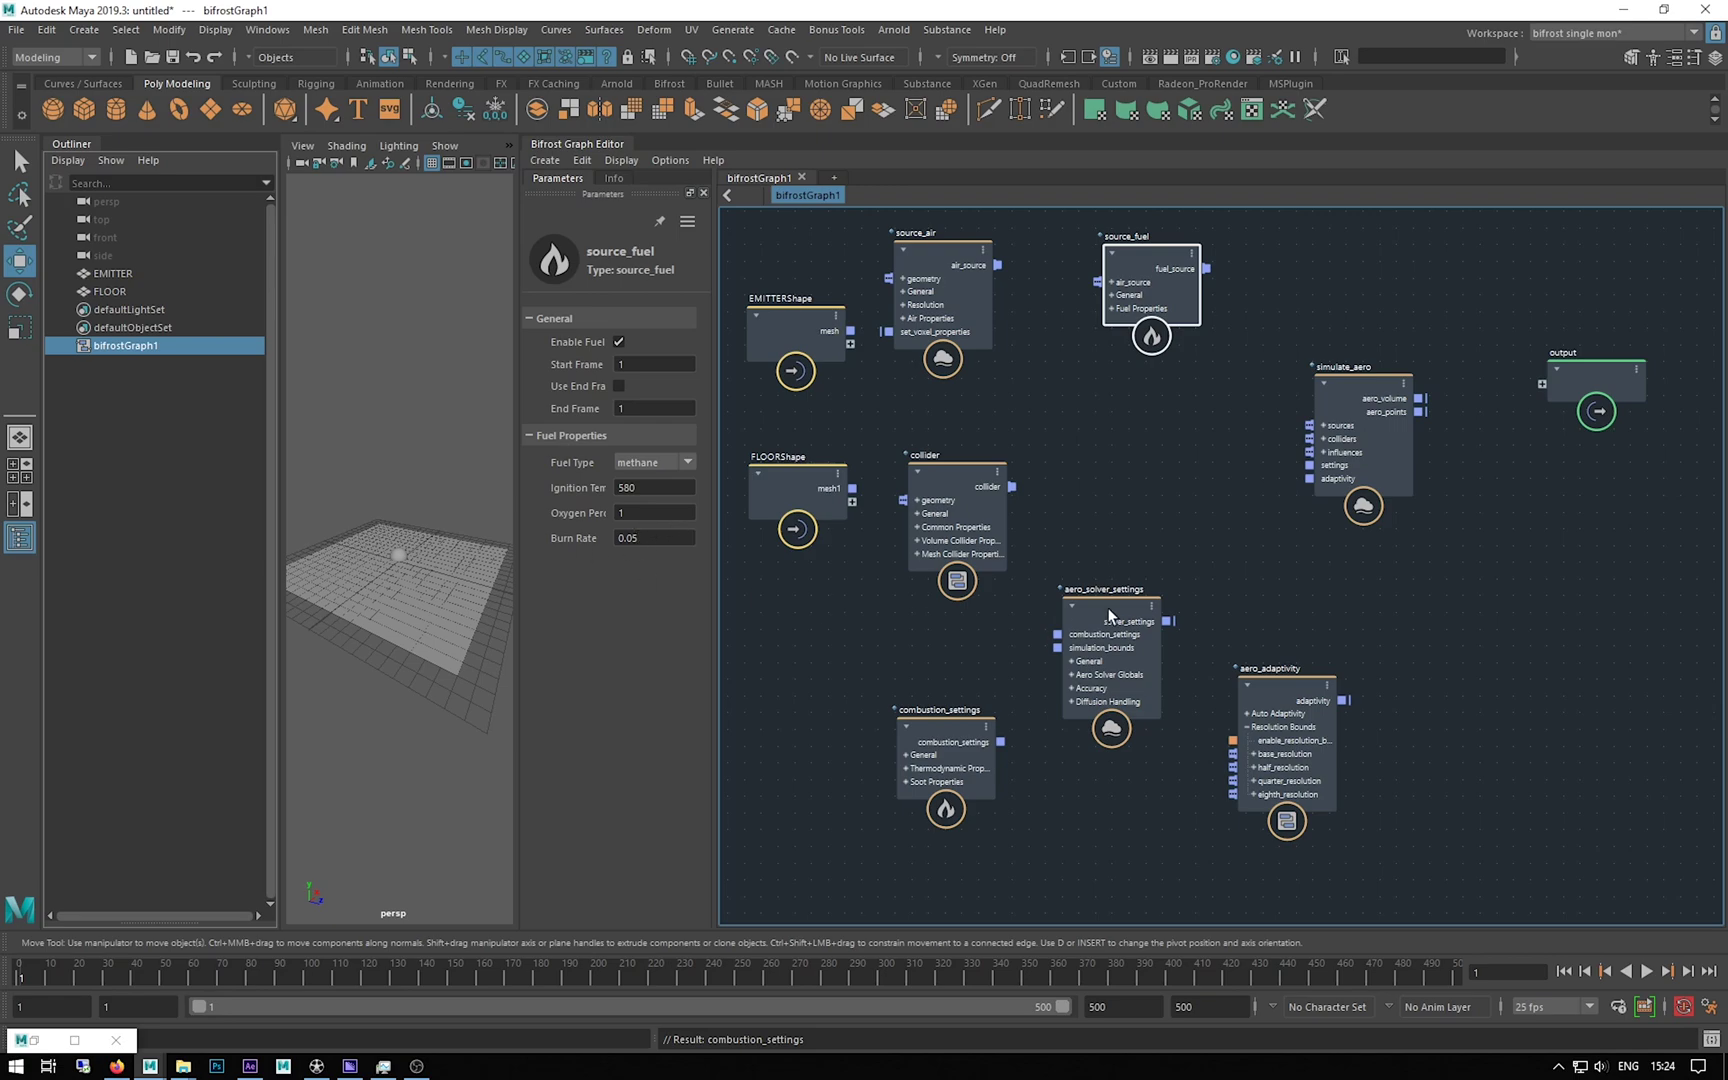
Step: Raise simulate_aero and aero_adaptivity, and place aero_solver_settings between source_fuel and aero_adaptivity
{"action": "left_click_drag", "start_coordinate": [1328, 462], "coordinate": [1360, 320]}
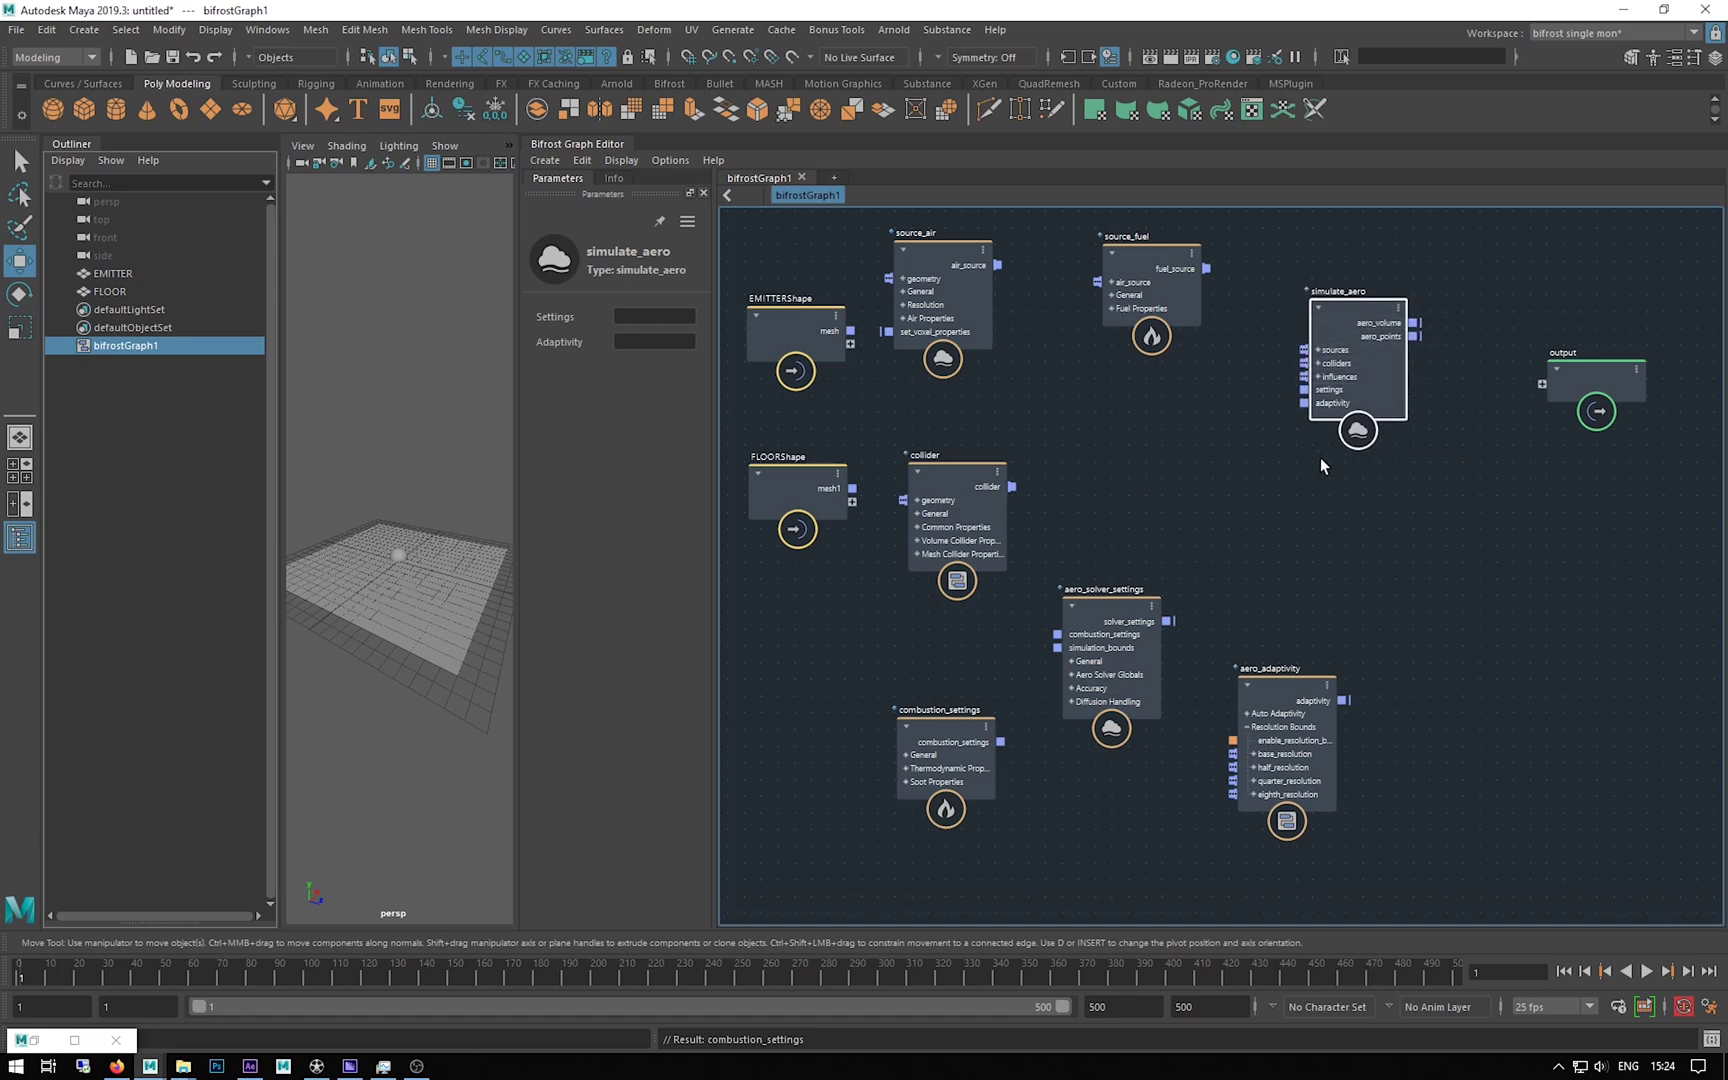
{"action": "left_click_drag", "start_coordinate": [1282, 703], "coordinate": [1282, 667]}
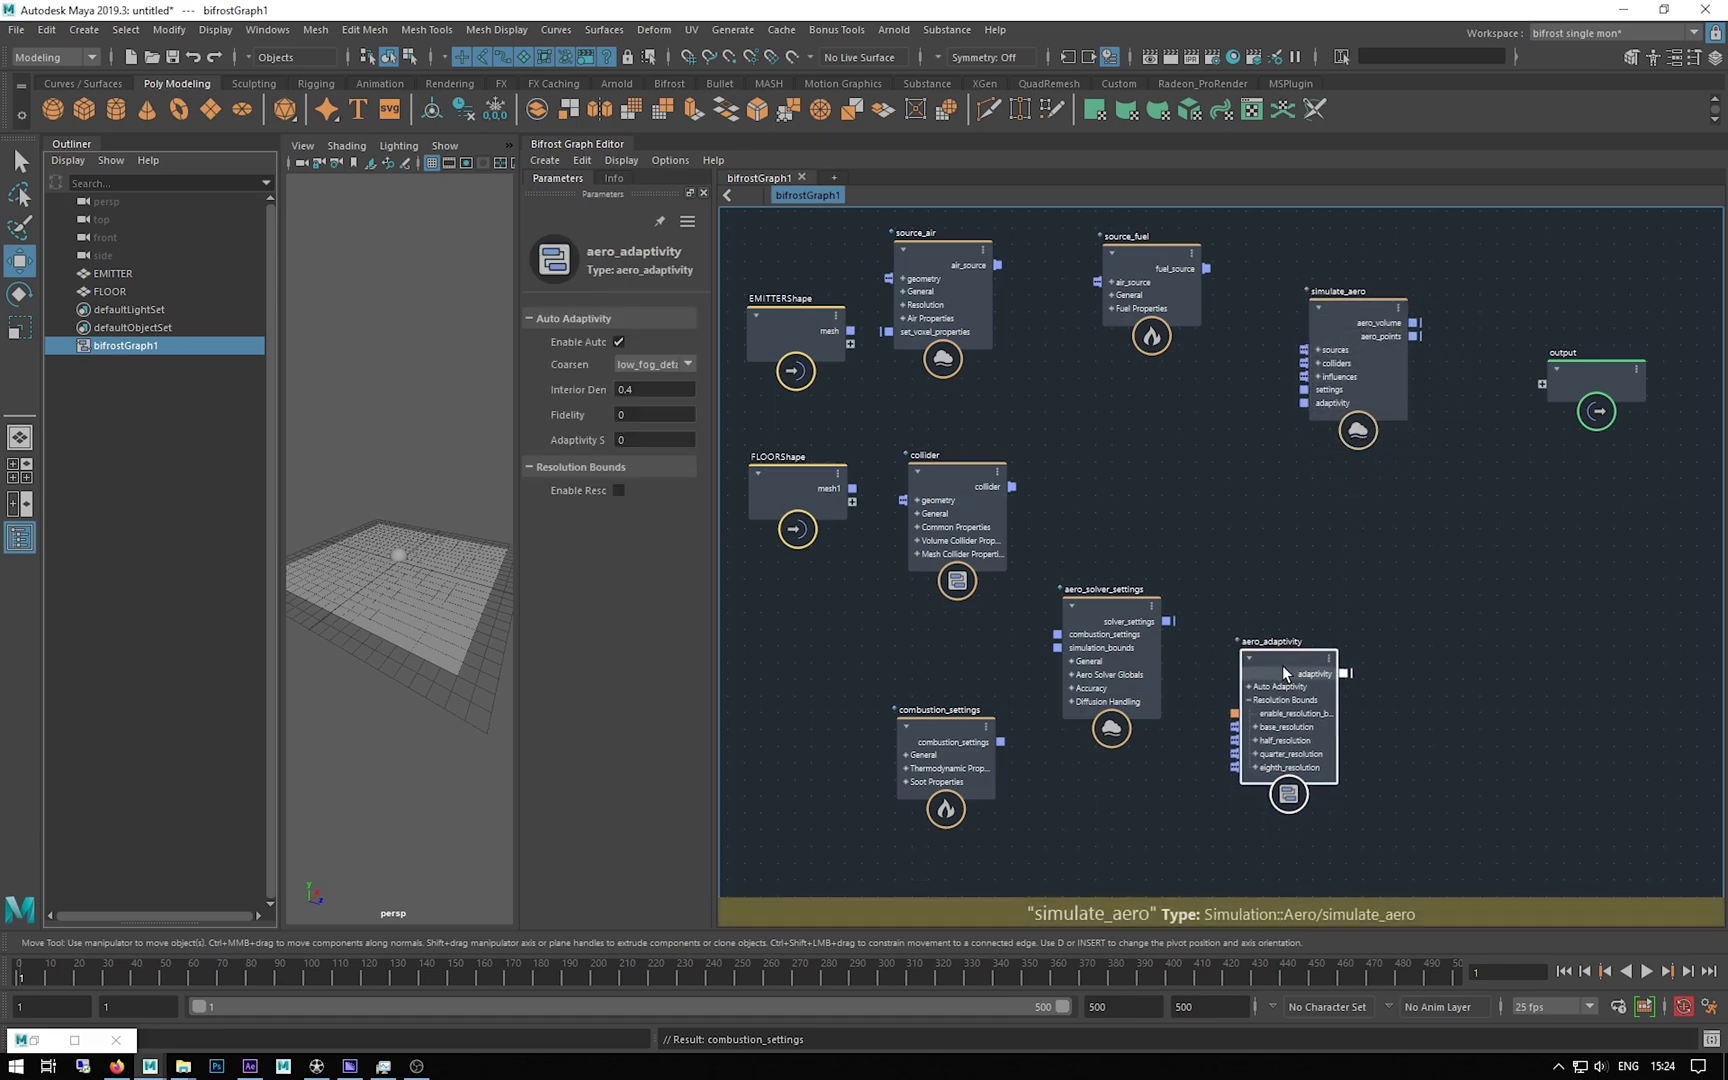
{"action": "left_click_drag", "start_coordinate": [1109, 627], "coordinate": [1195, 466]}
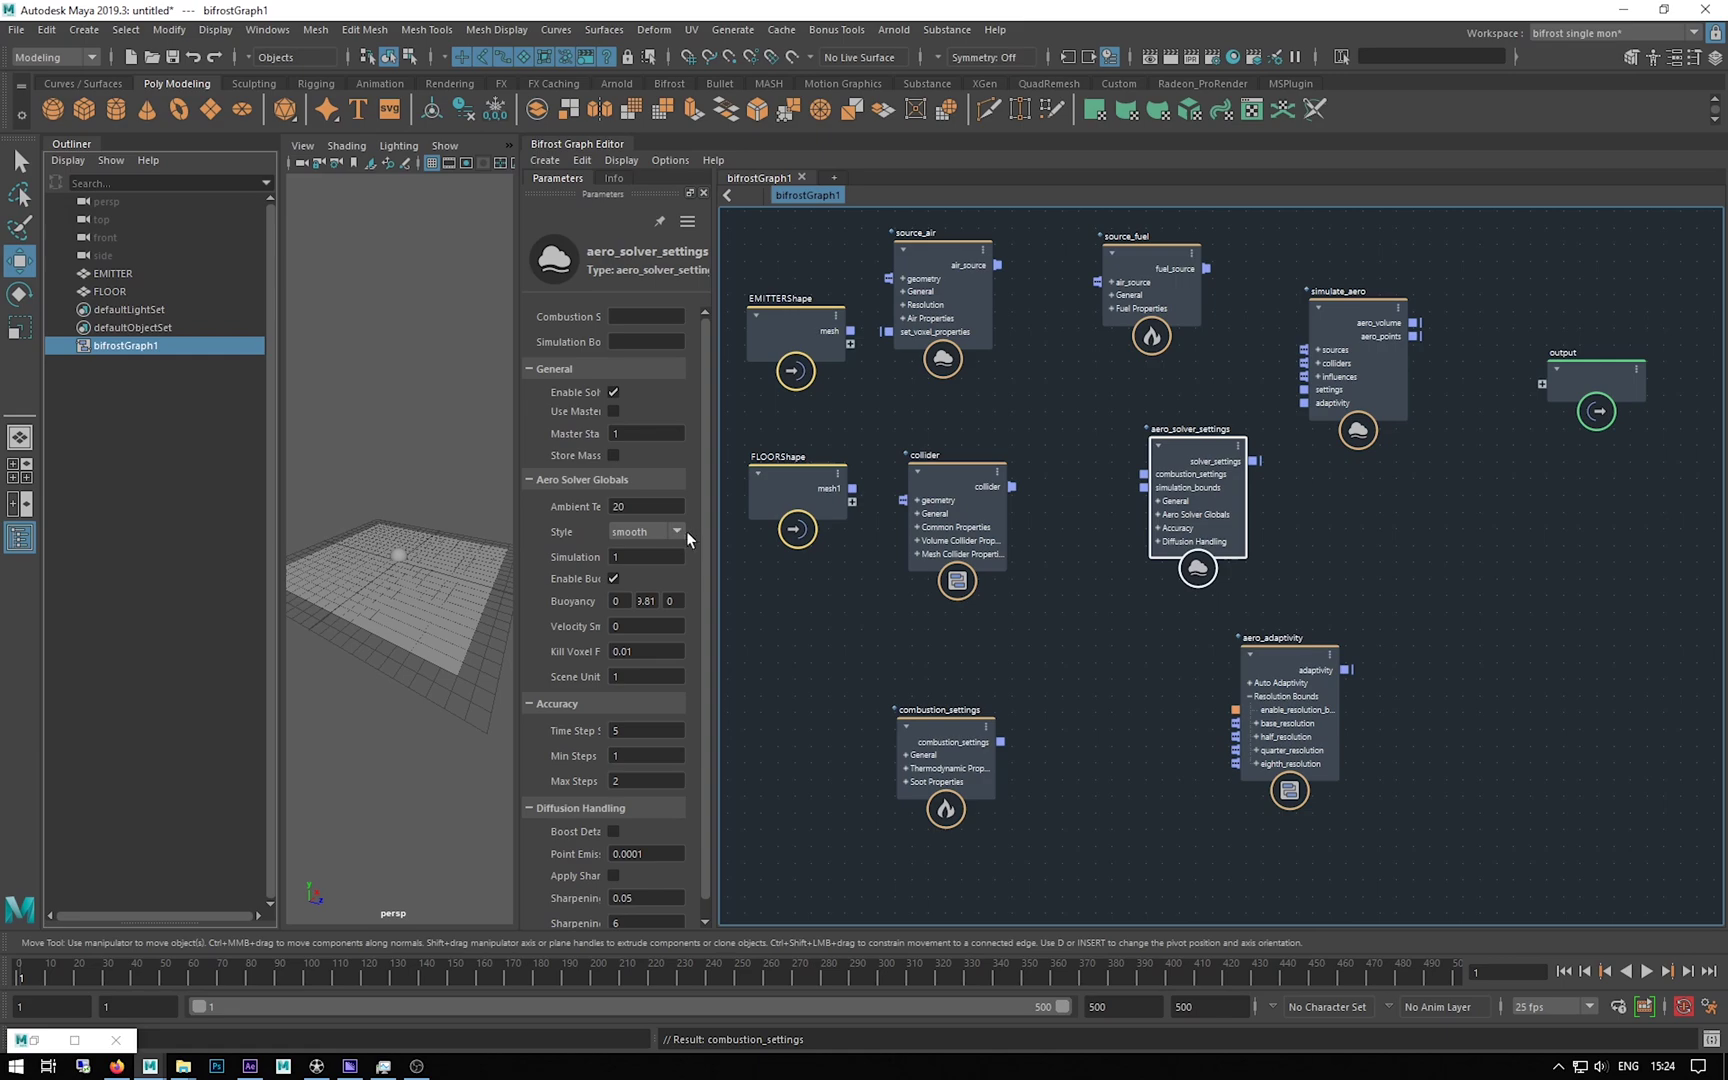
Step: Widen the node parameters area to fit the full labels, and move aero_adaptivity beneath aero_solver_settings
{"action": "left_click_drag", "start_coordinate": [716, 533], "coordinate": [905, 529]}
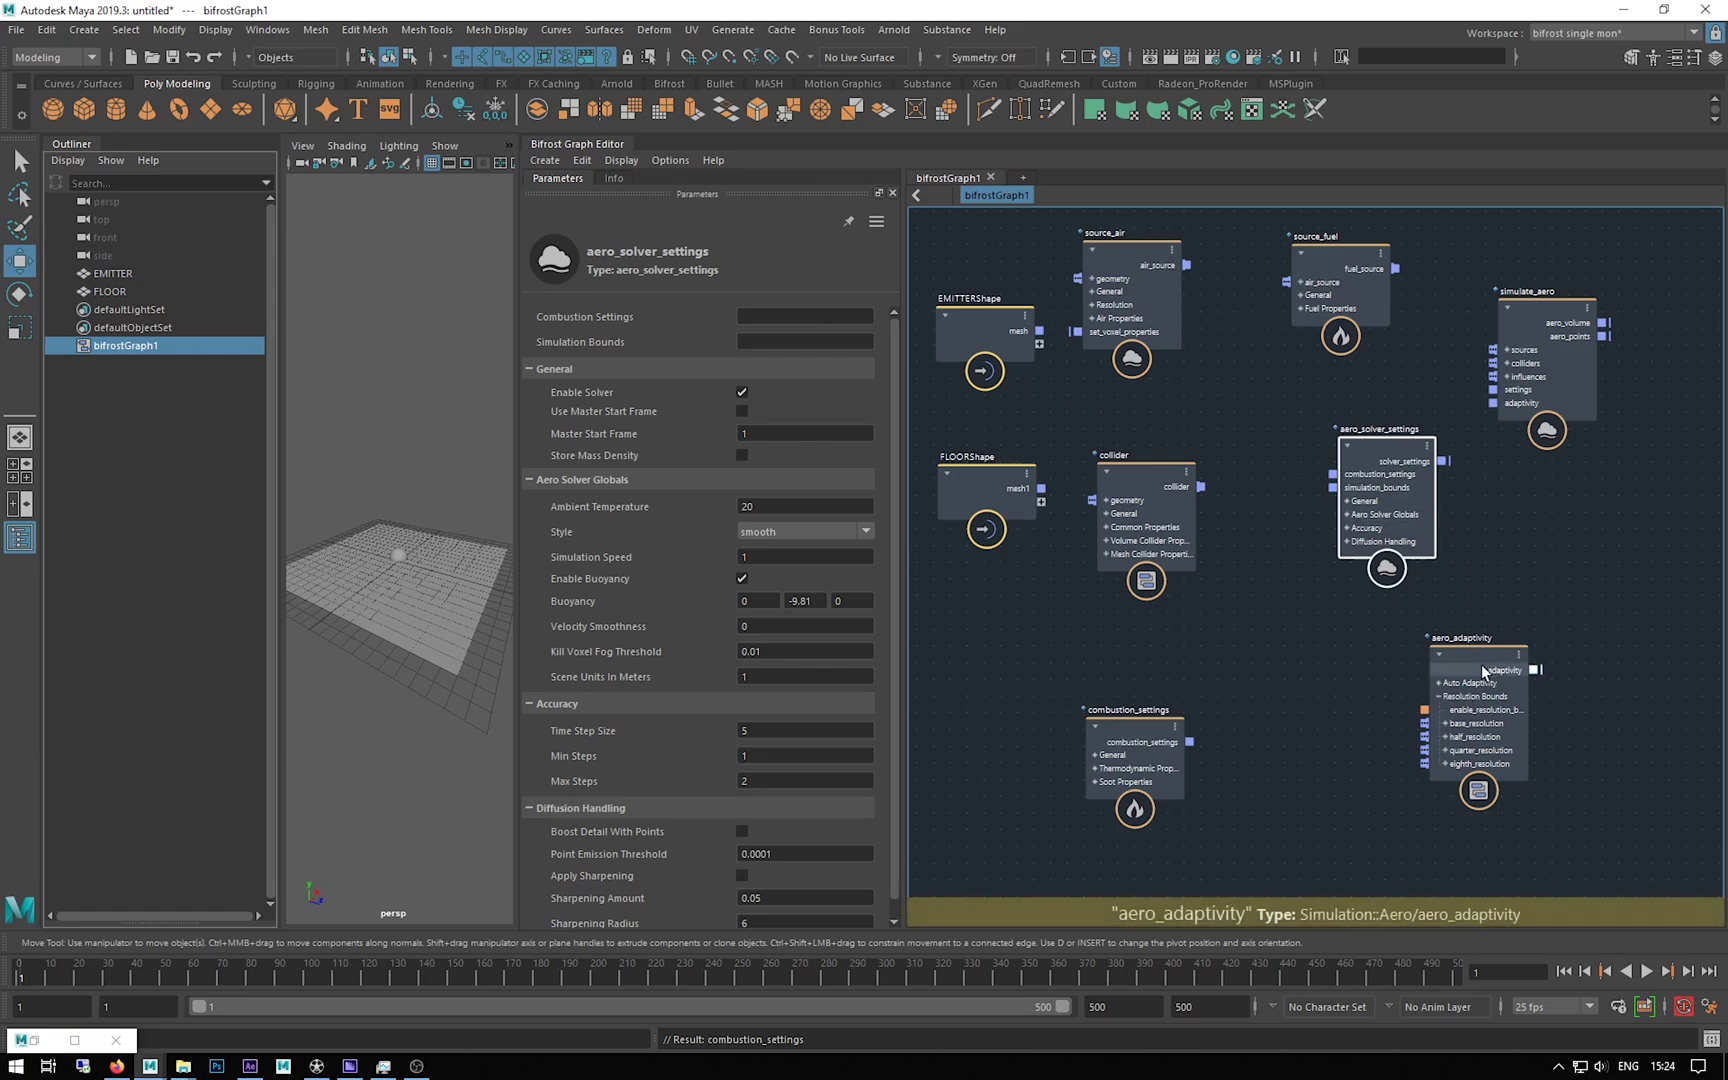
{"action": "left_click_drag", "start_coordinate": [1481, 664], "coordinate": [1458, 677]}
{"action": "left_click", "coordinate": [1135, 486]}
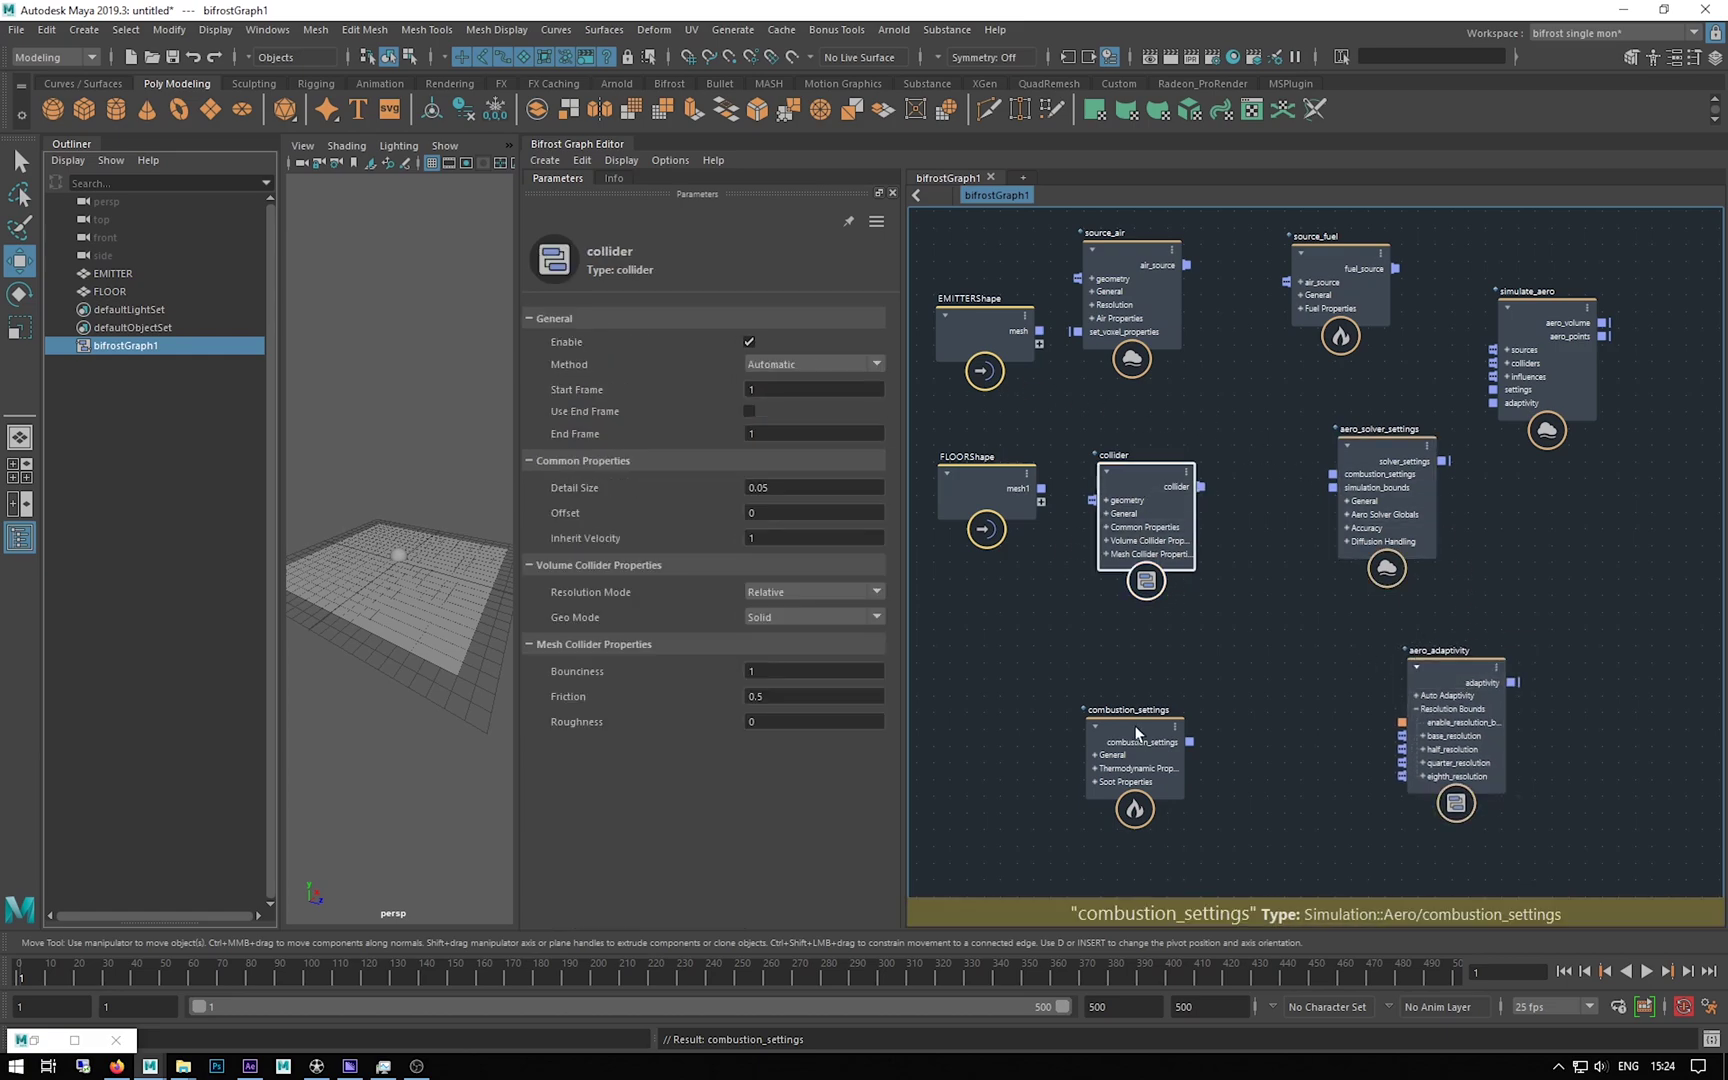
{"action": "left_click", "coordinate": [1126, 722]}
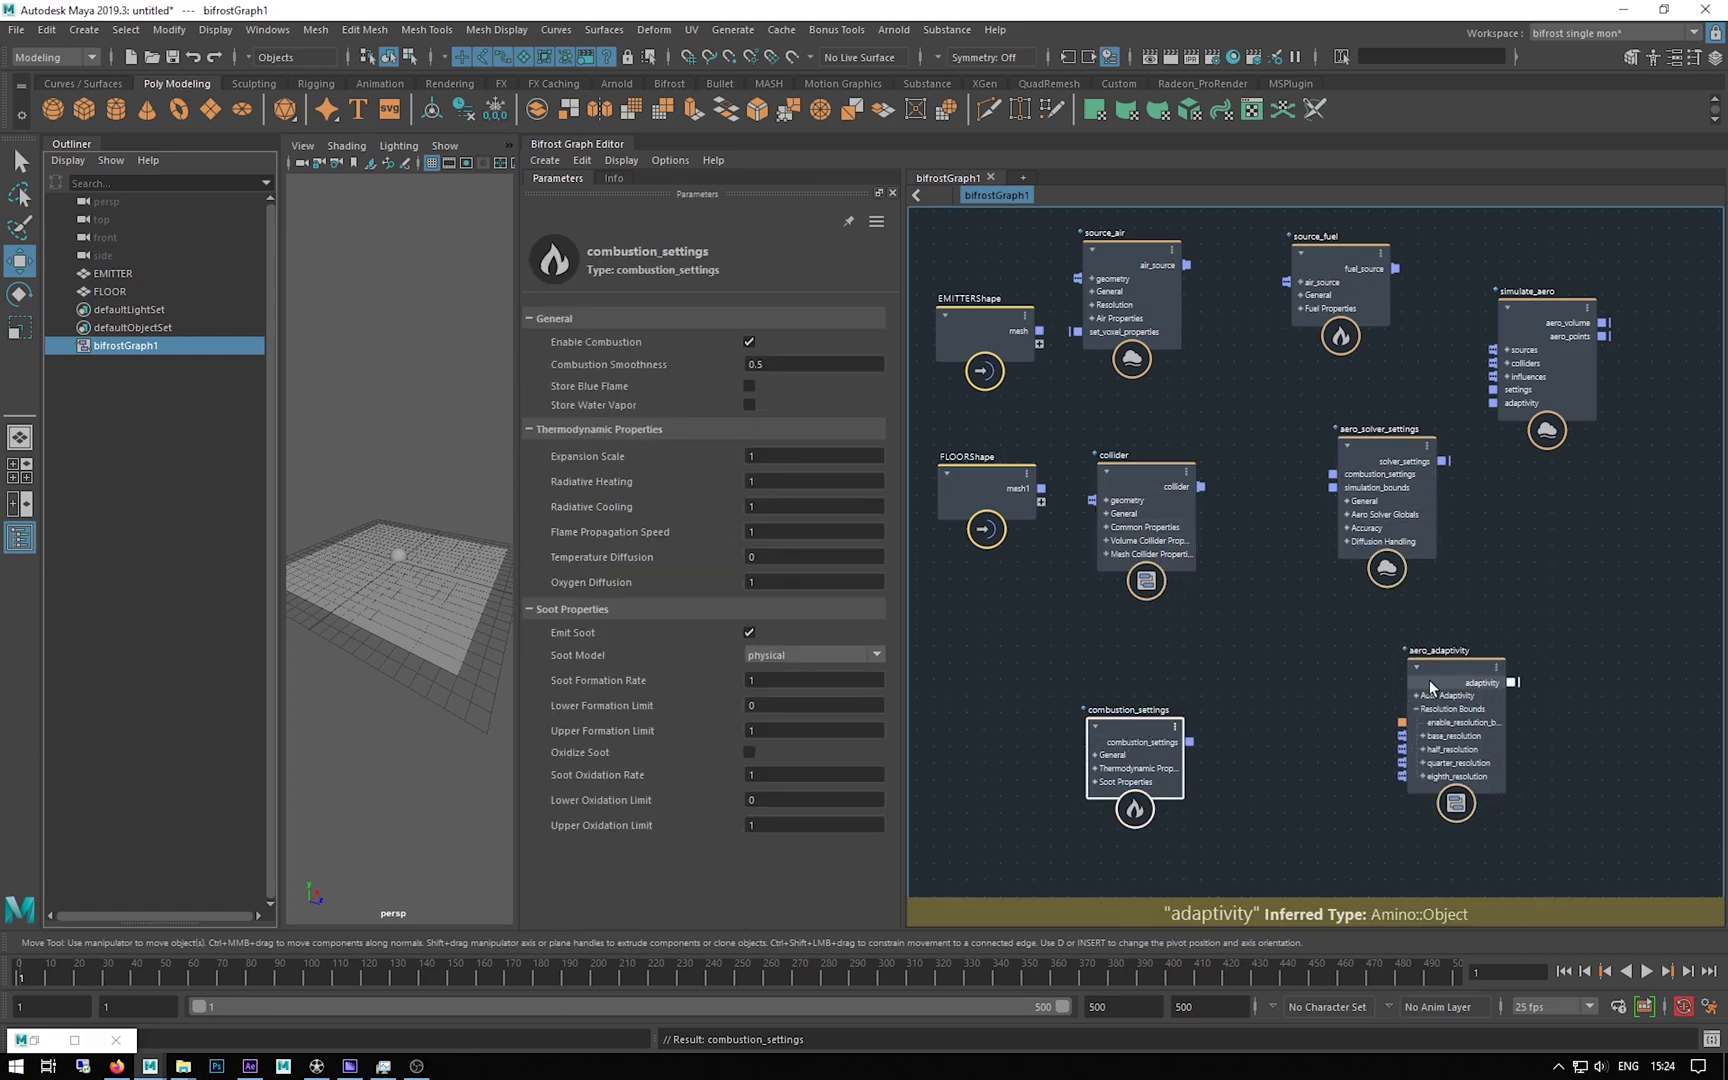
{"action": "left_click", "coordinate": [1451, 674]}
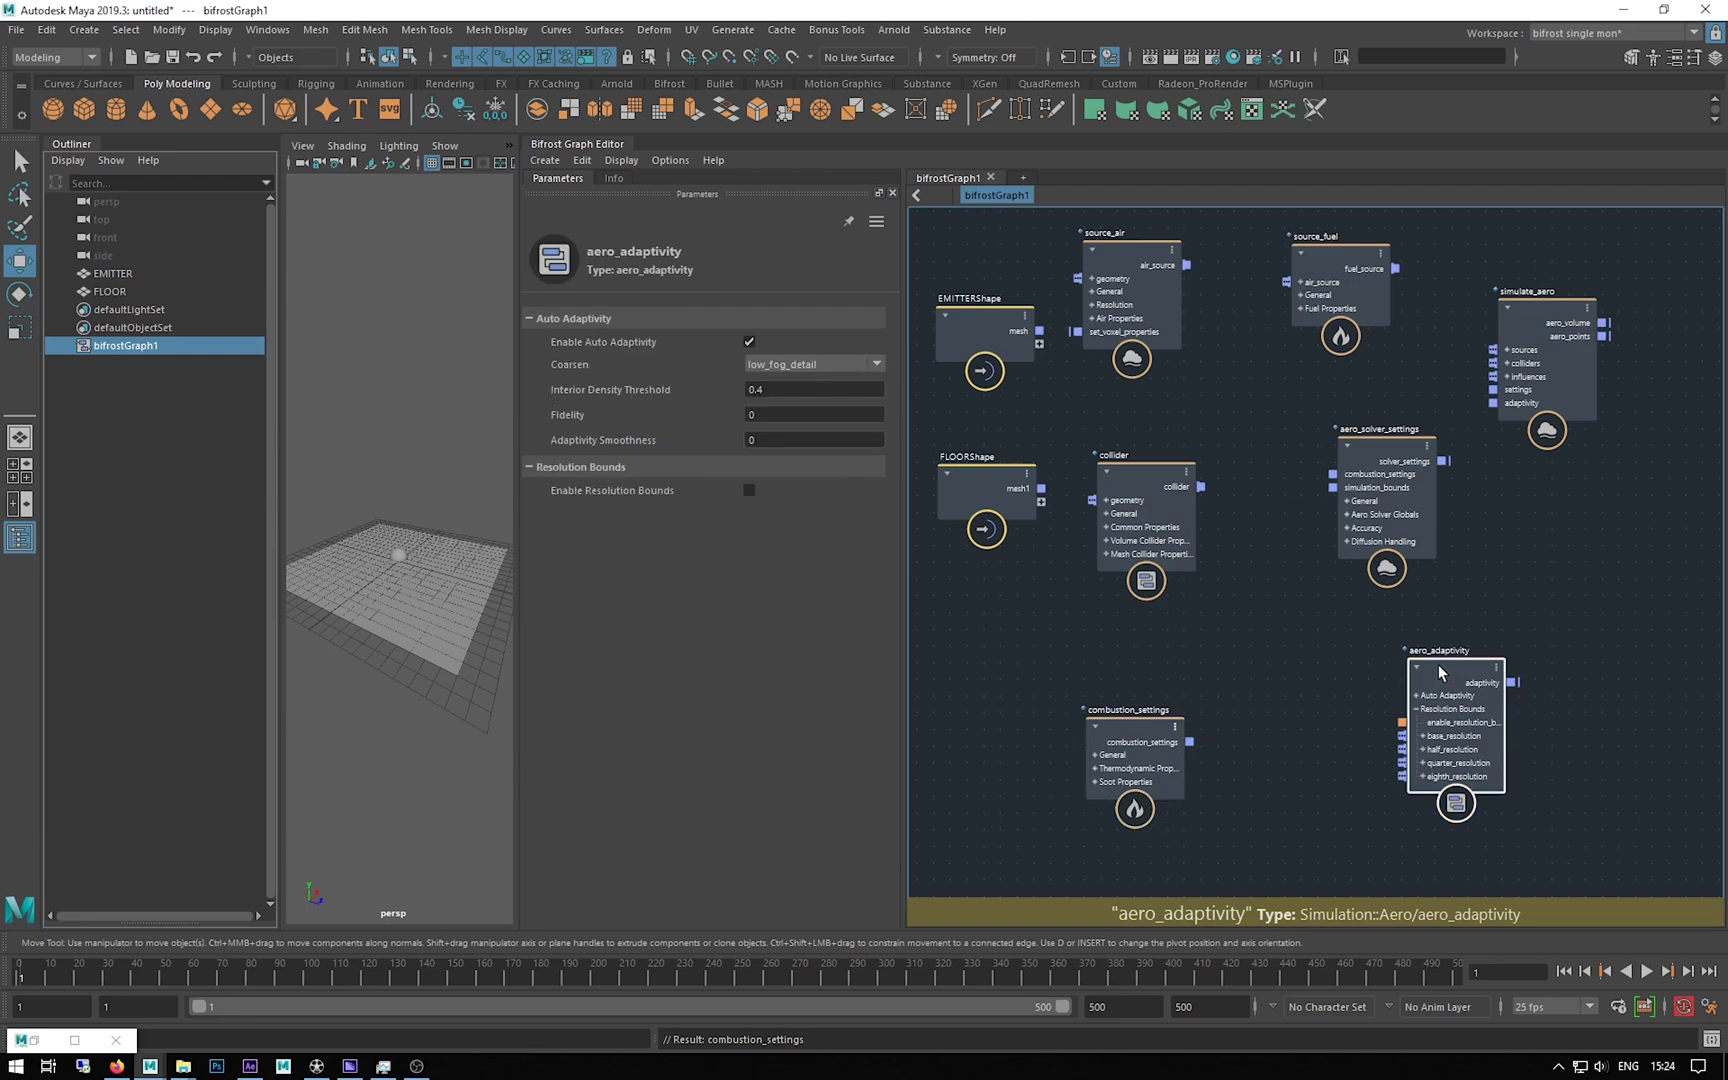
{"action": "left_click_drag", "start_coordinate": [1438, 664], "coordinate": [1336, 643]}
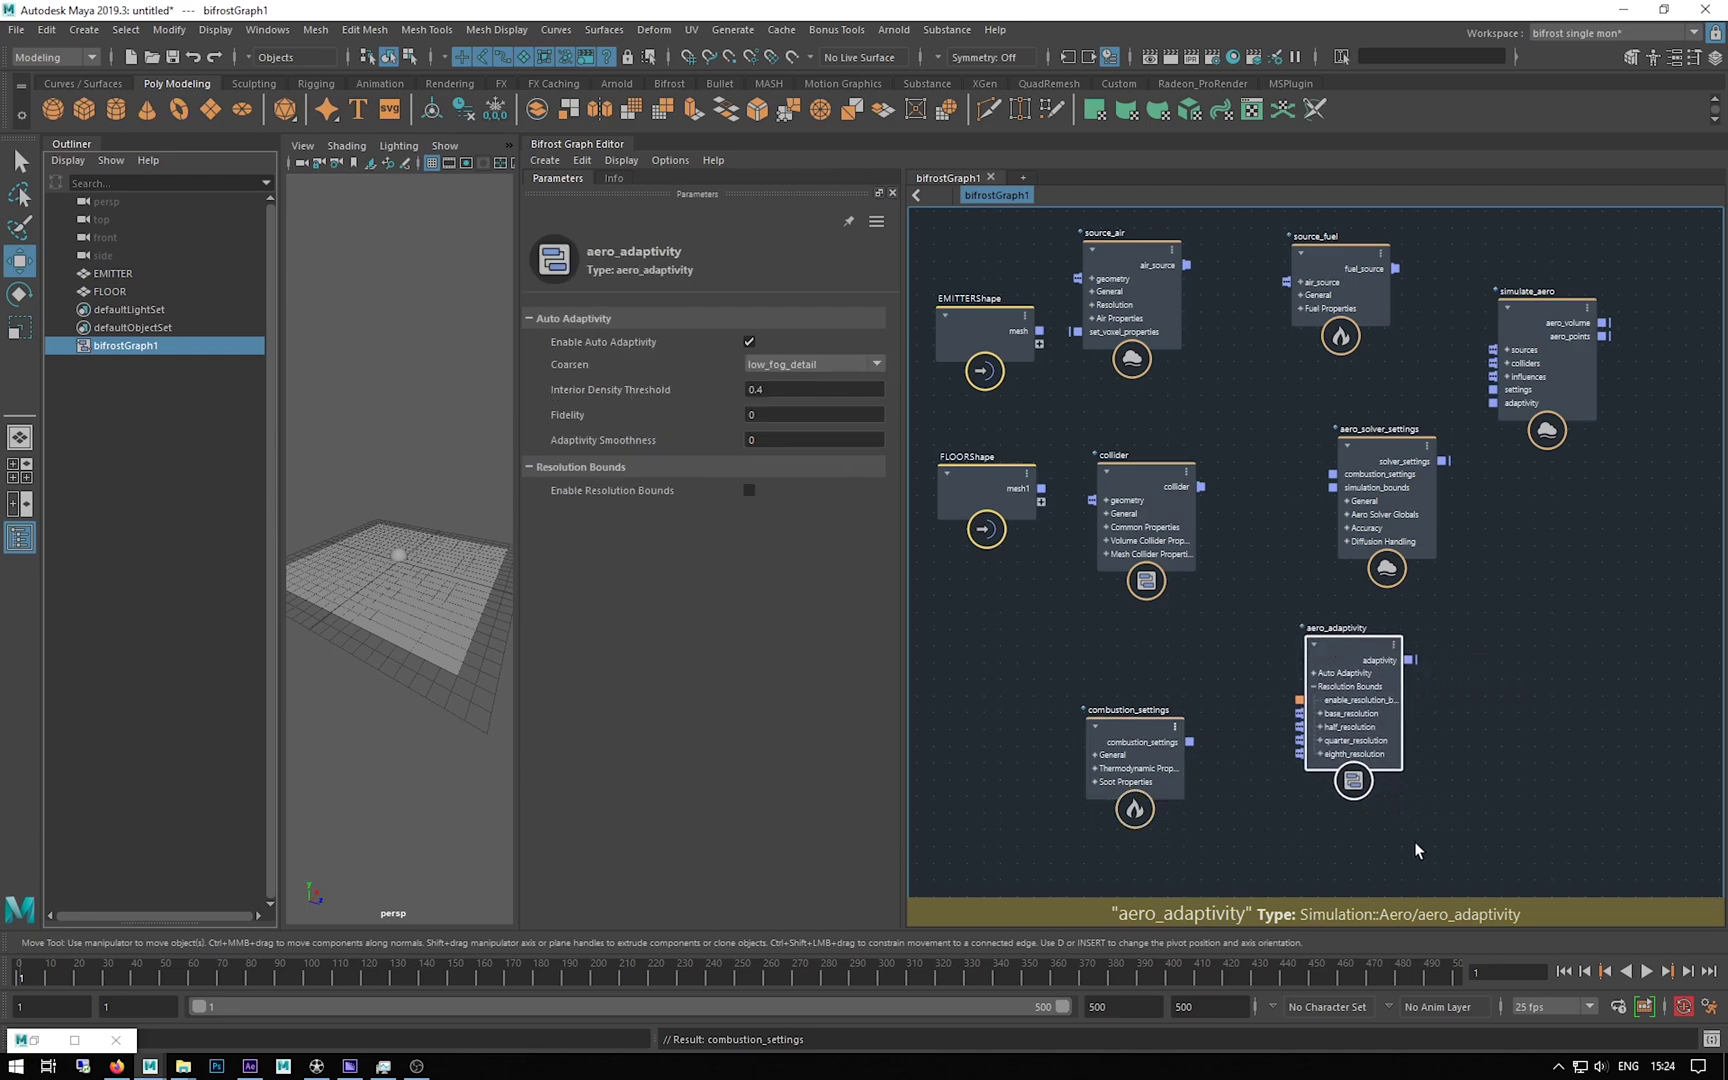
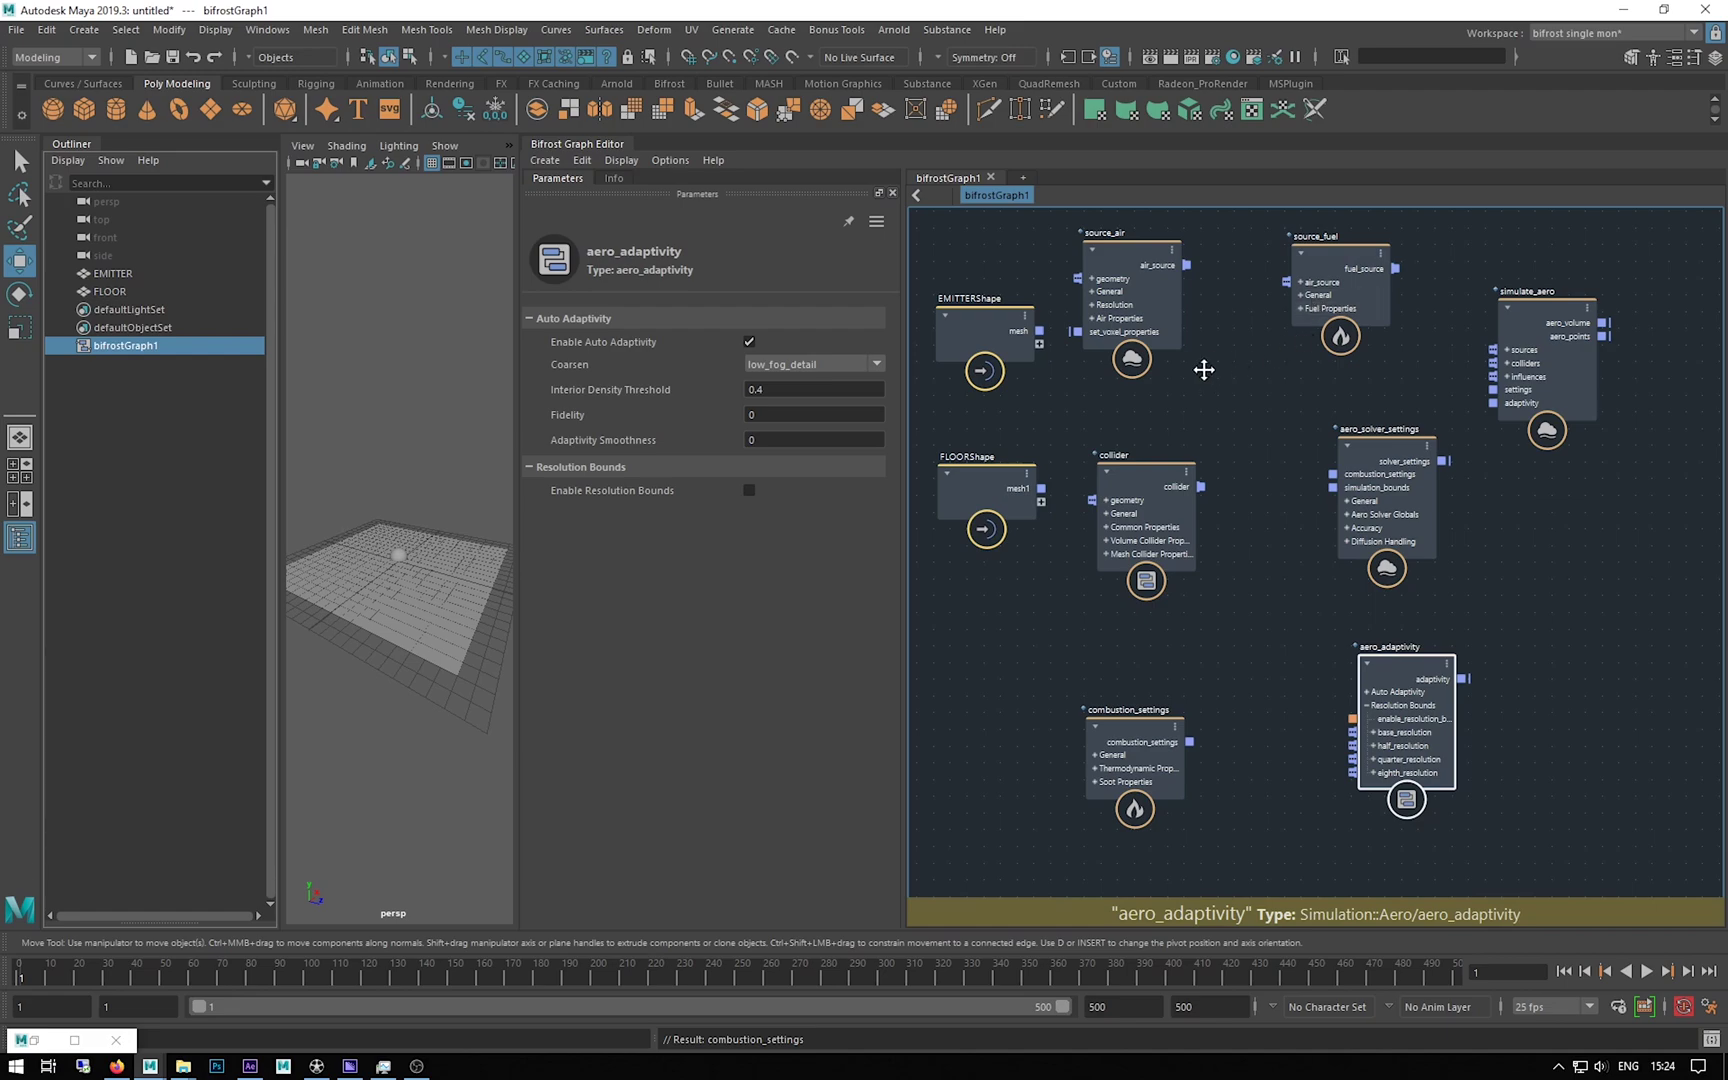
Step: Connect EMITTERShape's mesh output to source_air's geometry, and source_air's air_source output to source_fuel's air_source input
{"action": "middle_click_drag", "start_coordinate": [1205, 366], "coordinate": [1262, 447]}
{"action": "left_click_drag", "start_coordinate": [1025, 392], "coordinate": [966, 356]}
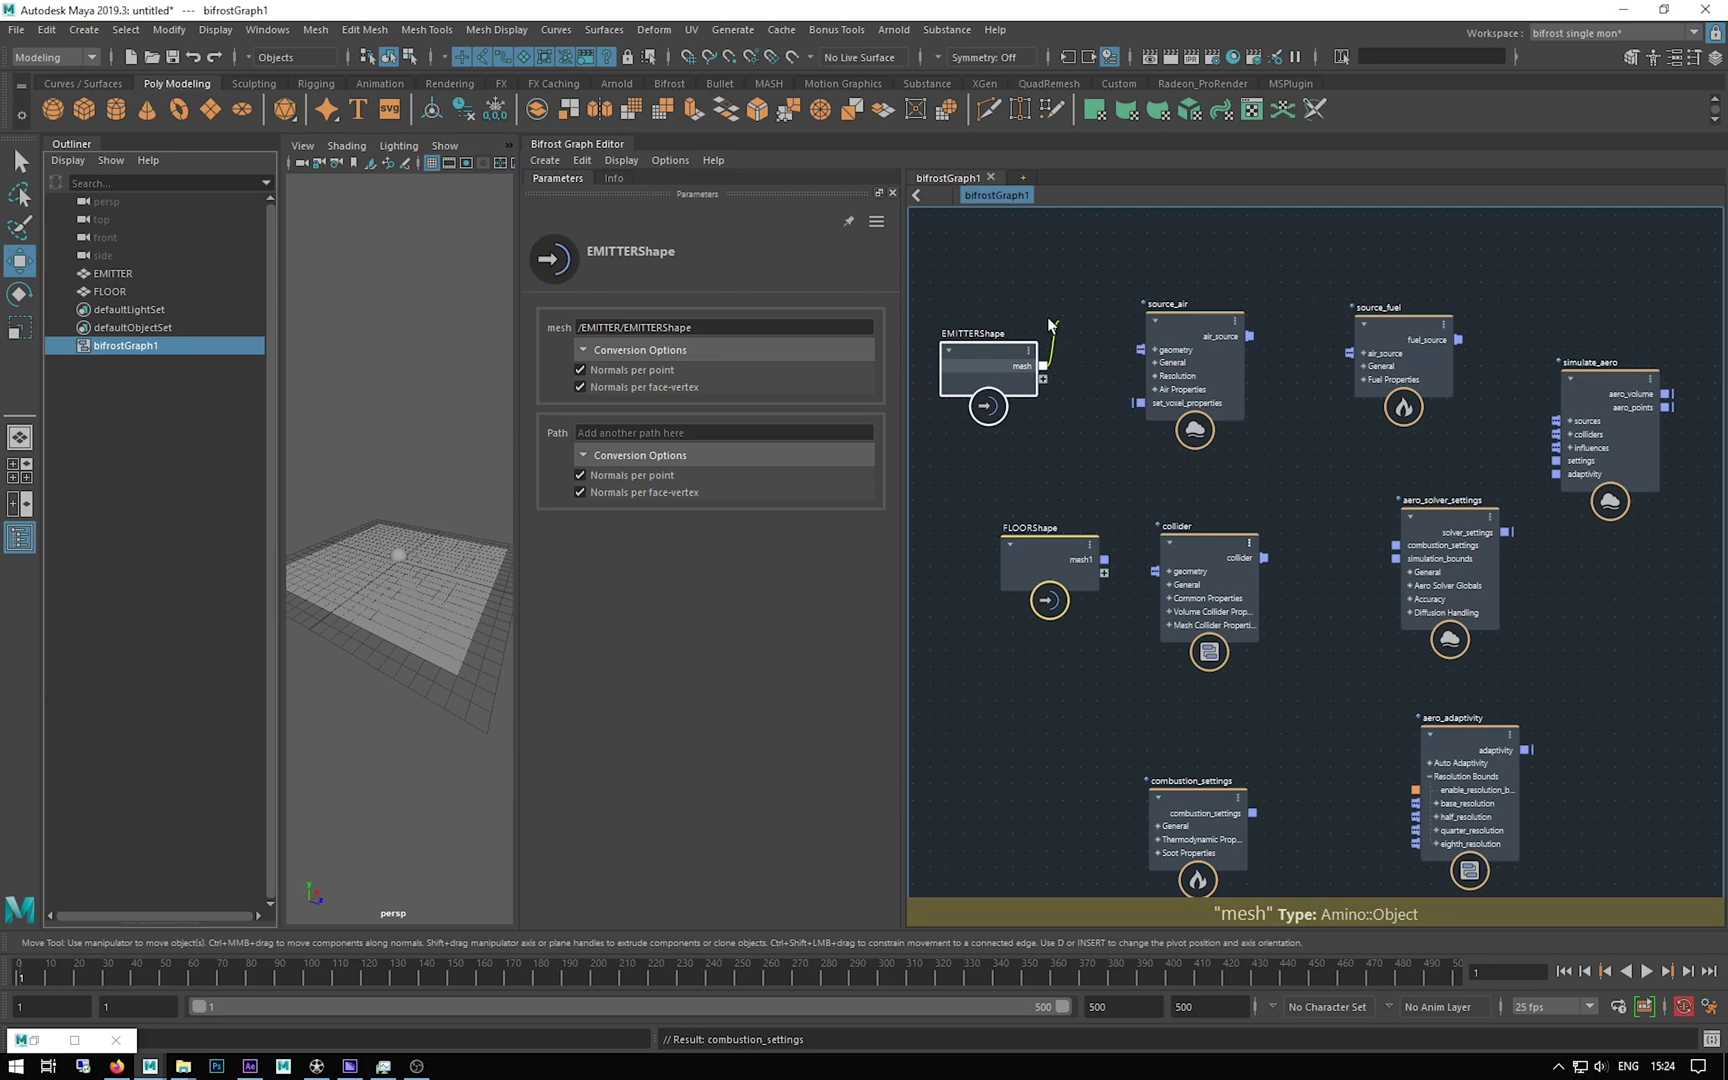
{"action": "left_click_drag", "start_coordinate": [1048, 317], "coordinate": [1158, 352]}
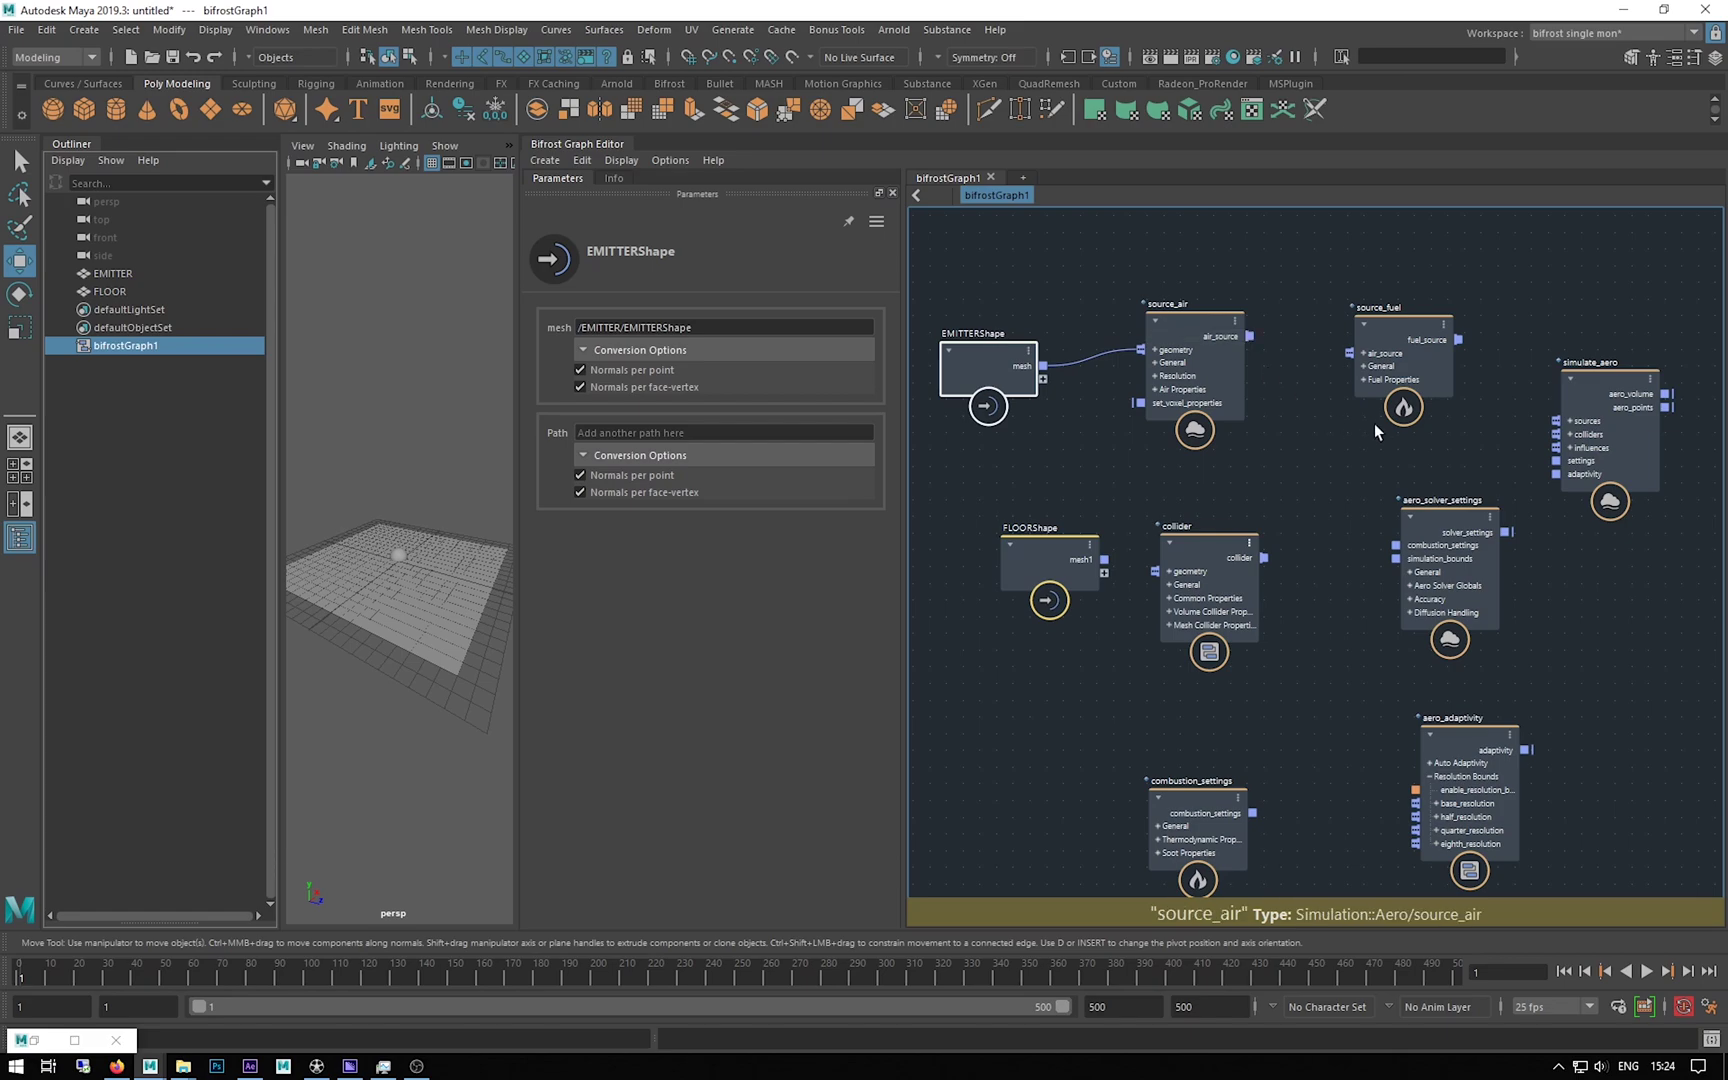
{"action": "scroll", "coordinate": [1250, 350], "scroll_direction": "up", "scroll_amount": 4}
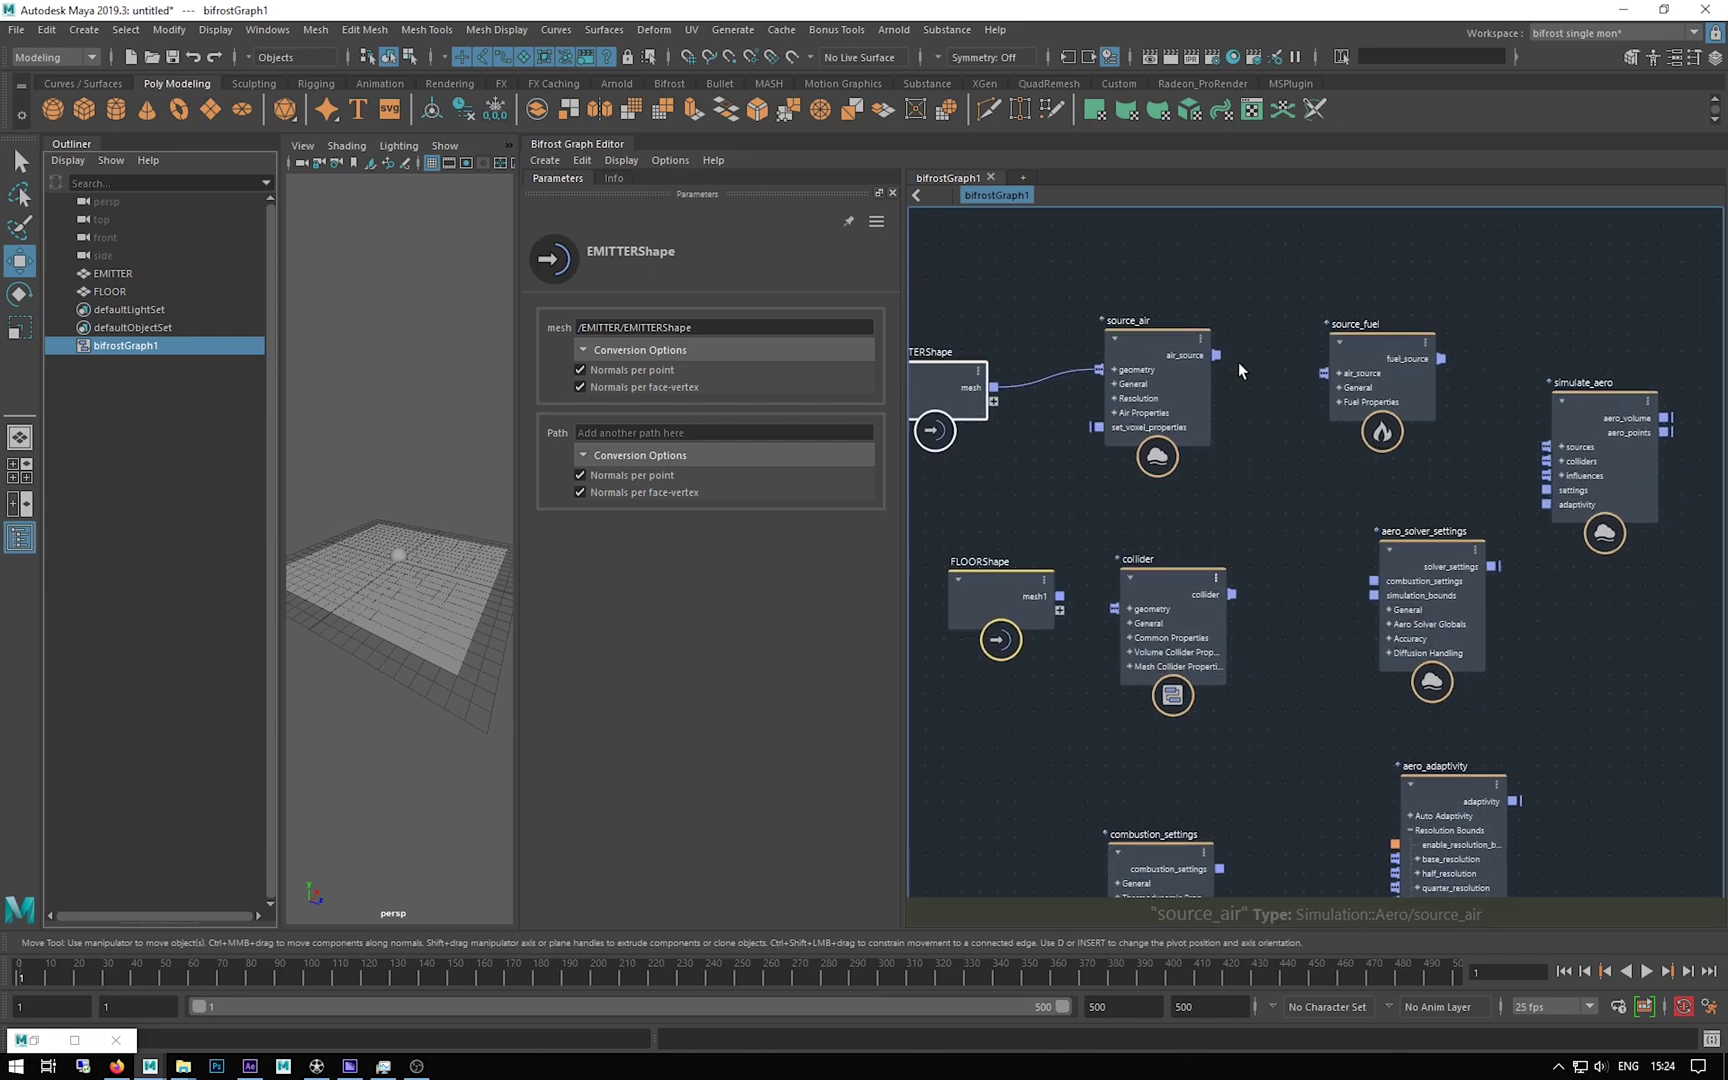
{"action": "left_click_drag", "start_coordinate": [1322, 376], "coordinate": [1350, 375]}
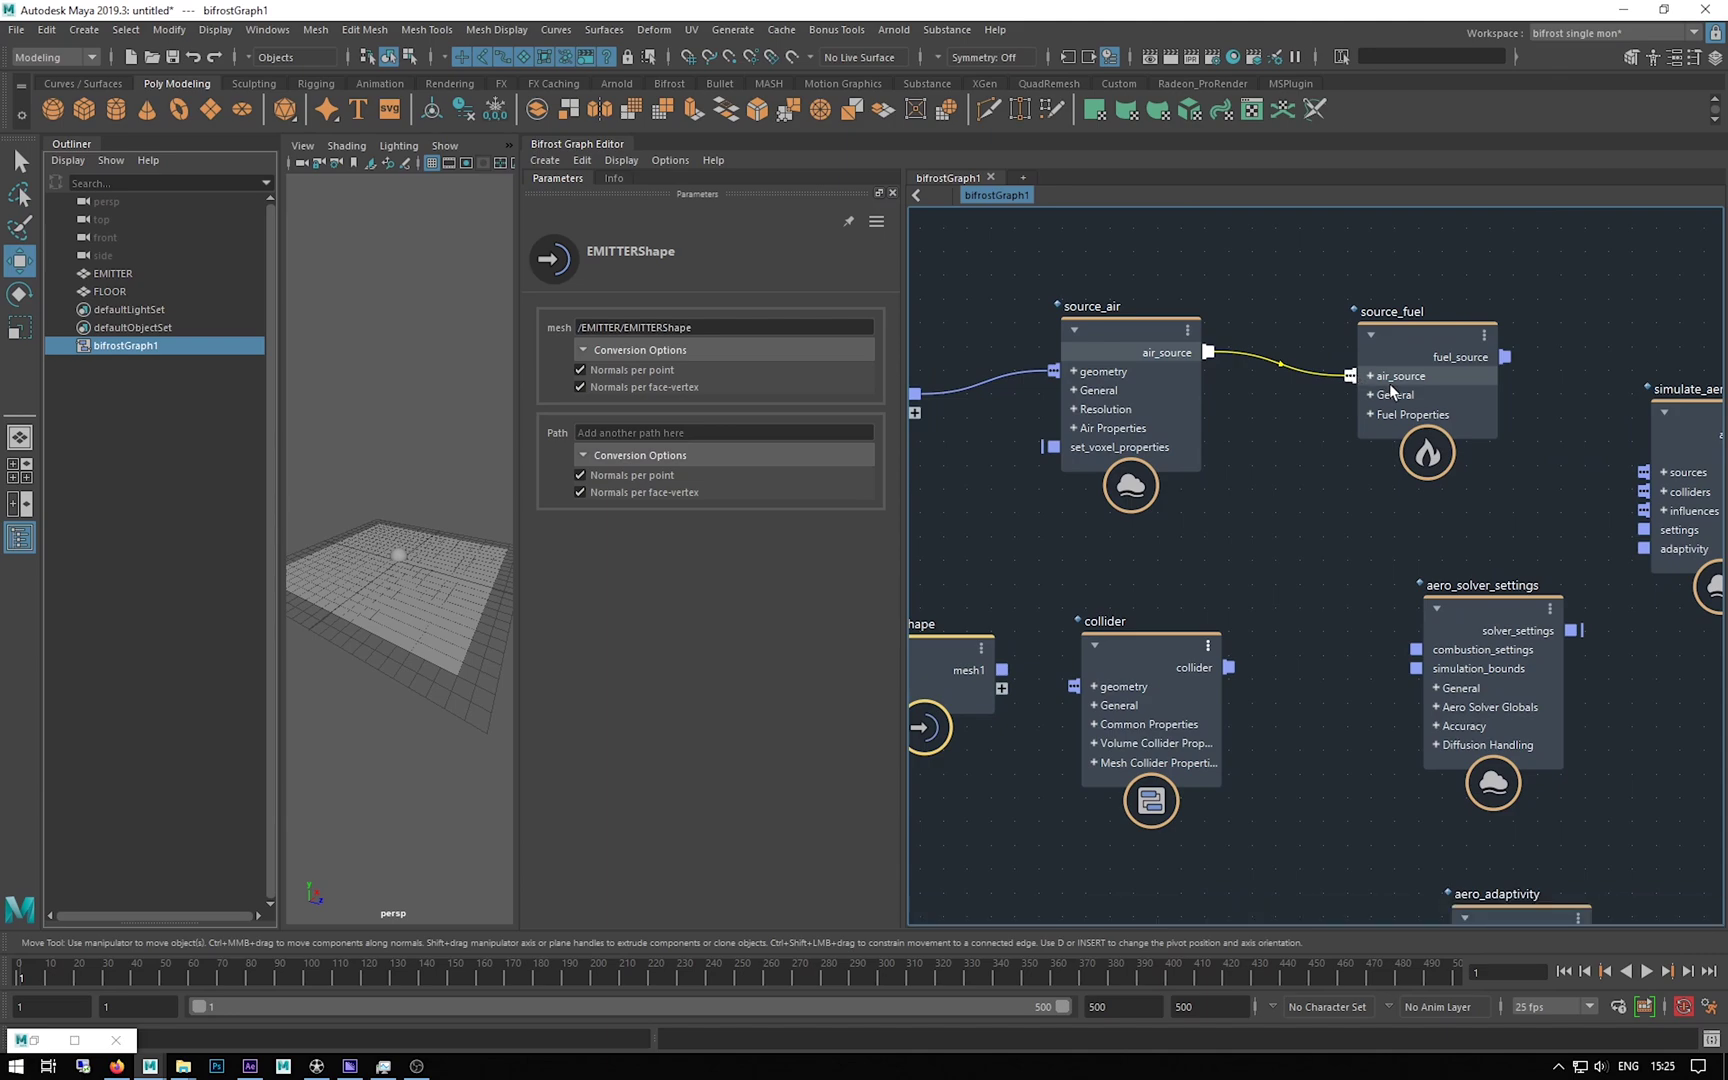
Step: Connect source_fuel's fuel_source output to the sources input of simulate_aero
{"action": "middle_click_drag", "start_coordinate": [1281, 421], "coordinate": [1084, 378]}
{"action": "left_click", "coordinate": [1500, 386]}
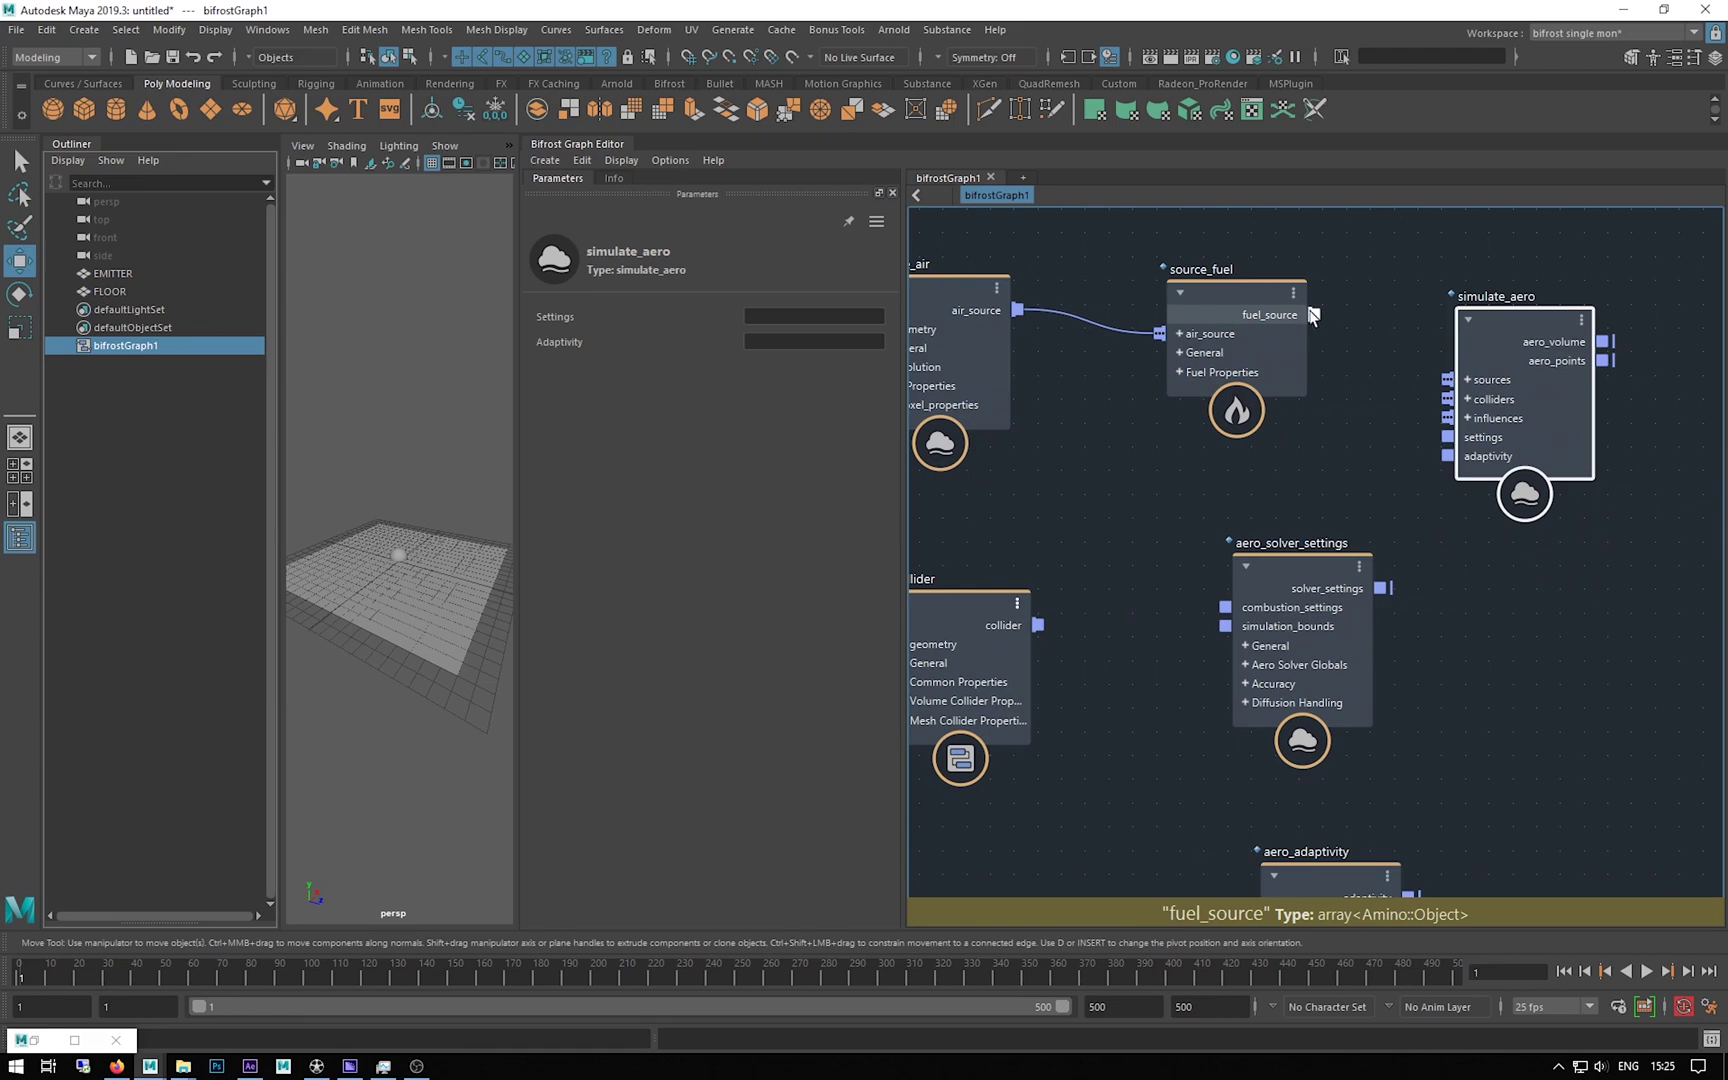
{"action": "left_click_drag", "start_coordinate": [1416, 368], "coordinate": [1494, 314]}
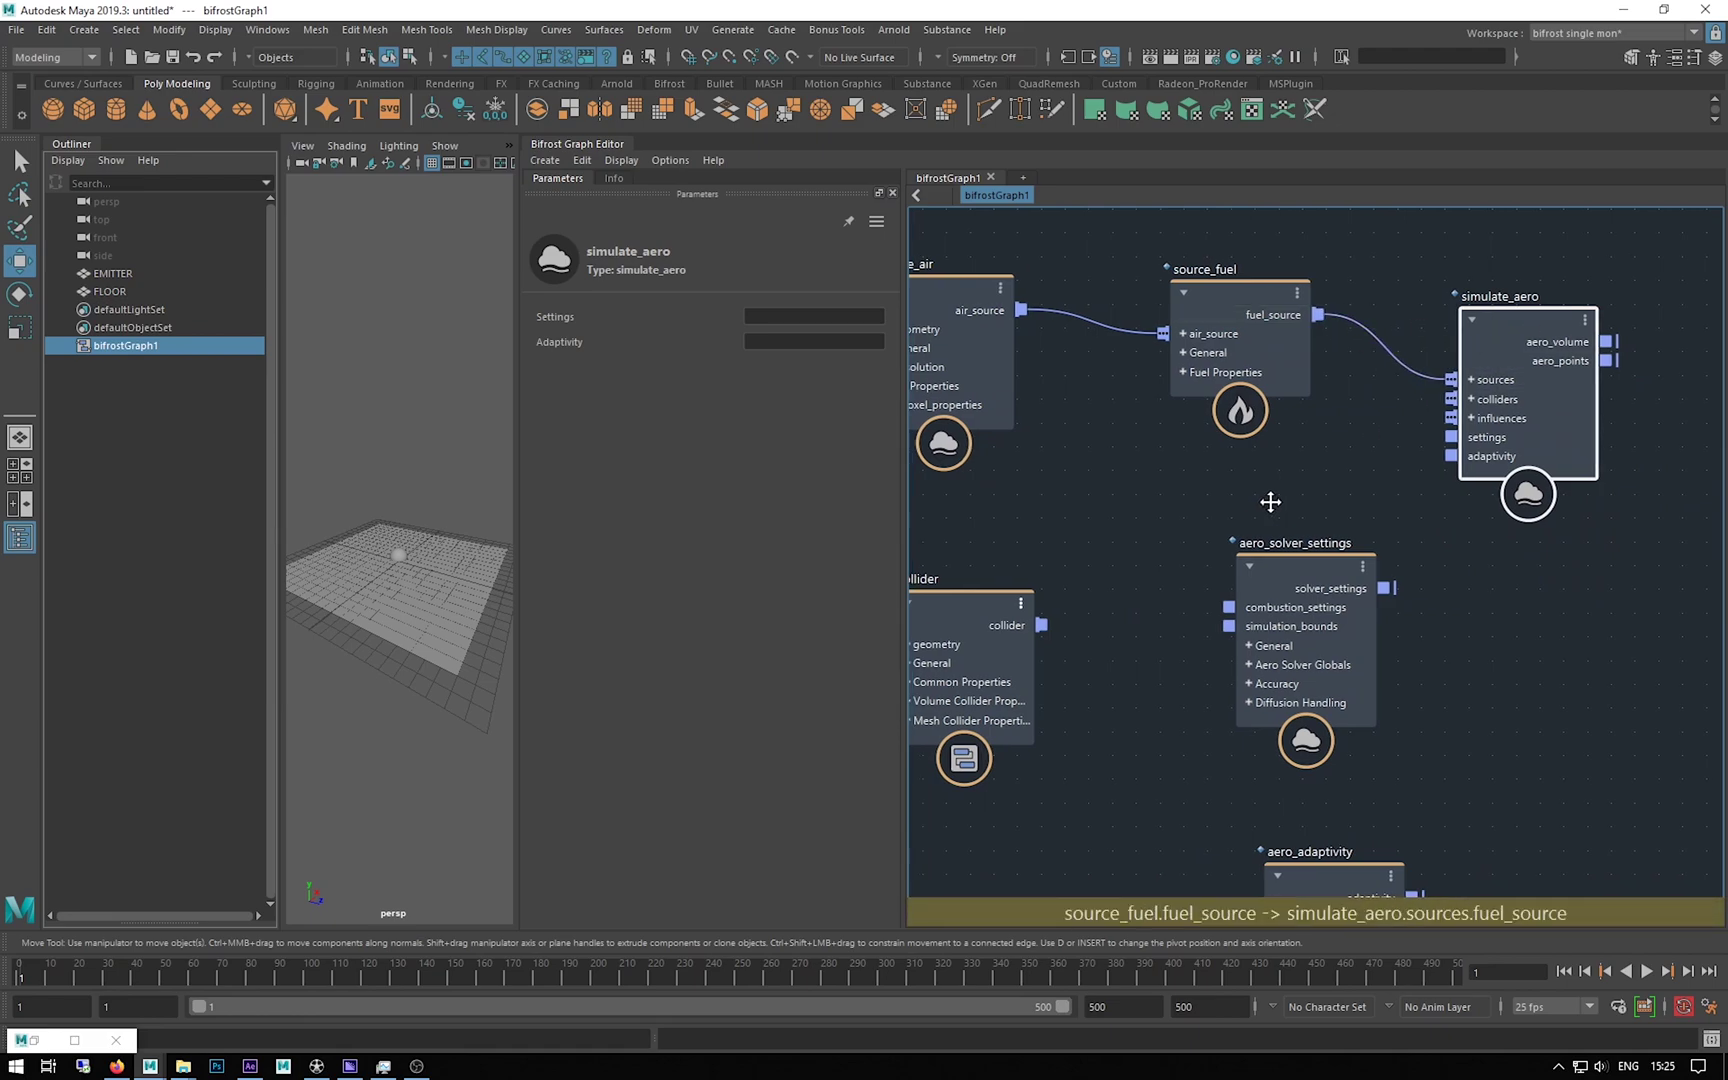
Step: Connect the solver_settings output of aero_solver_settings to the settings input of simulate_aero
{"action": "middle_click_drag", "start_coordinate": [1273, 501], "coordinate": [1384, 460]}
{"action": "scroll", "coordinate": [1359, 447], "scroll_direction": "down", "scroll_amount": 3}
{"action": "left_click_drag", "start_coordinate": [1409, 506], "coordinate": [1546, 411]}
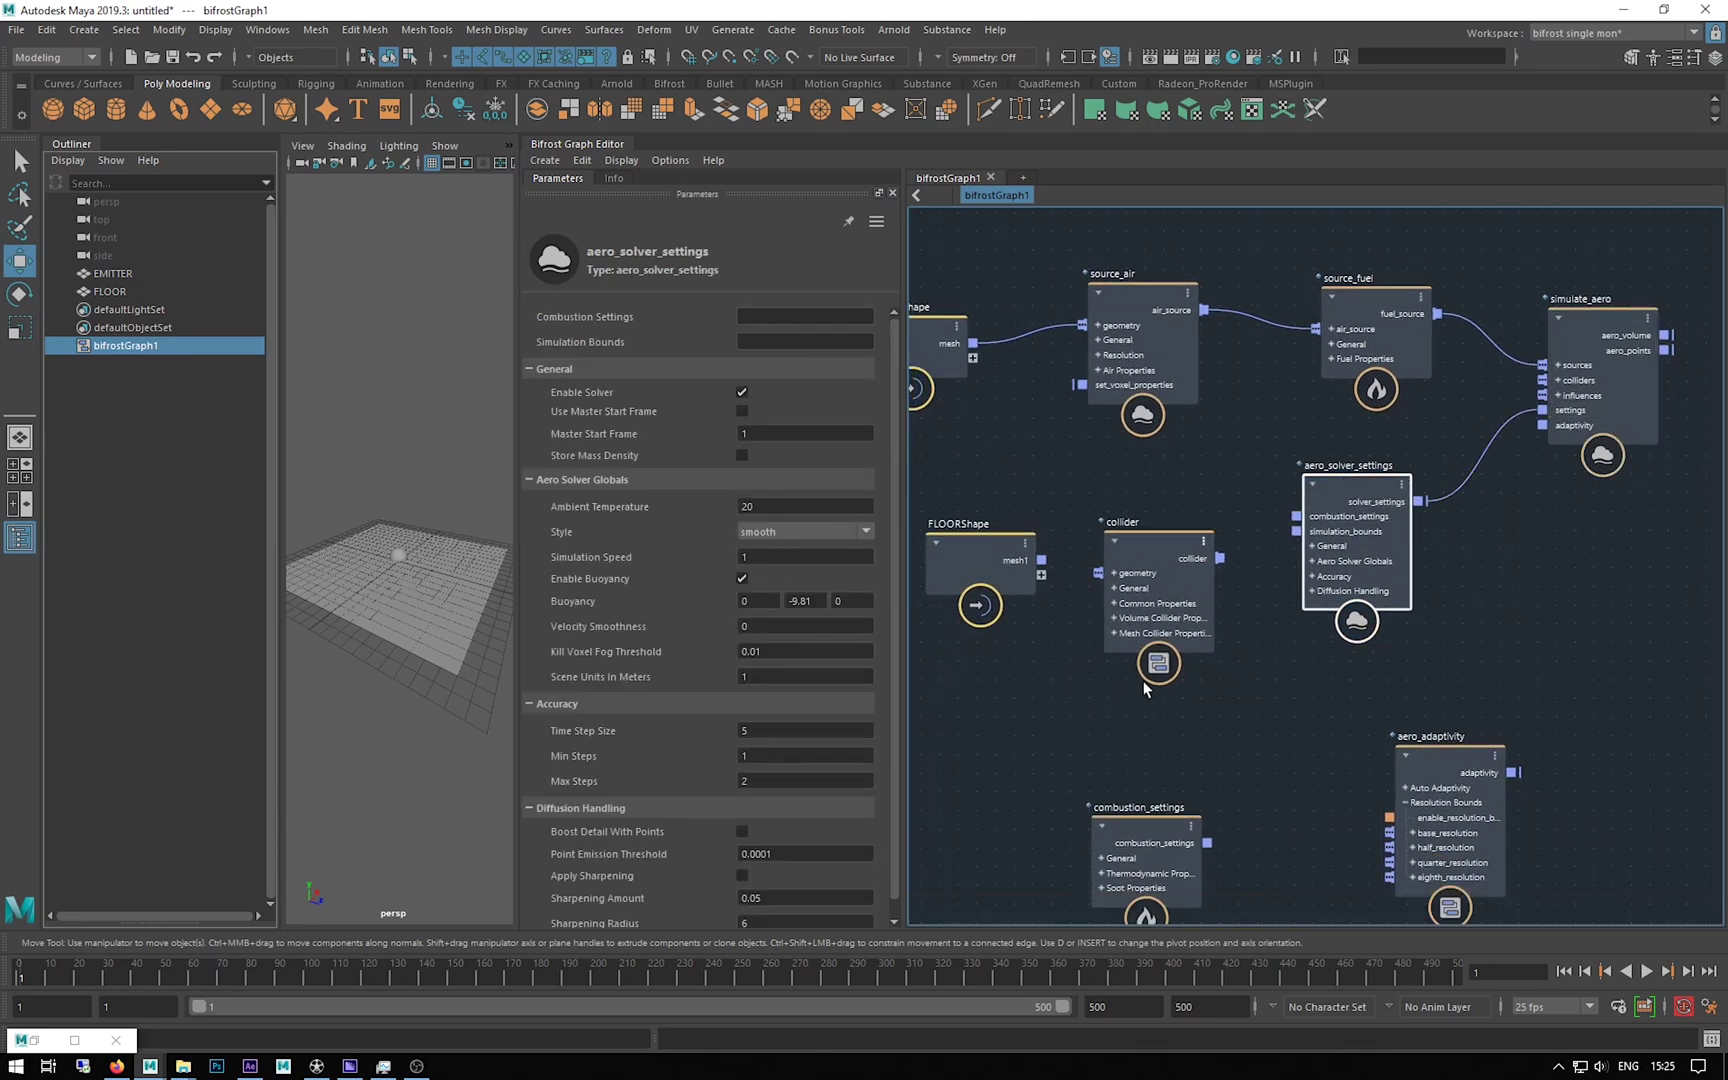
Step: Connect combustion_settings to the combustion_settings input of aero_solver_settings, and aero_adaptivity's output to simulate_aero's adaptivity input
{"action": "left_click_drag", "start_coordinate": [1130, 808], "coordinate": [1202, 719]}
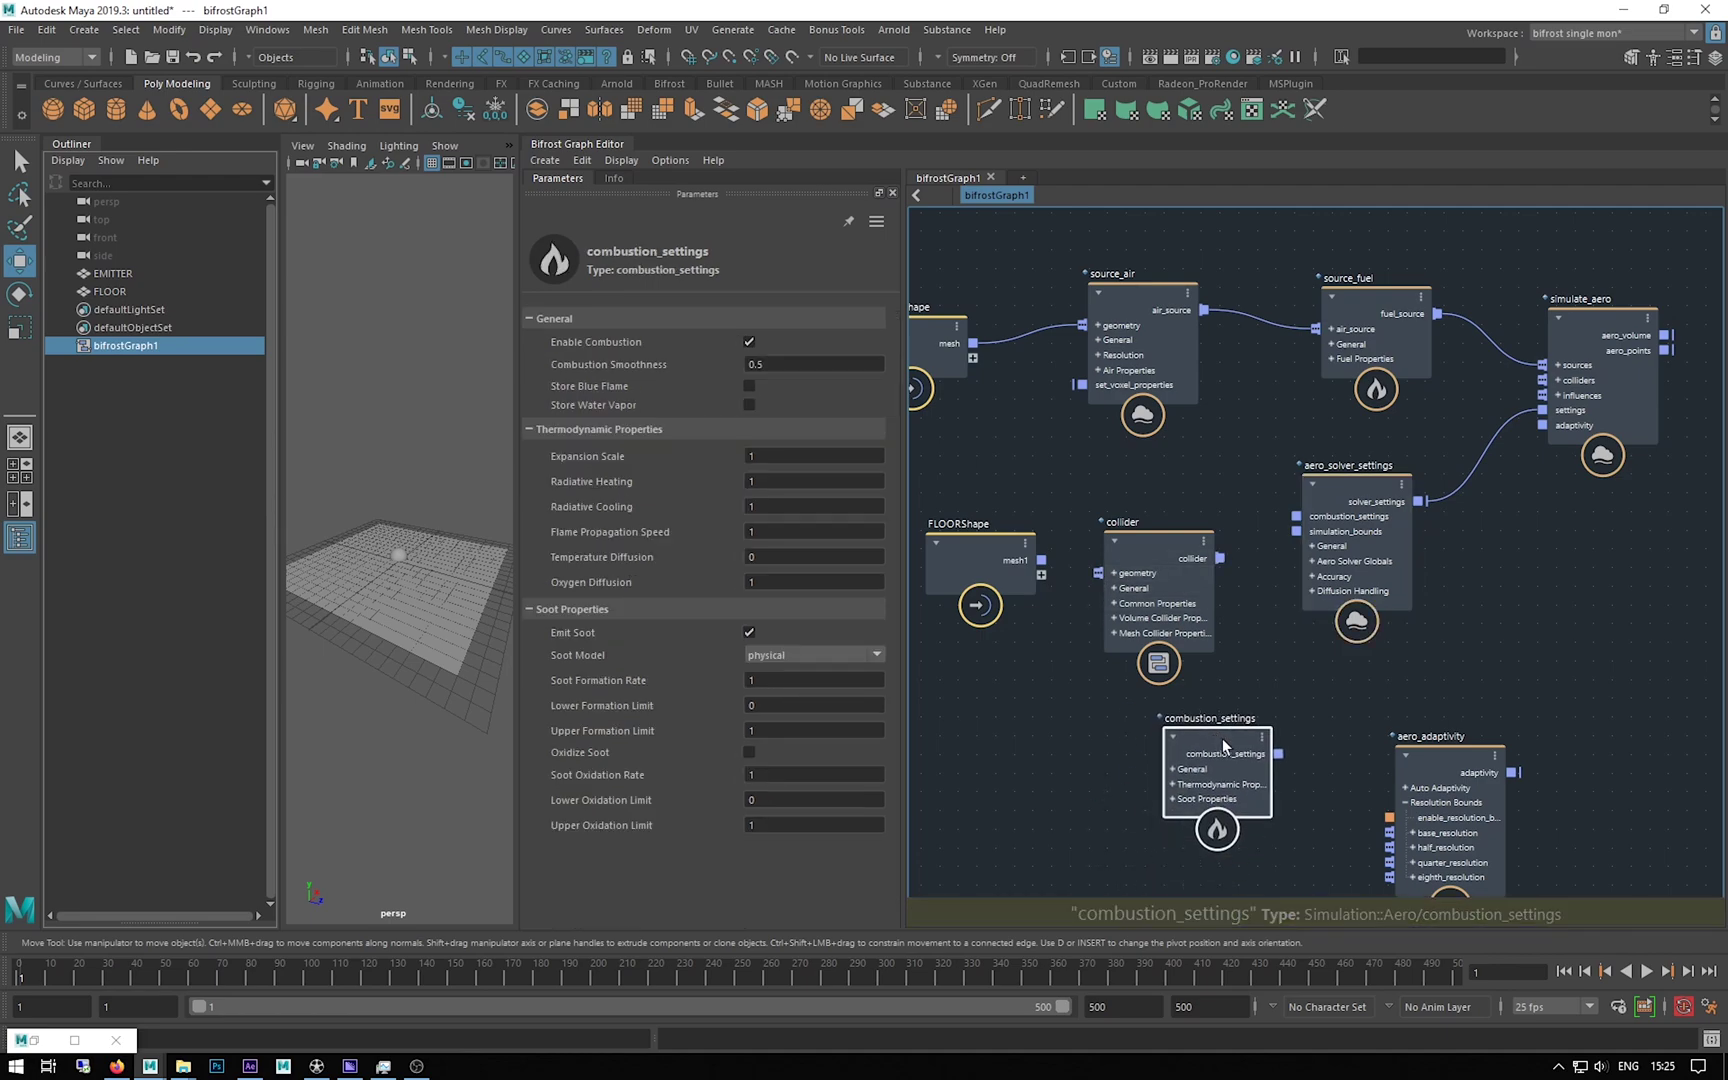
{"action": "left_click_drag", "start_coordinate": [1261, 599], "coordinate": [1304, 508]}
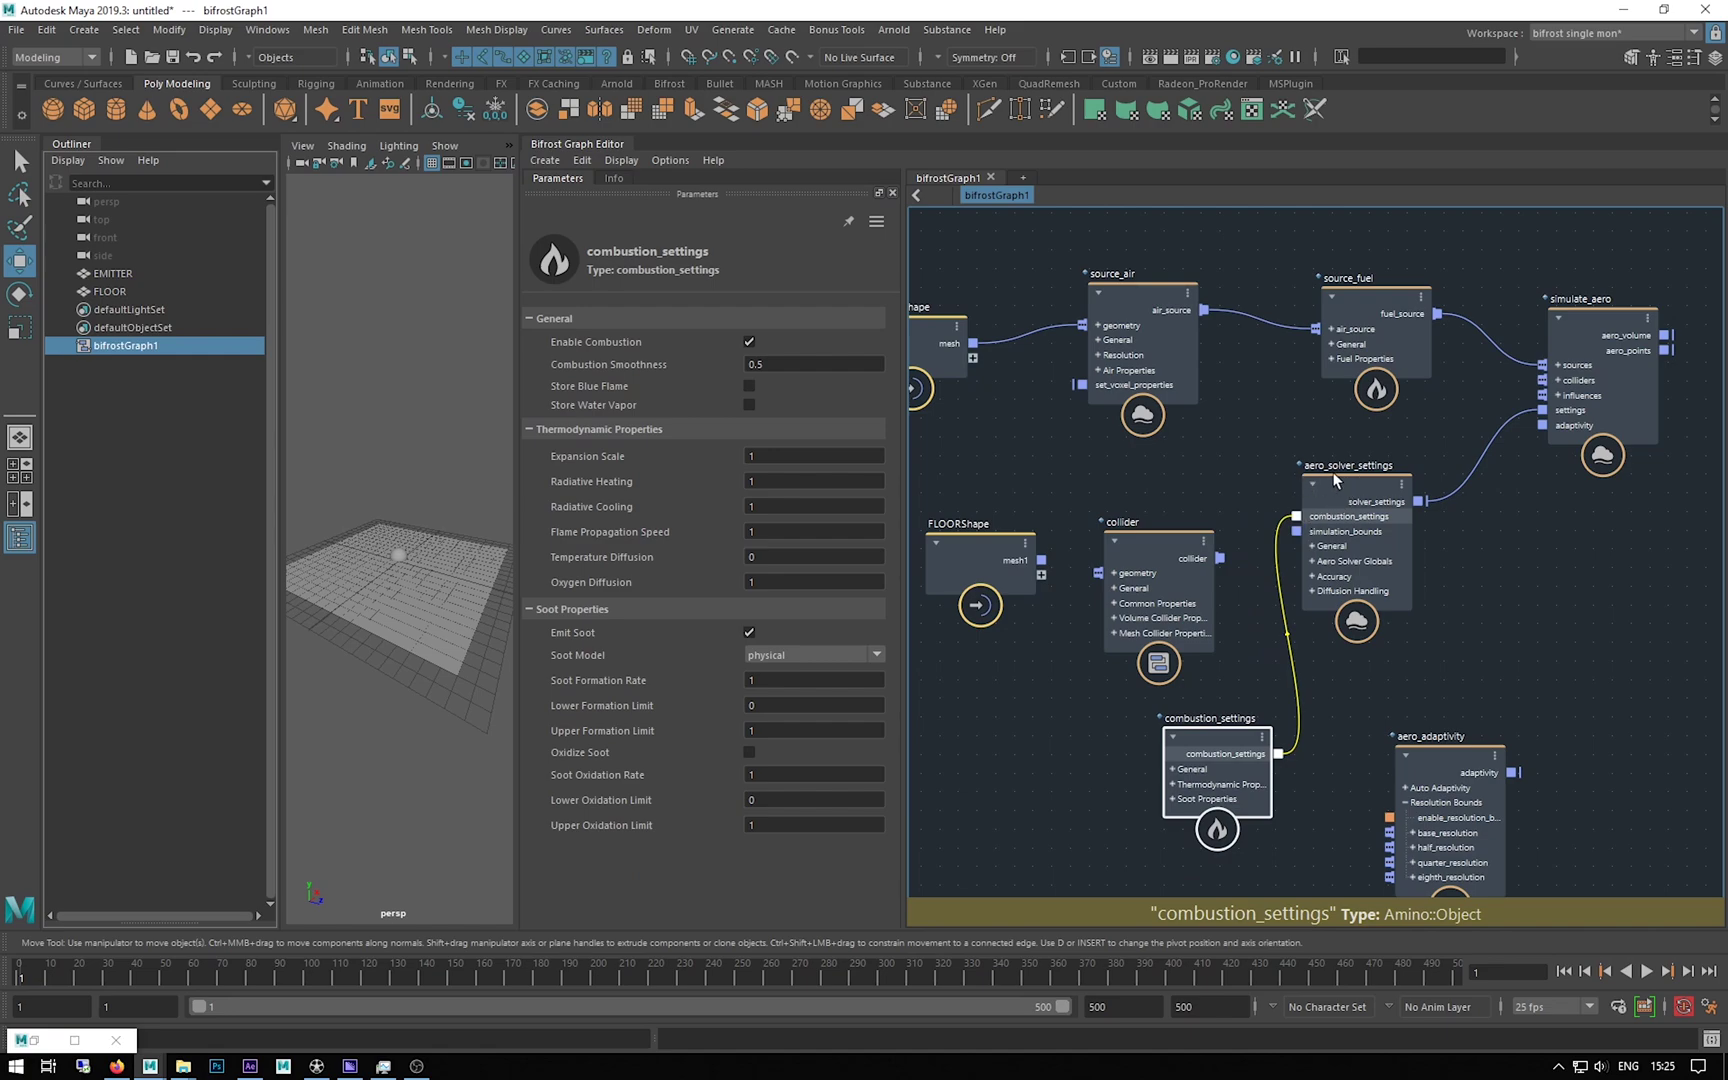
{"action": "left_click_drag", "start_coordinate": [1426, 797], "coordinate": [1544, 426]}
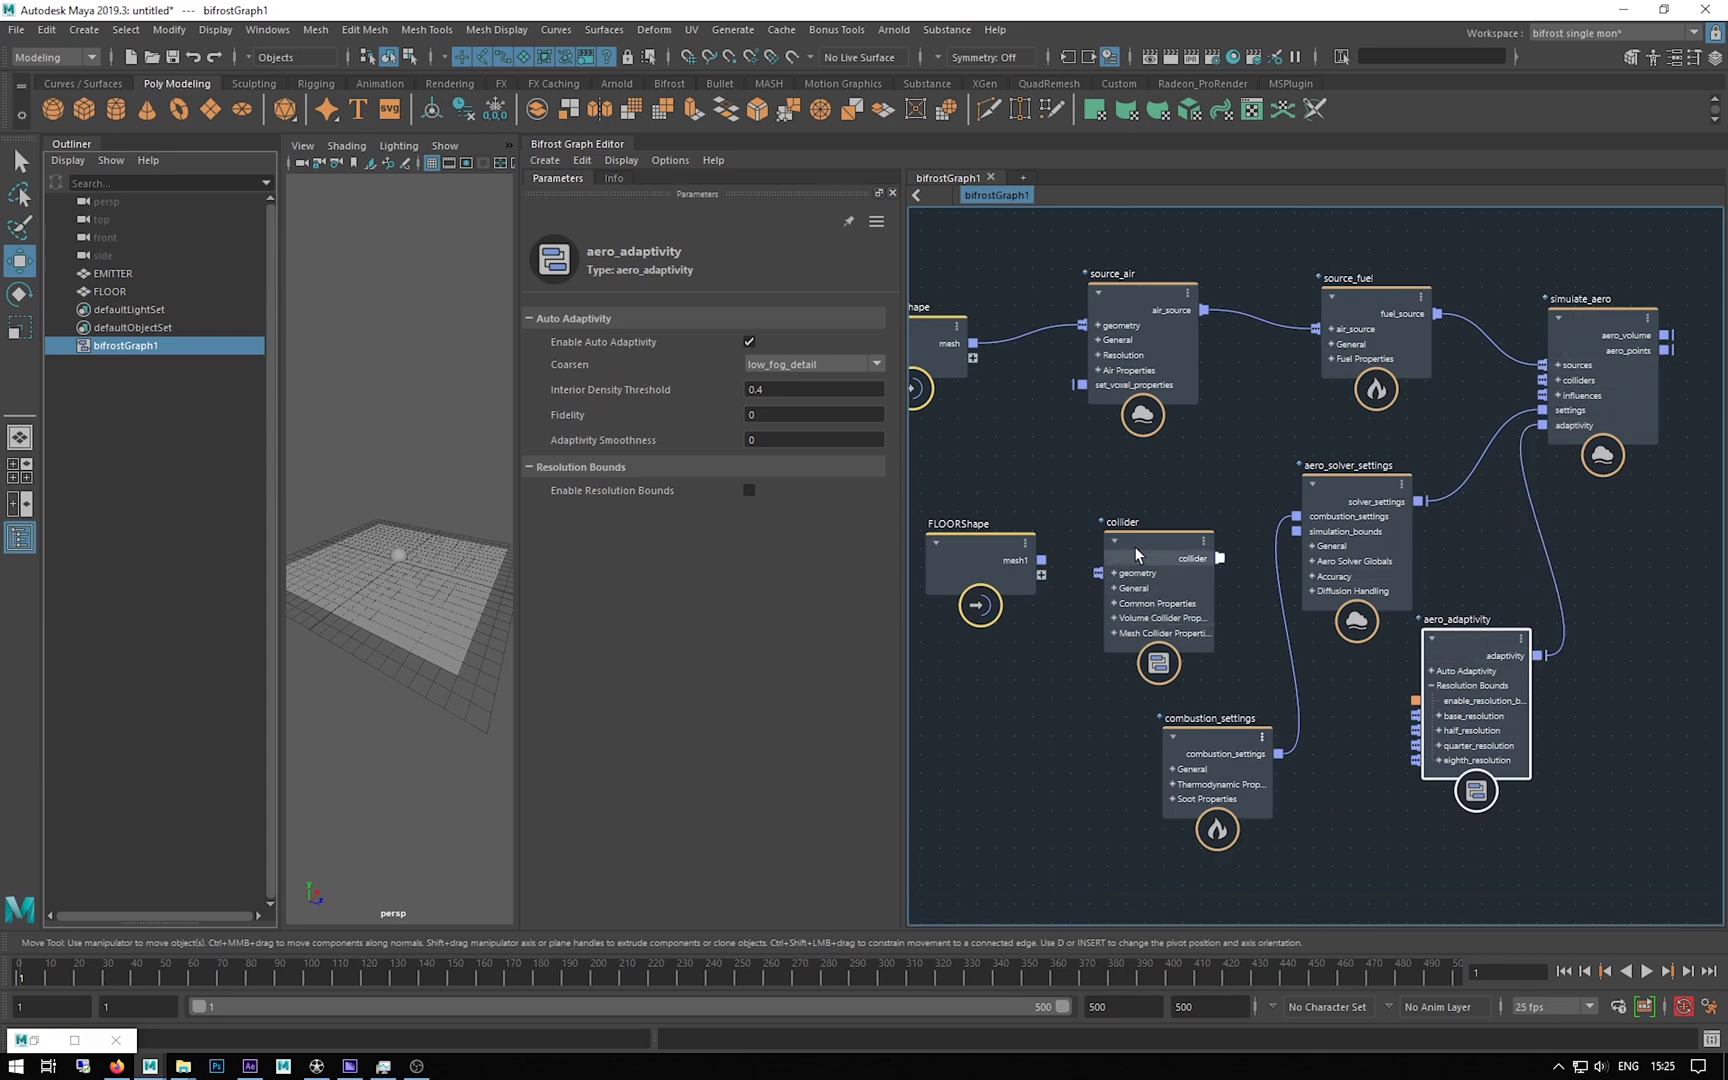
Step: Connect FLOORShape's mesh1 output to collider's geometry input, and the collider output to simulate_aero's colliders input
{"action": "left_click_drag", "start_coordinate": [1134, 545], "coordinate": [1102, 464]}
{"action": "left_click_drag", "start_coordinate": [1628, 370], "coordinate": [1660, 439]}
{"action": "left_click_drag", "start_coordinate": [975, 565], "coordinate": [1062, 490]}
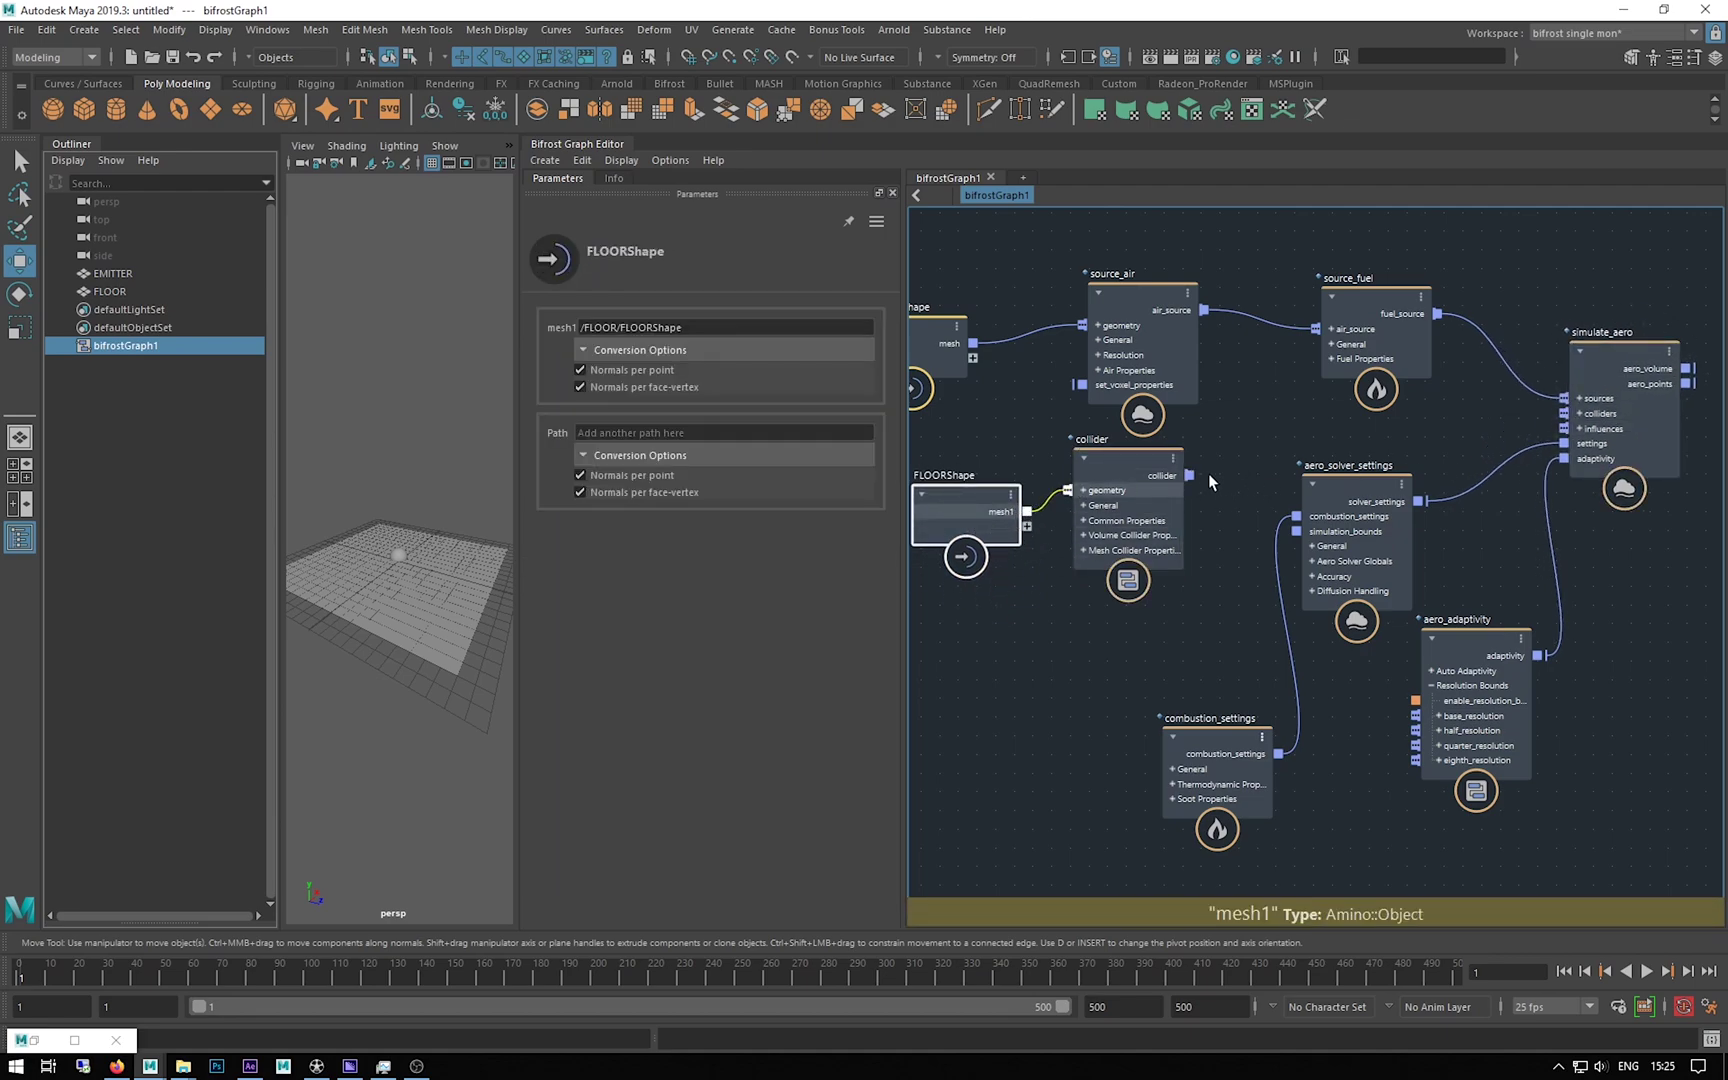
{"action": "left_click_drag", "start_coordinate": [1270, 442], "coordinate": [1598, 418]}
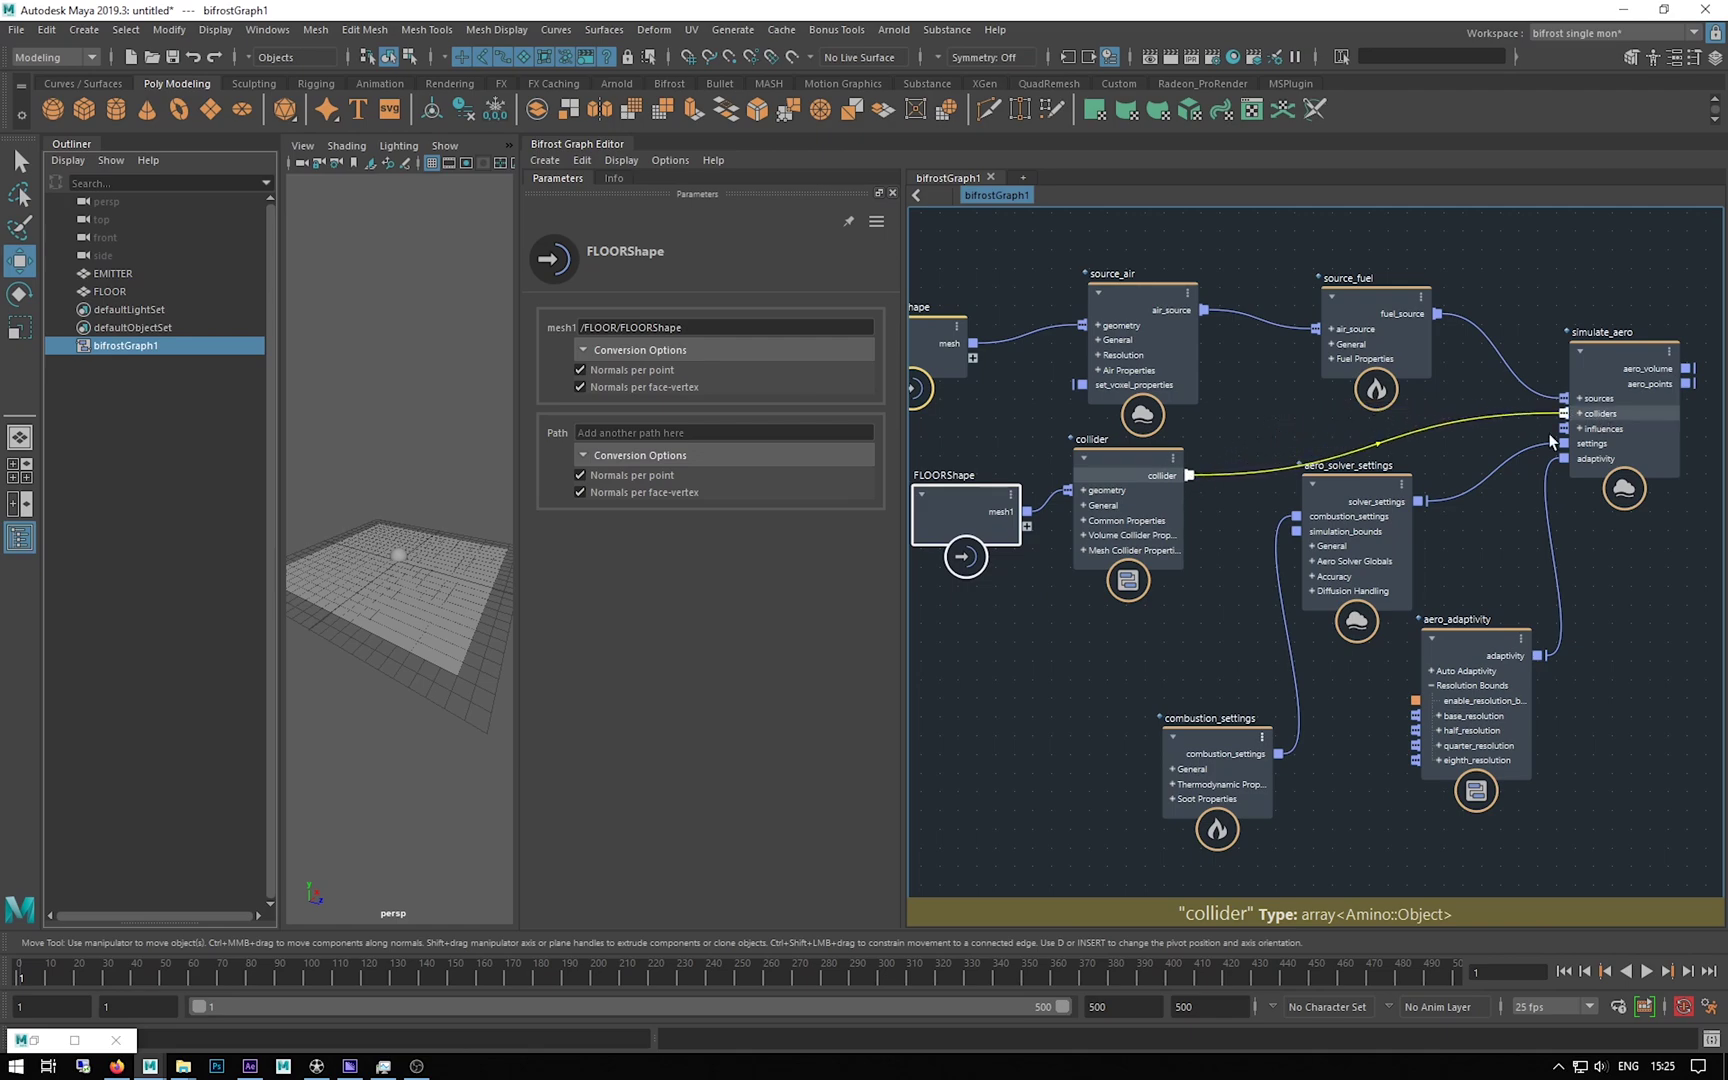
{"action": "scroll", "coordinate": [1214, 418], "scroll_direction": "down", "scroll_amount": 3}
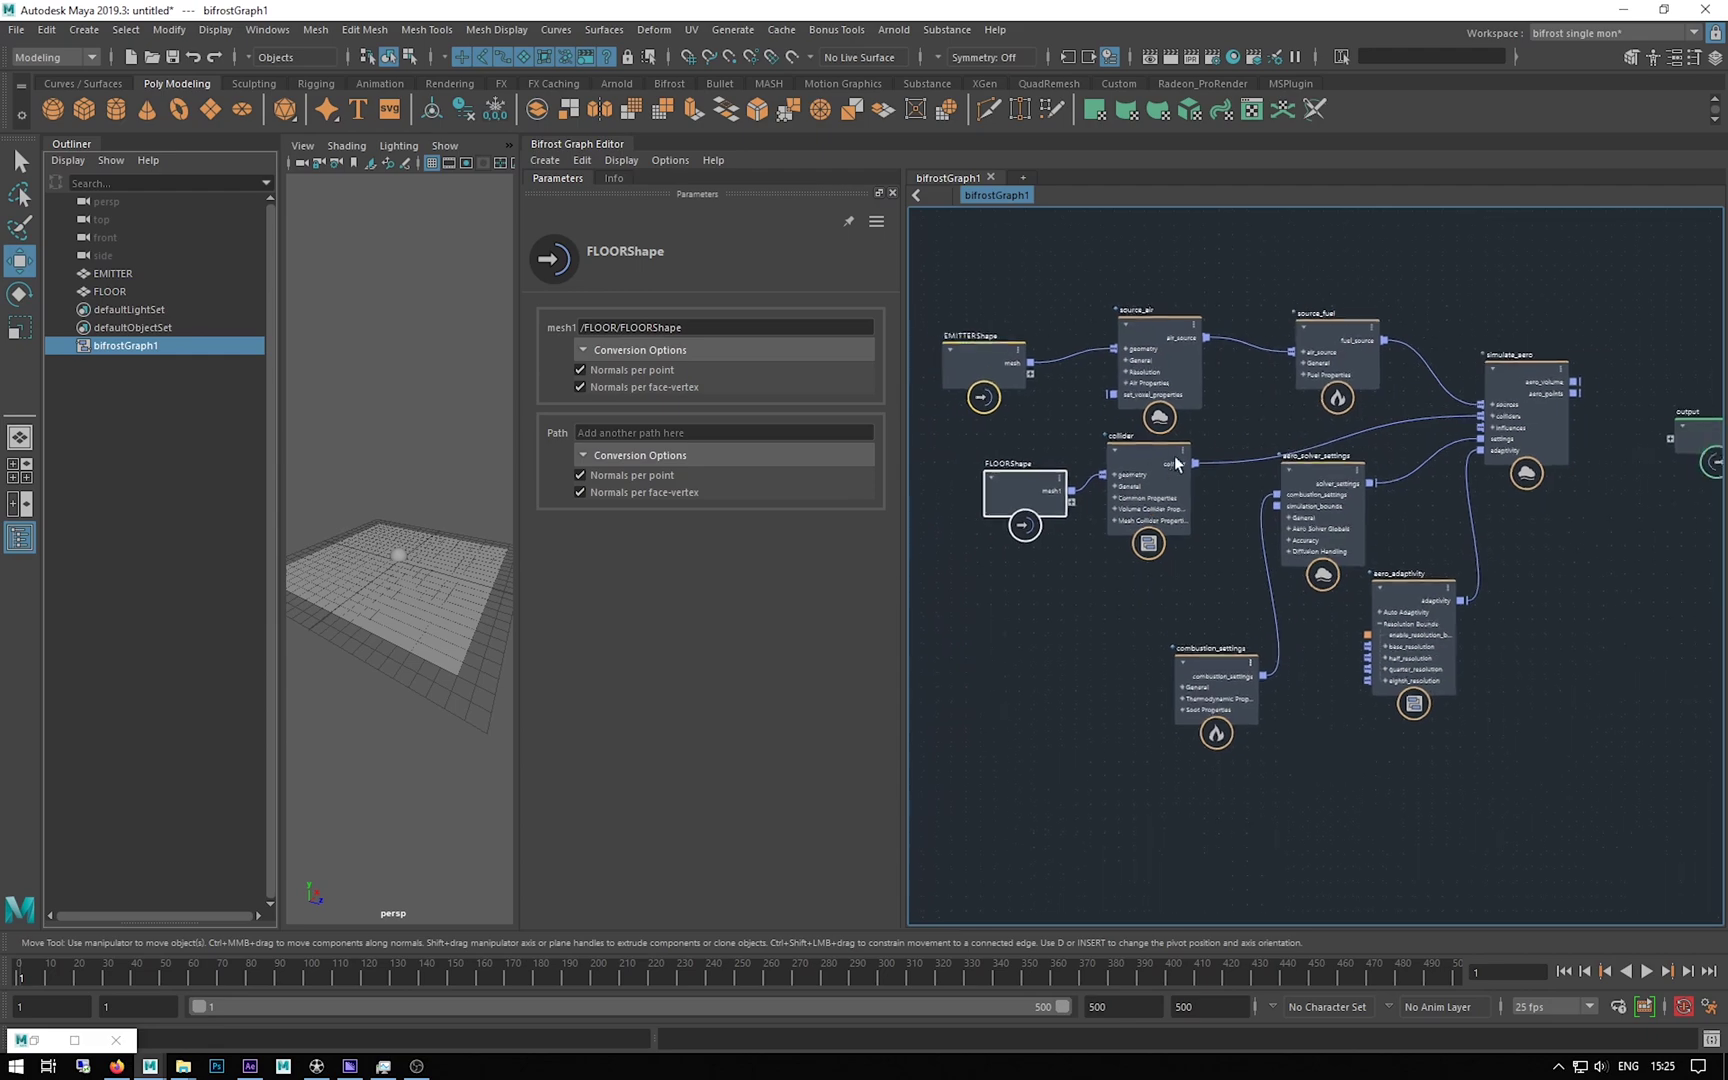
Step: Line up EMITTERShape, source_air and source_fuel in a compact row above the floor collider nodes
{"action": "key", "text": "a"}
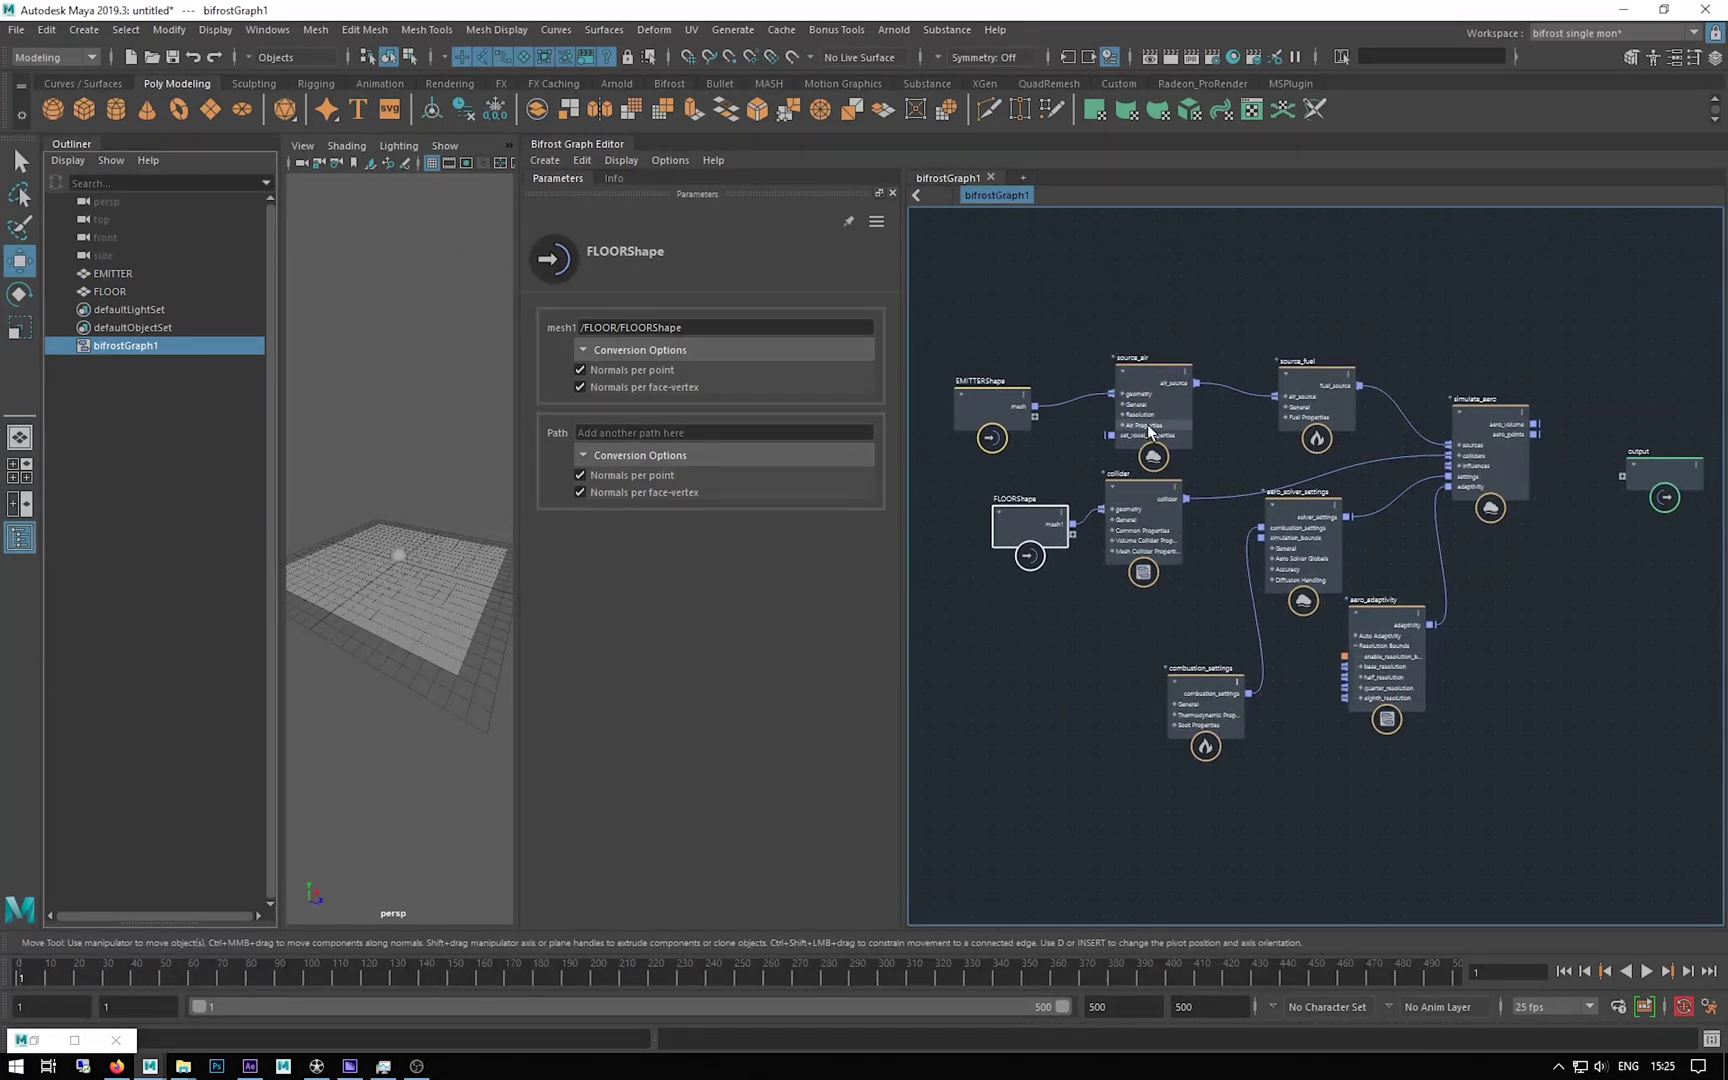
{"action": "scroll", "coordinate": [1148, 424], "scroll_direction": "up", "scroll_amount": 2}
{"action": "left_click", "coordinate": [946, 406]}
{"action": "left_click_drag", "start_coordinate": [1108, 392], "coordinate": [1101, 323]}
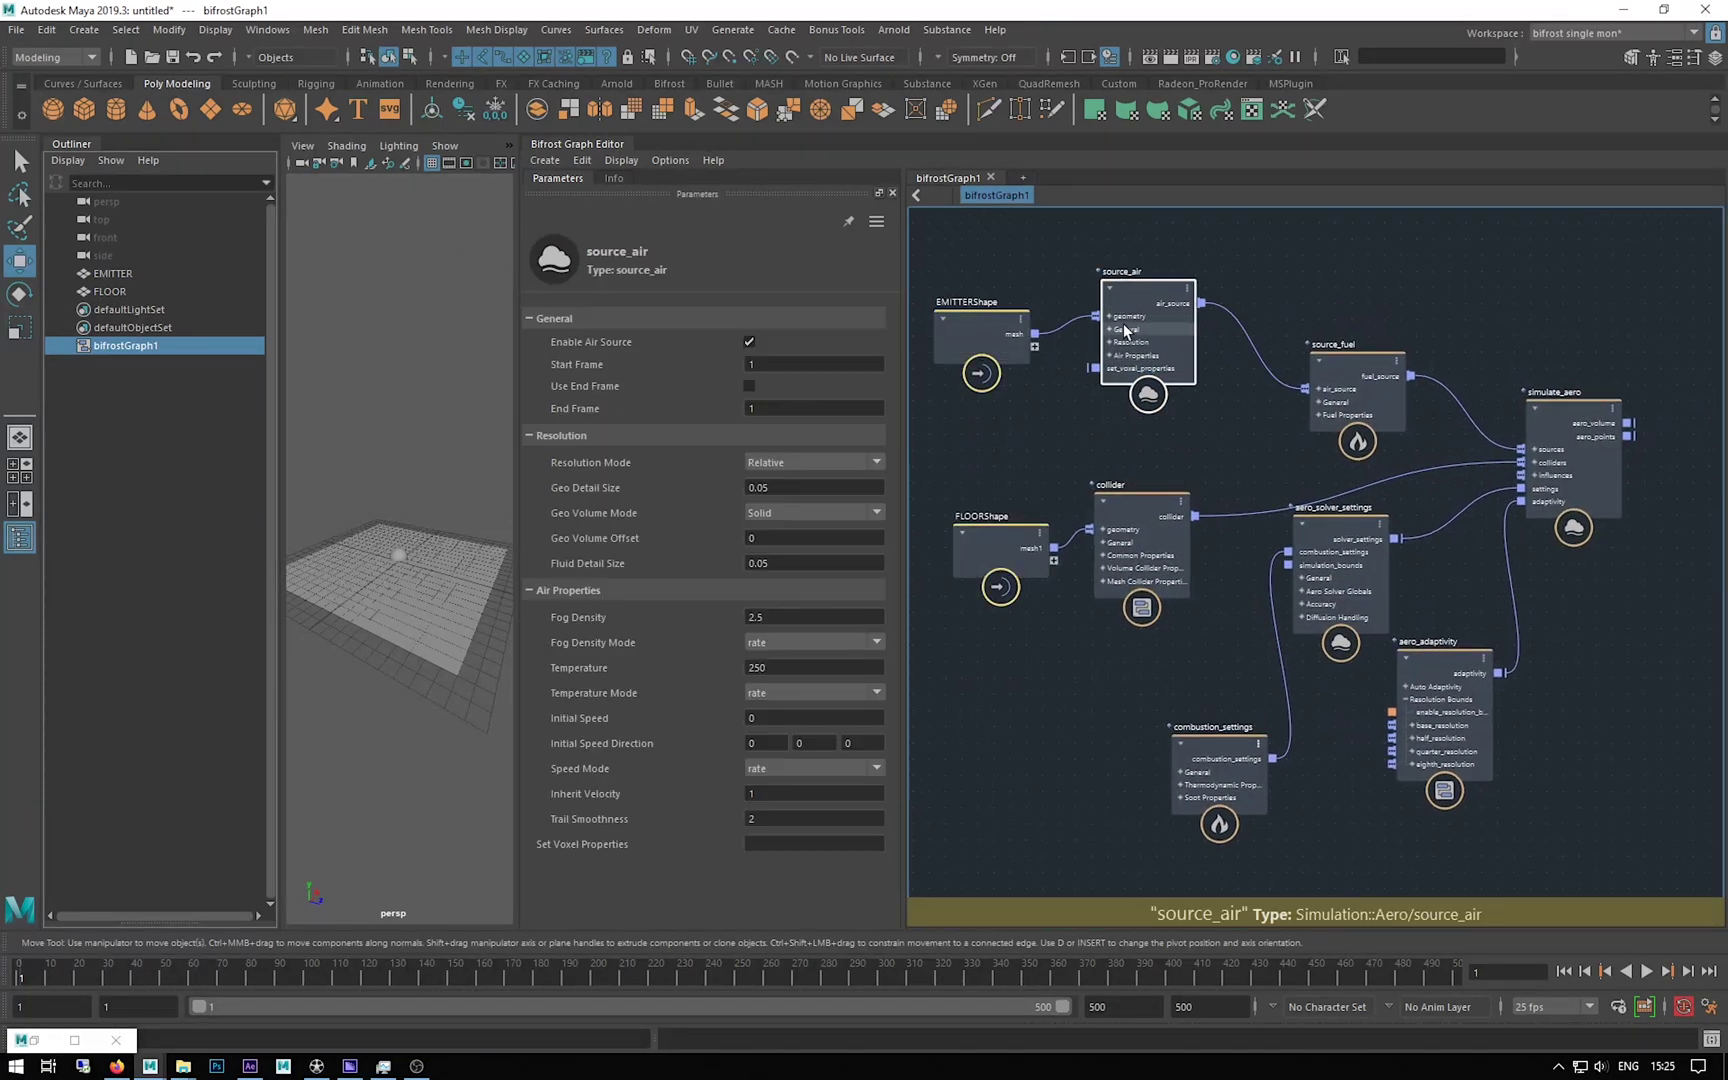
{"action": "left_click_drag", "start_coordinate": [1339, 377], "coordinate": [1282, 306]}
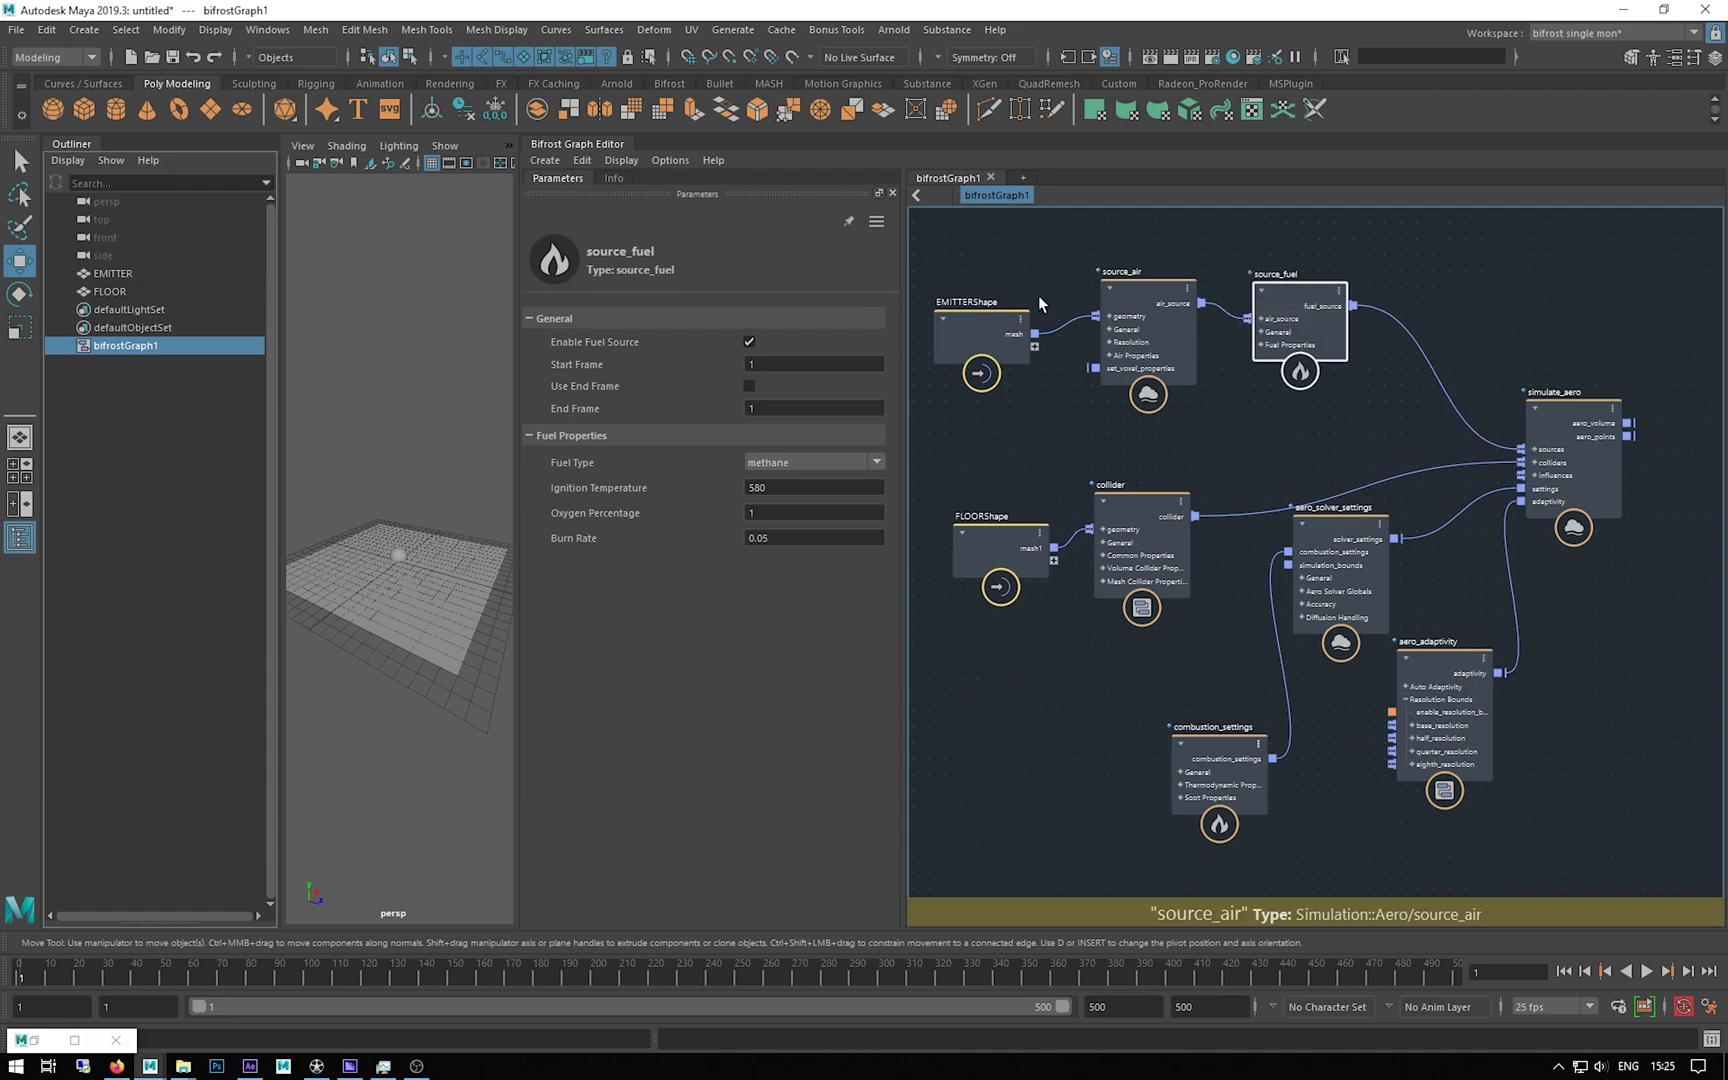
{"action": "left_click_drag", "start_coordinate": [974, 315], "coordinate": [996, 305]}
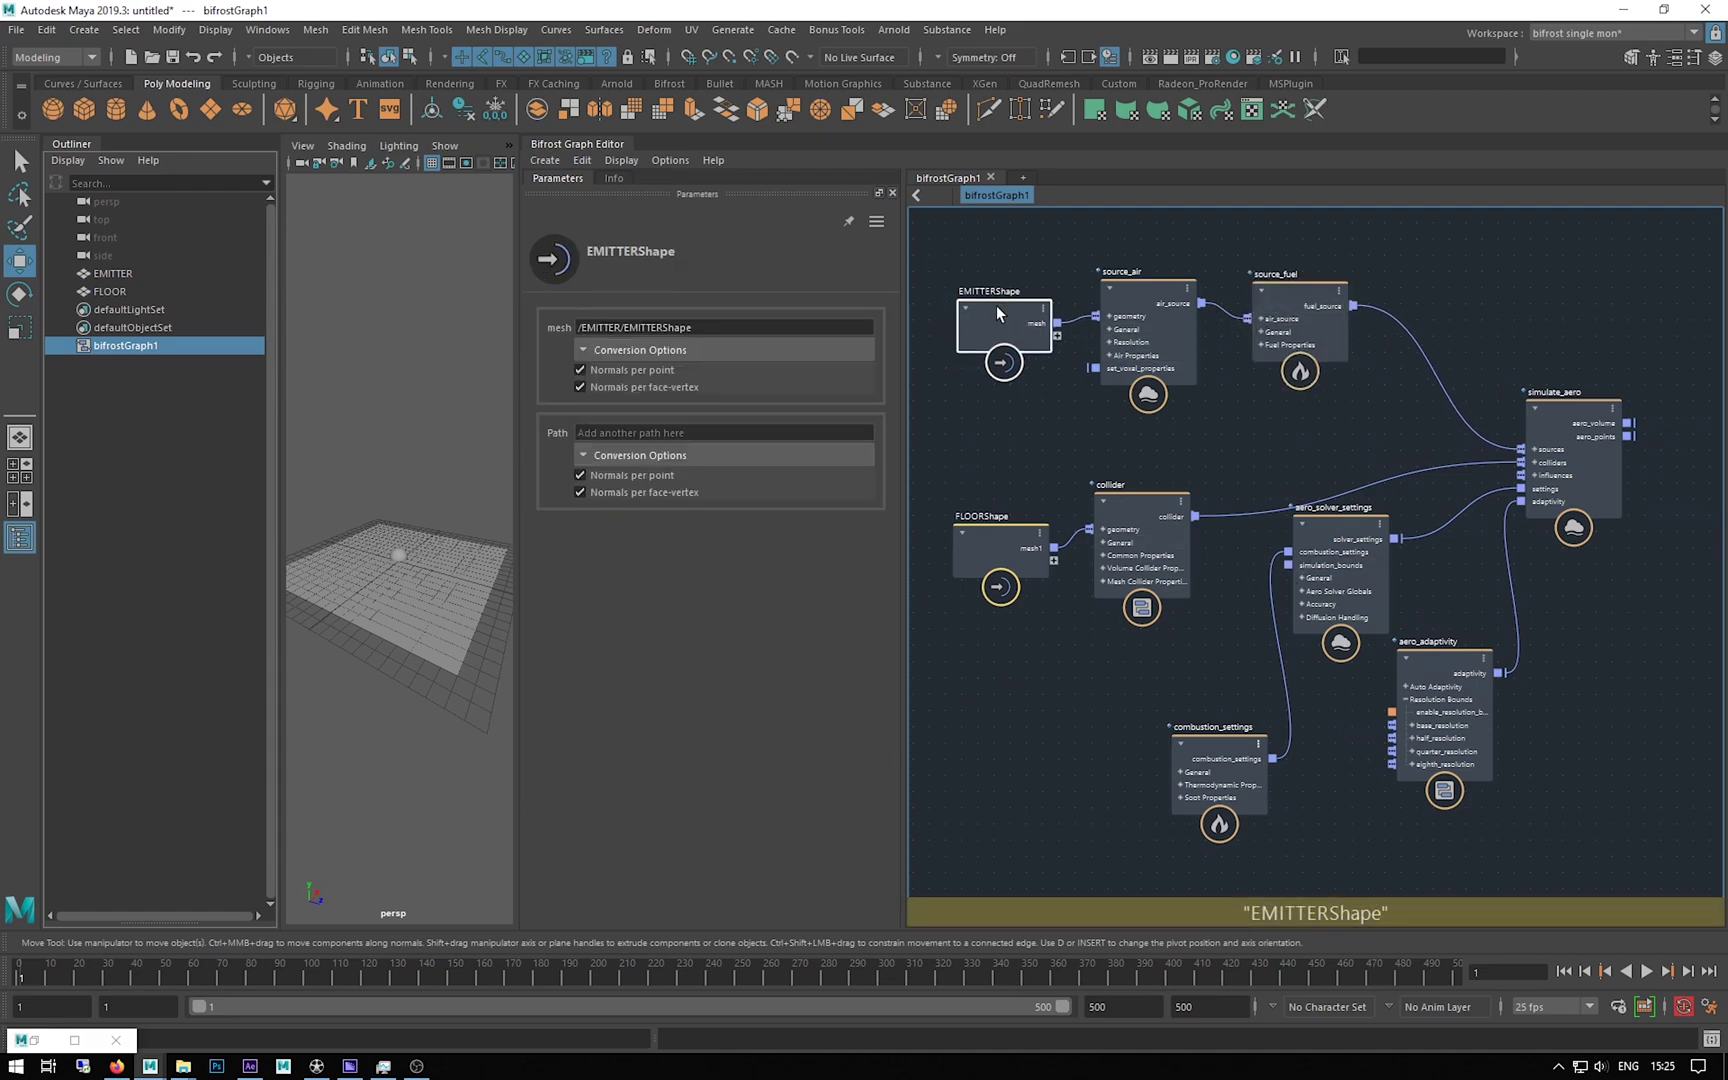
Step: Create a backdrop around EMITTERShape, source_air and source_fuel, and shift the group slightly
{"action": "right_click", "coordinate": [964, 242]}
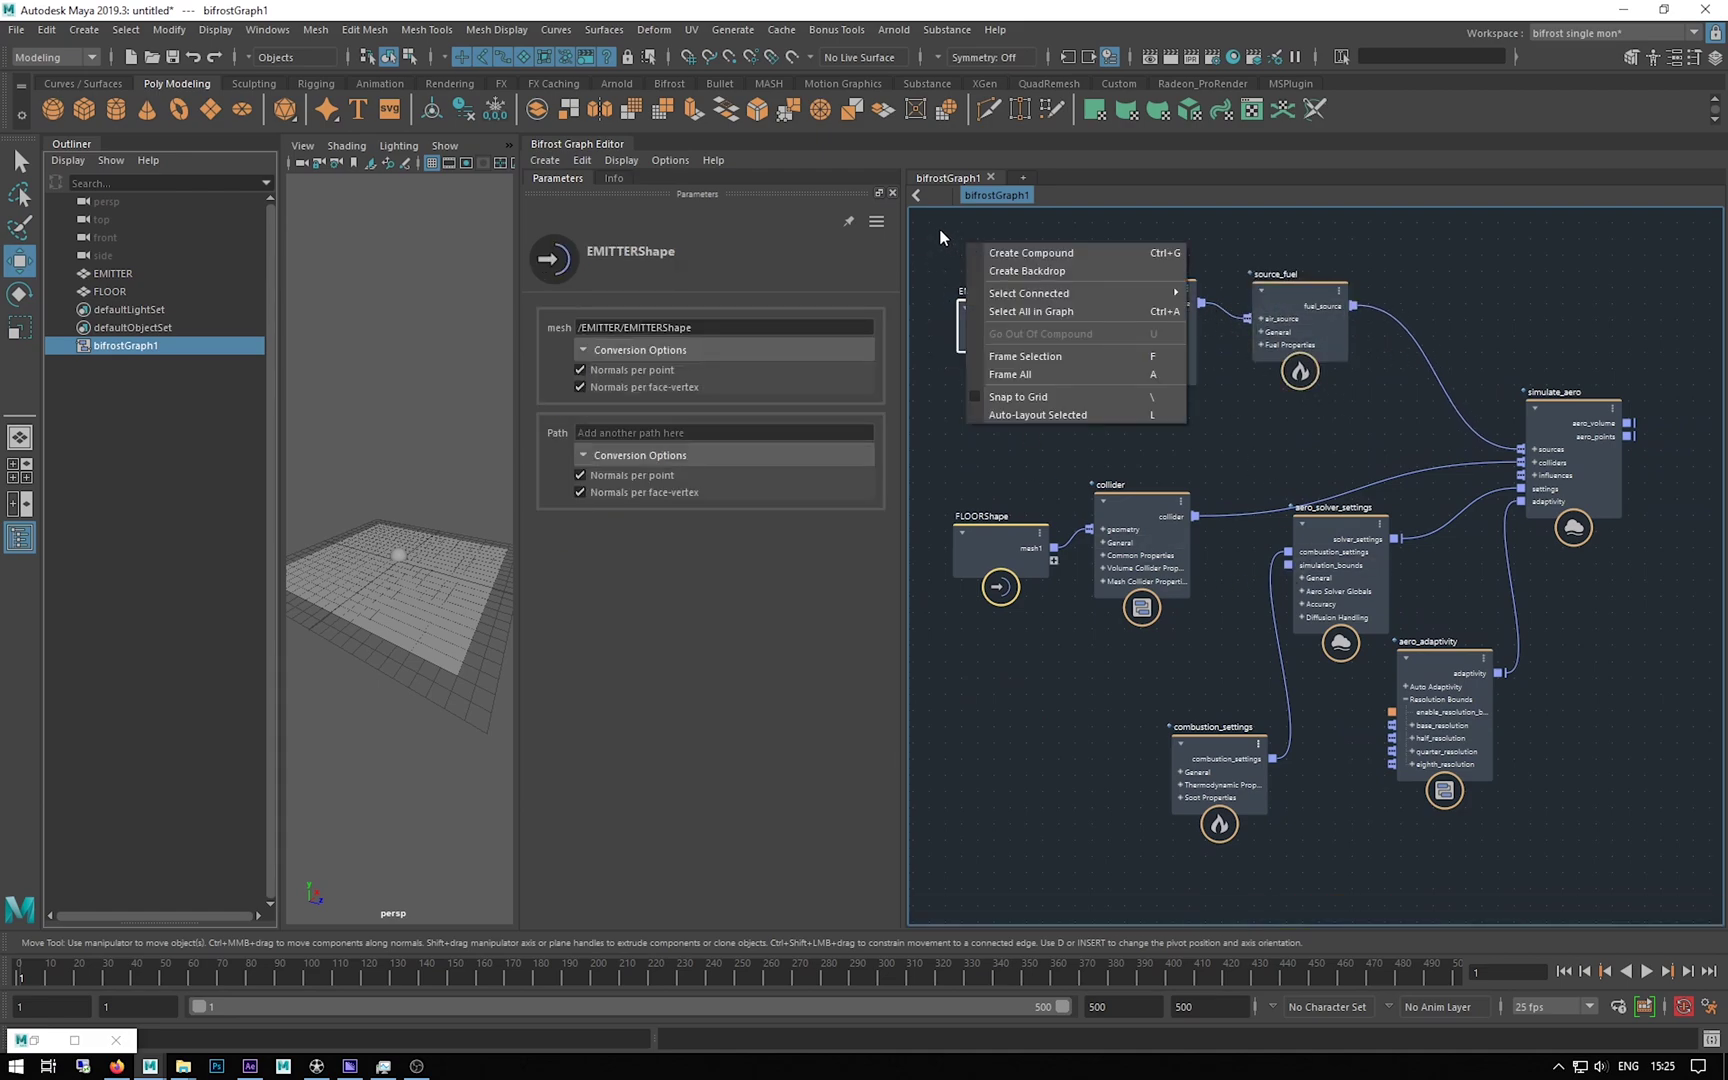
{"action": "left_click", "coordinate": [940, 237]}
{"action": "left_click_drag", "start_coordinate": [917, 240], "coordinate": [1330, 406]}
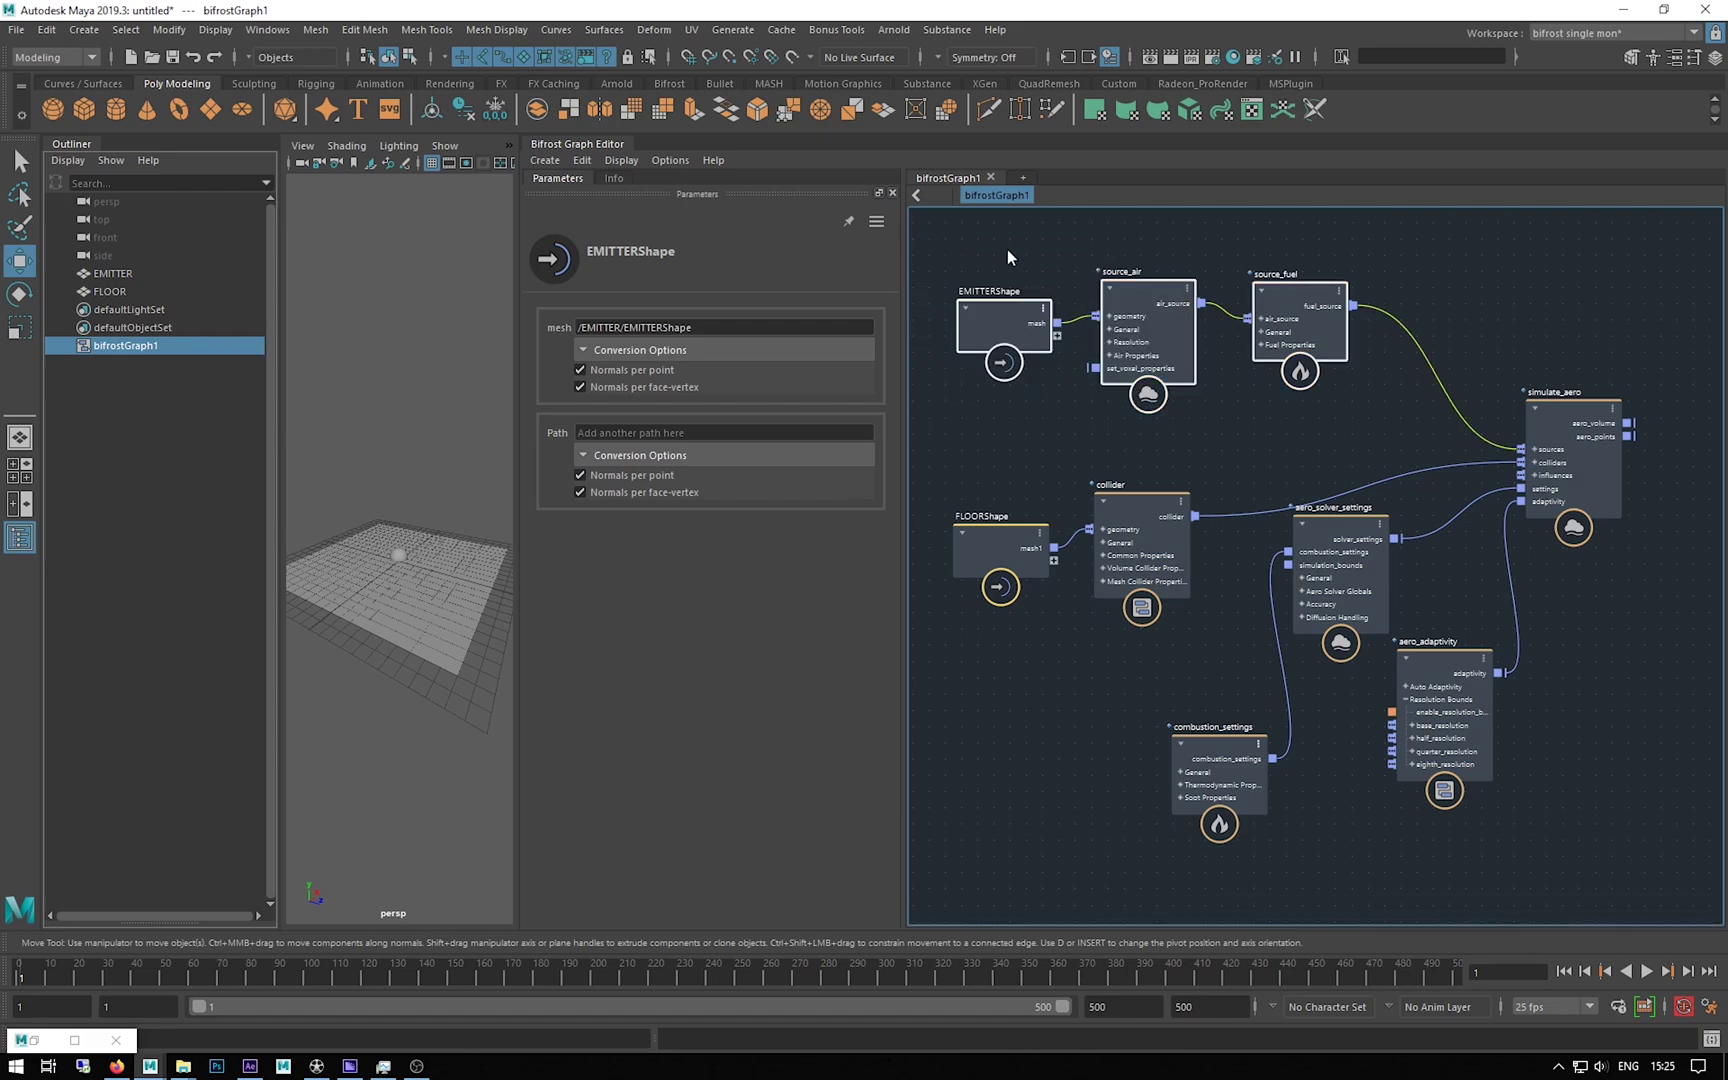
{"action": "right_click", "coordinate": [1007, 248]}
{"action": "left_click", "coordinate": [1062, 274]}
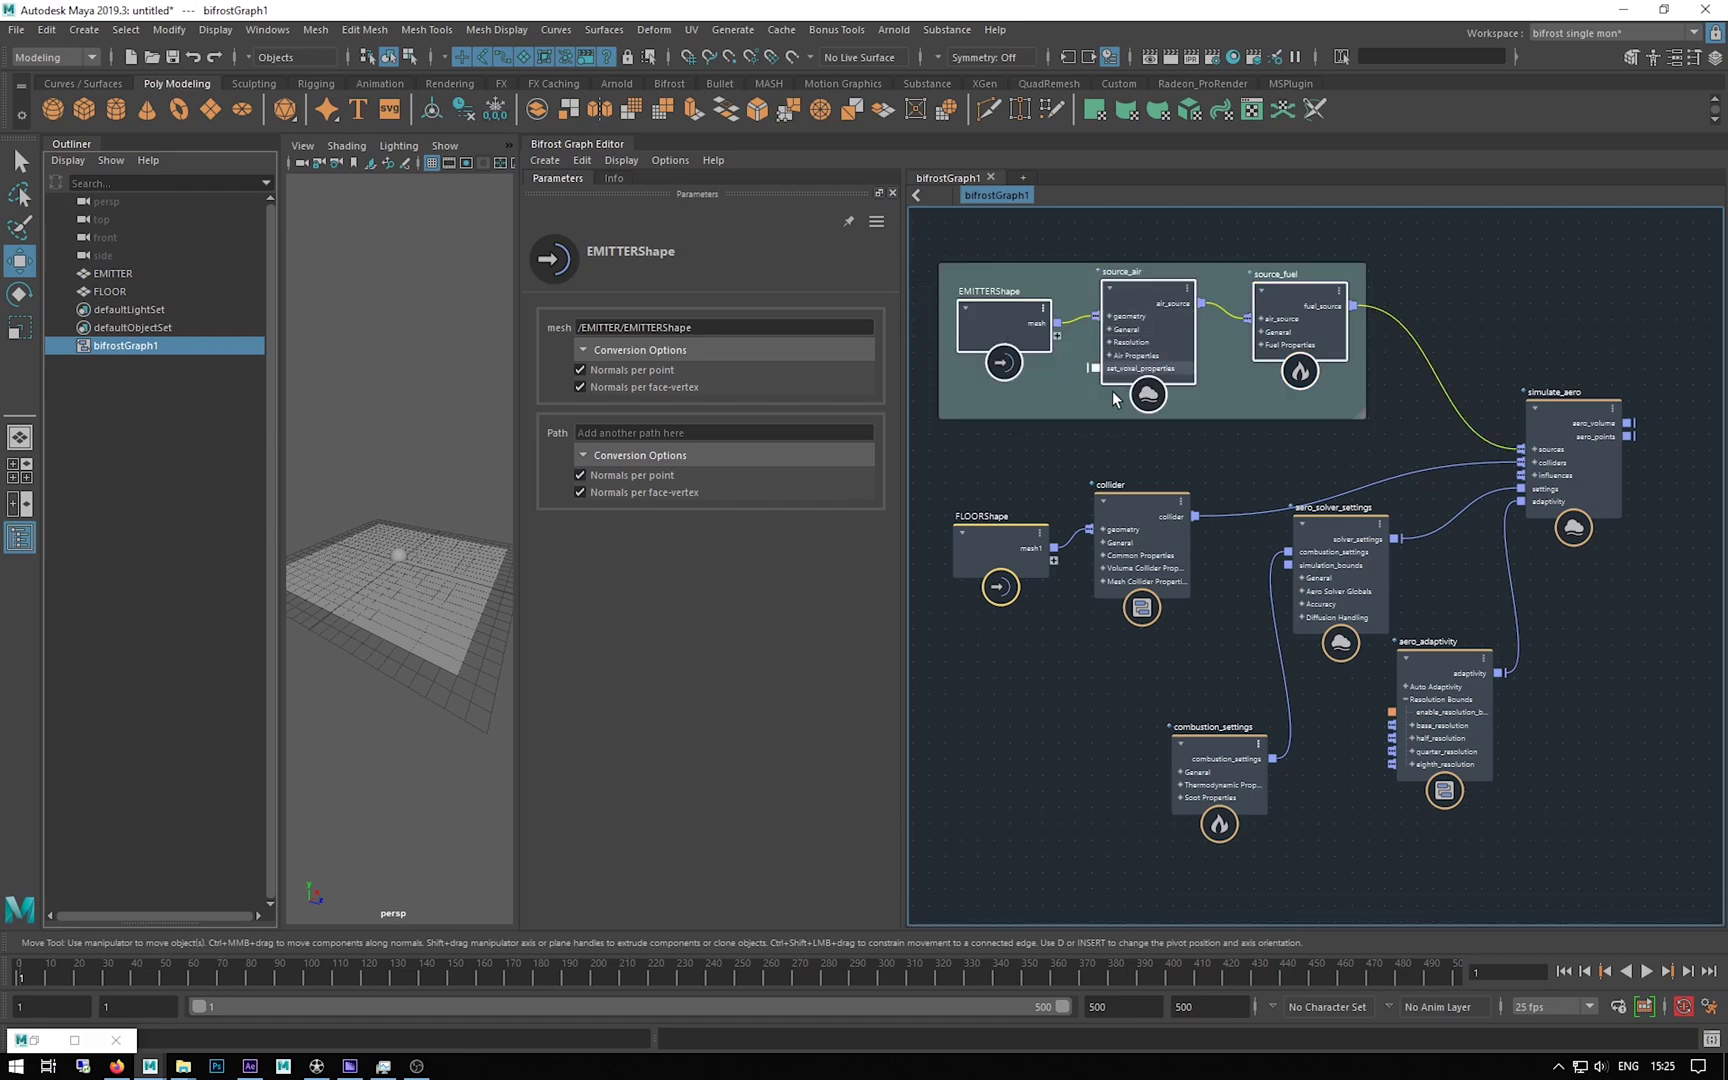
{"action": "mouse_move", "coordinate": [1215, 394]}
{"action": "left_mouse_down"}
{"action": "mouse_move", "coordinate": [1227, 373]}
{"action": "mouse_move", "coordinate": [1203, 378]}
{"action": "left_mouse_up"}
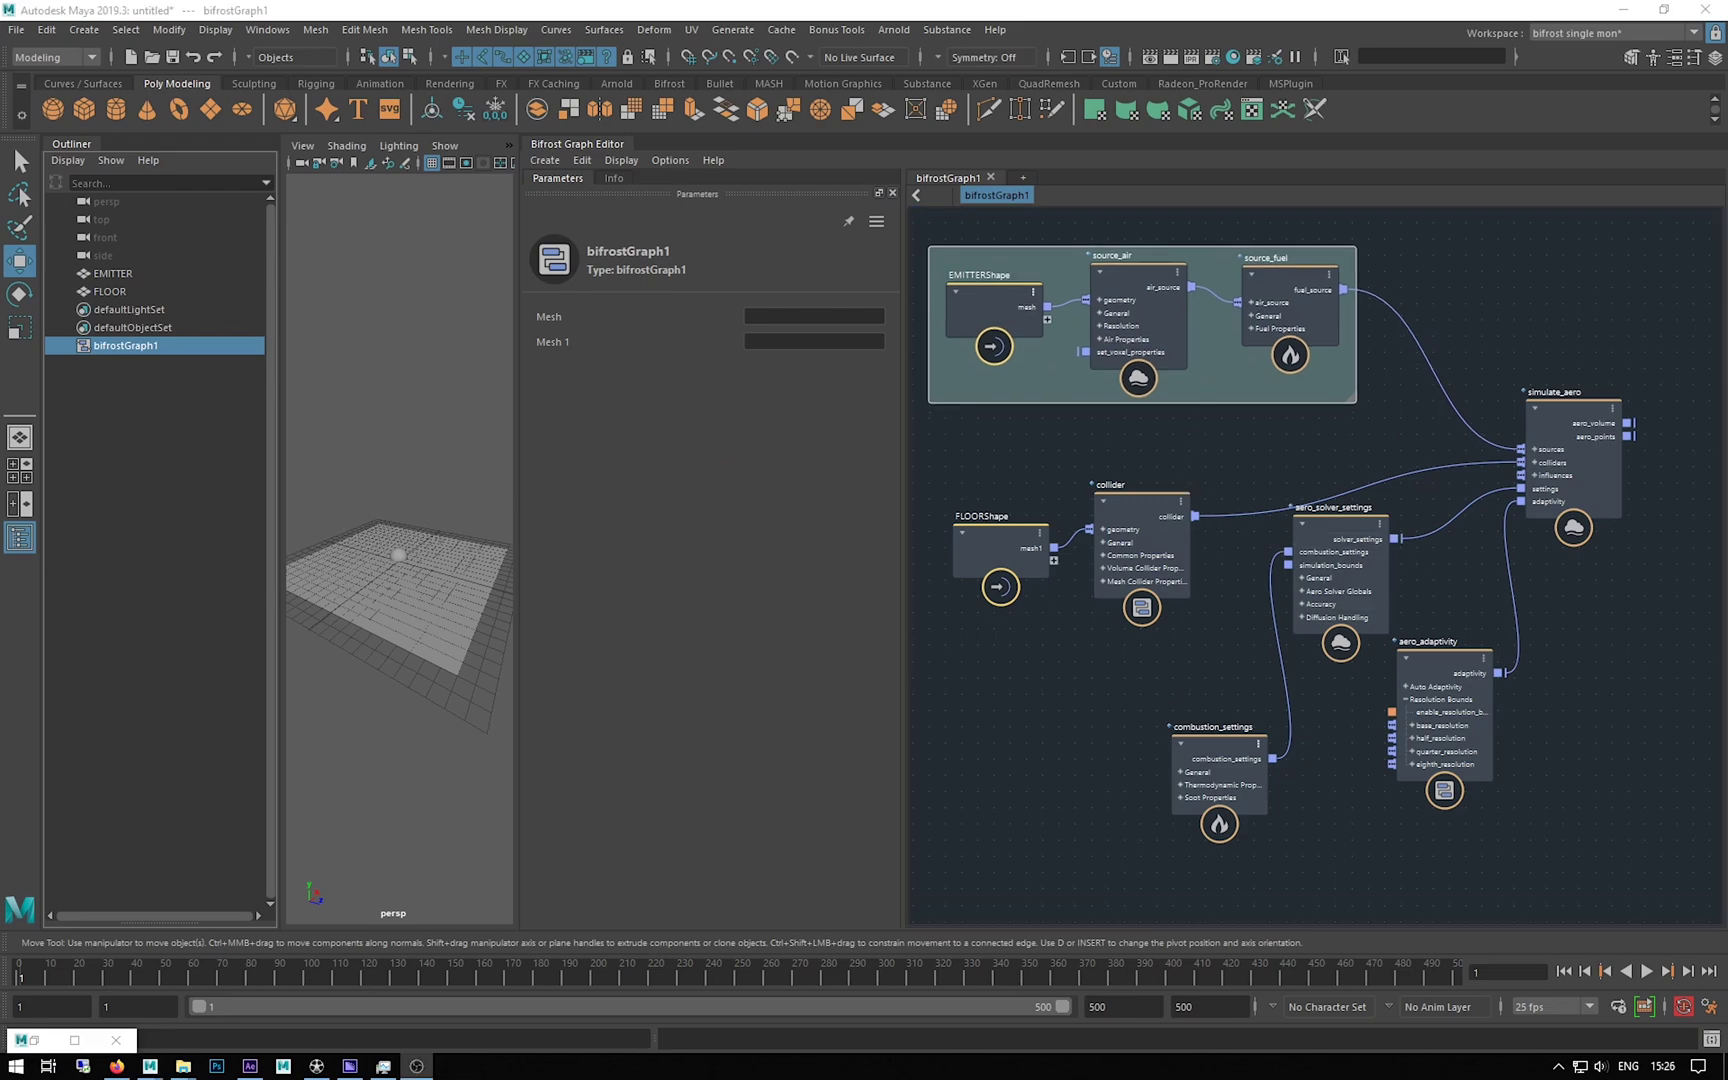
Step: Move the solver, combustion and adaptivity nodes lower in the graph, and place collider and FLOORShape closer beneath the source backdrop
{"action": "left_click_drag", "start_coordinate": [1332, 598], "coordinate": [1322, 653]}
{"action": "left_click_drag", "start_coordinate": [1480, 716], "coordinate": [1543, 762]}
{"action": "left_click_drag", "start_coordinate": [1318, 627], "coordinate": [1336, 664]}
{"action": "left_click_drag", "start_coordinate": [1172, 723], "coordinate": [1174, 652]}
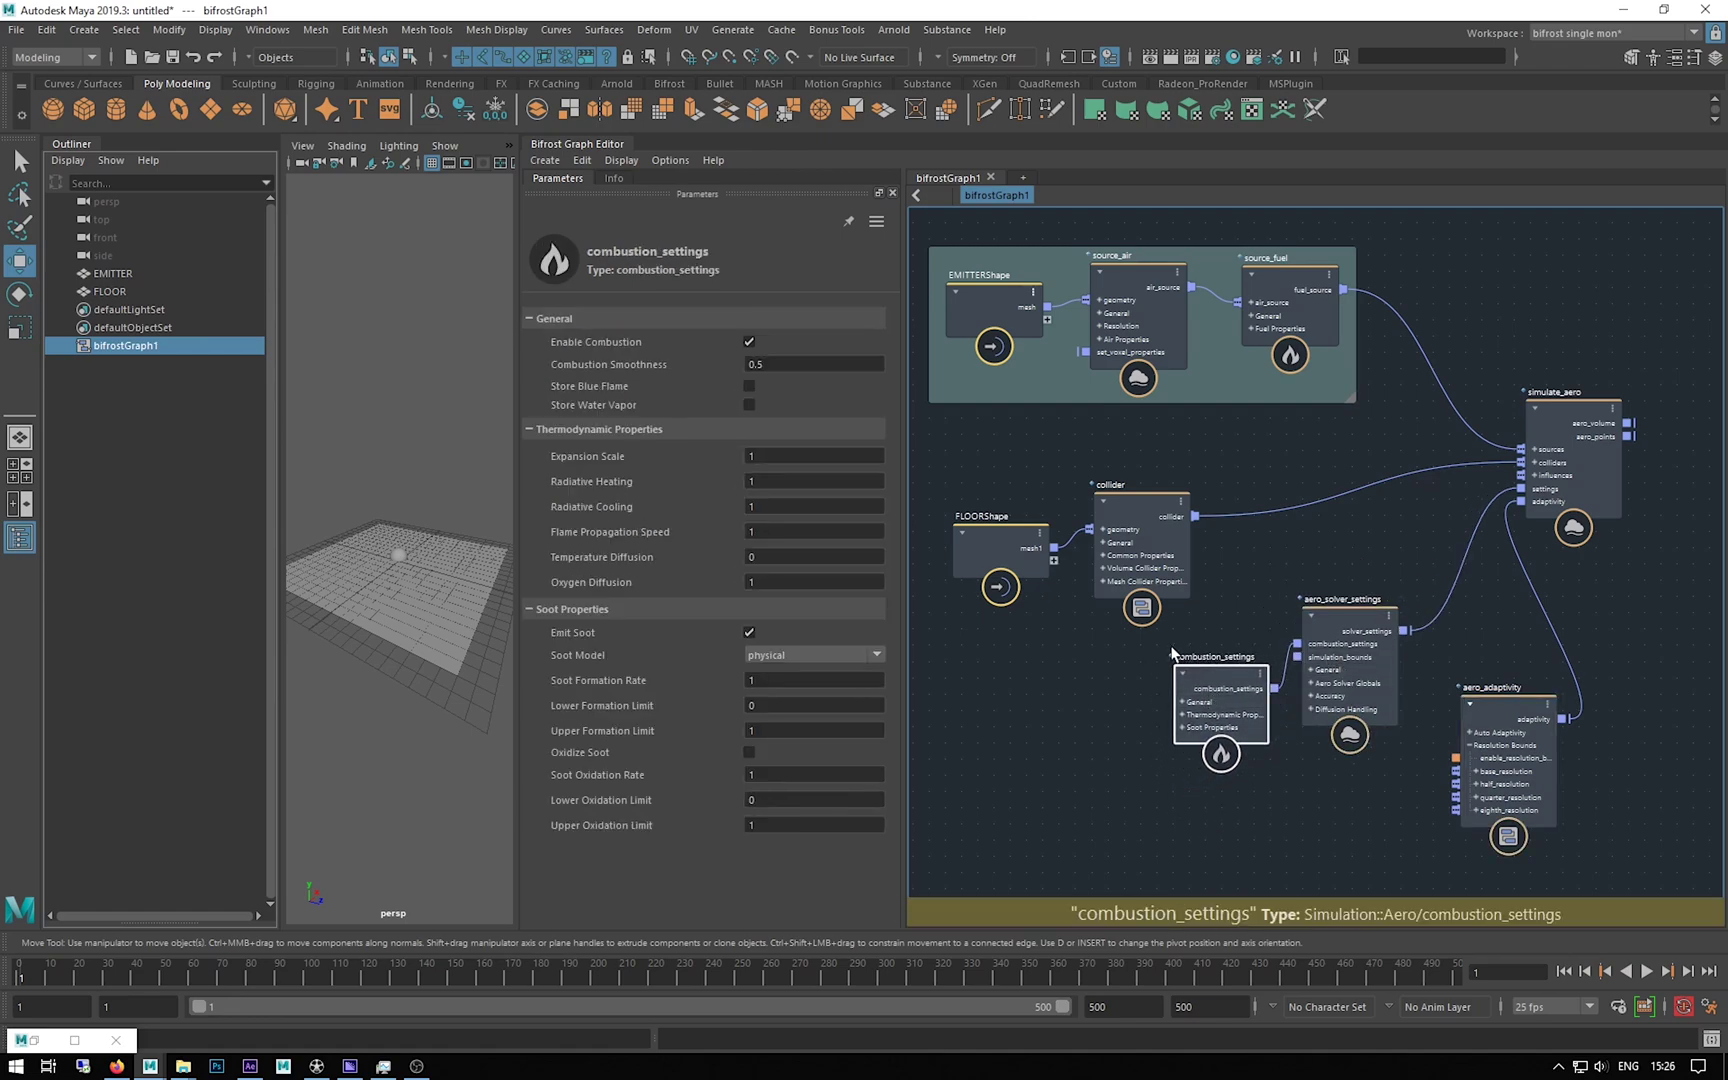
{"action": "left_click_drag", "start_coordinate": [1133, 549], "coordinate": [1133, 504]}
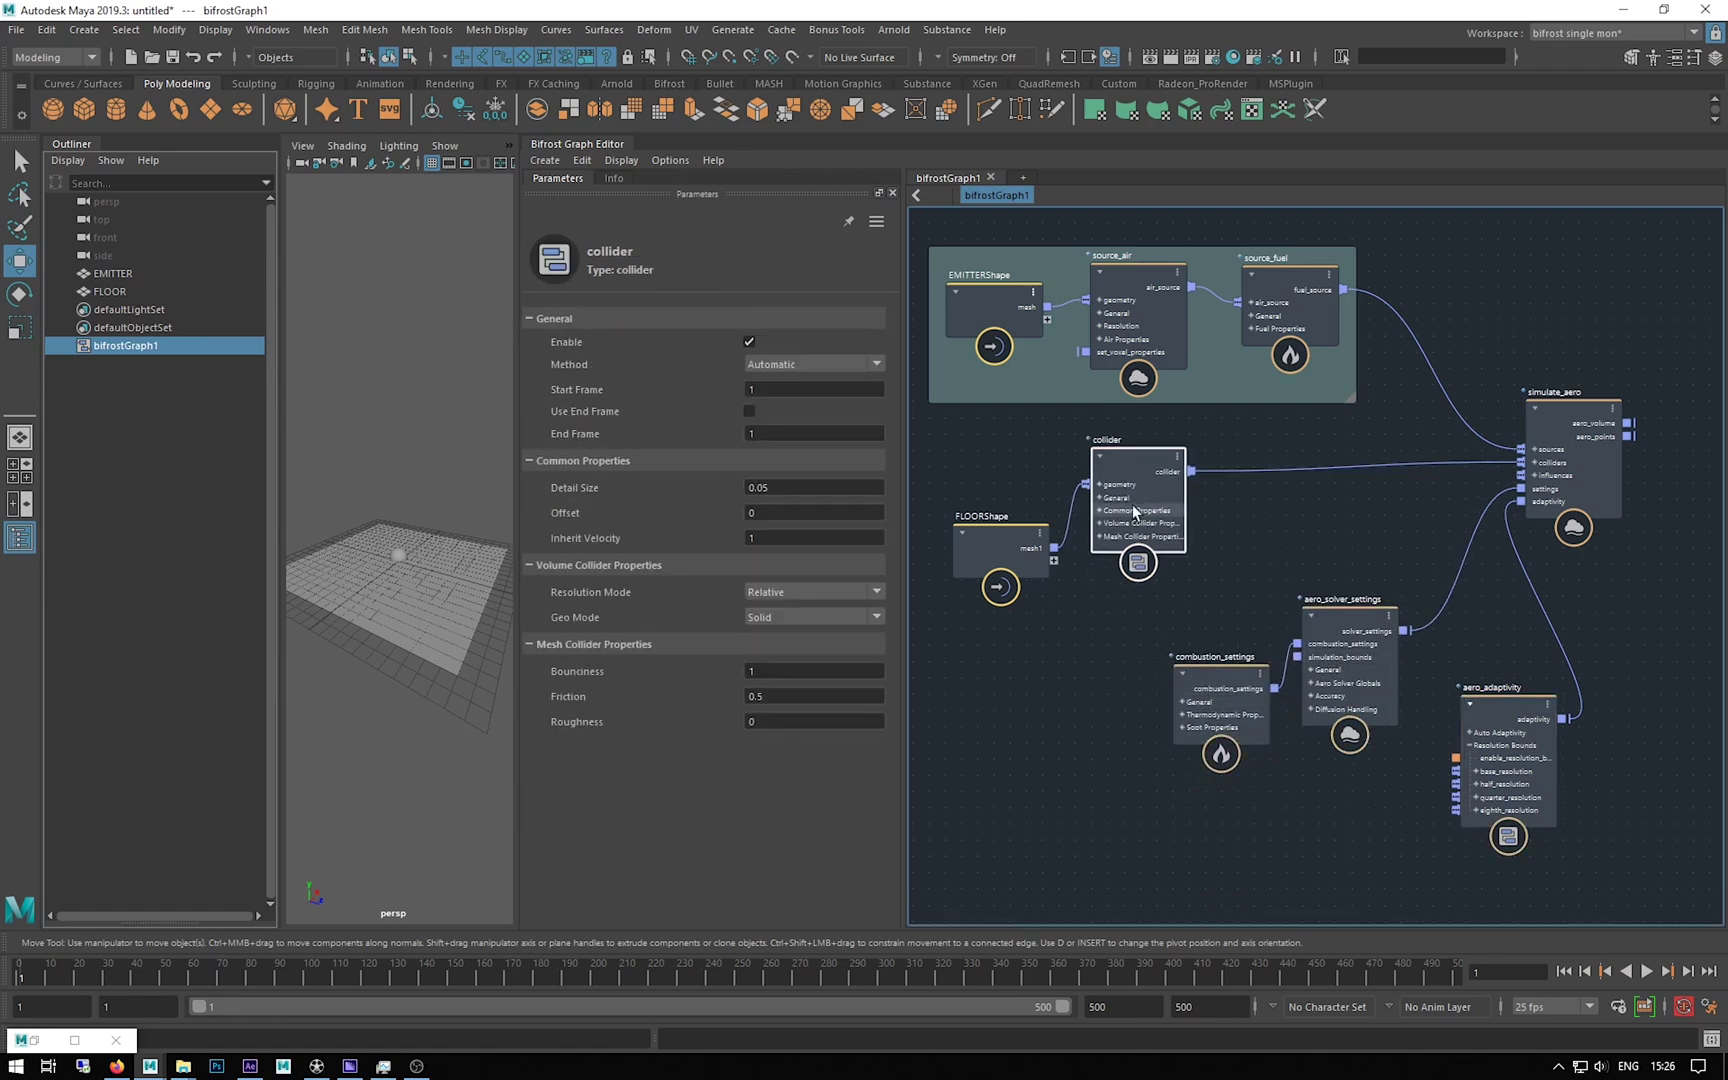
{"action": "left_click_drag", "start_coordinate": [1000, 540], "coordinate": [985, 460]}
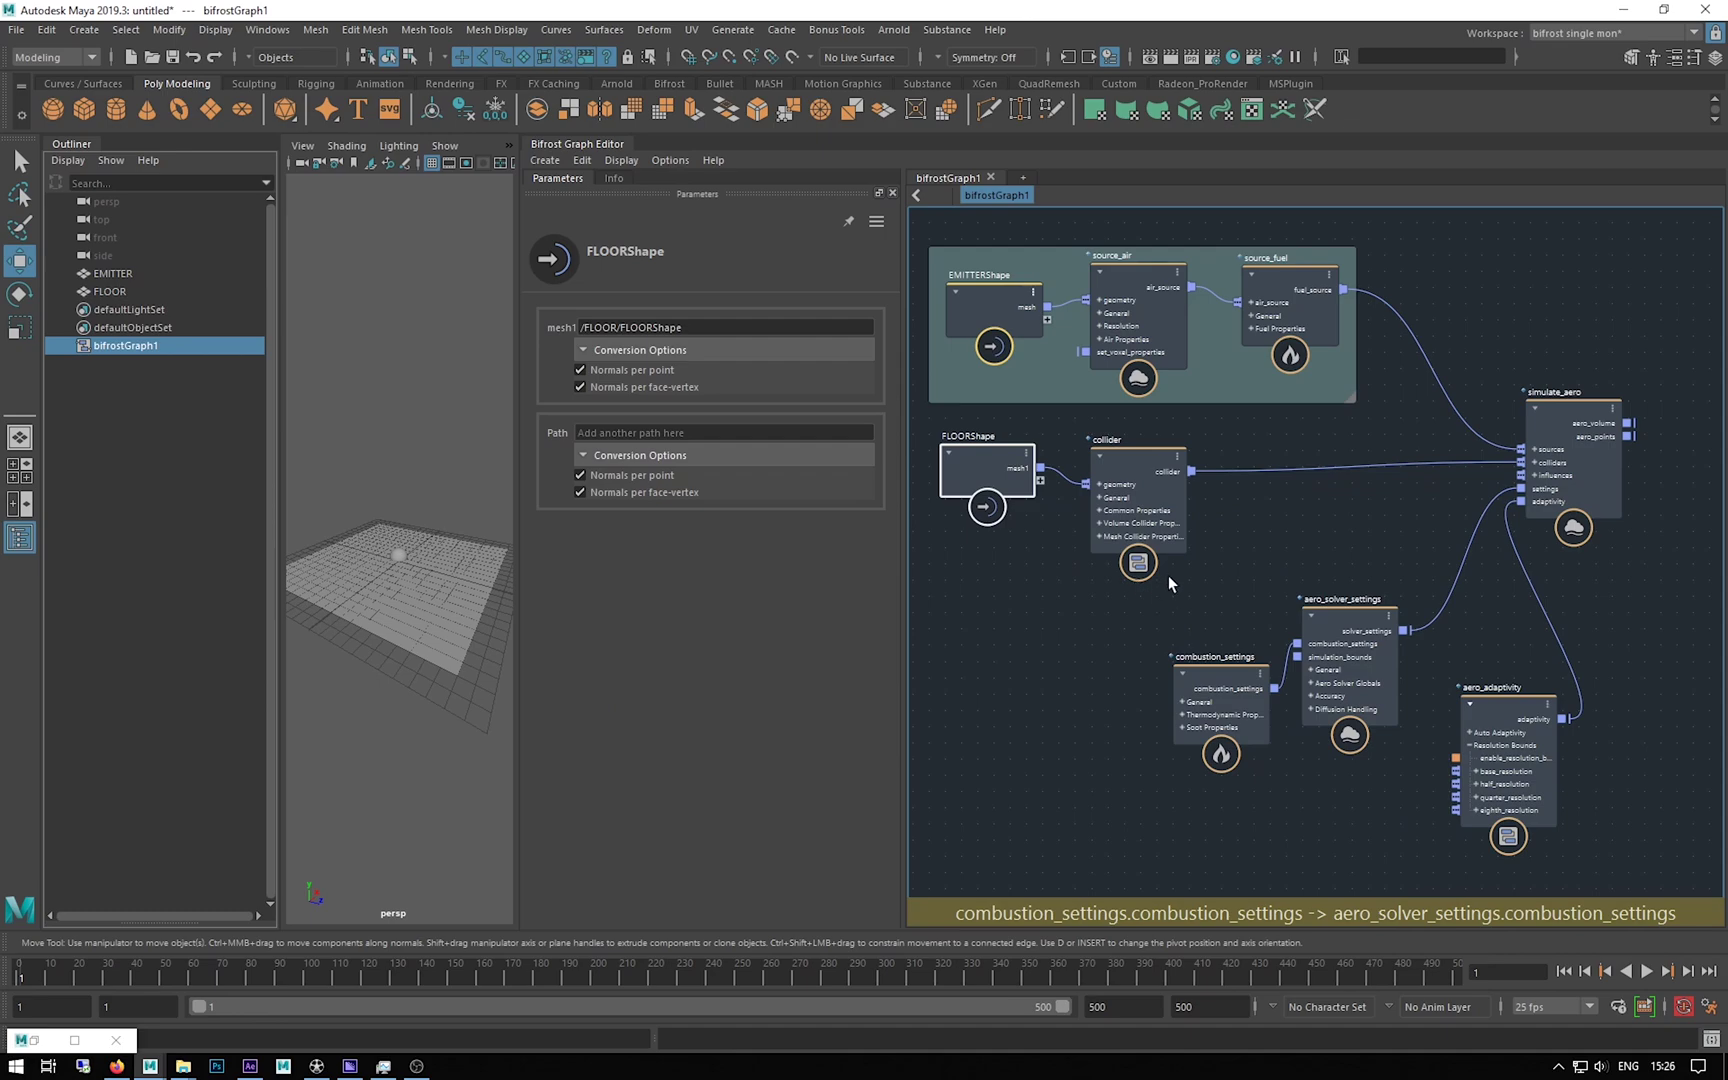
Step: Create a backdrop around combustion_settings and aero_solver_settings, and move the group lower in the graph
{"action": "left_click_drag", "start_coordinate": [1168, 575], "coordinate": [1415, 811]}
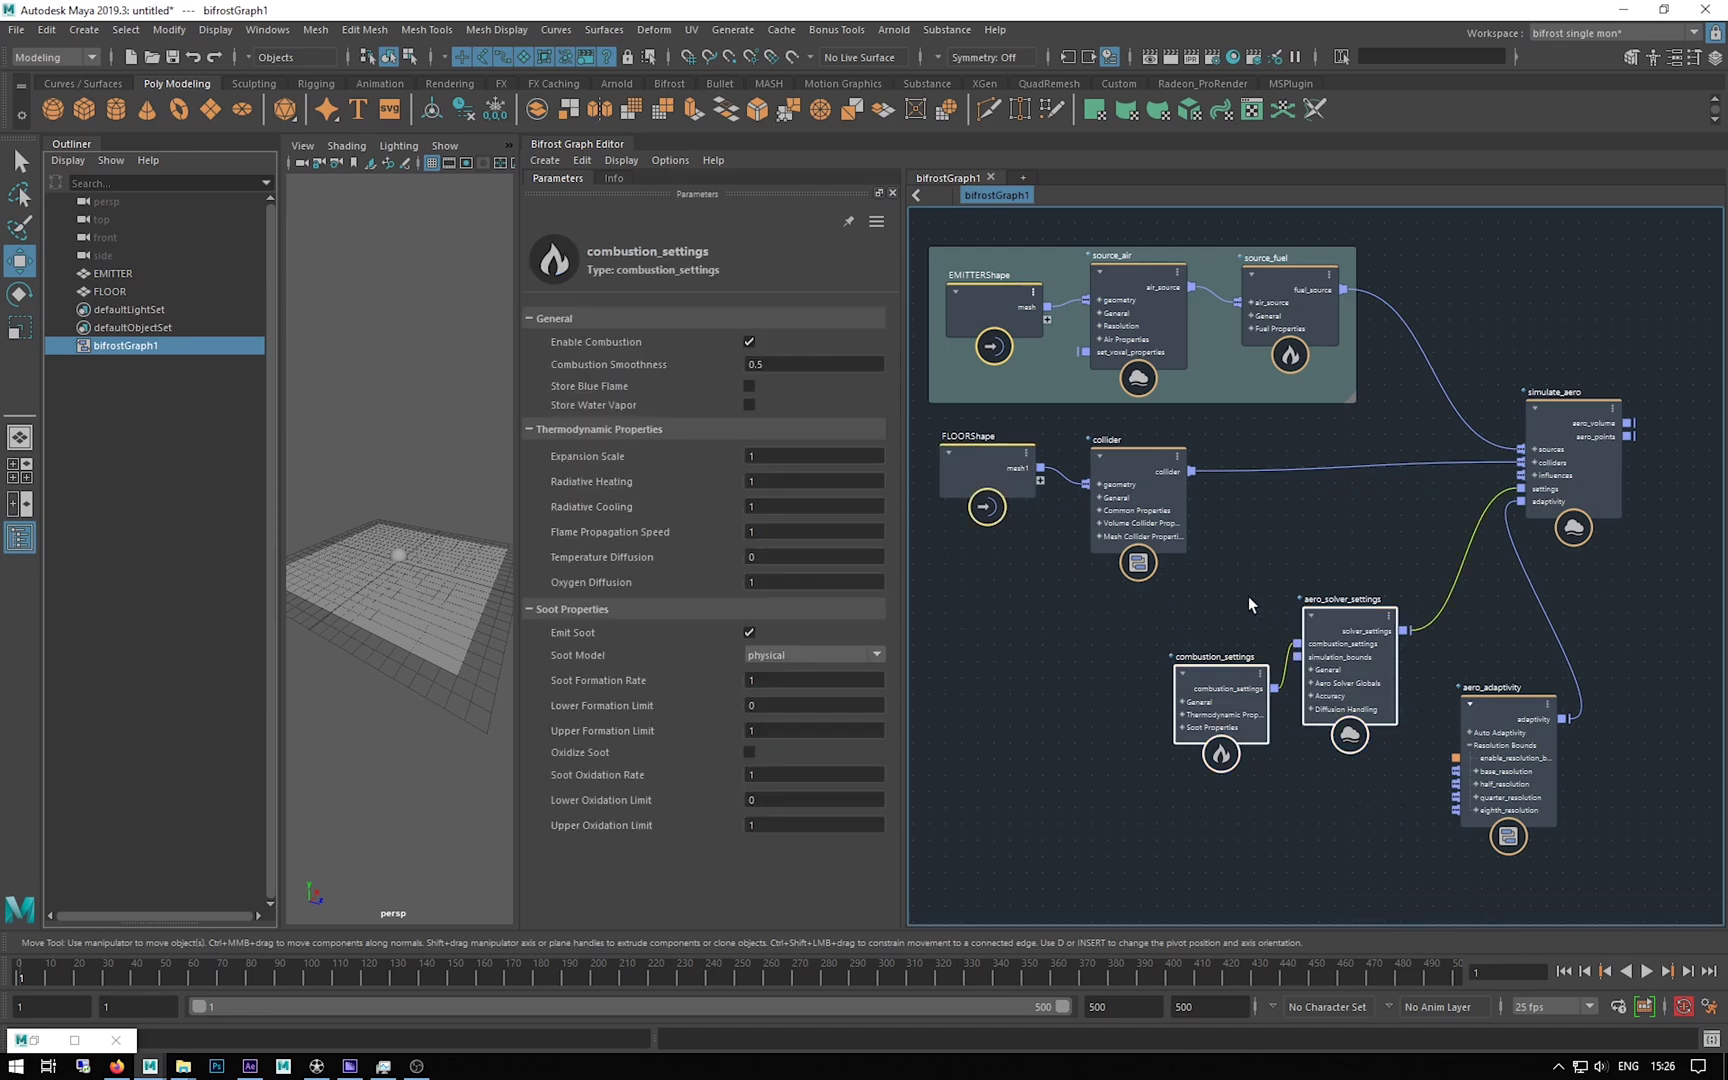
{"action": "right_click", "coordinate": [1247, 595]}
{"action": "left_click", "coordinate": [1292, 621]}
{"action": "left_click_drag", "start_coordinate": [1247, 616], "coordinate": [1170, 713]}
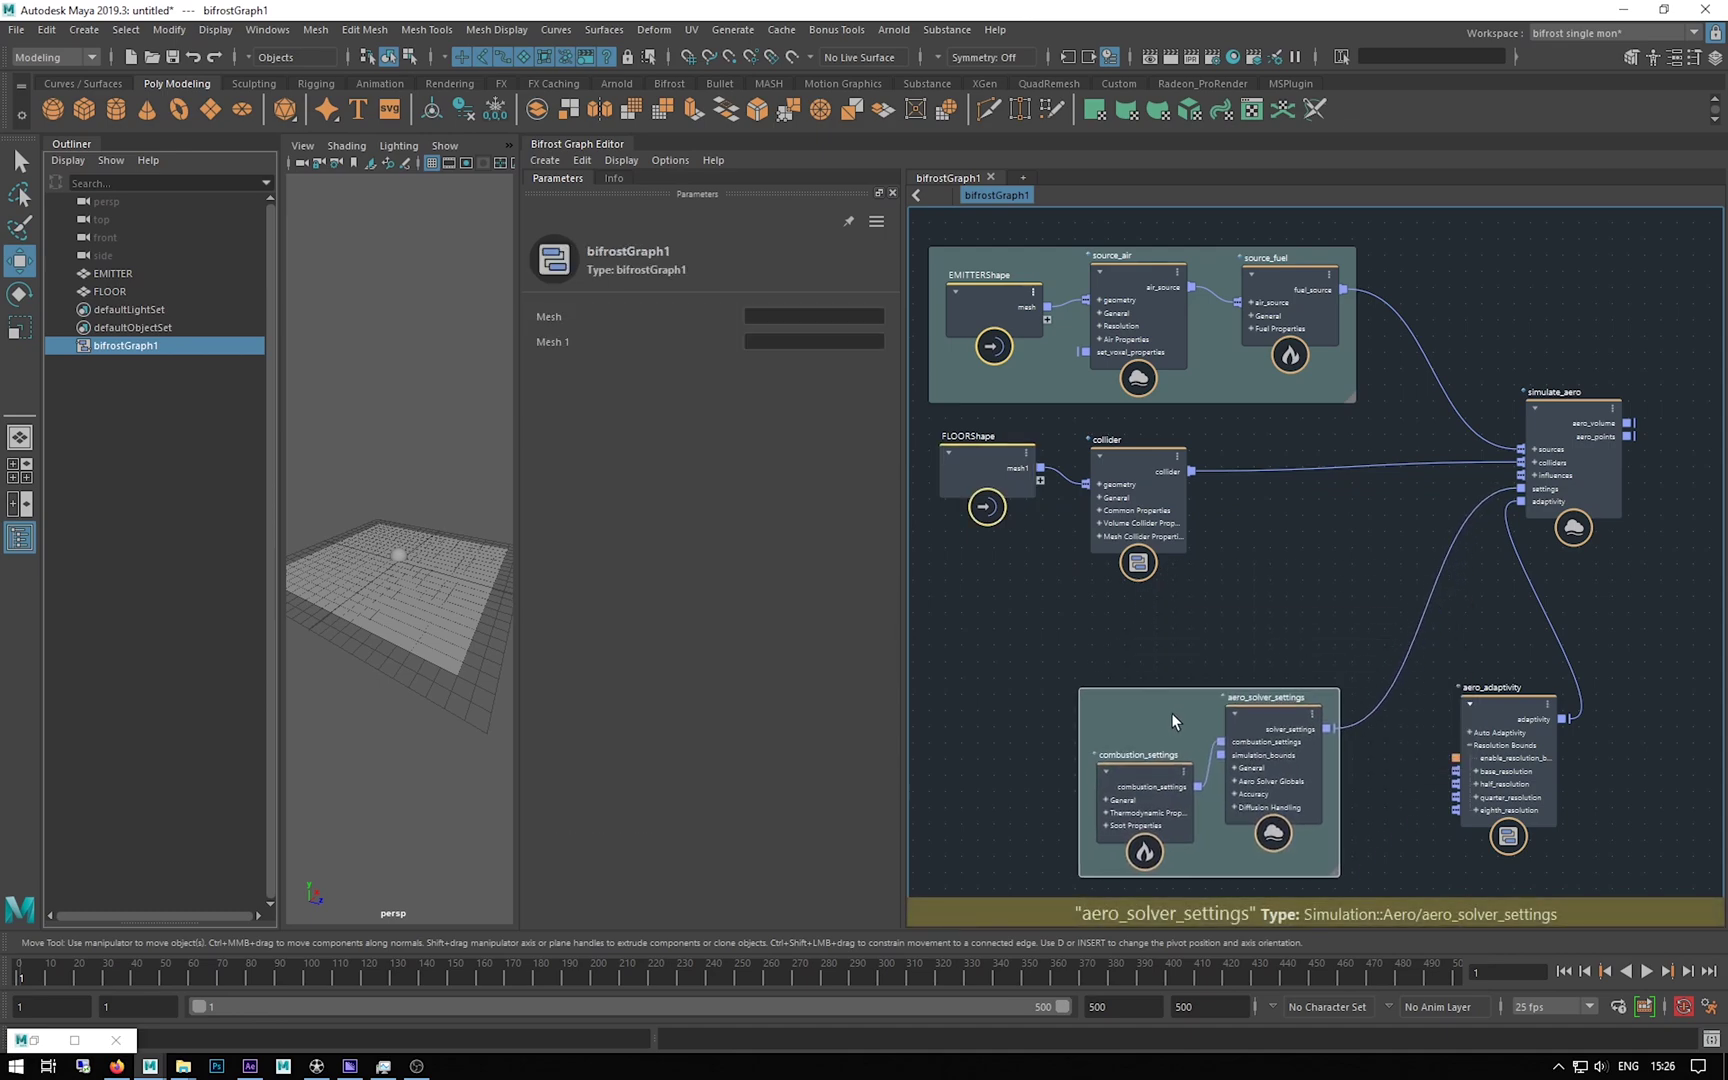
Step: Create a backdrop around the FLOORShape and collider nodes
{"action": "left_click_drag", "start_coordinate": [925, 418], "coordinate": [1237, 608]}
{"action": "right_click", "coordinate": [1064, 558]}
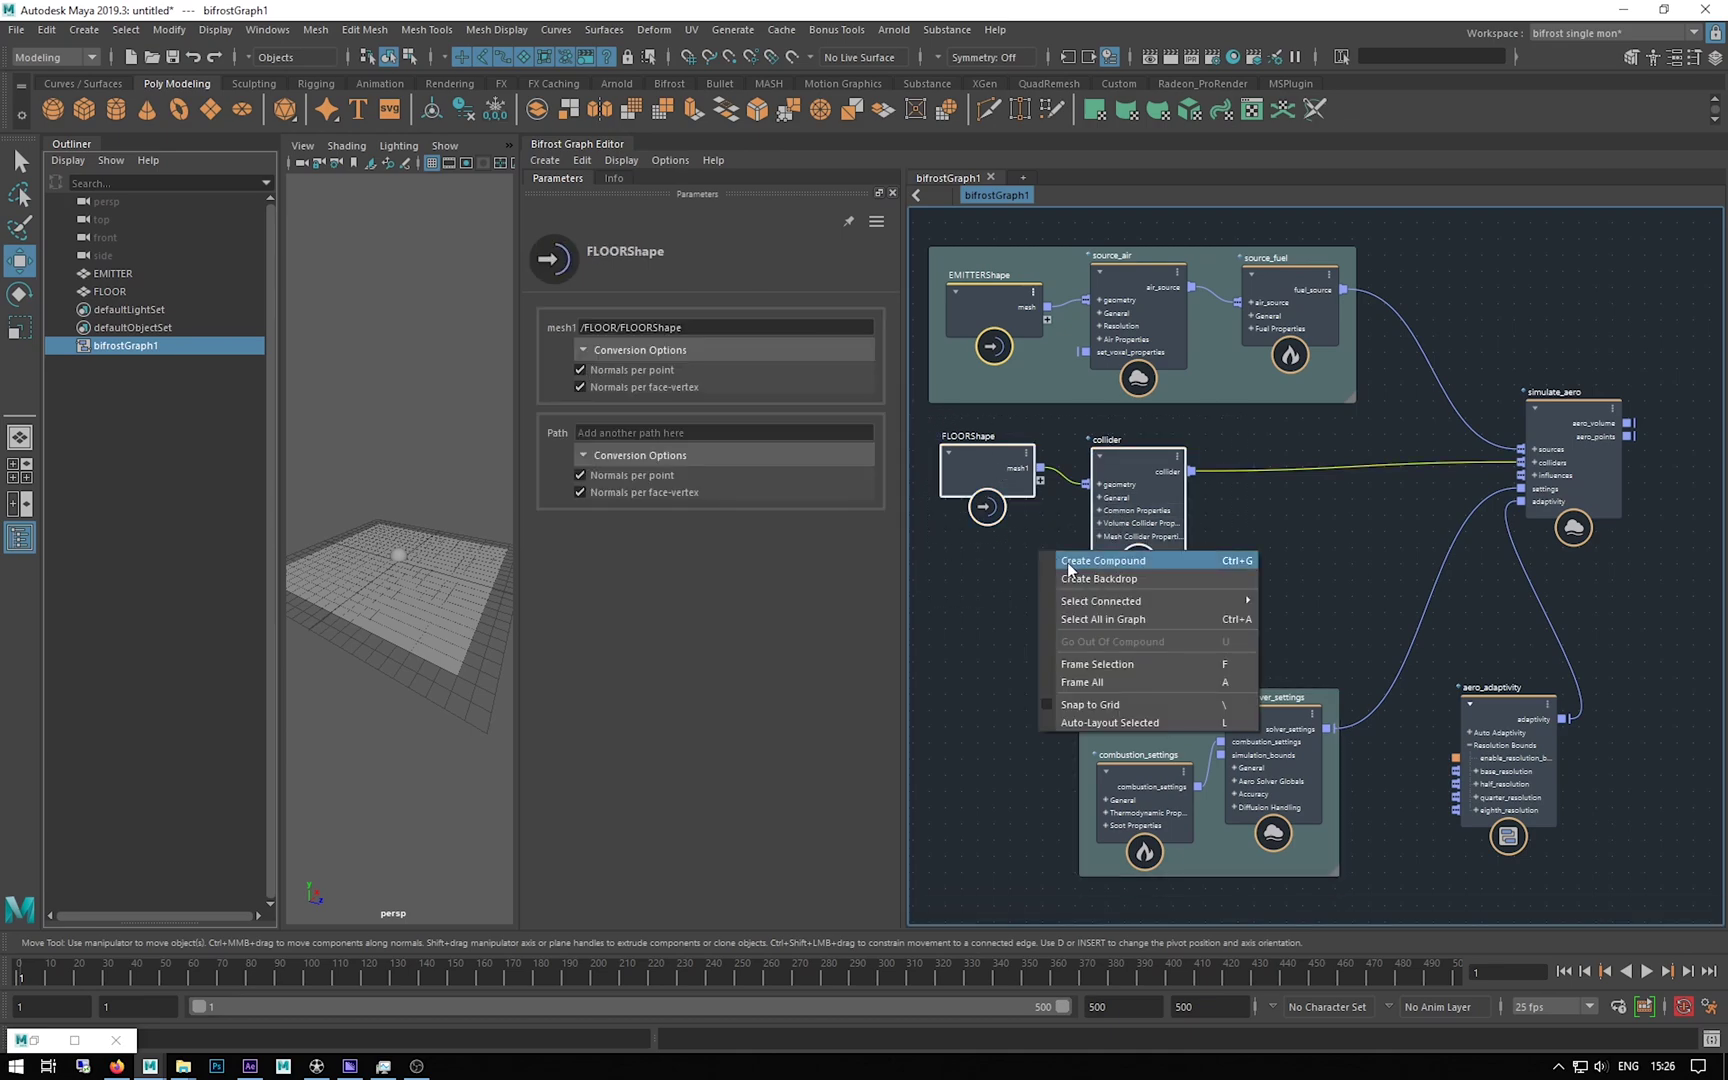
{"action": "left_click", "coordinate": [1080, 585]}
Step: Space simulate_aero and aero_adaptivity farther from the other nodes, and turn off Enable Auto Adaptivity on aero_adaptivity
{"action": "left_click_drag", "start_coordinate": [1490, 724], "coordinate": [1516, 687]}
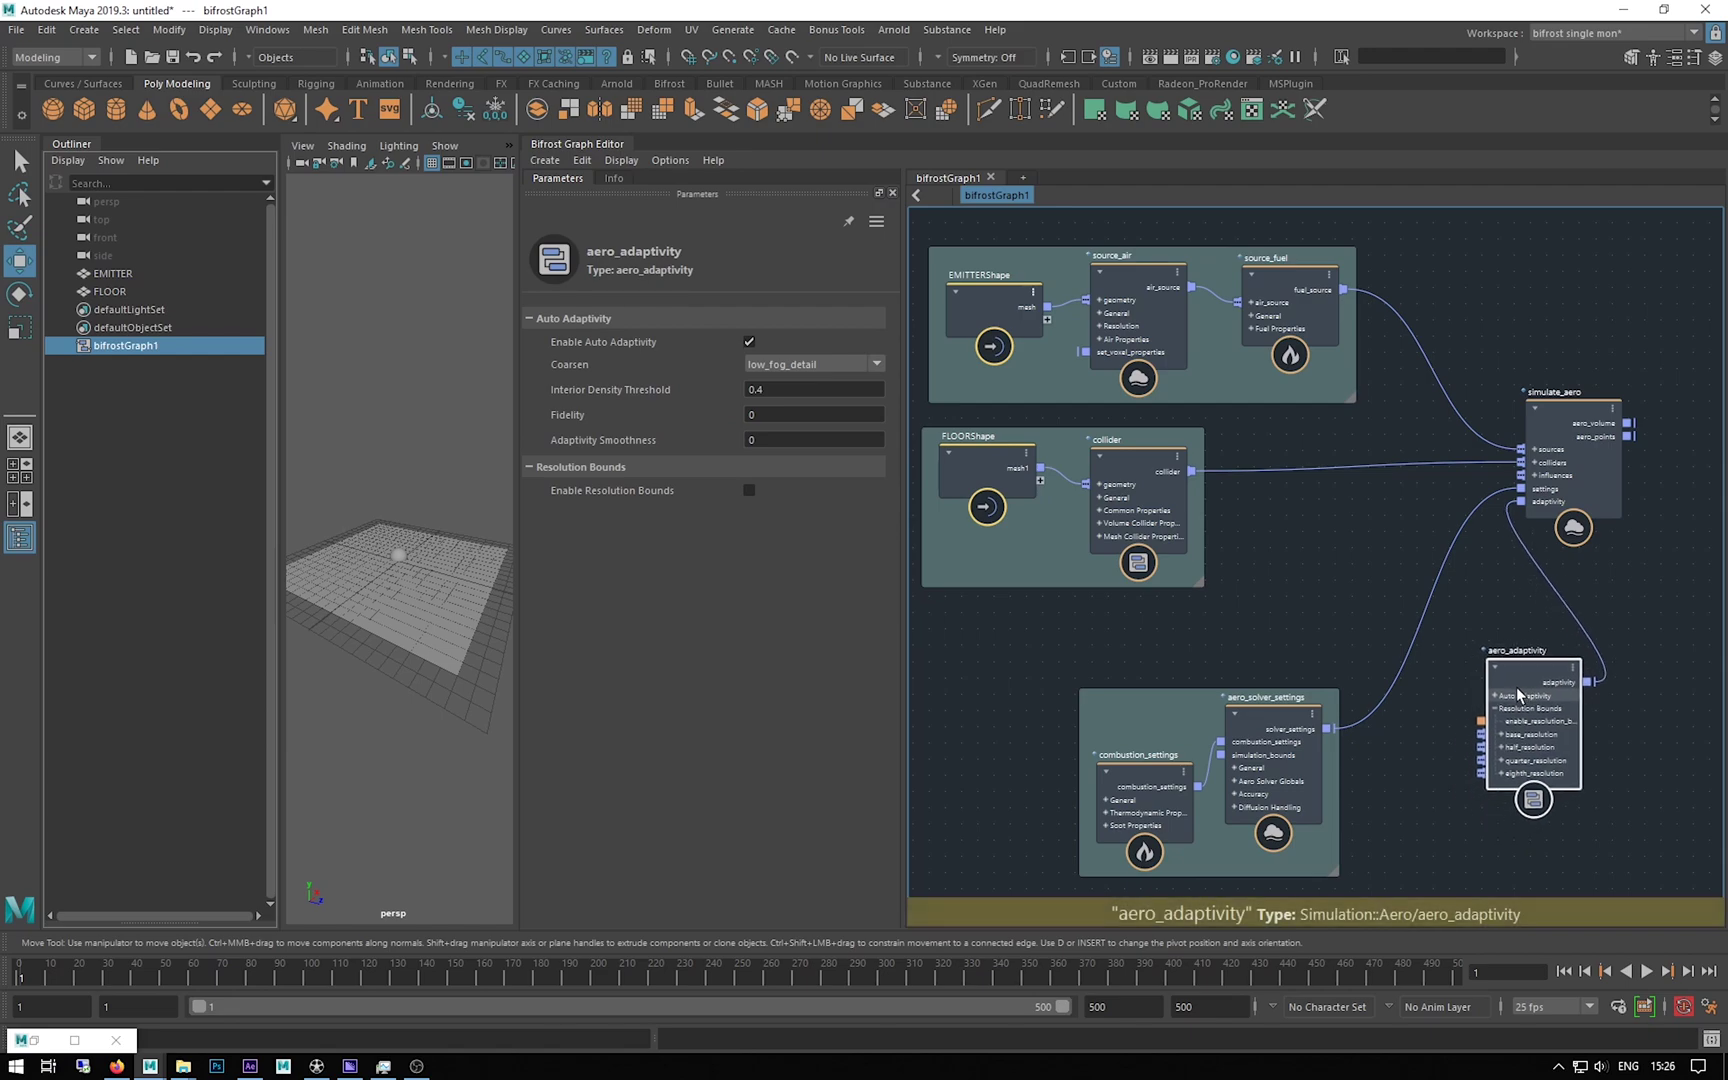
{"action": "left_click_drag", "start_coordinate": [1593, 485], "coordinate": [1631, 486]}
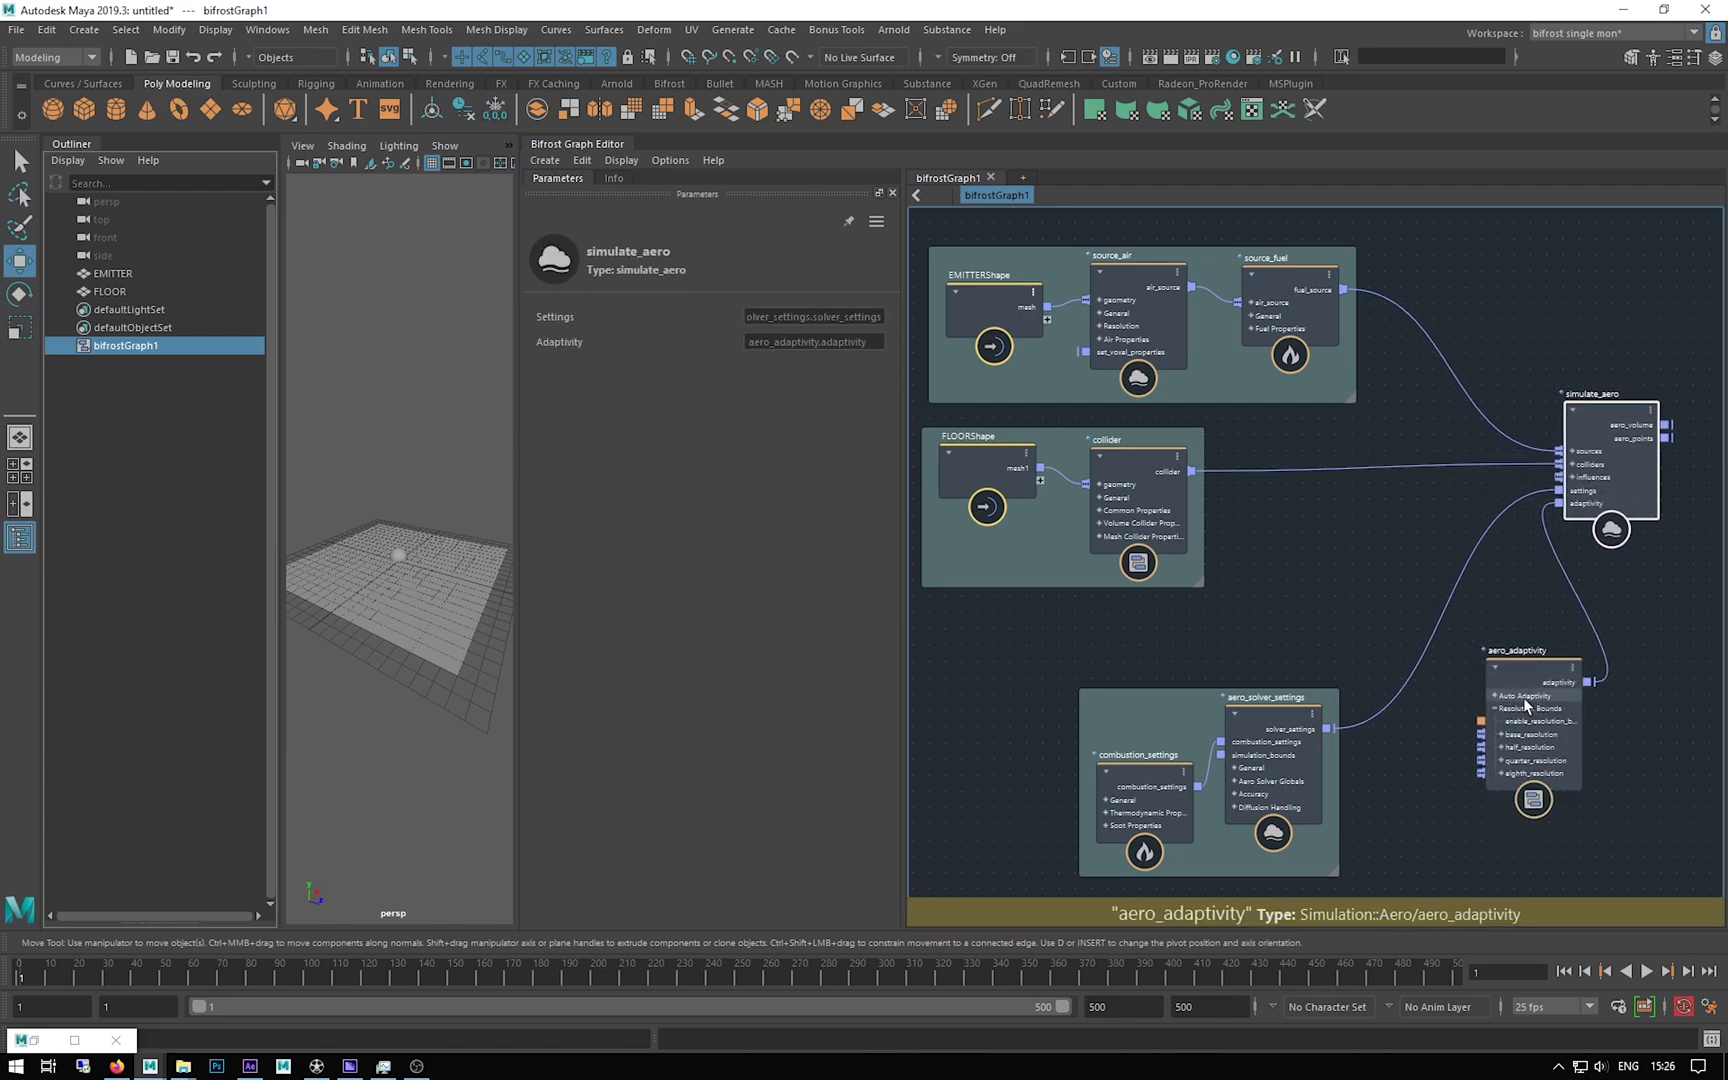
{"action": "left_click_drag", "start_coordinate": [1524, 704], "coordinate": [1500, 727]}
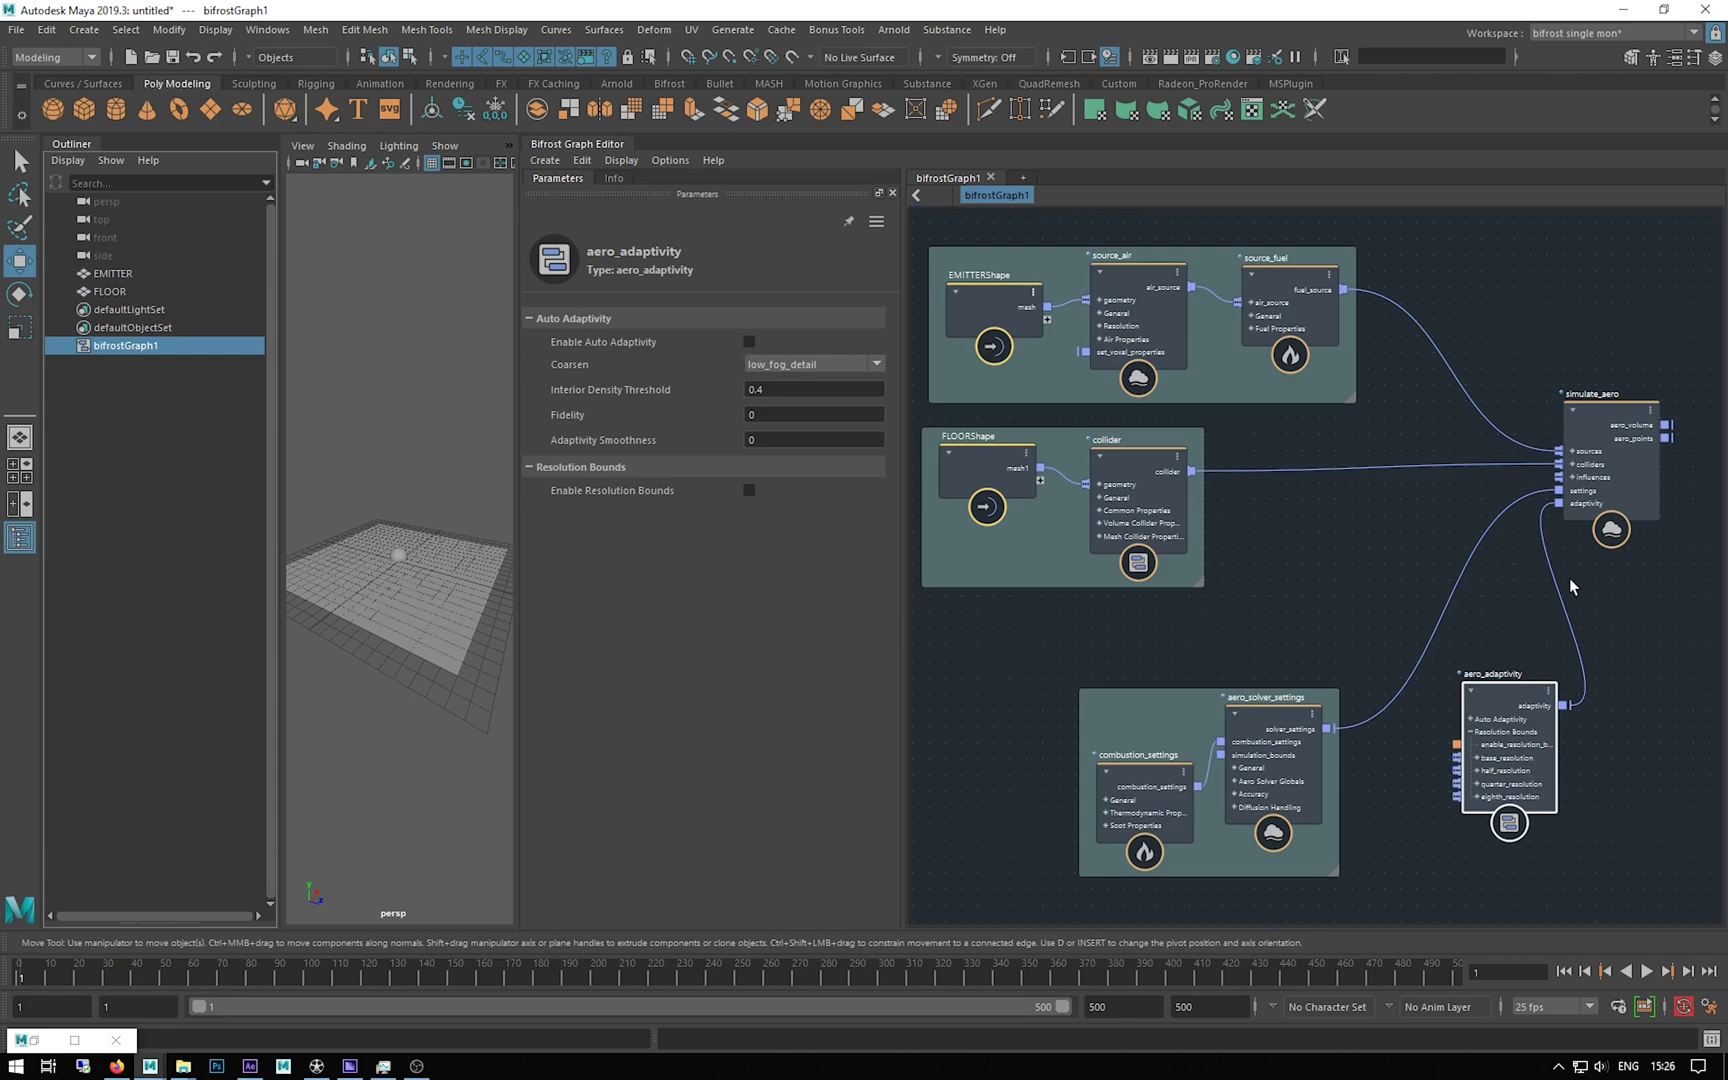
{"action": "left_click_drag", "start_coordinate": [1607, 473], "coordinate": [1652, 473]}
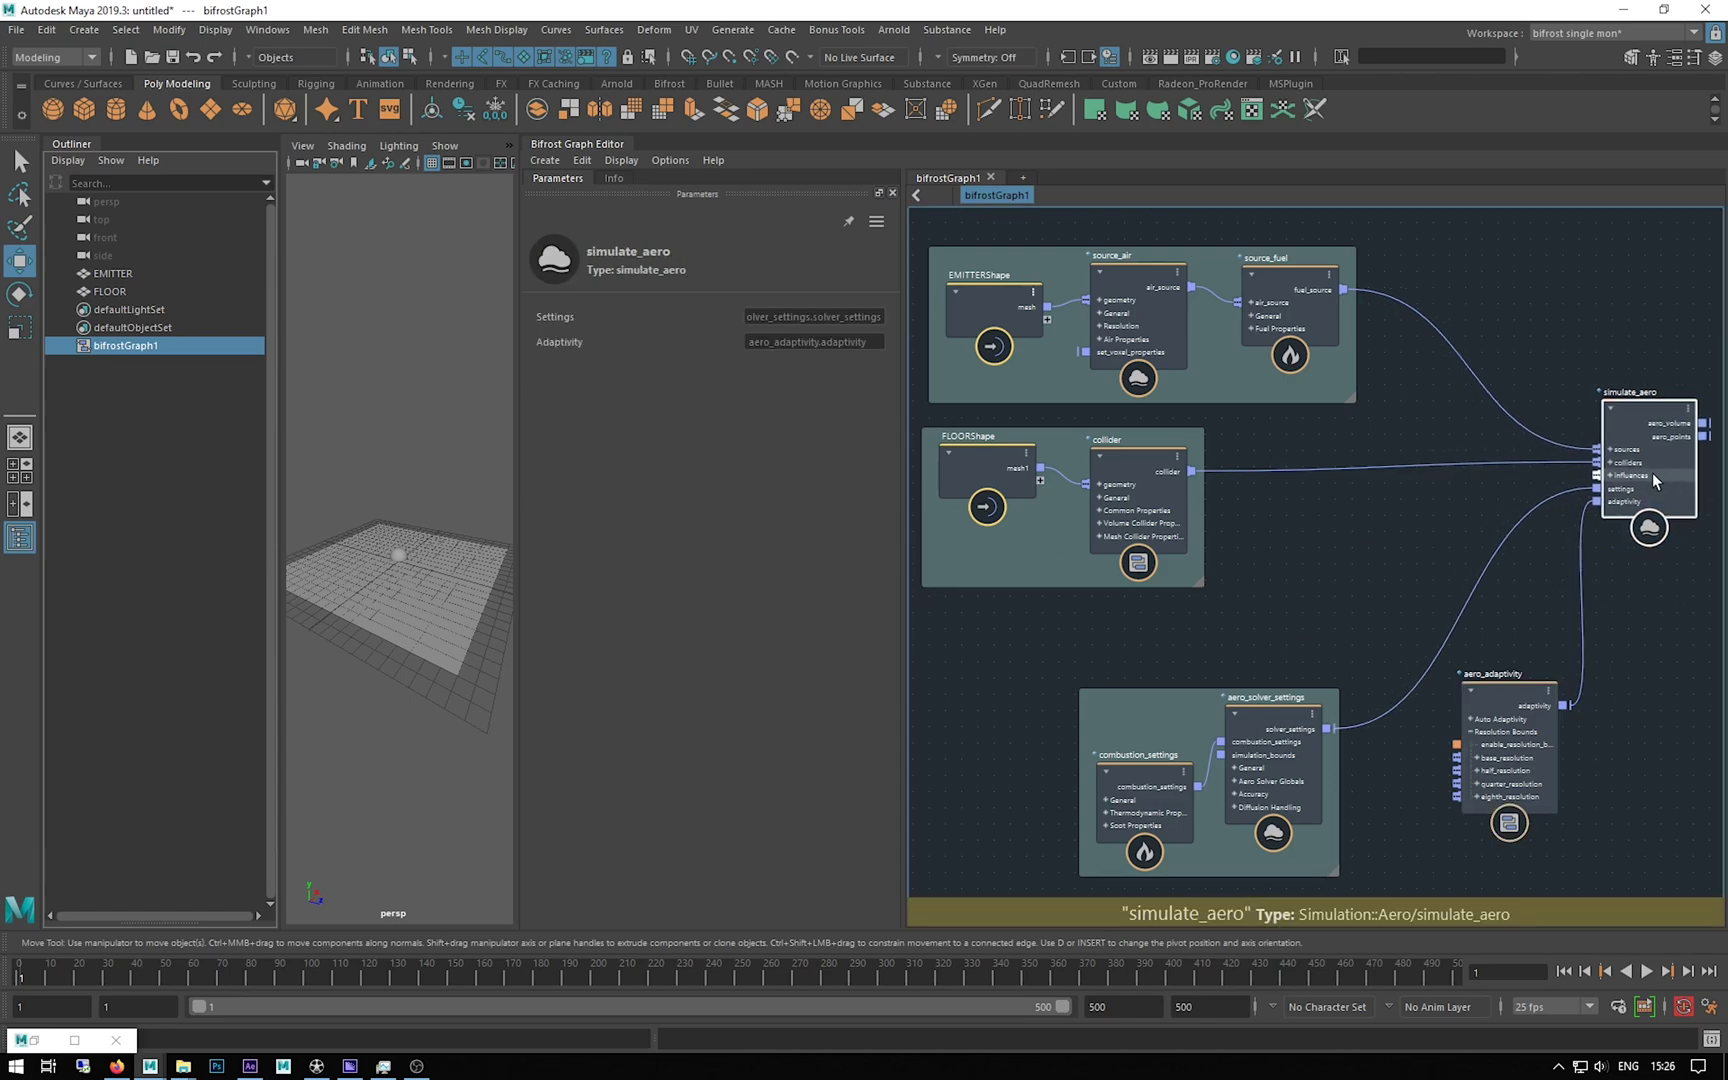
Step: Move the output node away from simulate_aero and connect simulate_aero's aero_volume output to it
{"action": "middle_click_drag", "start_coordinate": [1418, 516], "coordinate": [1282, 531]}
{"action": "middle_click_drag", "start_coordinate": [1526, 643], "coordinate": [1323, 648]}
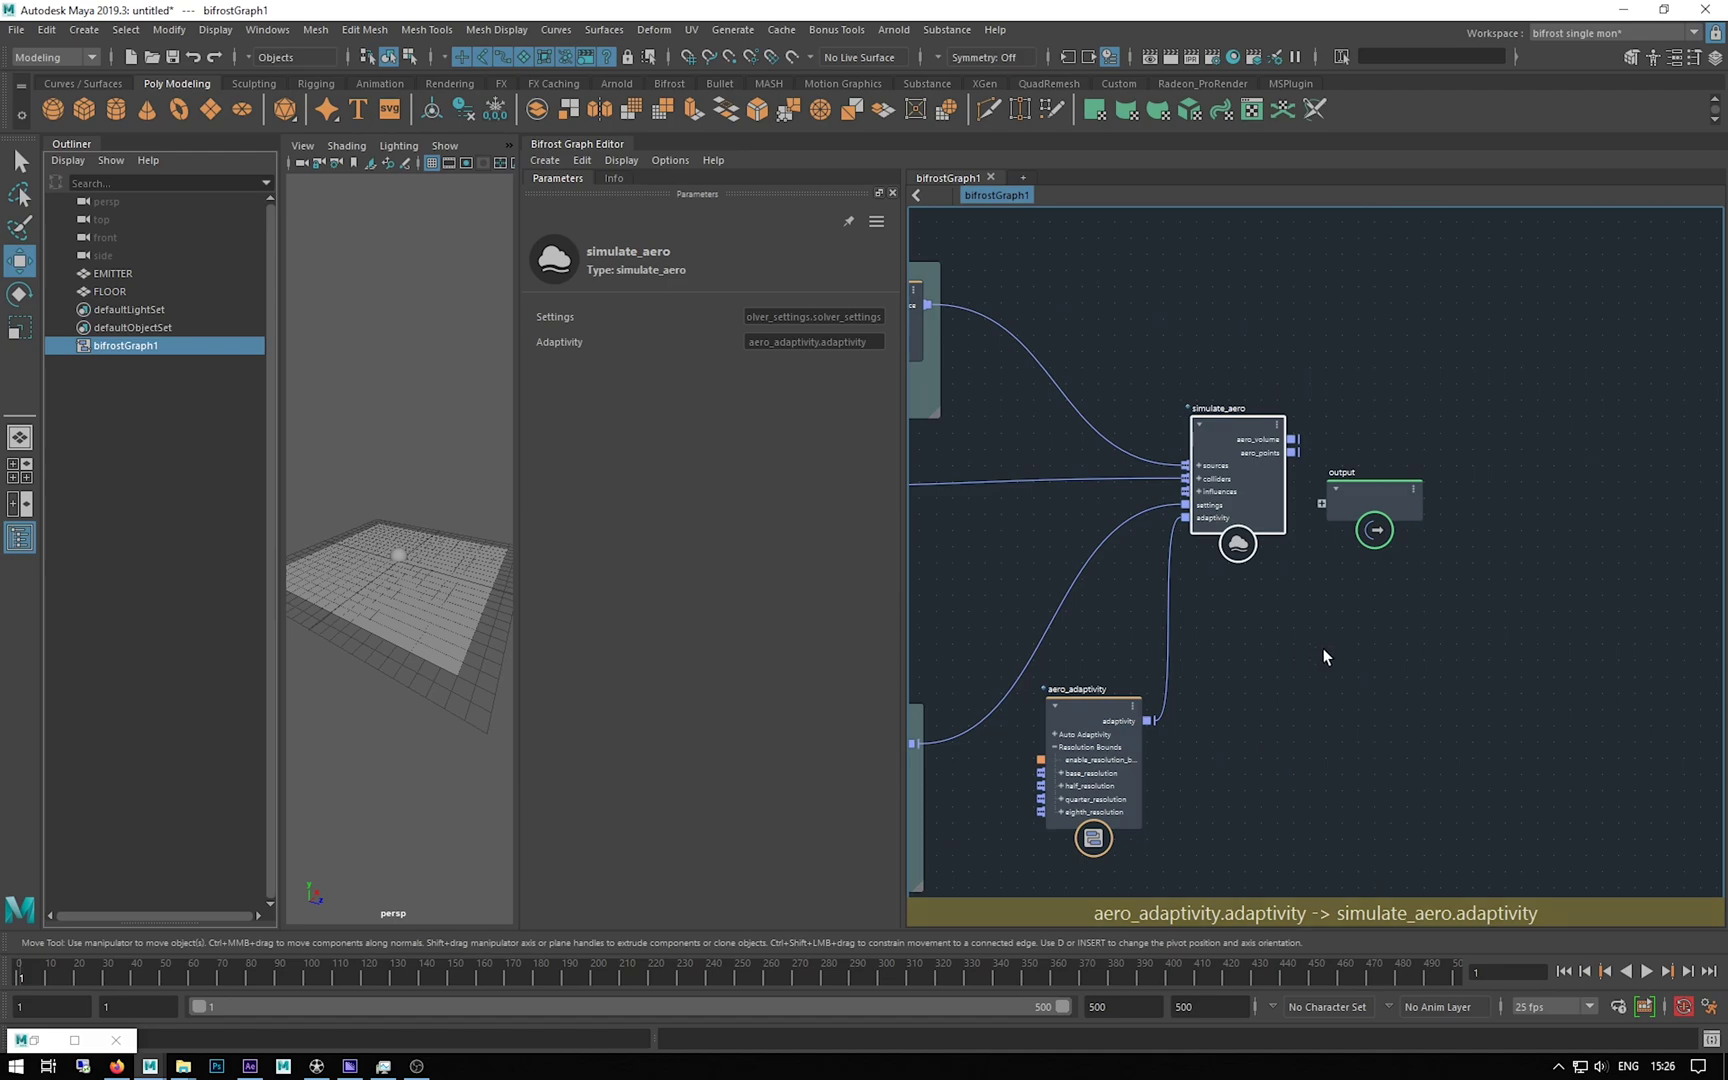
{"action": "left_click", "coordinate": [1398, 507]}
{"action": "left_click_drag", "start_coordinate": [1397, 507], "coordinate": [1646, 486]}
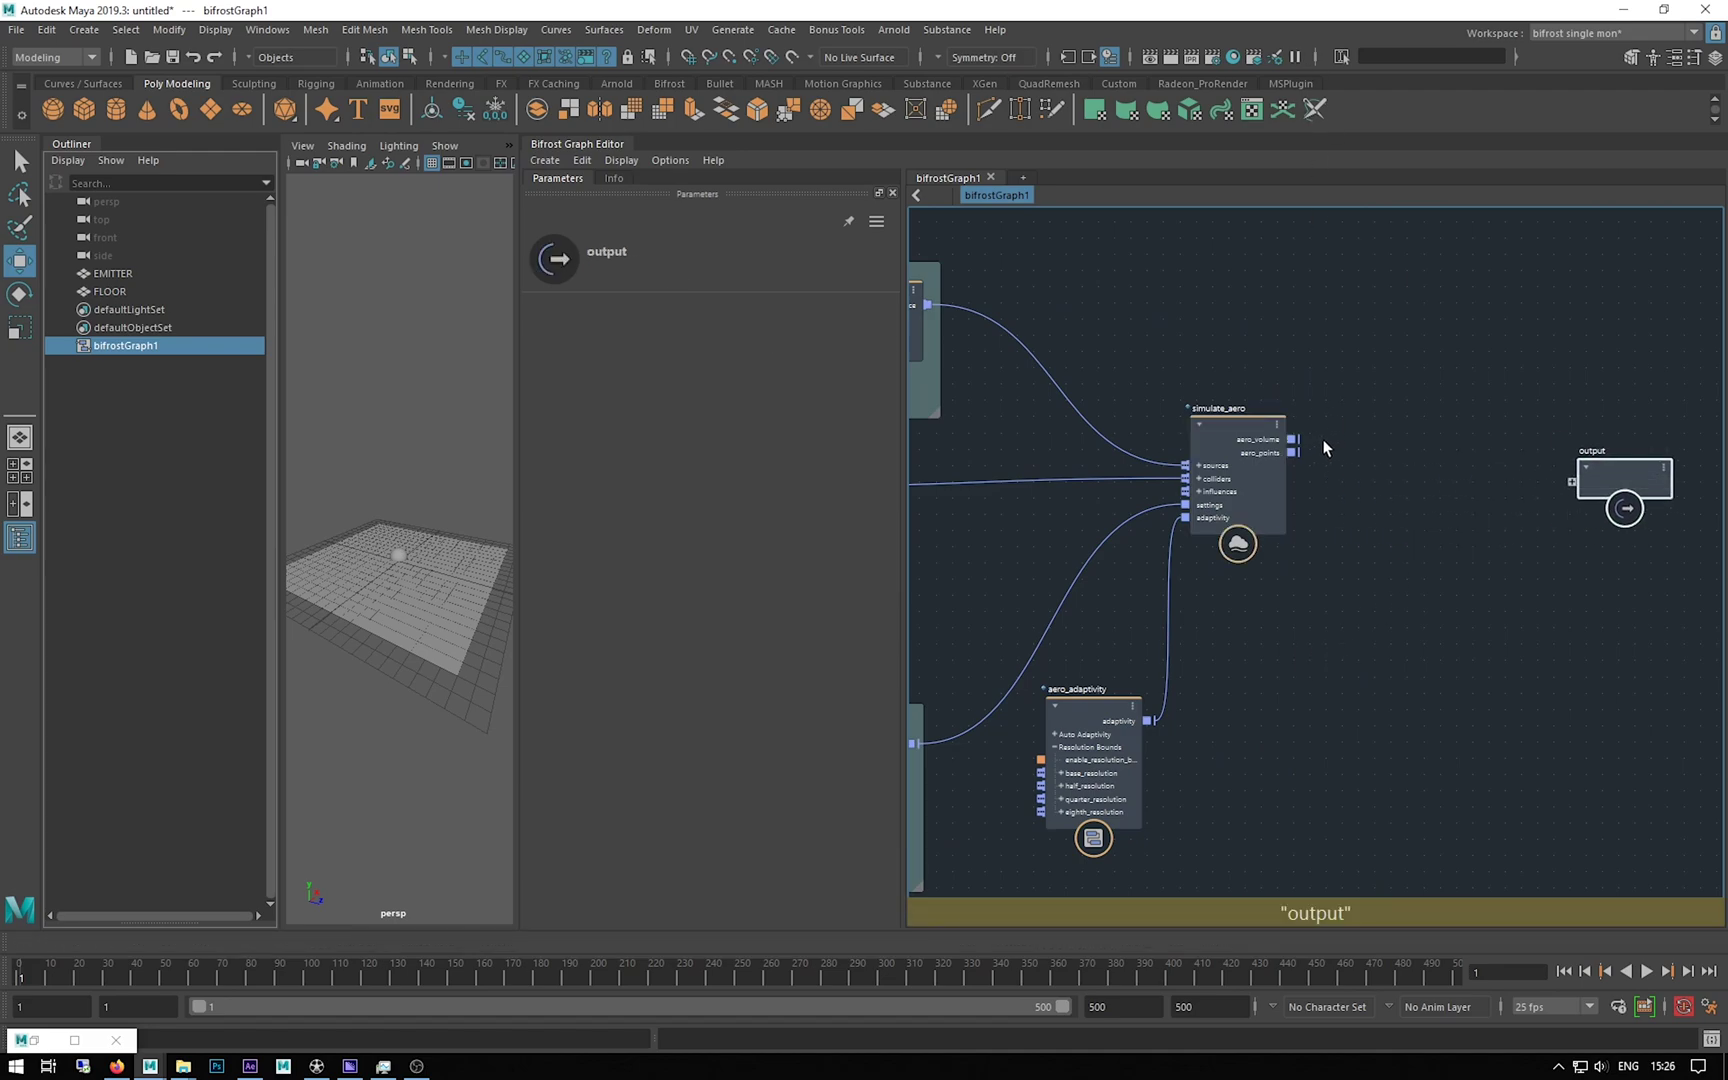
{"action": "left_click_drag", "start_coordinate": [1292, 439], "coordinate": [1572, 482]}
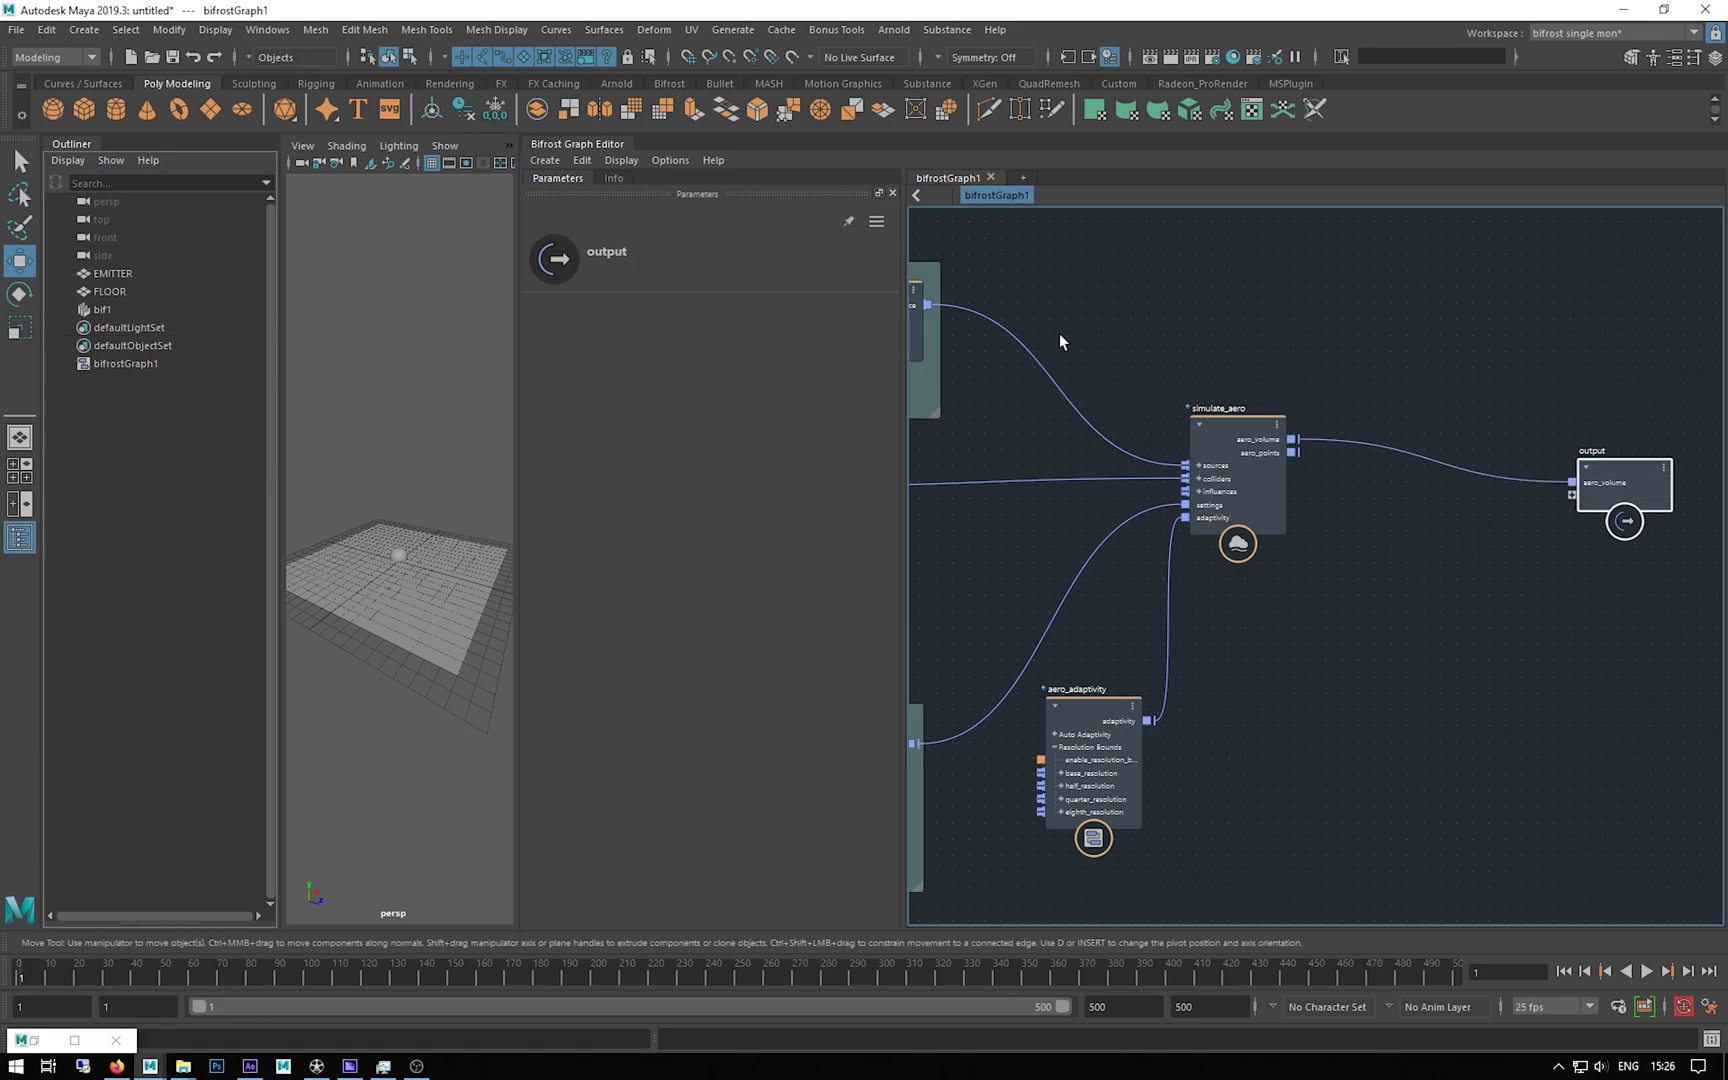
Step: Select the bif1 output object to locate it in the scene, and reselect bifrostGraph1
{"action": "key", "text": "a"}
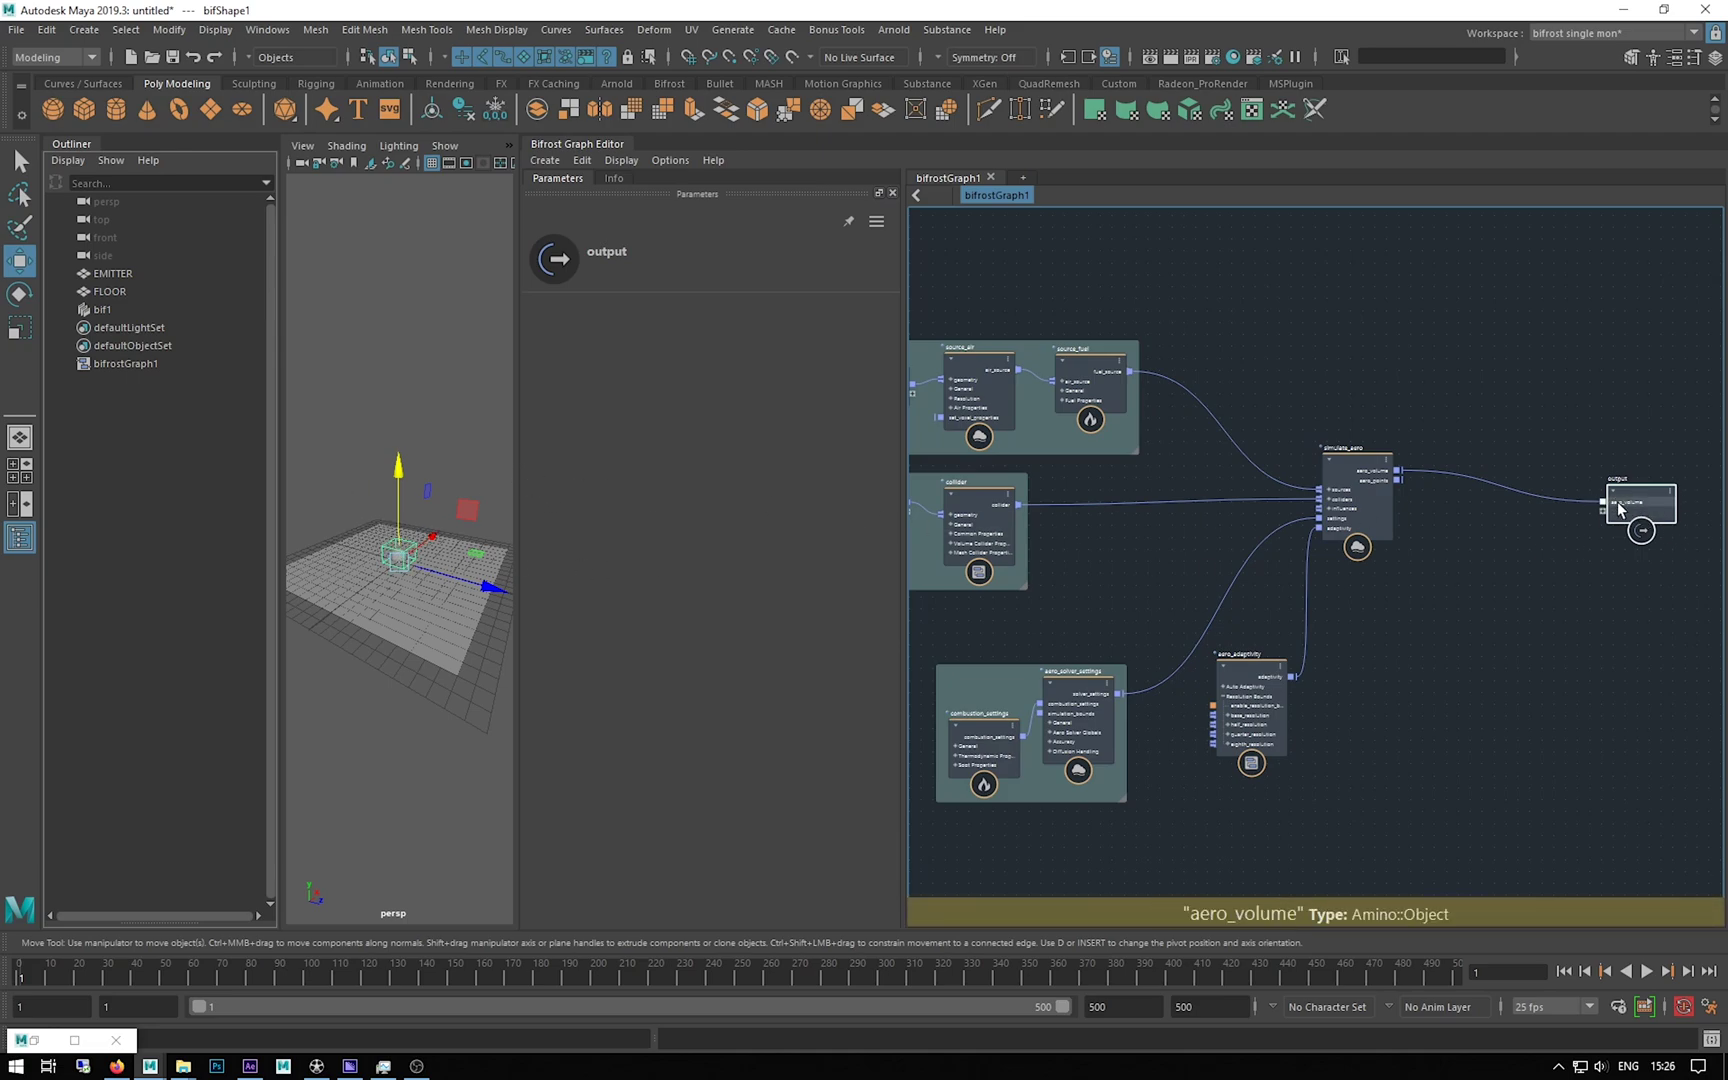
{"action": "scroll", "coordinate": [1617, 501], "scroll_direction": "up", "scroll_amount": 3}
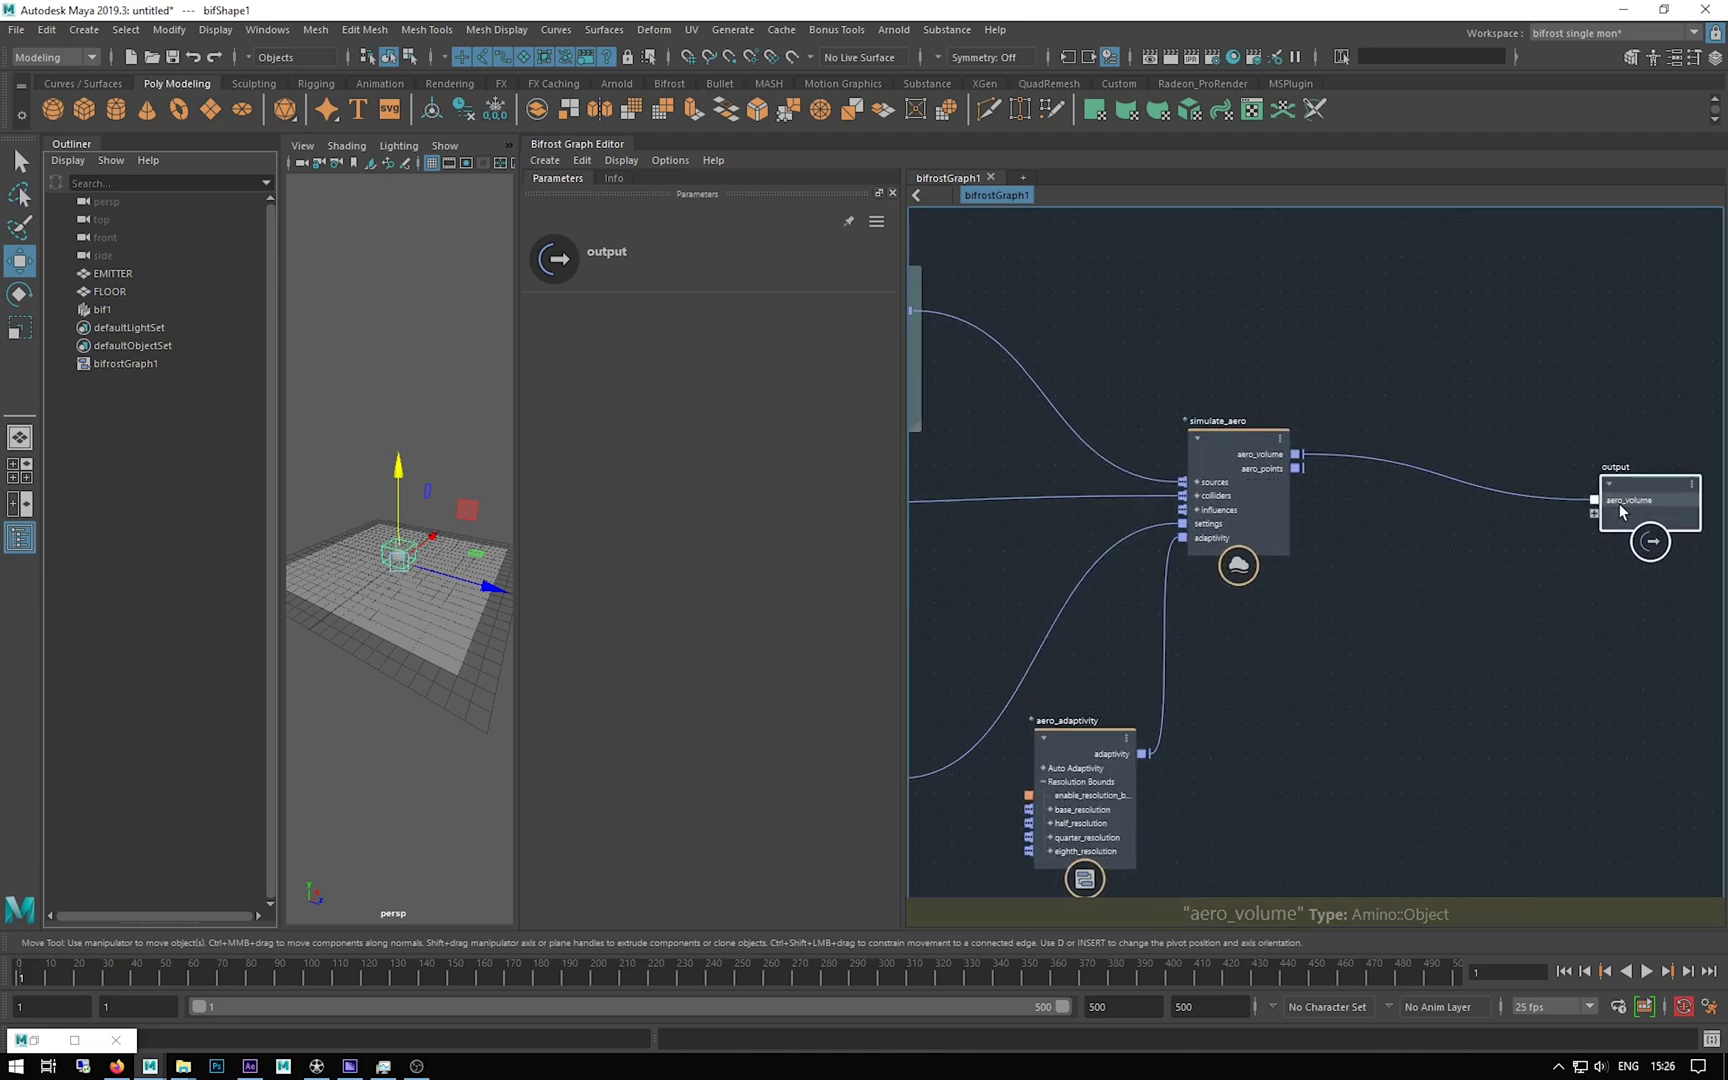
{"action": "left_click", "coordinate": [102, 310]}
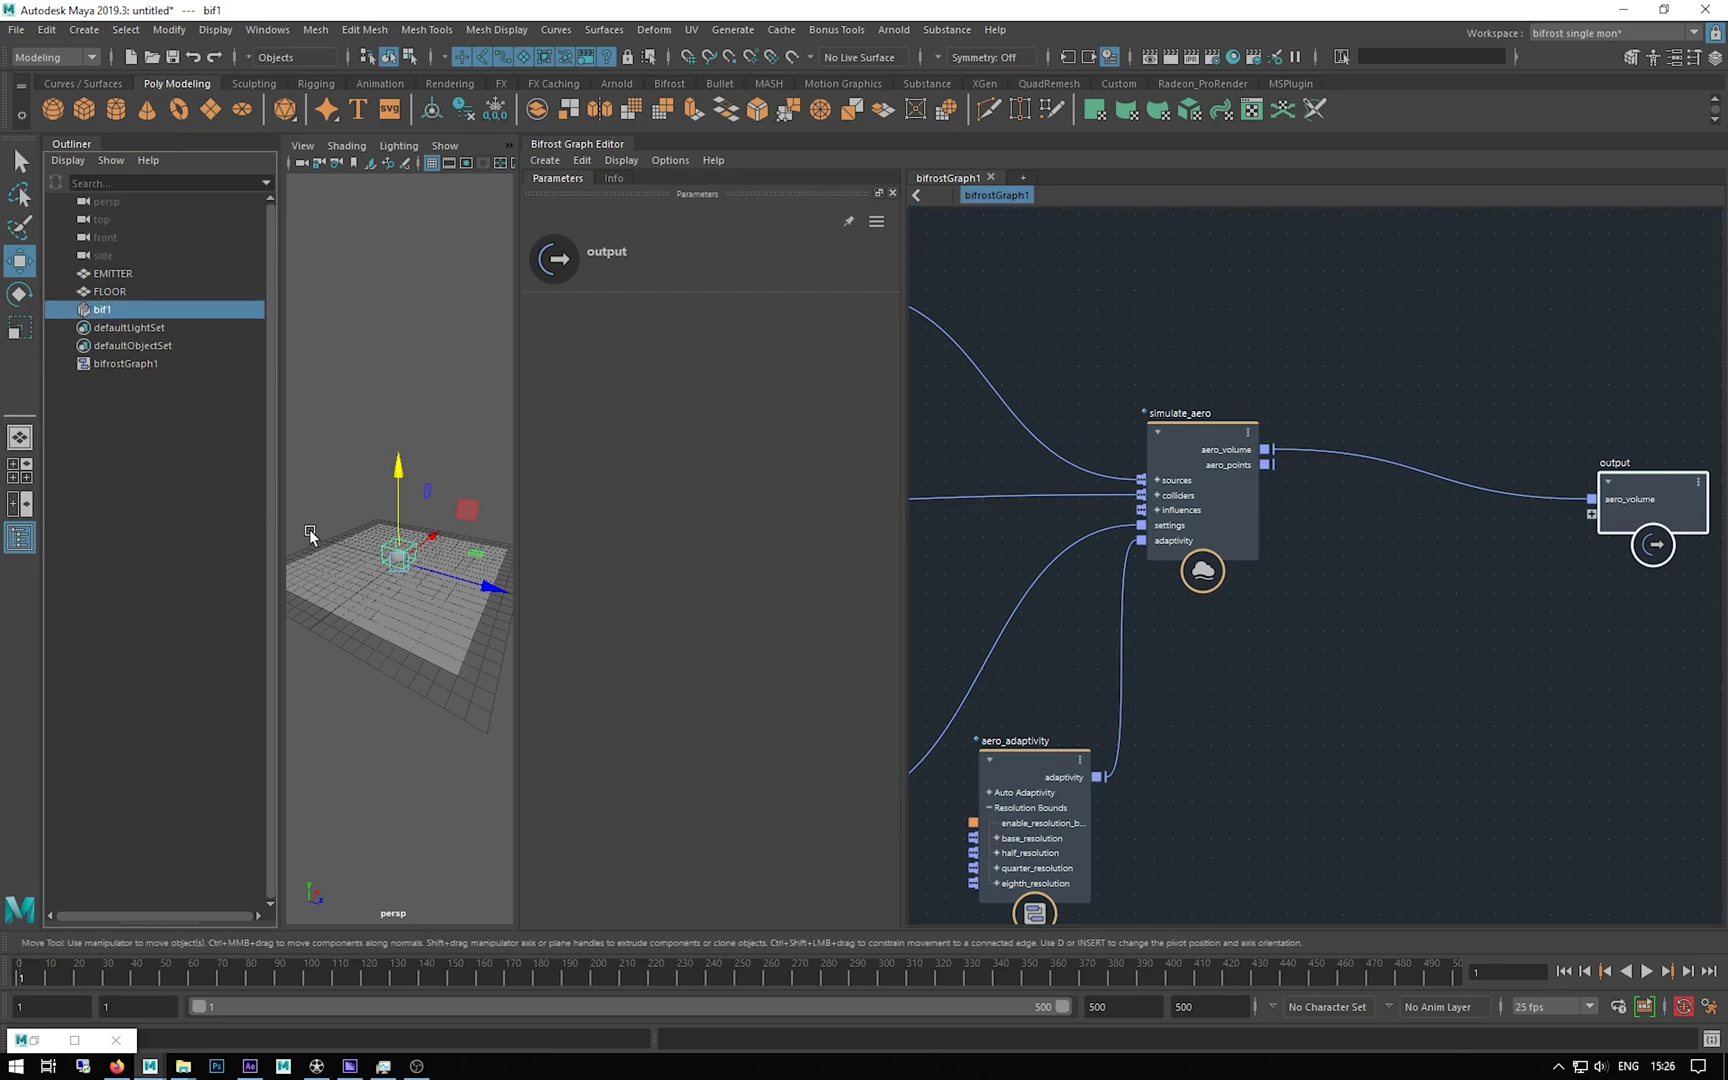
{"action": "left_click", "coordinate": [112, 362]}
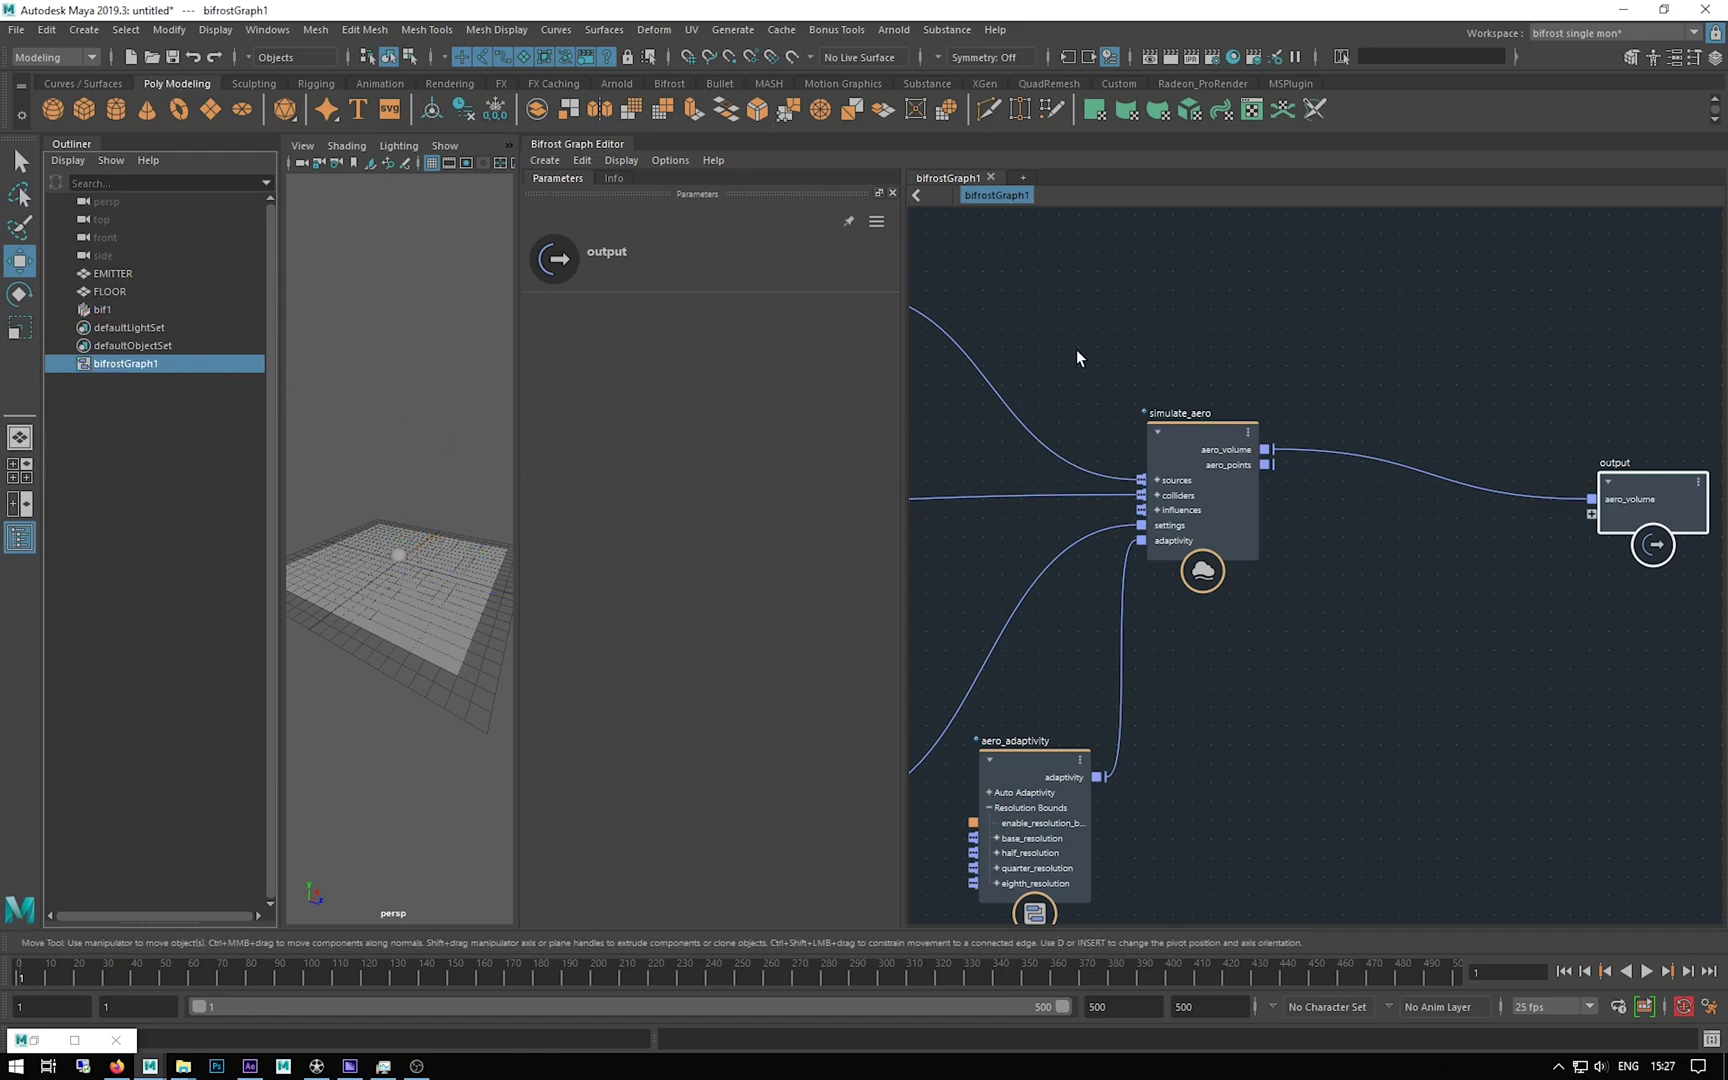
Step: Enlarge the perspective viewport and view the emitter dome and floor from a low angle
{"action": "middle_click_drag", "start_coordinate": [1077, 357], "coordinate": [1347, 321]}
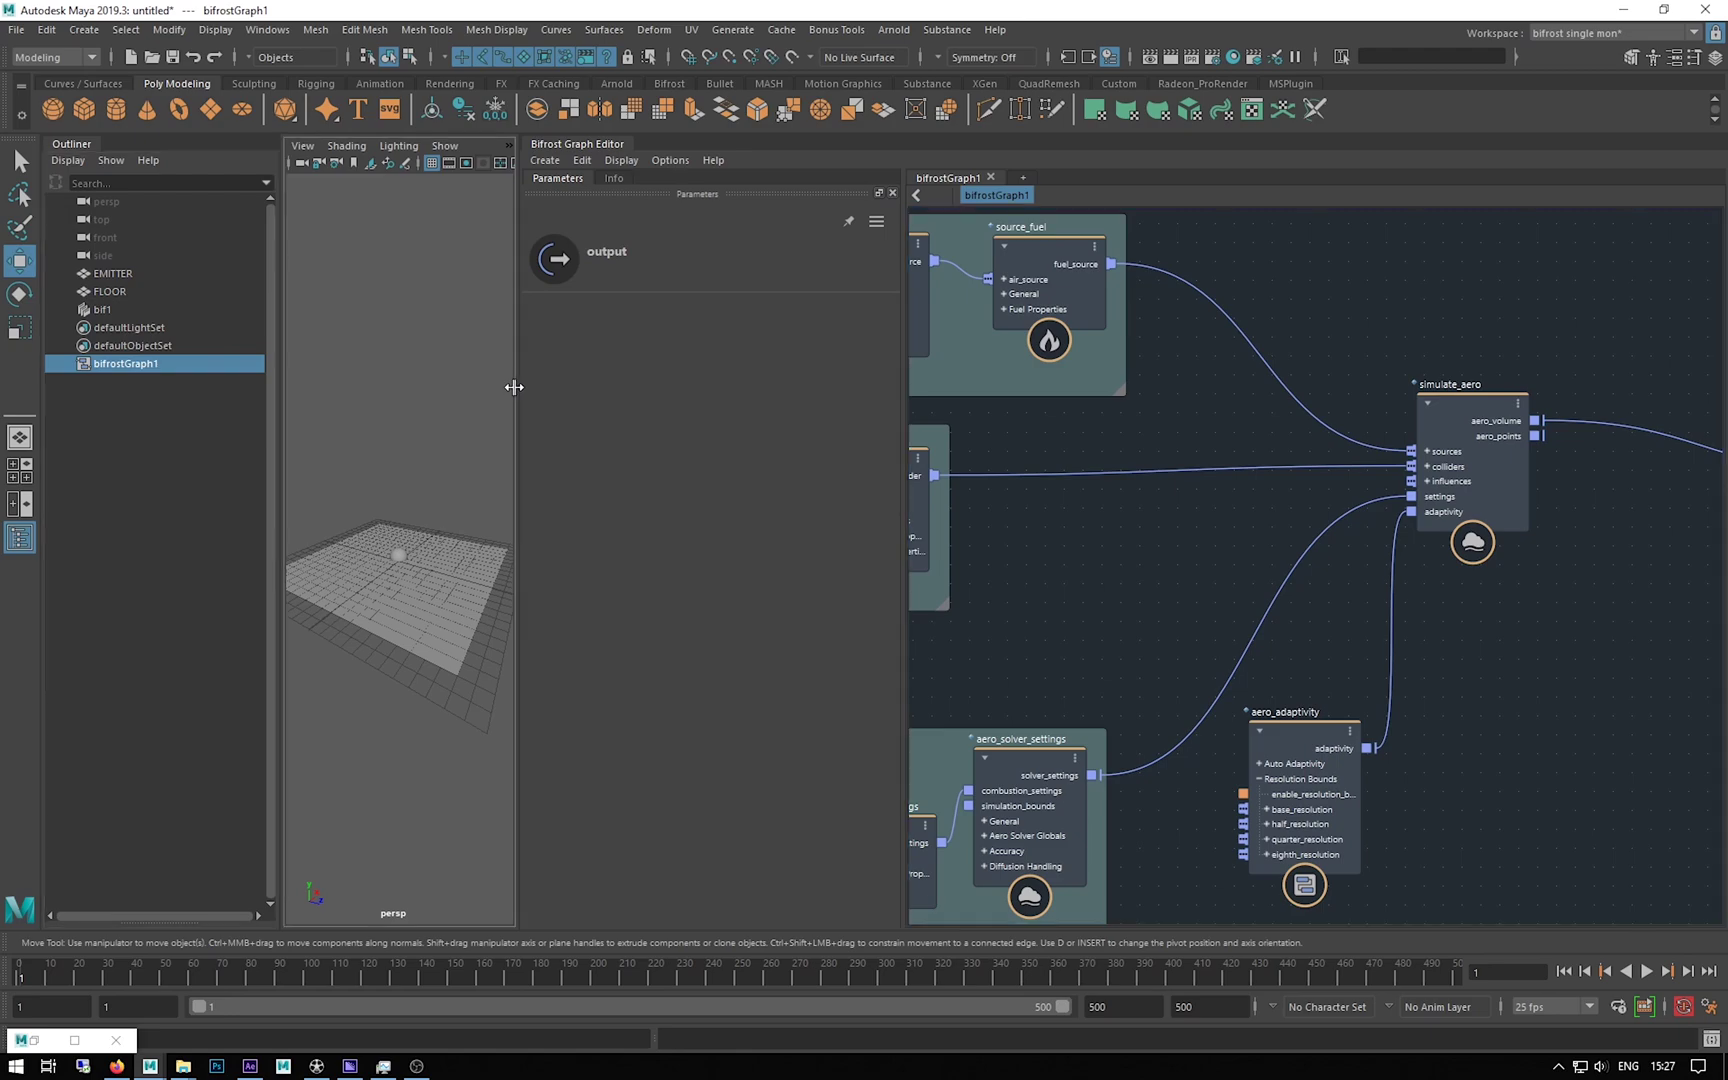
{"action": "left_click_drag", "start_coordinate": [517, 388], "coordinate": [1146, 440]}
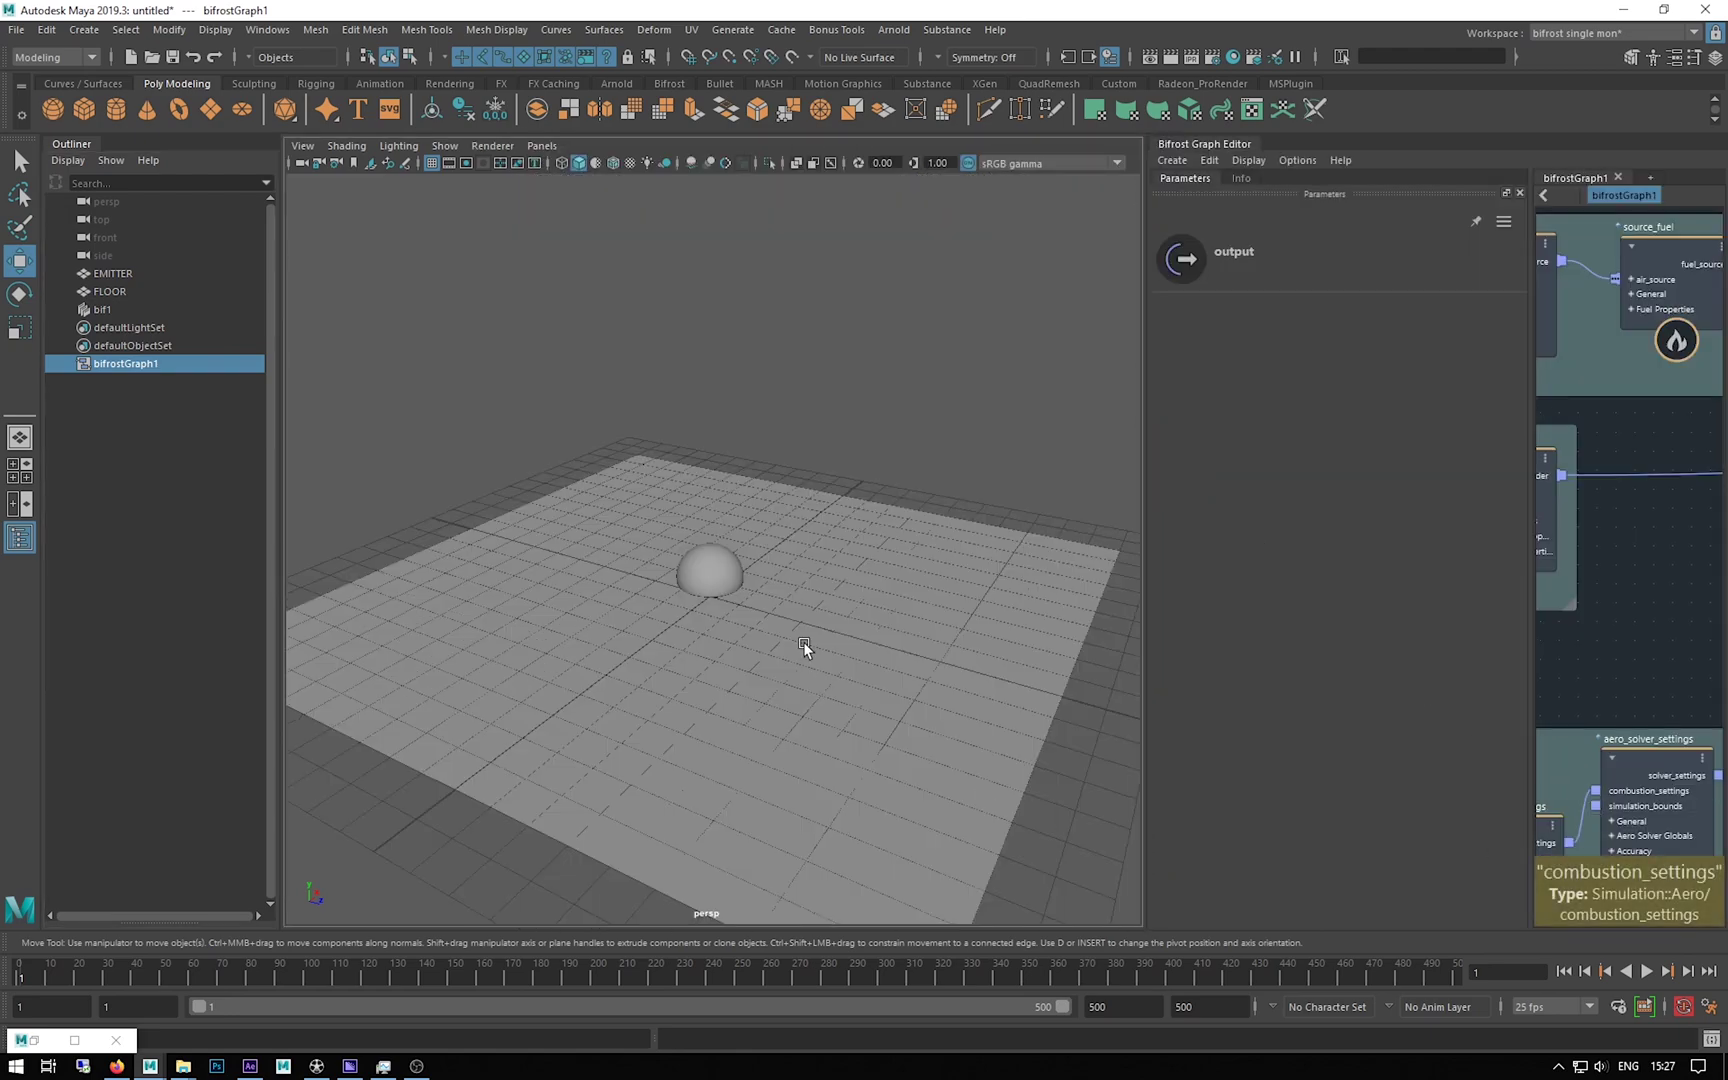
{"action": "scroll", "coordinate": [803, 641], "scroll_direction": "up", "scroll_amount": 5}
{"action": "left_click_drag", "start_coordinate": [510, 698], "coordinate": [568, 670], "text": "alt"}
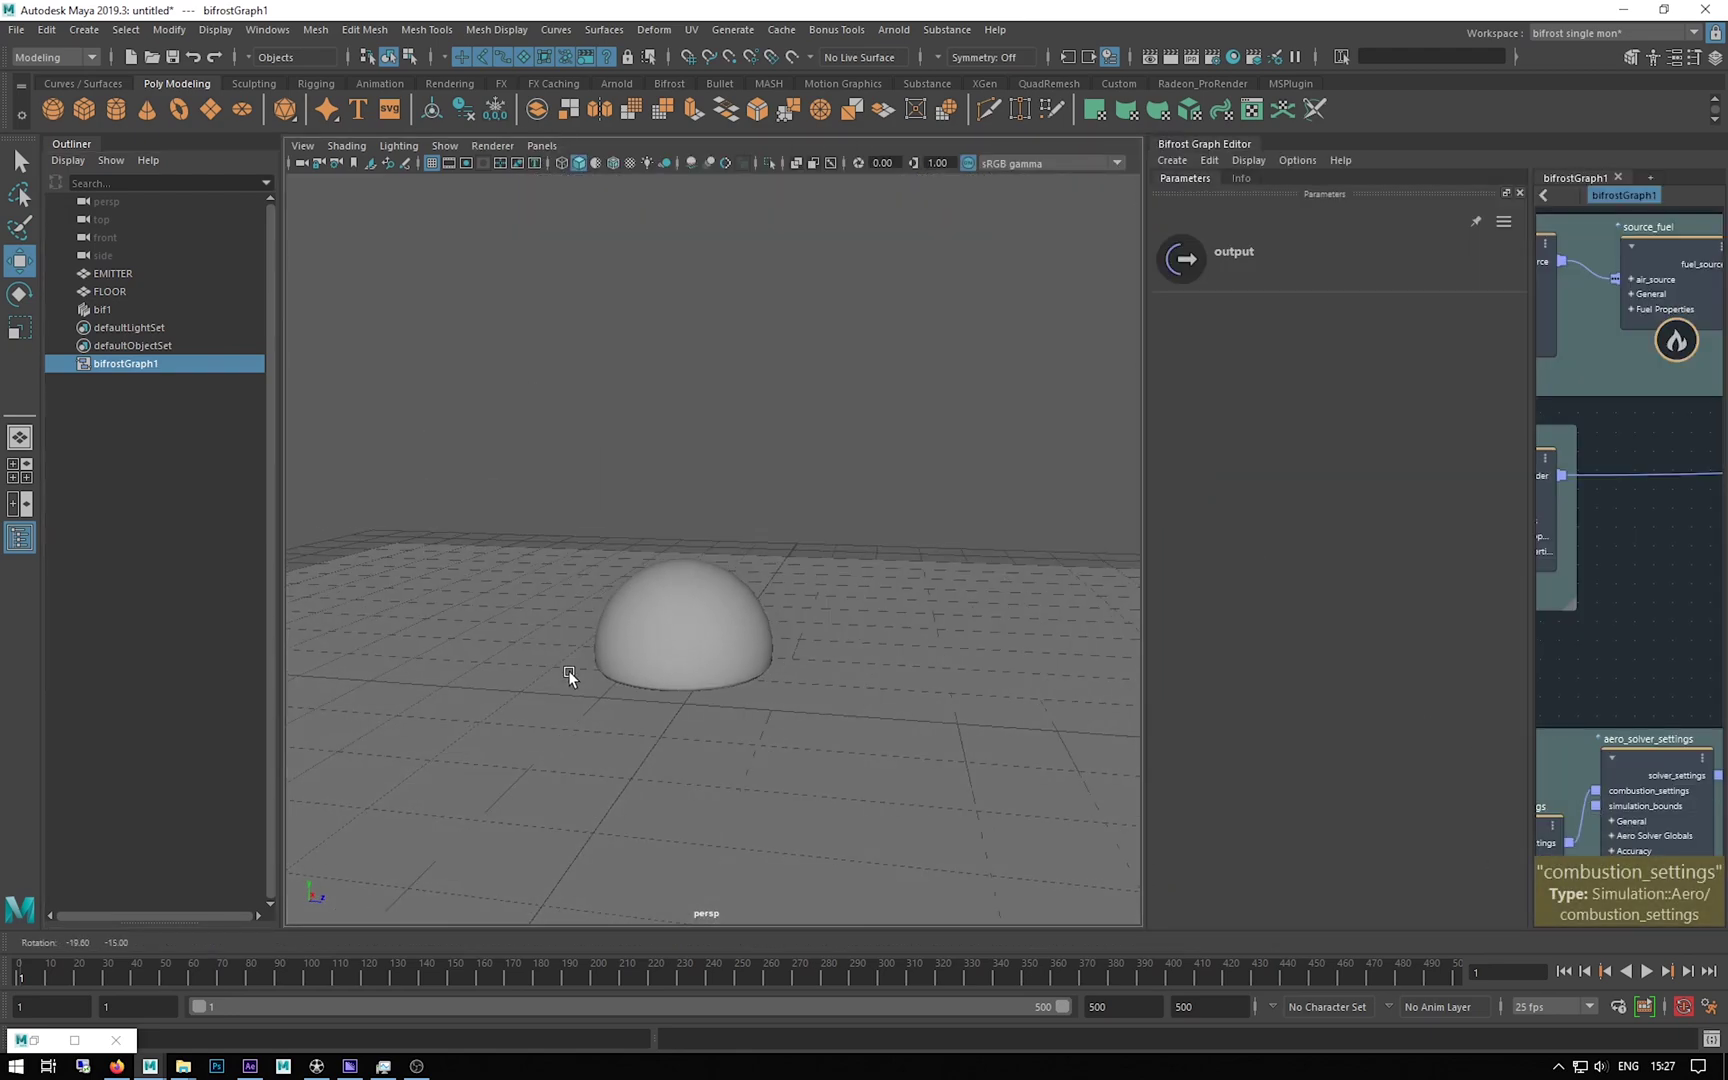
{"action": "scroll", "coordinate": [568, 668], "scroll_direction": "down", "scroll_amount": 3}
Step: Set the playback range to end at frame 100
{"action": "double_click", "coordinate": [1097, 1006]}
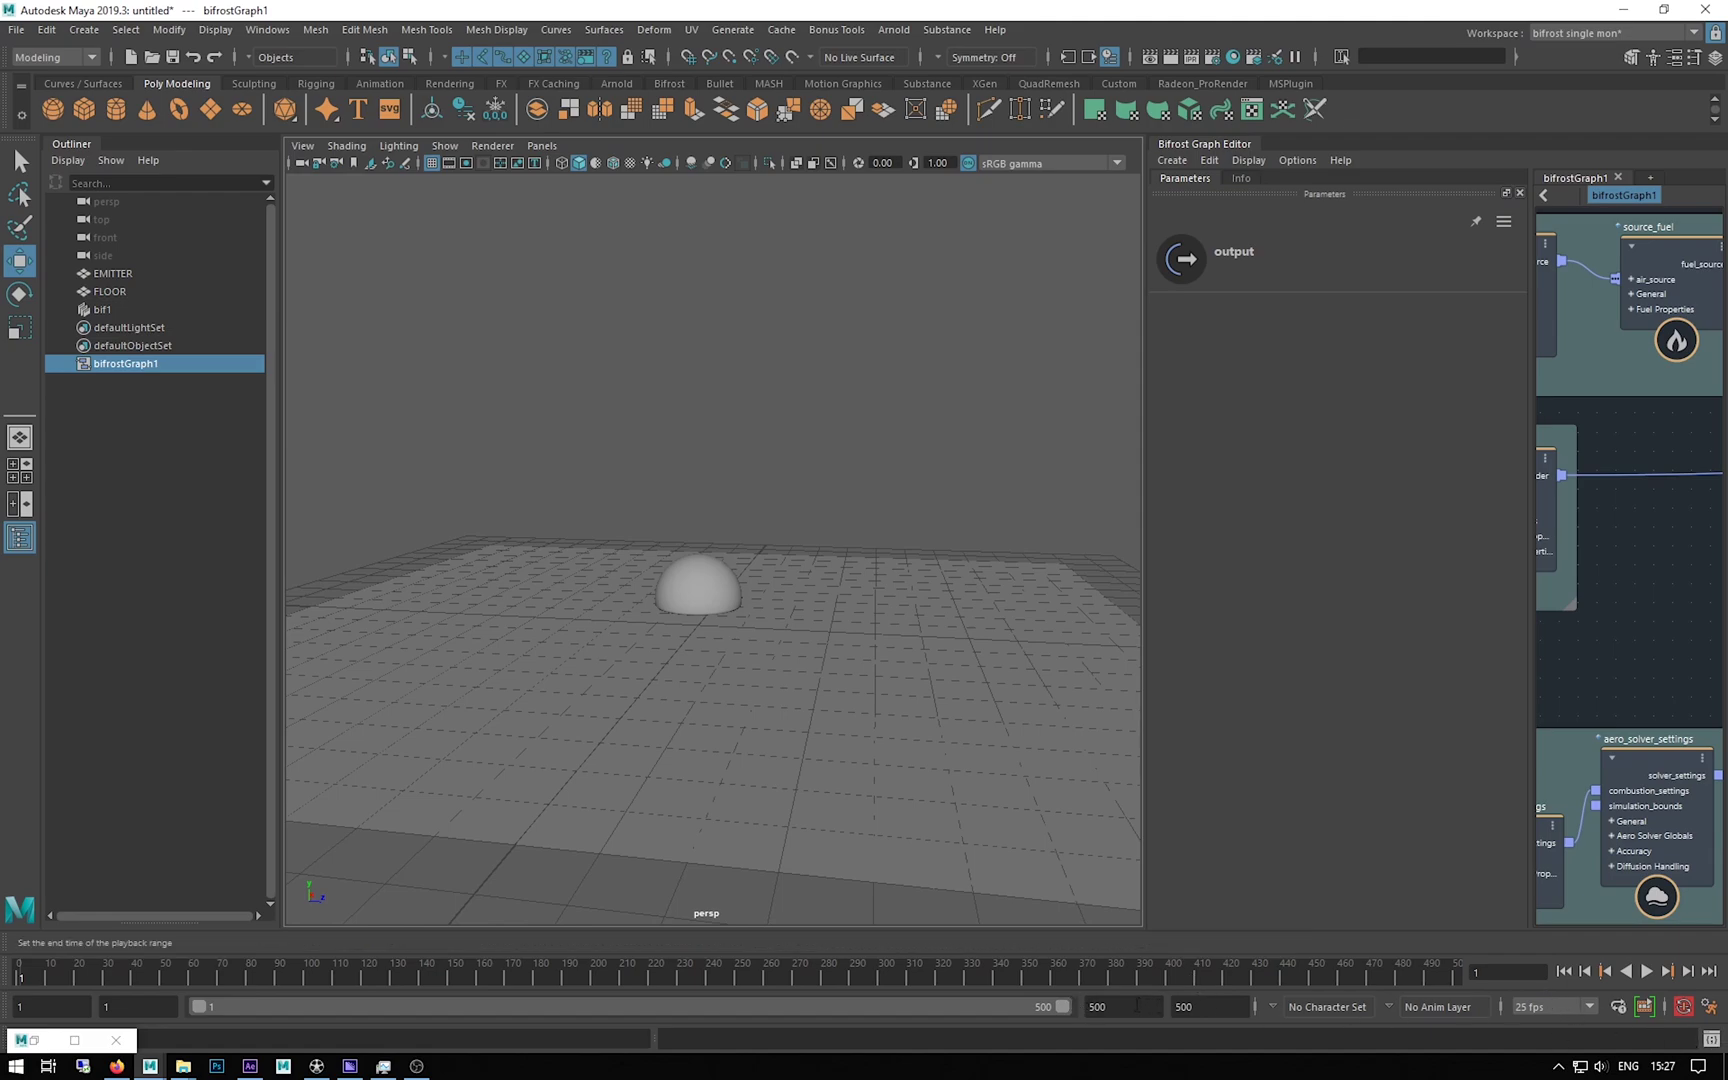
{"action": "type", "text": "100"}
{"action": "key", "text": "Return"}
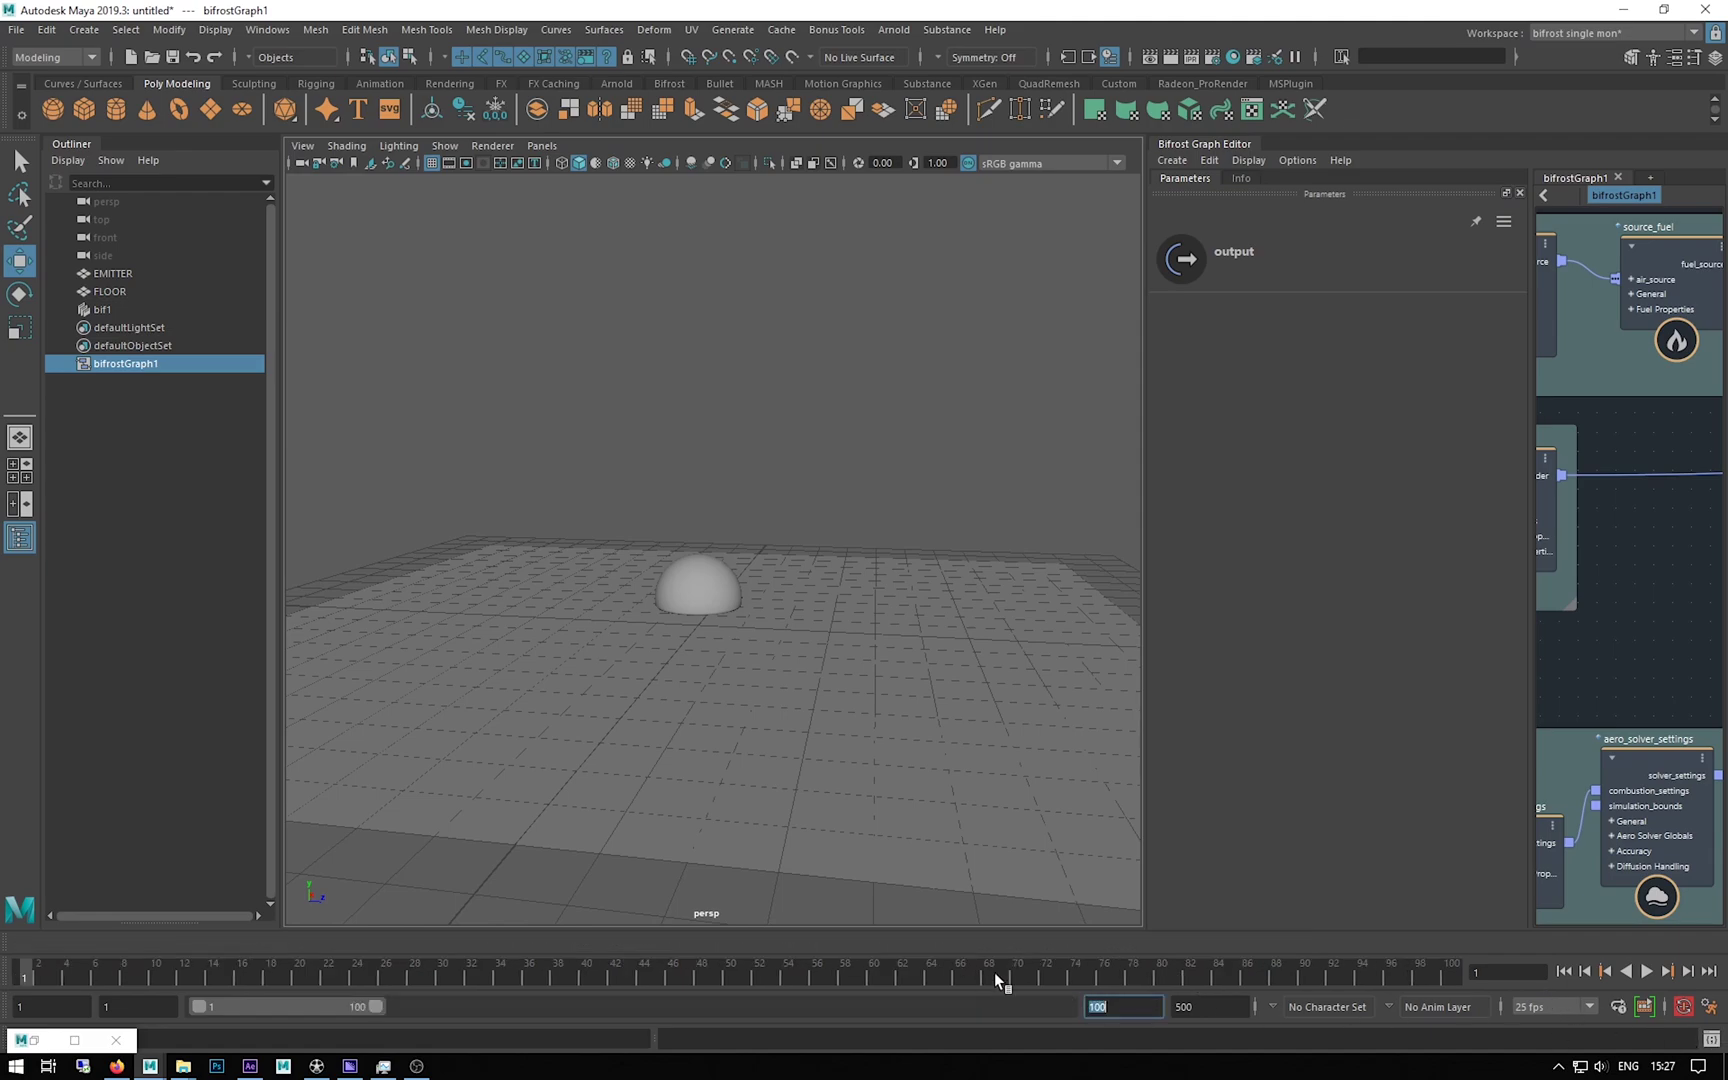
Step: Play the simulation, stop it partway, and inspect the smoke rising above the emitter dome up close
{"action": "left_click", "coordinate": [1646, 972]}
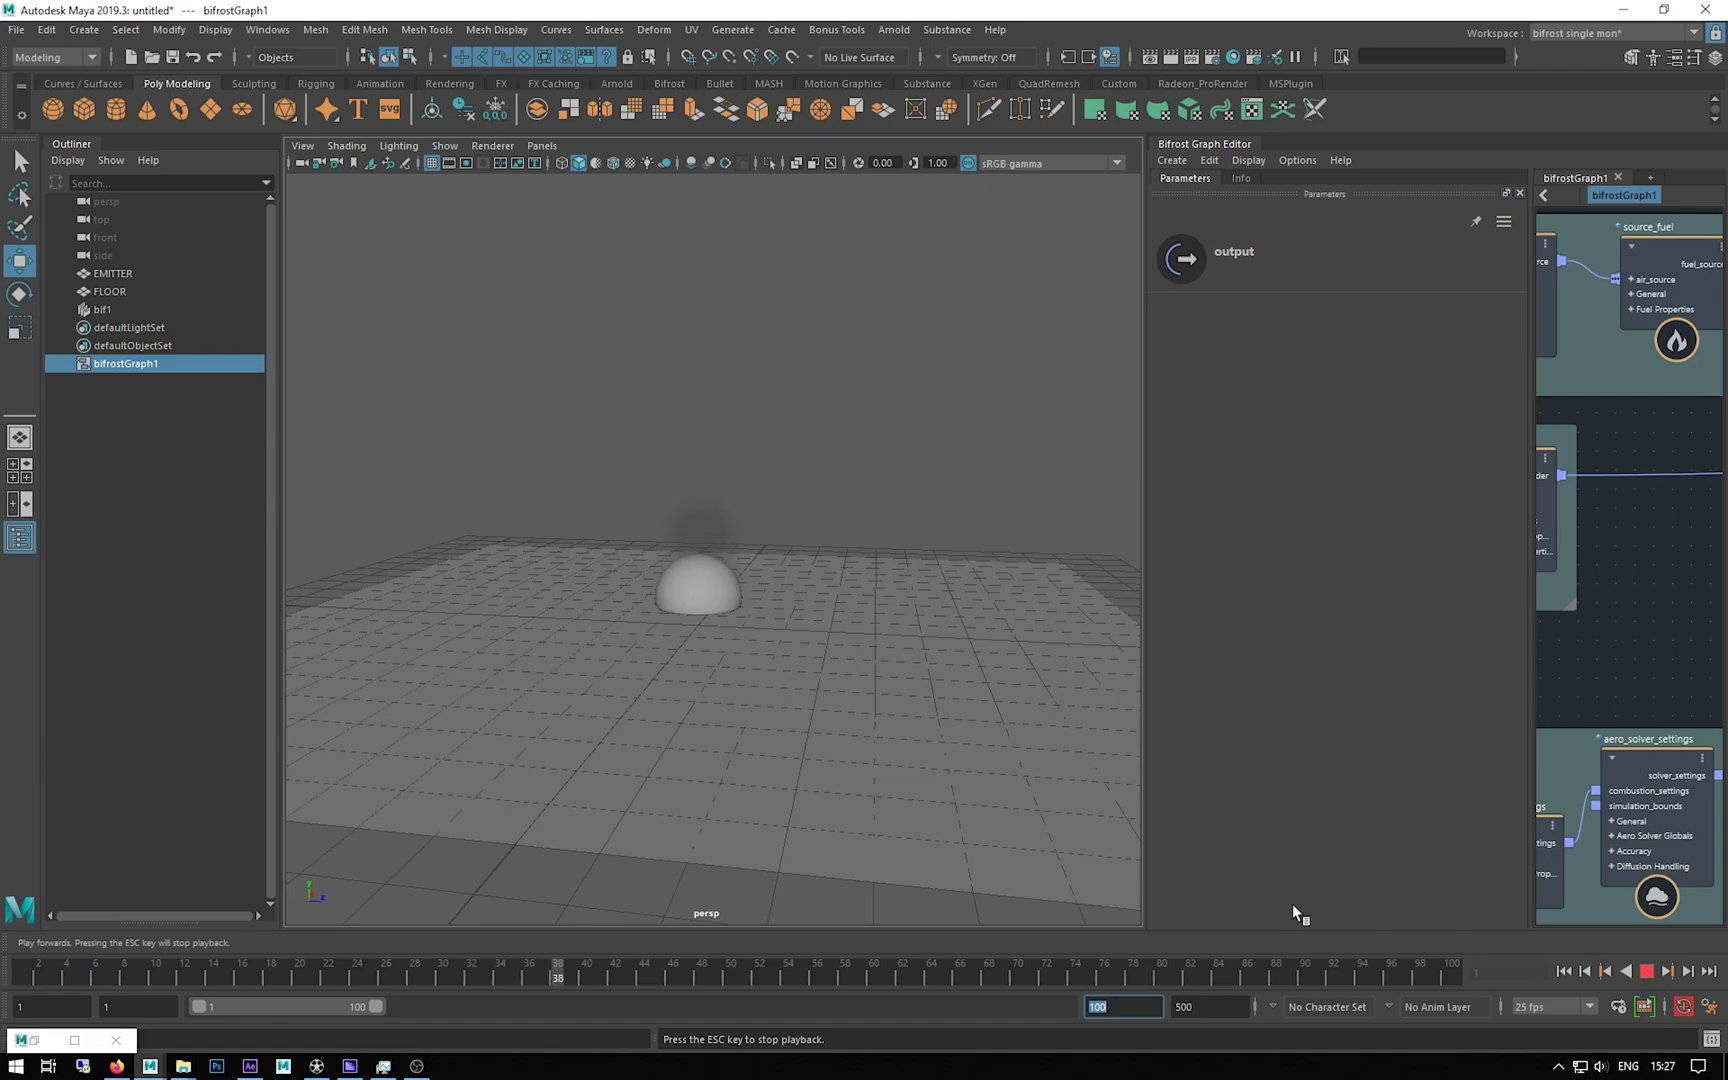
{"action": "key", "text": "Escape"}
{"action": "left_click_drag", "start_coordinate": [624, 630], "coordinate": [686, 605], "text": "alt"}
{"action": "scroll", "coordinate": [645, 564], "scroll_direction": "up", "scroll_amount": 4}
{"action": "scroll", "coordinate": [632, 613], "scroll_direction": "down", "scroll_amount": 6}
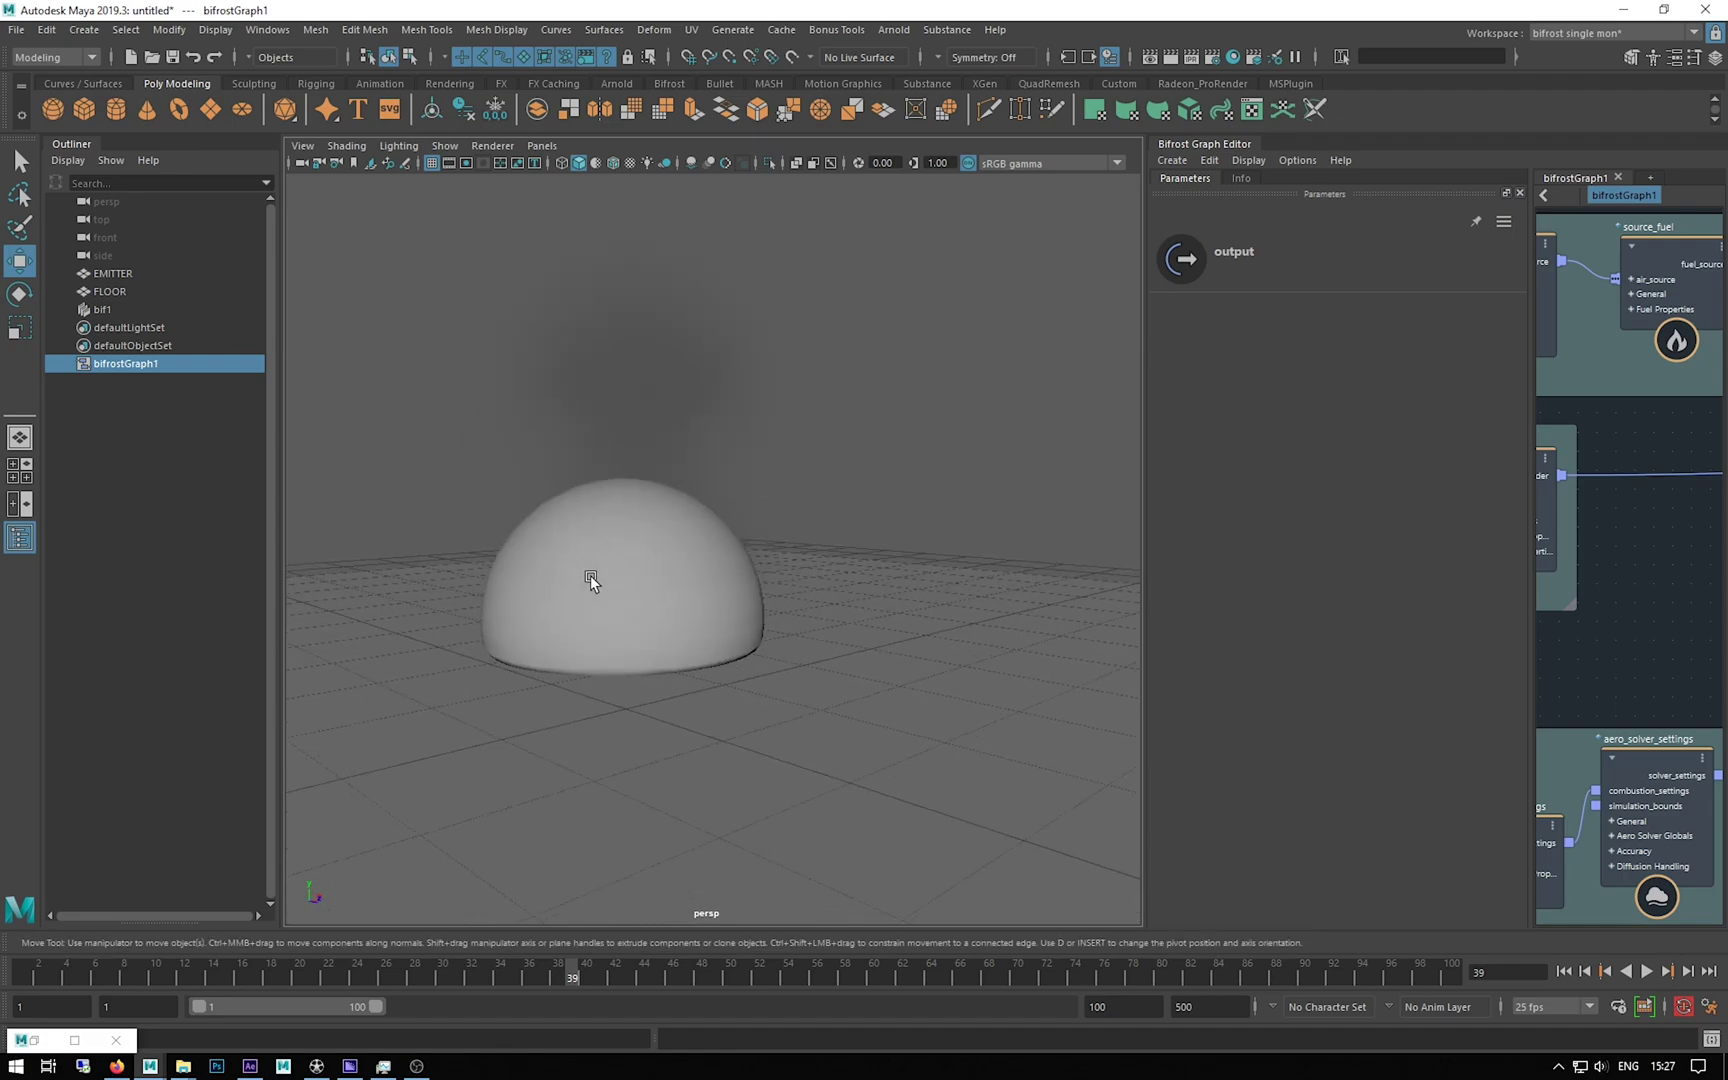
Step: Enlarge the Bifrost graph area and set the Fog Density of the source_air node to 0
{"action": "left_click_drag", "start_coordinate": [1145, 614], "coordinate": [515, 600]}
{"action": "key", "text": "a"}
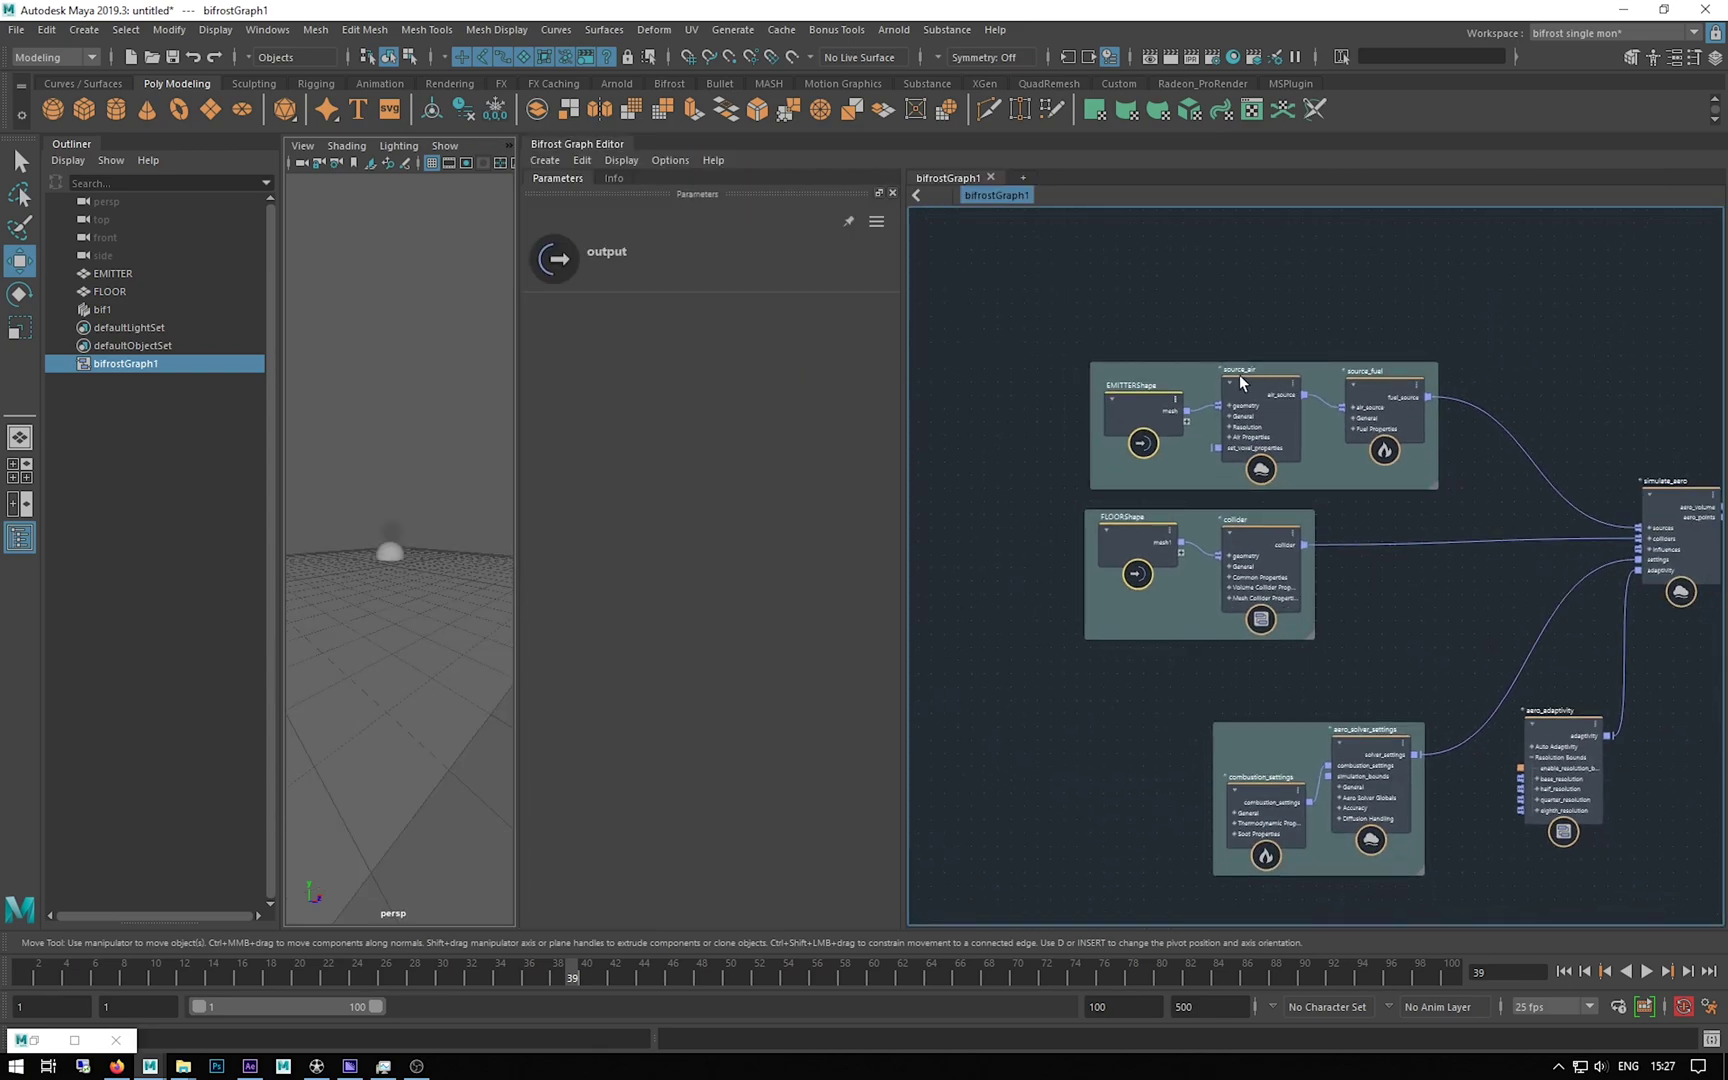
{"action": "left_click", "coordinate": [1240, 381]}
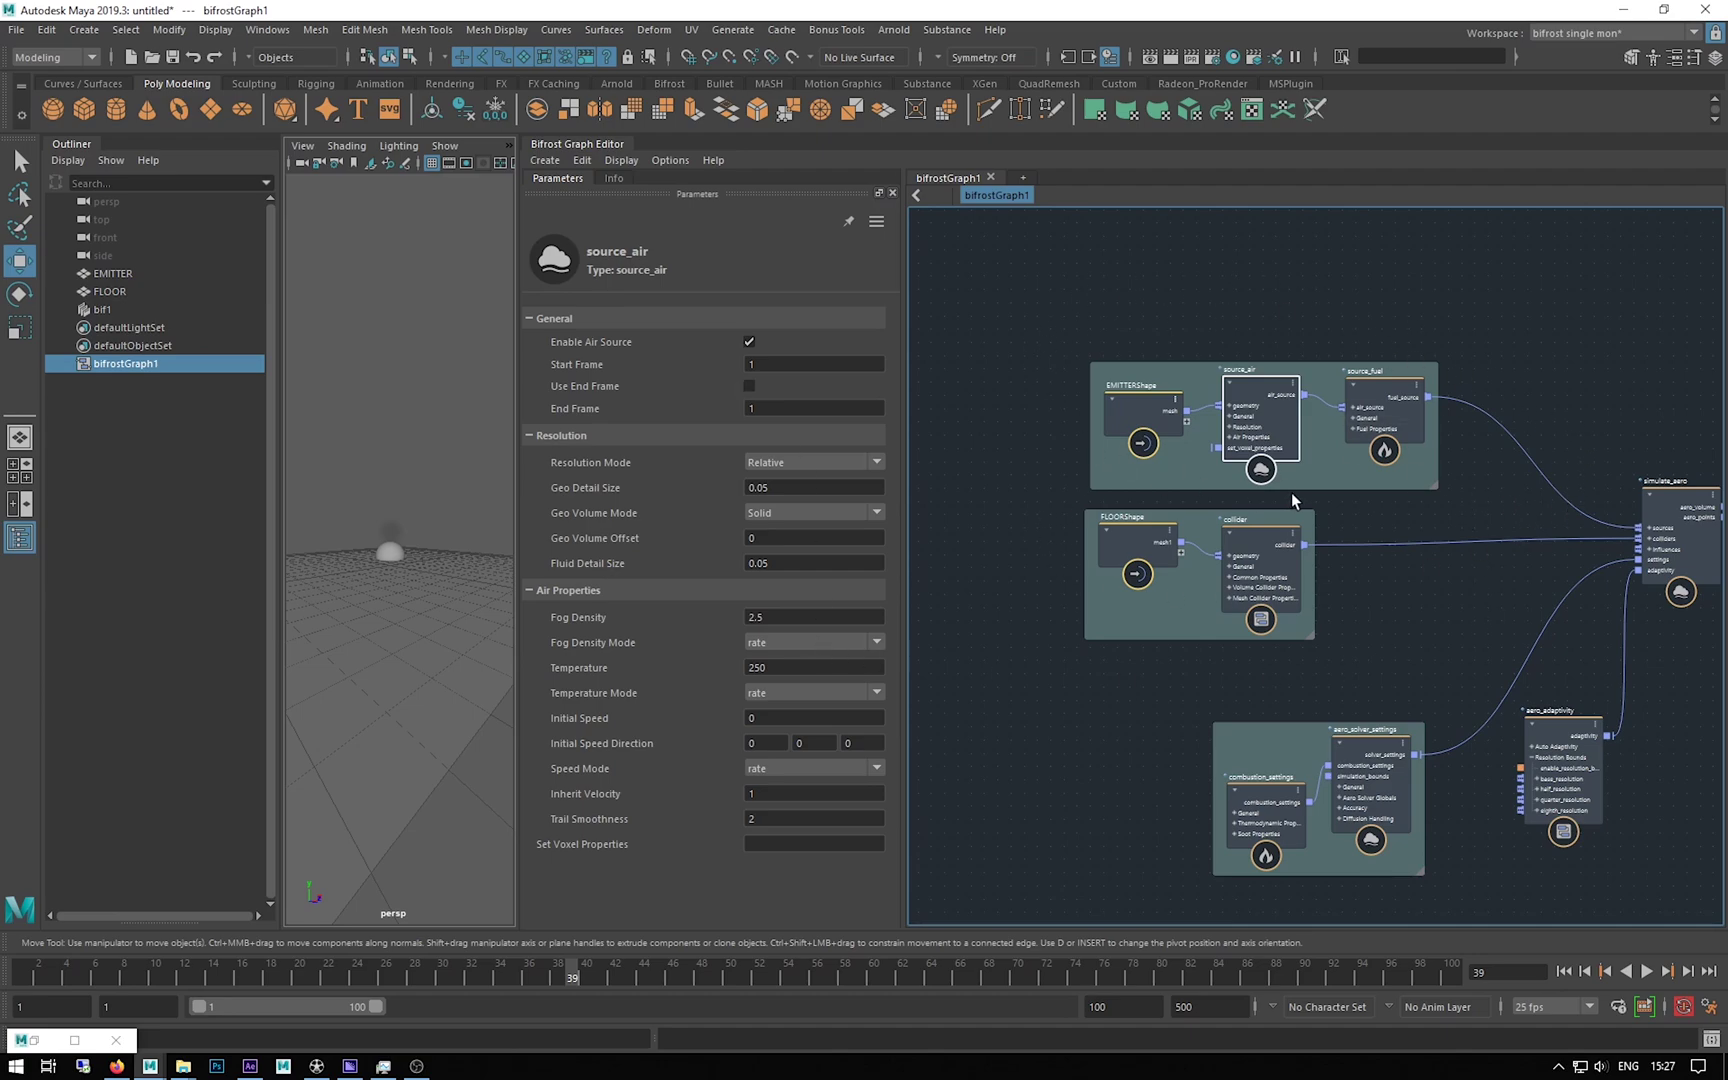
{"action": "scroll", "coordinate": [1396, 598], "scroll_direction": "down", "scroll_amount": 3}
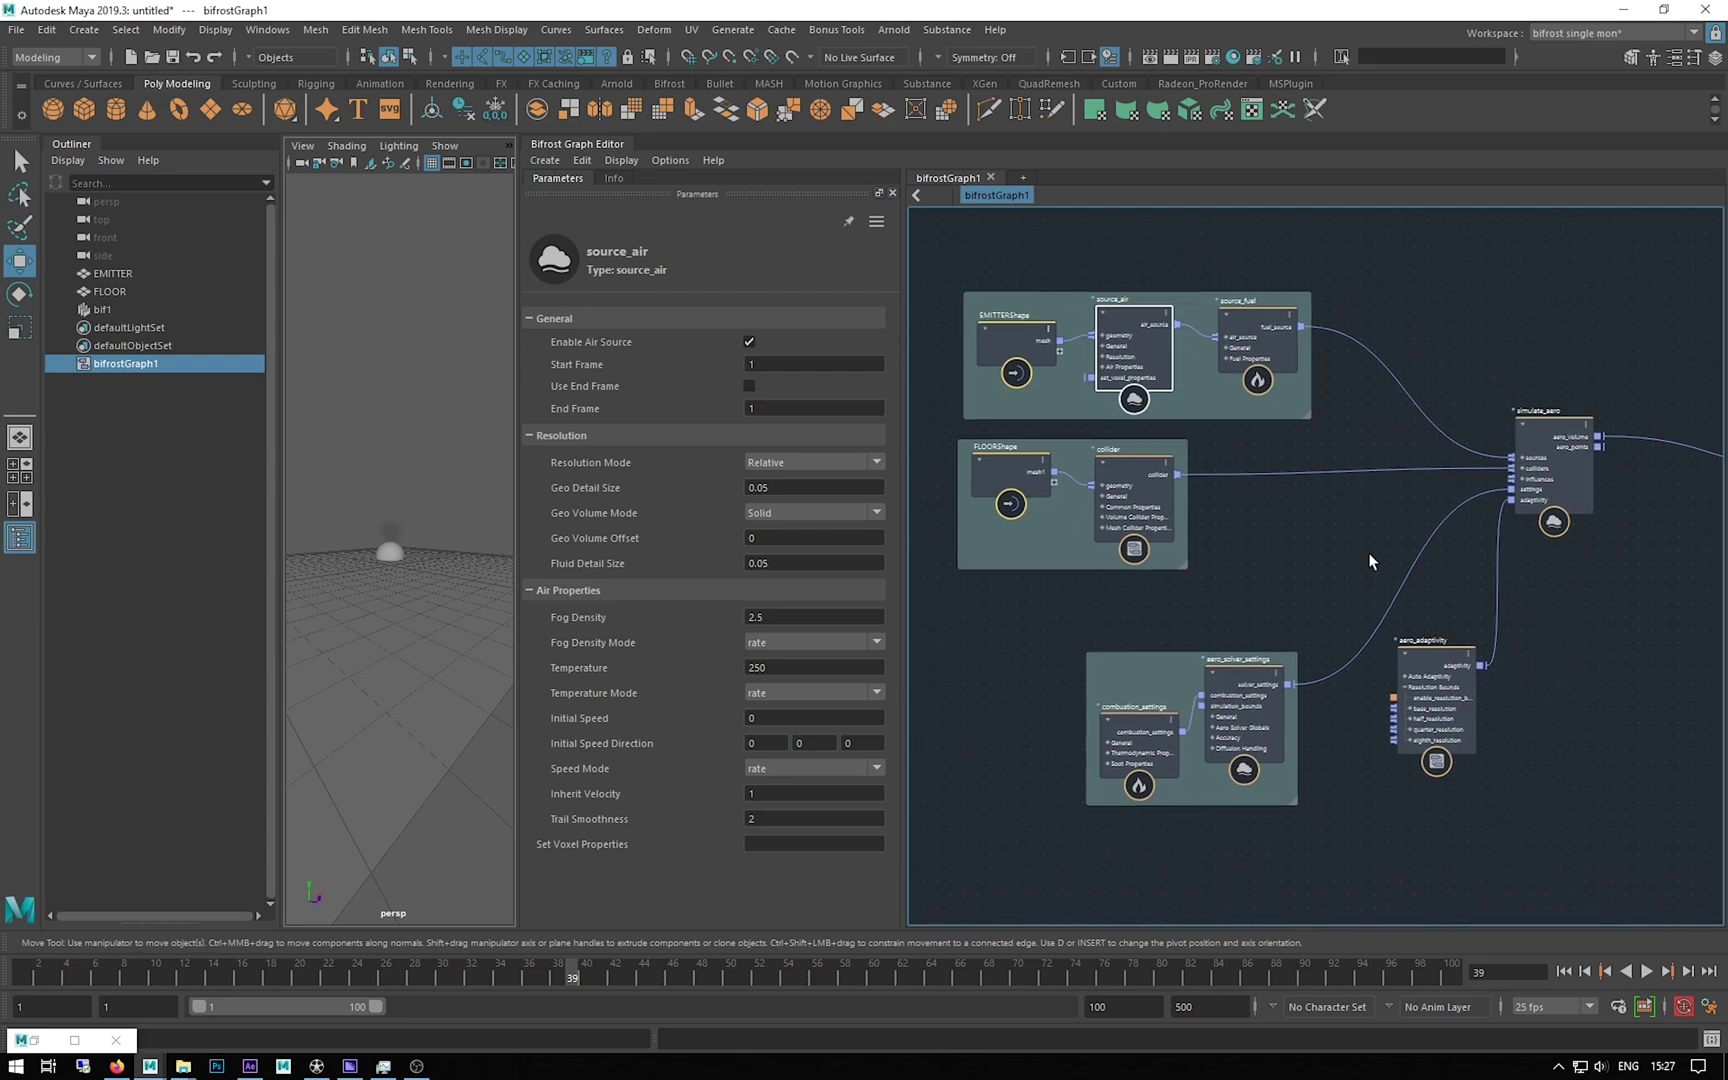
{"action": "scroll", "coordinate": [1369, 576], "scroll_direction": "down", "scroll_amount": 1}
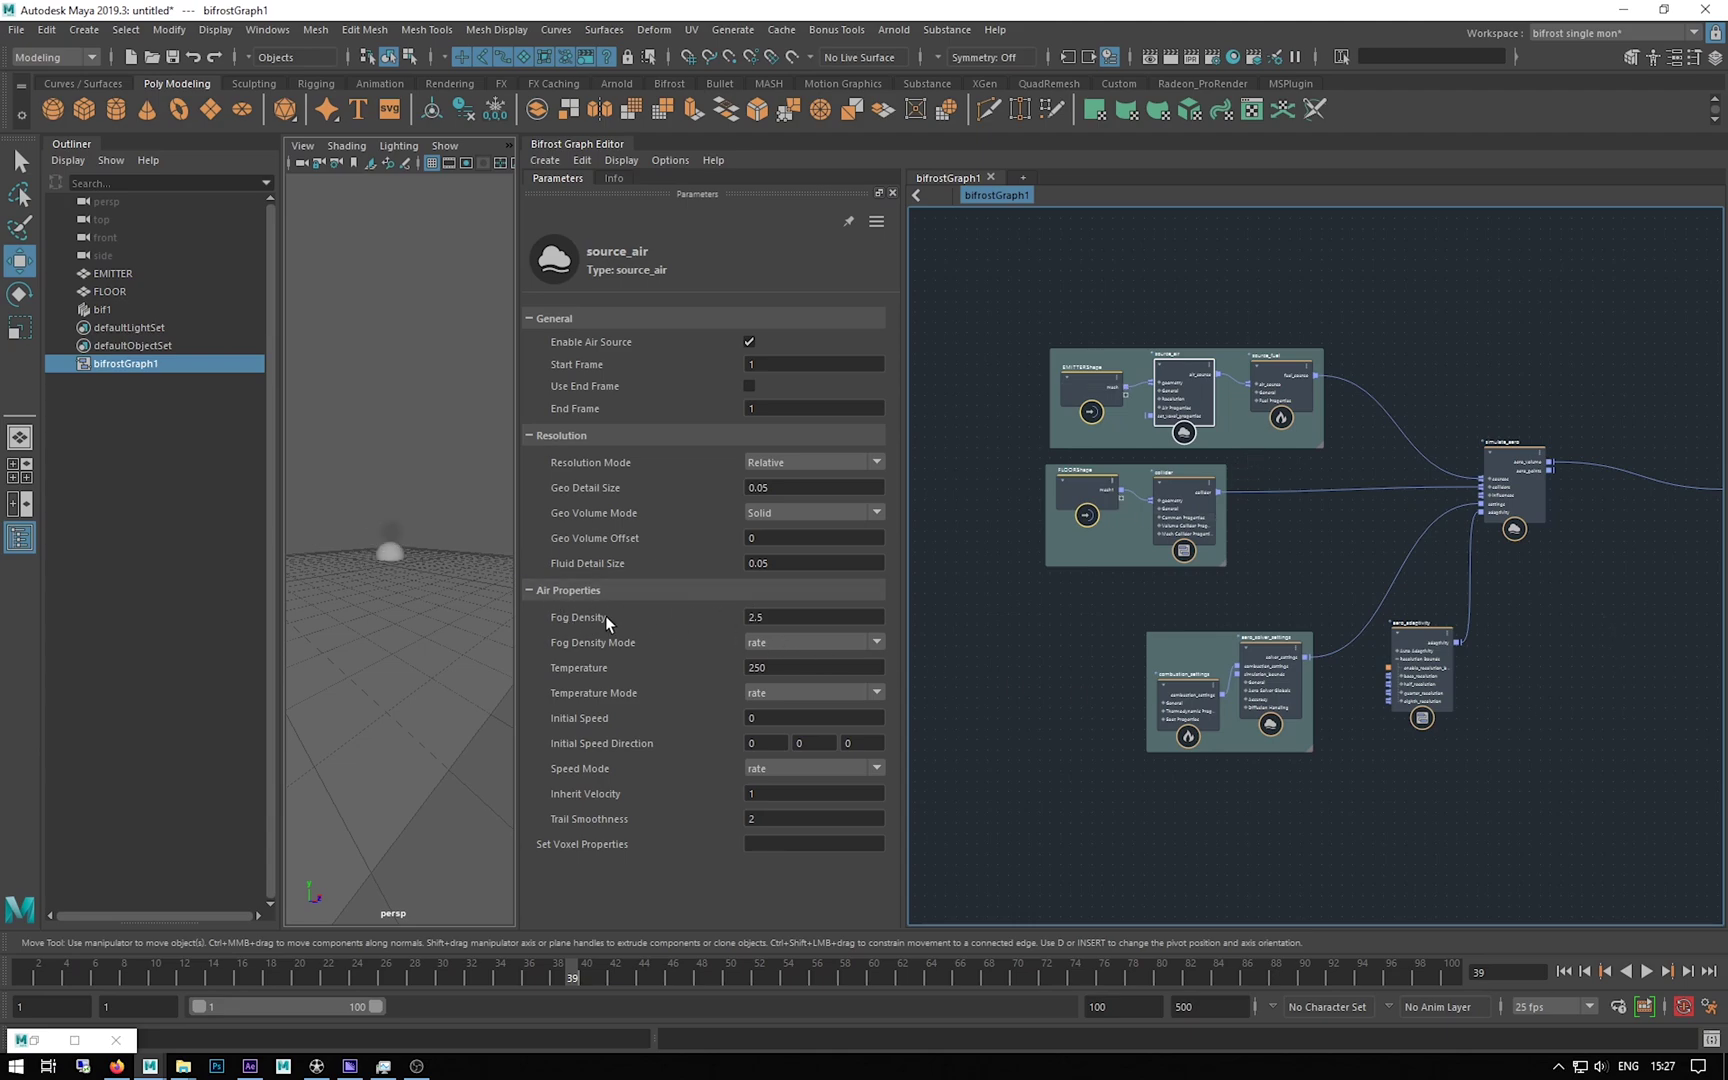
{"action": "left_click", "coordinate": [758, 615]}
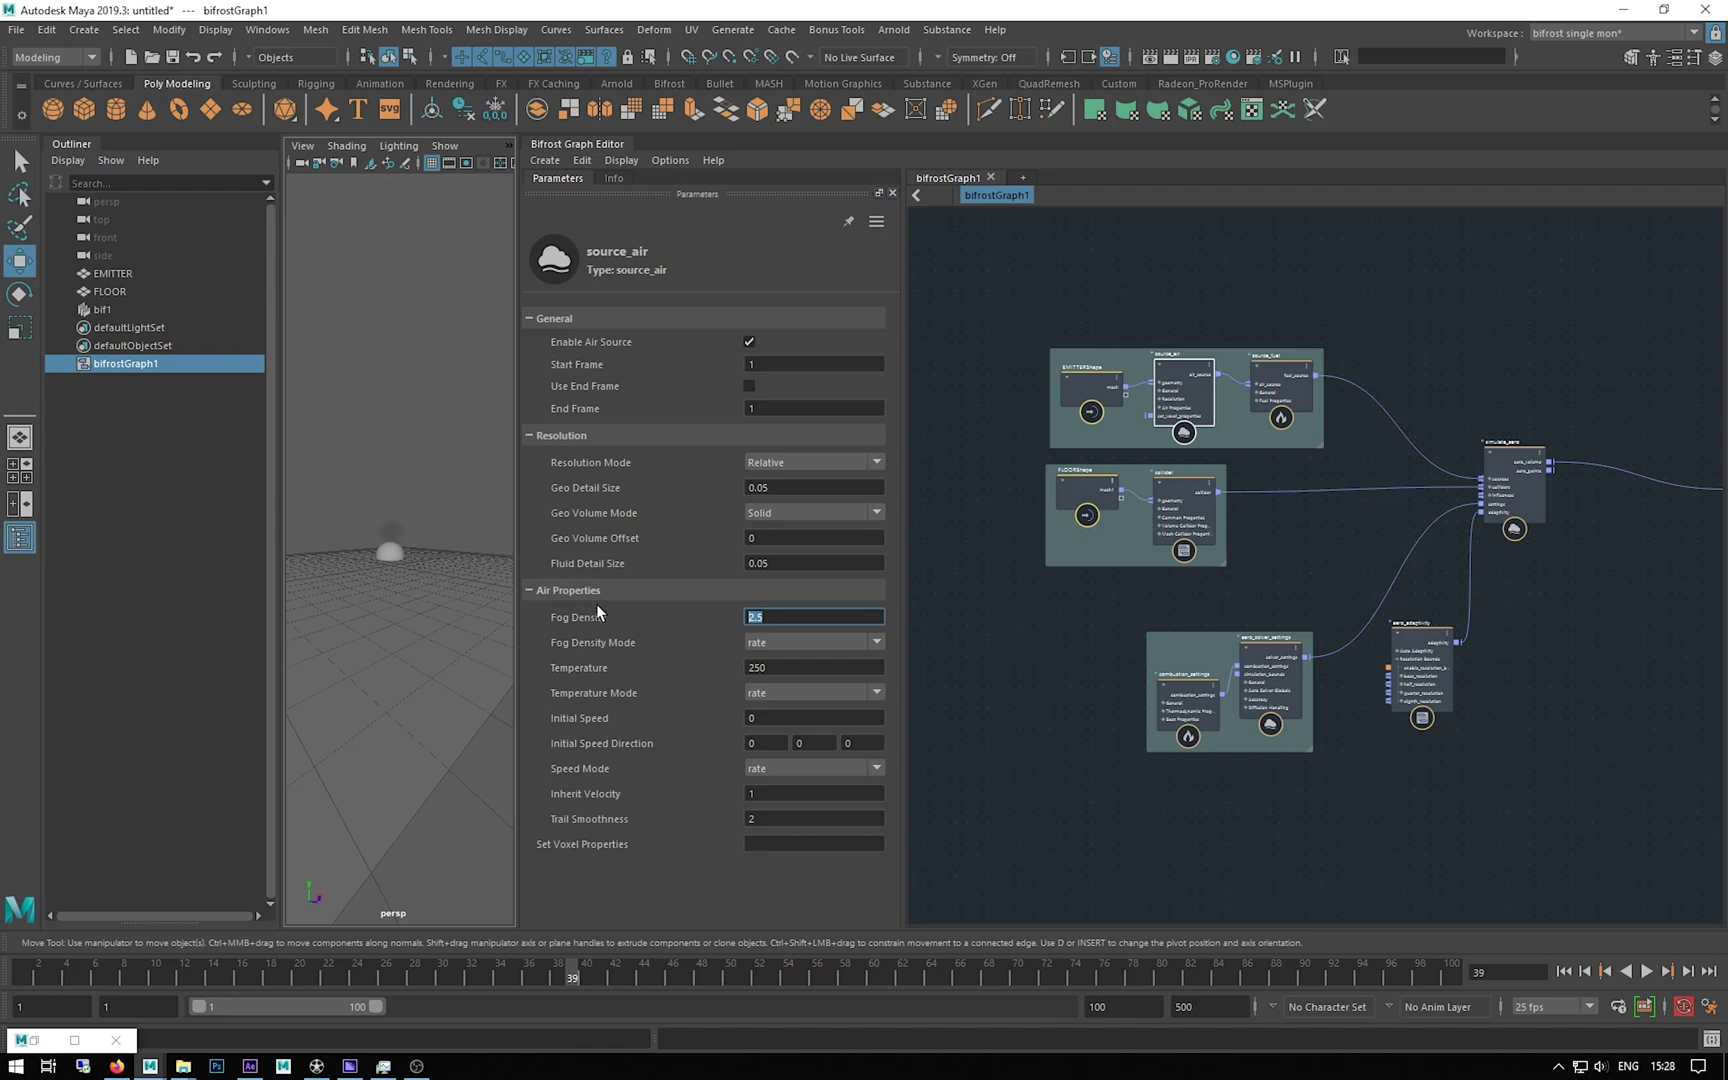
{"action": "type", "text": "0"}
Step: Show the combustion_settings parameters, enlarge the perspective viewport, and replay the simulation from the first frame to check the emitter
{"action": "left_click", "coordinate": [1186, 700]}
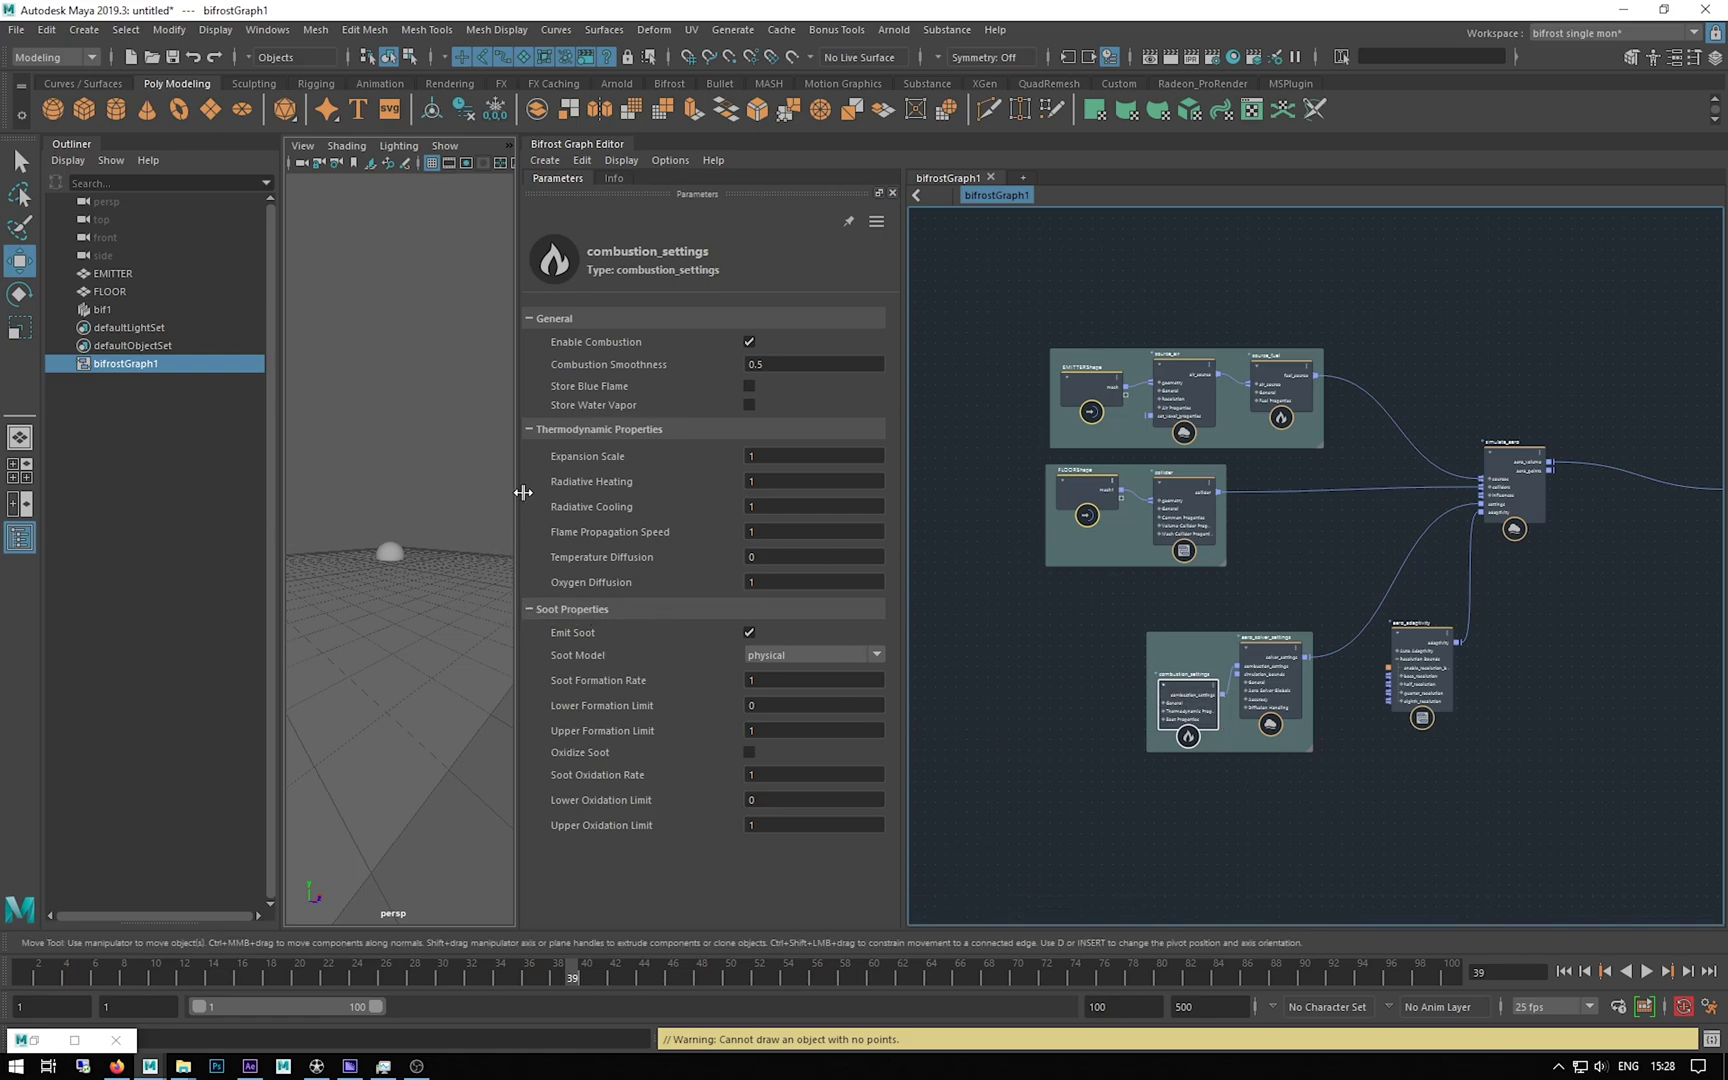
{"action": "left_click_drag", "start_coordinate": [523, 492], "coordinate": [976, 538]}
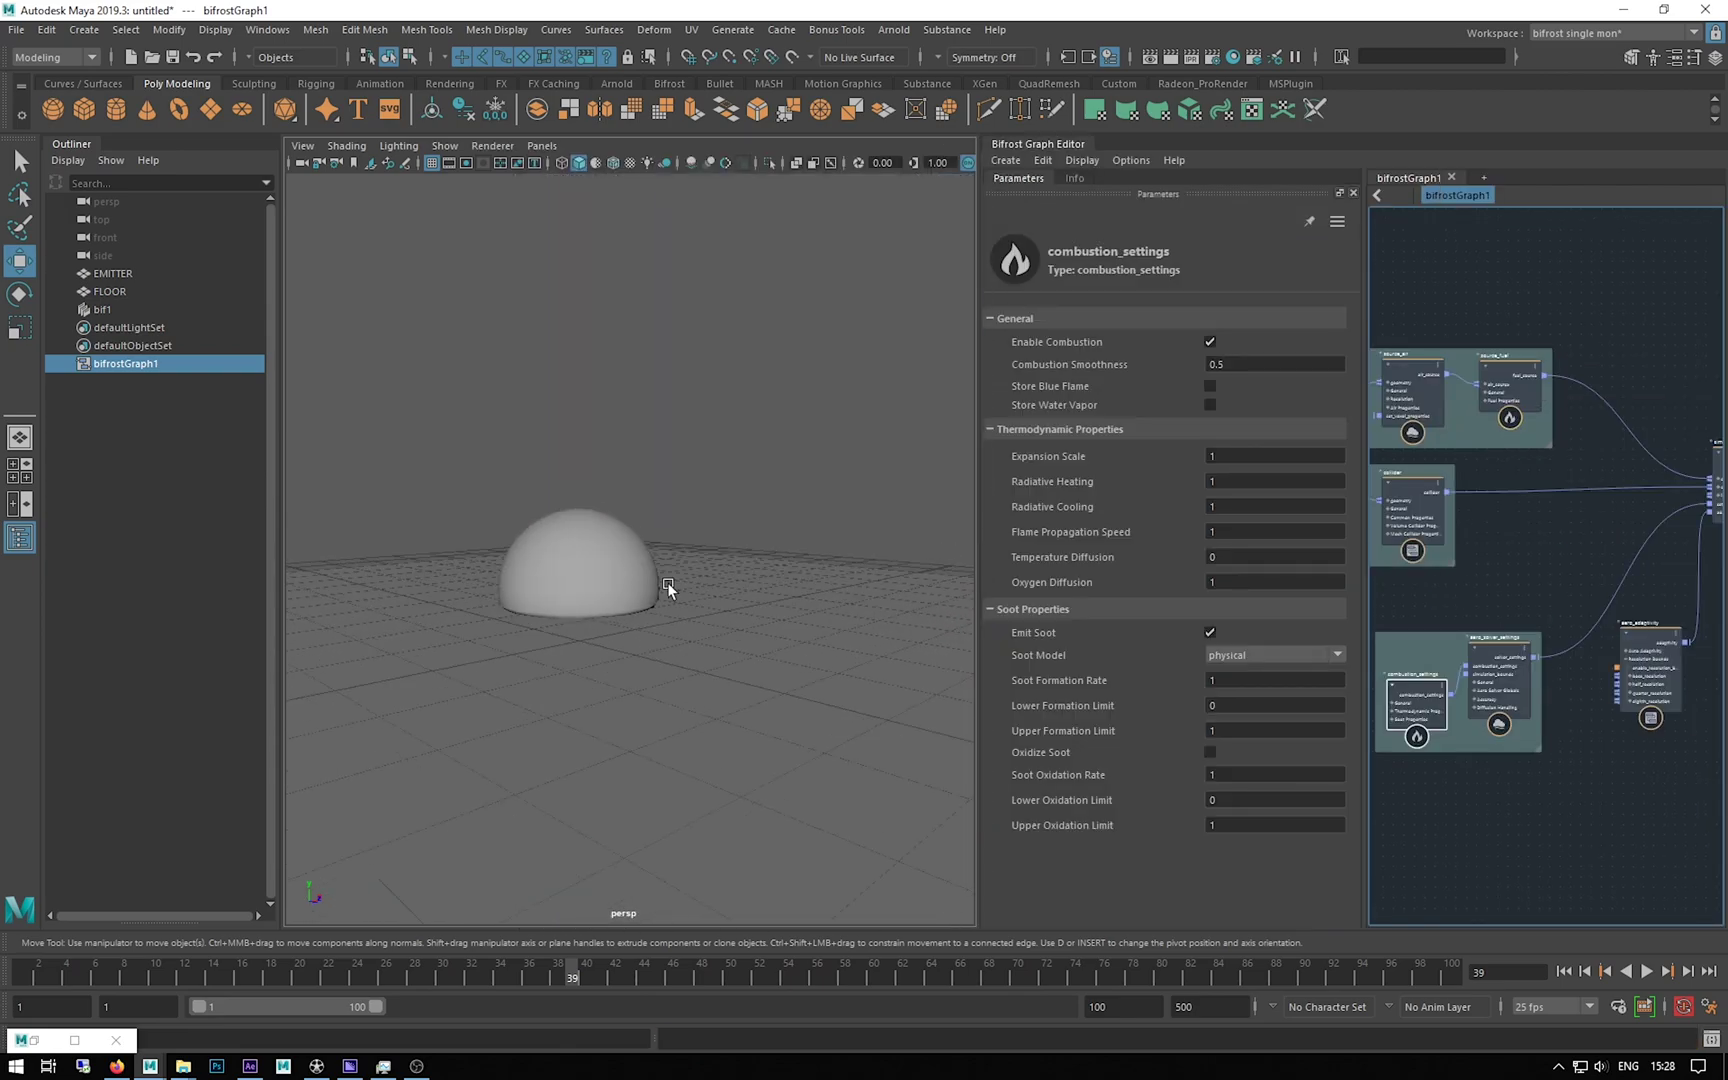
{"action": "left_click", "coordinate": [1646, 971]}
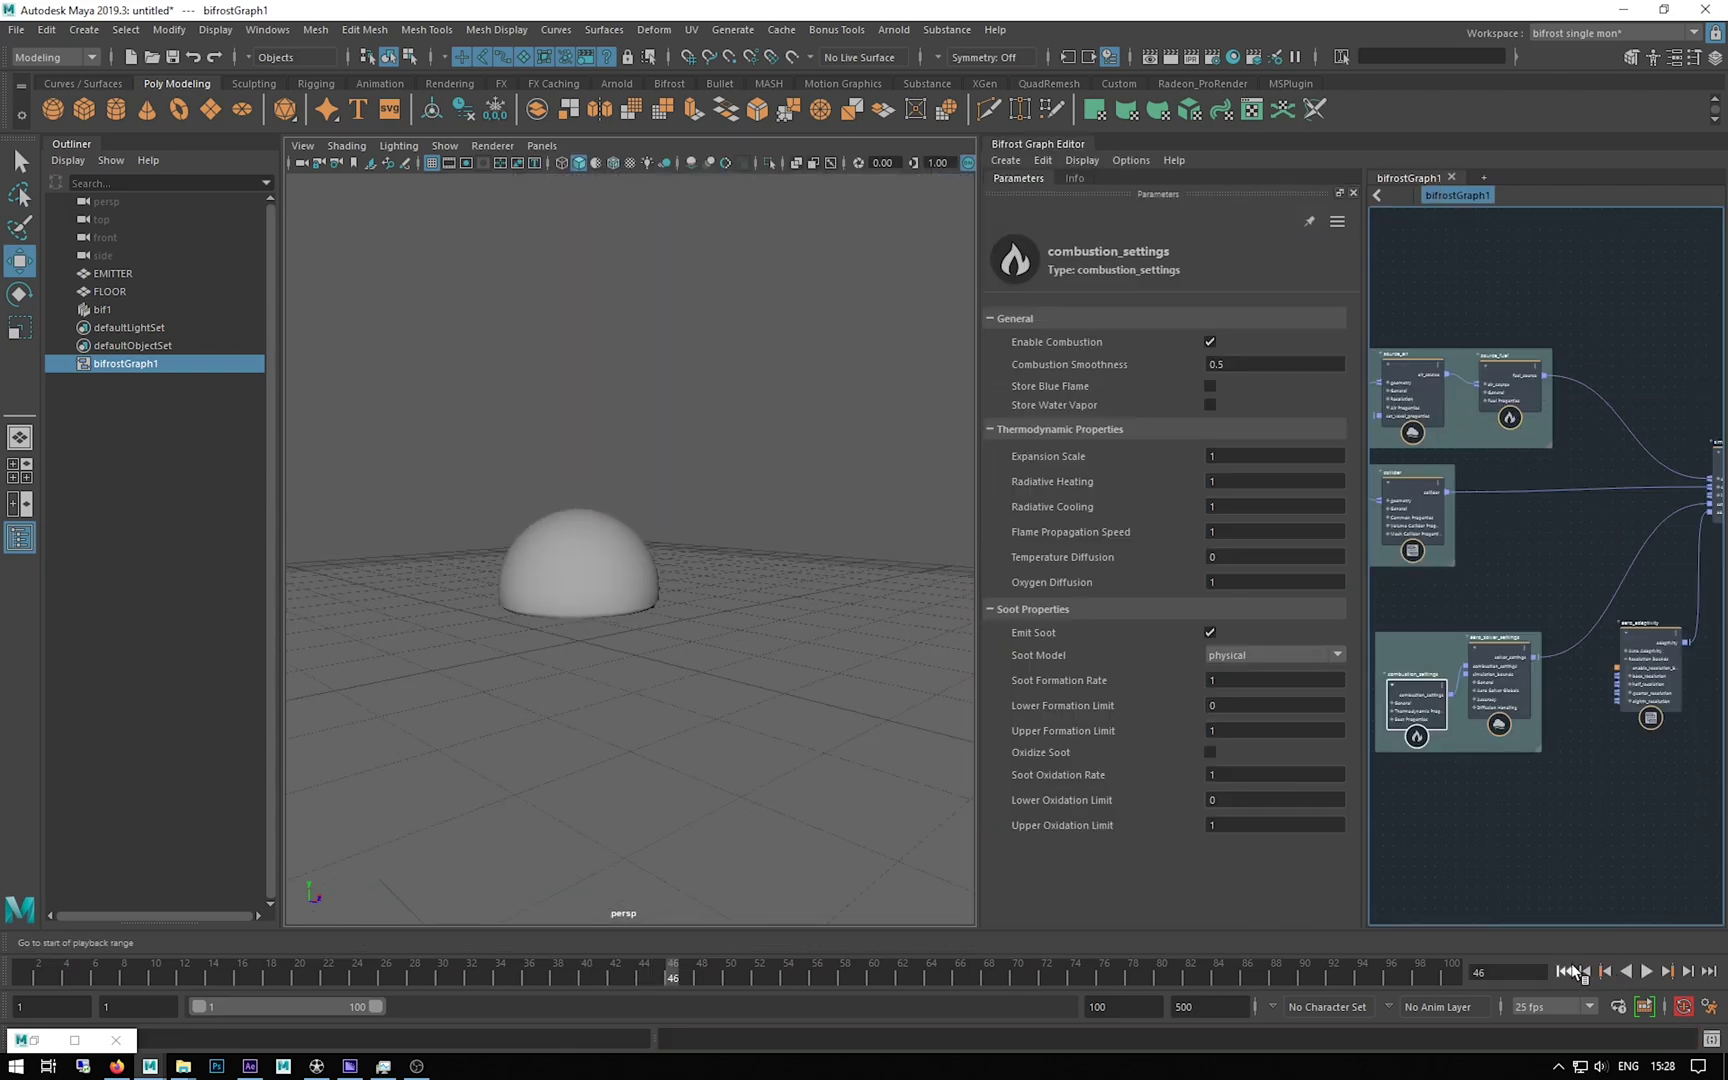
{"action": "left_click", "coordinate": [1575, 973]}
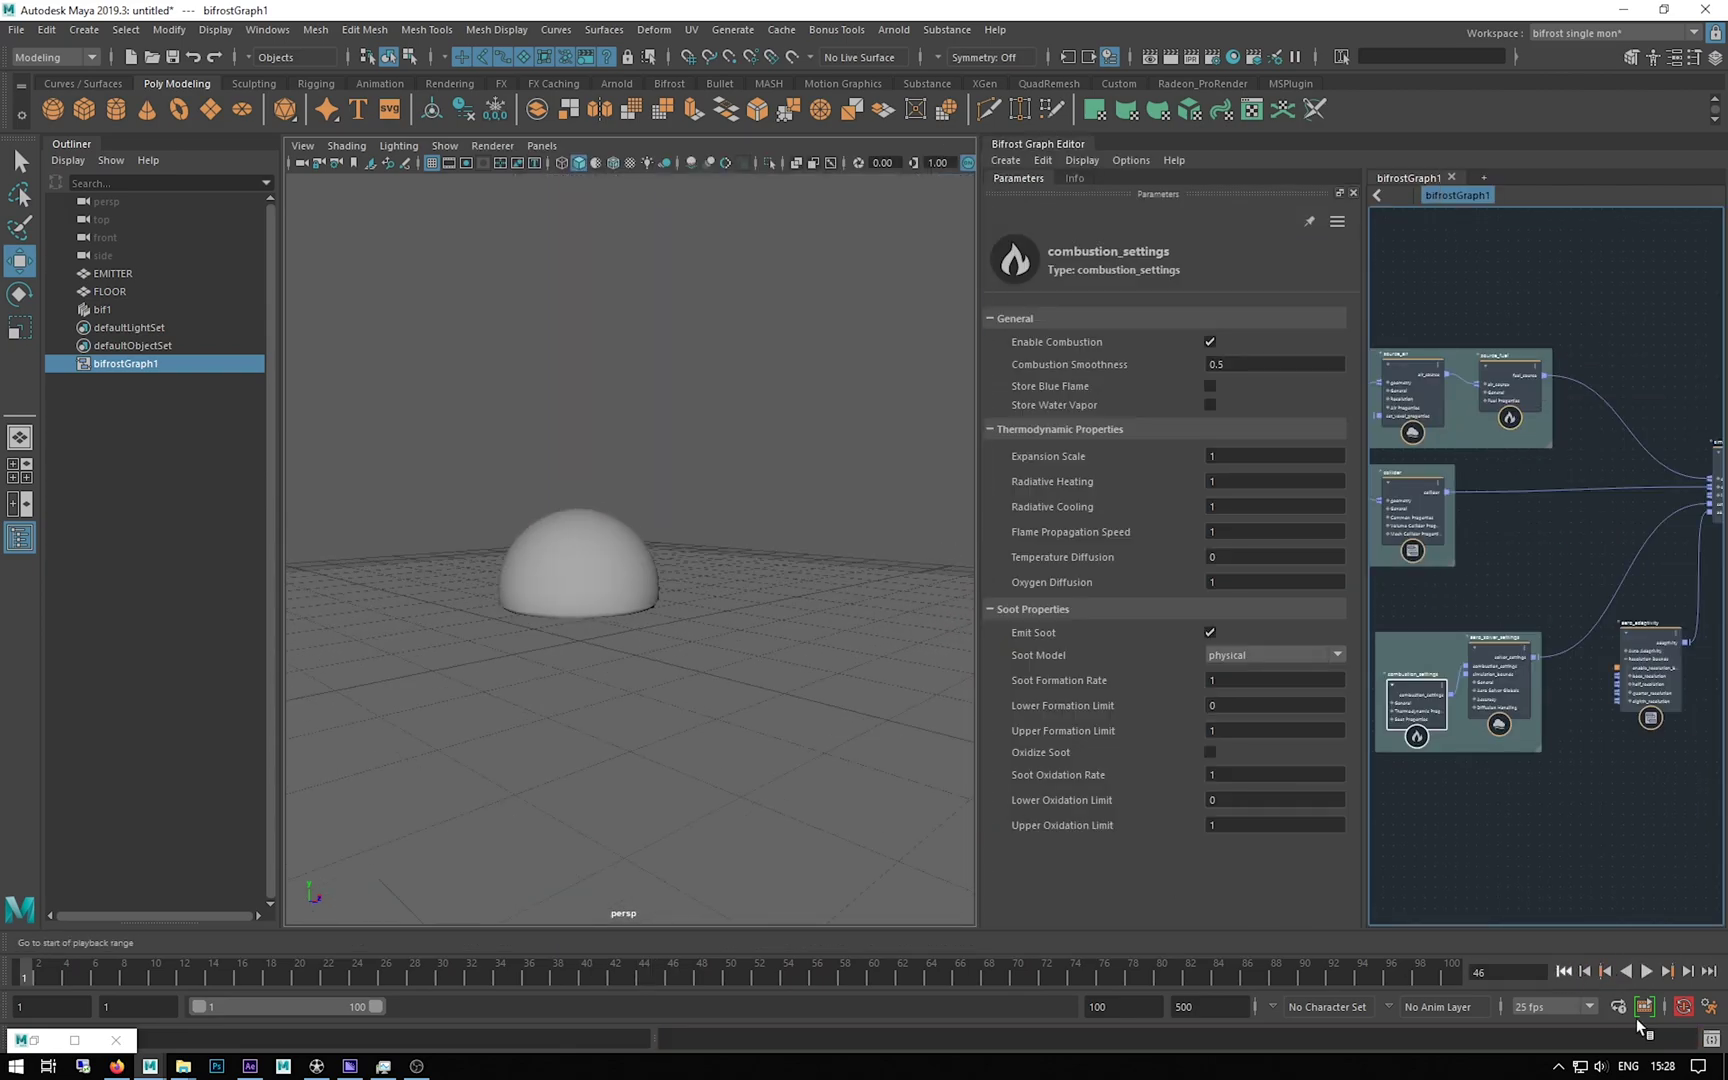
{"action": "left_click", "coordinate": [1649, 969]}
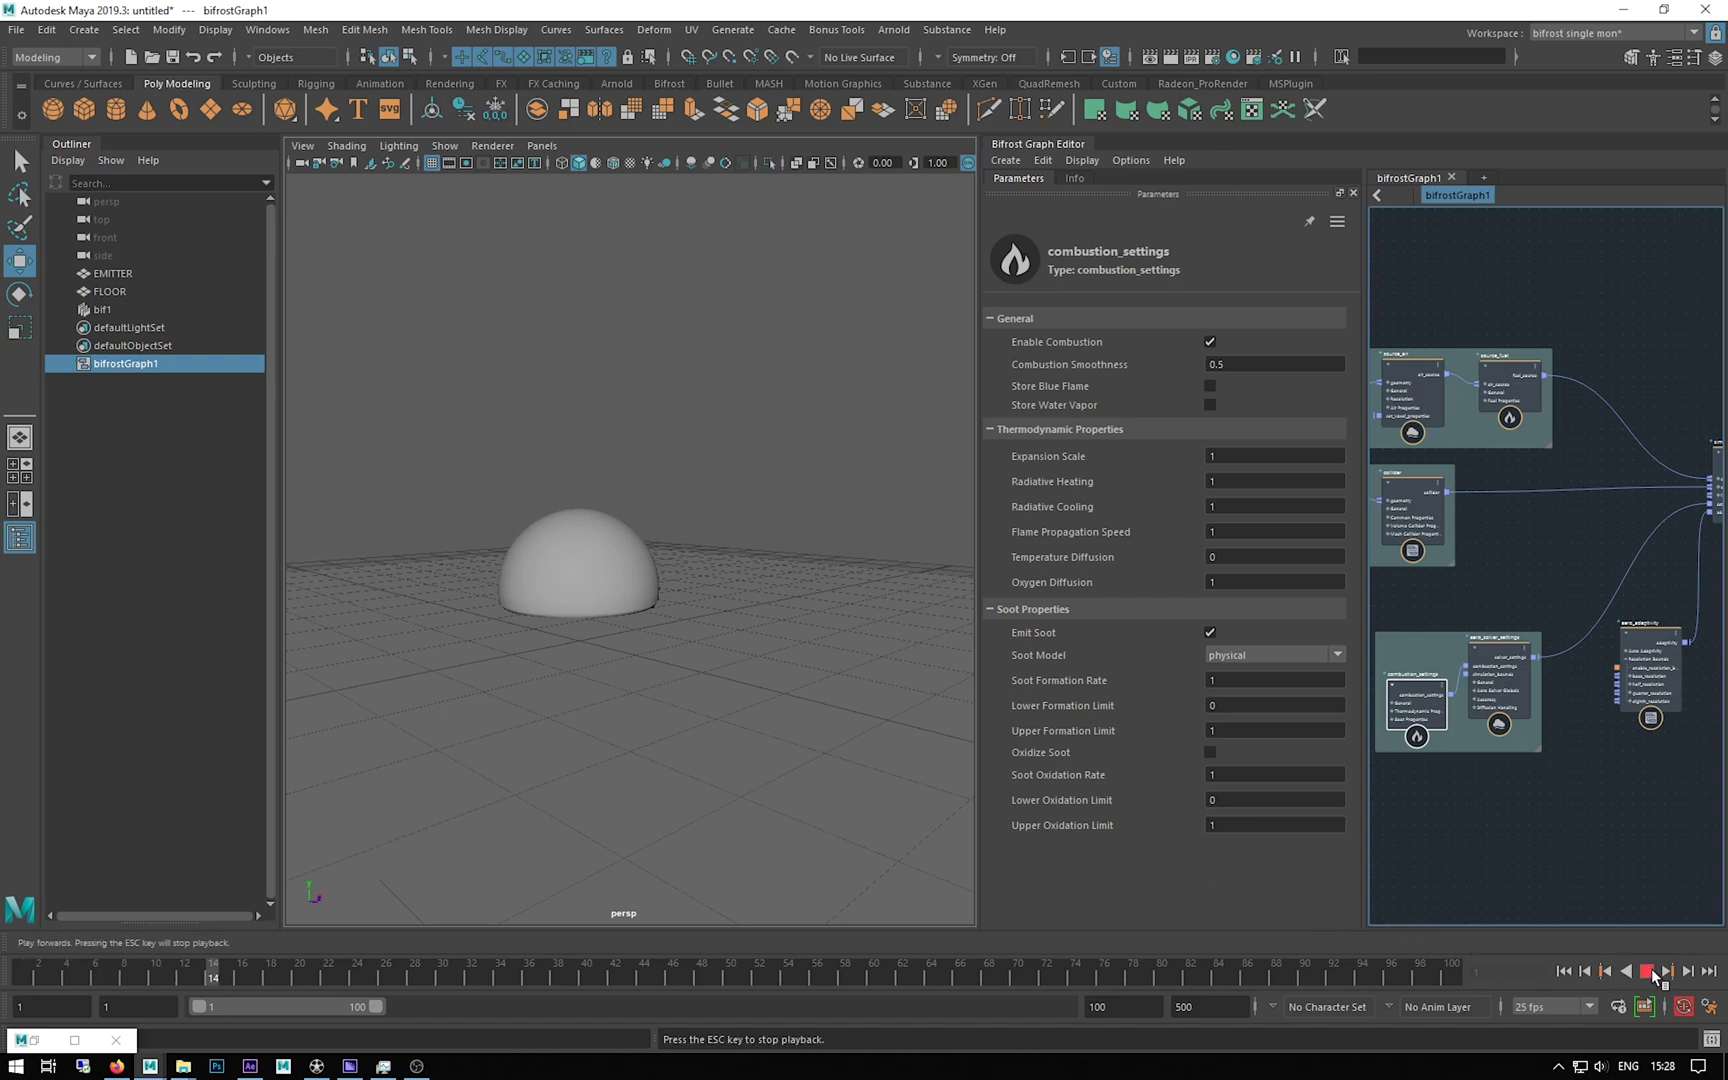
{"action": "left_click", "coordinate": [1651, 968]}
{"action": "scroll", "coordinate": [806, 403], "scroll_direction": "down", "scroll_amount": 5}
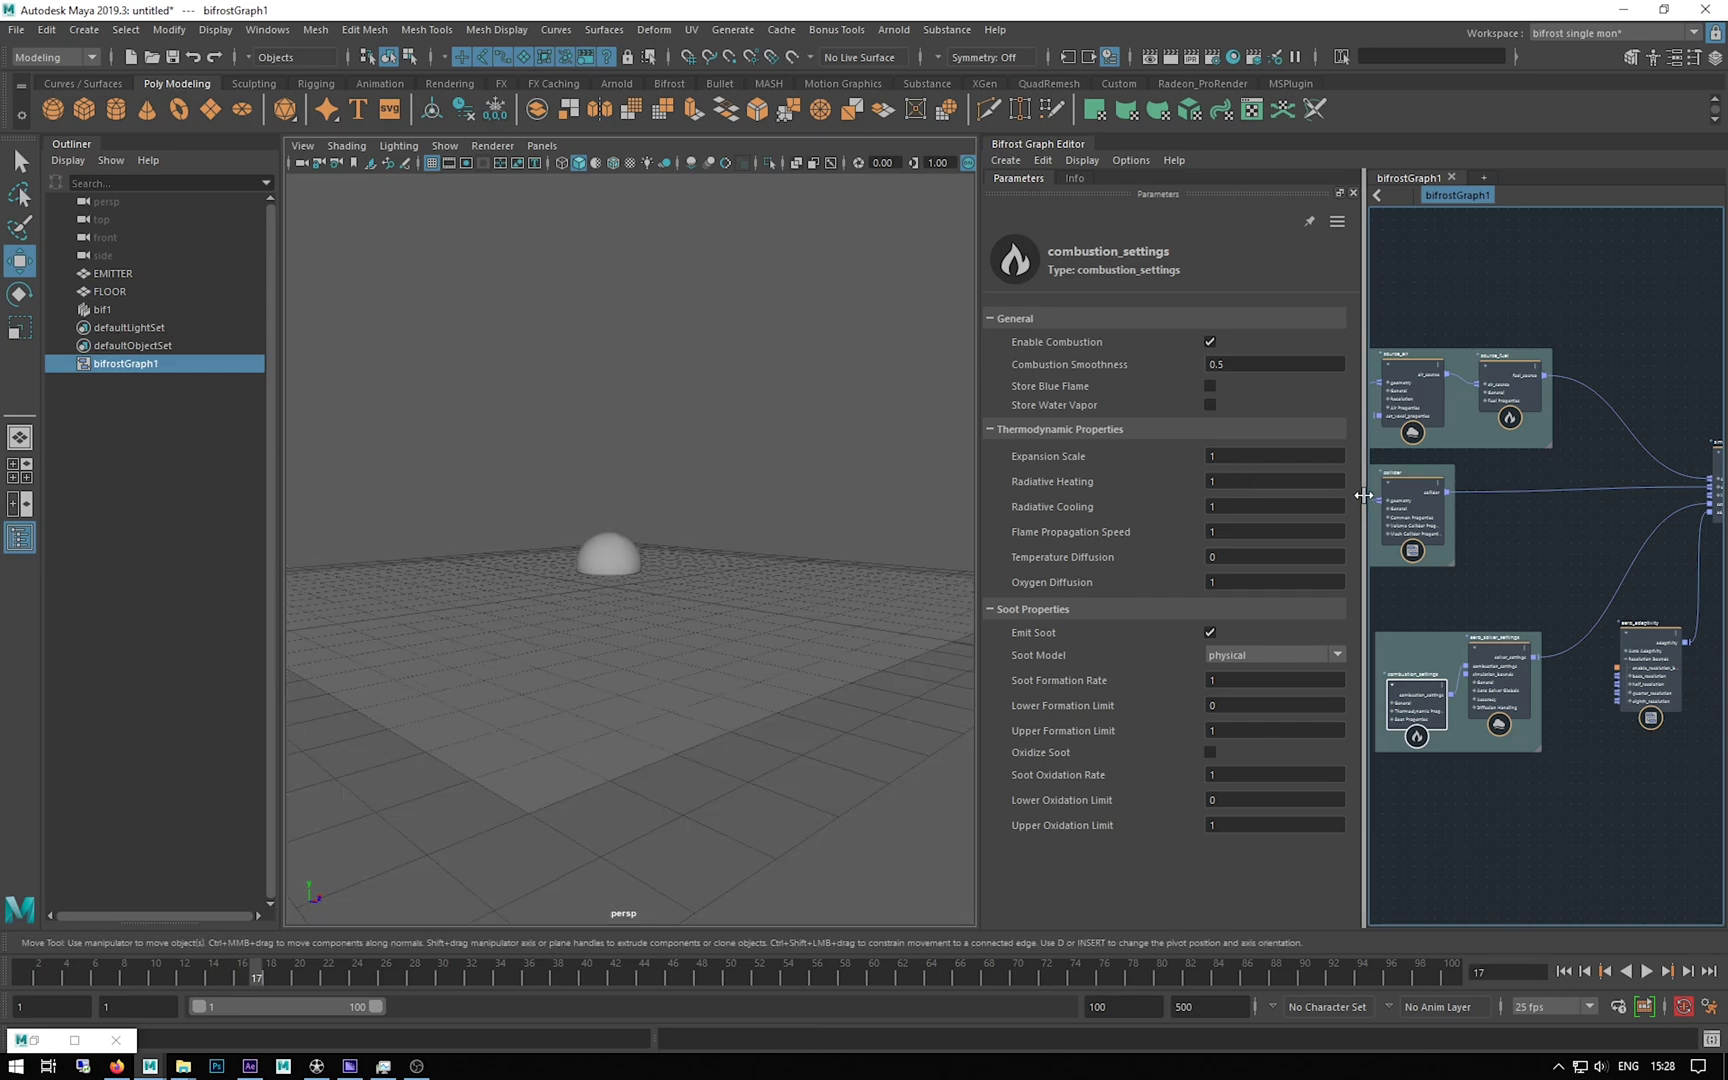
Step: Widen the Bifrost node graph at the expense of the parameters and viewport, and nudge the output node slightly upward
{"action": "left_click_drag", "start_coordinate": [1366, 494], "coordinate": [1176, 500]}
{"action": "key", "text": "1"}
{"action": "scroll", "coordinate": [1506, 537], "scroll_direction": "down", "scroll_amount": 2}
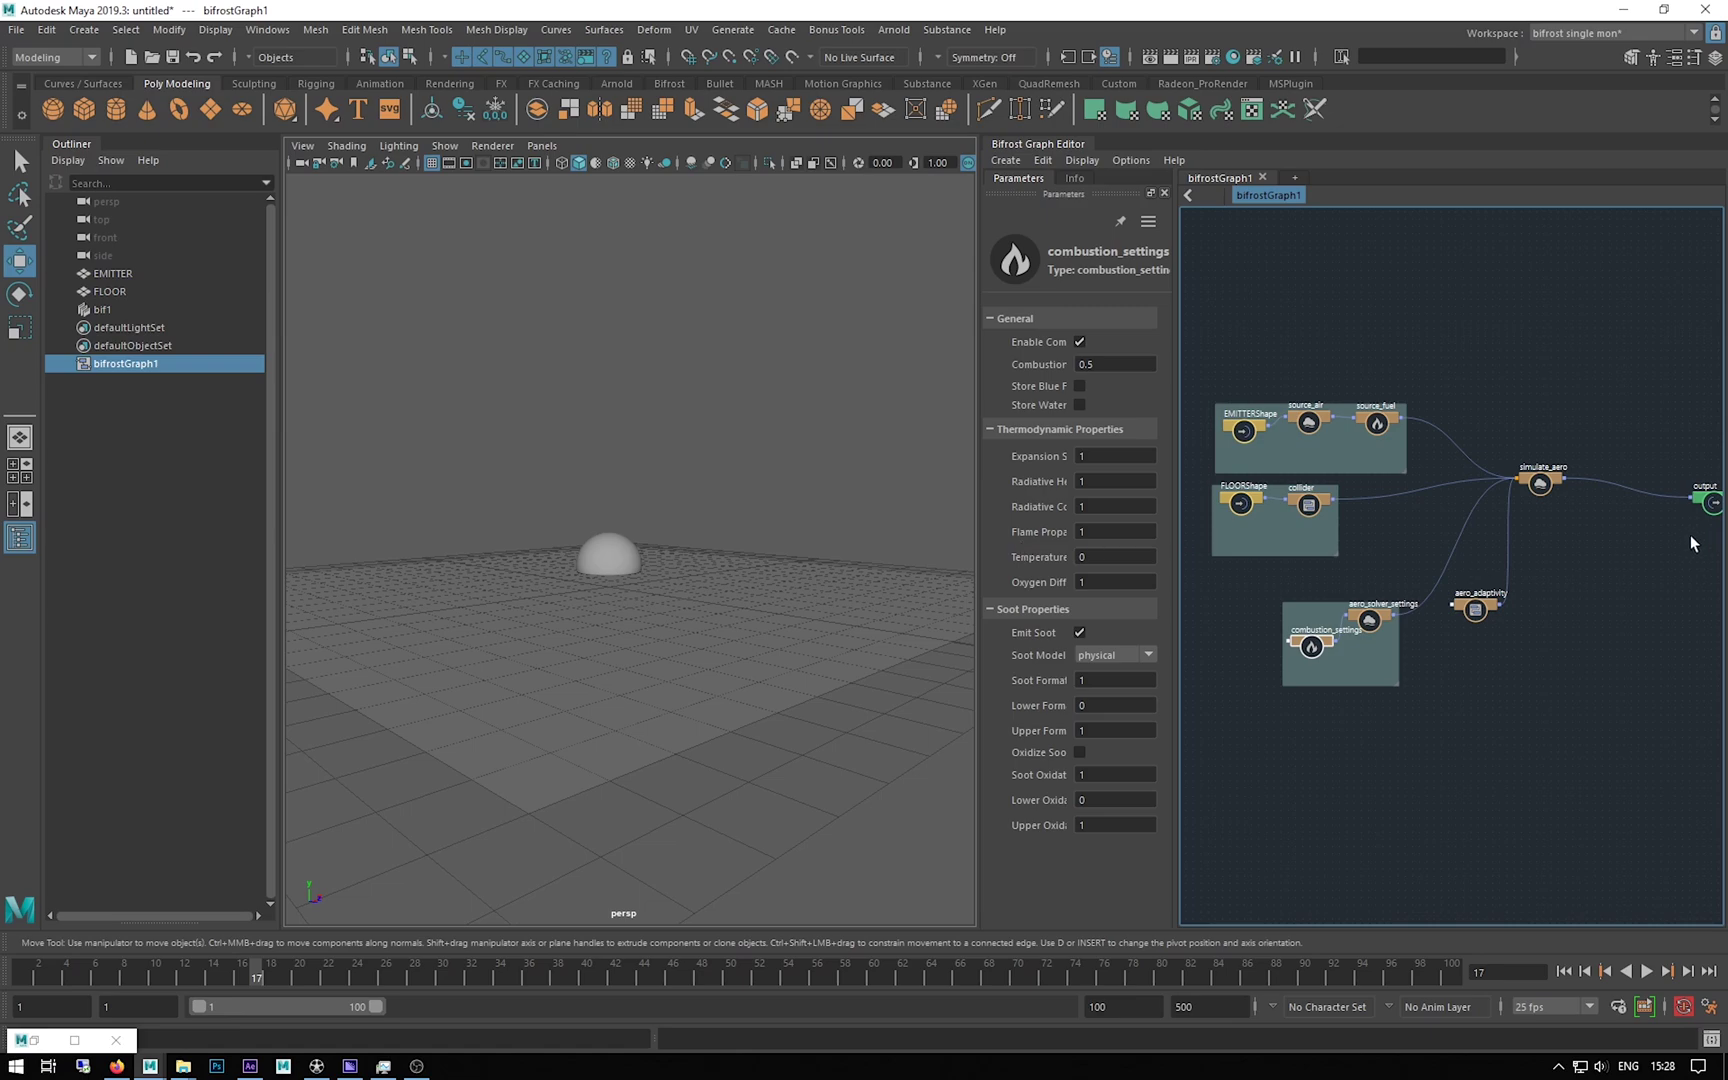
{"action": "mouse_move", "coordinate": [1611, 548]}
{"action": "middle_mouse_down"}
{"action": "mouse_move", "coordinate": [1466, 552]}
{"action": "mouse_move", "coordinate": [1609, 544]}
{"action": "middle_mouse_up"}
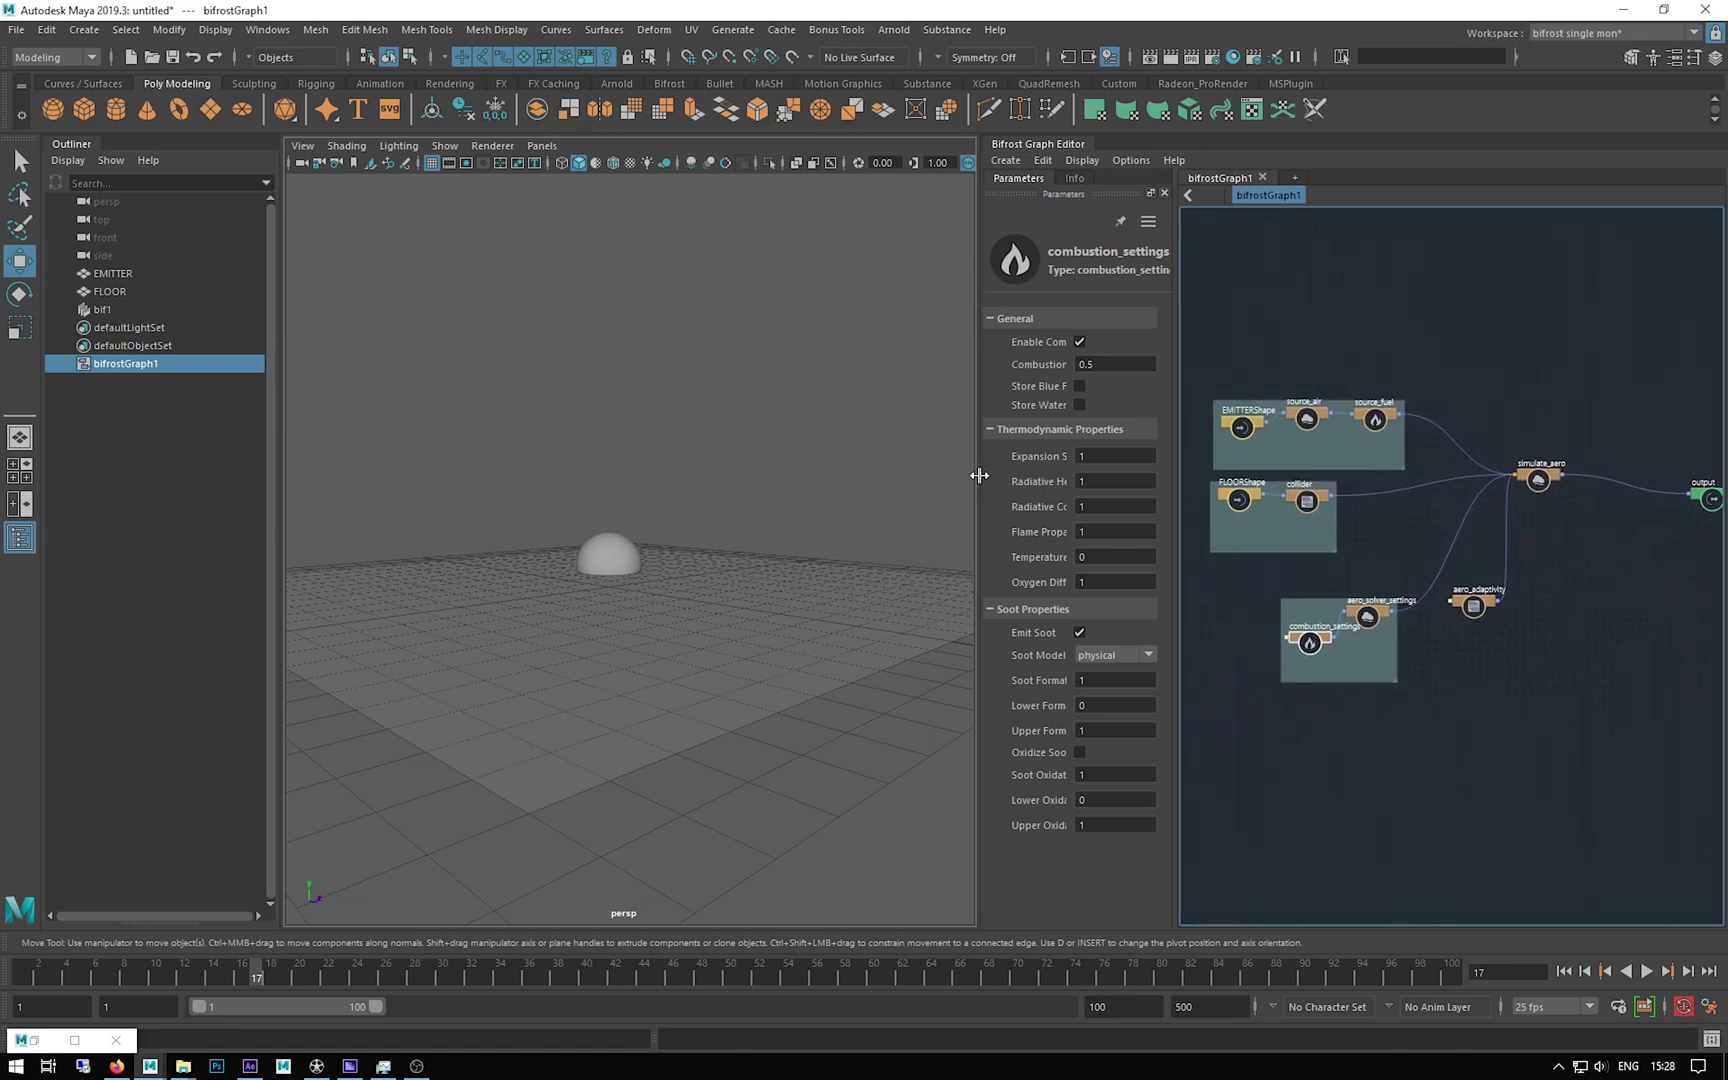
{"action": "left_click_drag", "start_coordinate": [979, 476], "coordinate": [519, 496]}
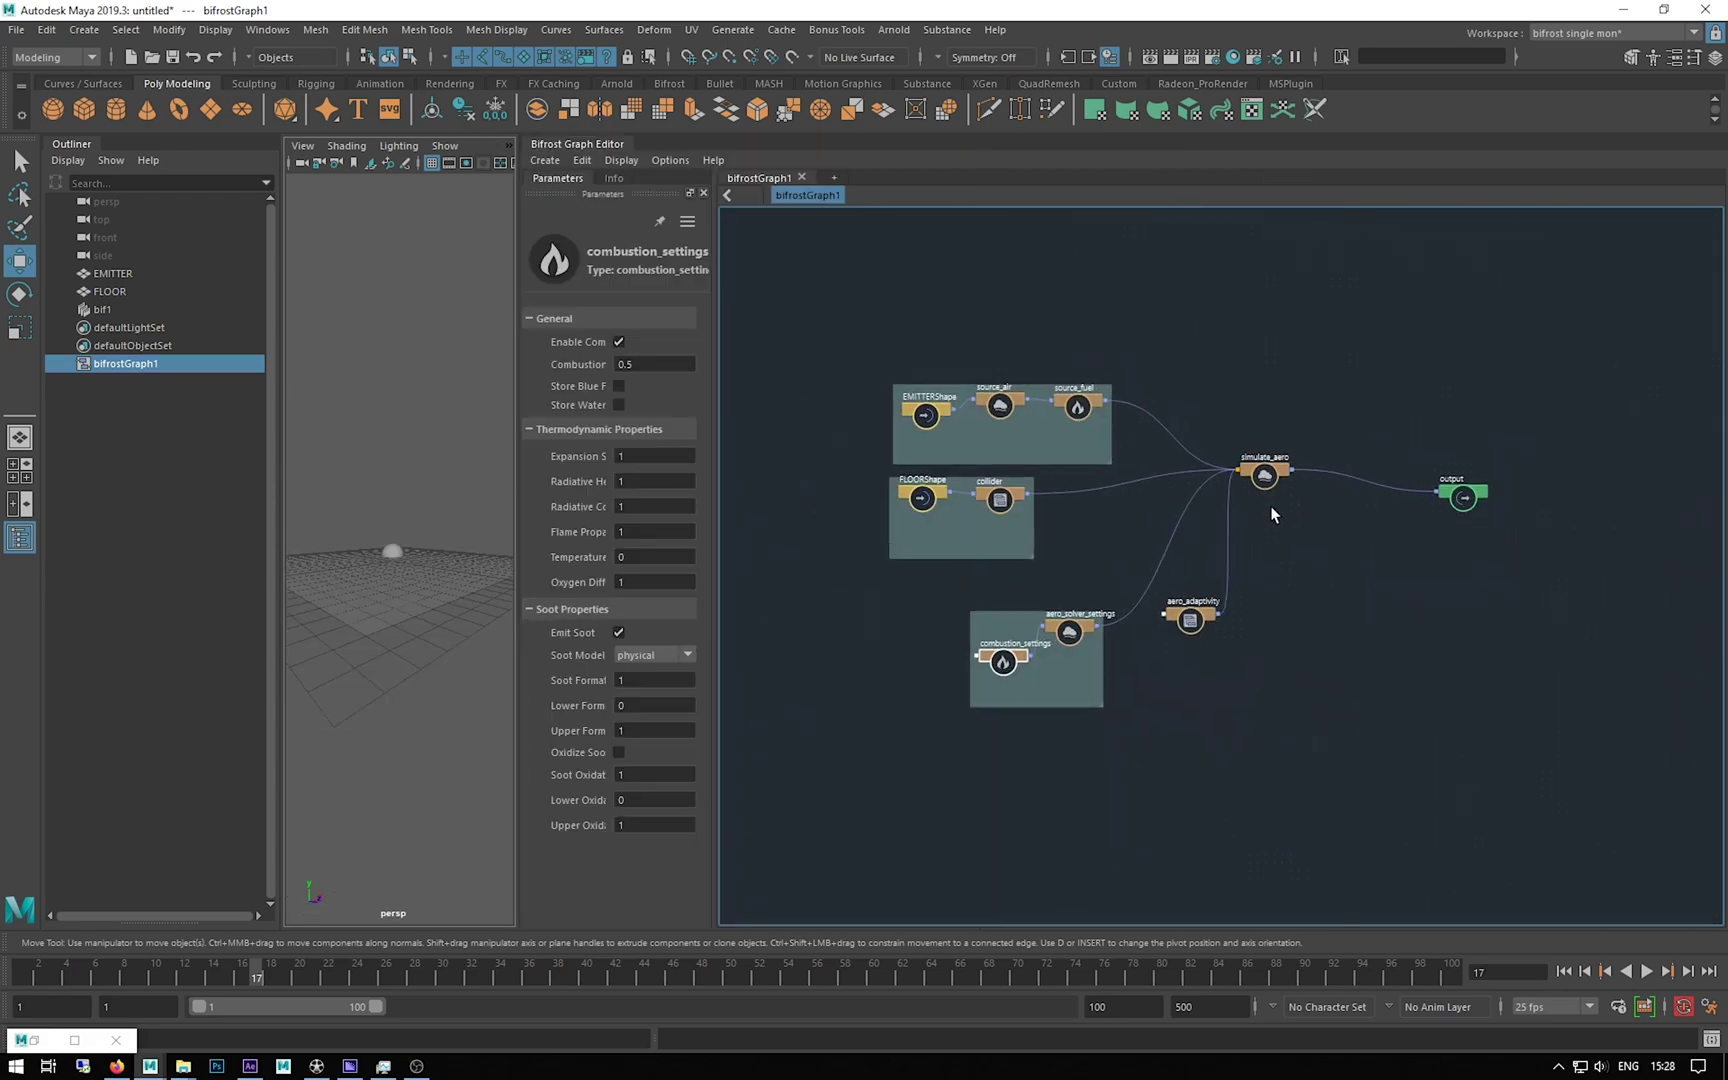
{"action": "scroll", "coordinate": [1272, 514], "scroll_direction": "up", "scroll_amount": 4}
{"action": "left_click", "coordinate": [1631, 446]}
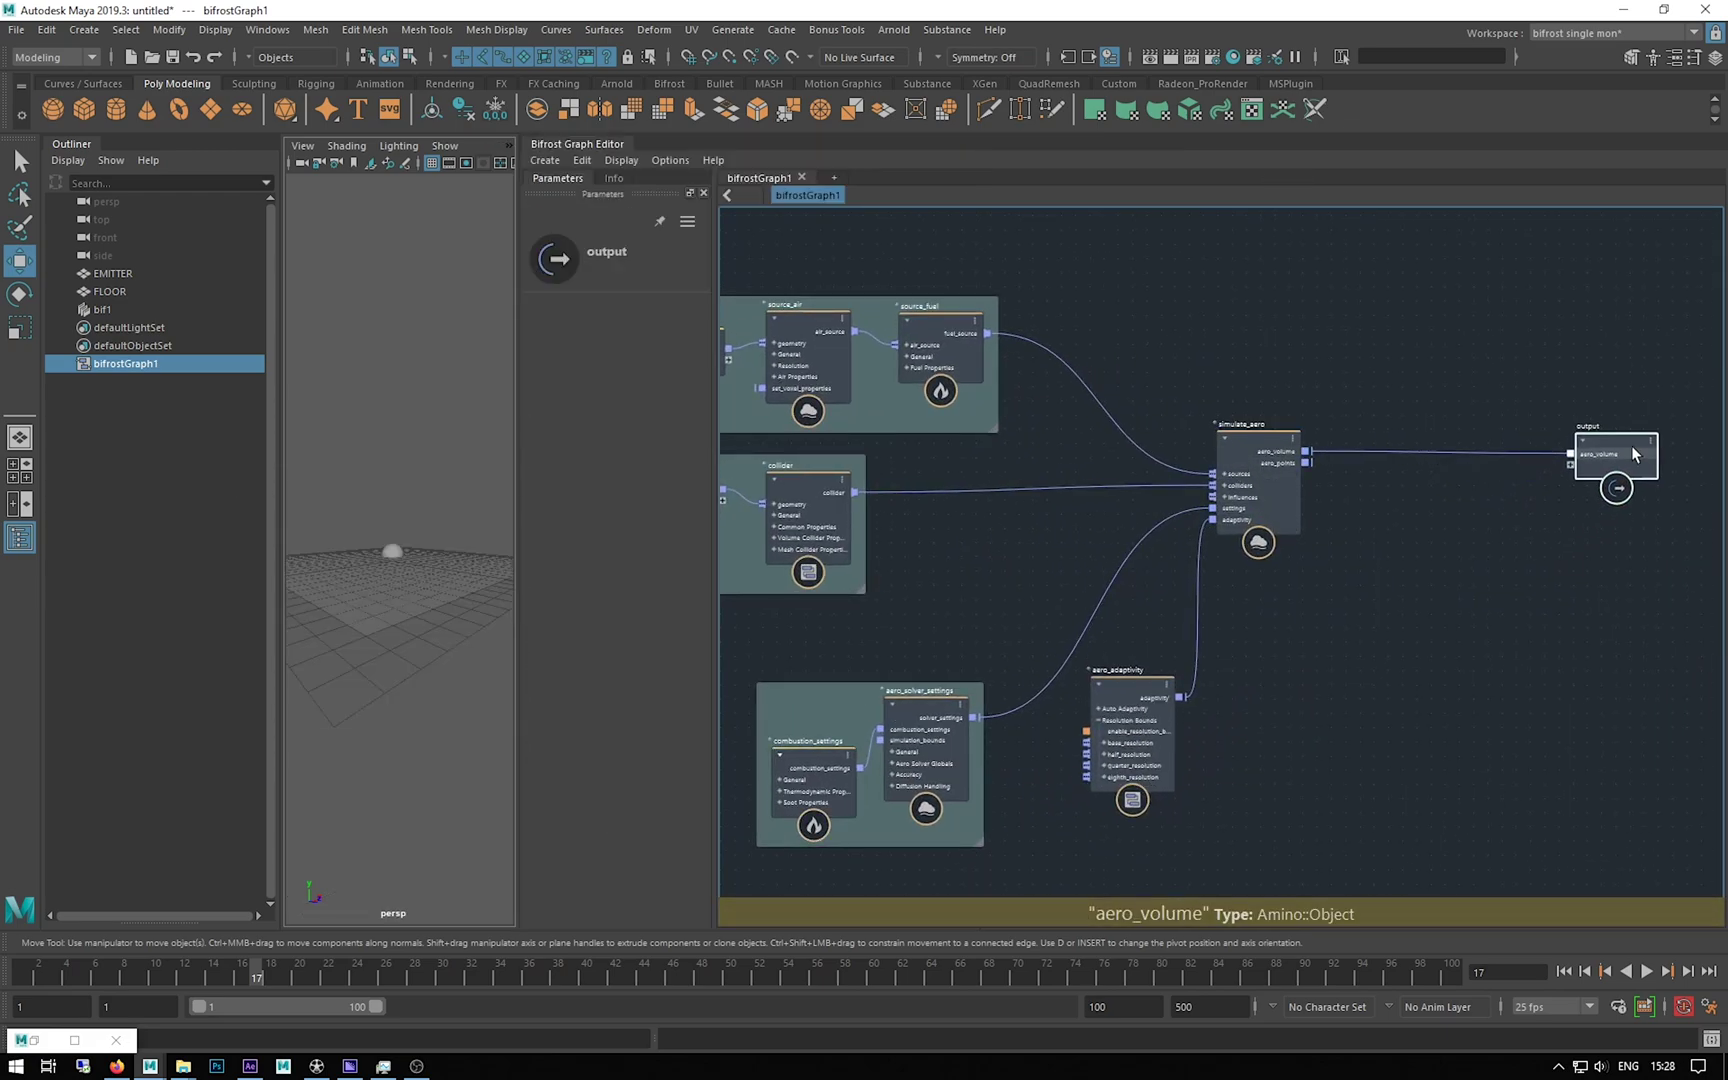
{"action": "left_click_drag", "start_coordinate": [1631, 446], "coordinate": [1637, 437]}
Step: Add an assign_material node to the graph and place it between simulate_aero and the output node
{"action": "left_click", "coordinate": [1458, 543]}
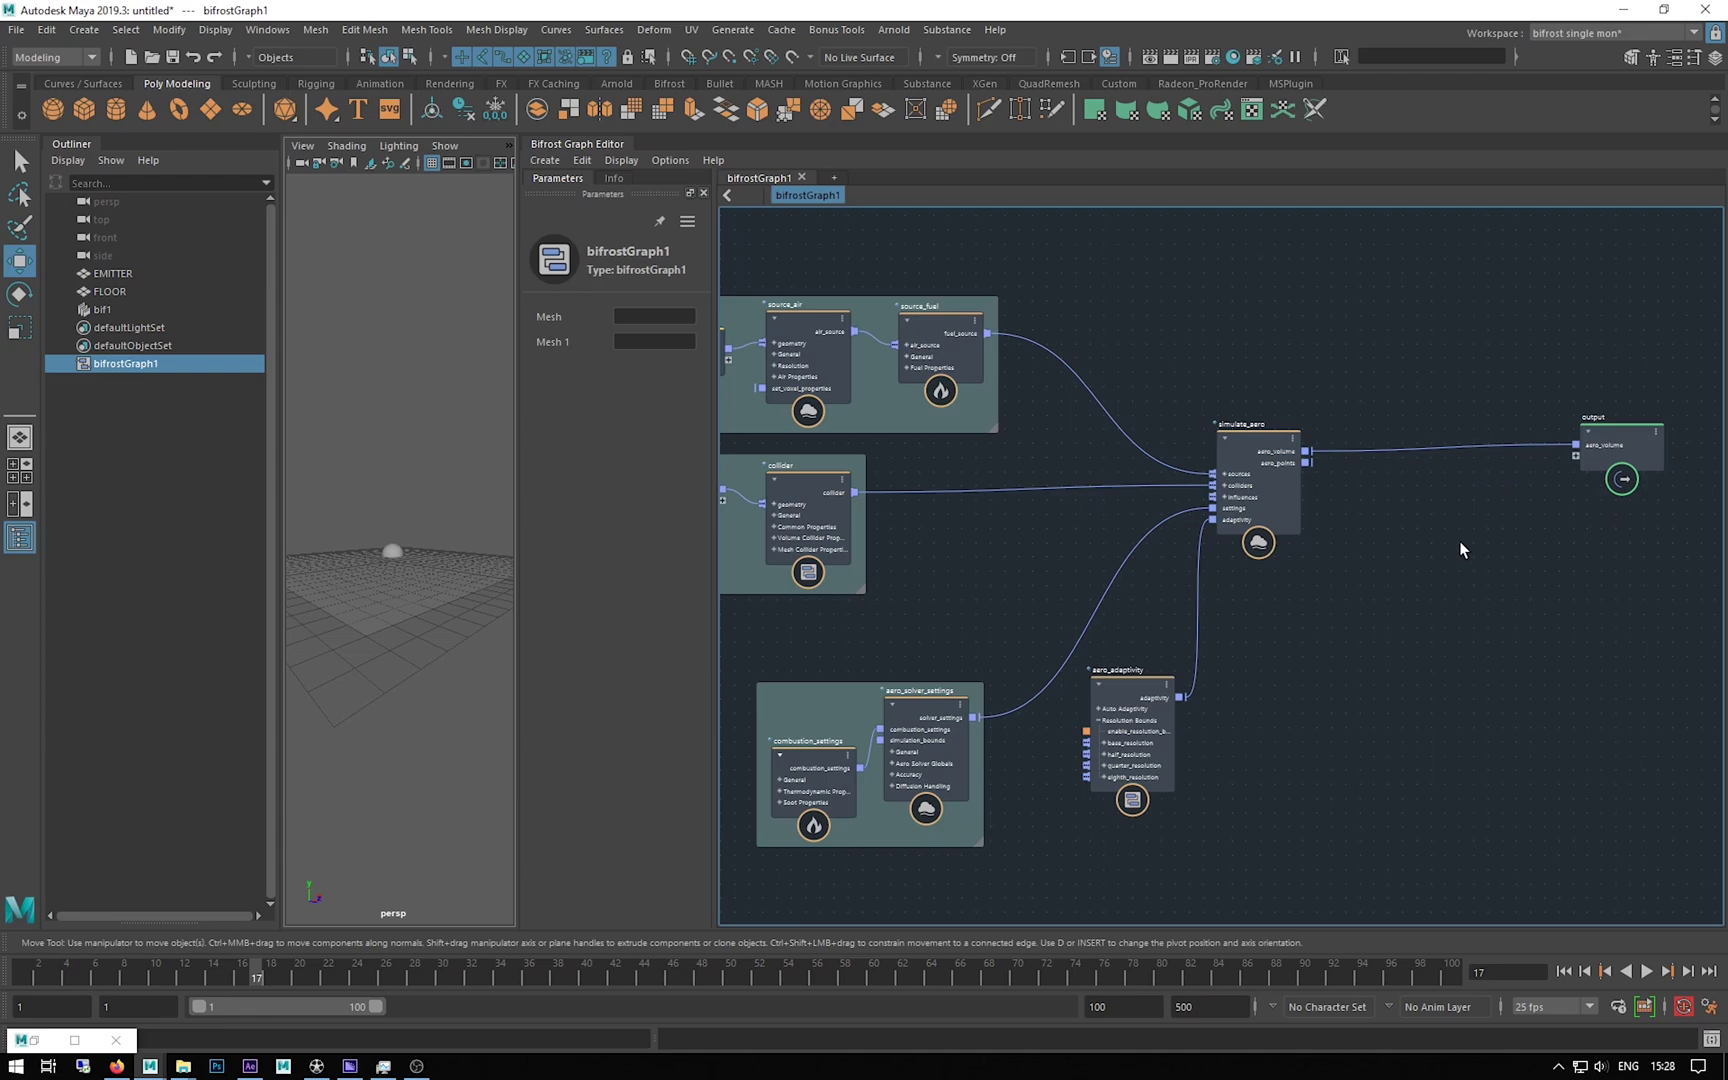
{"action": "key", "text": "Tab"}
{"action": "type", "text": "ASS"}
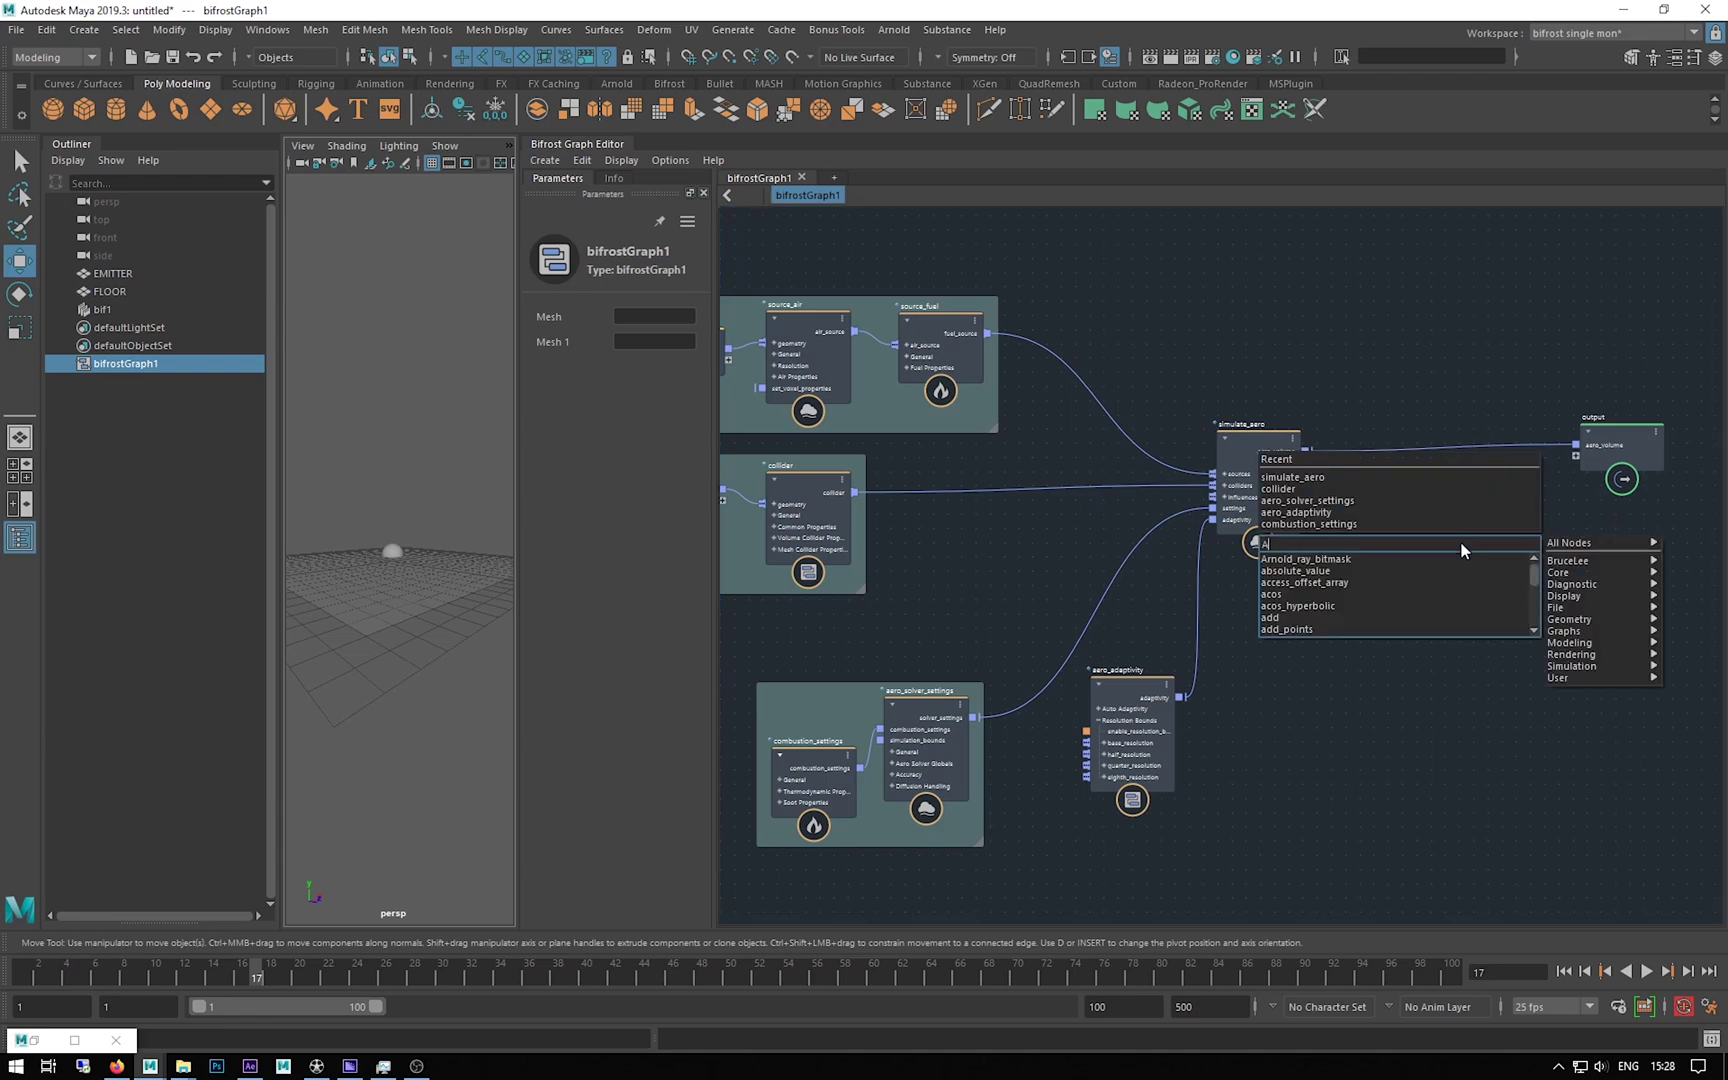
{"action": "left_click", "coordinate": [1293, 560]}
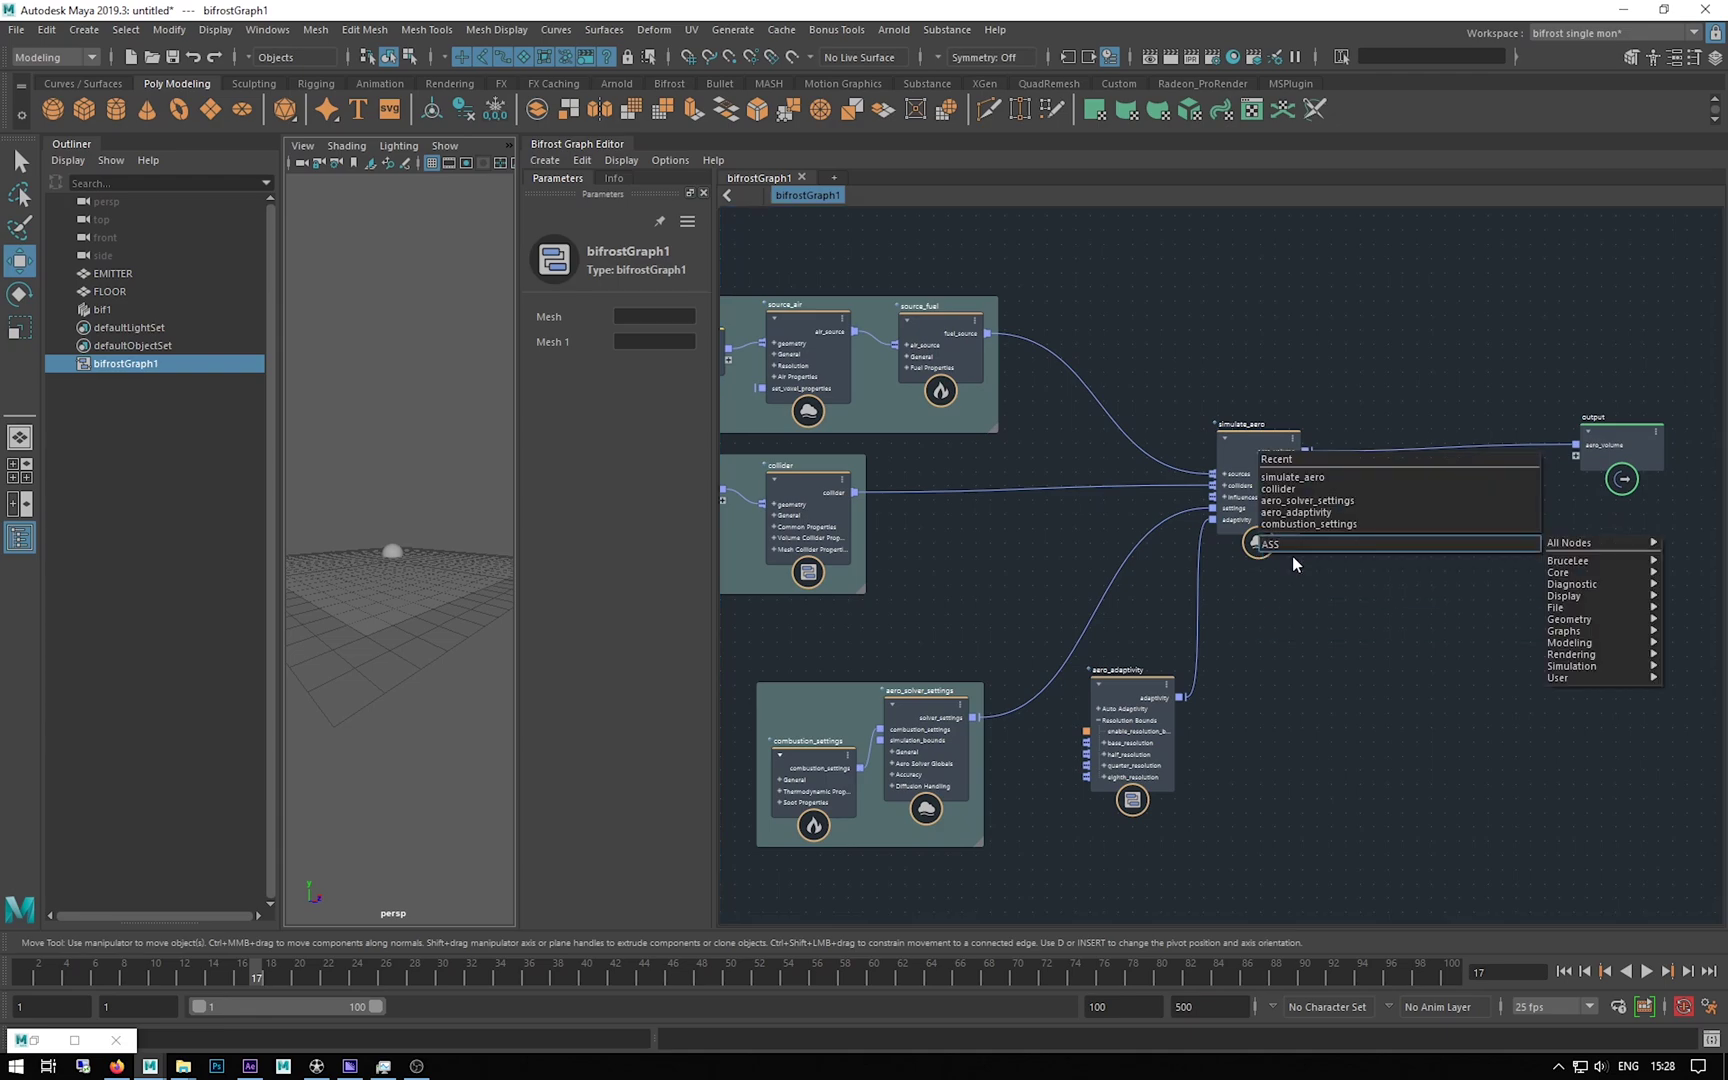
{"action": "left_click_drag", "start_coordinate": [1416, 606], "coordinate": [1435, 505]}
{"action": "scroll", "coordinate": [1400, 552], "scroll_direction": "up", "scroll_amount": 5}
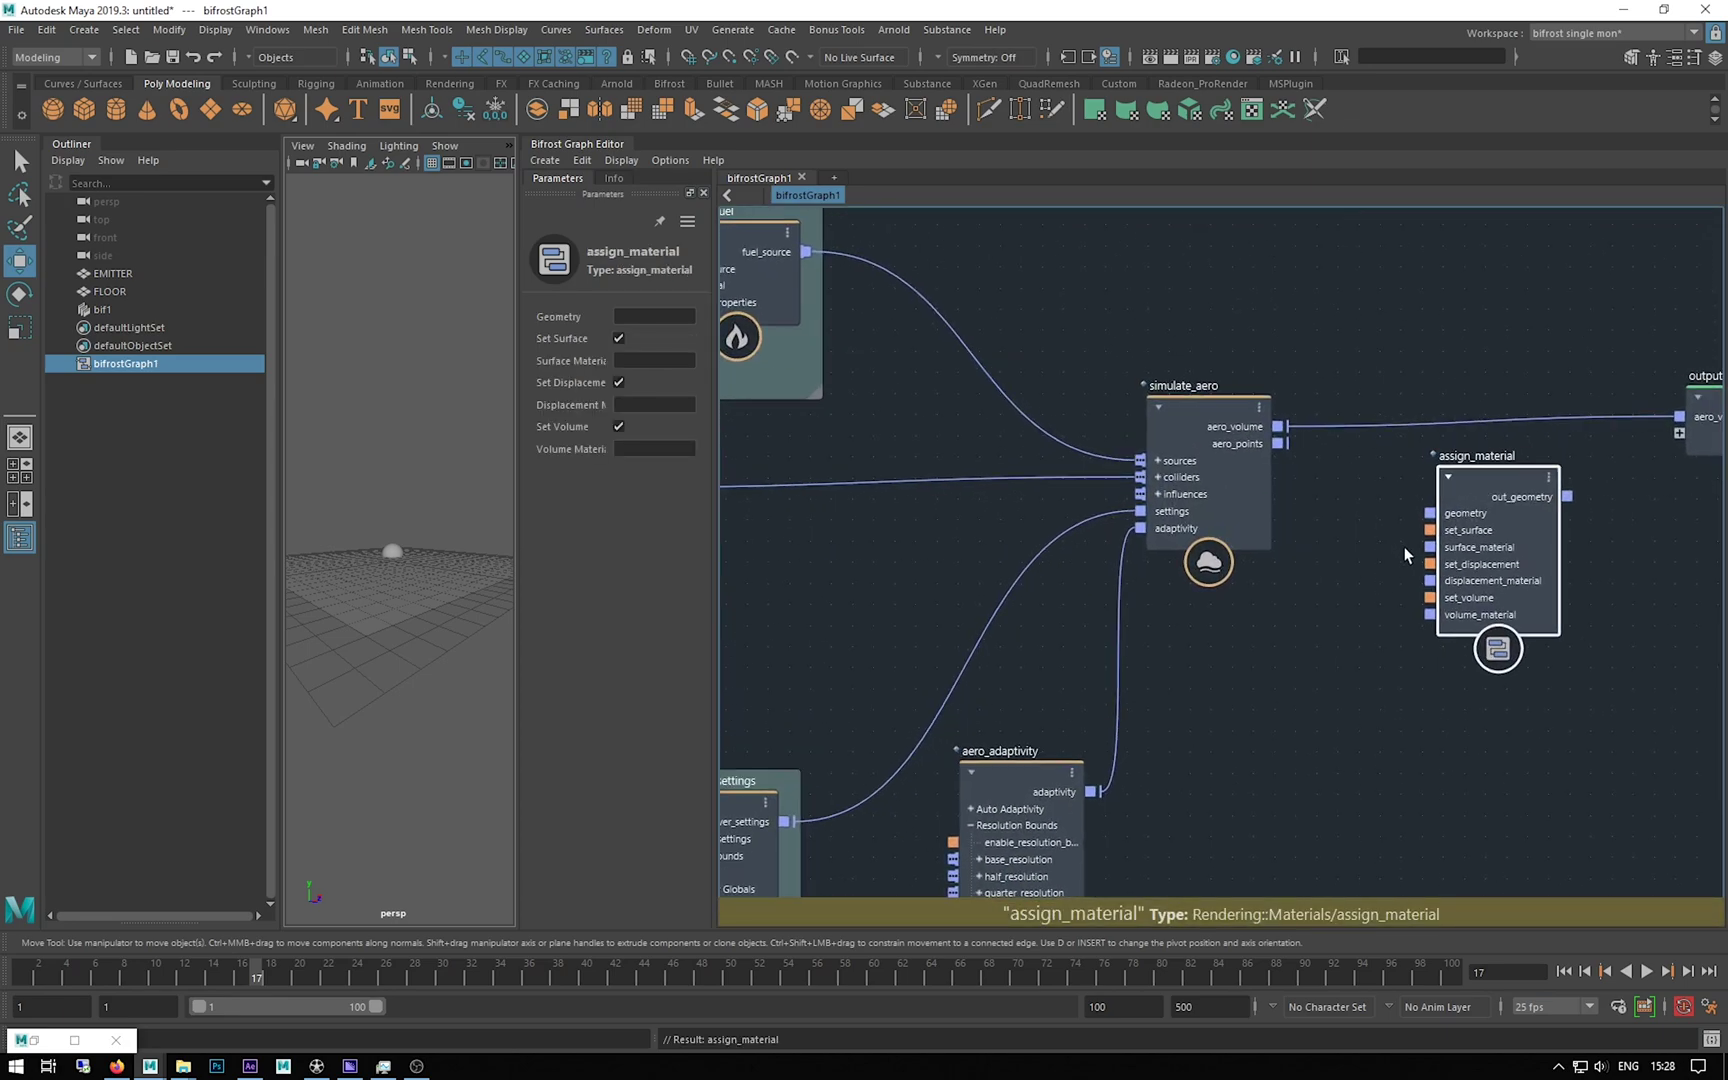
{"action": "middle_click_drag", "start_coordinate": [1370, 558], "coordinate": [1165, 489]}
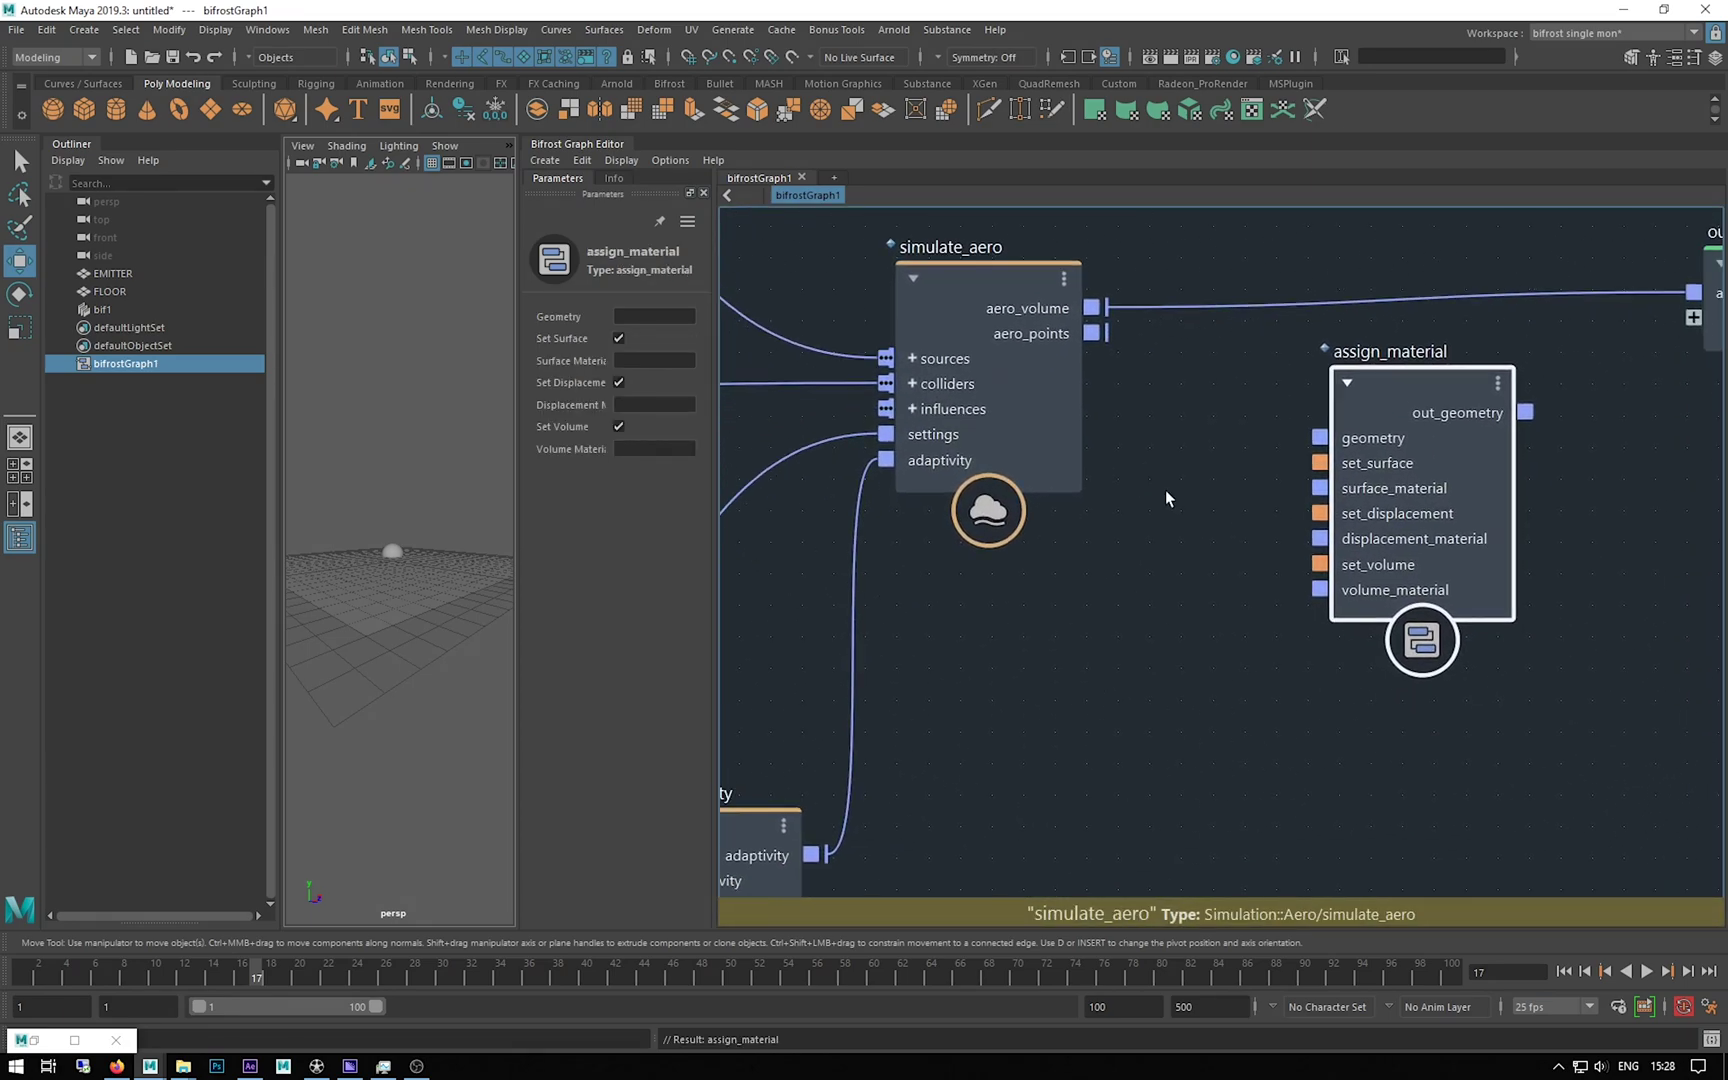
Step: Create an Arnold aiStandardVolume shader in Hypershade and rename it aiStandardVolume1_EXPLOSION
{"action": "left_click", "coordinate": [1238, 58]}
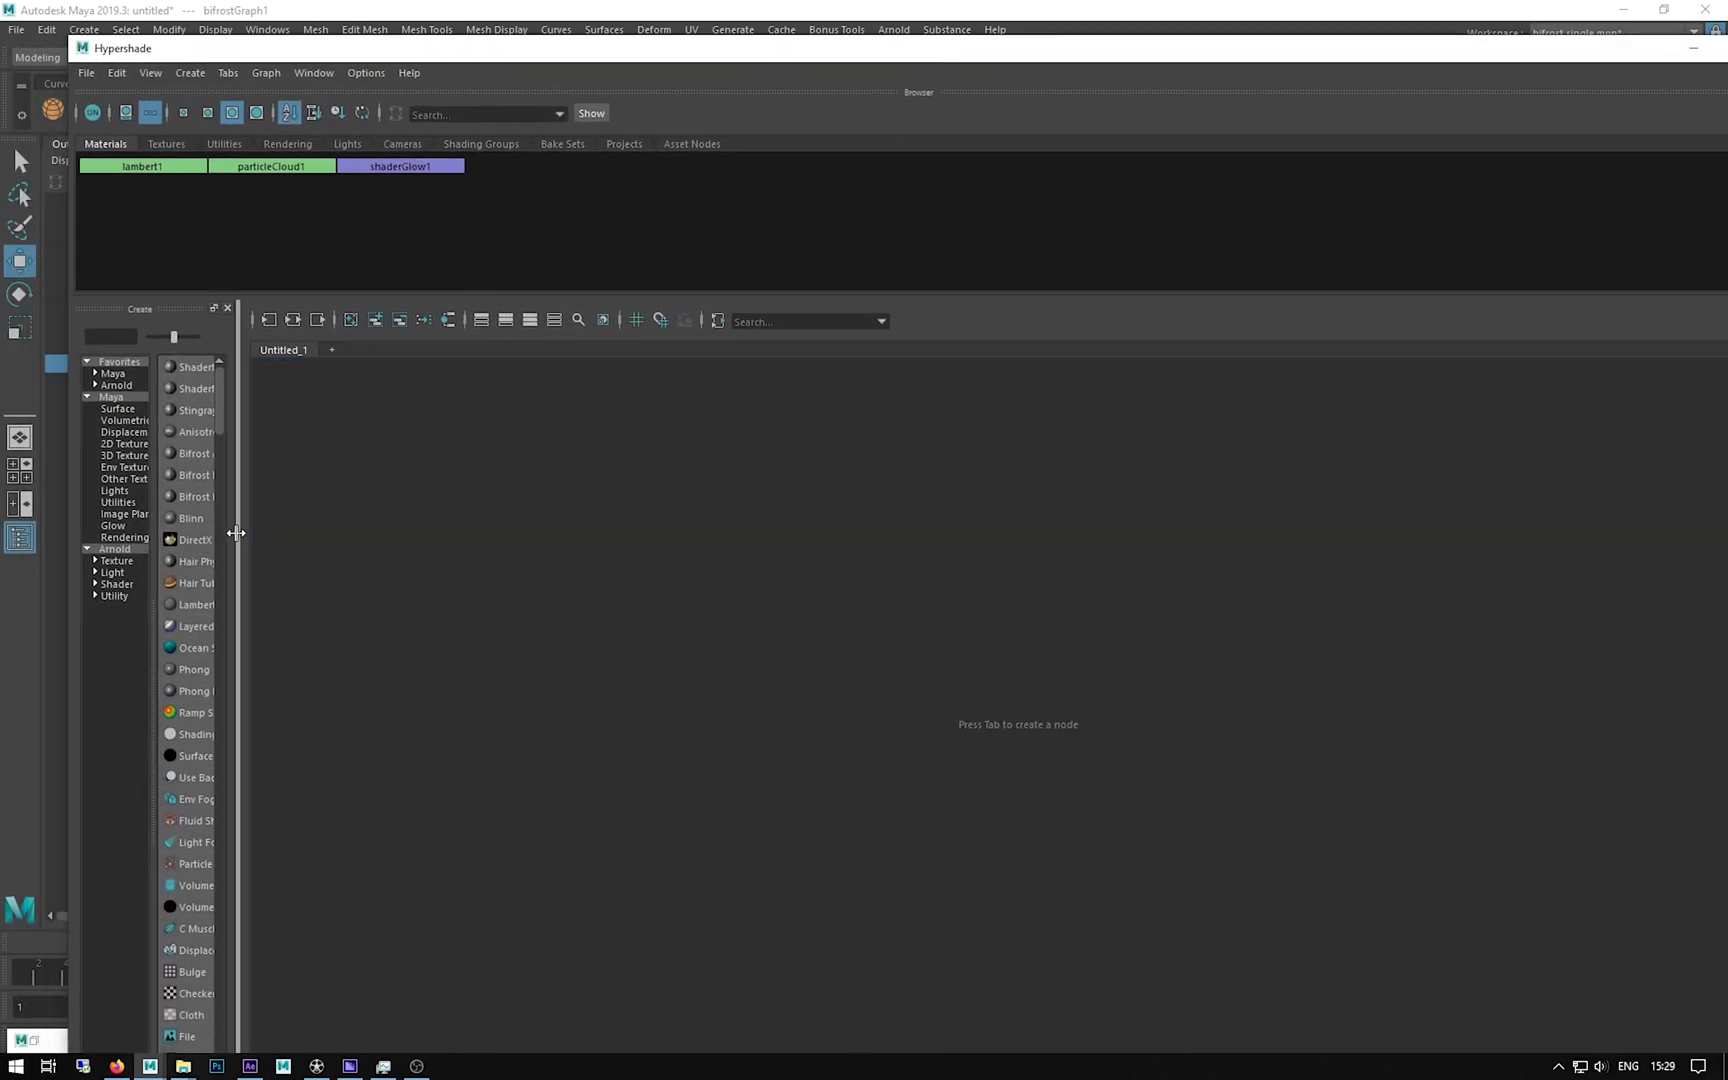
{"action": "left_click", "coordinate": [118, 587]}
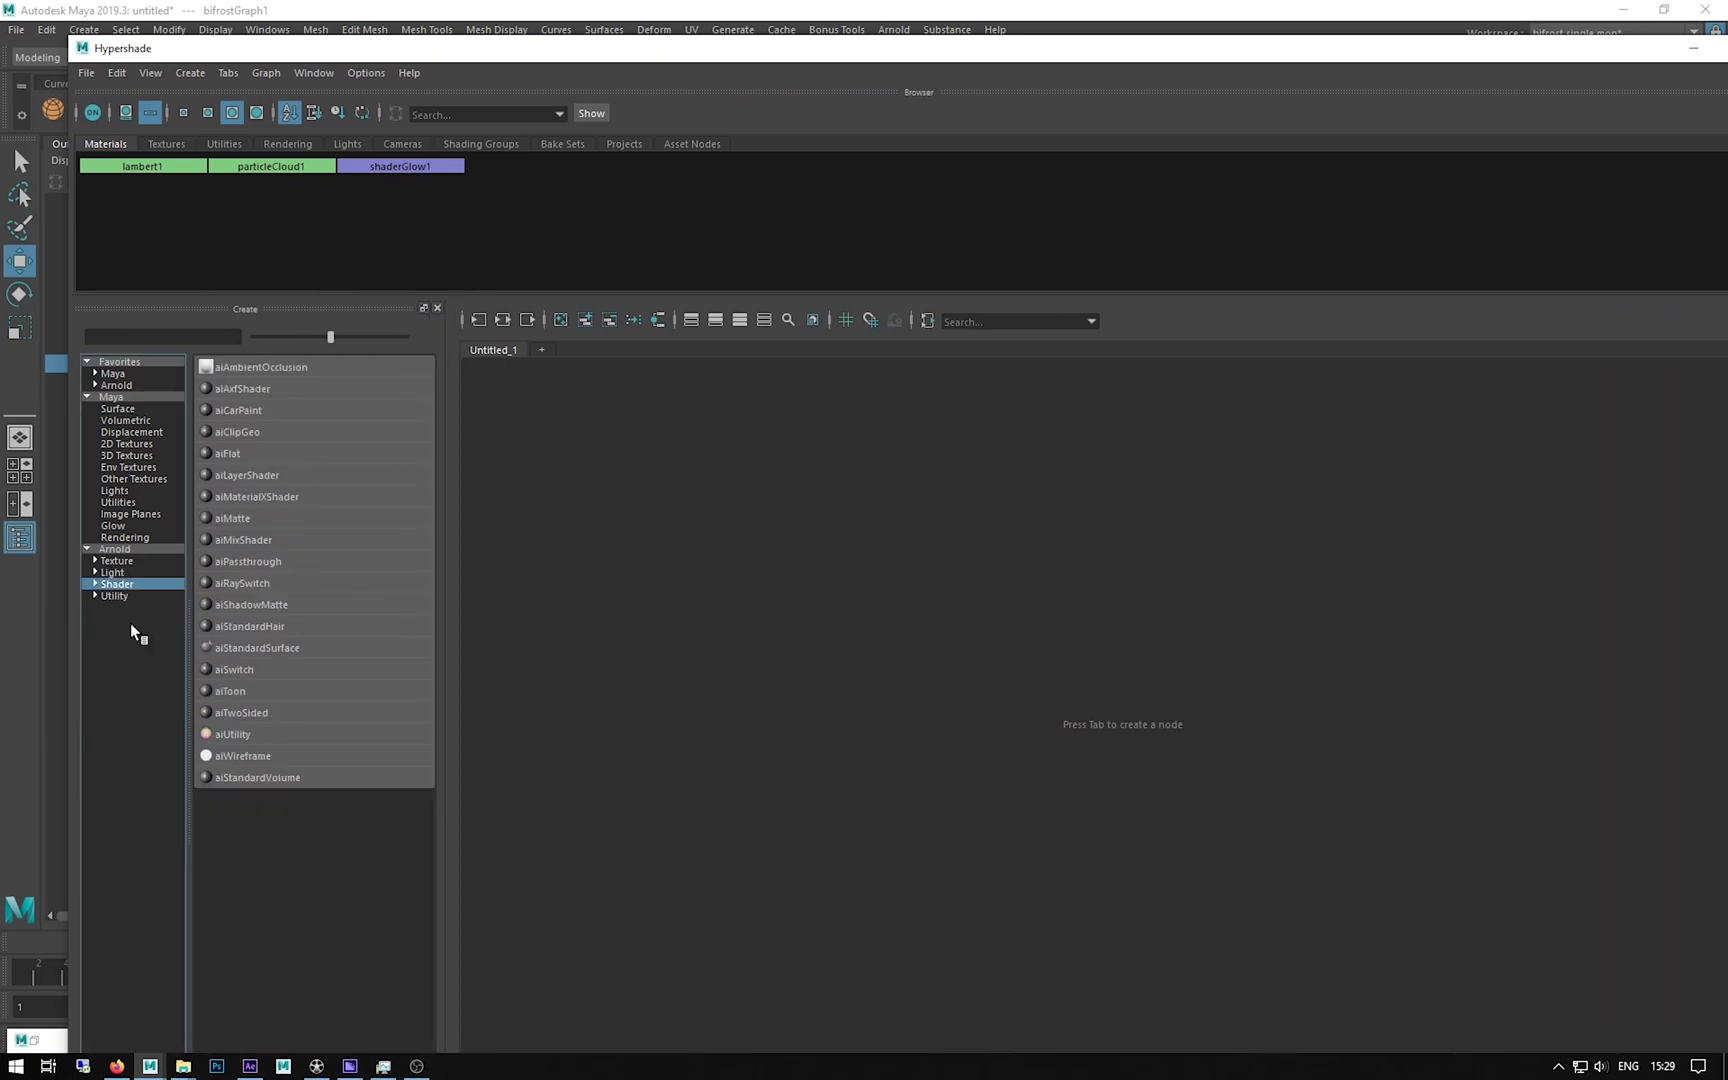
{"action": "left_click", "coordinate": [233, 783]}
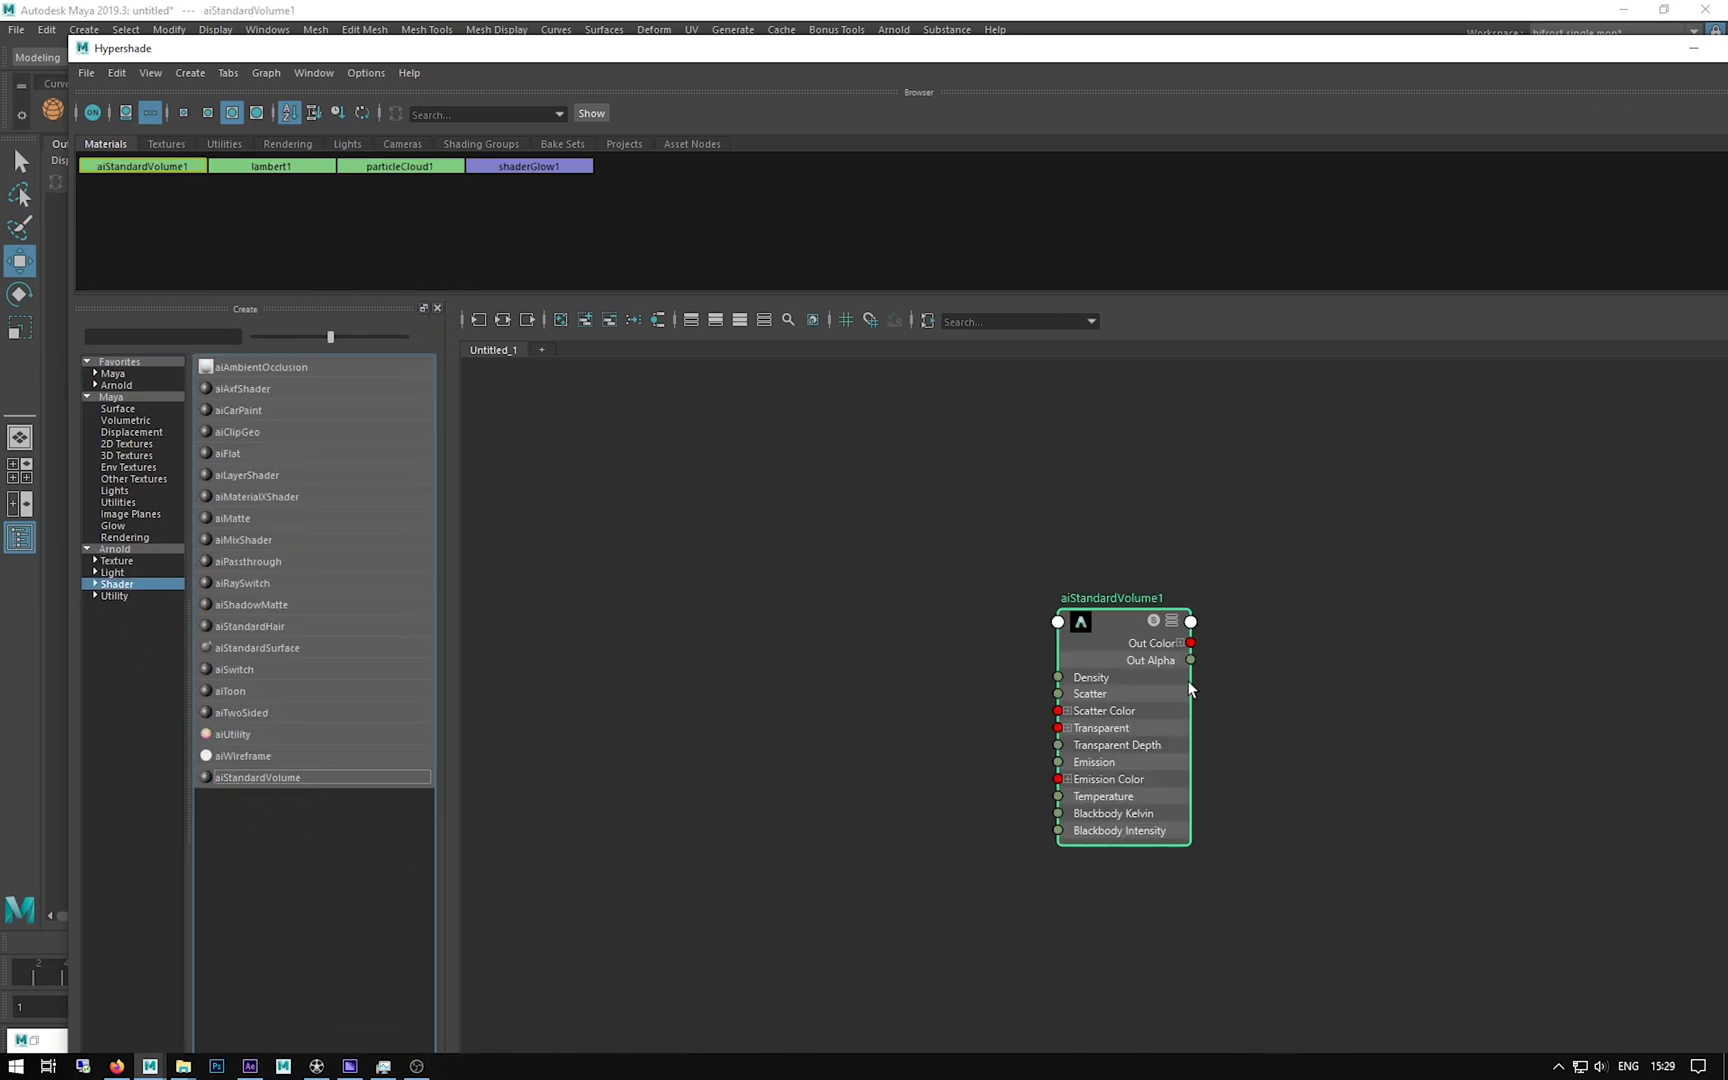
{"action": "left_click_drag", "start_coordinate": [1098, 640], "coordinate": [1041, 608]}
{"action": "double_click", "coordinate": [1100, 566]}
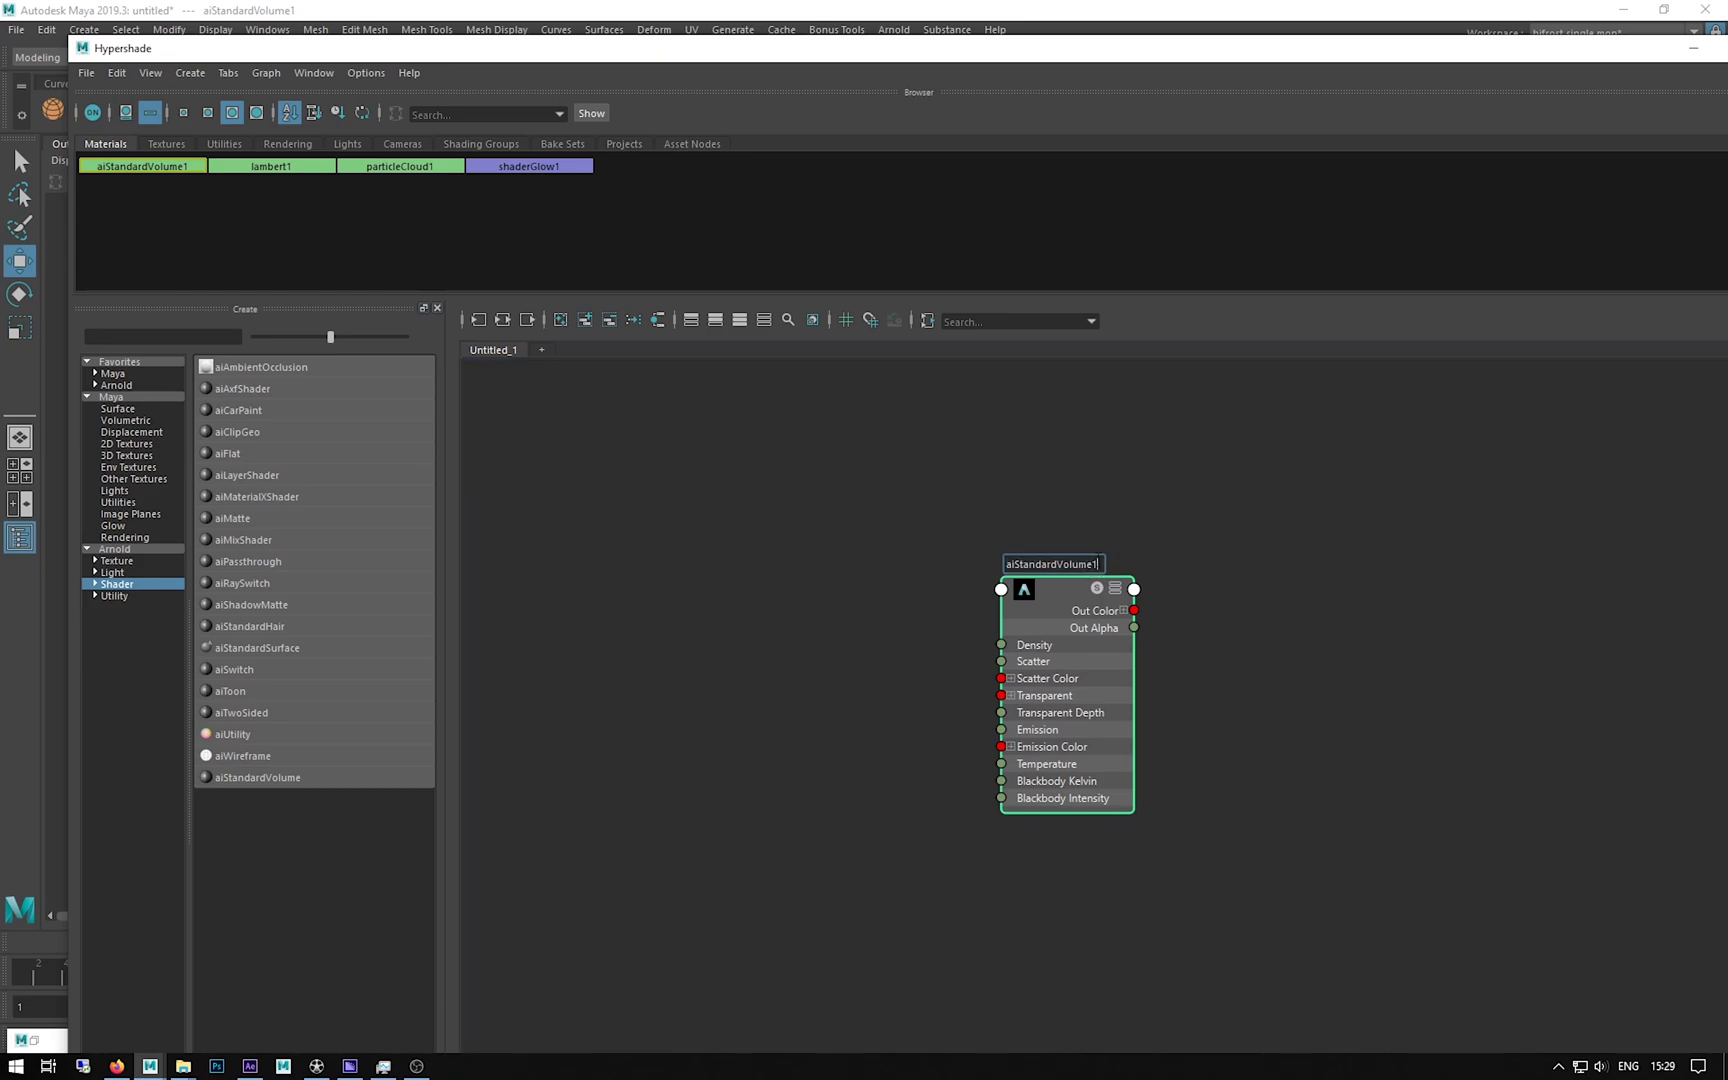
{"action": "type", "text": "_EXPLOSION"}
{"action": "key", "text": "Return"}
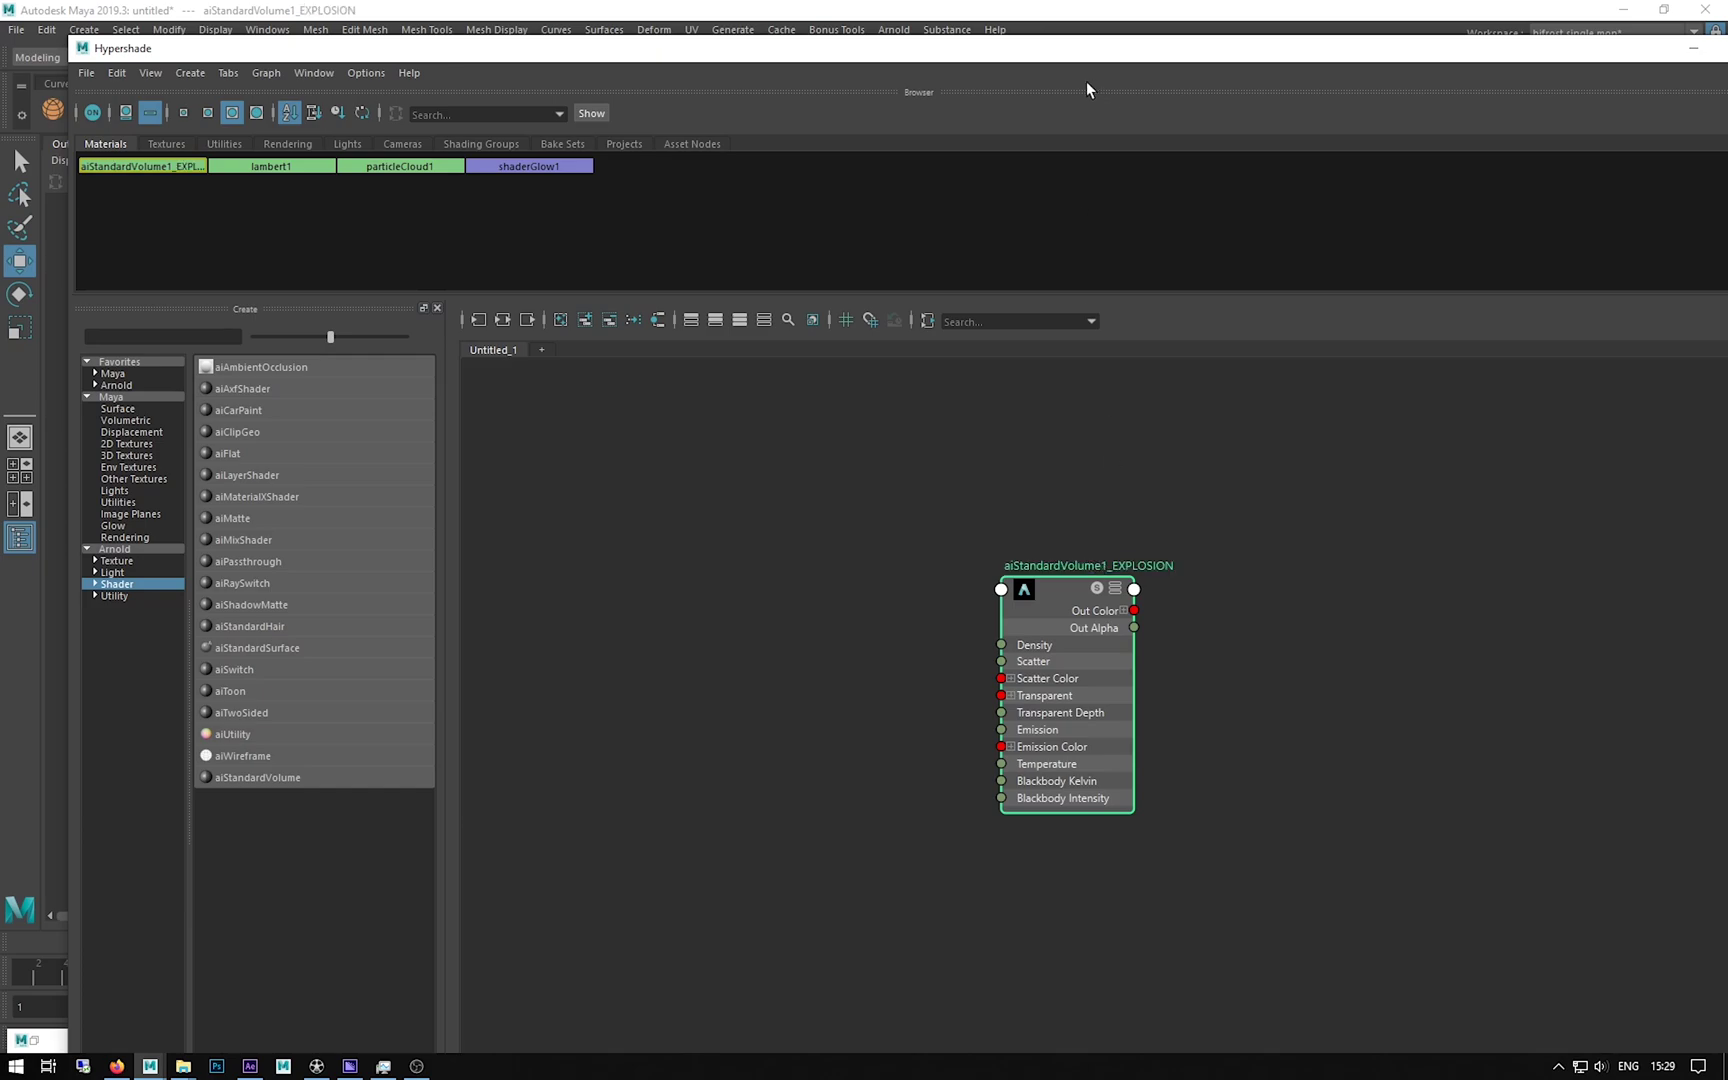
Step: Bring the aiStandardVolume1_EXPLOSION shader from Hypershade into the Bifrost graph as an input node, and minimize Hypershade
{"action": "left_click_drag", "start_coordinate": [1062, 50], "coordinate": [290, 65]}
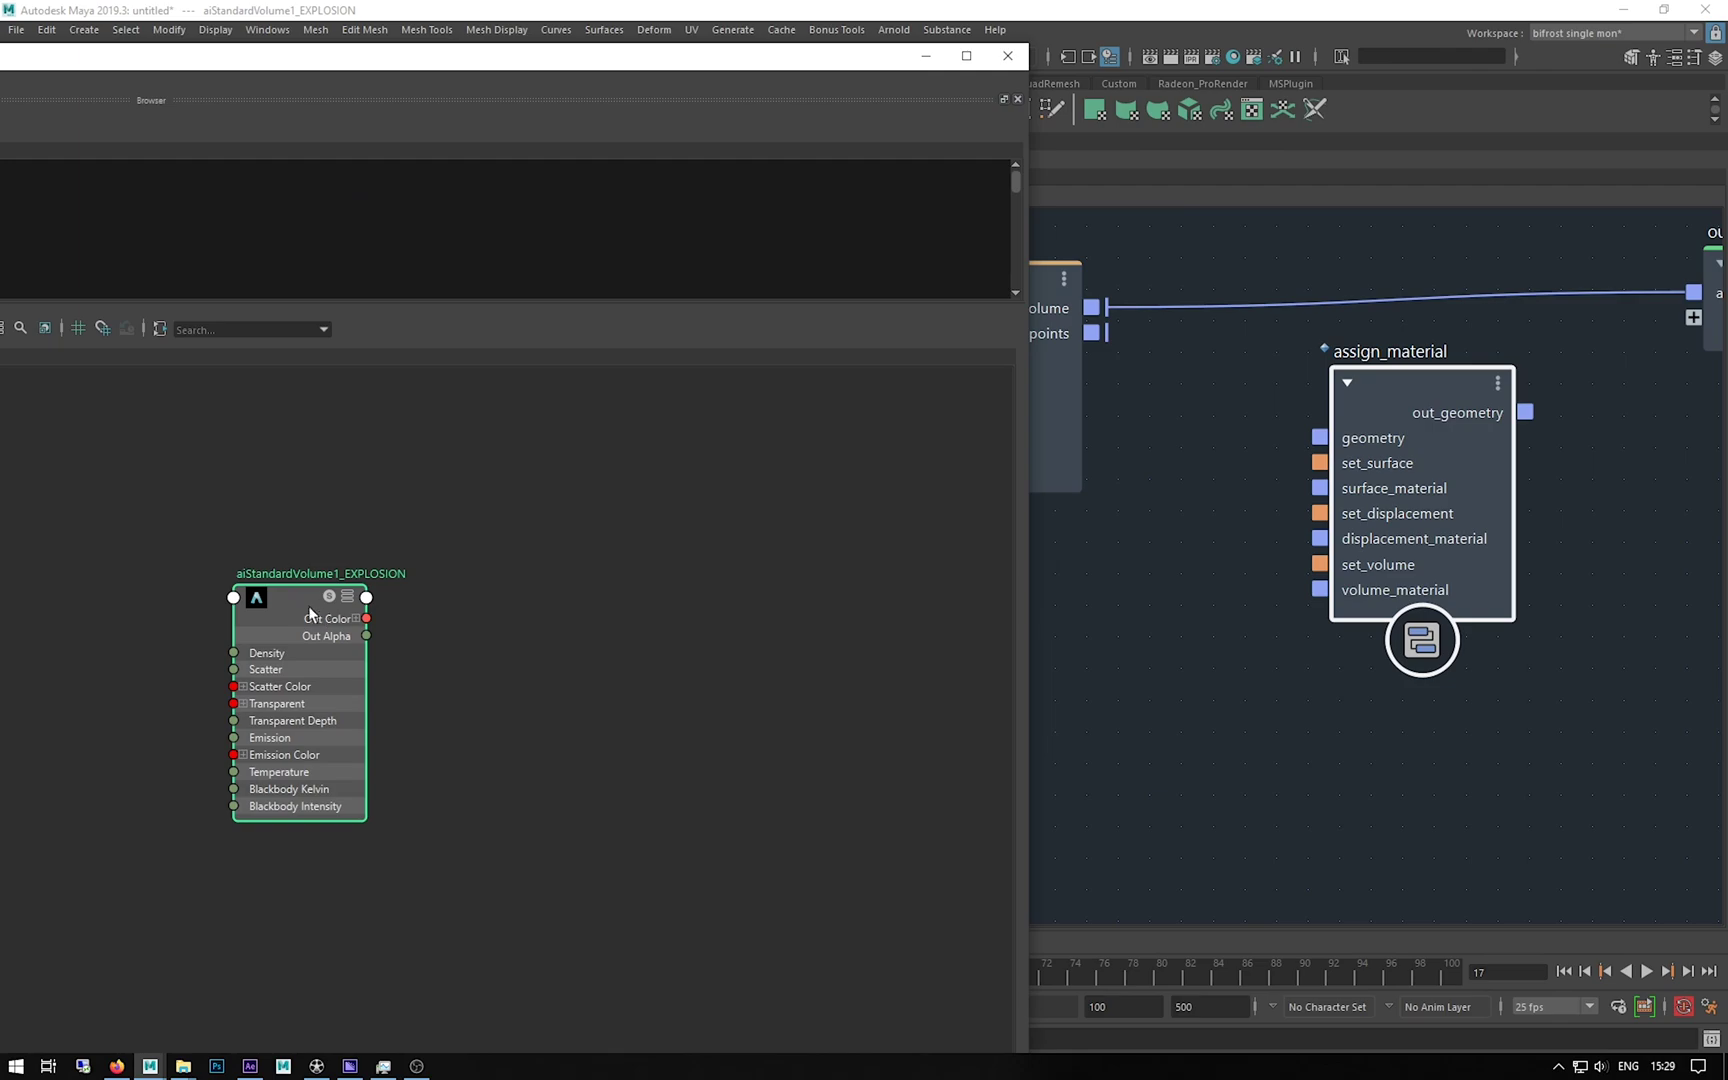
{"action": "middle_click_drag", "start_coordinate": [311, 614], "coordinate": [1229, 759]}
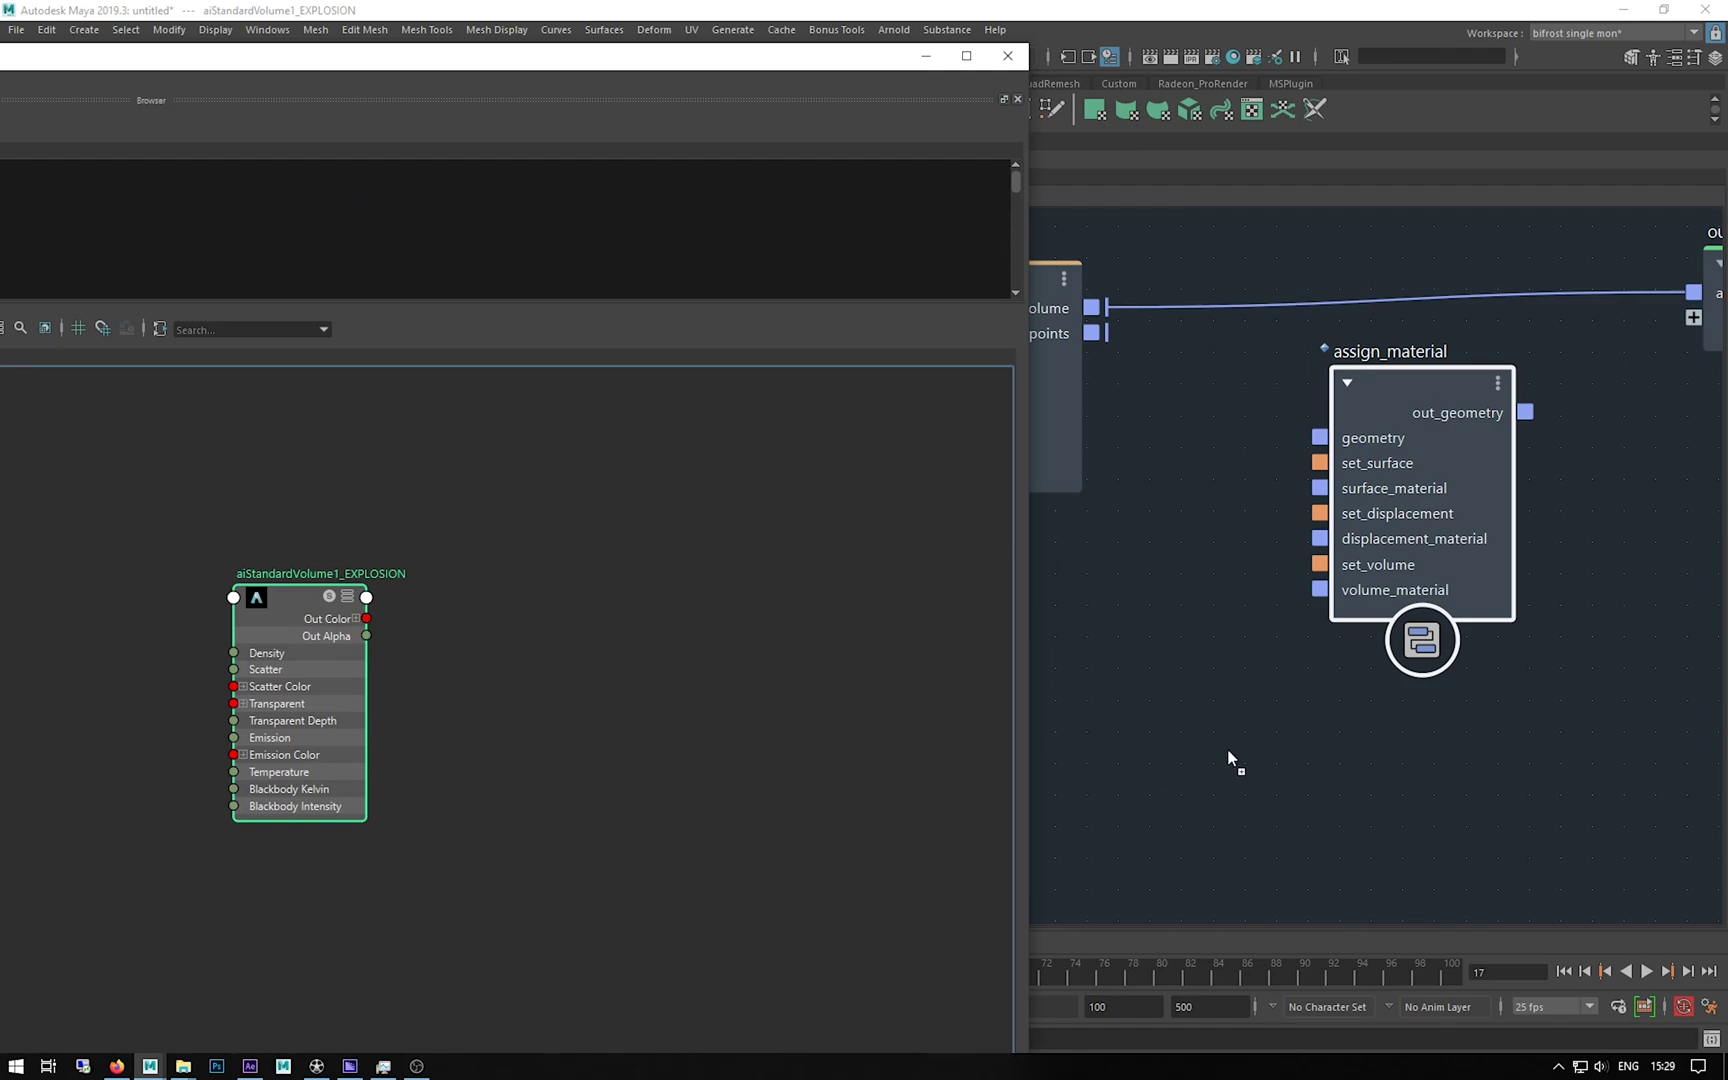
{"action": "middle_click_drag", "start_coordinate": [1229, 759], "coordinate": [1229, 756]}
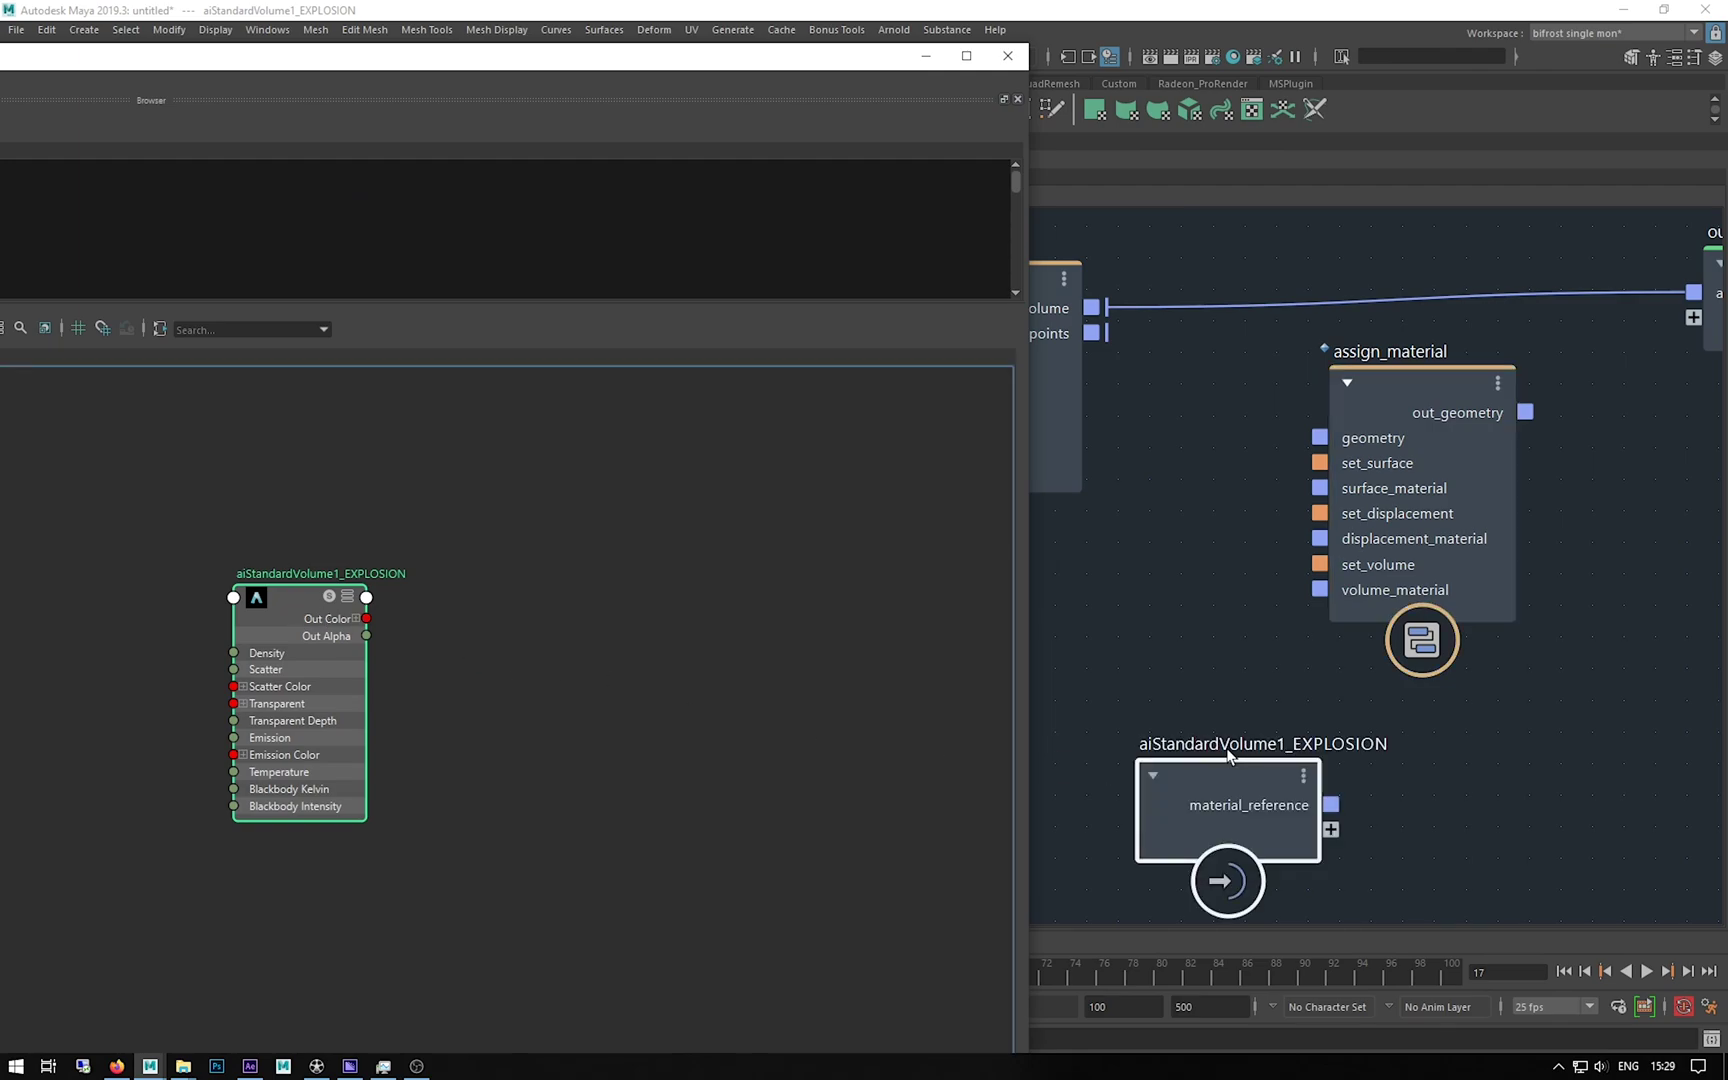
{"action": "left_click", "coordinate": [922, 60]}
Step: Rearrange the explosion material and assign_material nodes, and connect material_reference to assign_material's volume_material input
{"action": "left_click_drag", "start_coordinate": [1247, 780], "coordinate": [1062, 660]}
{"action": "left_click_drag", "start_coordinate": [1385, 437], "coordinate": [1400, 402]}
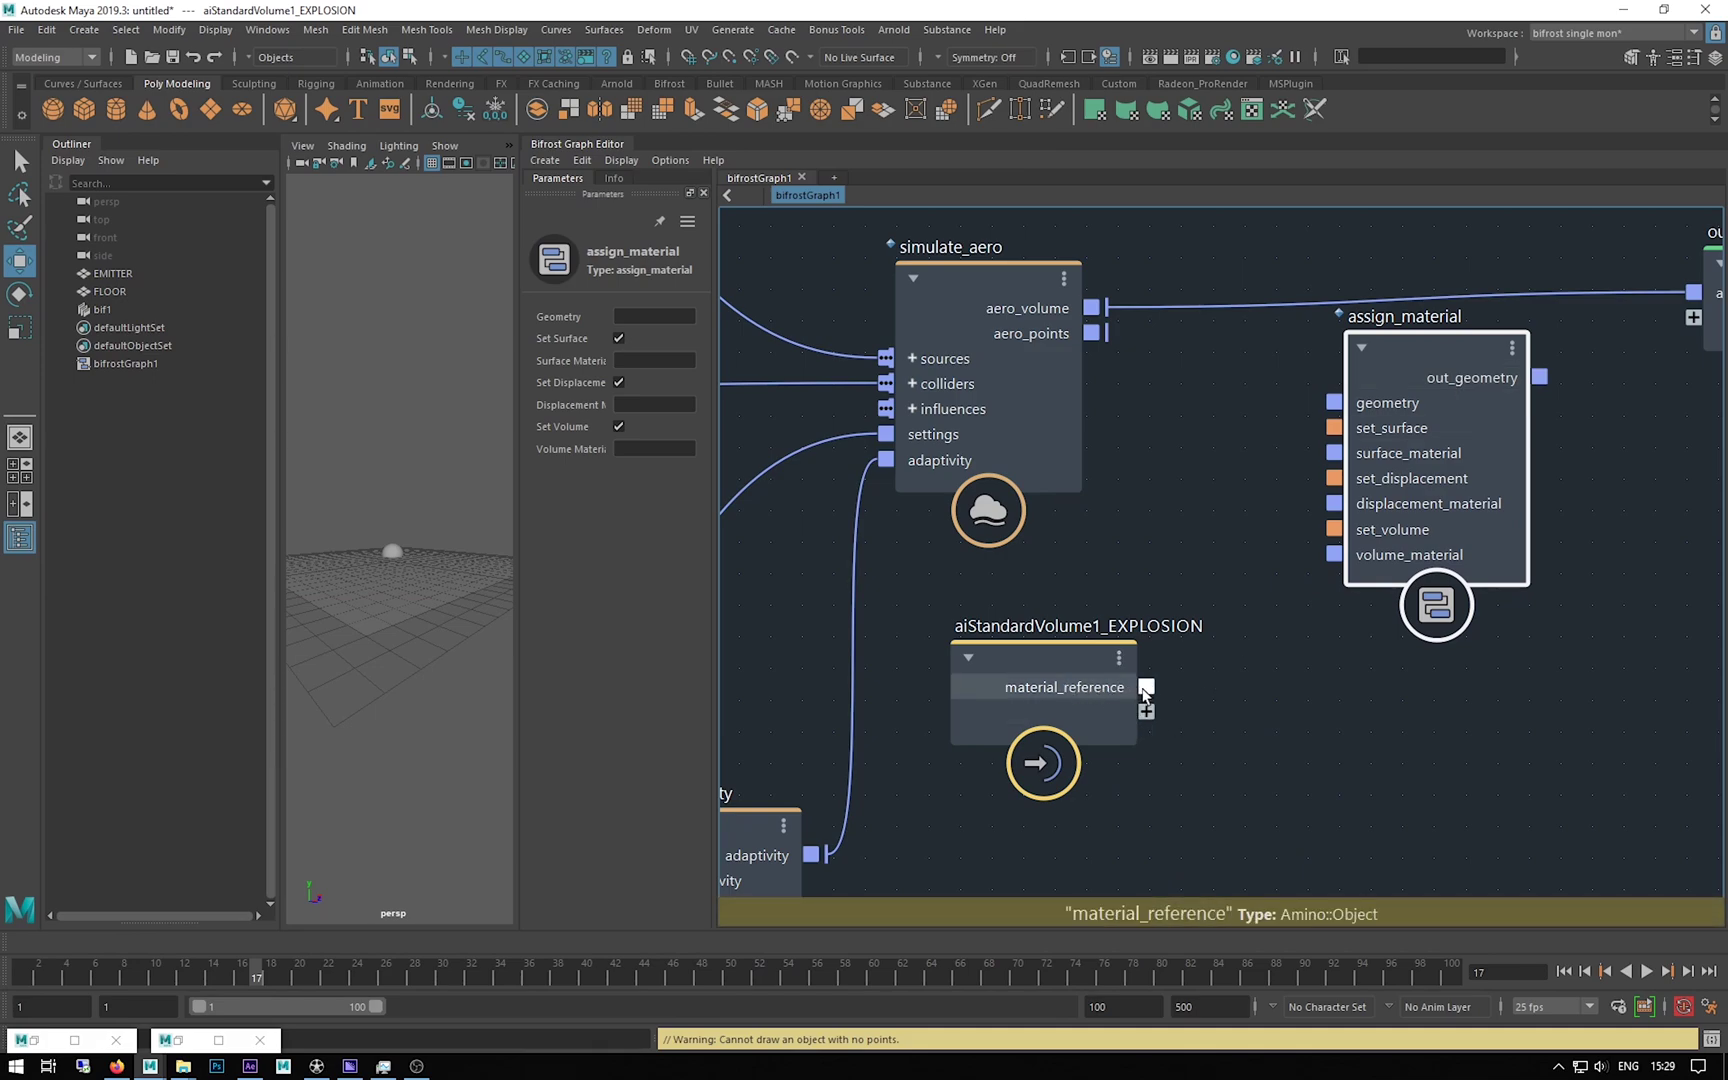
{"action": "left_click_drag", "start_coordinate": [1146, 688], "coordinate": [1350, 562]}
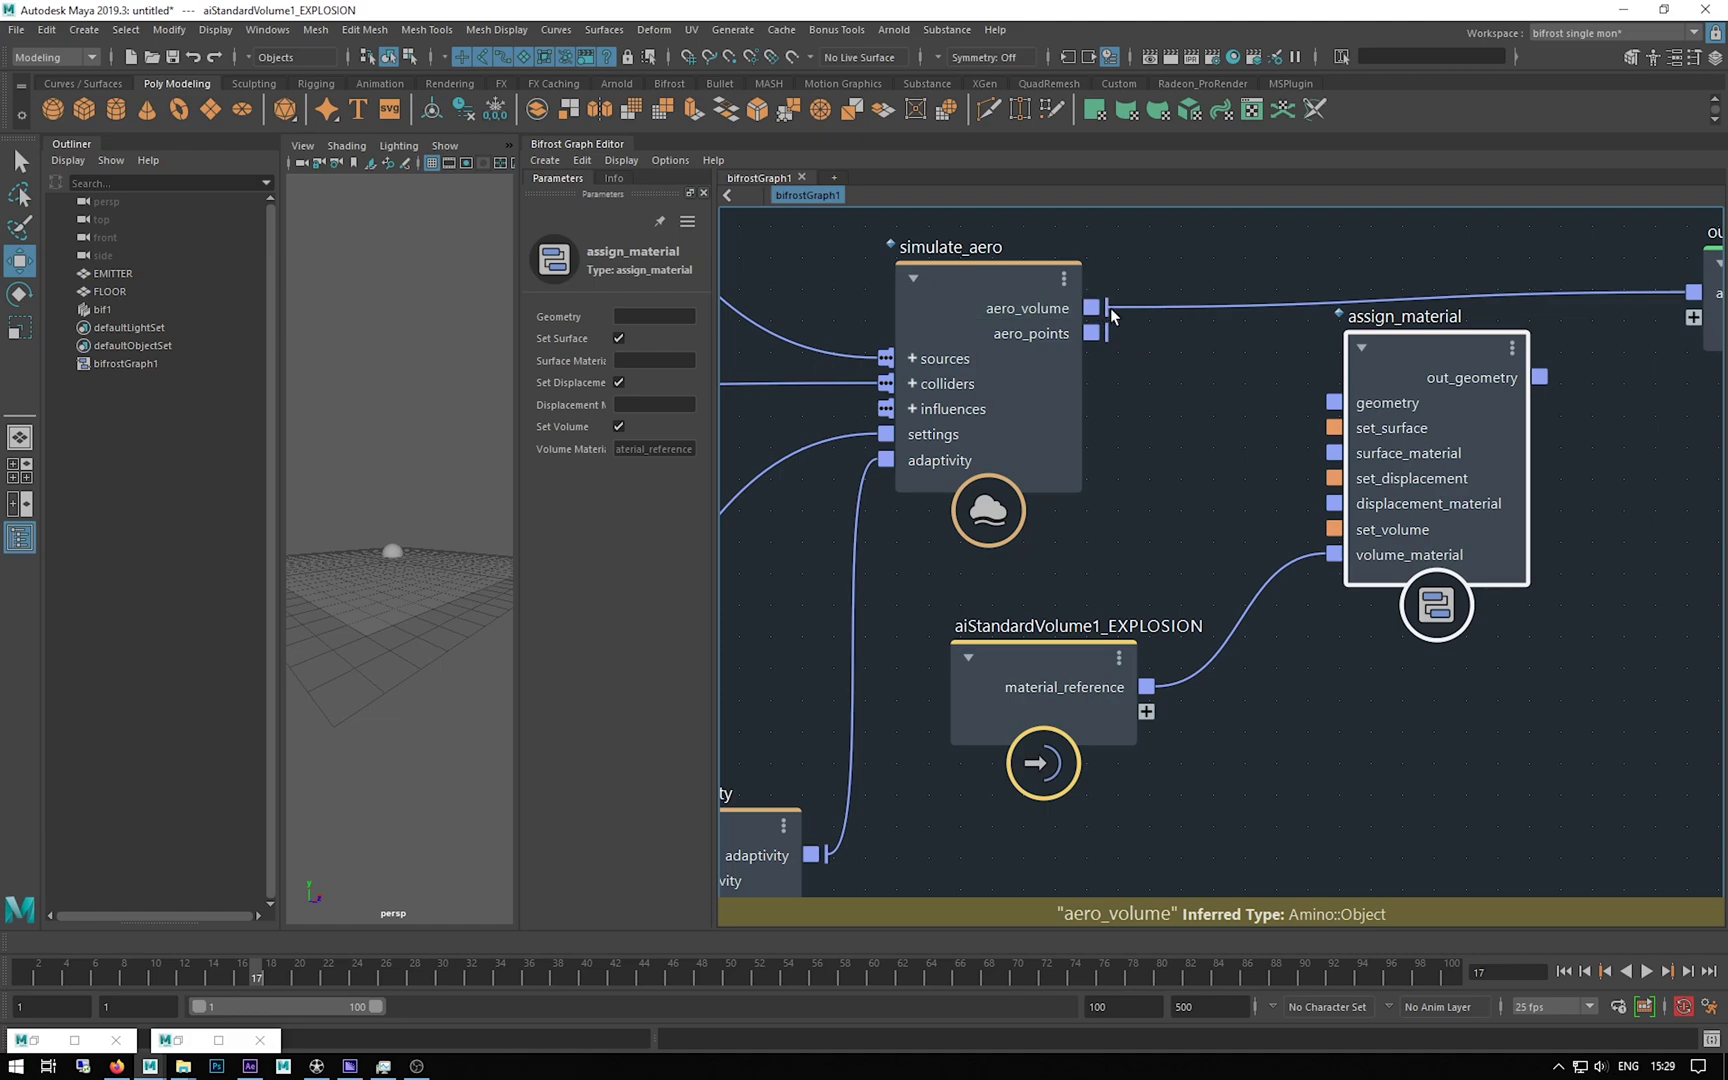
Step: Replace the direct aero_volume-to-output connection by wiring aero_volume into assign_material's geometry and out_geometry into the output node
{"action": "left_click", "coordinate": [1300, 300]}
{"action": "key", "text": "Delete"}
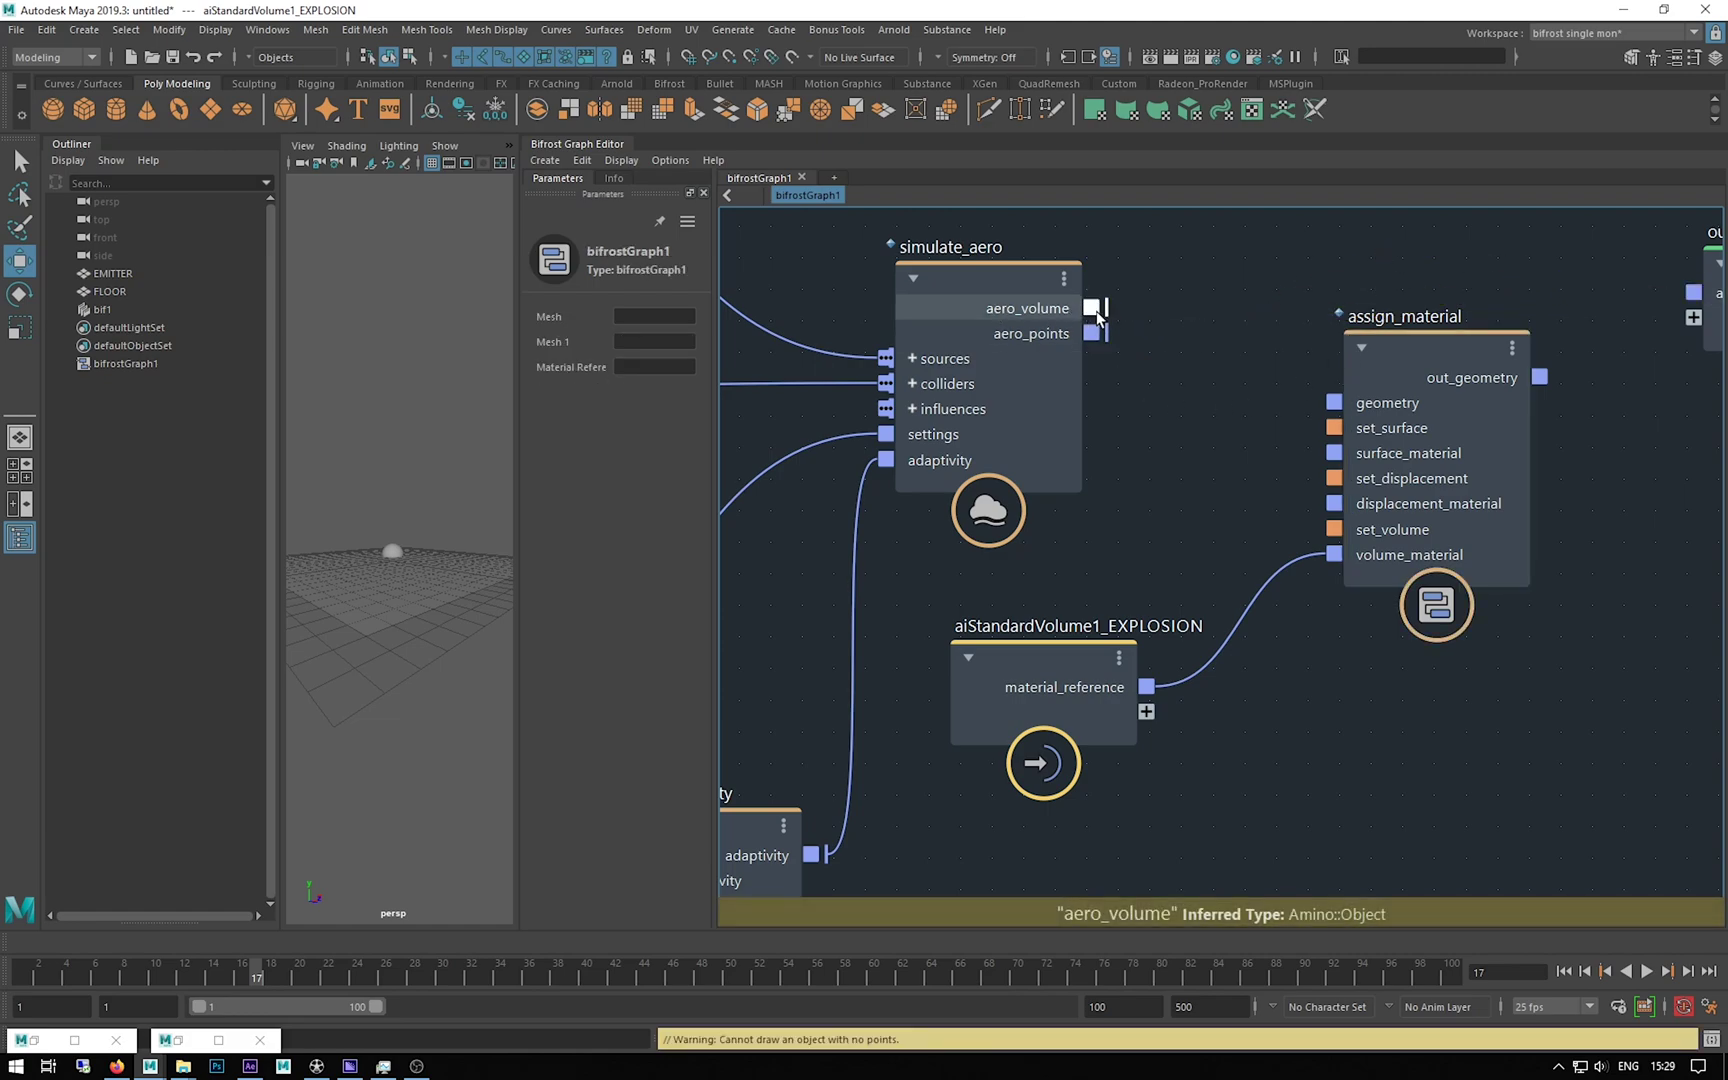
{"action": "left_click_drag", "start_coordinate": [1096, 312], "coordinate": [1356, 405]}
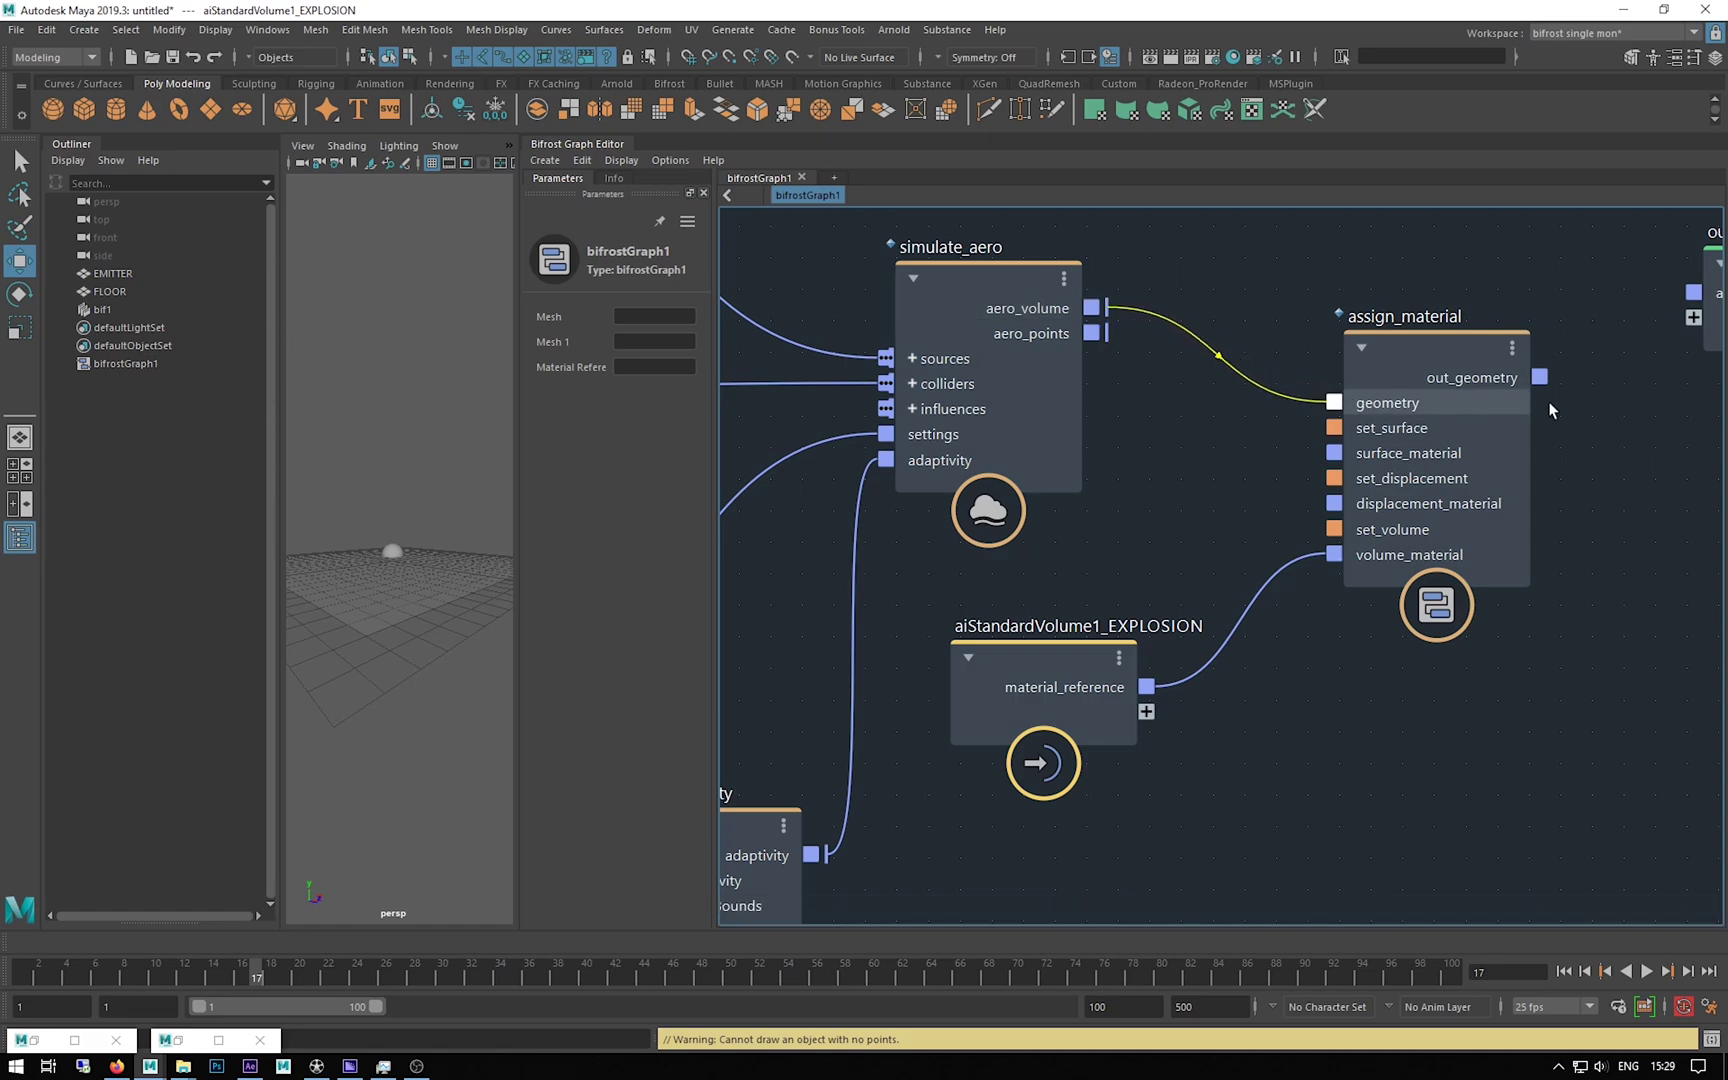
{"action": "middle_click_drag", "start_coordinate": [1589, 390], "coordinate": [1278, 500]}
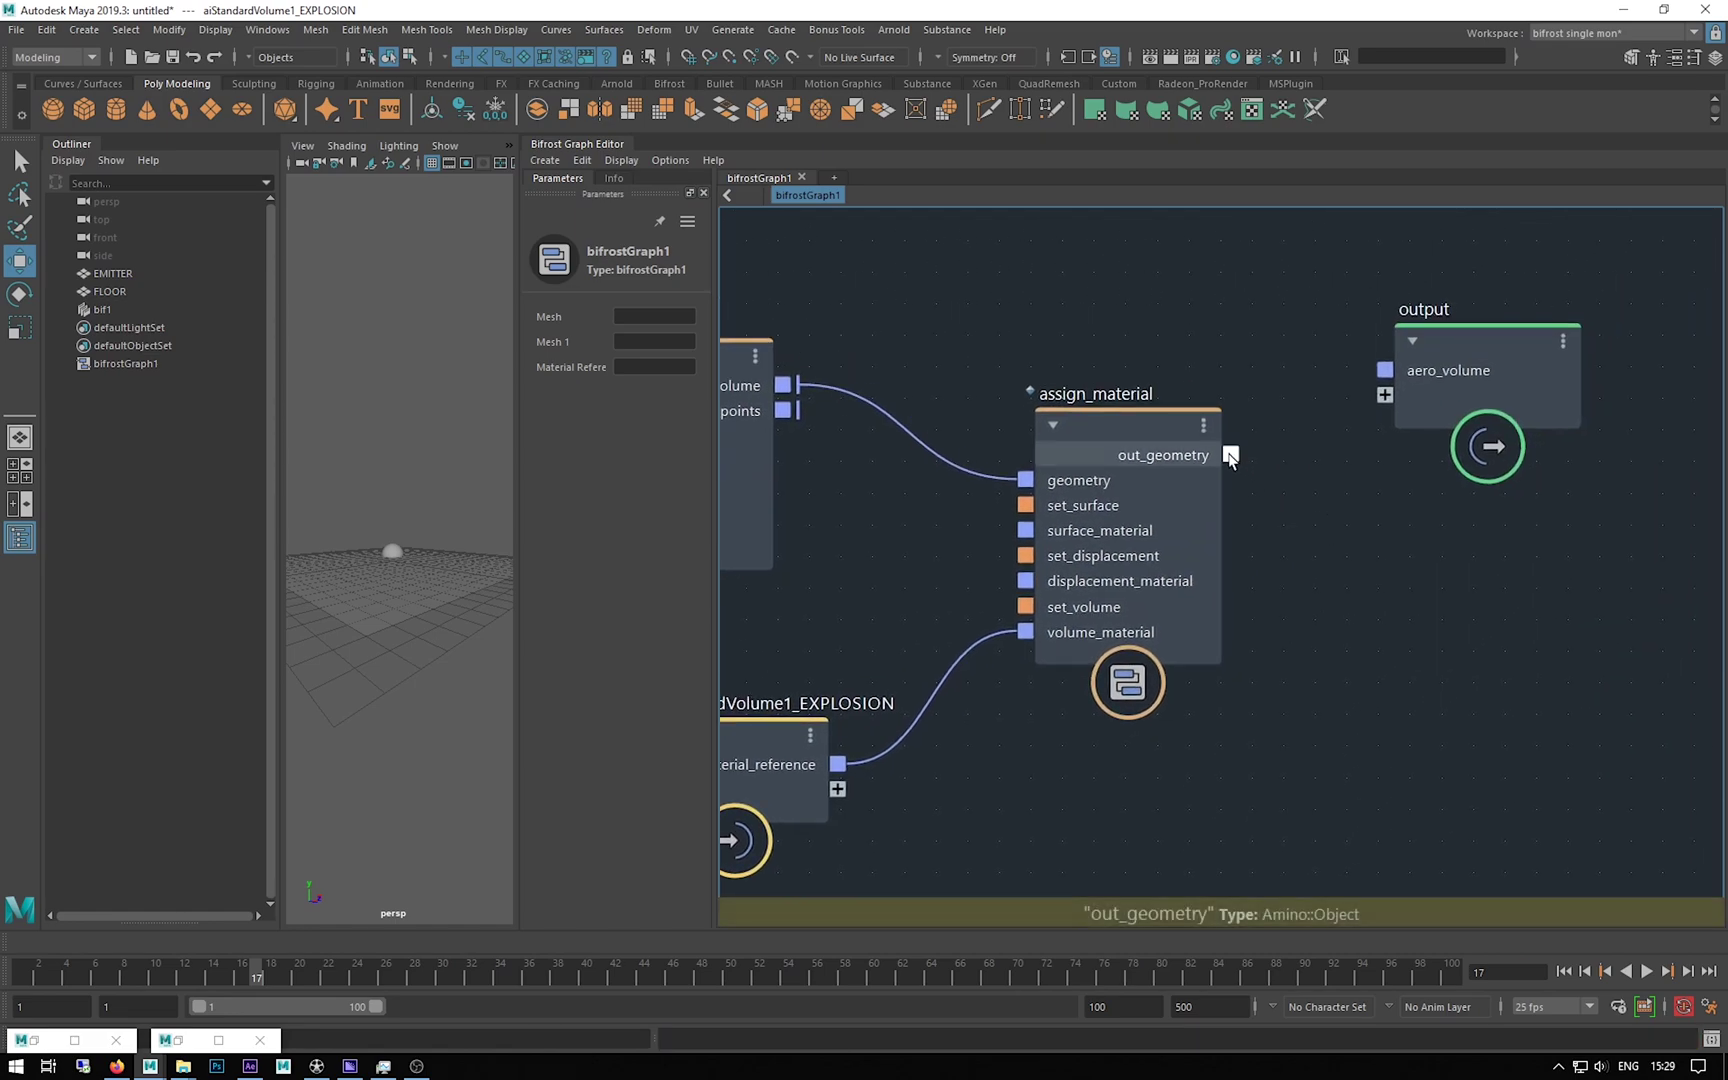
{"action": "left_click_drag", "start_coordinate": [1231, 454], "coordinate": [1395, 378]}
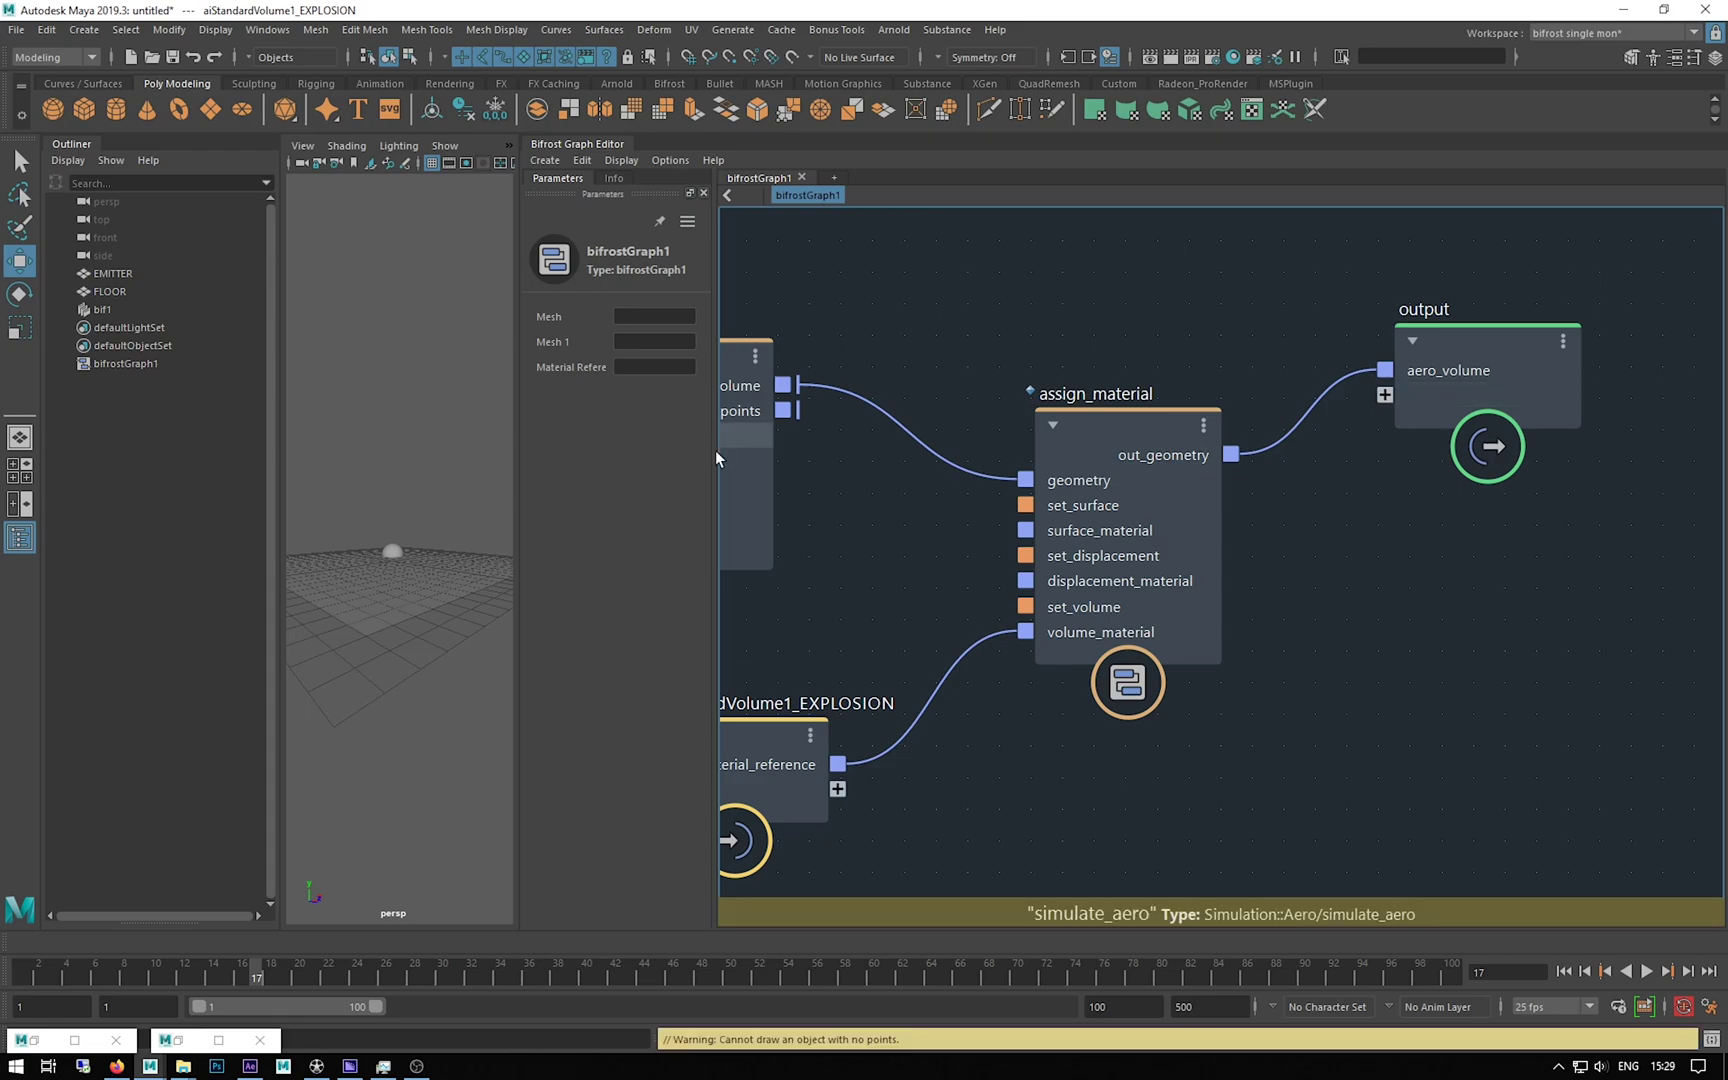
Step: Enlarge the viewport, play the simulation from the first frame to check the explosion, and return to frame 1
{"action": "left_click_drag", "start_coordinate": [716, 458], "coordinate": [945, 482]}
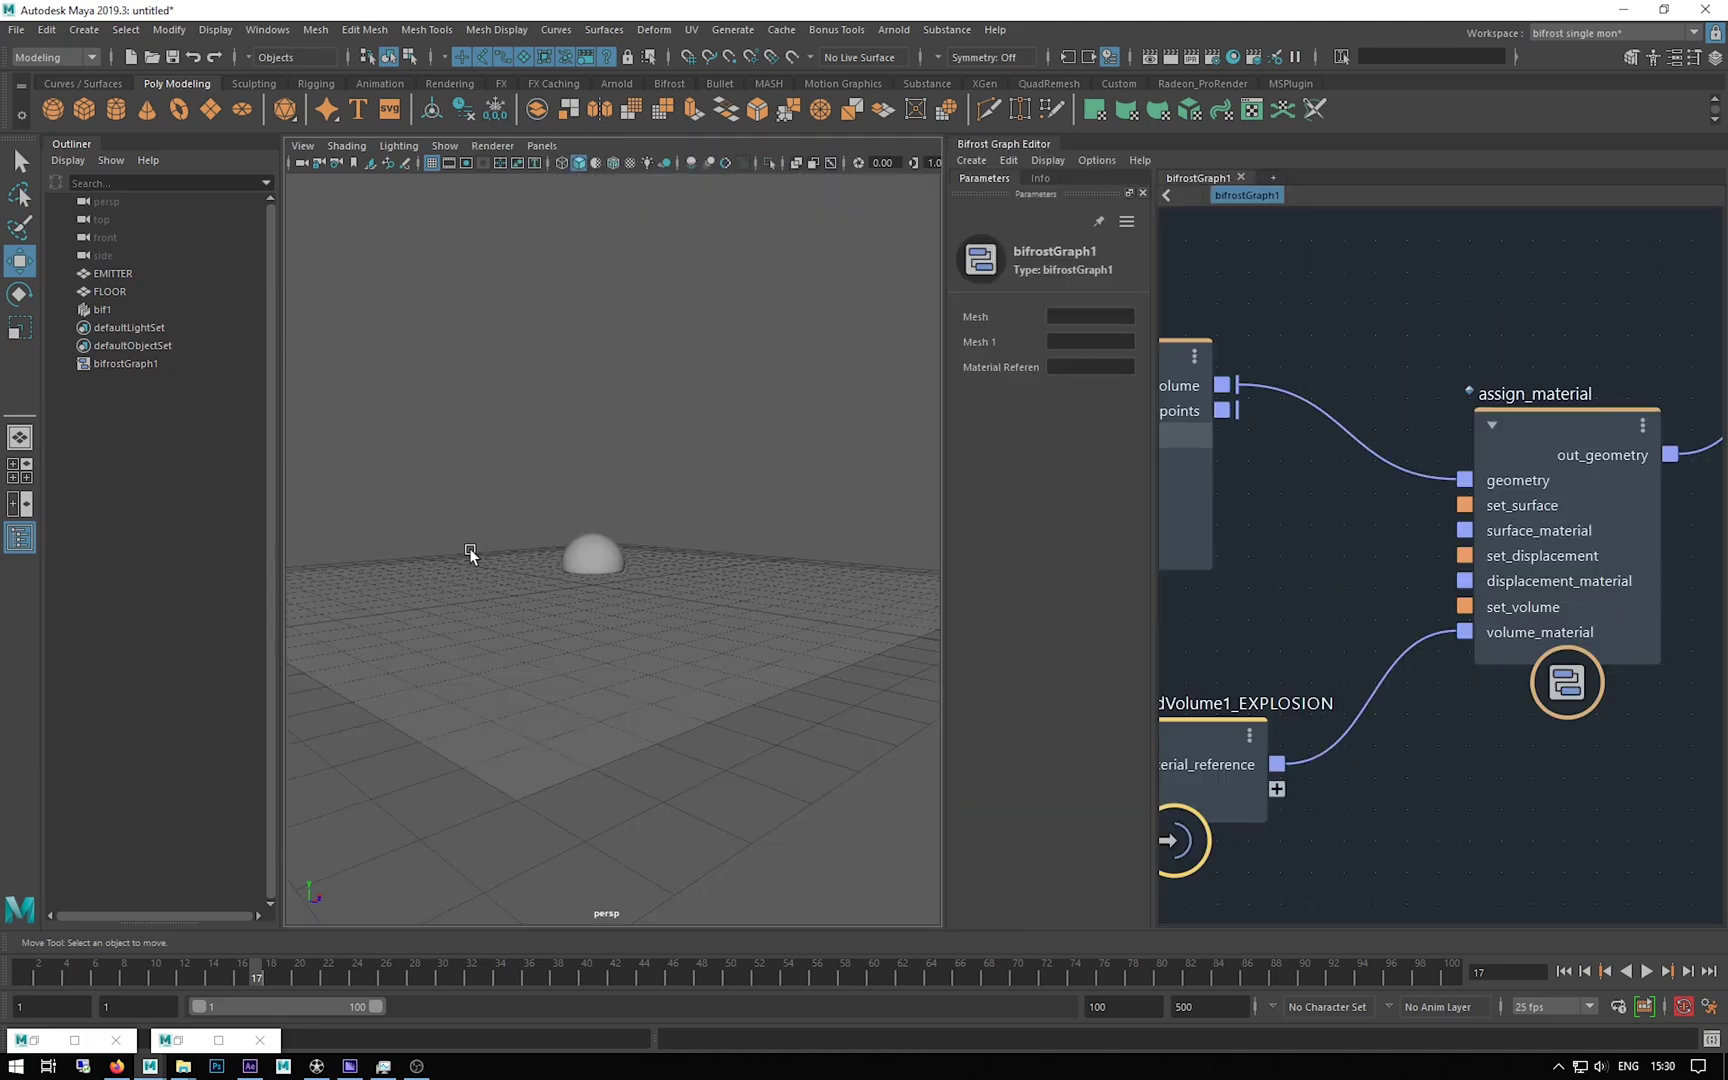
{"action": "scroll", "coordinate": [475, 552], "scroll_direction": "up", "scroll_amount": 5}
{"action": "left_click", "coordinate": [1565, 971]}
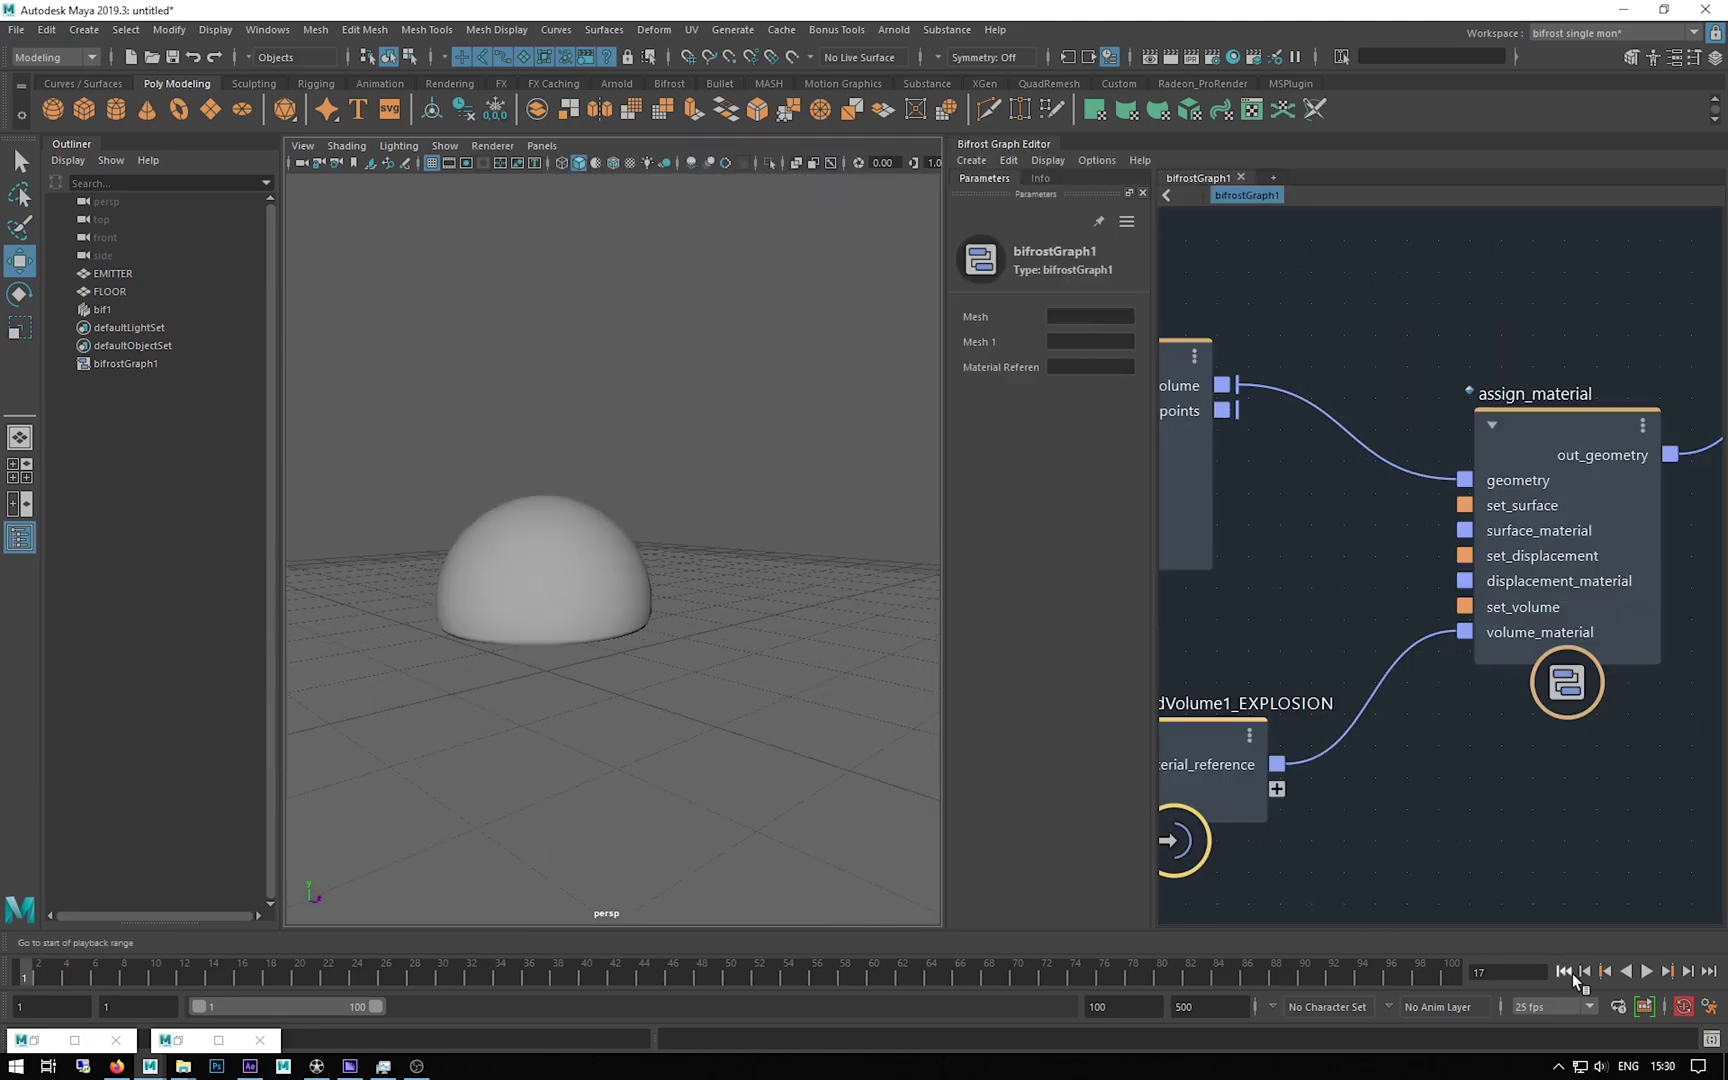
{"action": "left_click", "coordinate": [1648, 971]}
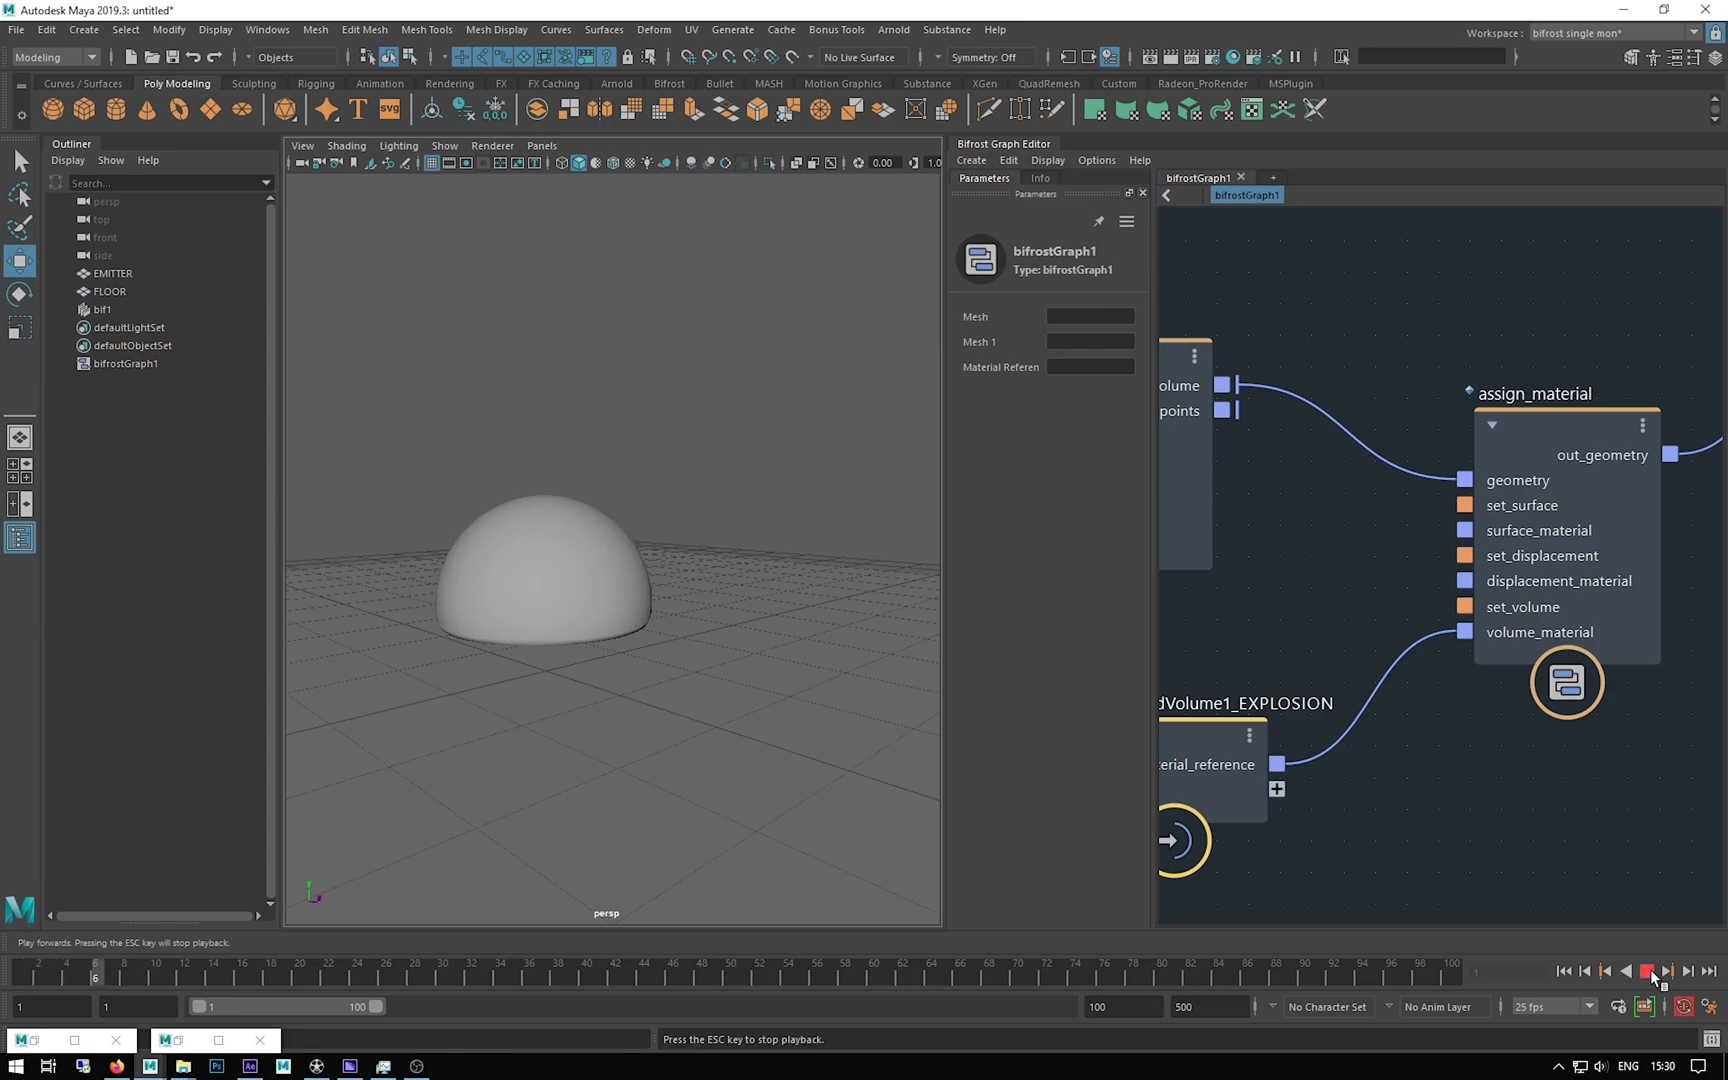
{"action": "left_click", "coordinate": [1565, 971]}
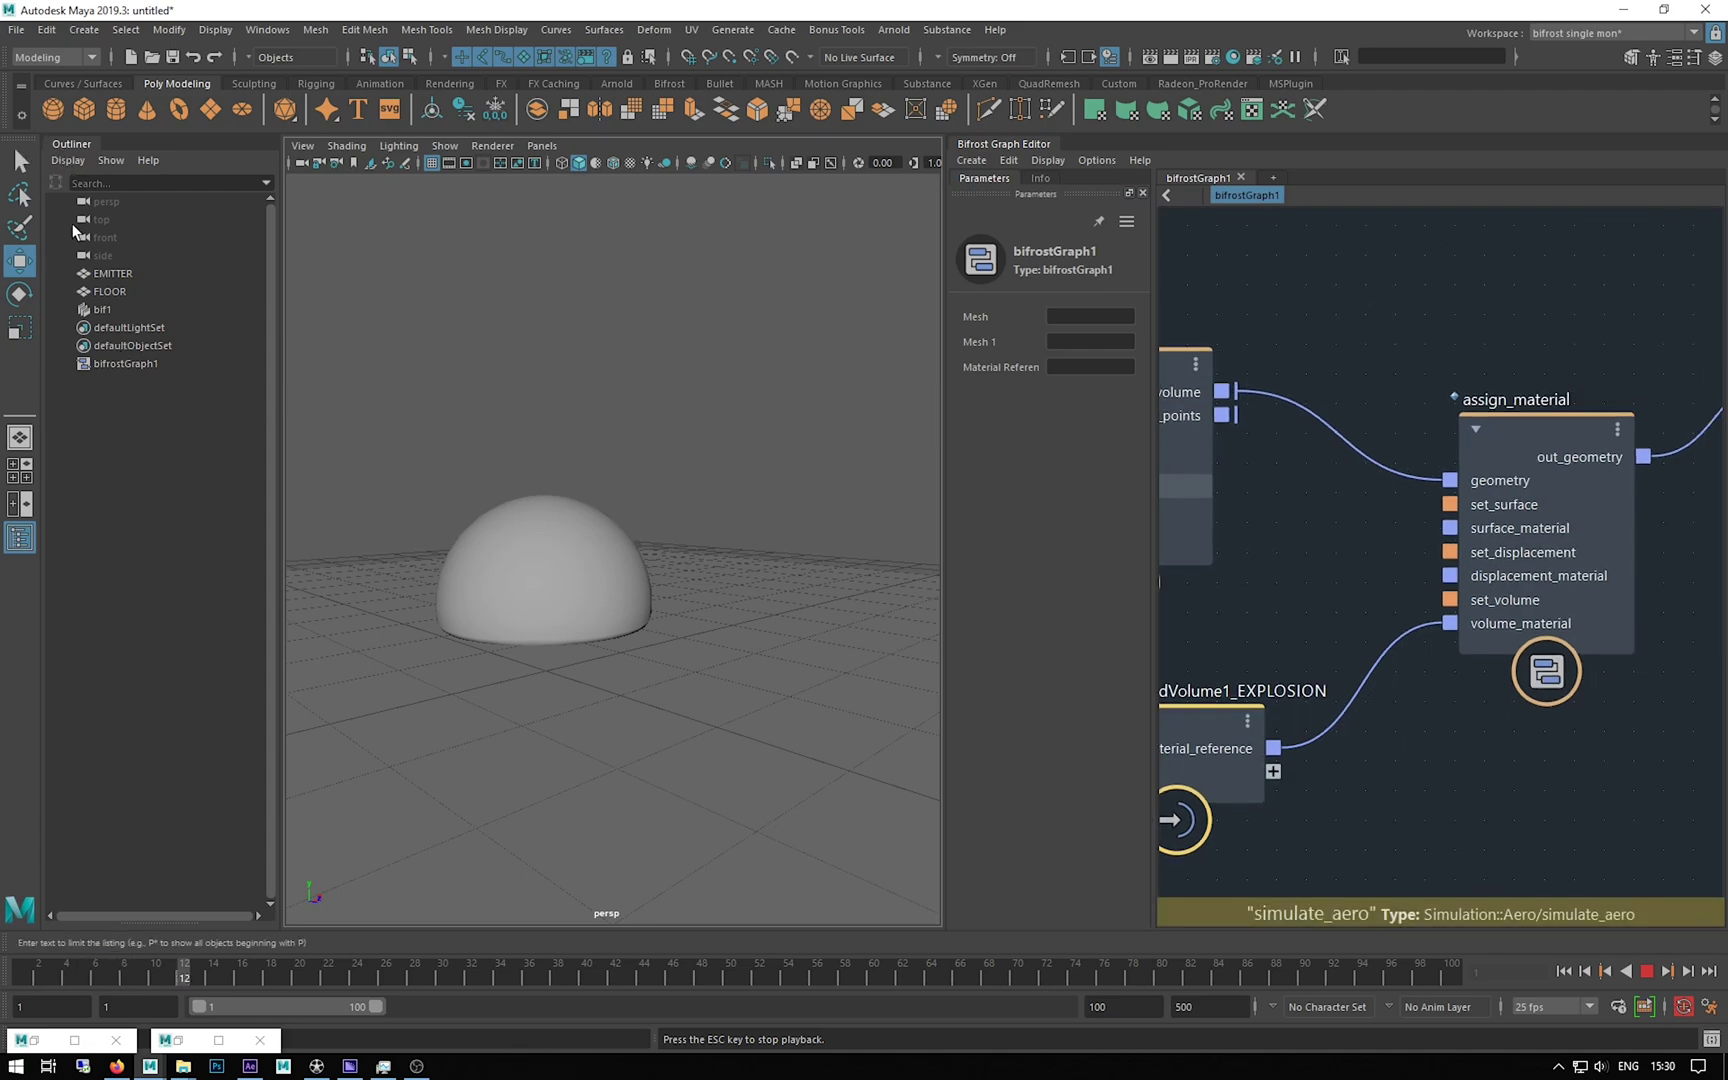
{"action": "left_click", "coordinate": [1646, 971]}
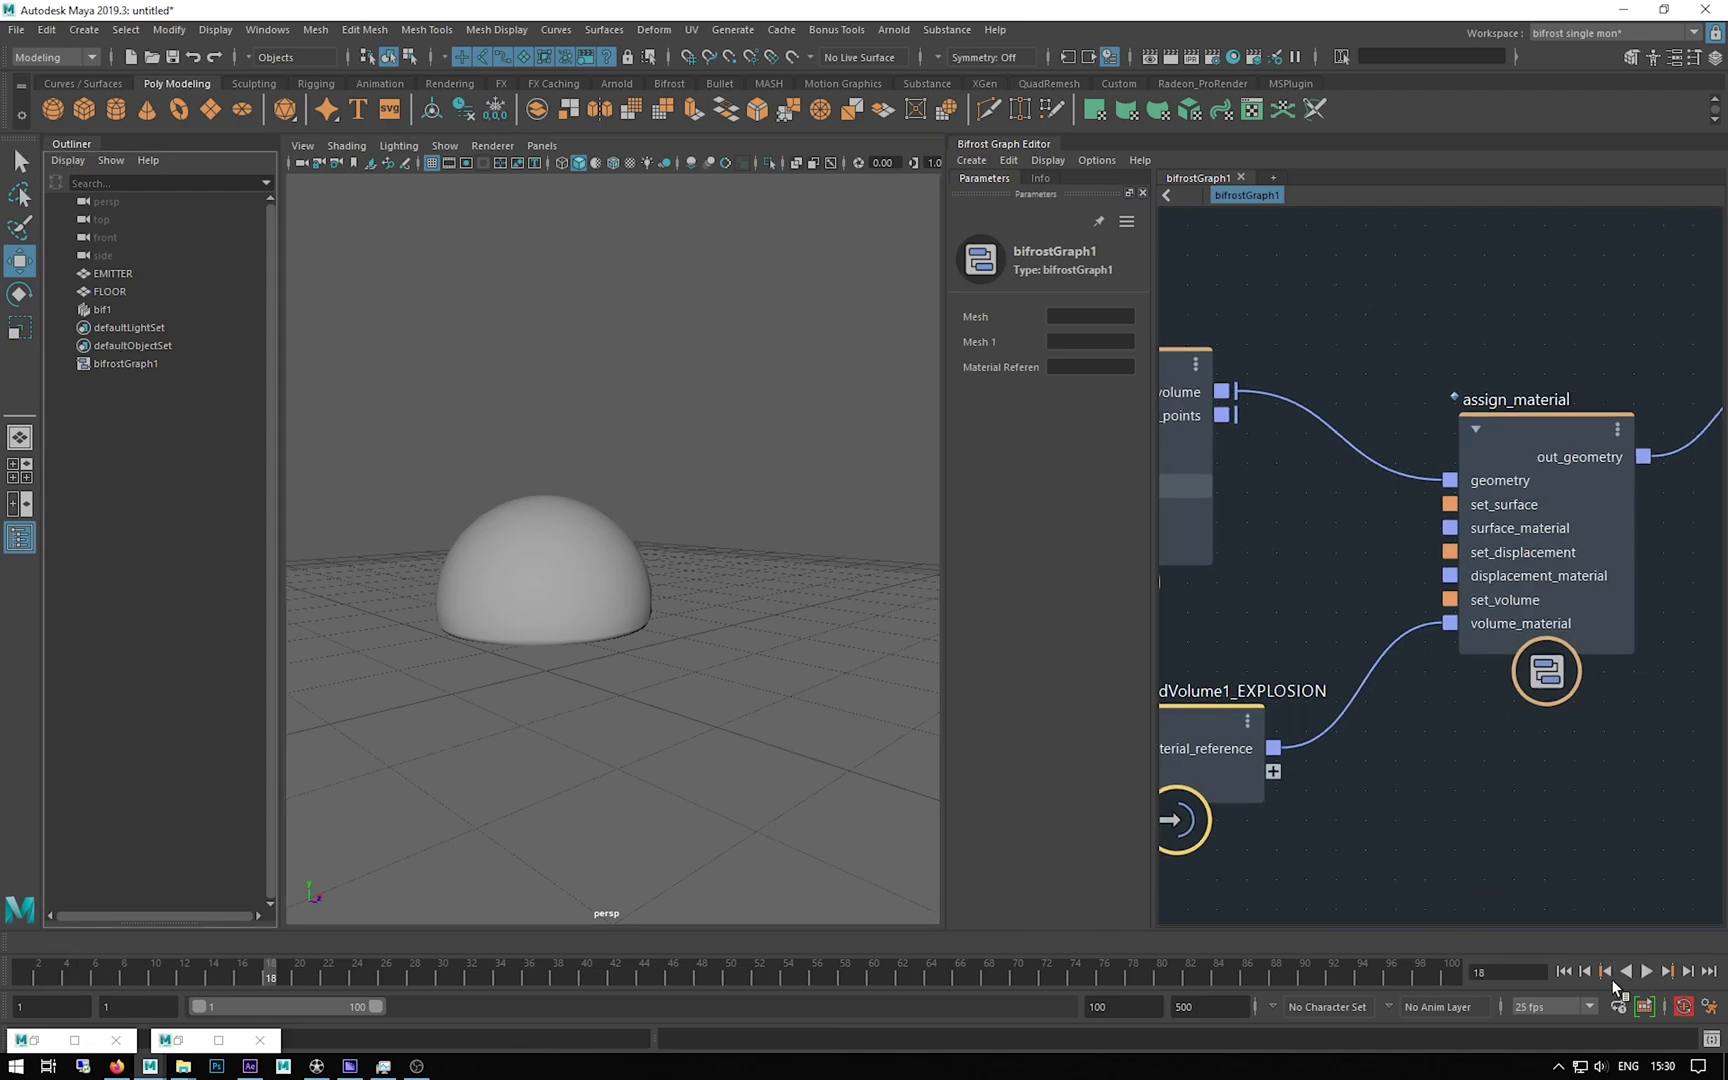
{"action": "left_click", "coordinate": [1566, 971]}
Step: List non-DAG objects in the Outliner, select aiStandardVolume1_EXPLOSION, and bring up its attributes in the Attribute Editor
{"action": "left_click", "coordinate": [68, 160]}
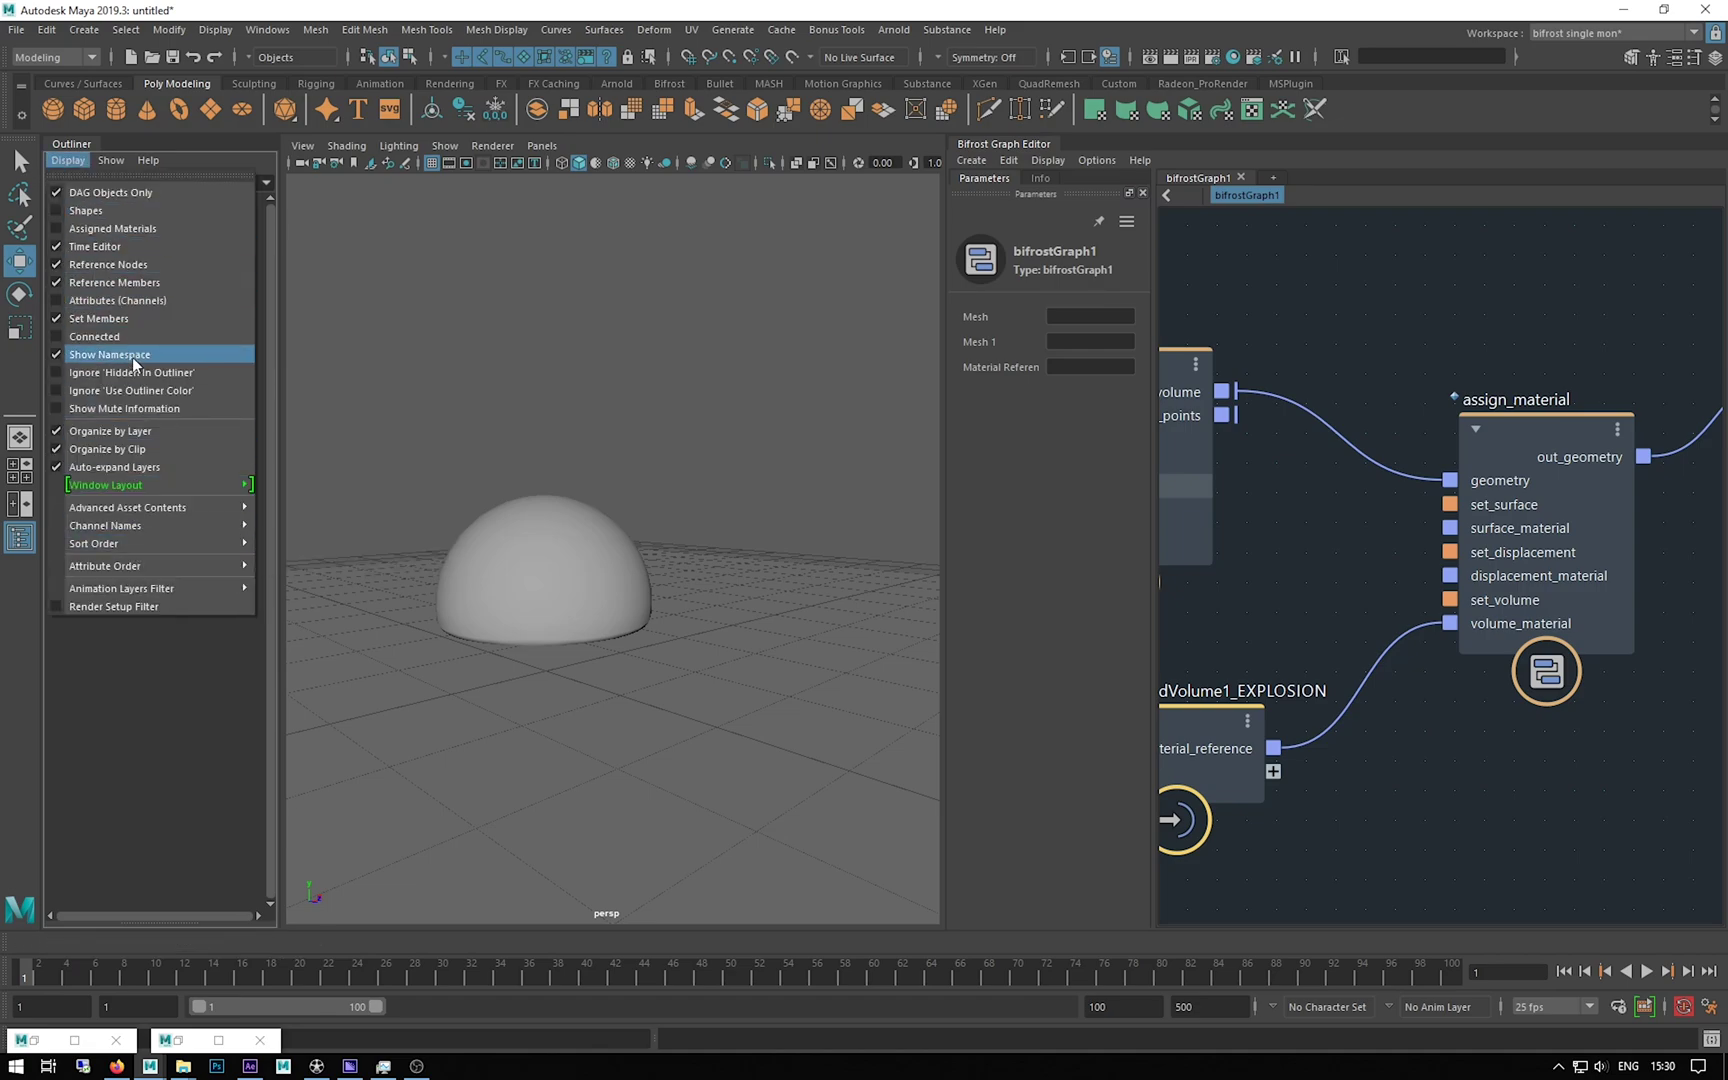
{"action": "left_click", "coordinate": [100, 192]}
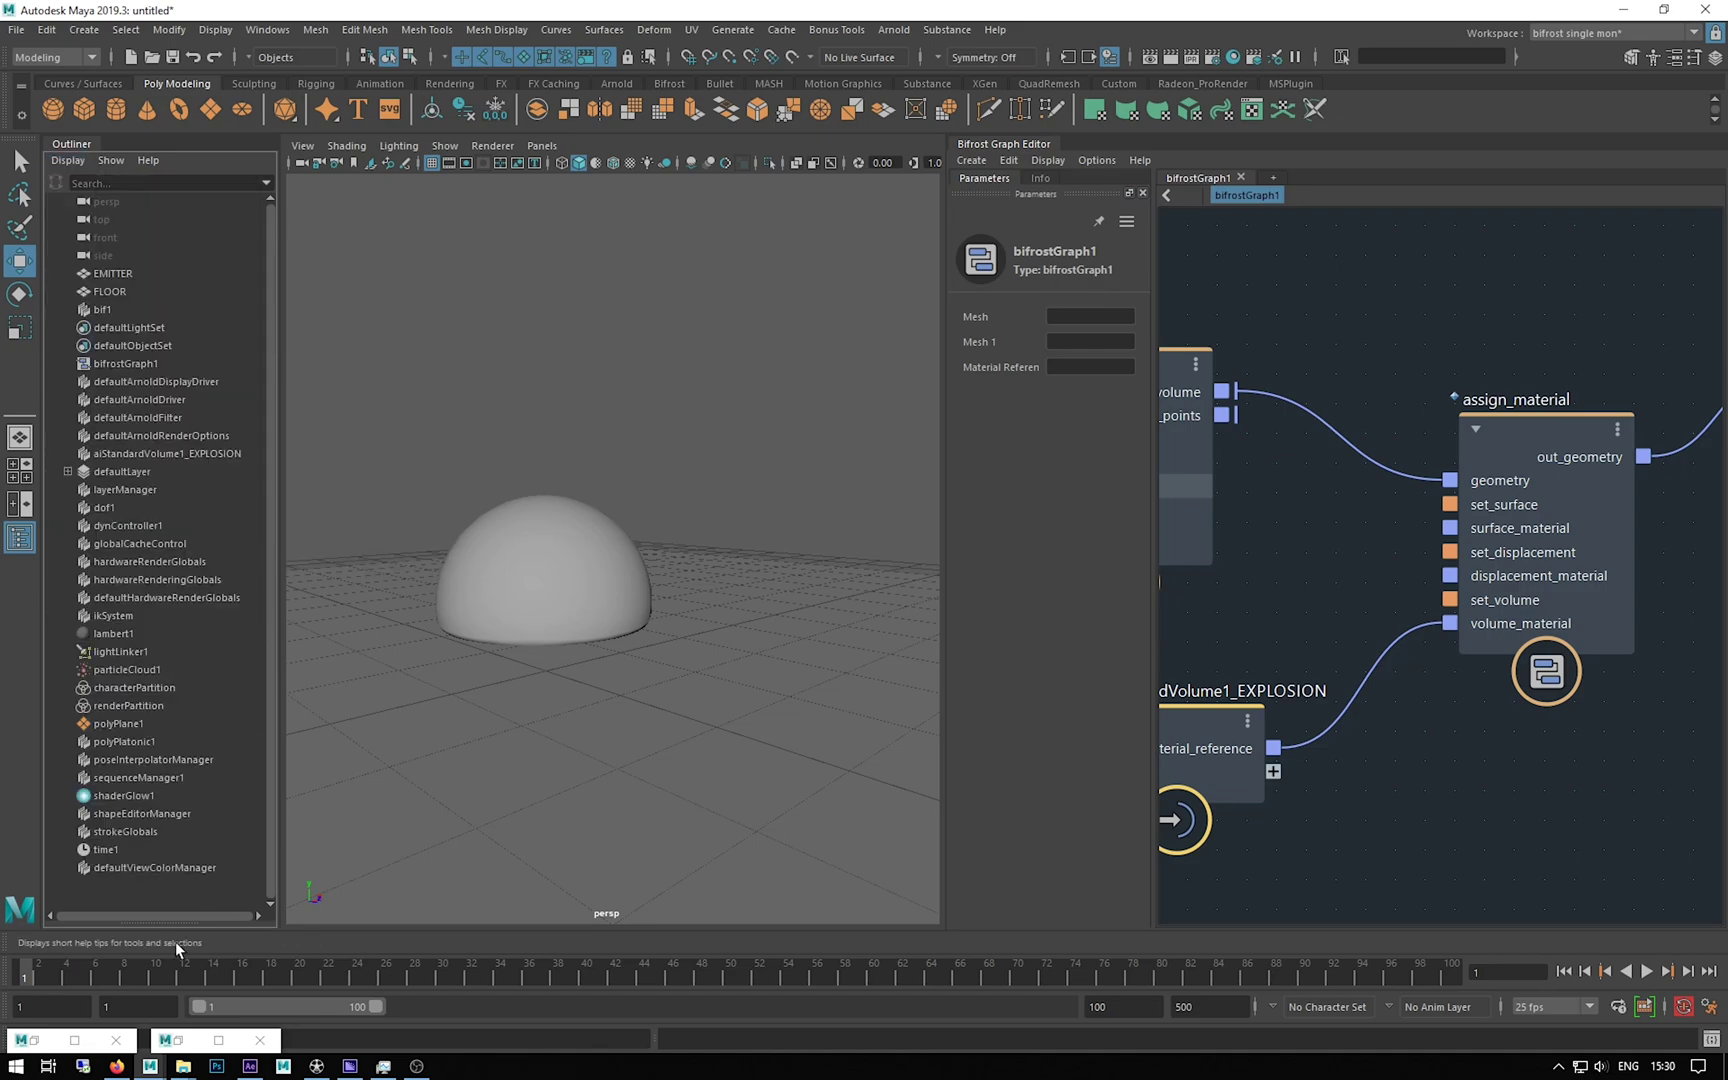
{"action": "left_click", "coordinate": [118, 453]}
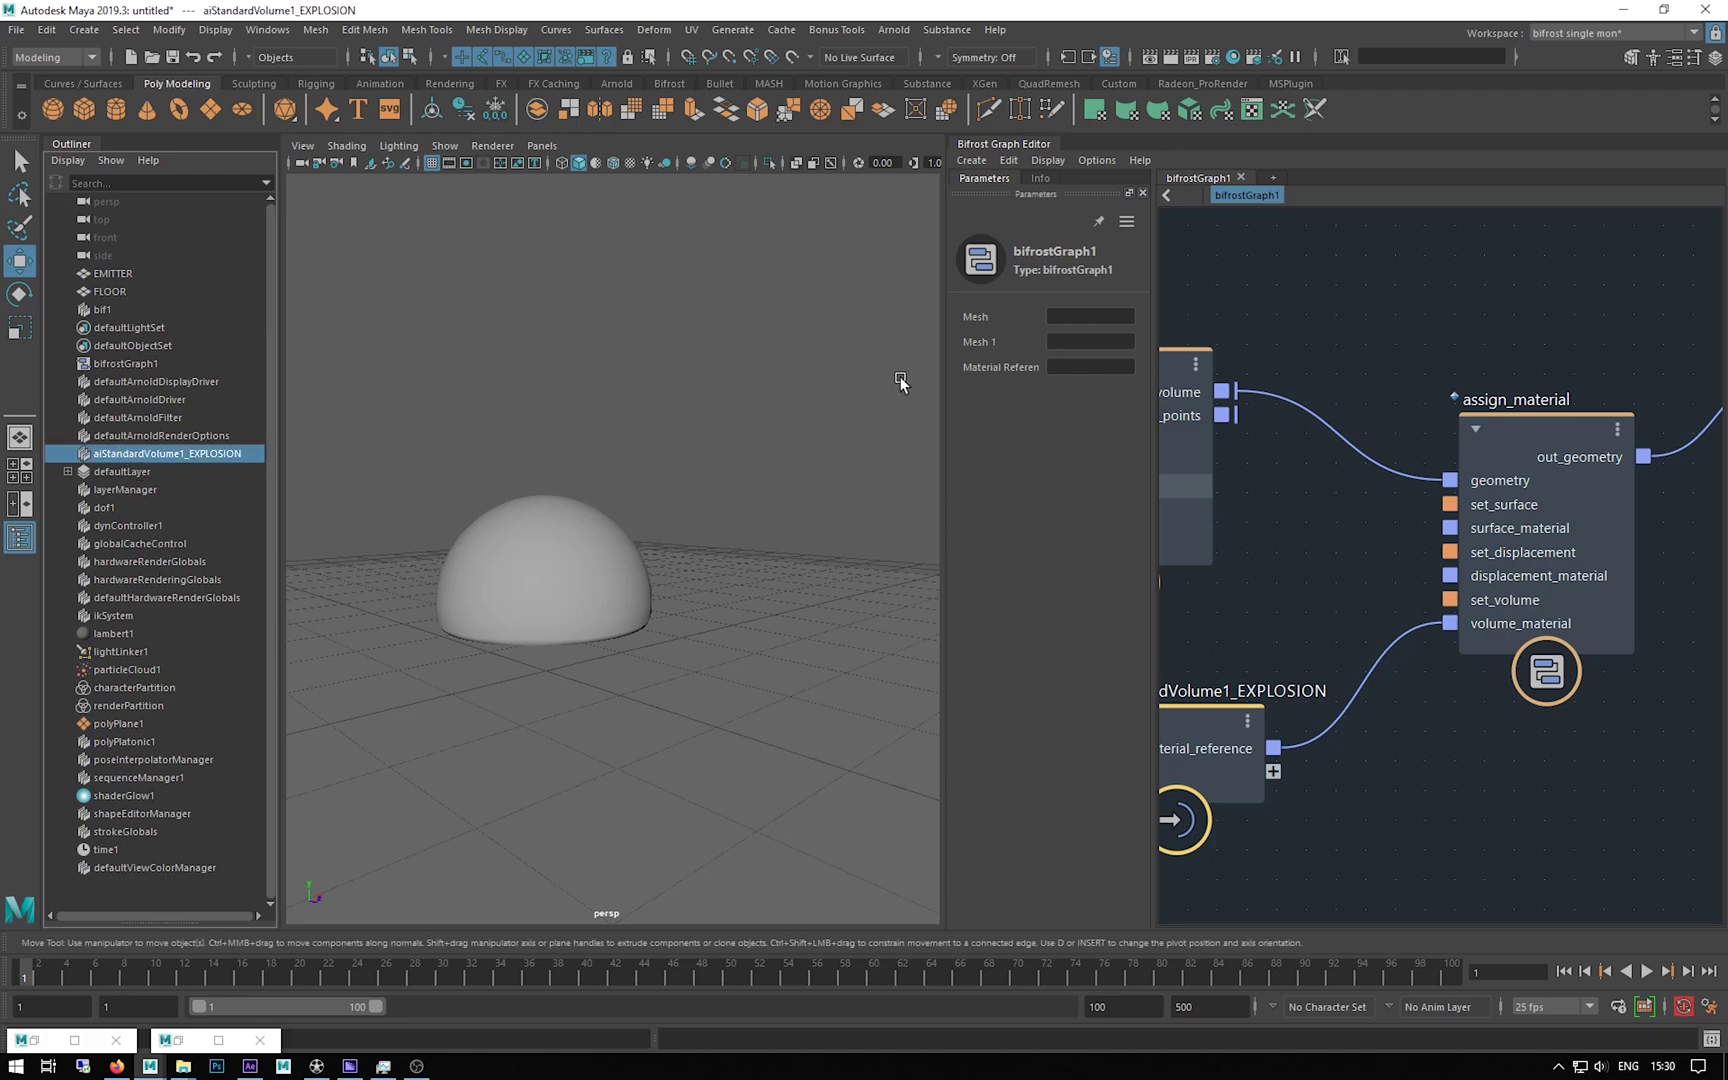
{"action": "left_click", "coordinate": [74, 1040]}
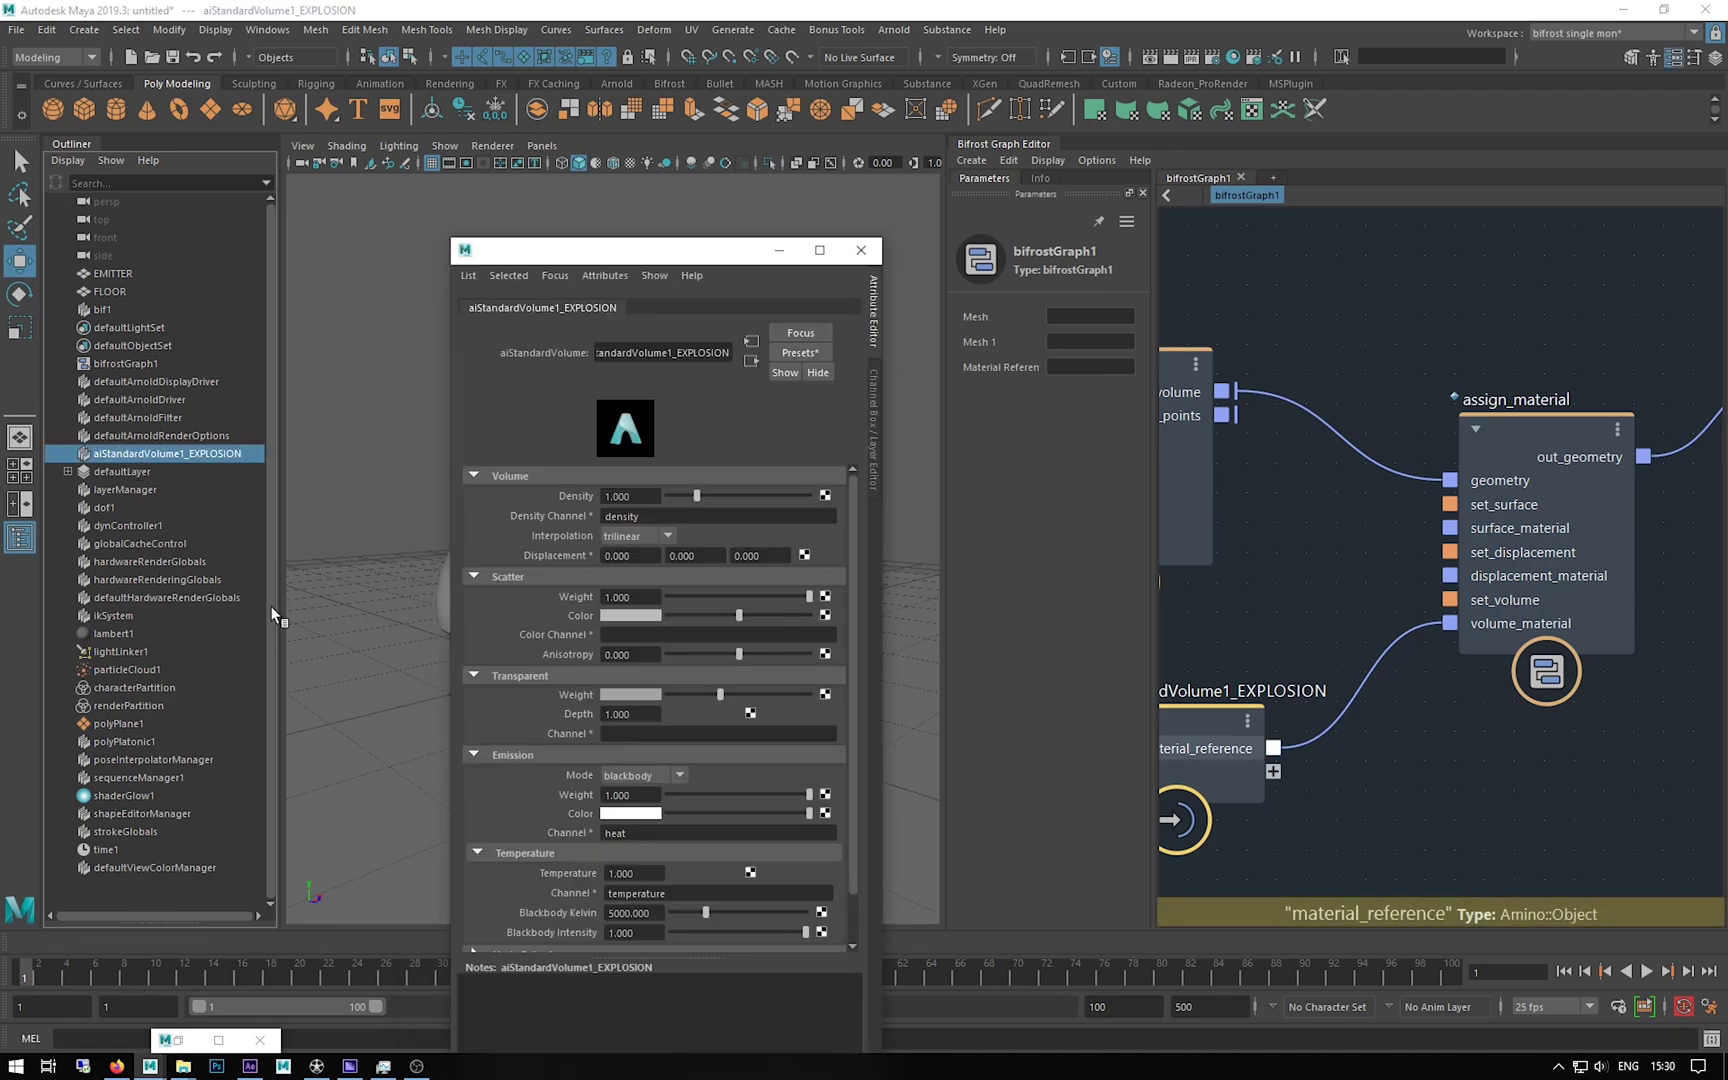
{"action": "left_click", "coordinate": [555, 275]}
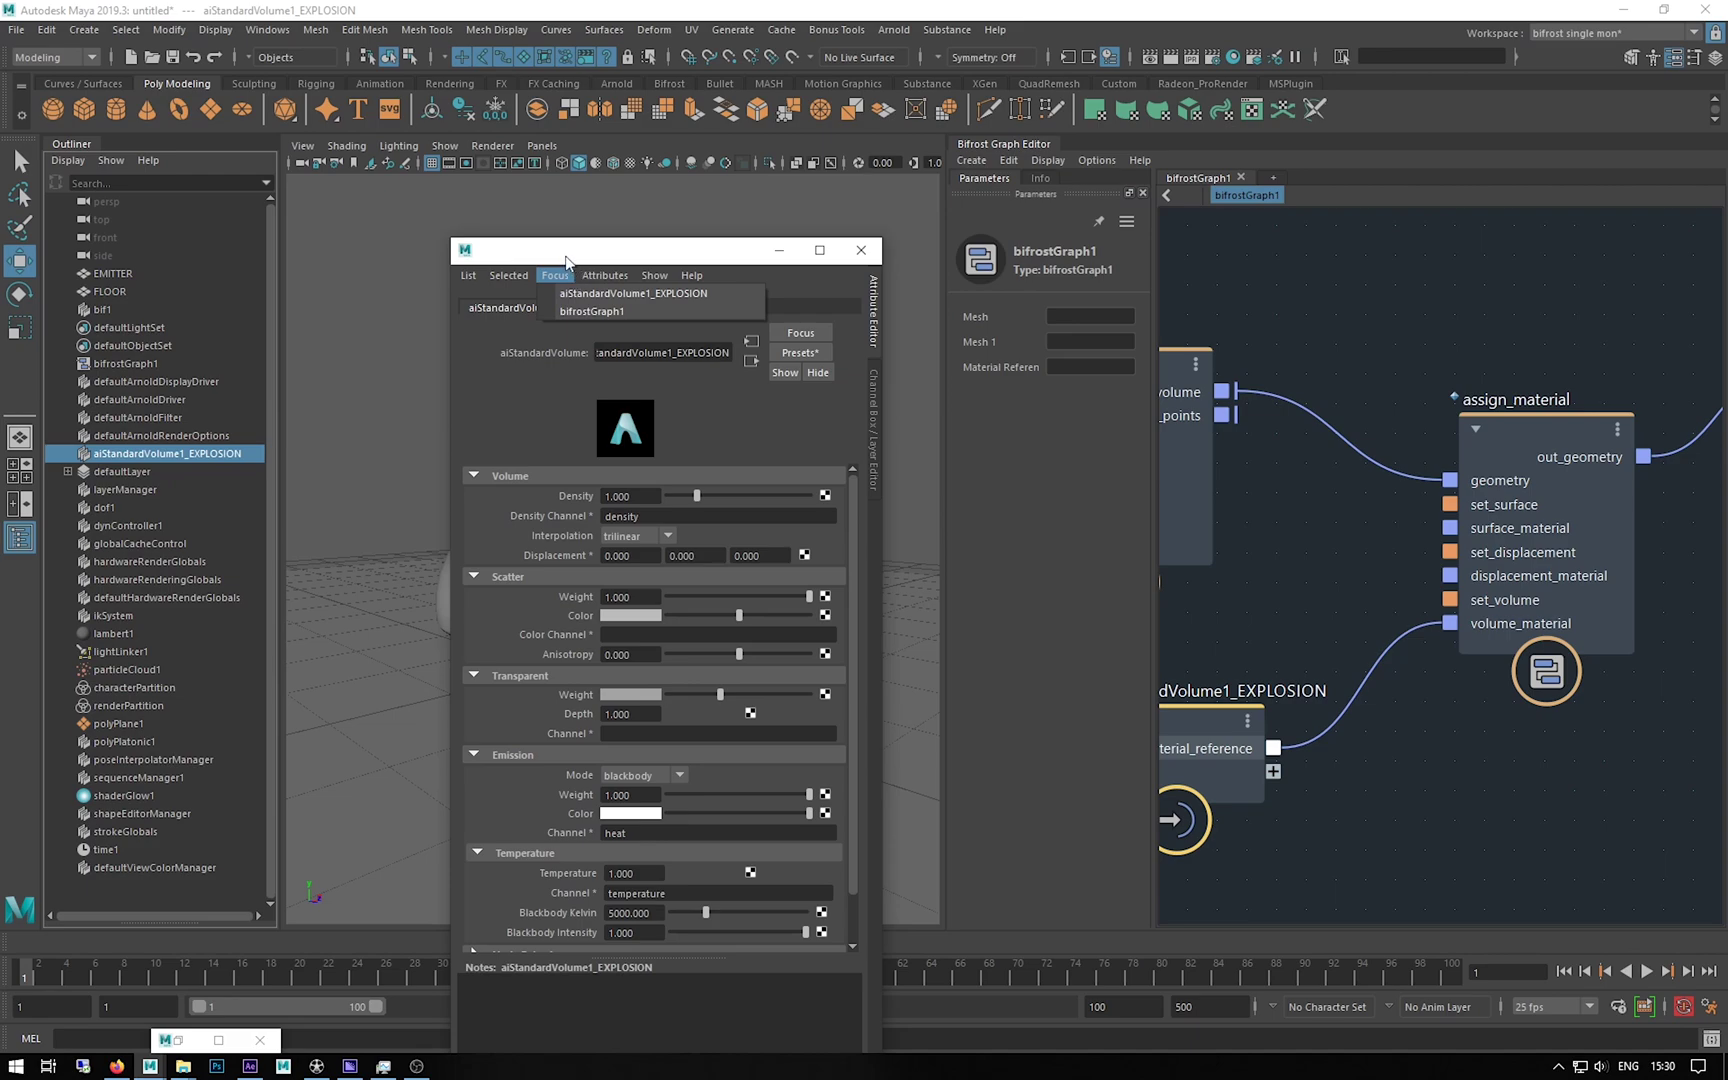
{"action": "left_click", "coordinate": [566, 258]}
{"action": "left_click_drag", "start_coordinate": [566, 258], "coordinate": [1248, 83]}
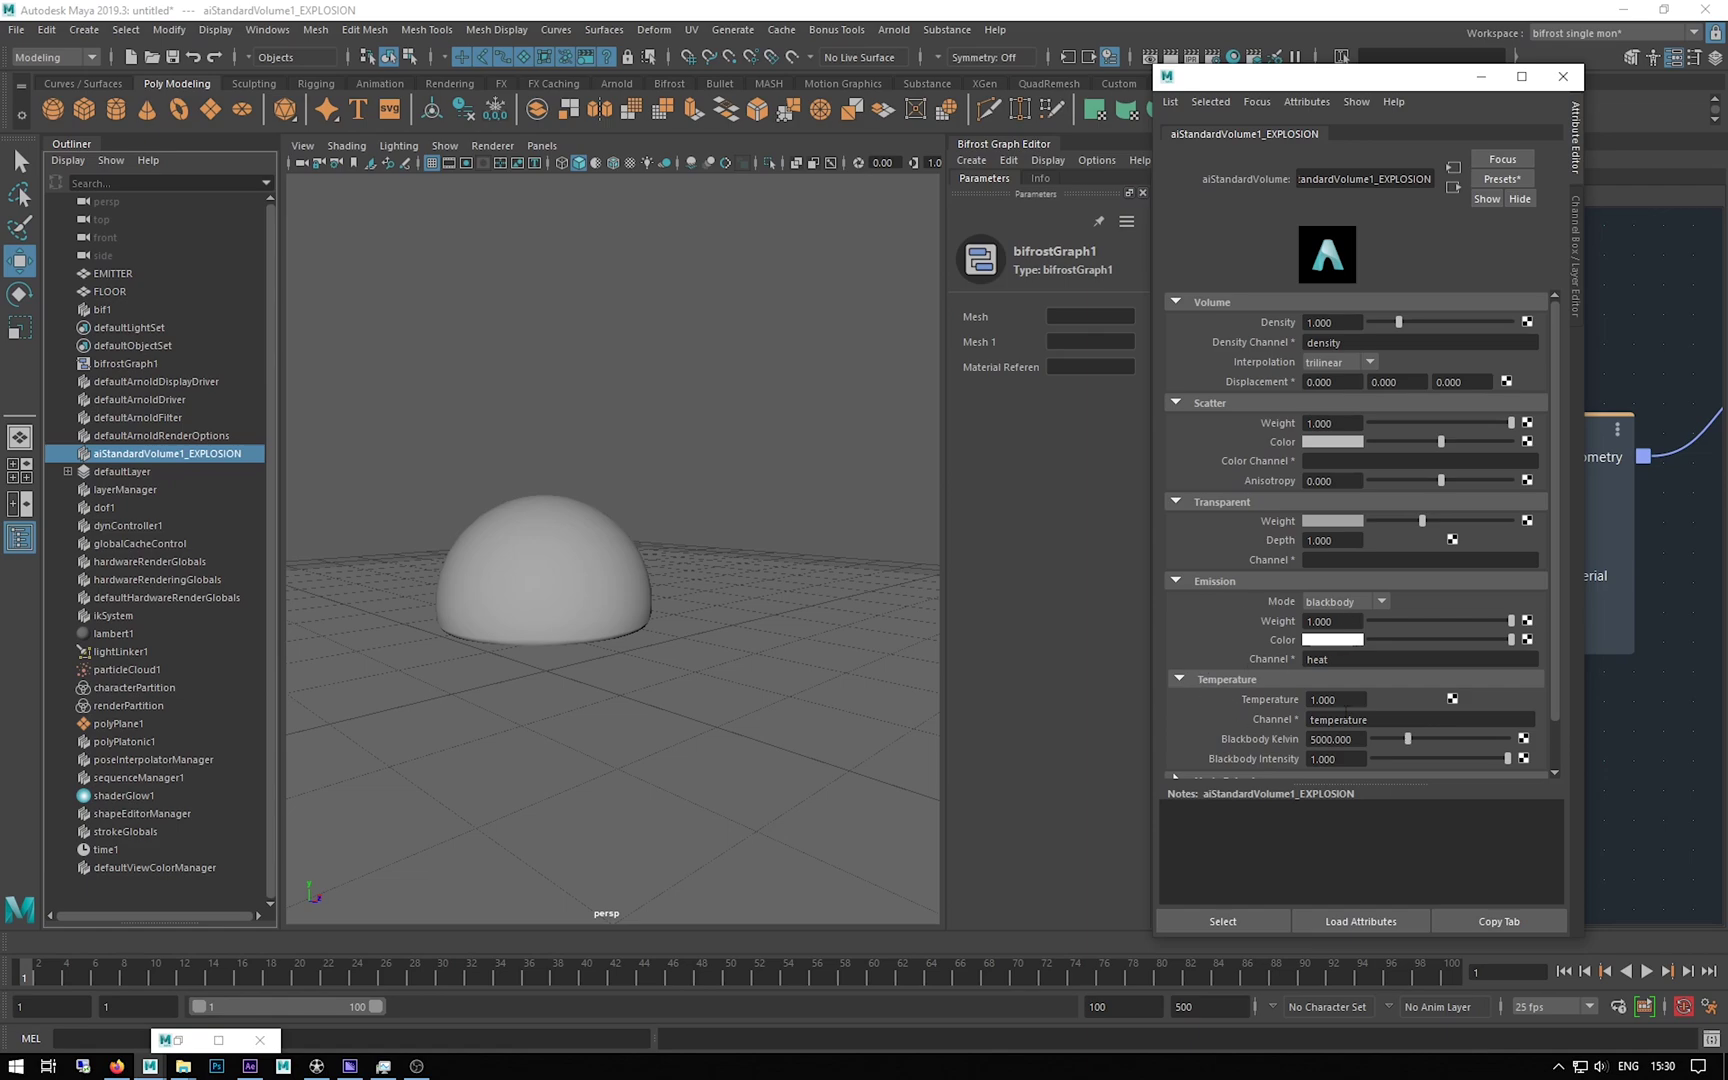
Step: Examine the explosion shader's emission channel, its available presets, and the Fire examples in the Bifrost Browser
{"action": "double_click", "coordinate": [1320, 659]}
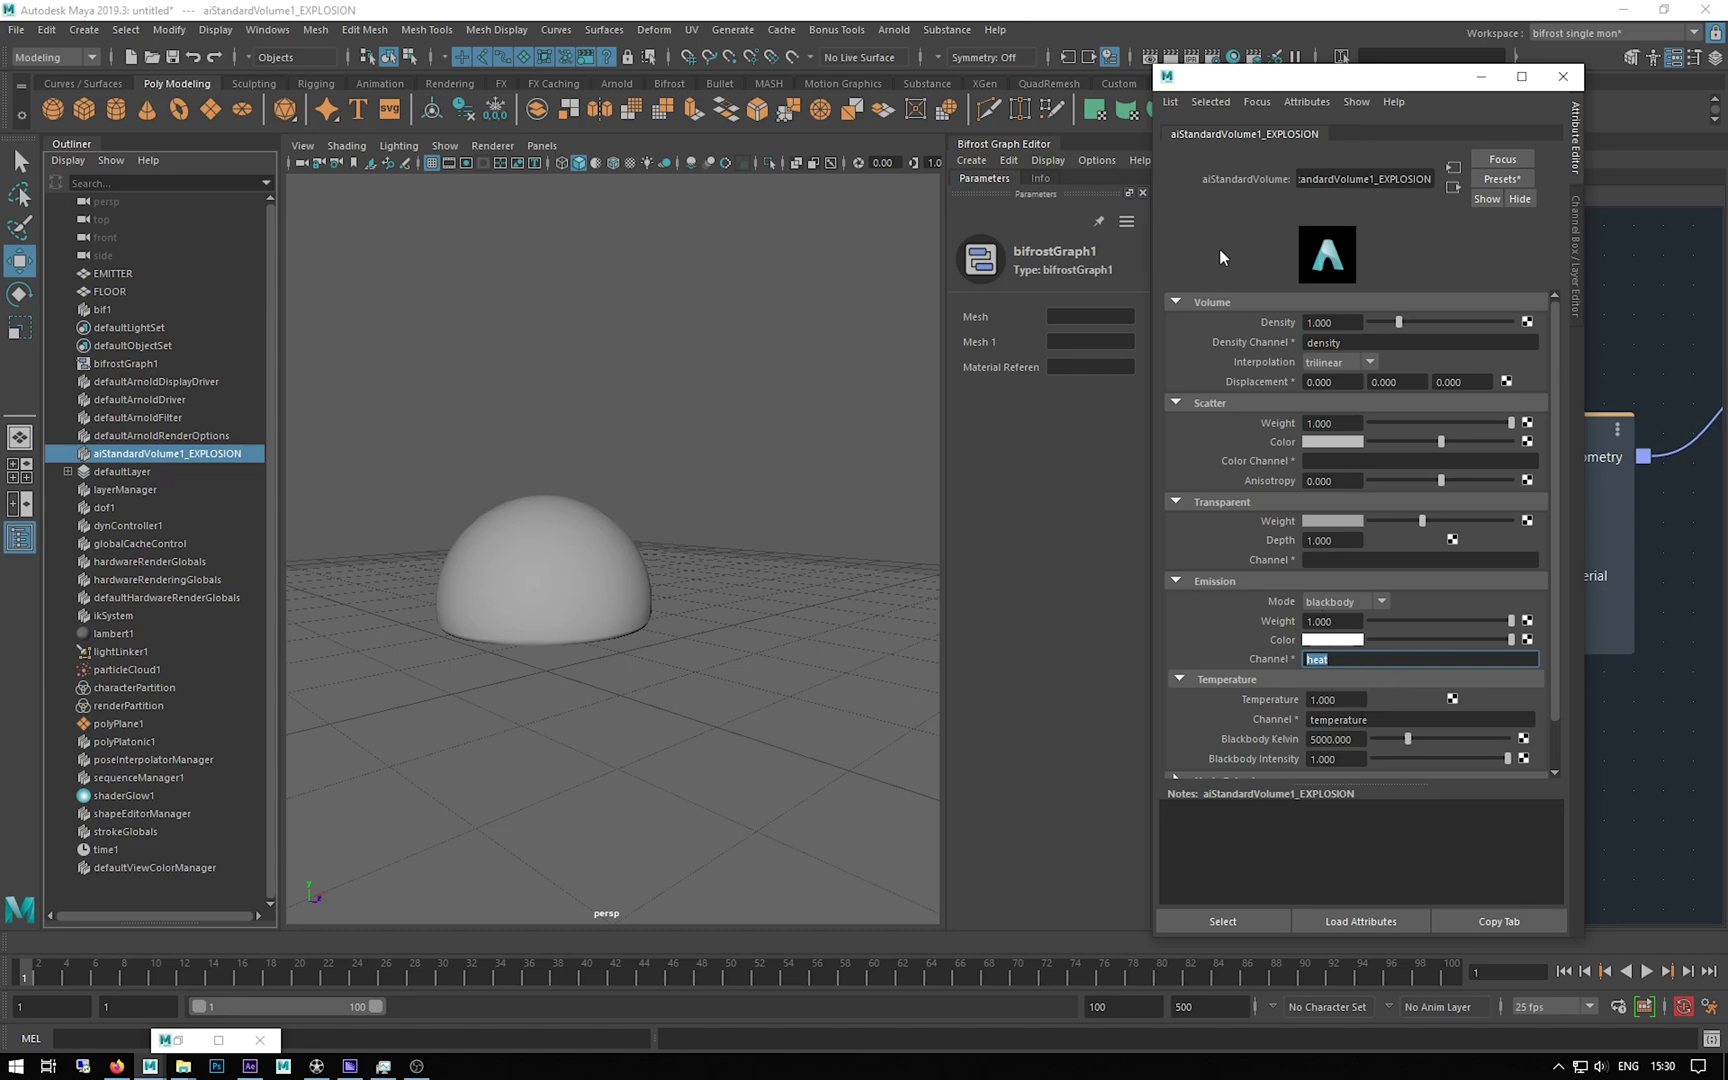
{"action": "left_click_drag", "start_coordinate": [1282, 80], "coordinate": [1211, 69]}
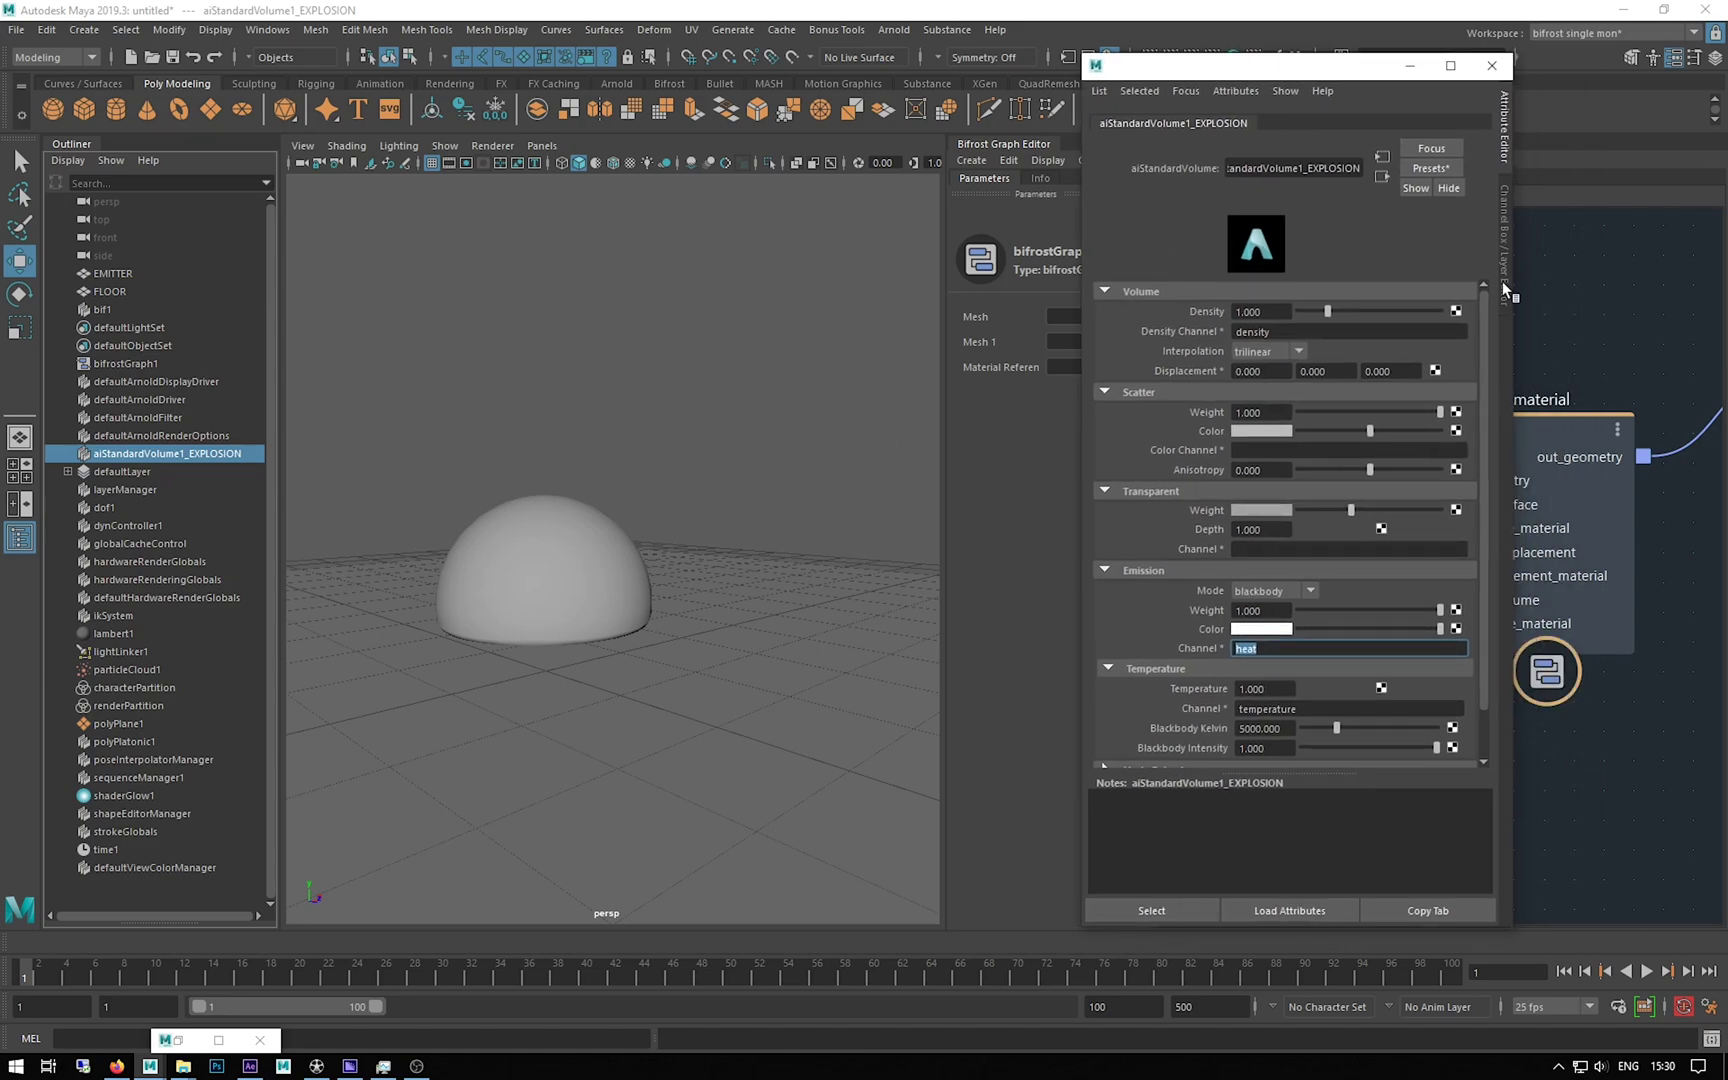
{"action": "left_click", "coordinate": [1425, 169]}
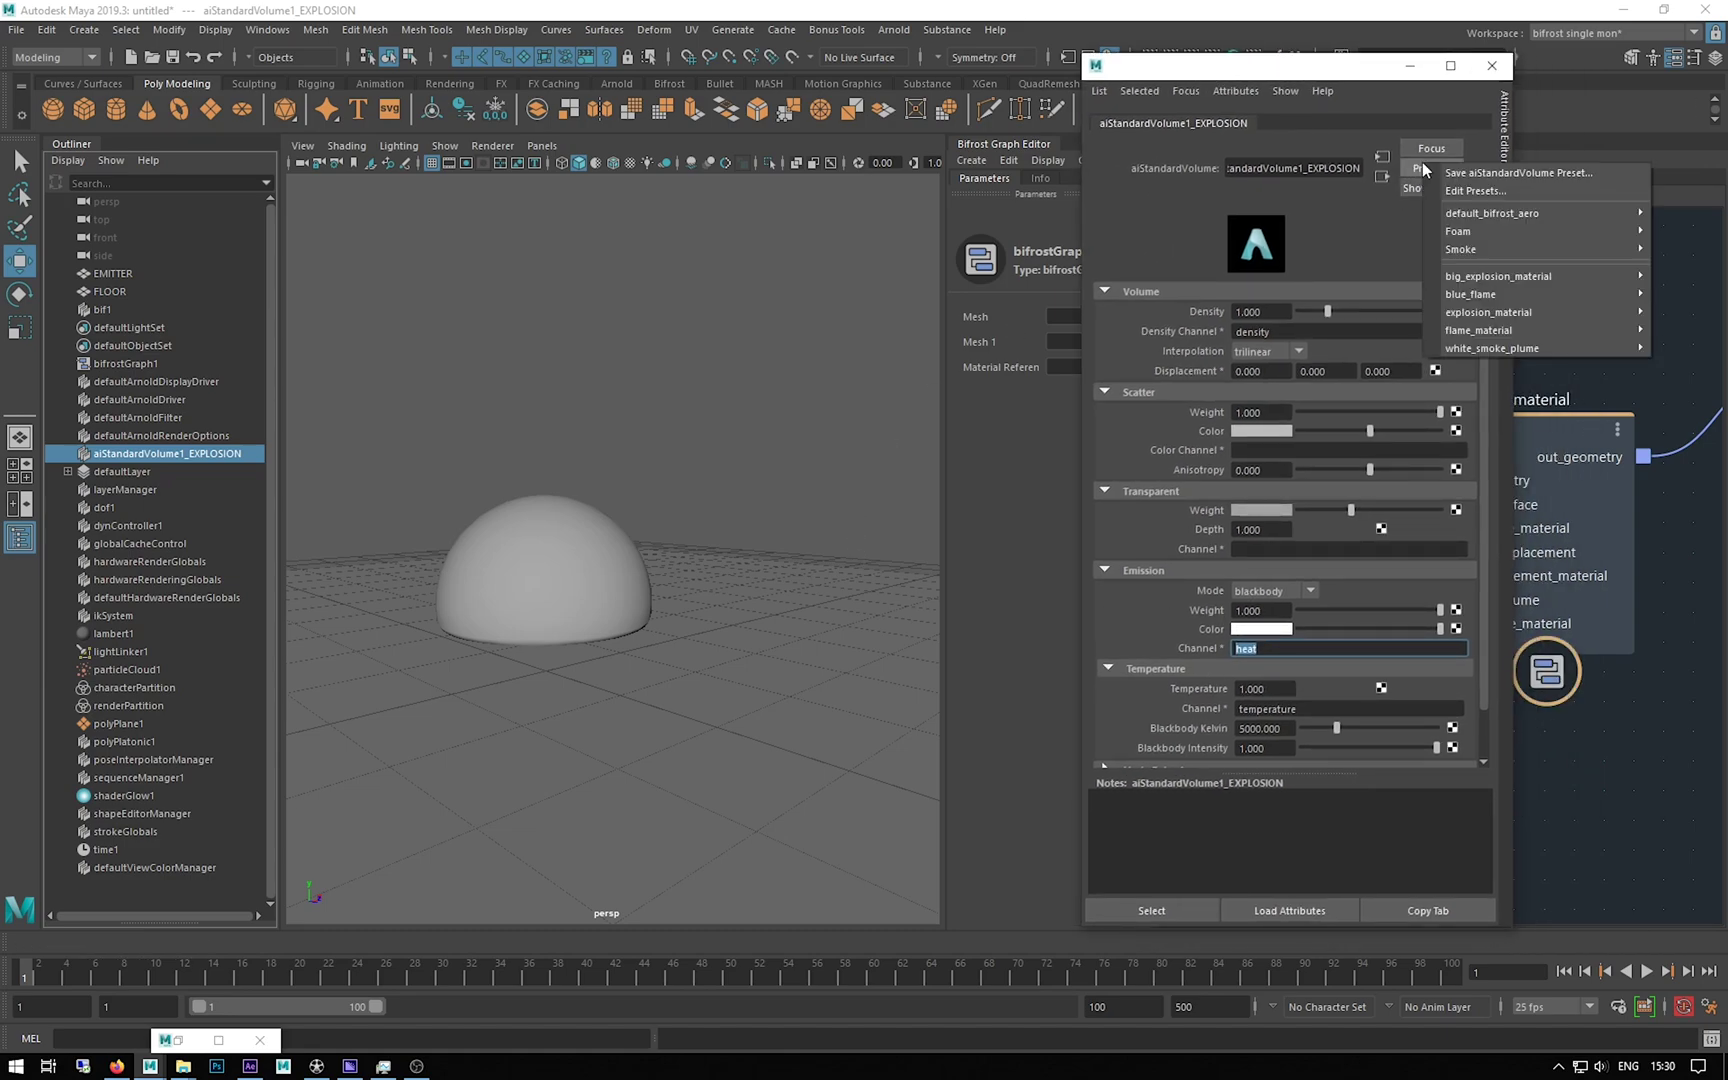
{"action": "left_click", "coordinate": [1377, 251]}
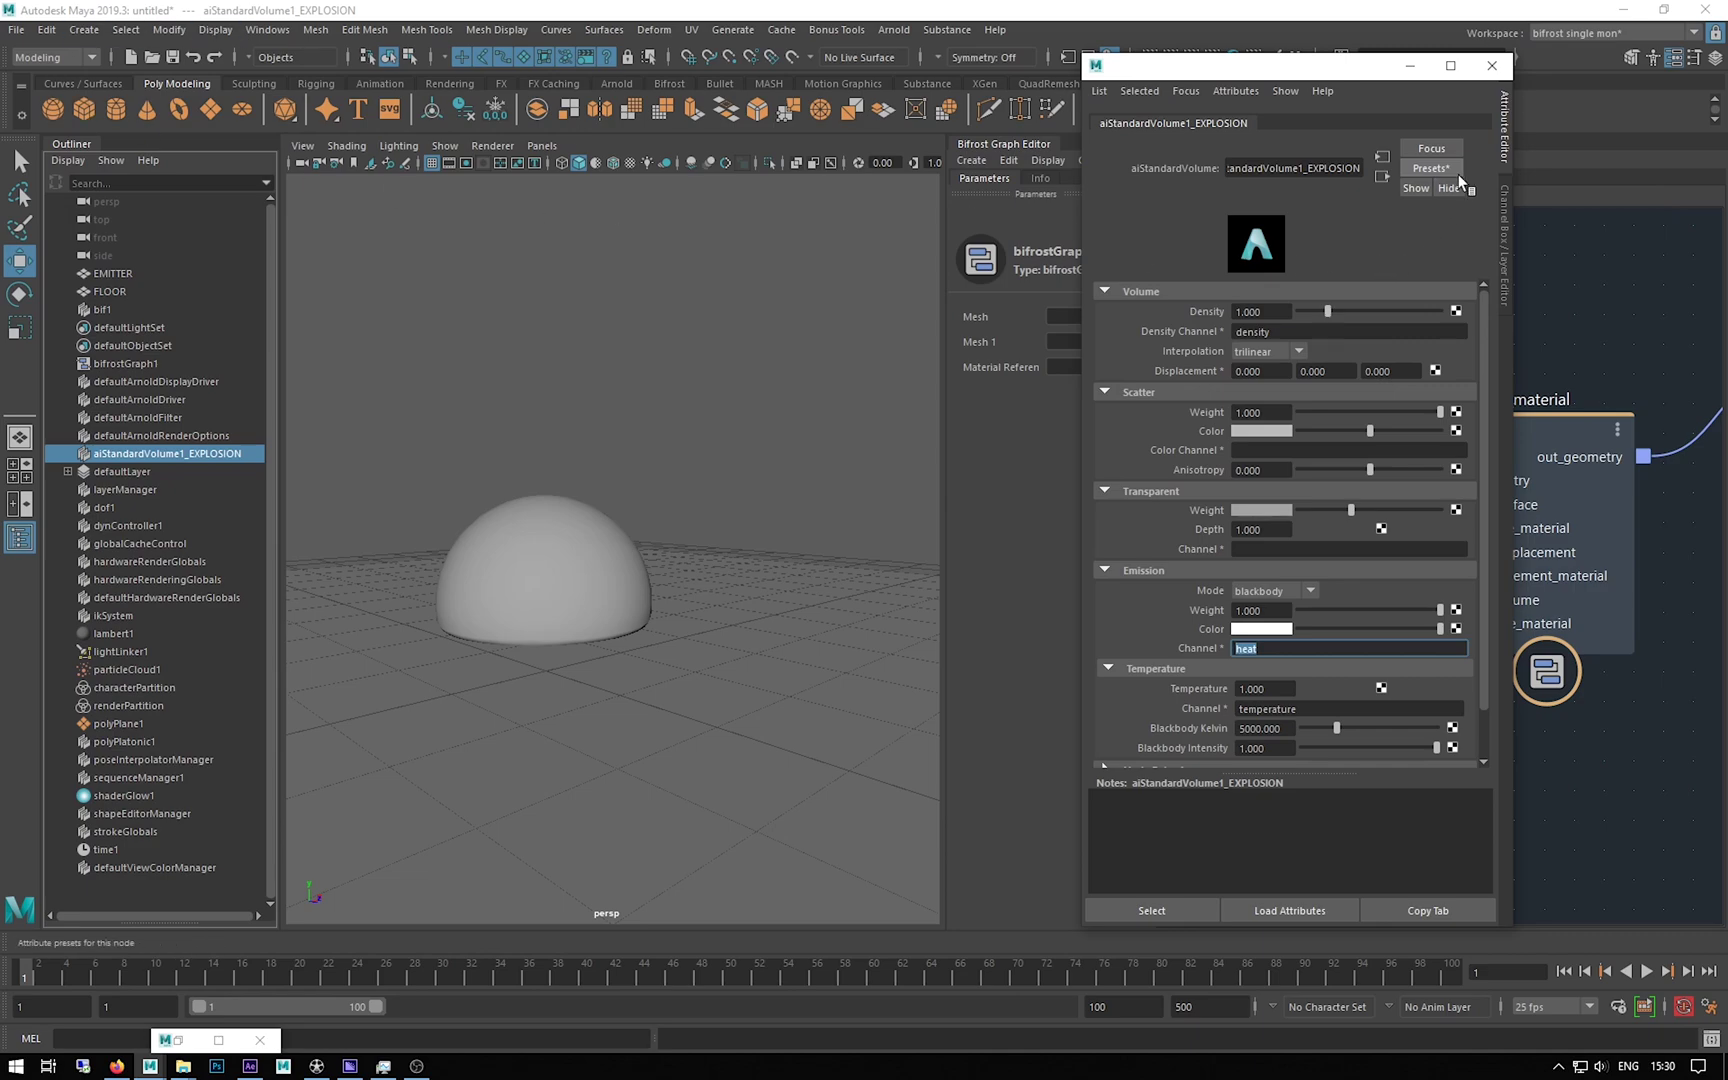
{"action": "left_click", "coordinate": [270, 31]}
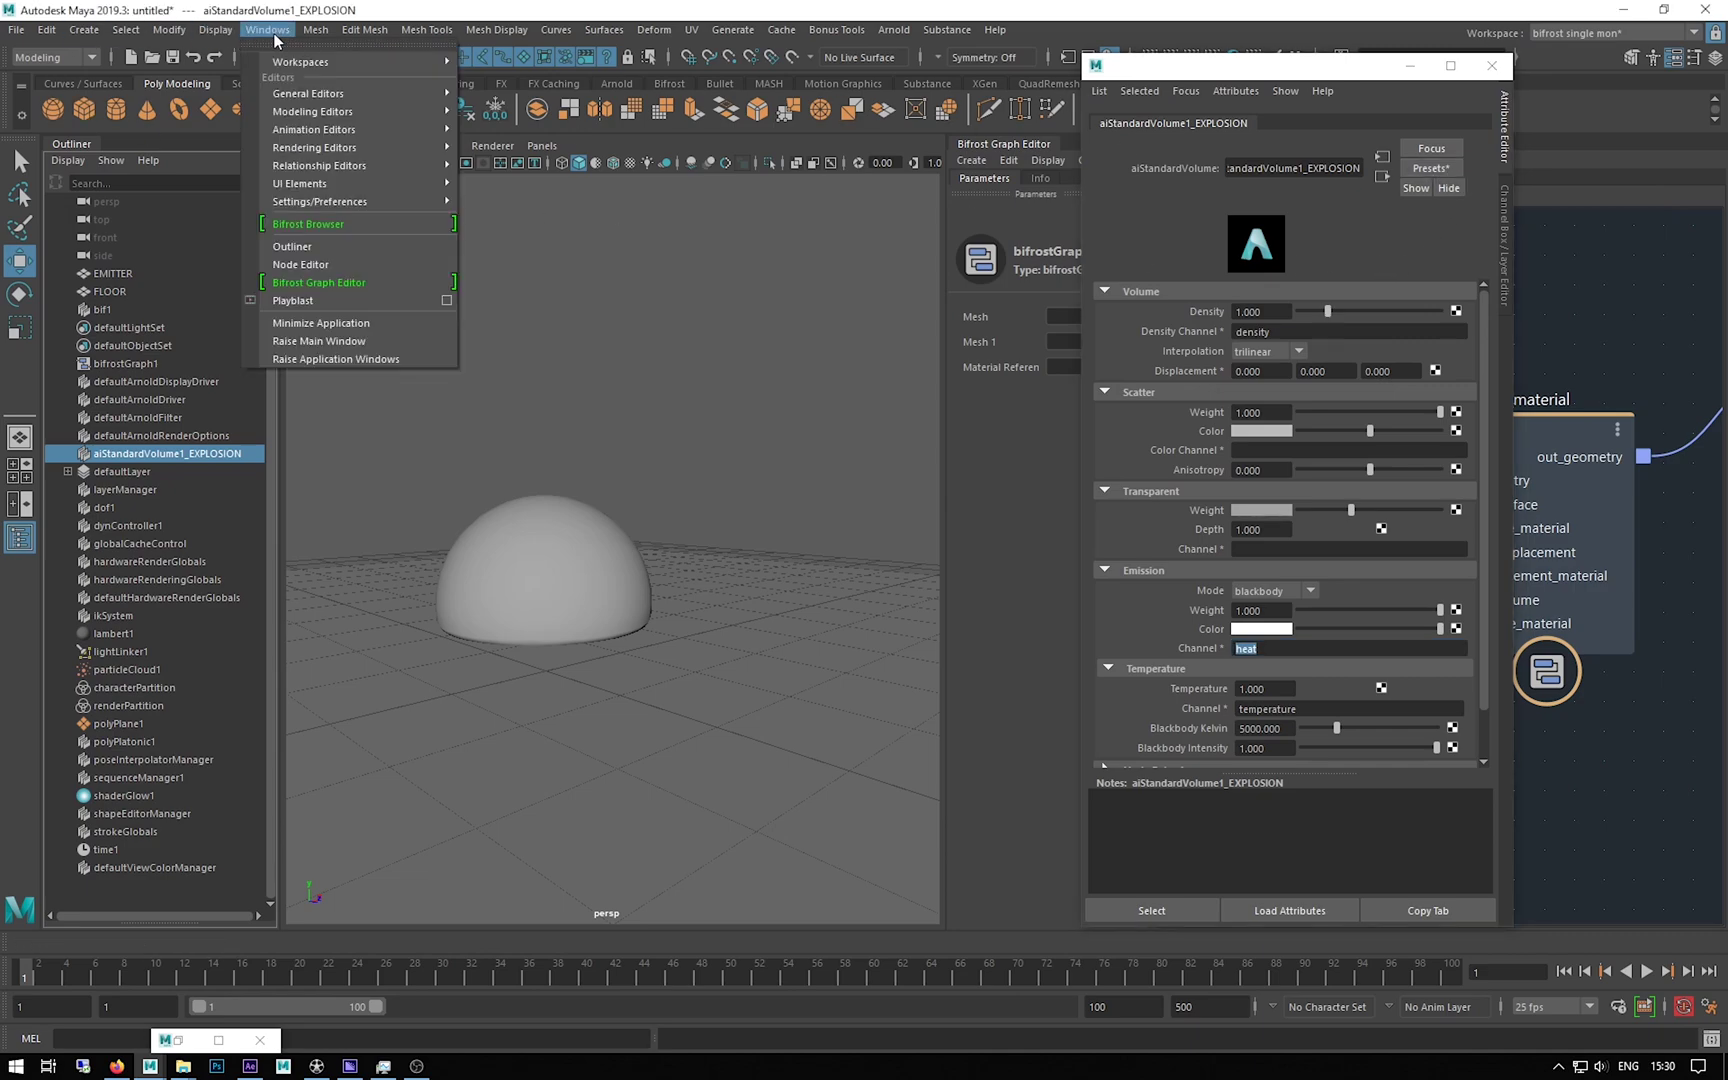
{"action": "left_click", "coordinate": [310, 224]}
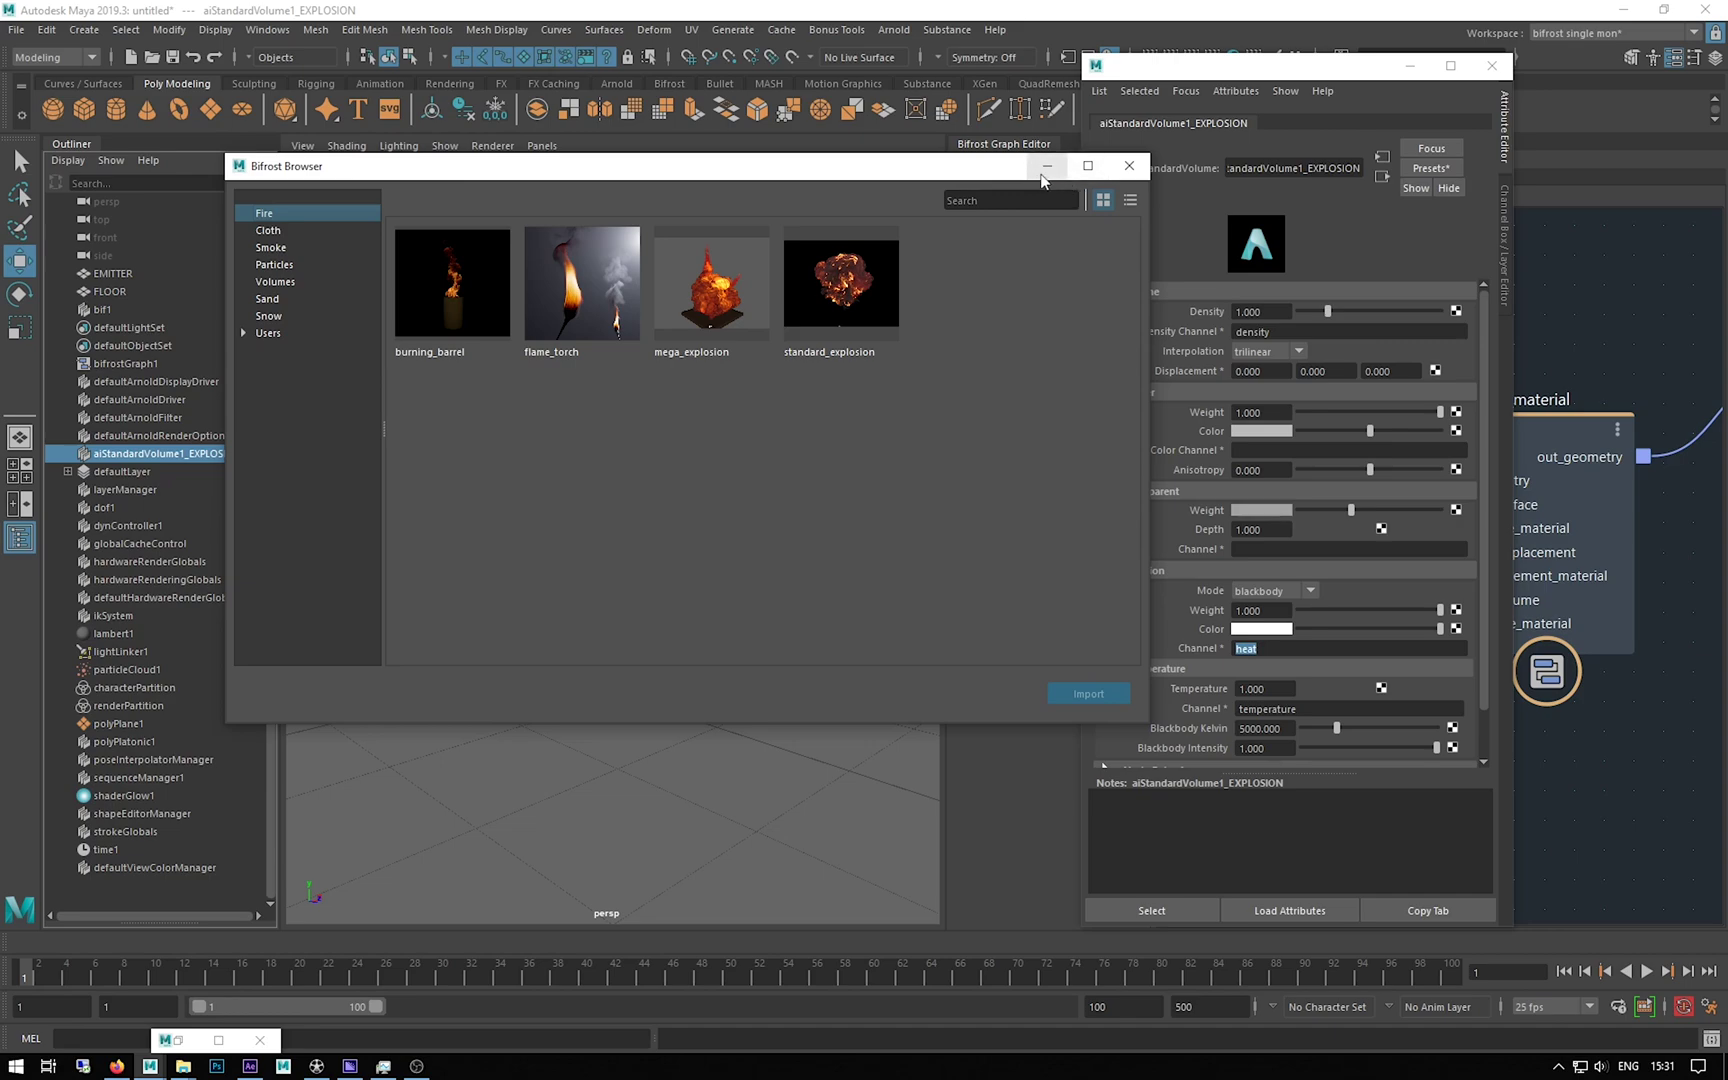
{"action": "left_click", "coordinate": [1129, 165]}
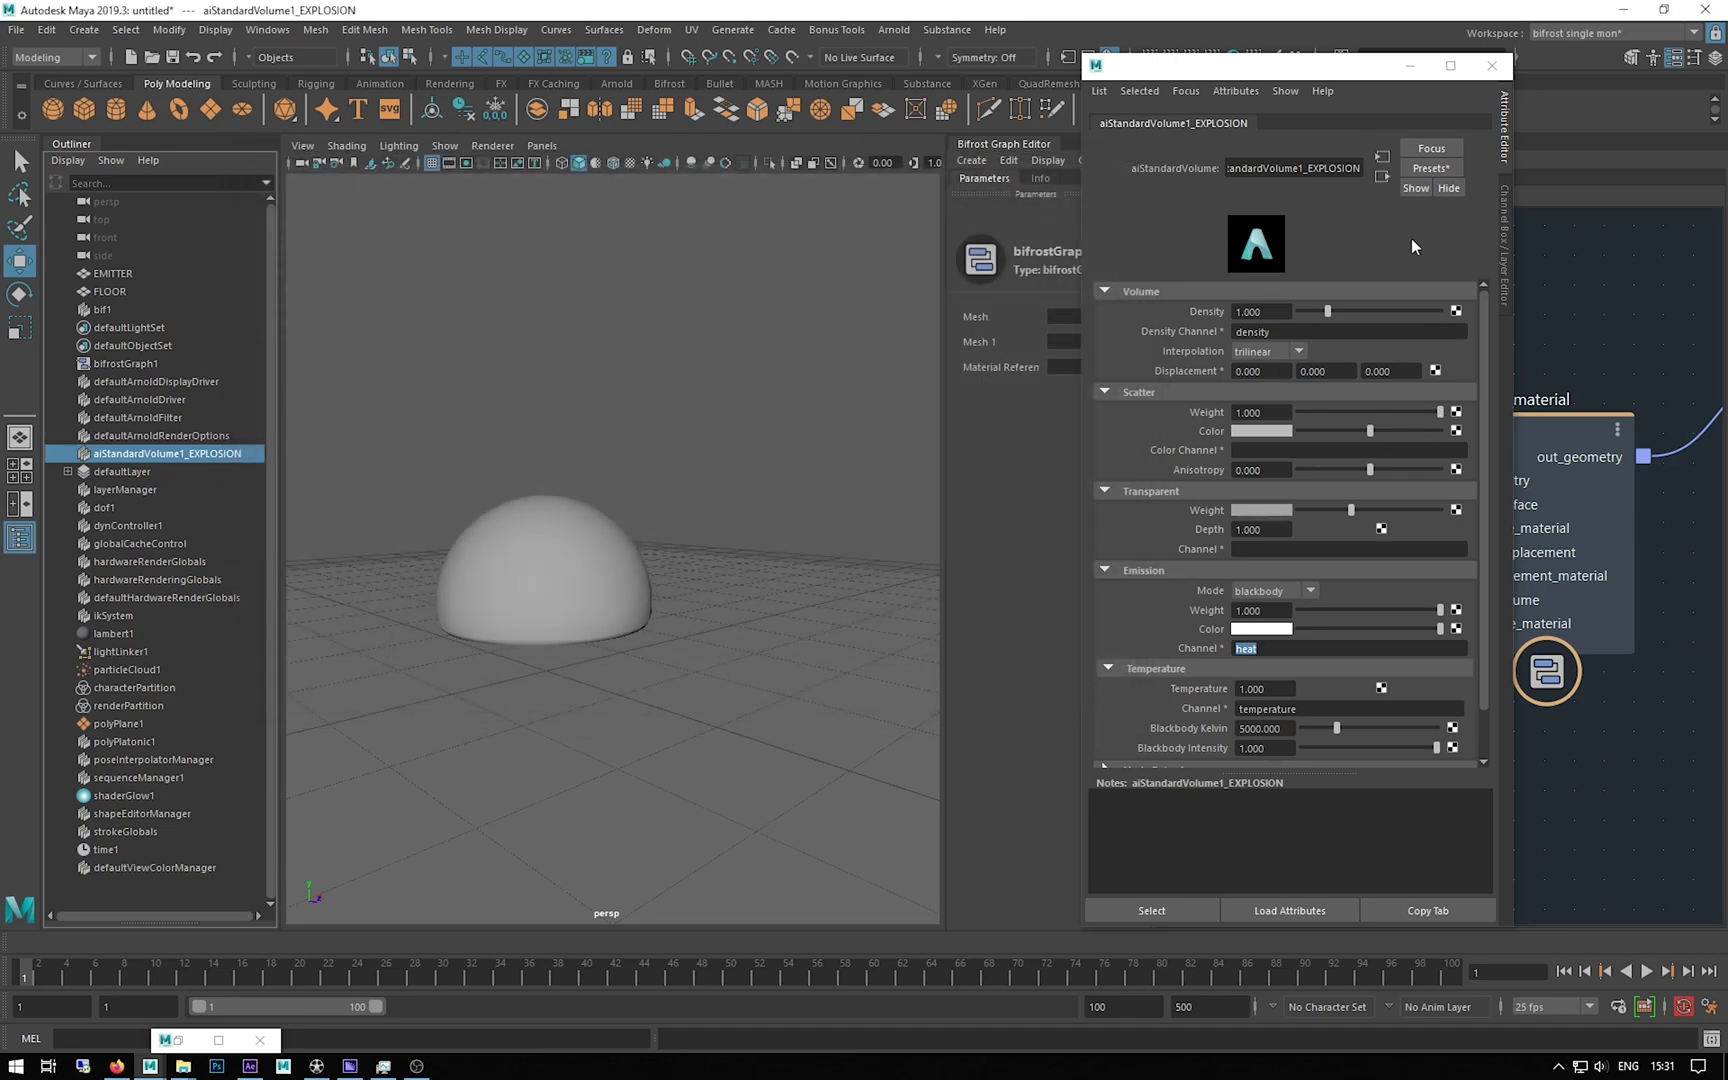
Step: Replace the aiStandardVolume1_EXPLOSION settings with the explosion_material preset and widen the Attribute Editor
{"action": "left_click", "coordinate": [1430, 168]}
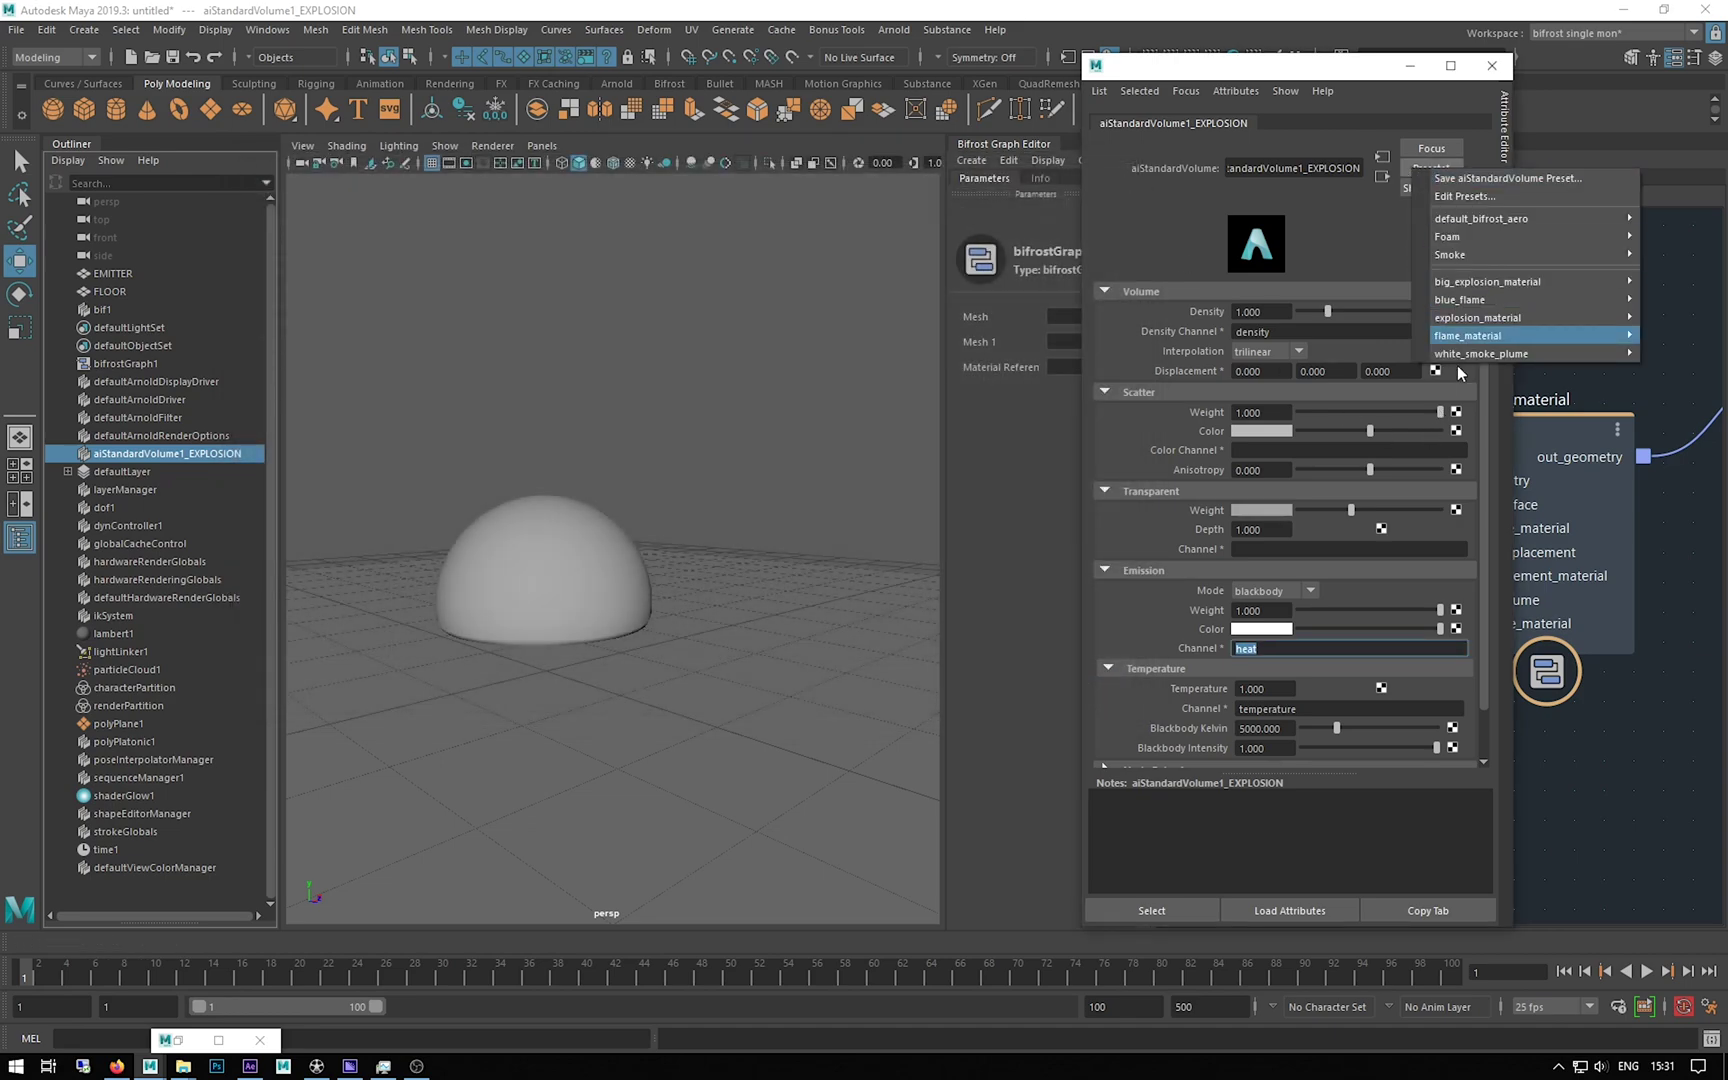
{"action": "mouse_move", "coordinate": [1494, 317]}
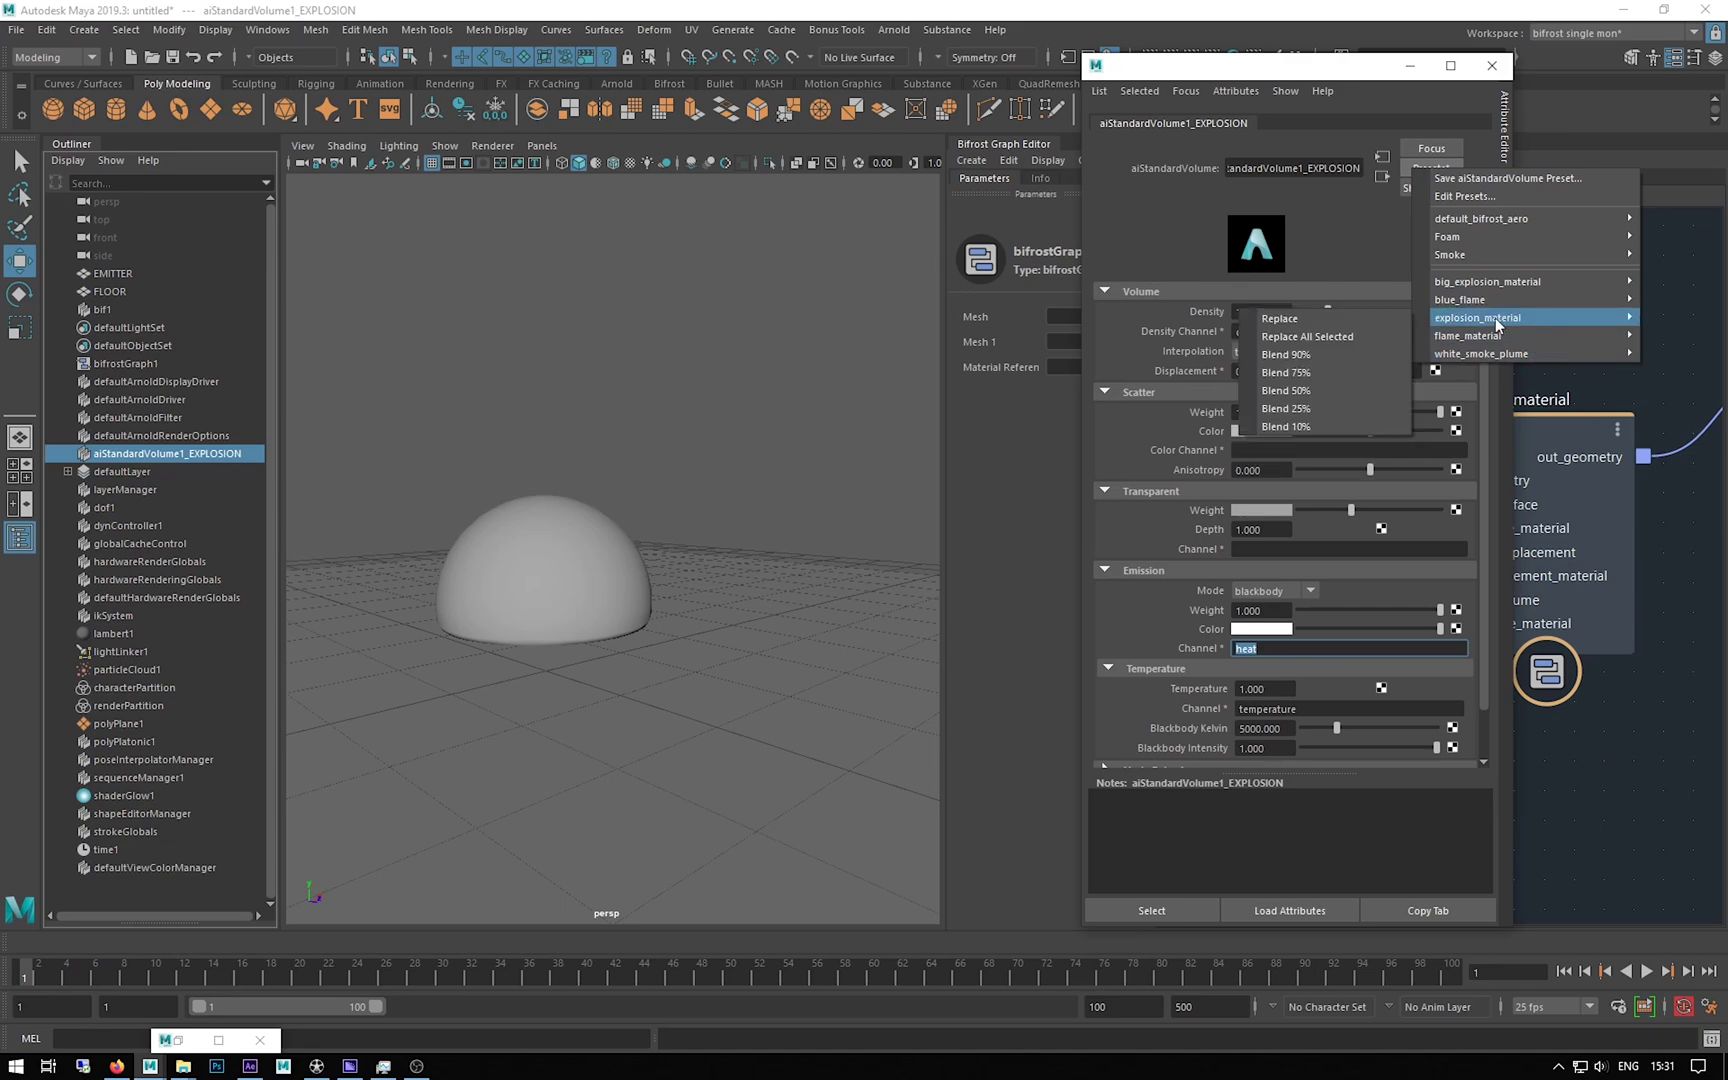
{"action": "left_click", "coordinate": [1281, 319]}
{"action": "left_click_drag", "start_coordinate": [1166, 70], "coordinate": [995, 56]}
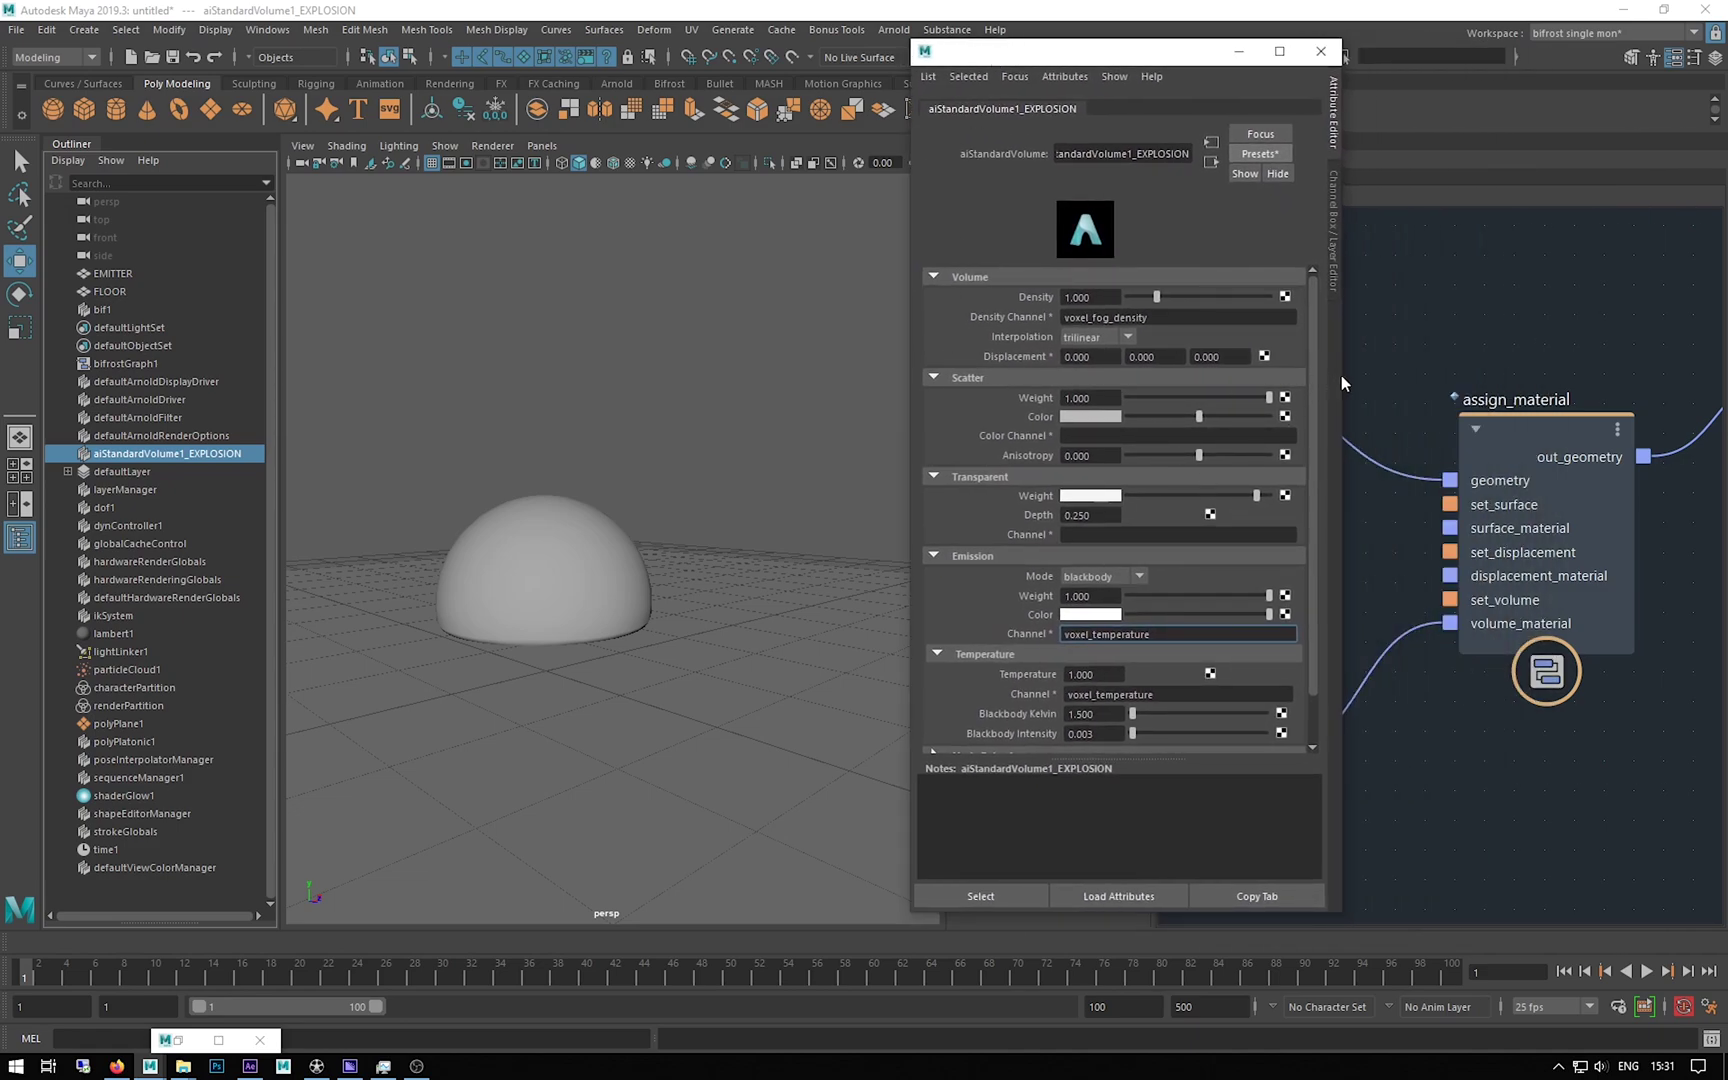
{"action": "left_click_drag", "start_coordinate": [1348, 379], "coordinate": [1494, 380]}
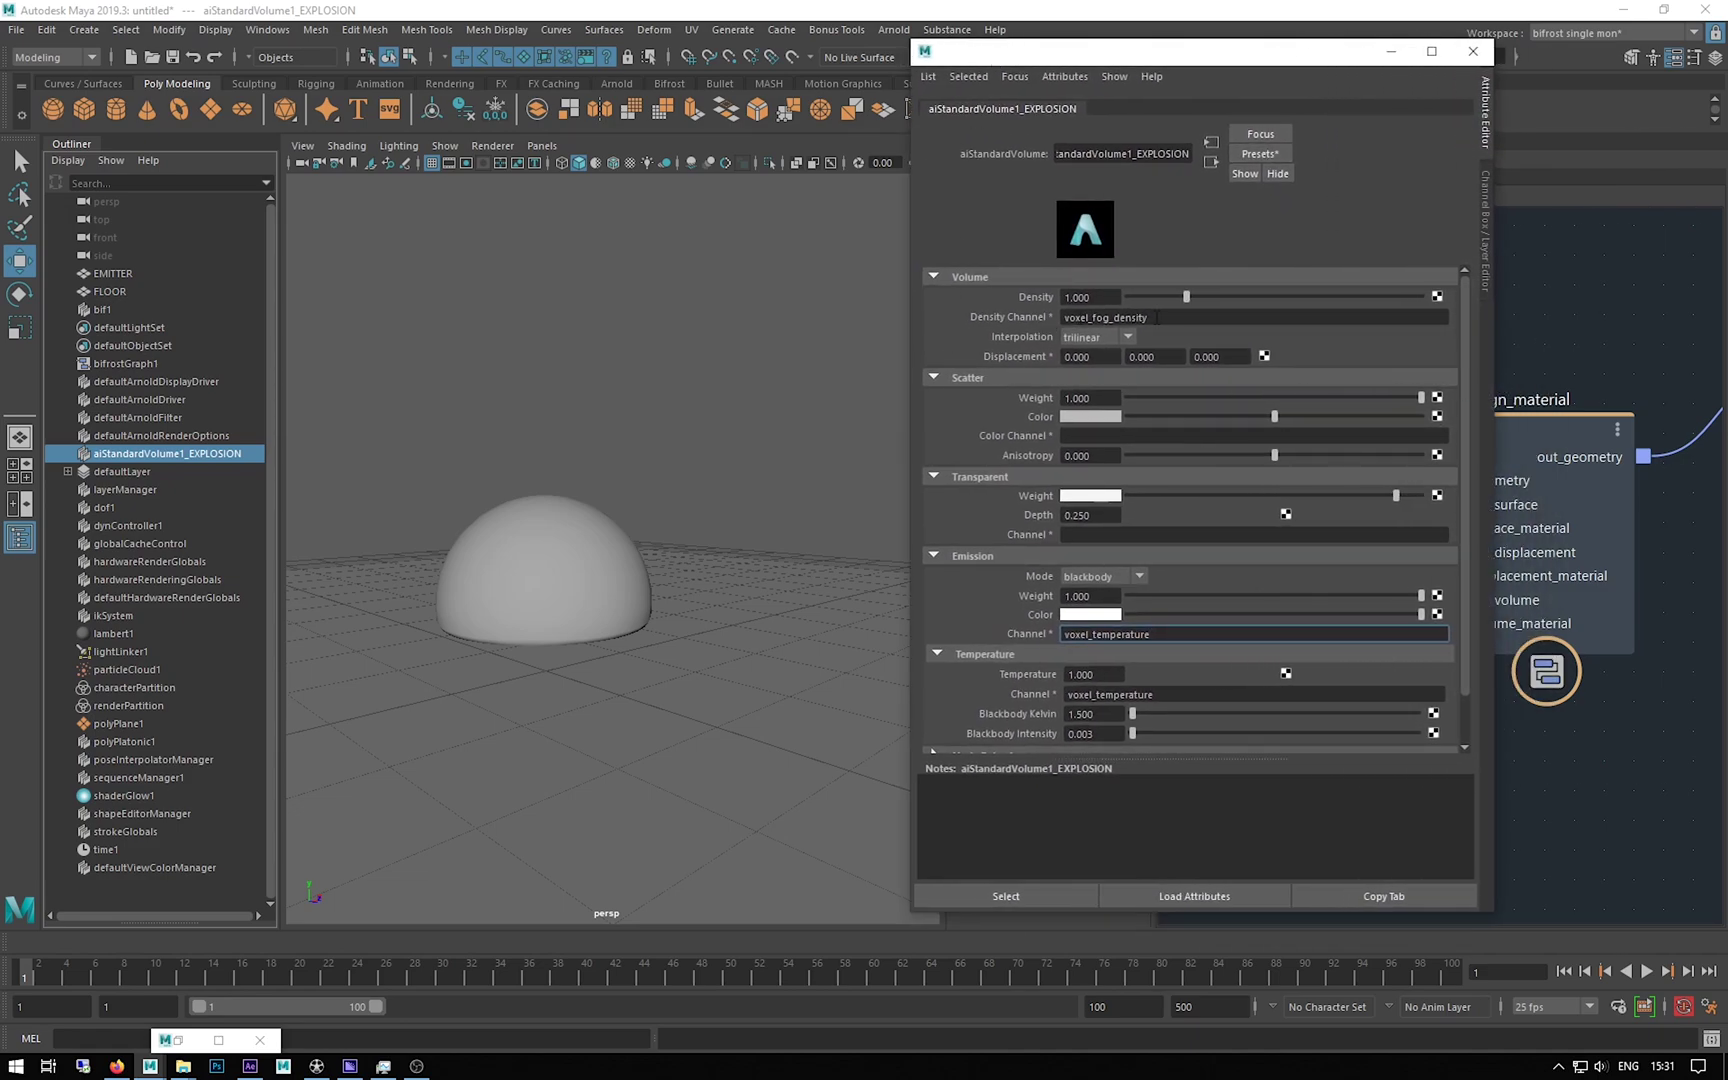
Step: Examine the preset's density, emission and temperature channel names in the shader, and minimize the Attribute Editor
{"action": "left_click_drag", "start_coordinate": [1157, 317], "coordinate": [1004, 311]}
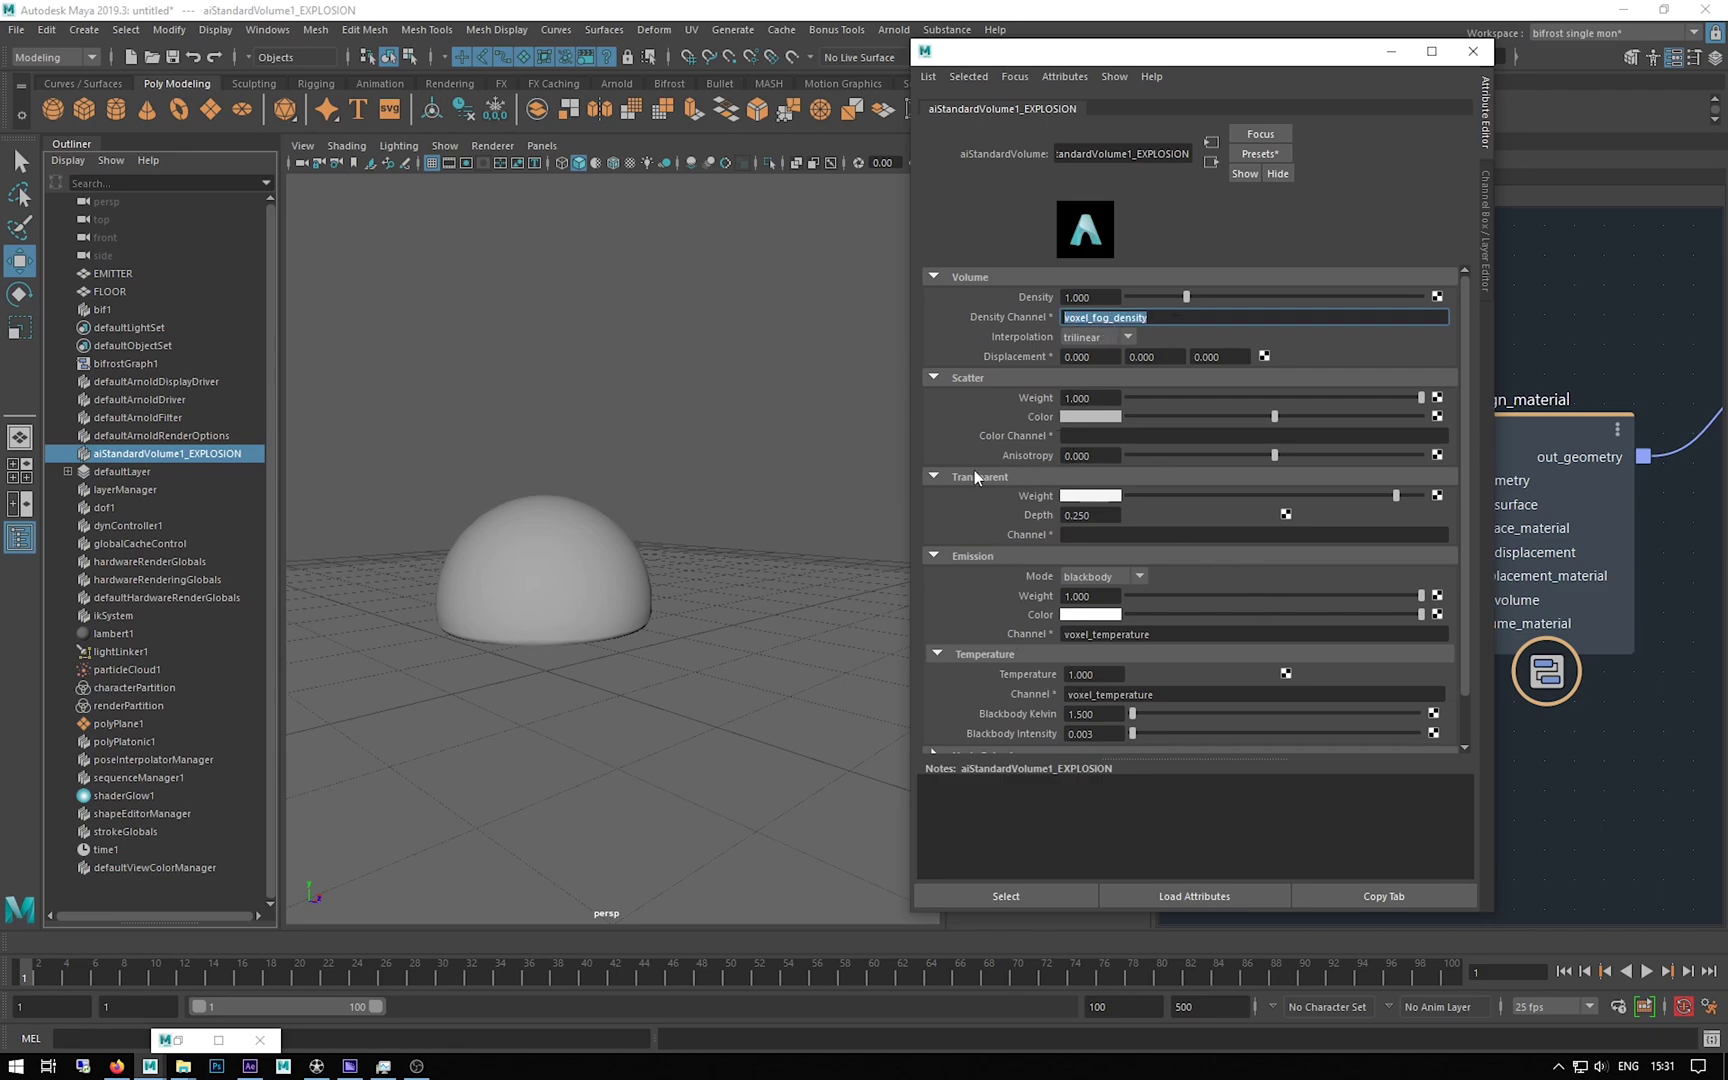
{"action": "scroll", "coordinate": [1220, 565], "scroll_direction": "down", "scroll_amount": 1}
{"action": "double_click", "coordinate": [1105, 581]}
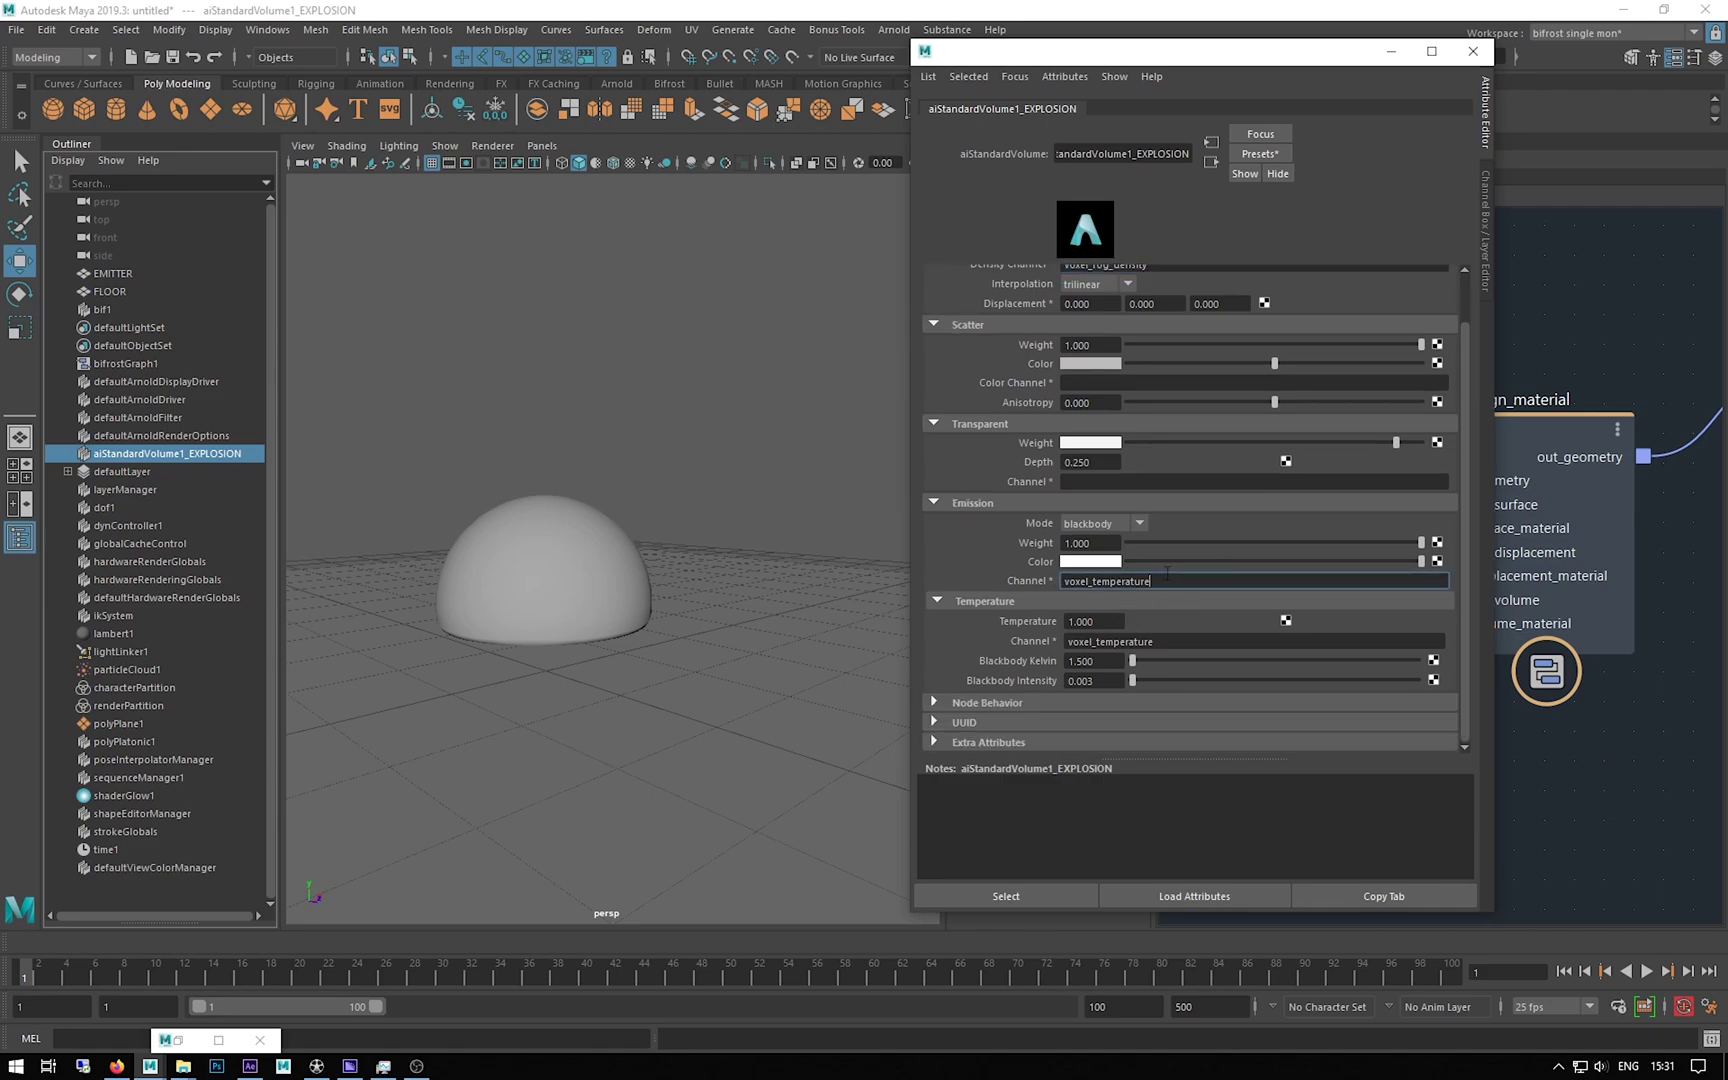
{"action": "double_click", "coordinate": [1110, 641]}
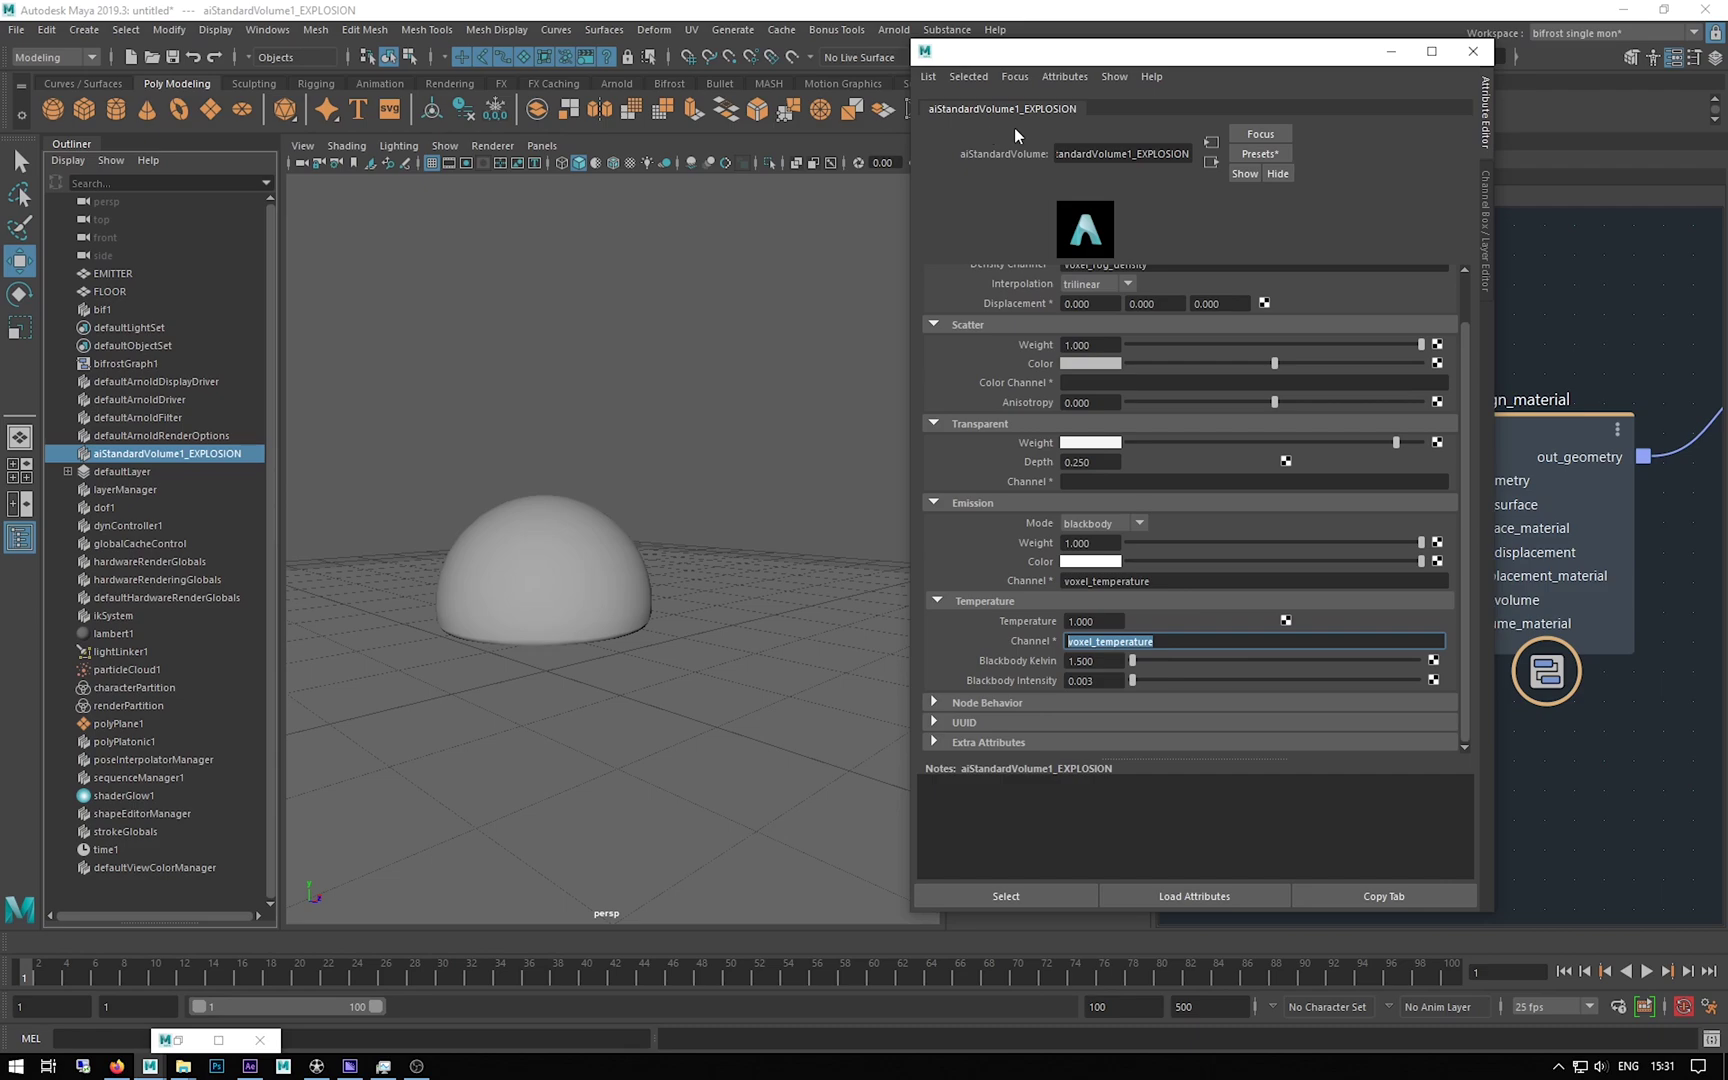
{"action": "left_click", "coordinate": [267, 29]}
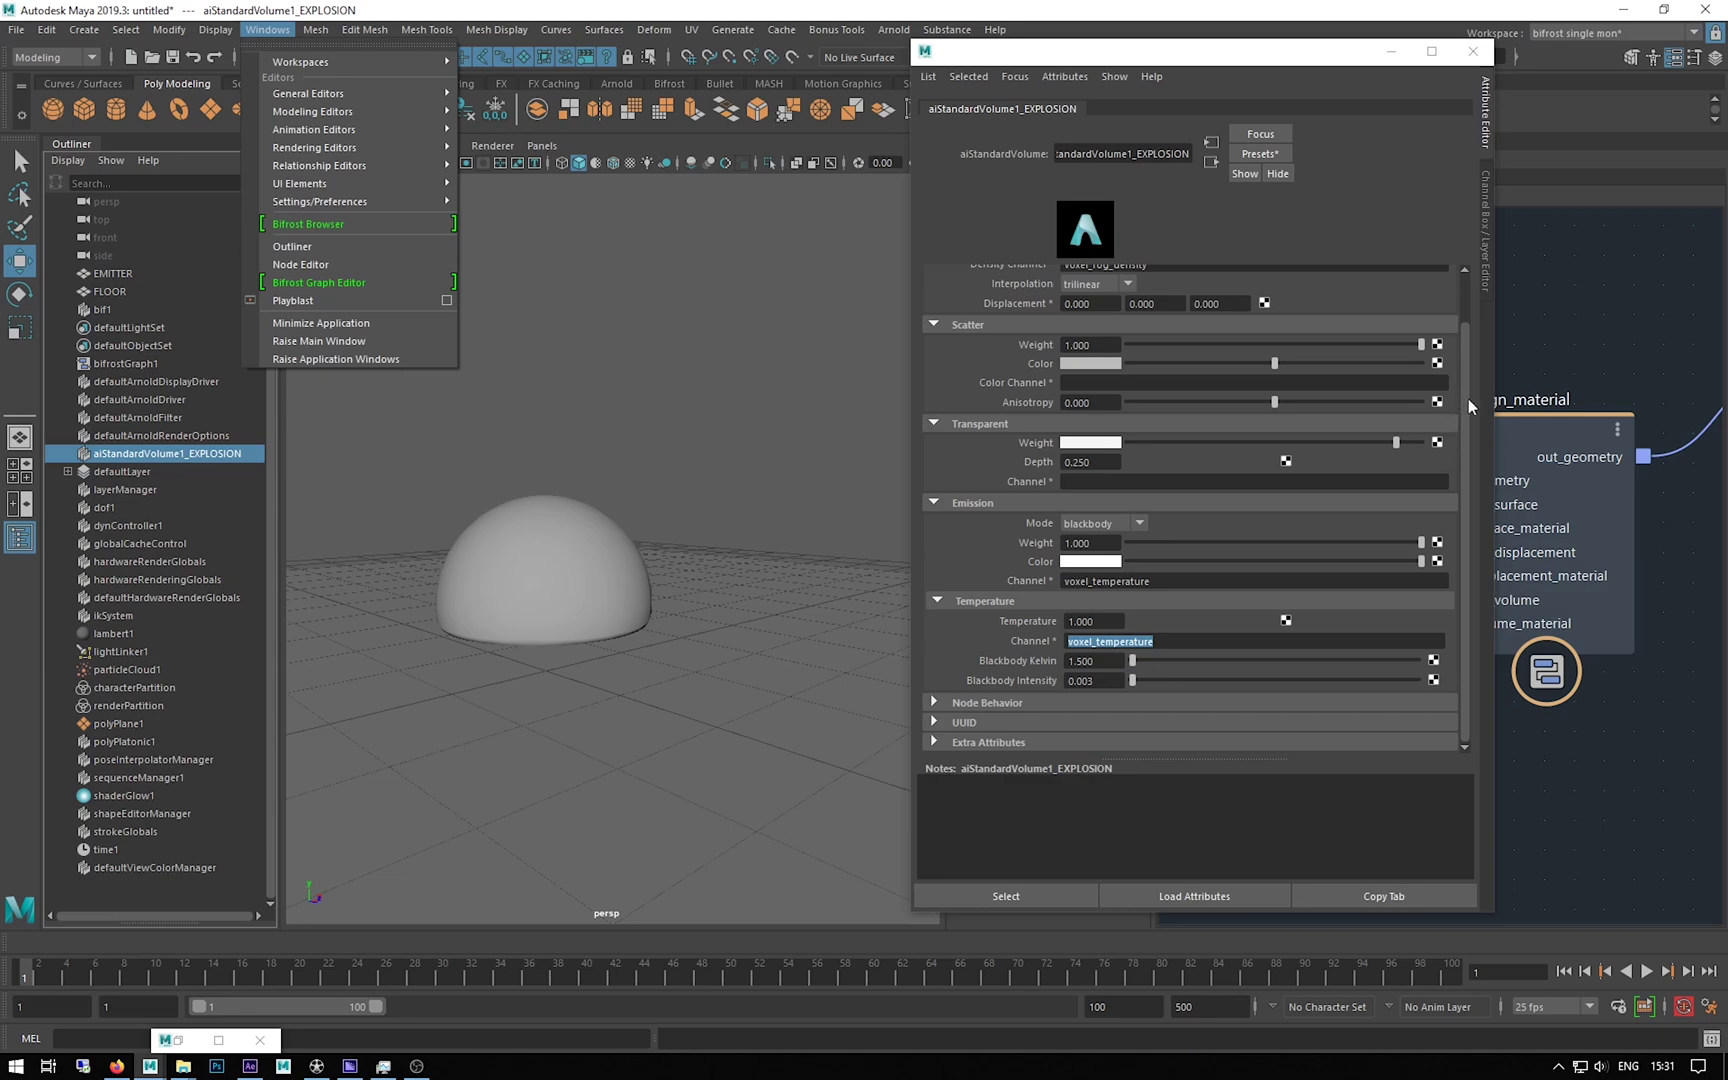
{"action": "scroll", "coordinate": [1467, 398], "scroll_direction": "up", "scroll_amount": 2}
{"action": "left_click_drag", "start_coordinate": [1176, 317], "coordinate": [818, 298]}
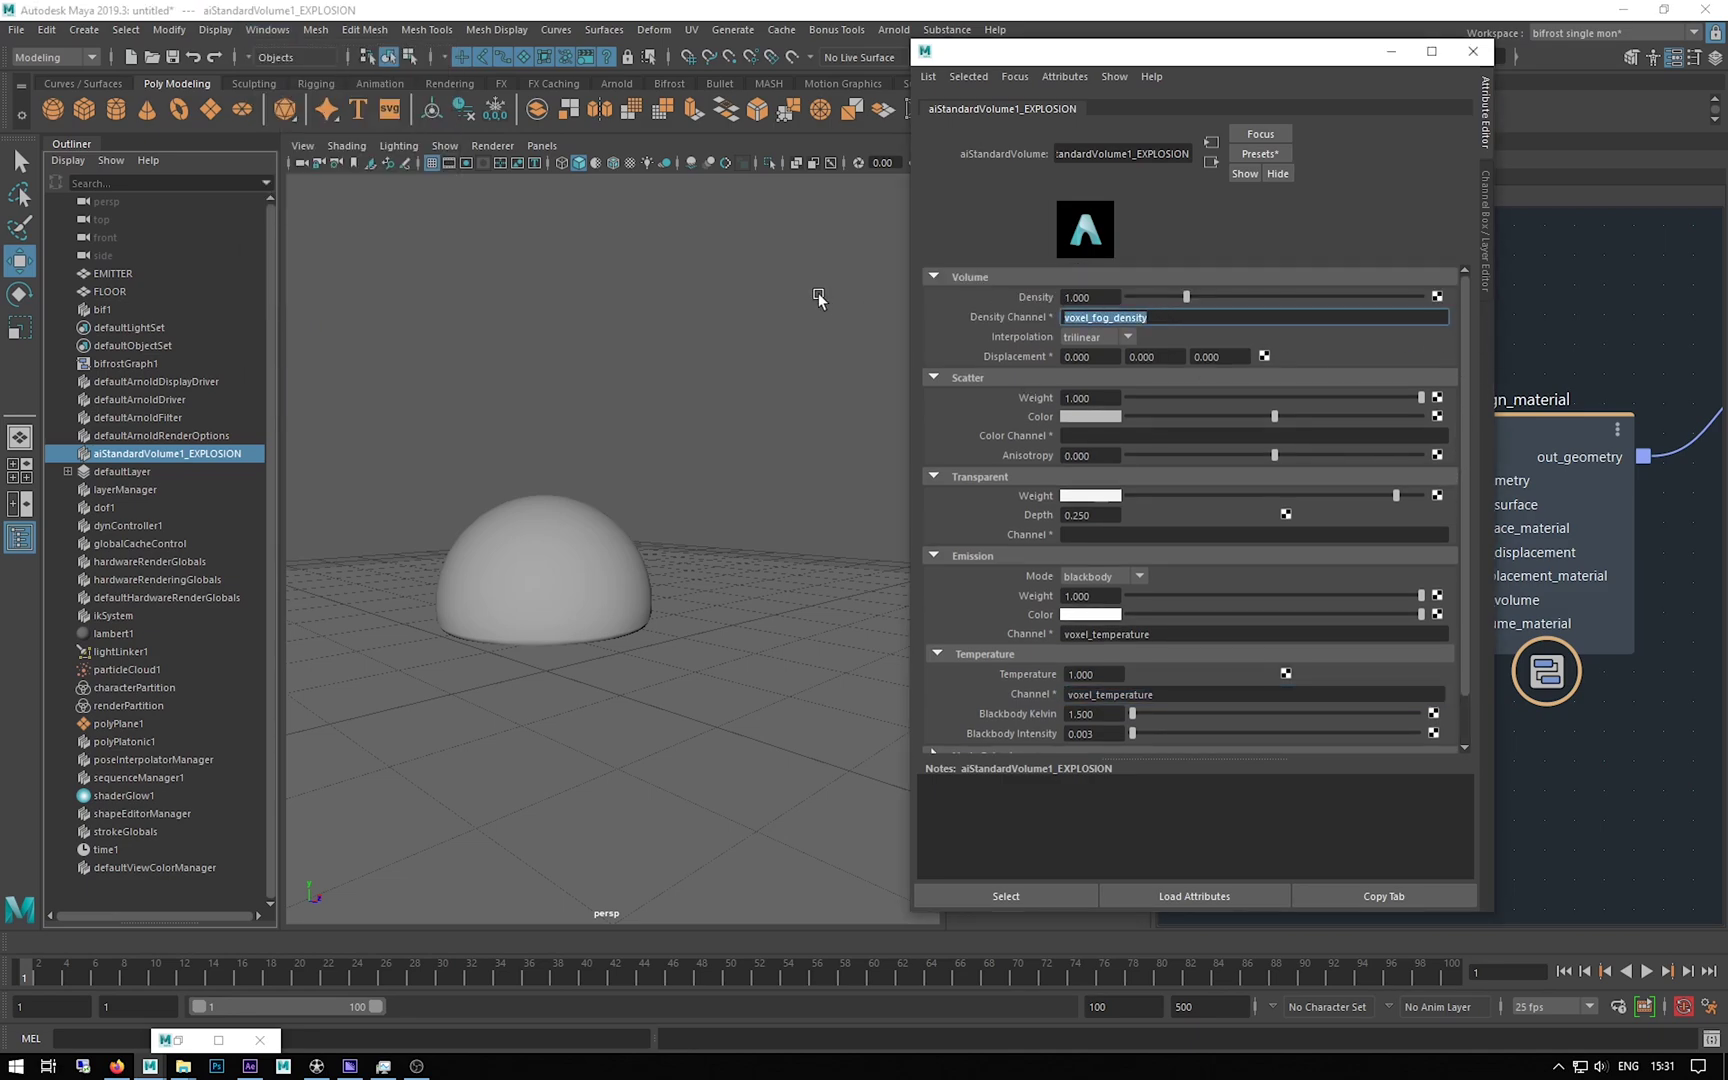
{"action": "left_click", "coordinate": [1404, 60]}
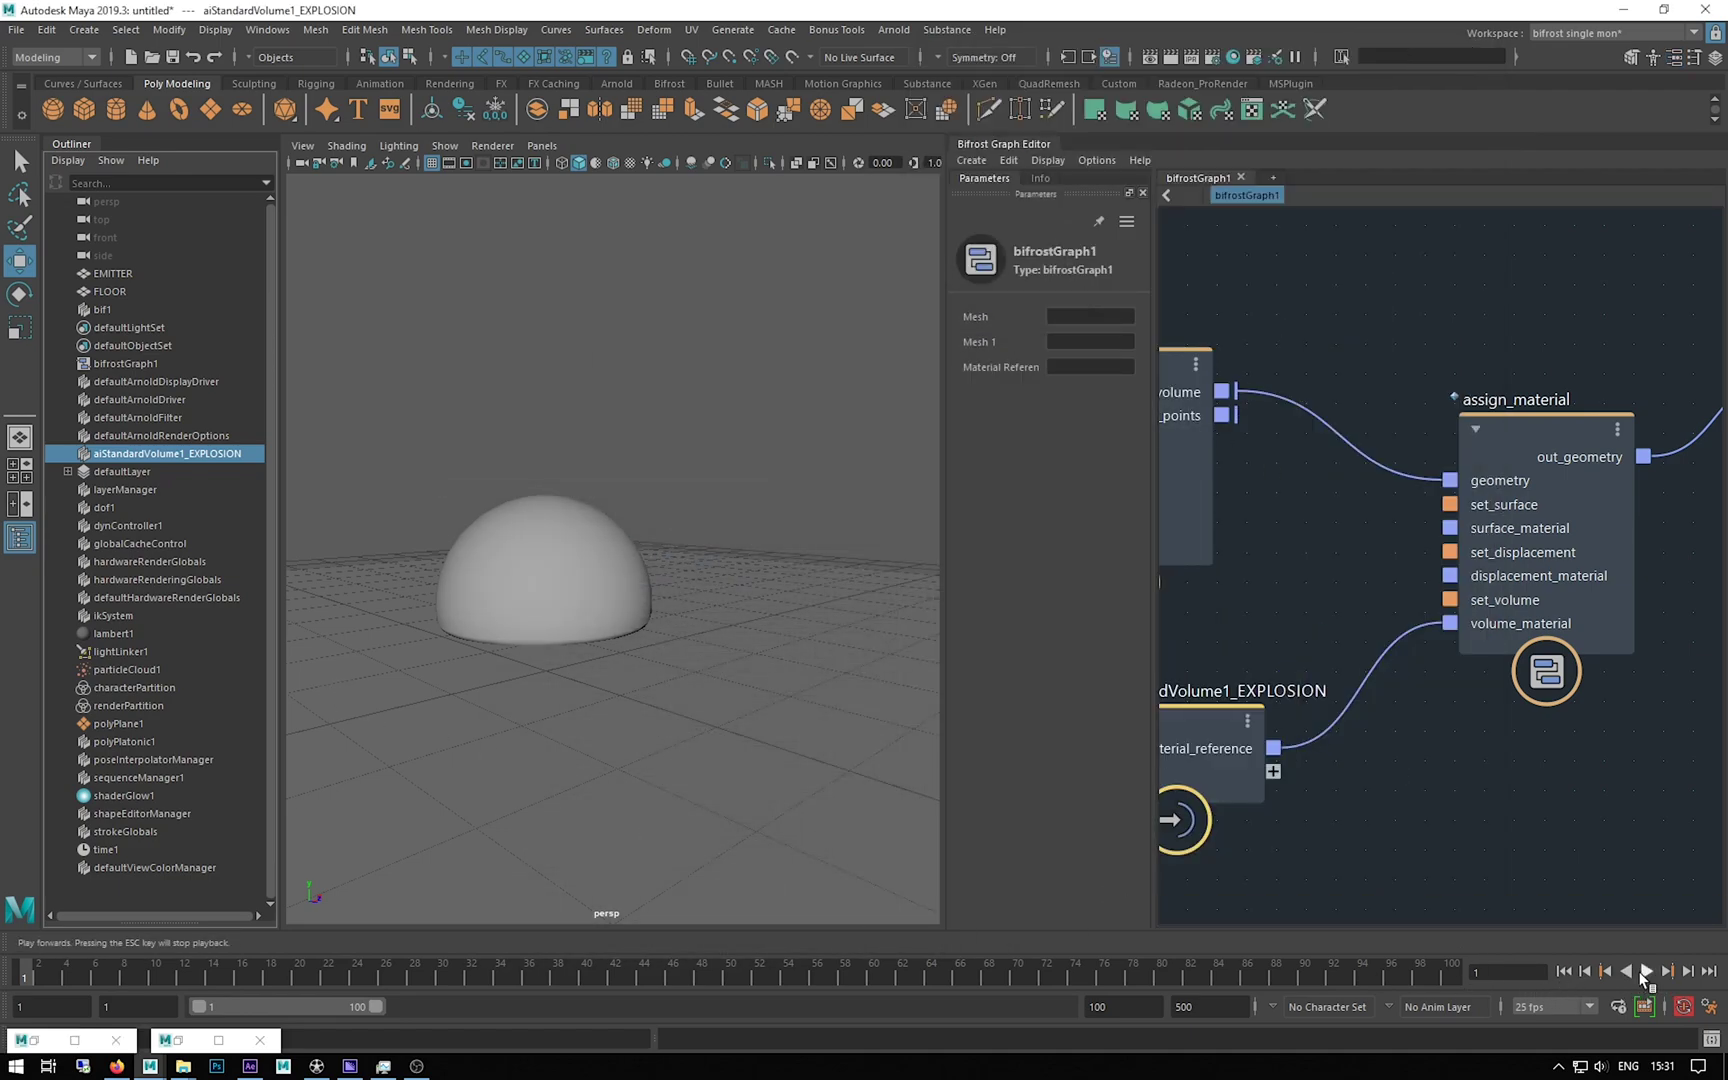
Step: Play the simulation once more, return to frame 1, and enlarge the Bifrost graph to view the material network
{"action": "left_click", "coordinate": [1646, 973]}
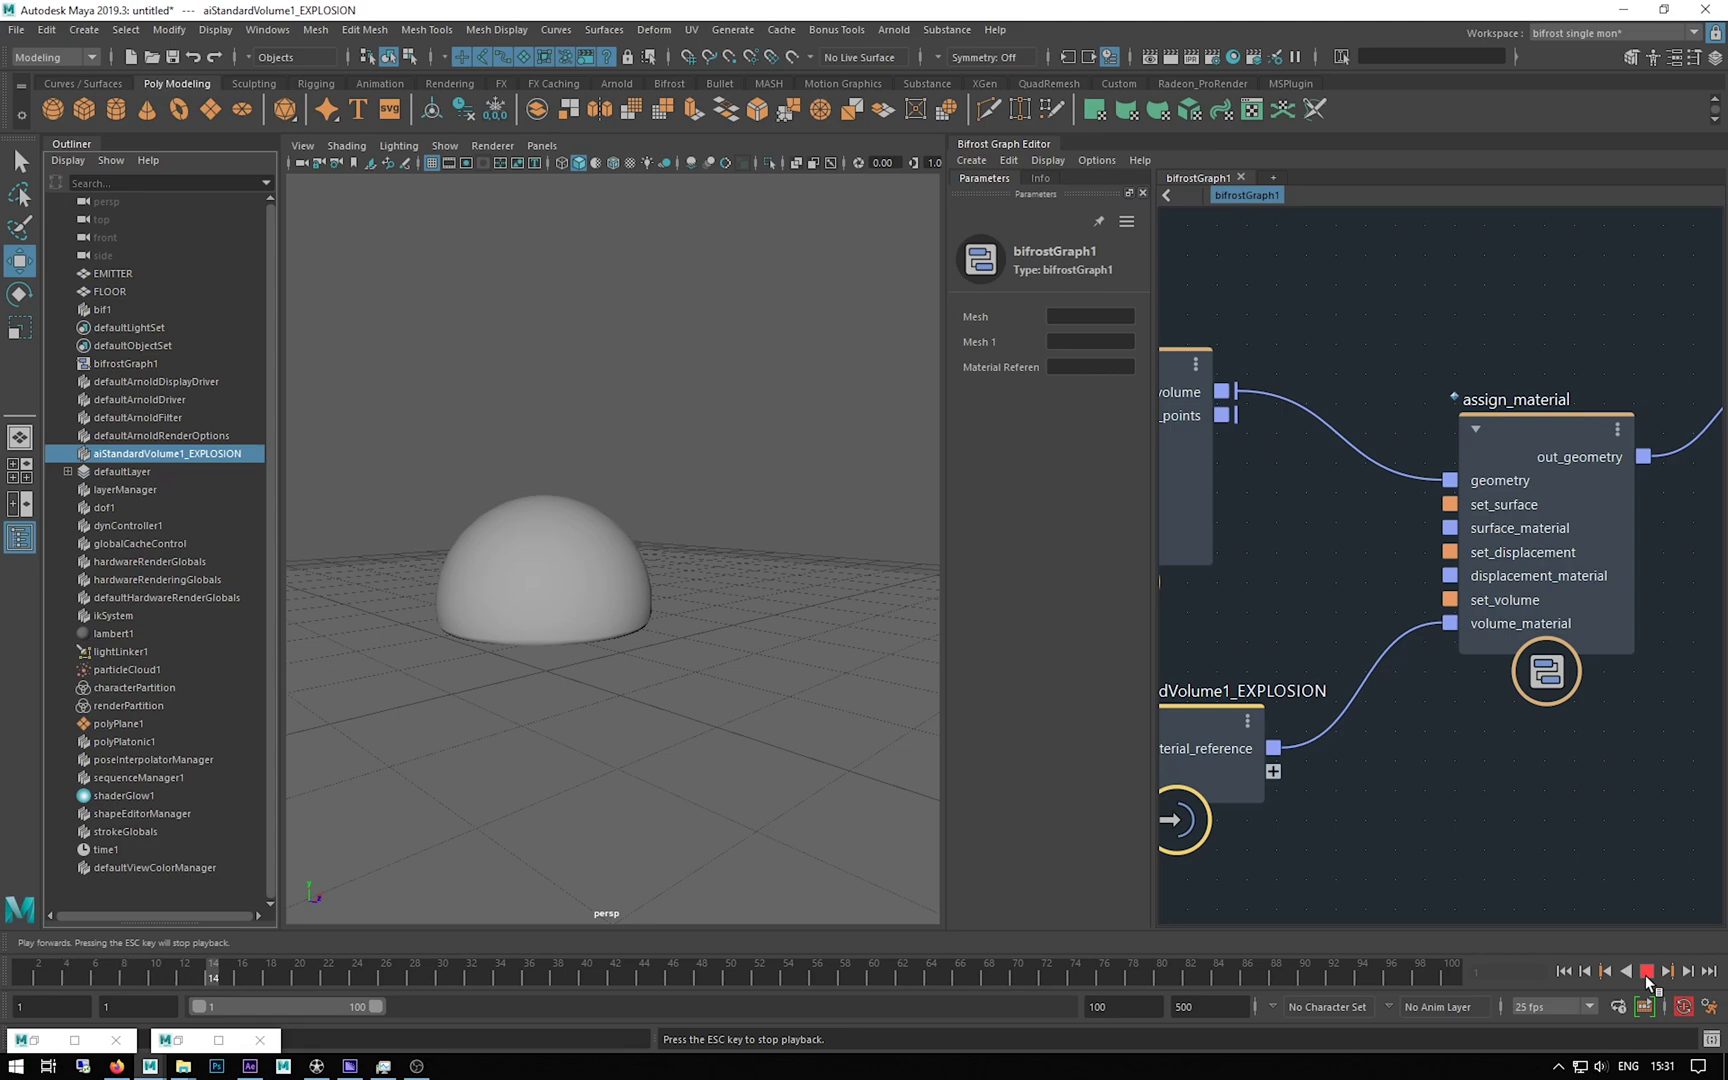
{"action": "left_click", "coordinate": [1563, 971]}
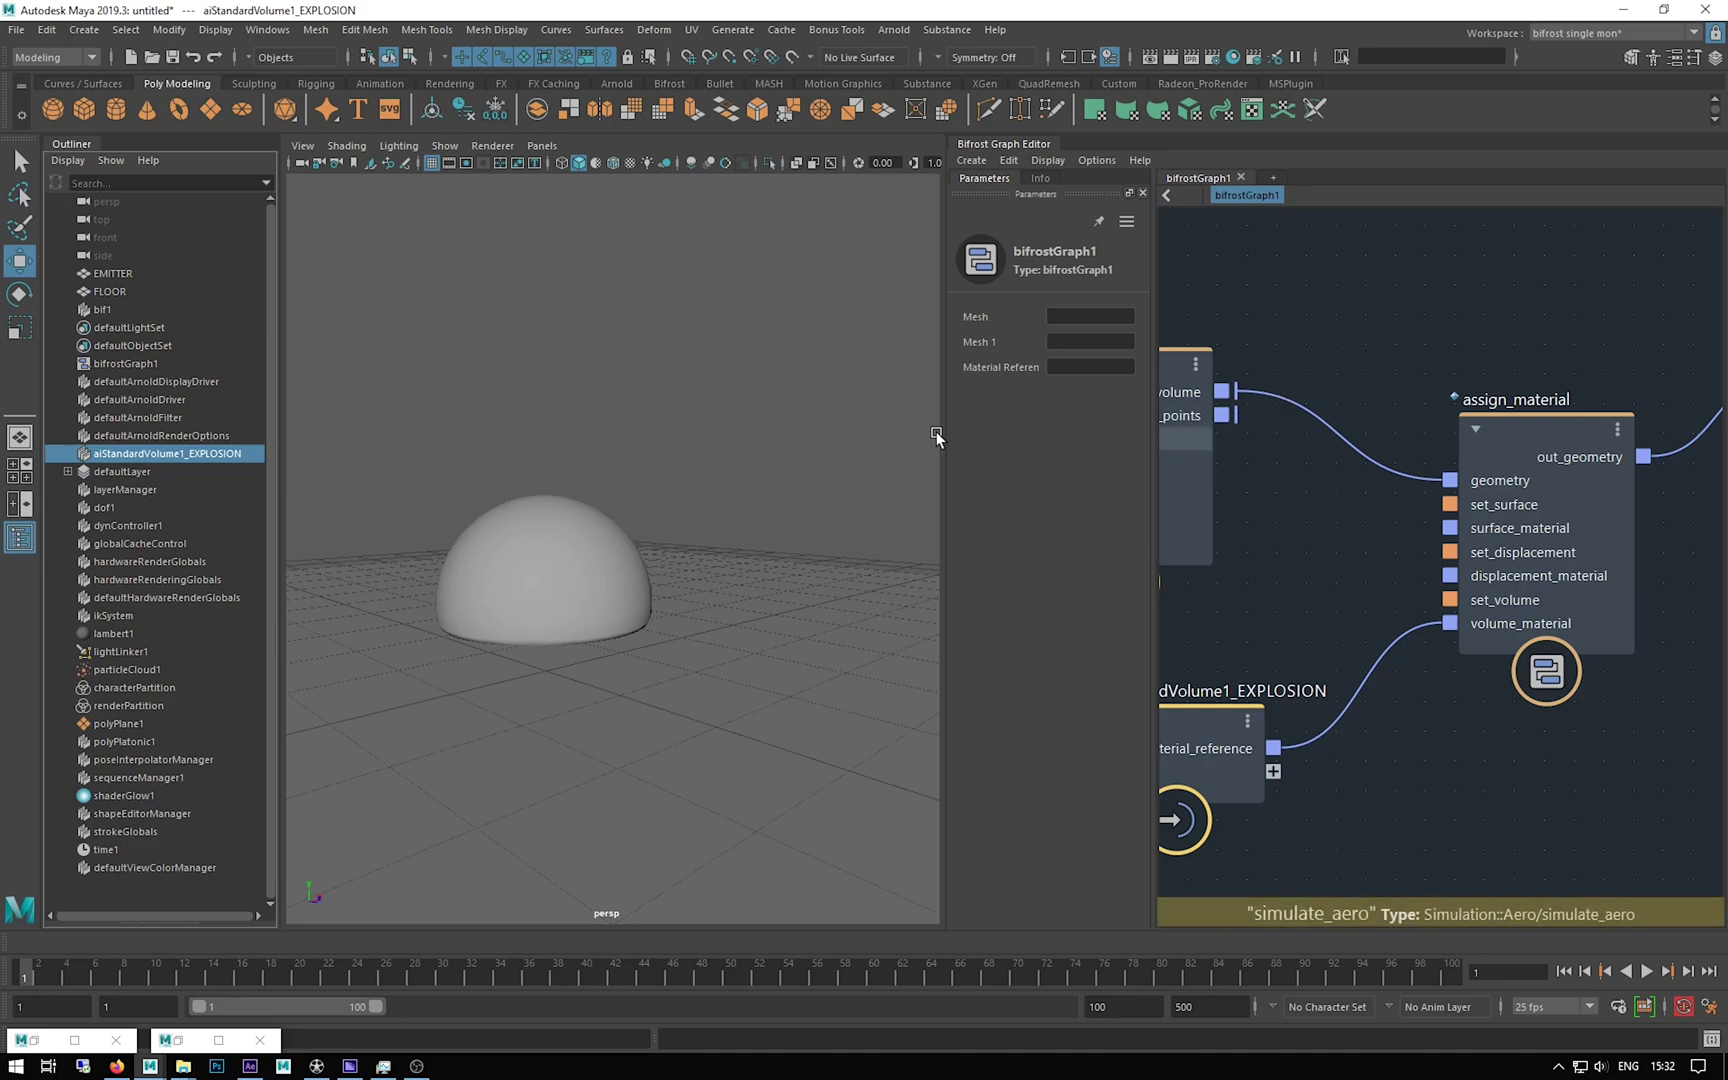
{"action": "left_click_drag", "start_coordinate": [943, 435], "coordinate": [517, 432]}
{"action": "key", "text": "a"}
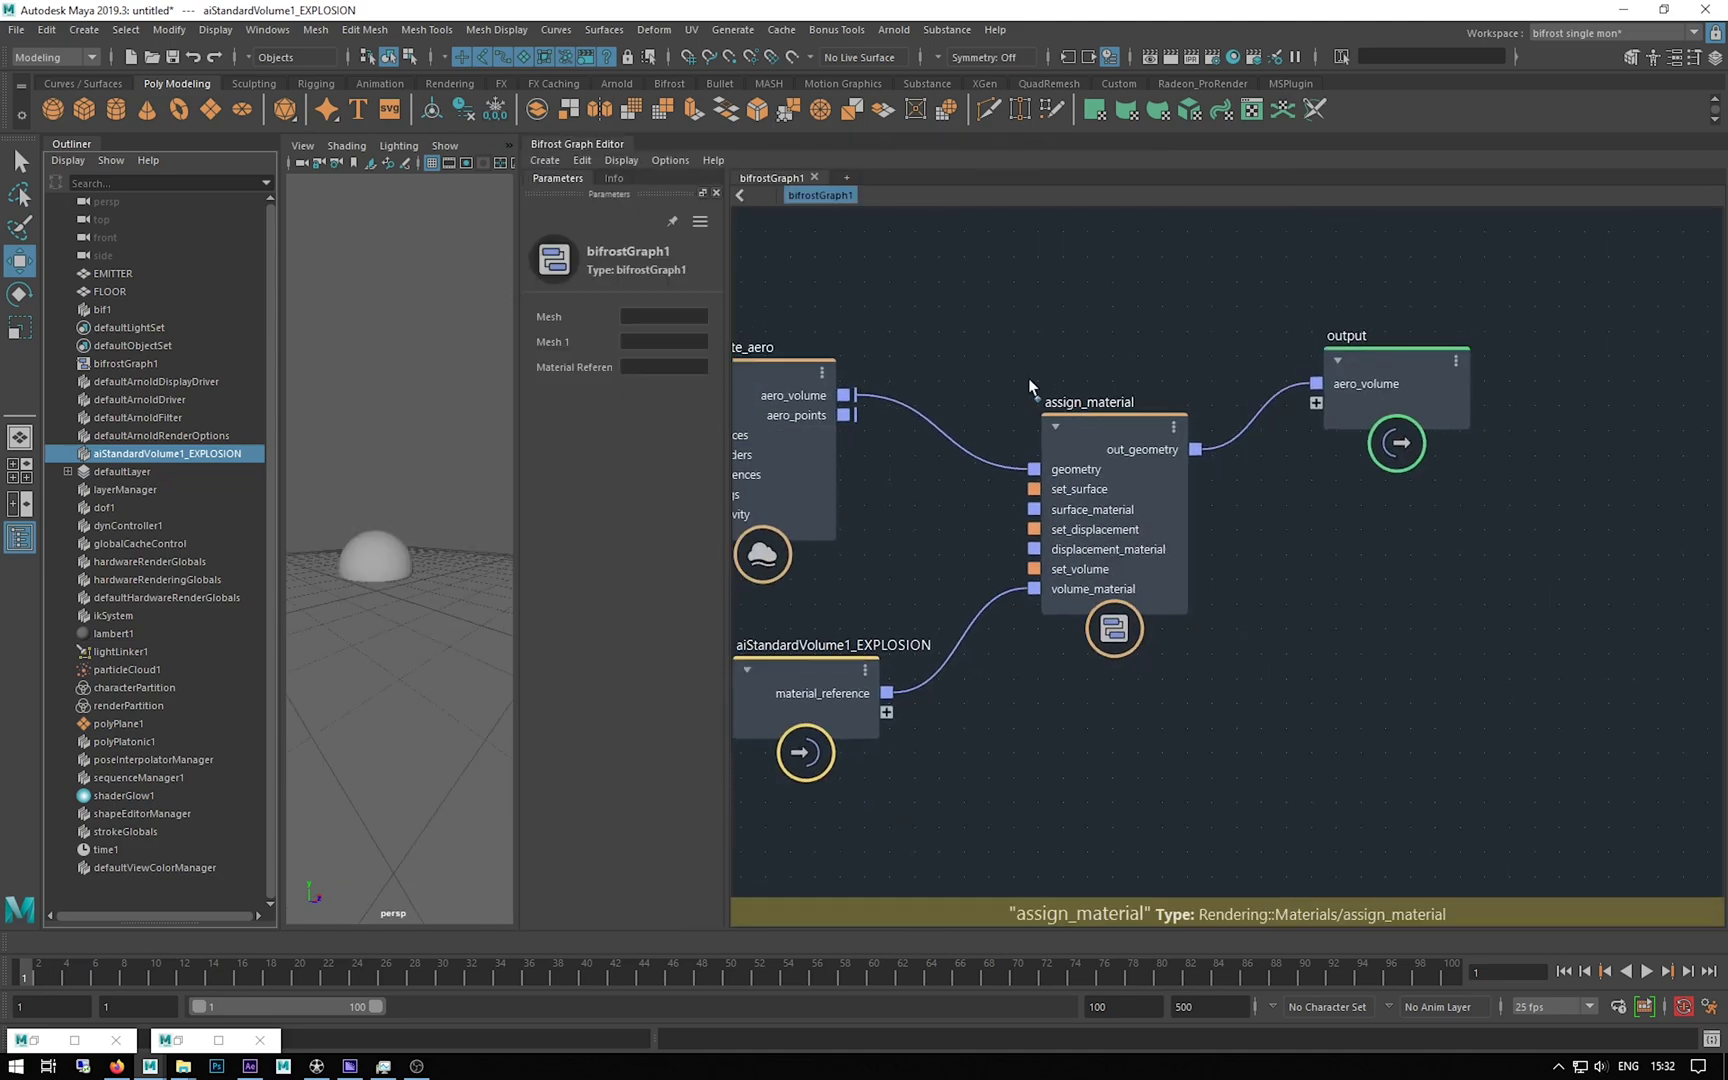
Step: Examine the ignition temperature in source_fuel, the air temperature in source_air, and the ambient temperature in aero_solver_settings
{"action": "middle_click_drag", "start_coordinate": [1046, 321], "coordinate": [1467, 349]}
{"action": "middle_click_drag", "start_coordinate": [864, 397], "coordinate": [1158, 494]}
{"action": "left_click", "coordinate": [1063, 337]}
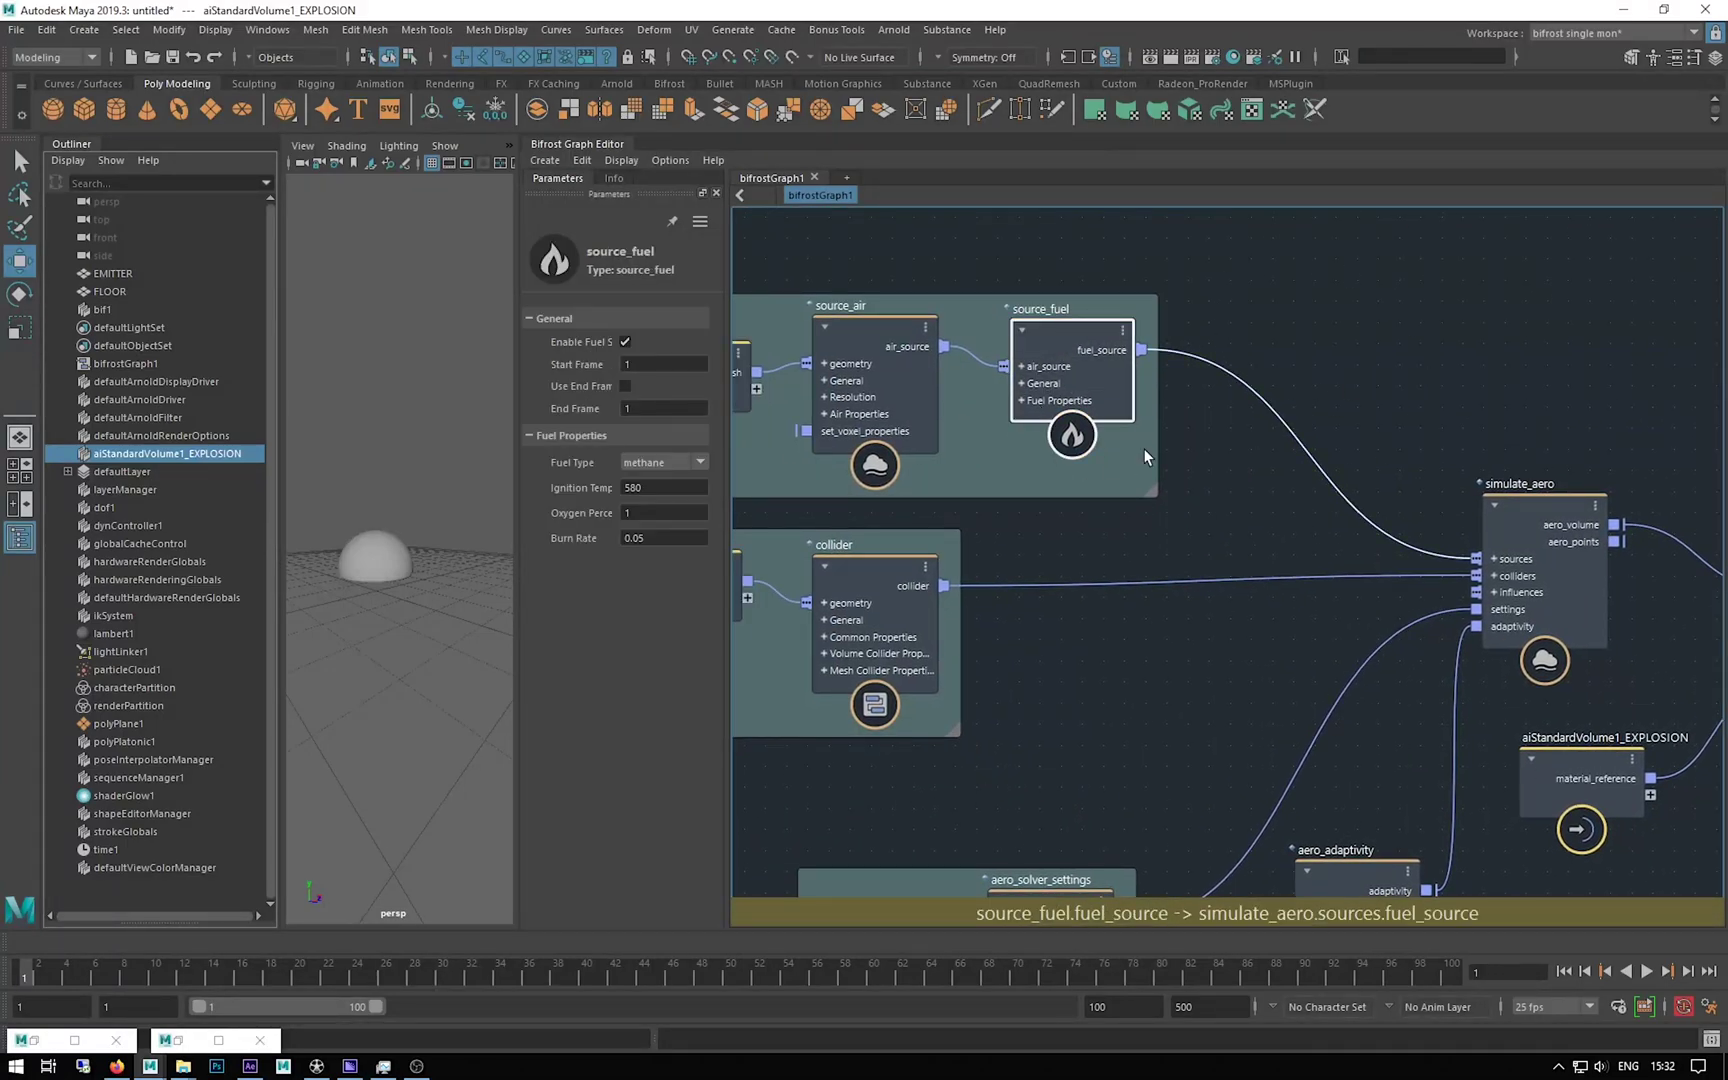
{"action": "left_click", "coordinate": [664, 489]}
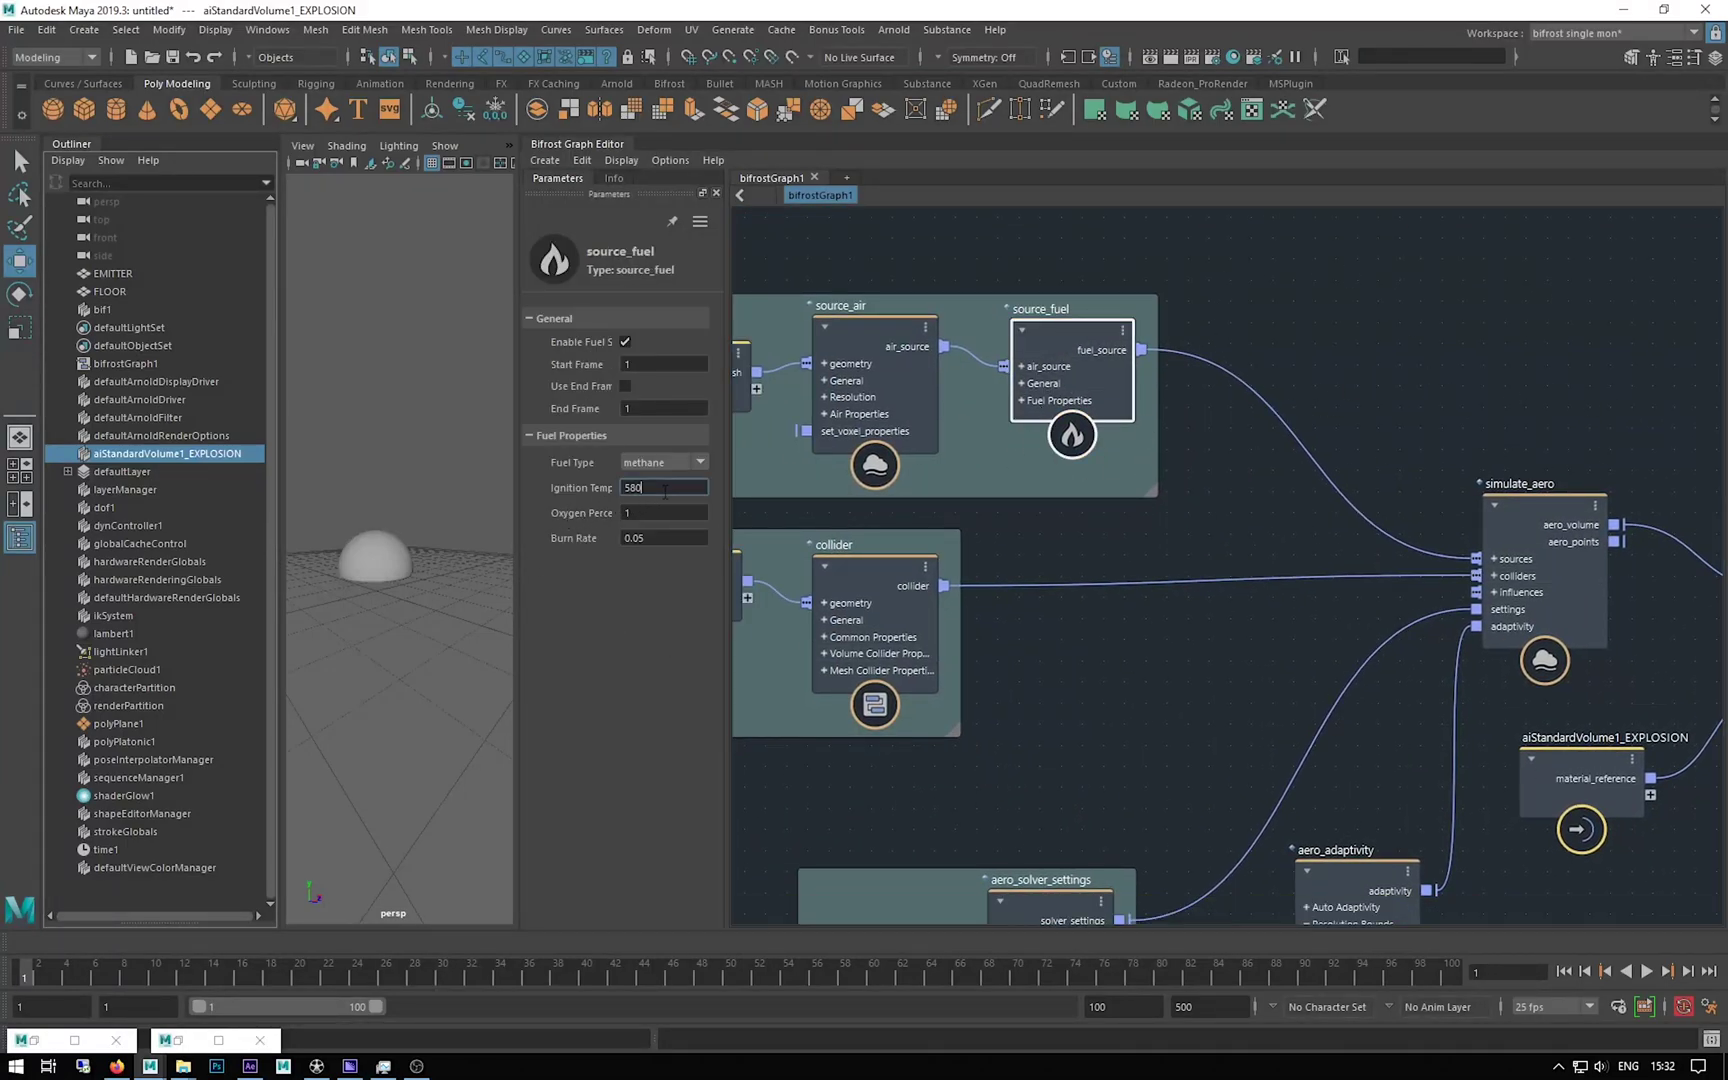
{"action": "left_click", "coordinate": [848, 346]}
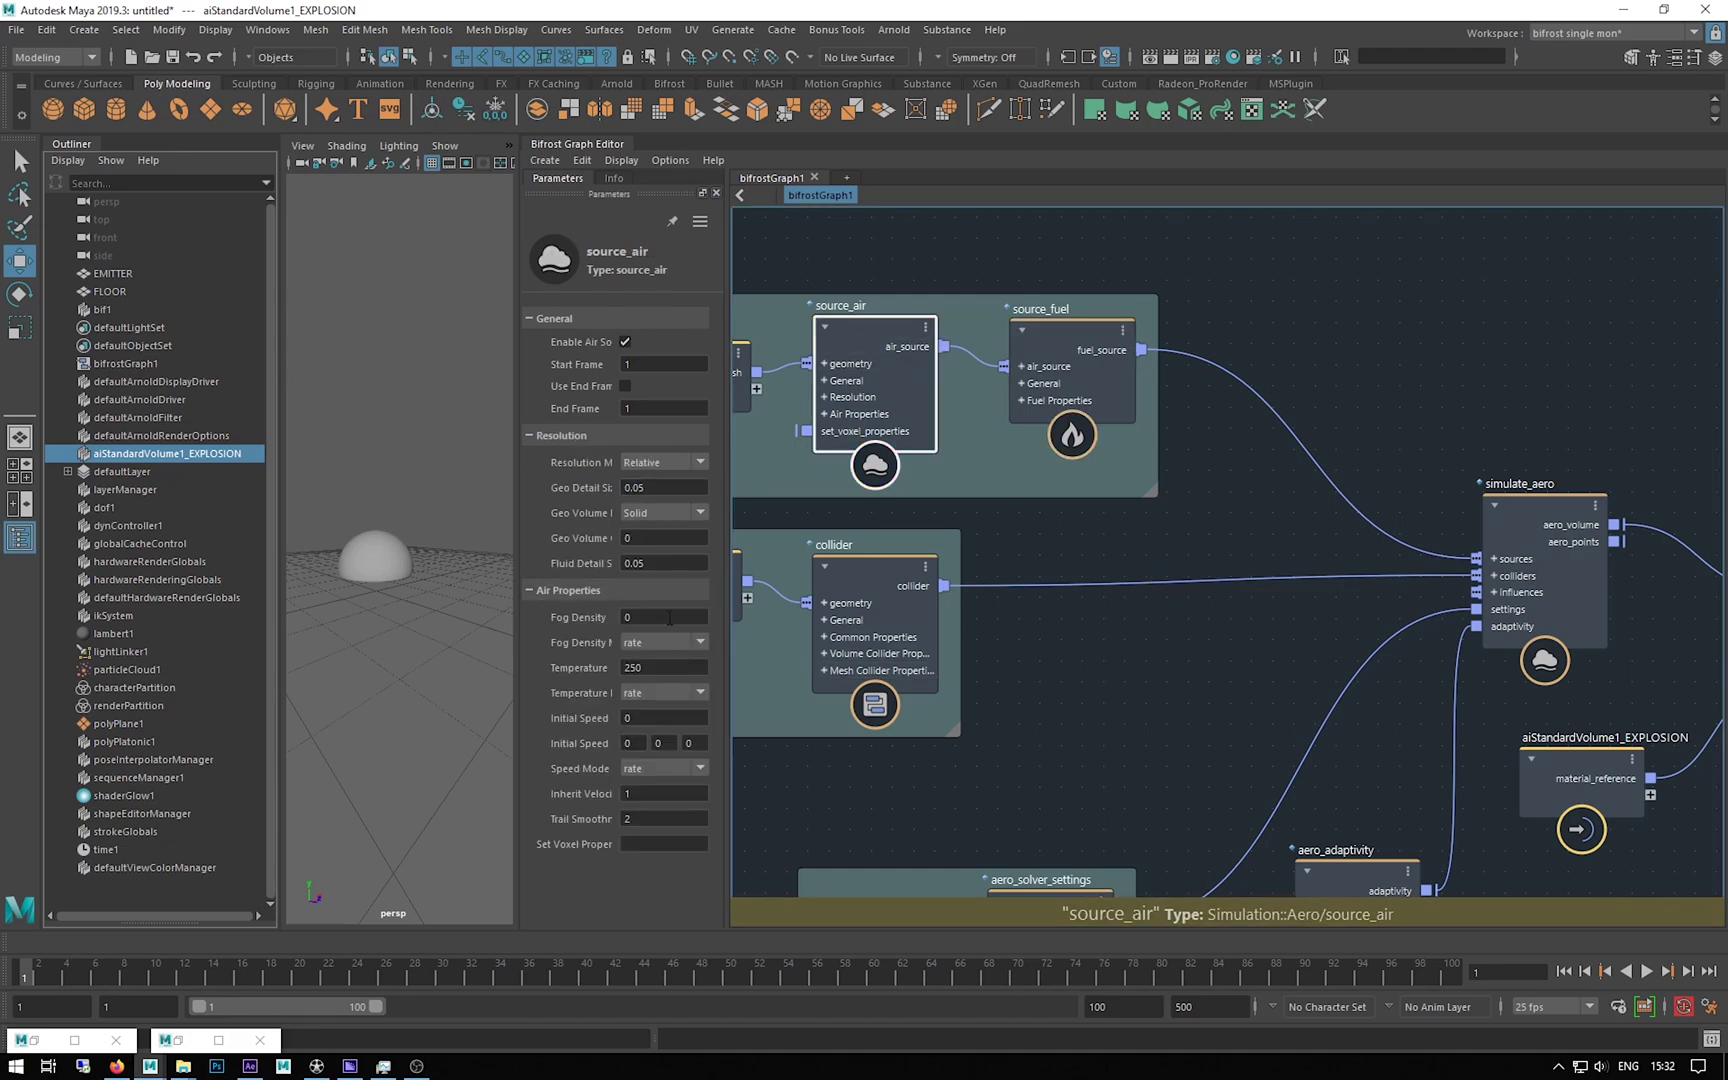
{"action": "left_click", "coordinate": [1022, 330]}
{"action": "left_click", "coordinate": [630, 488]}
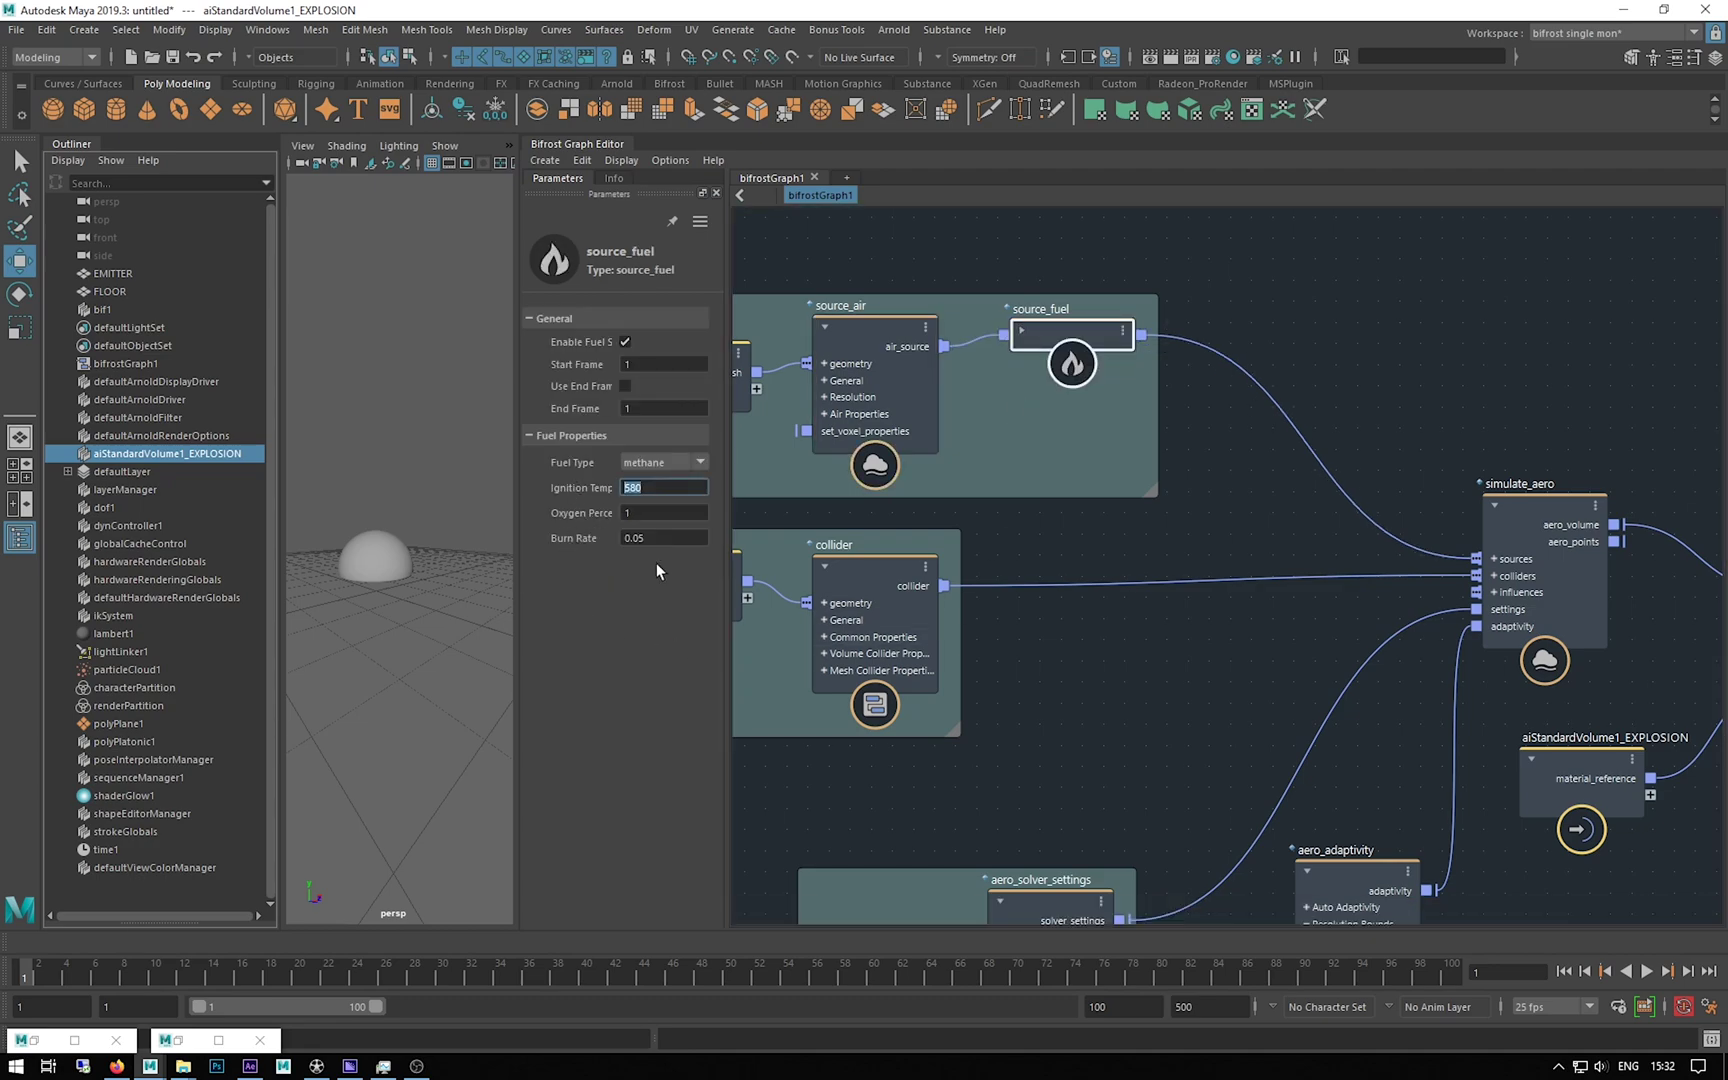
{"action": "middle_click_drag", "start_coordinate": [1162, 691], "coordinate": [1208, 330]}
{"action": "left_click", "coordinate": [1100, 595]}
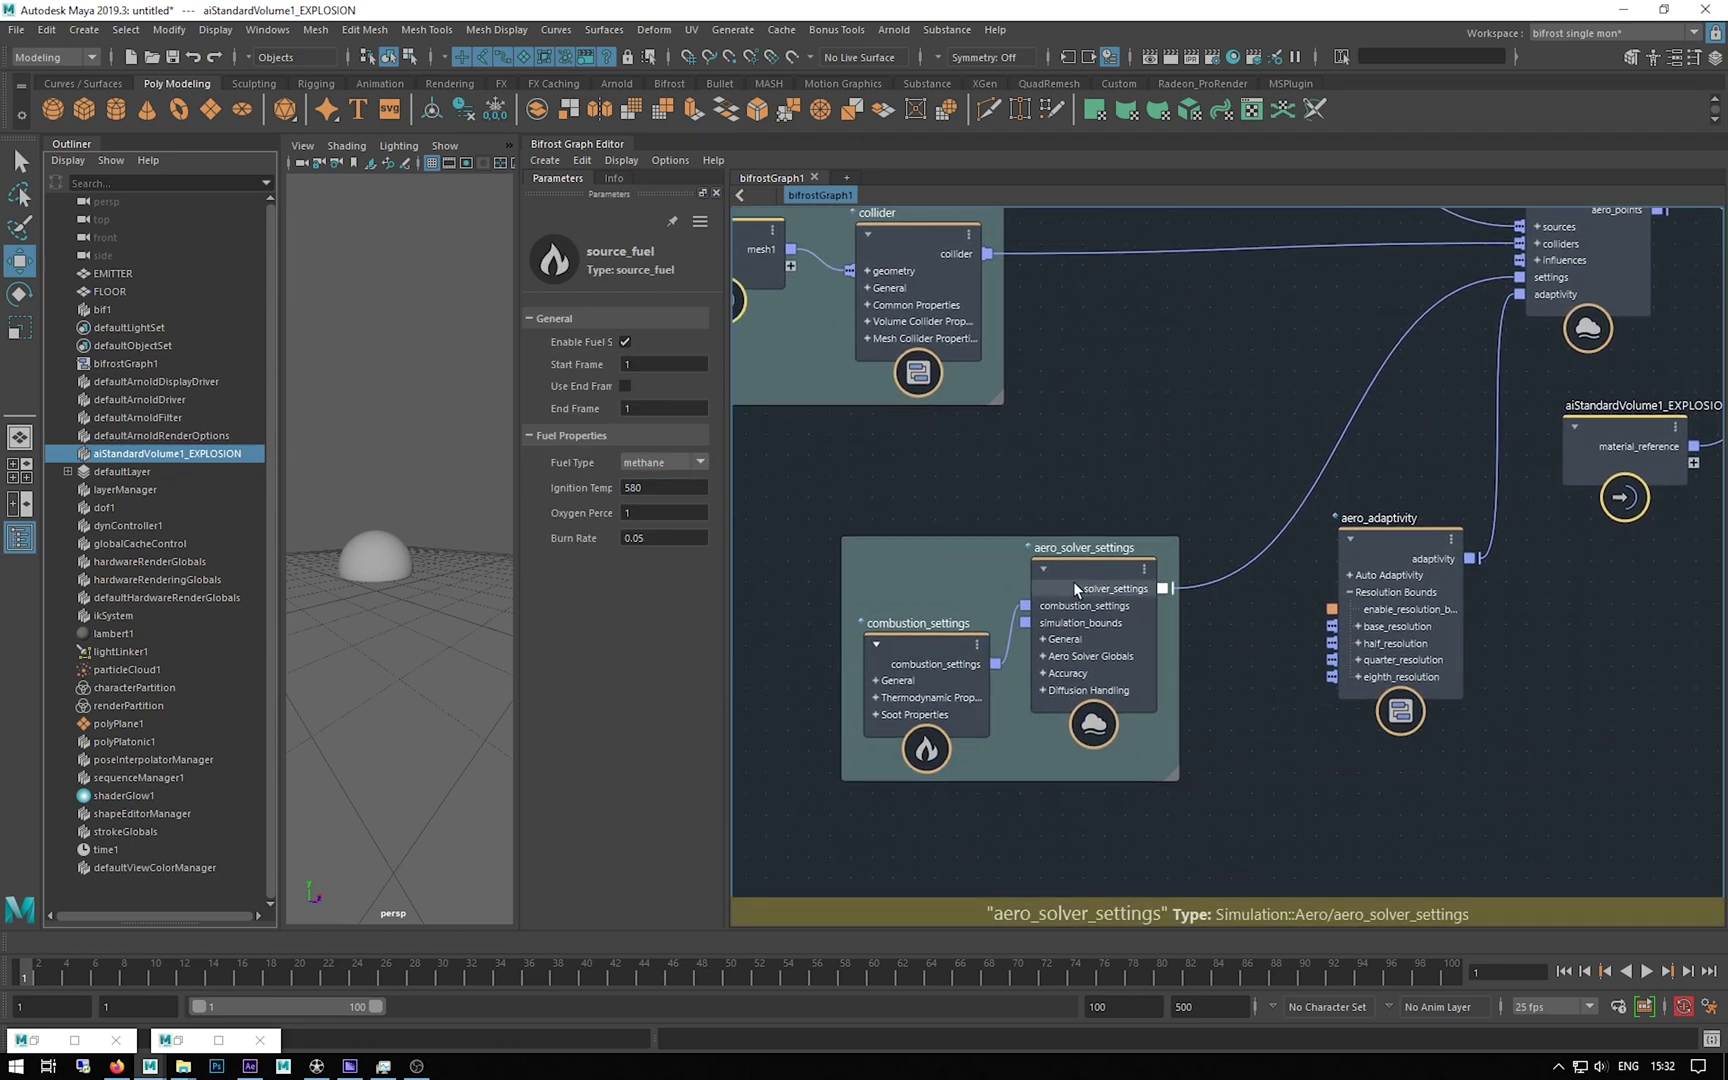
{"action": "left_click", "coordinate": [628, 506]}
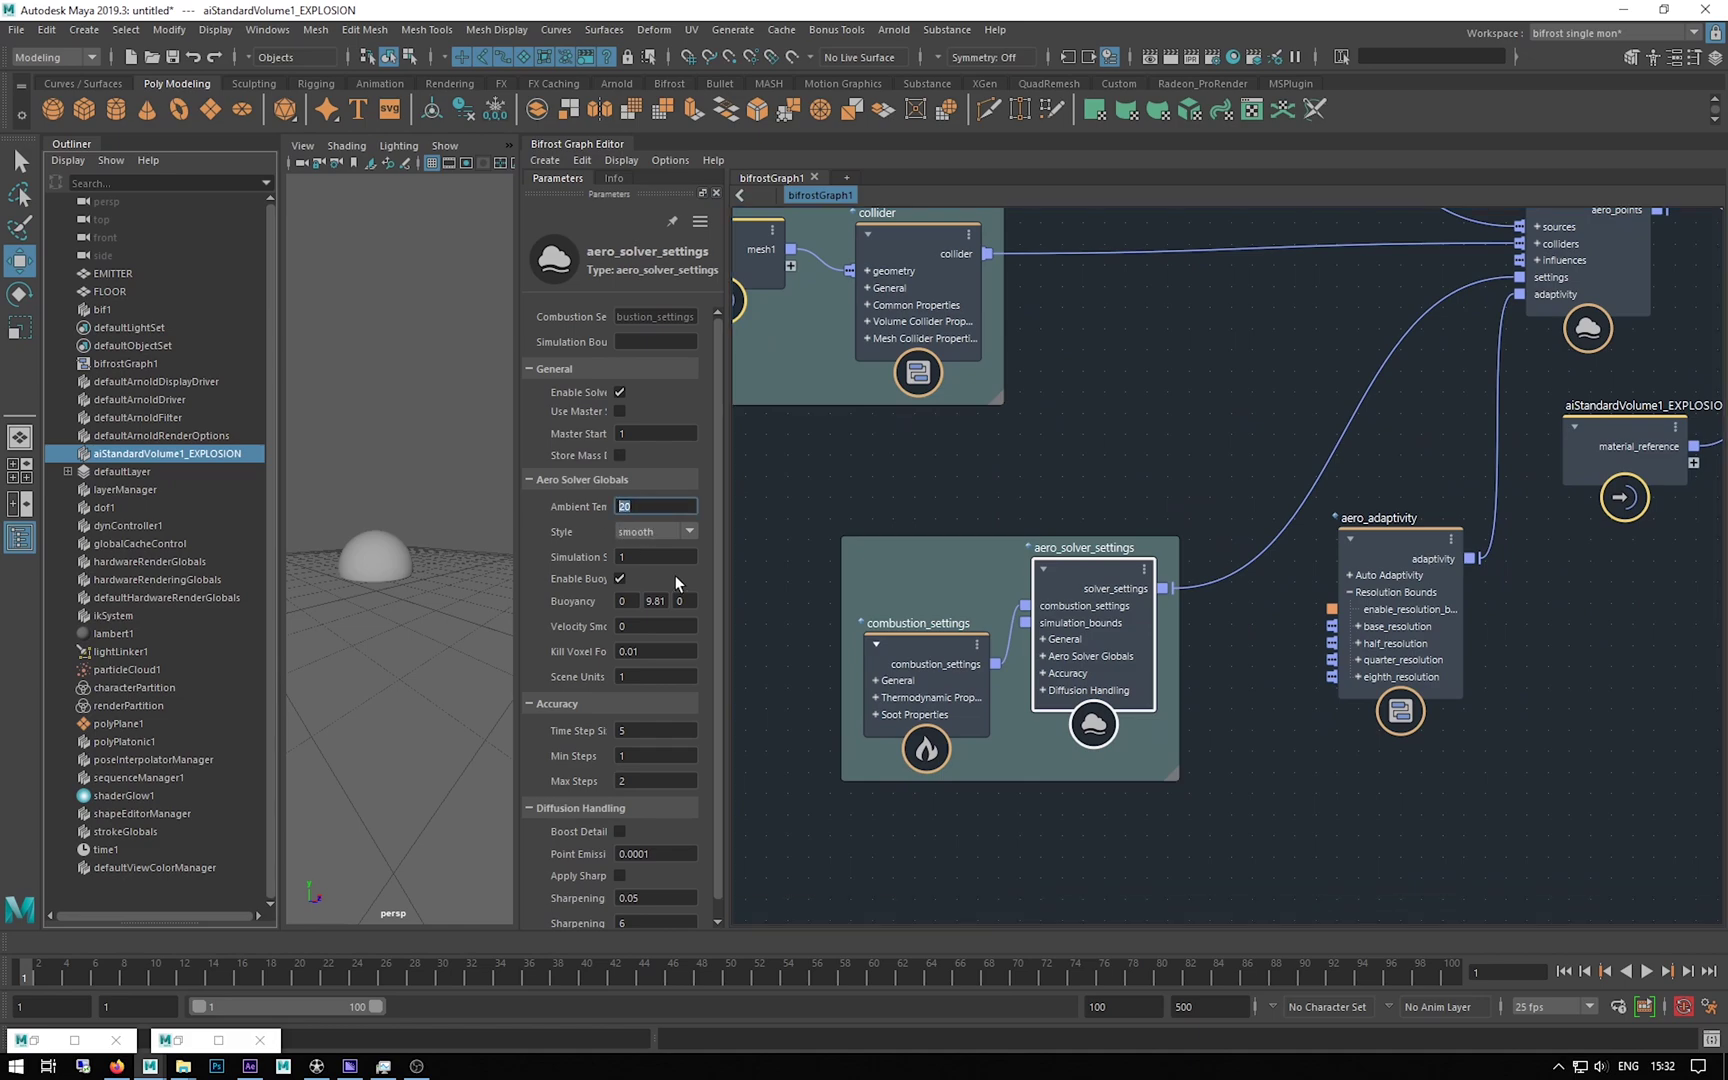
Step: Expand the collapsed source_fuel node and compare its ignition temperature with the source_air temperature
{"action": "middle_click_drag", "start_coordinate": [1119, 303], "coordinate": [1262, 540]}
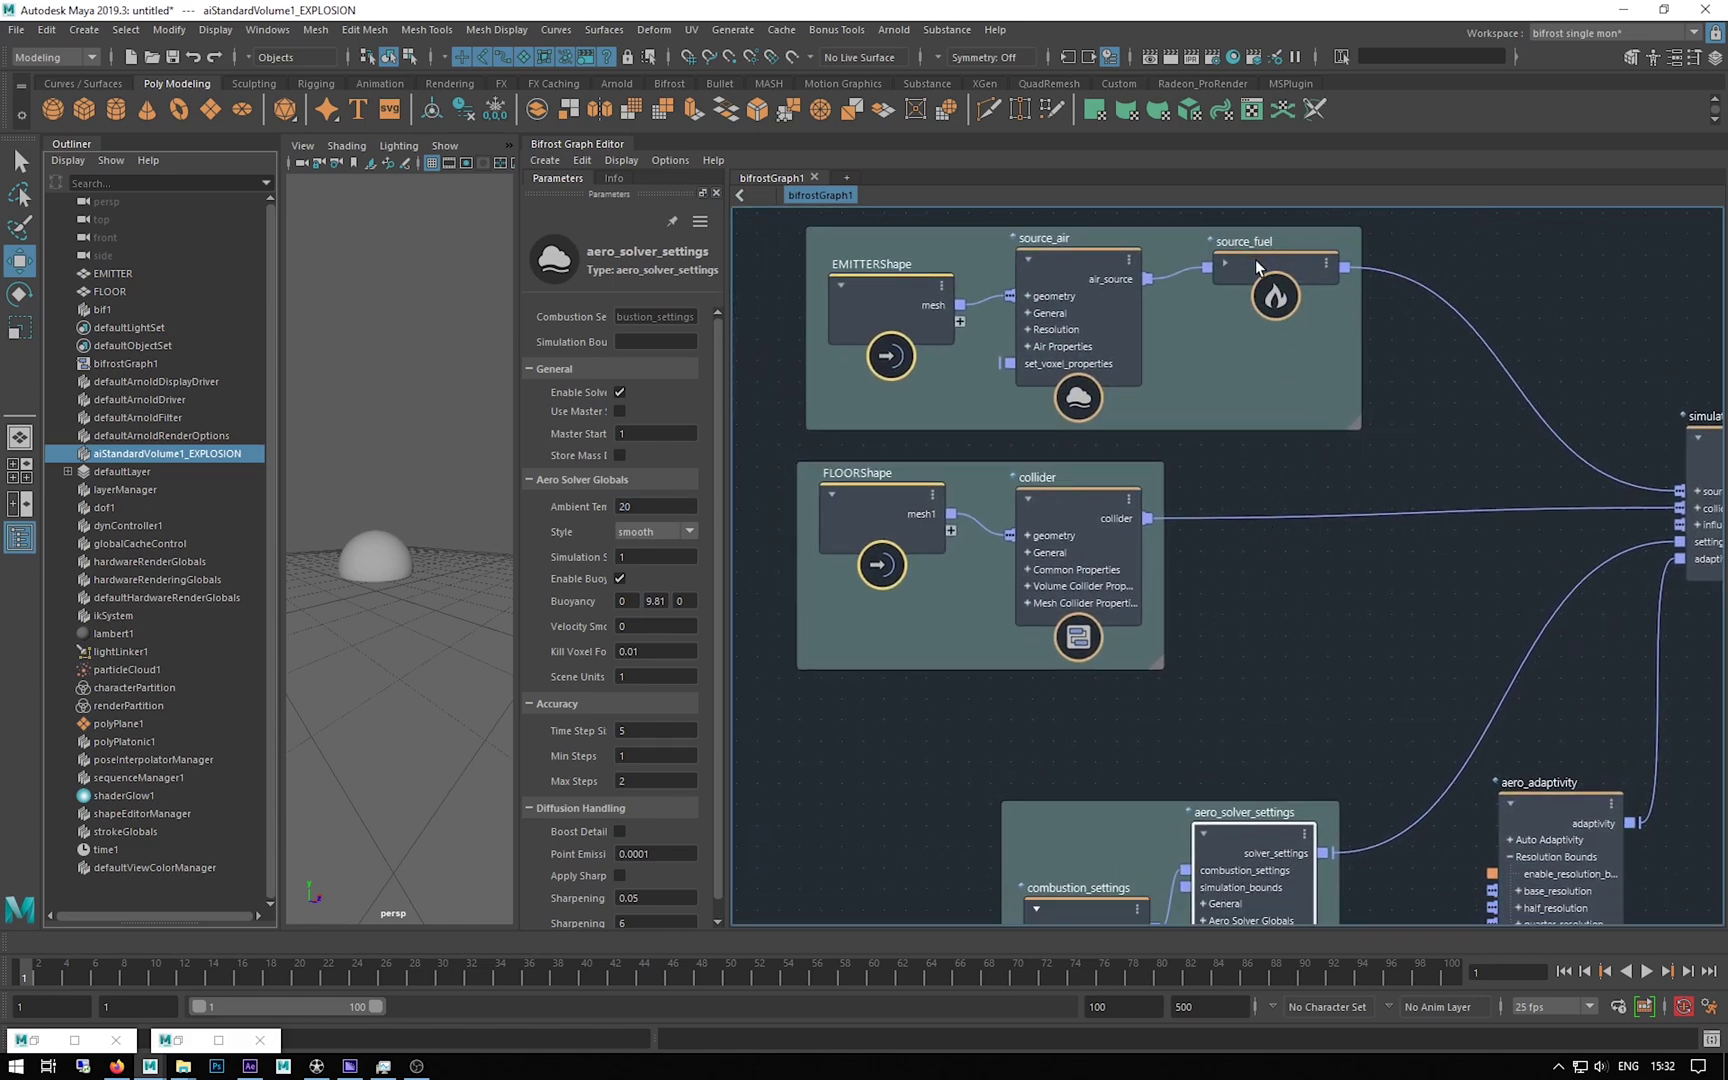
{"action": "left_click", "coordinate": [1221, 268]}
{"action": "left_click_drag", "start_coordinate": [1230, 275], "coordinate": [1234, 272]}
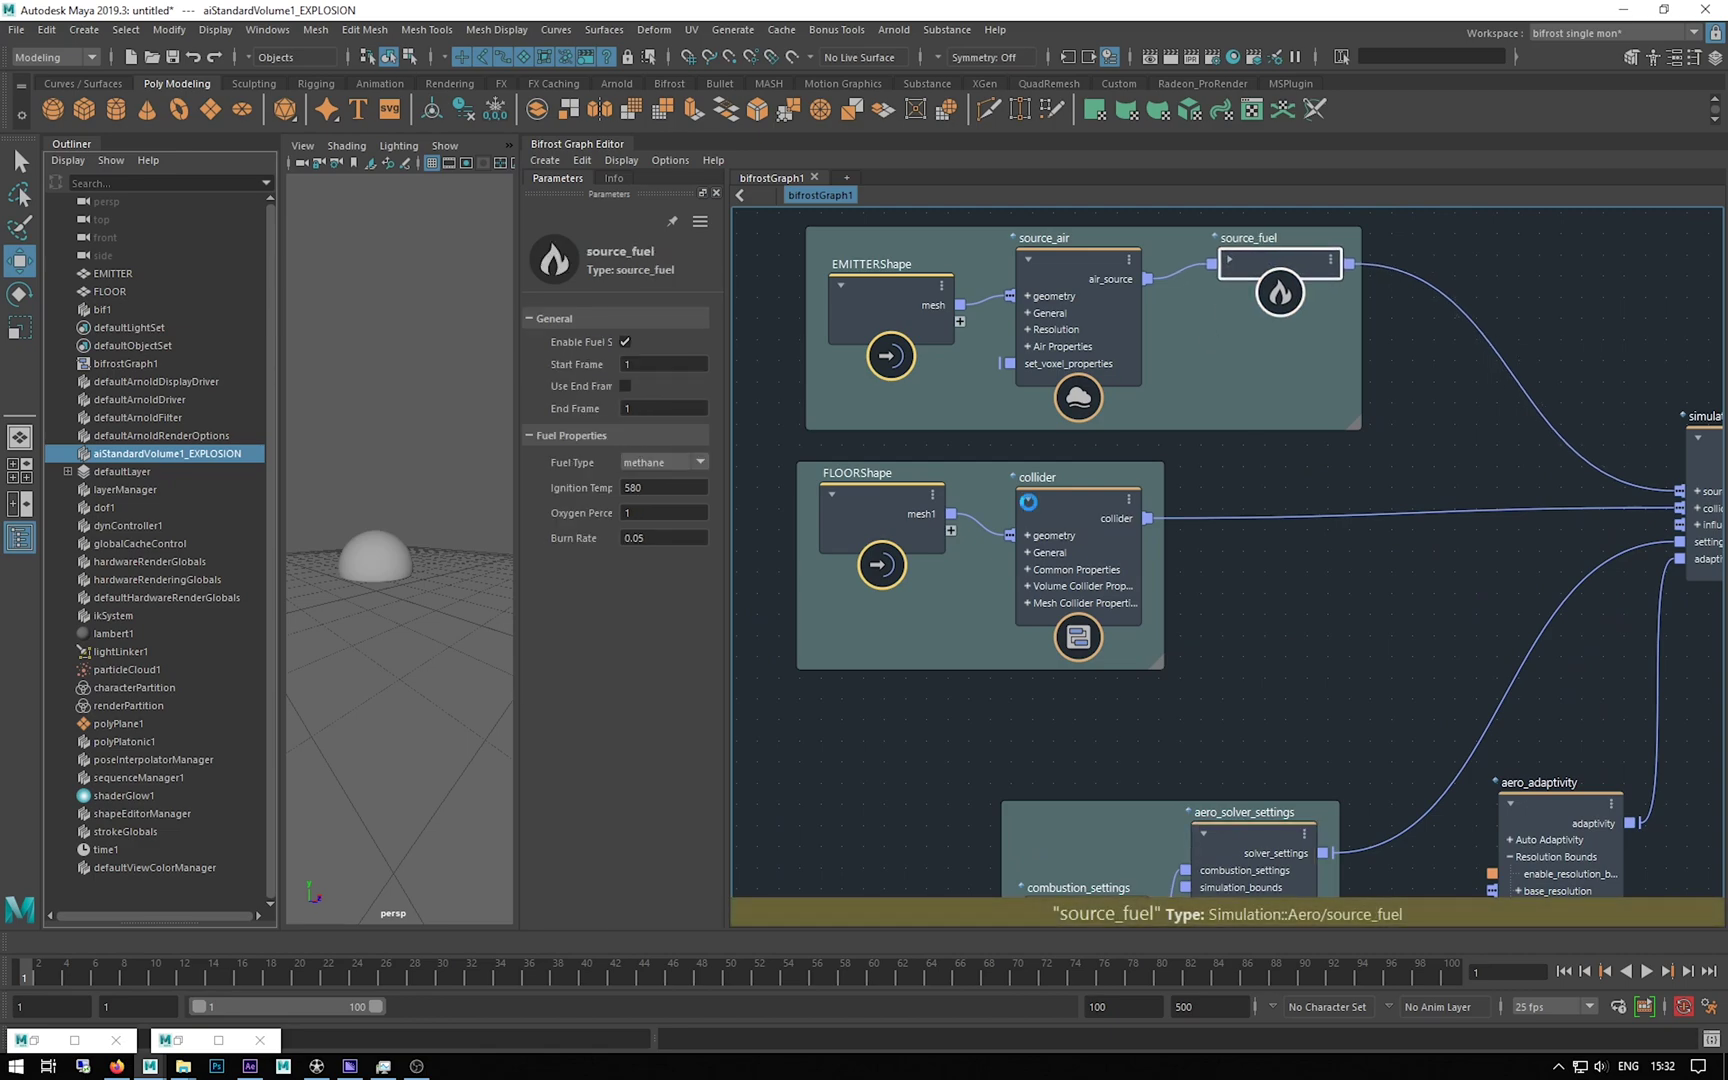
{"action": "left_click", "coordinate": [1232, 260]}
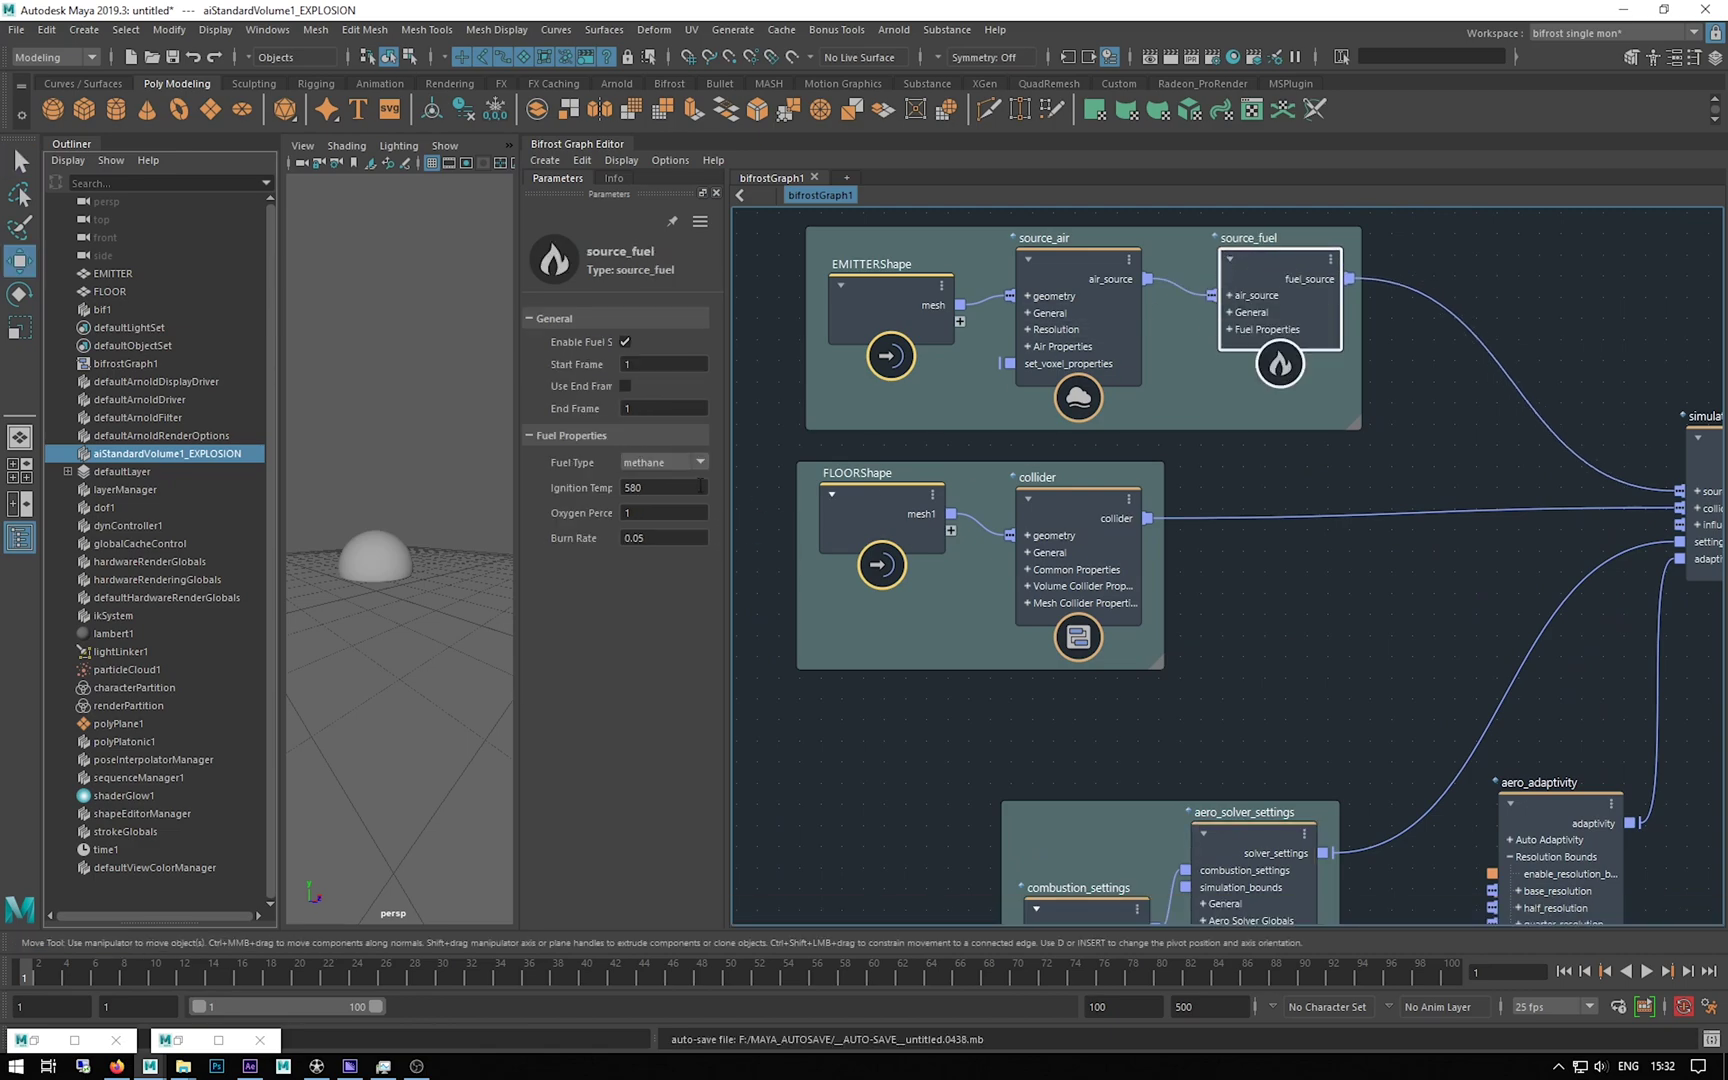
{"action": "left_click", "coordinate": [1049, 265]}
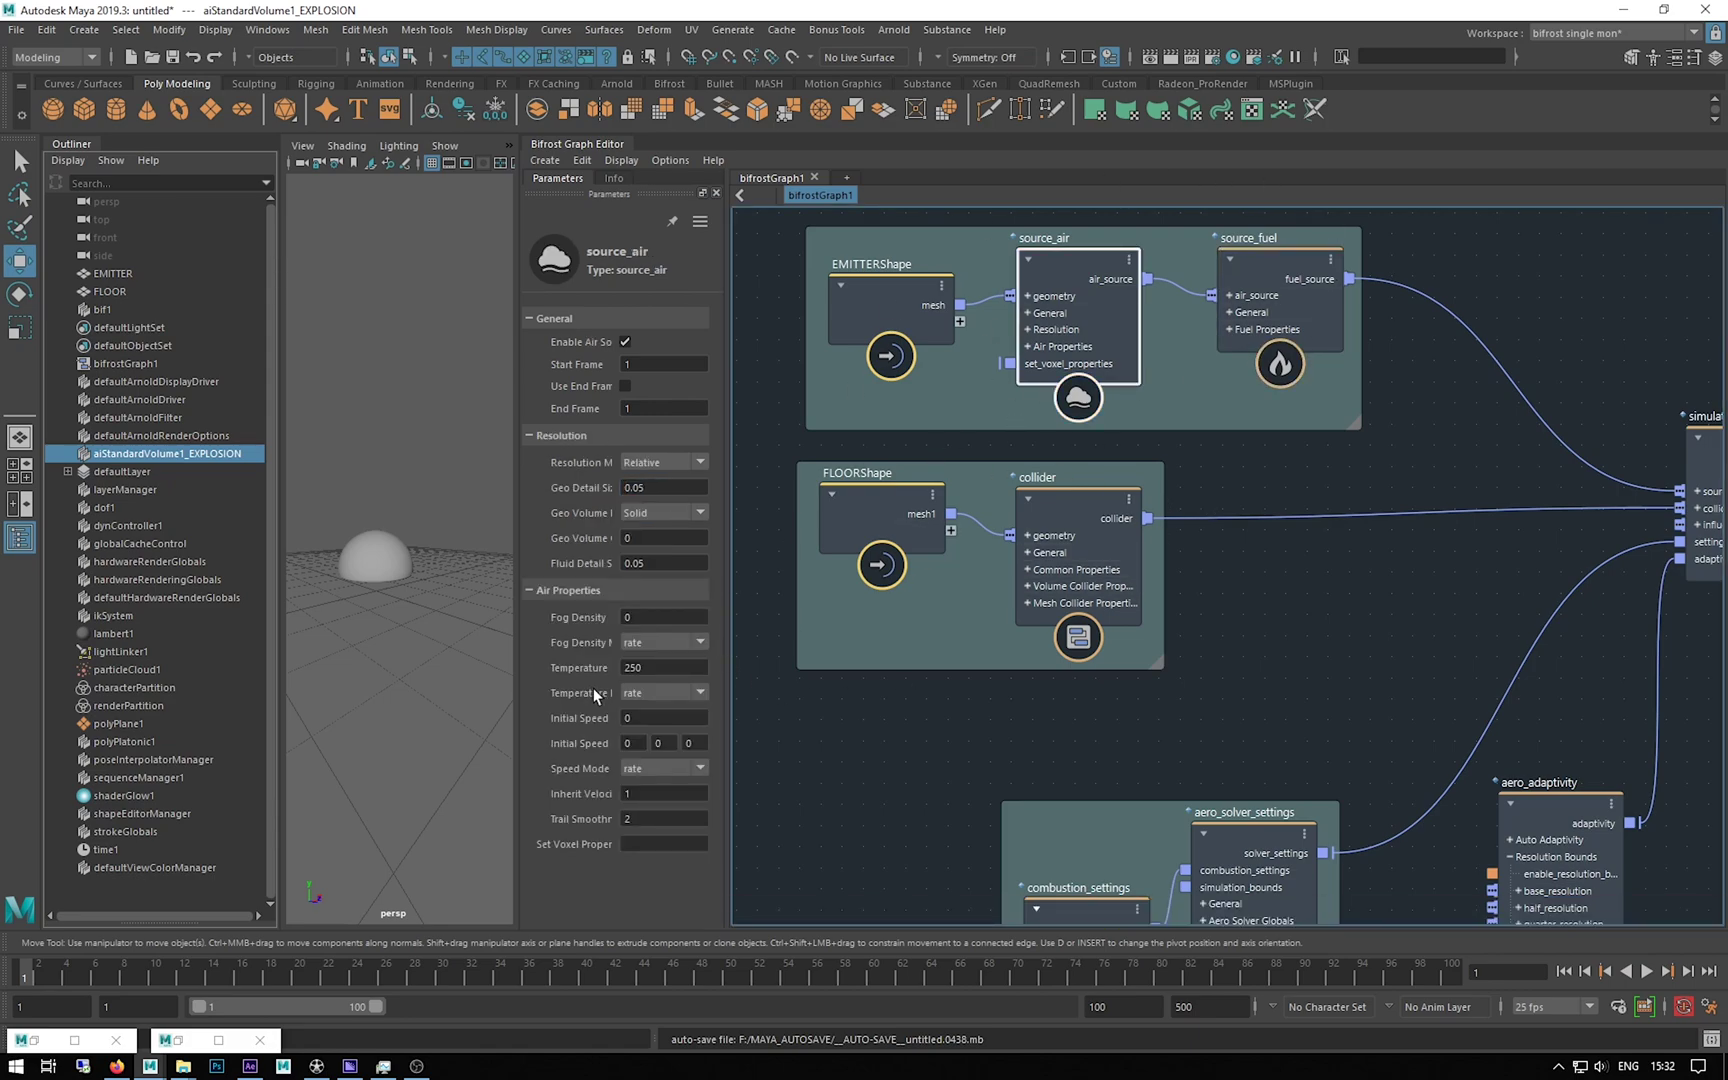
{"action": "left_click", "coordinate": [660, 667]}
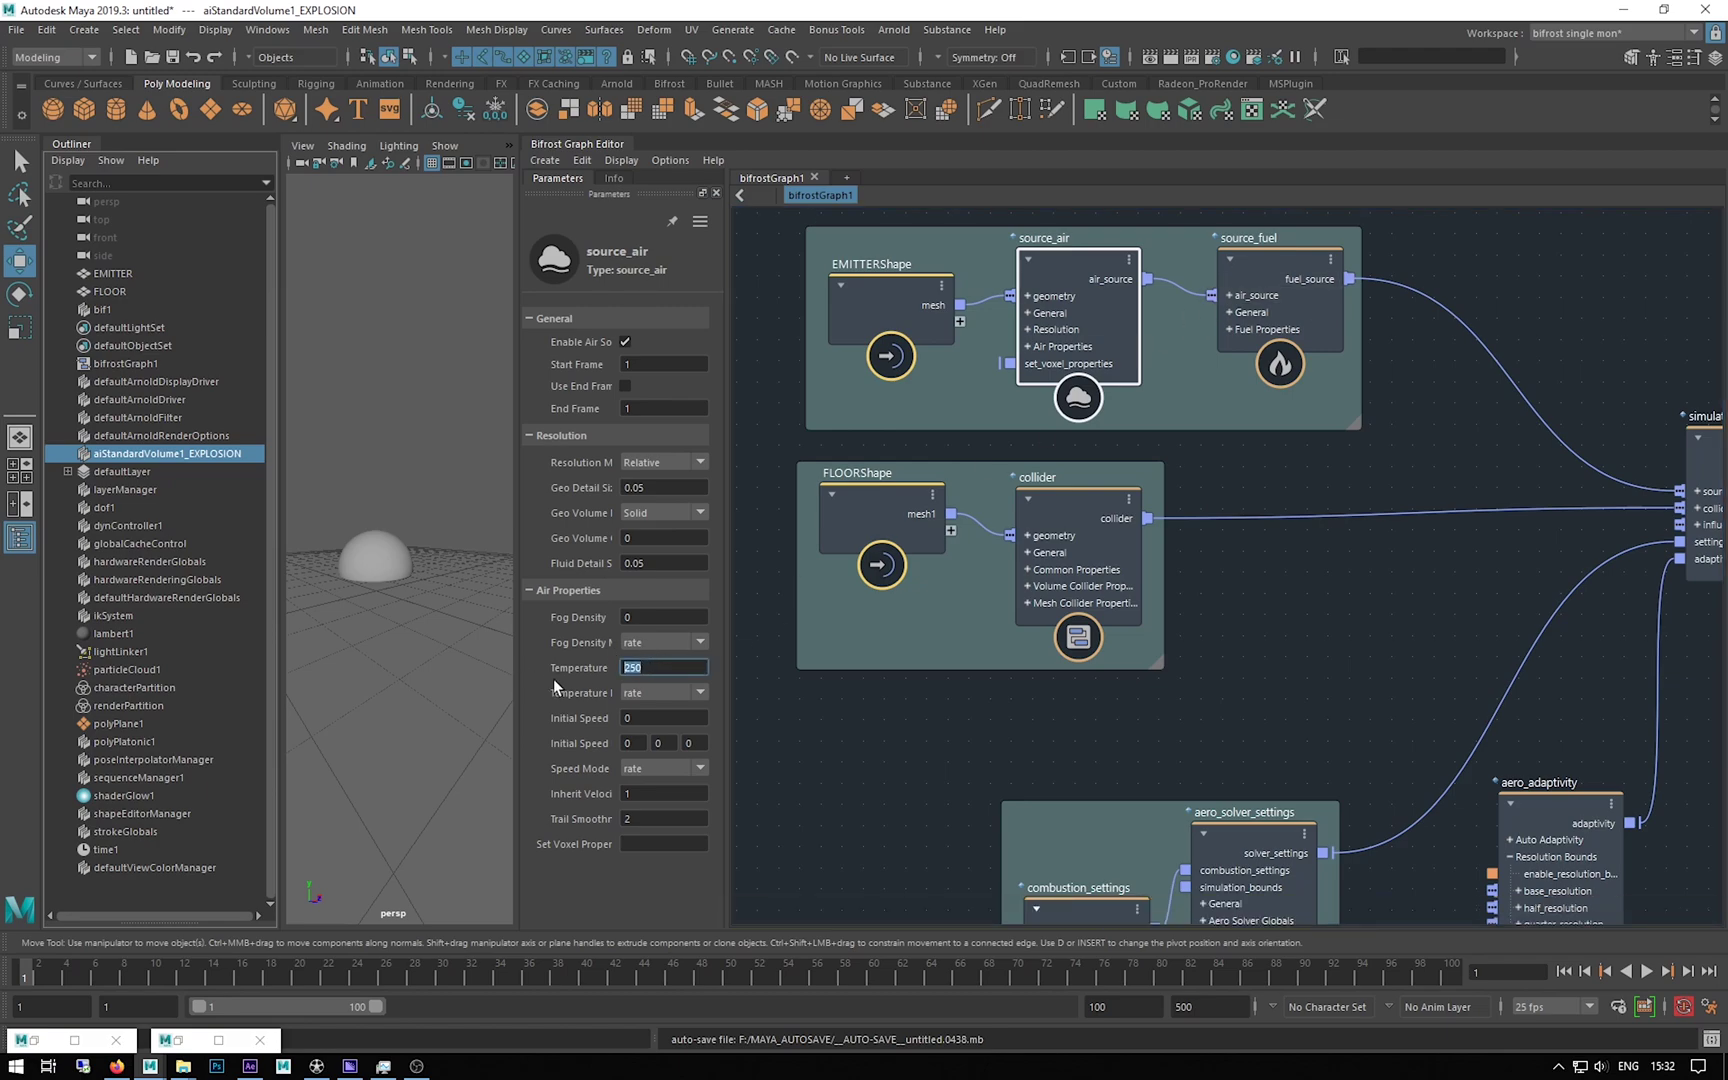
{"action": "left_click", "coordinate": [1280, 290]}
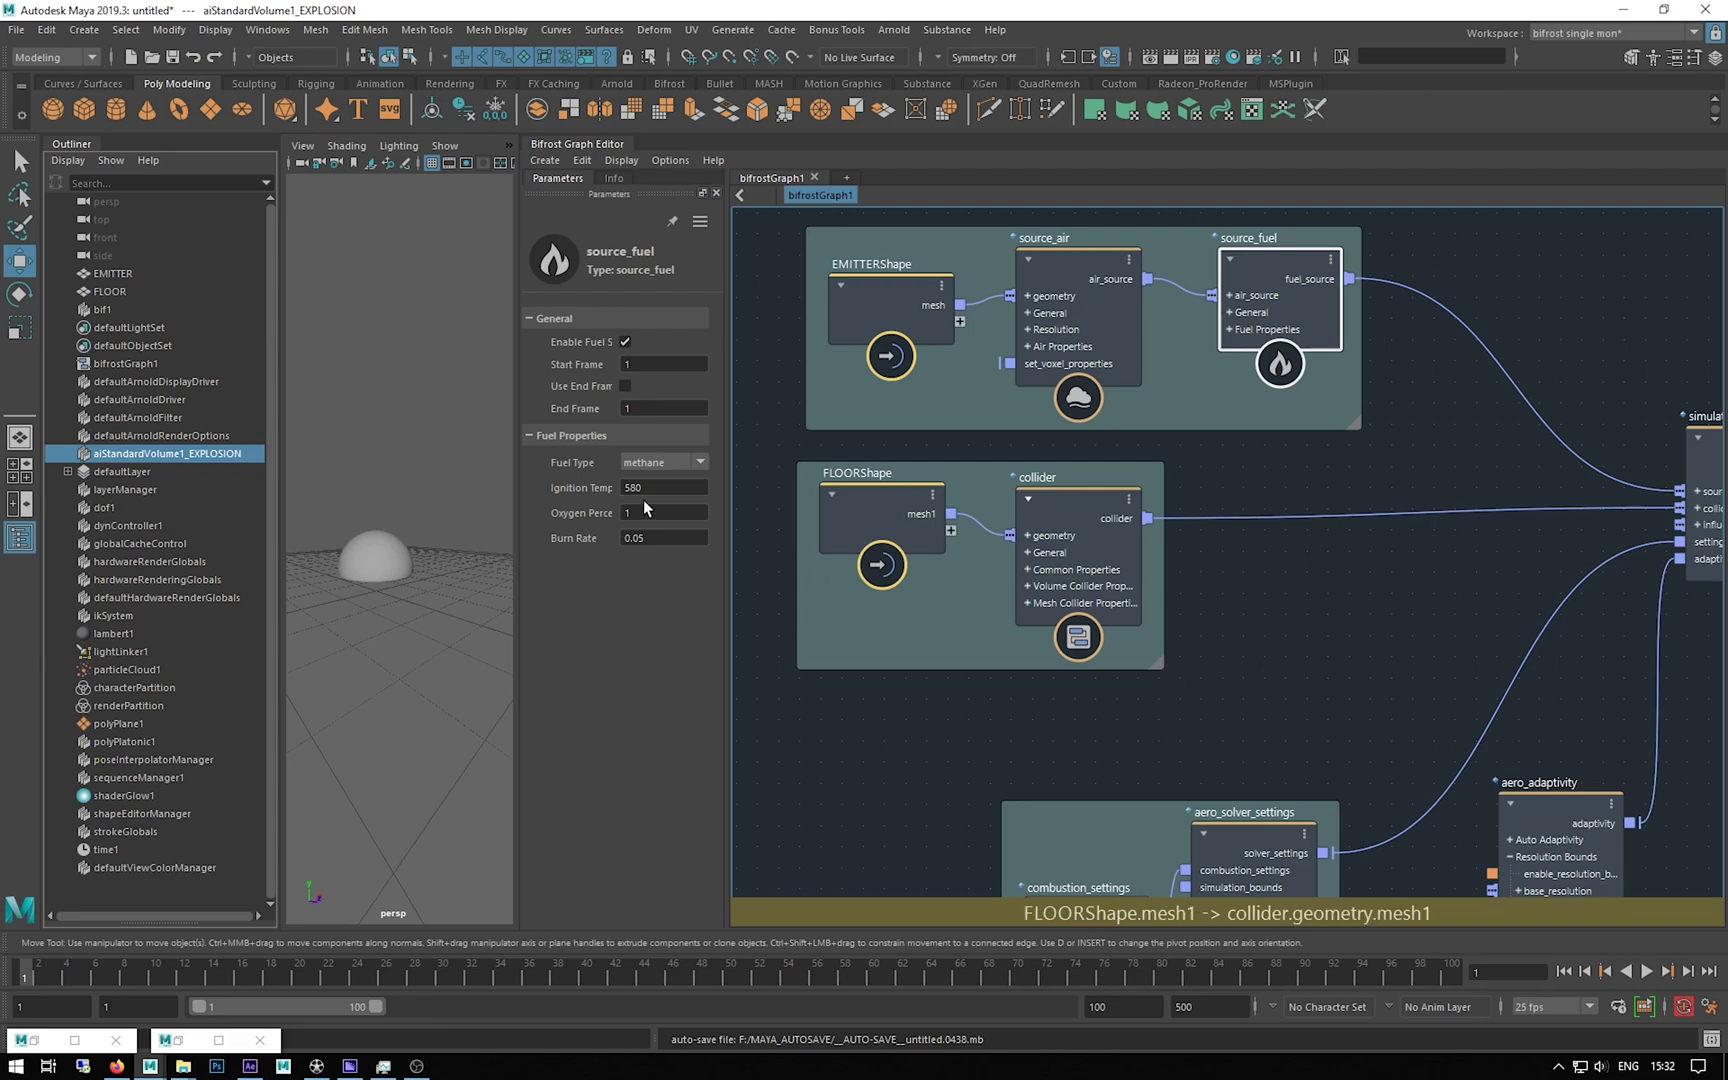
Step: Set the source_air temperature to 700 and its temperature mode to set, widening the parameters area to read the full labels
{"action": "left_click", "coordinate": [1085, 278]}
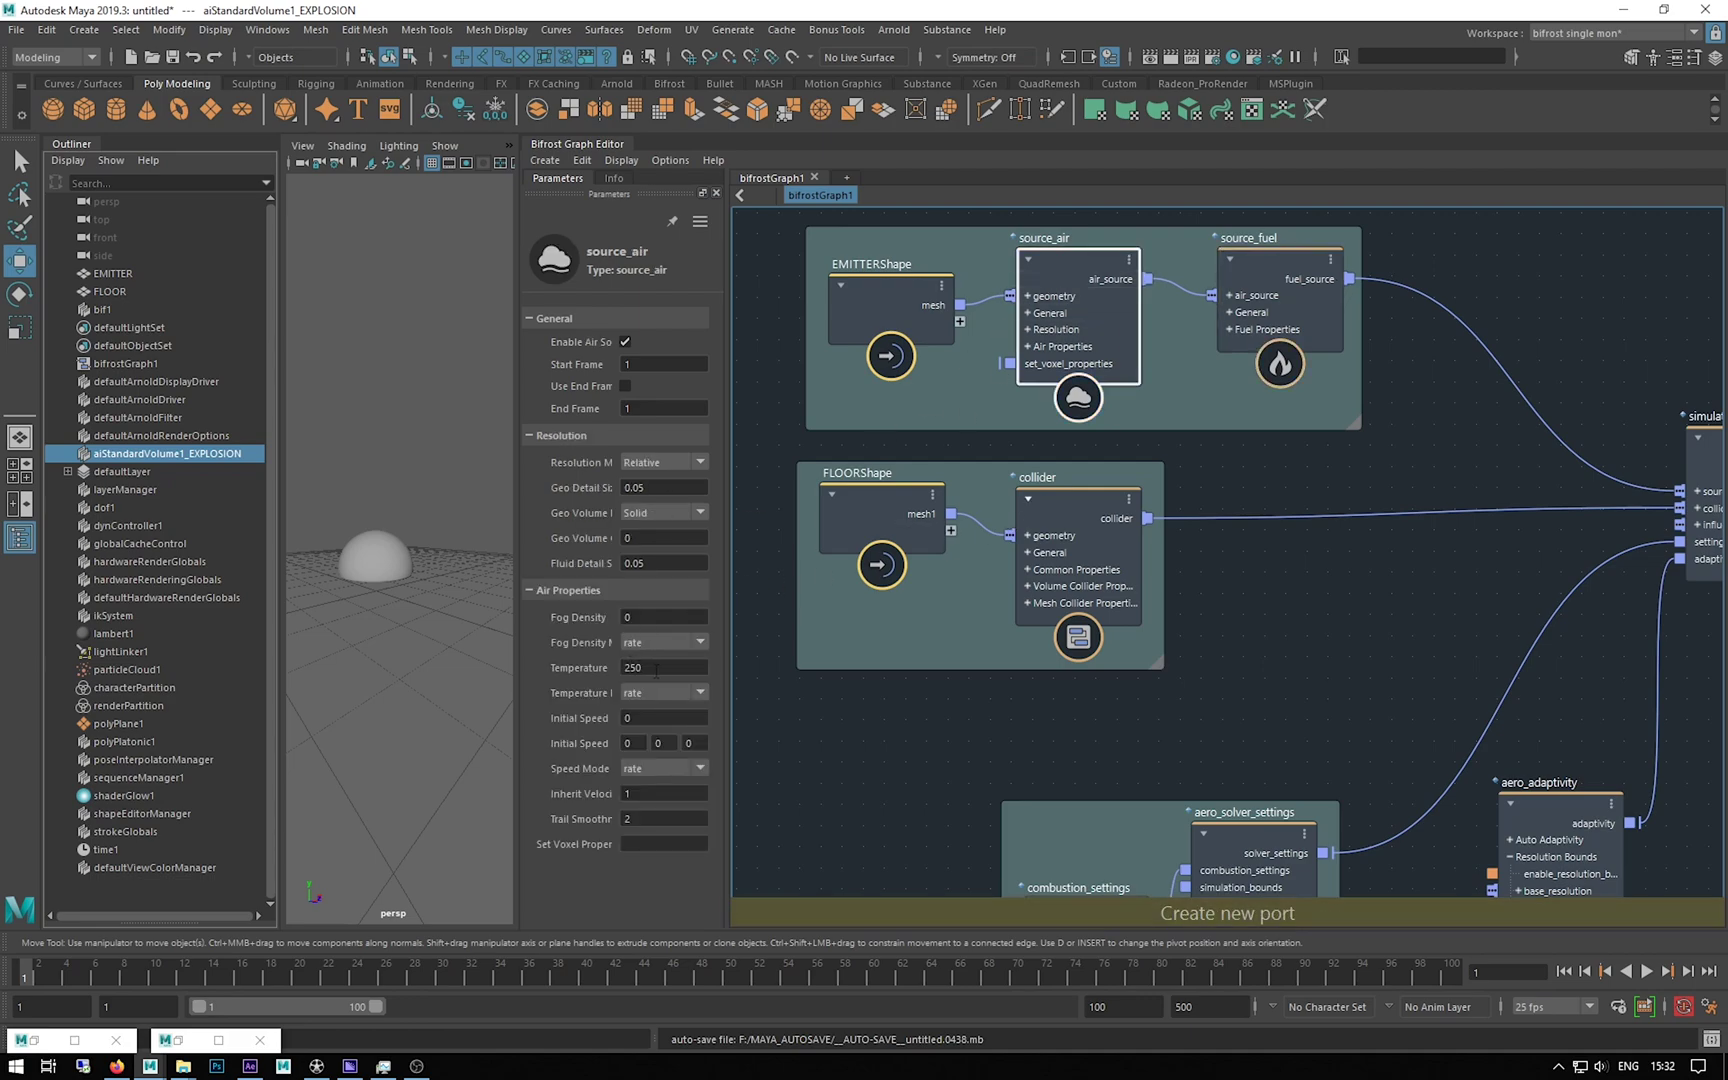
{"action": "left_click_drag", "start_coordinate": [656, 670], "coordinate": [555, 672]}
{"action": "type", "text": "700"}
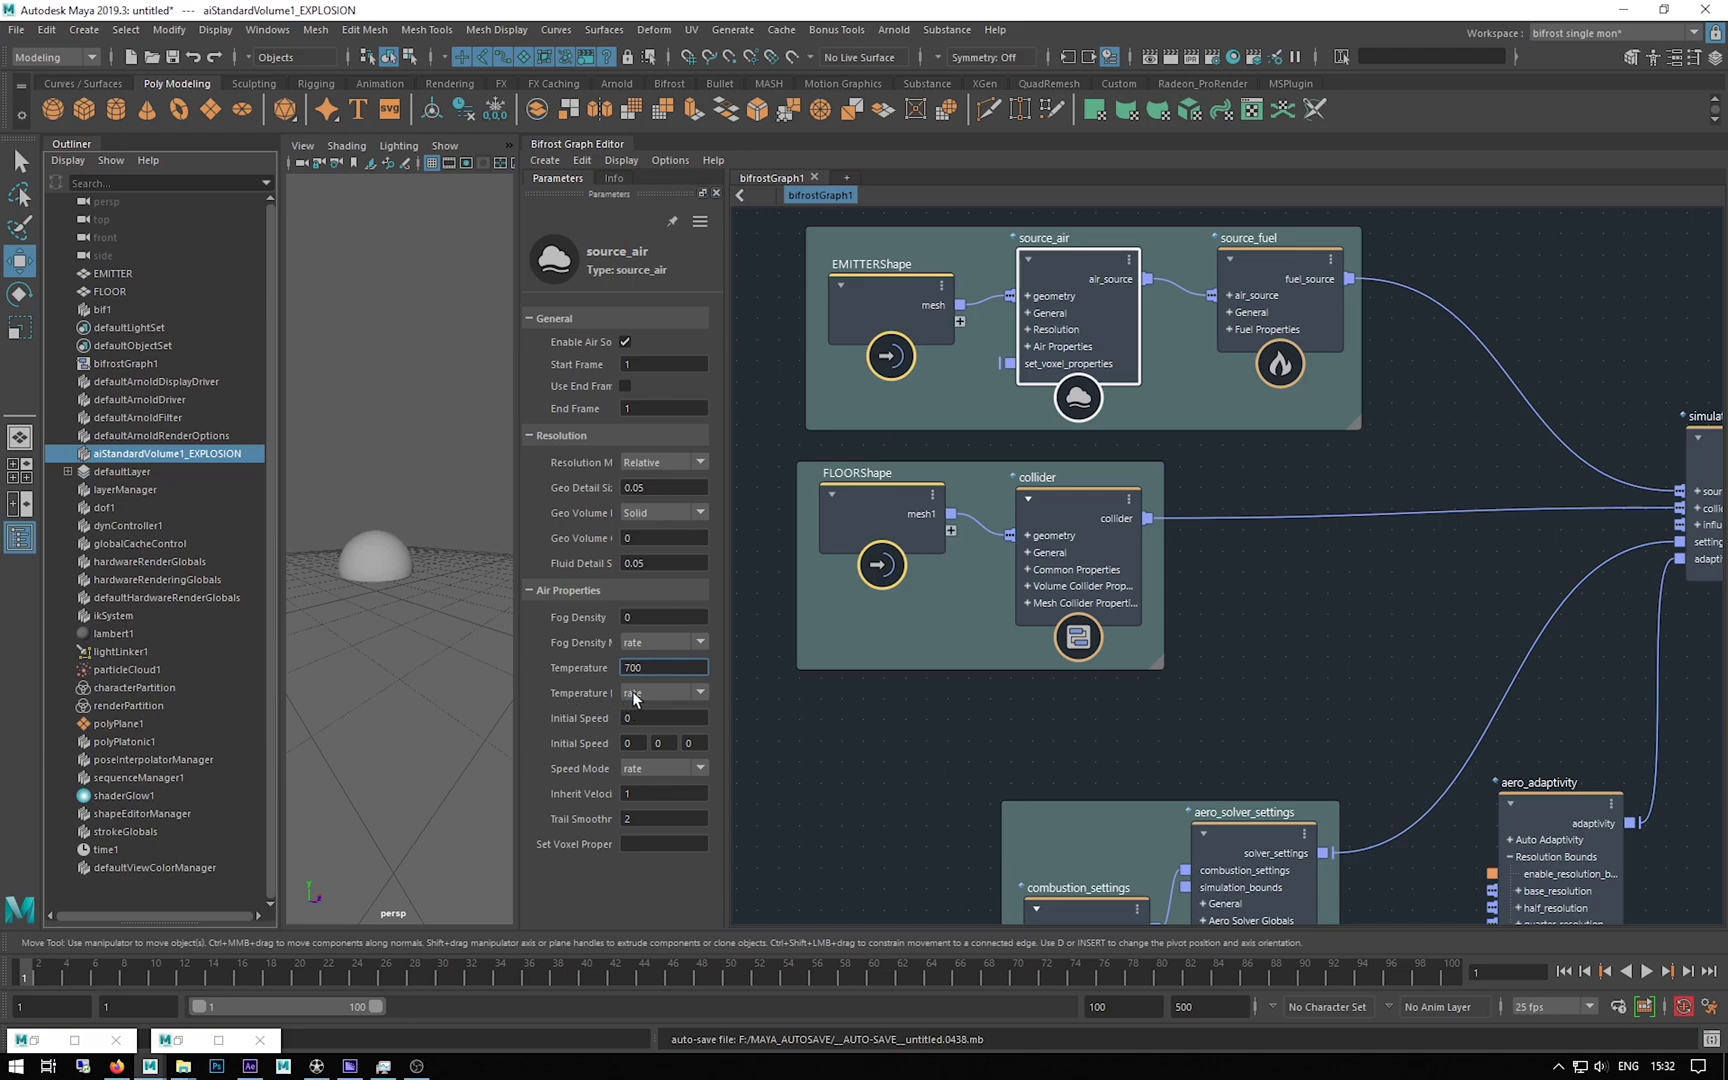
{"action": "left_click_drag", "start_coordinate": [727, 700], "coordinate": [822, 700]}
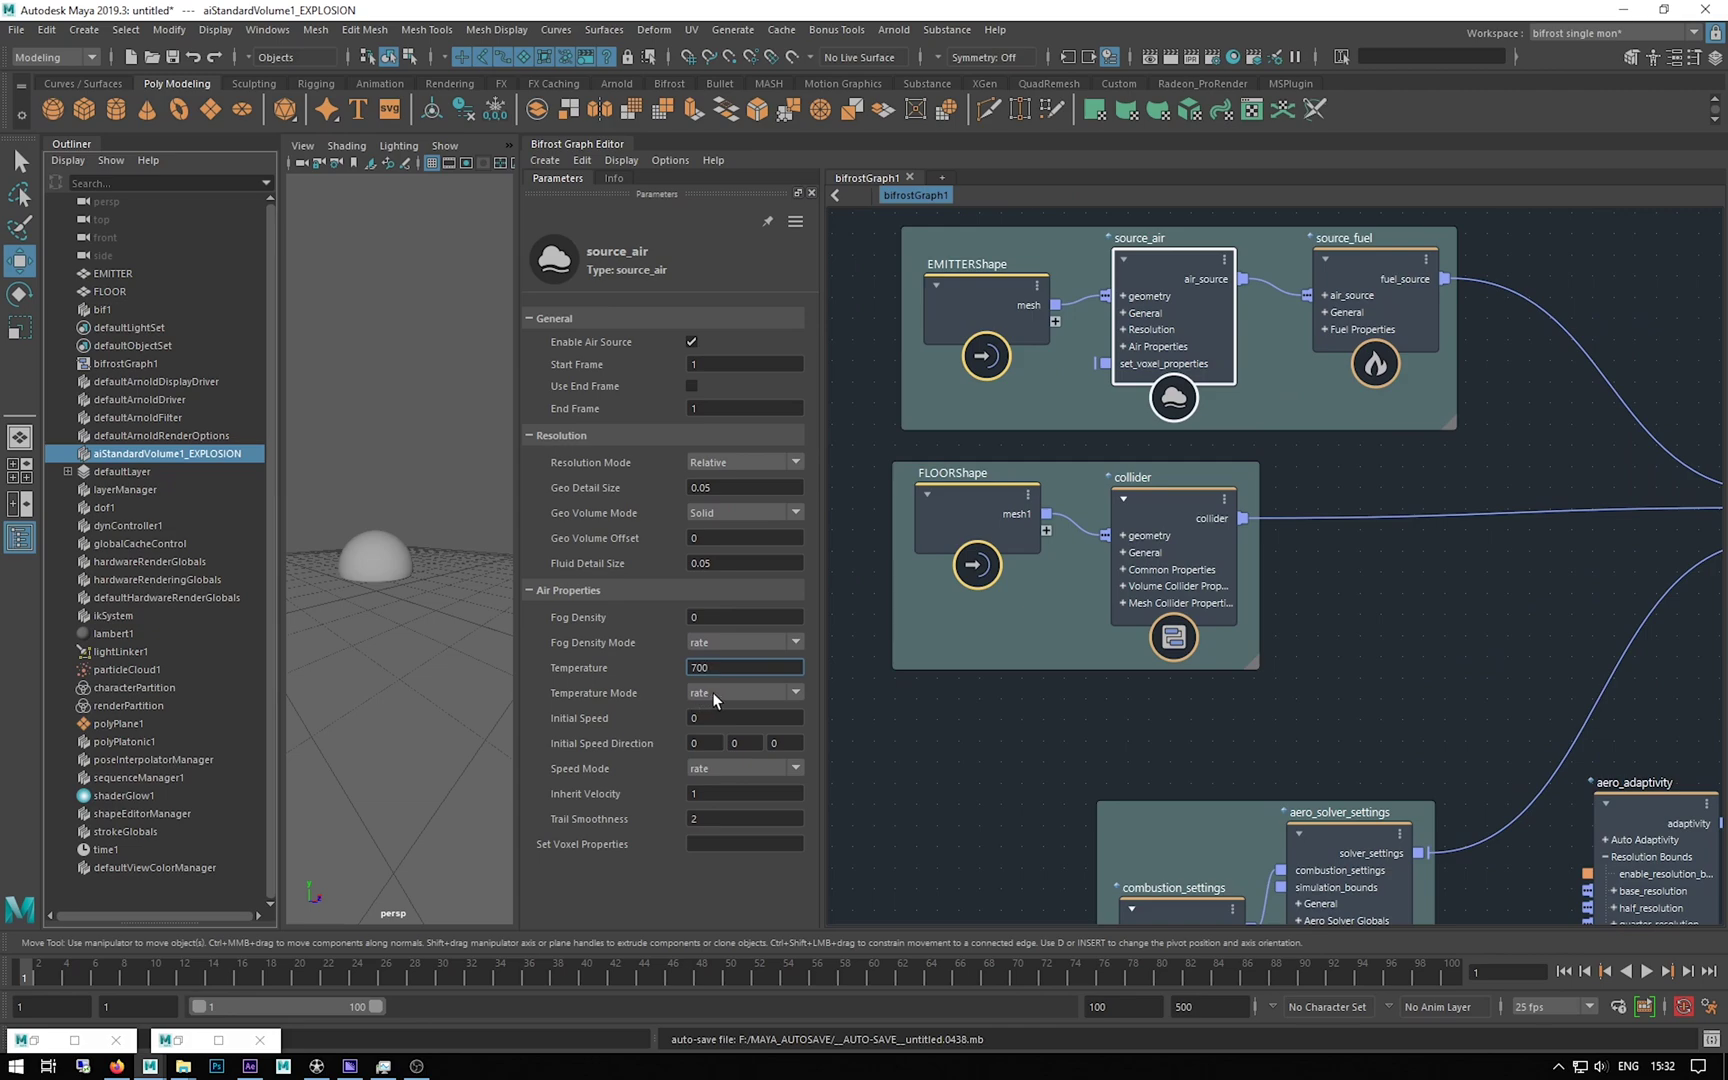
{"action": "left_click", "coordinate": [714, 695]}
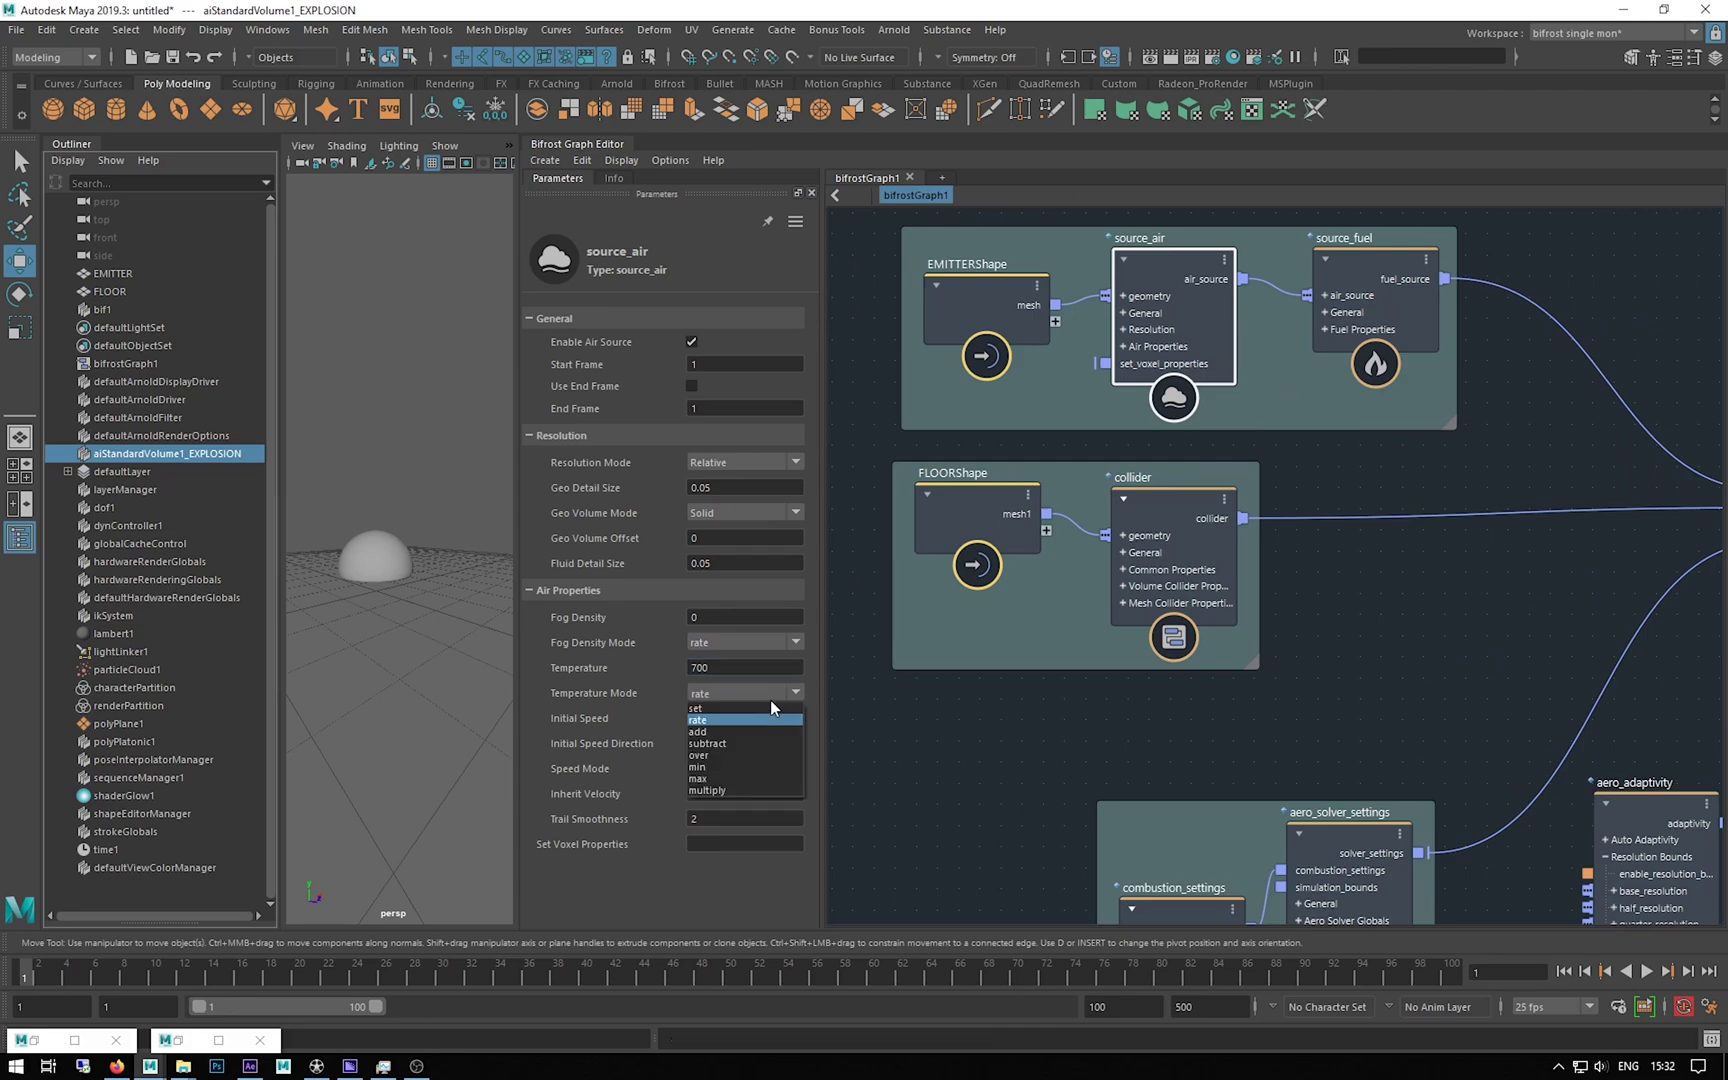
{"action": "left_click", "coordinate": [708, 713]}
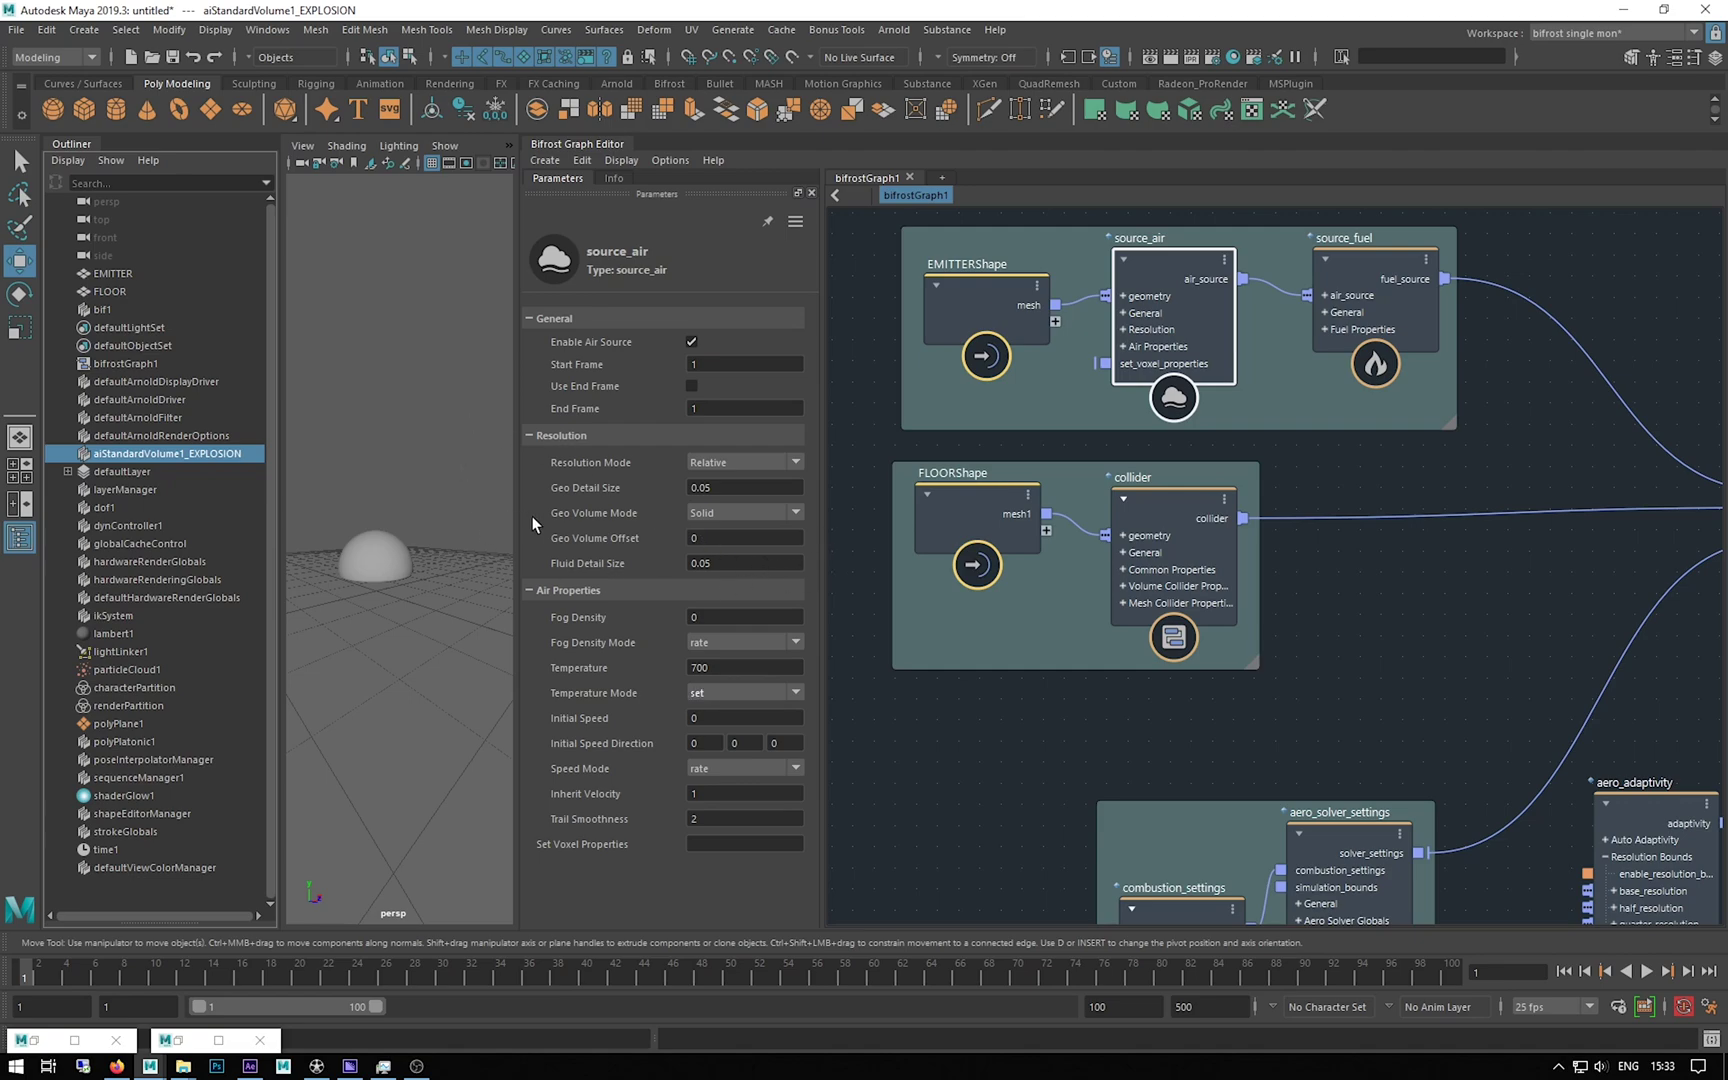
Step: Enlarge the viewport, play the explosion simulation while viewing it from farther away, and return to frame 1
{"action": "left_click_drag", "start_coordinate": [517, 518], "coordinate": [918, 475]}
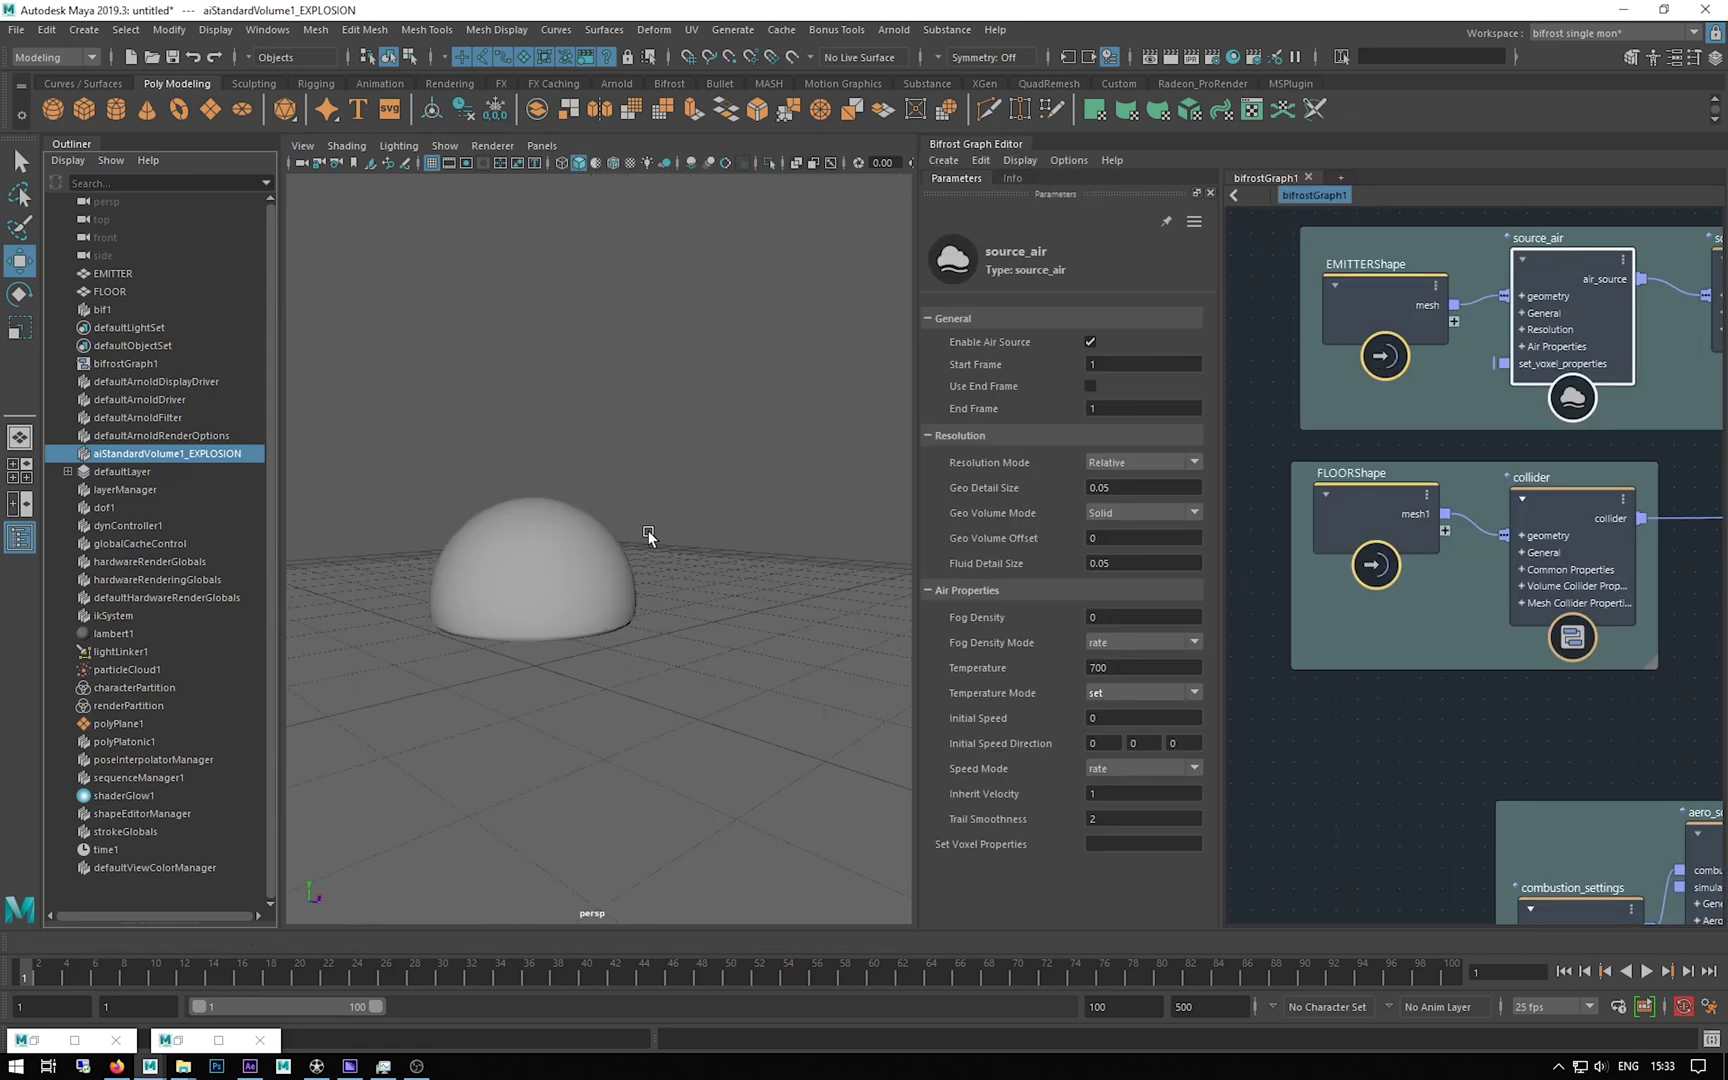
{"action": "left_click", "coordinate": [1647, 971]}
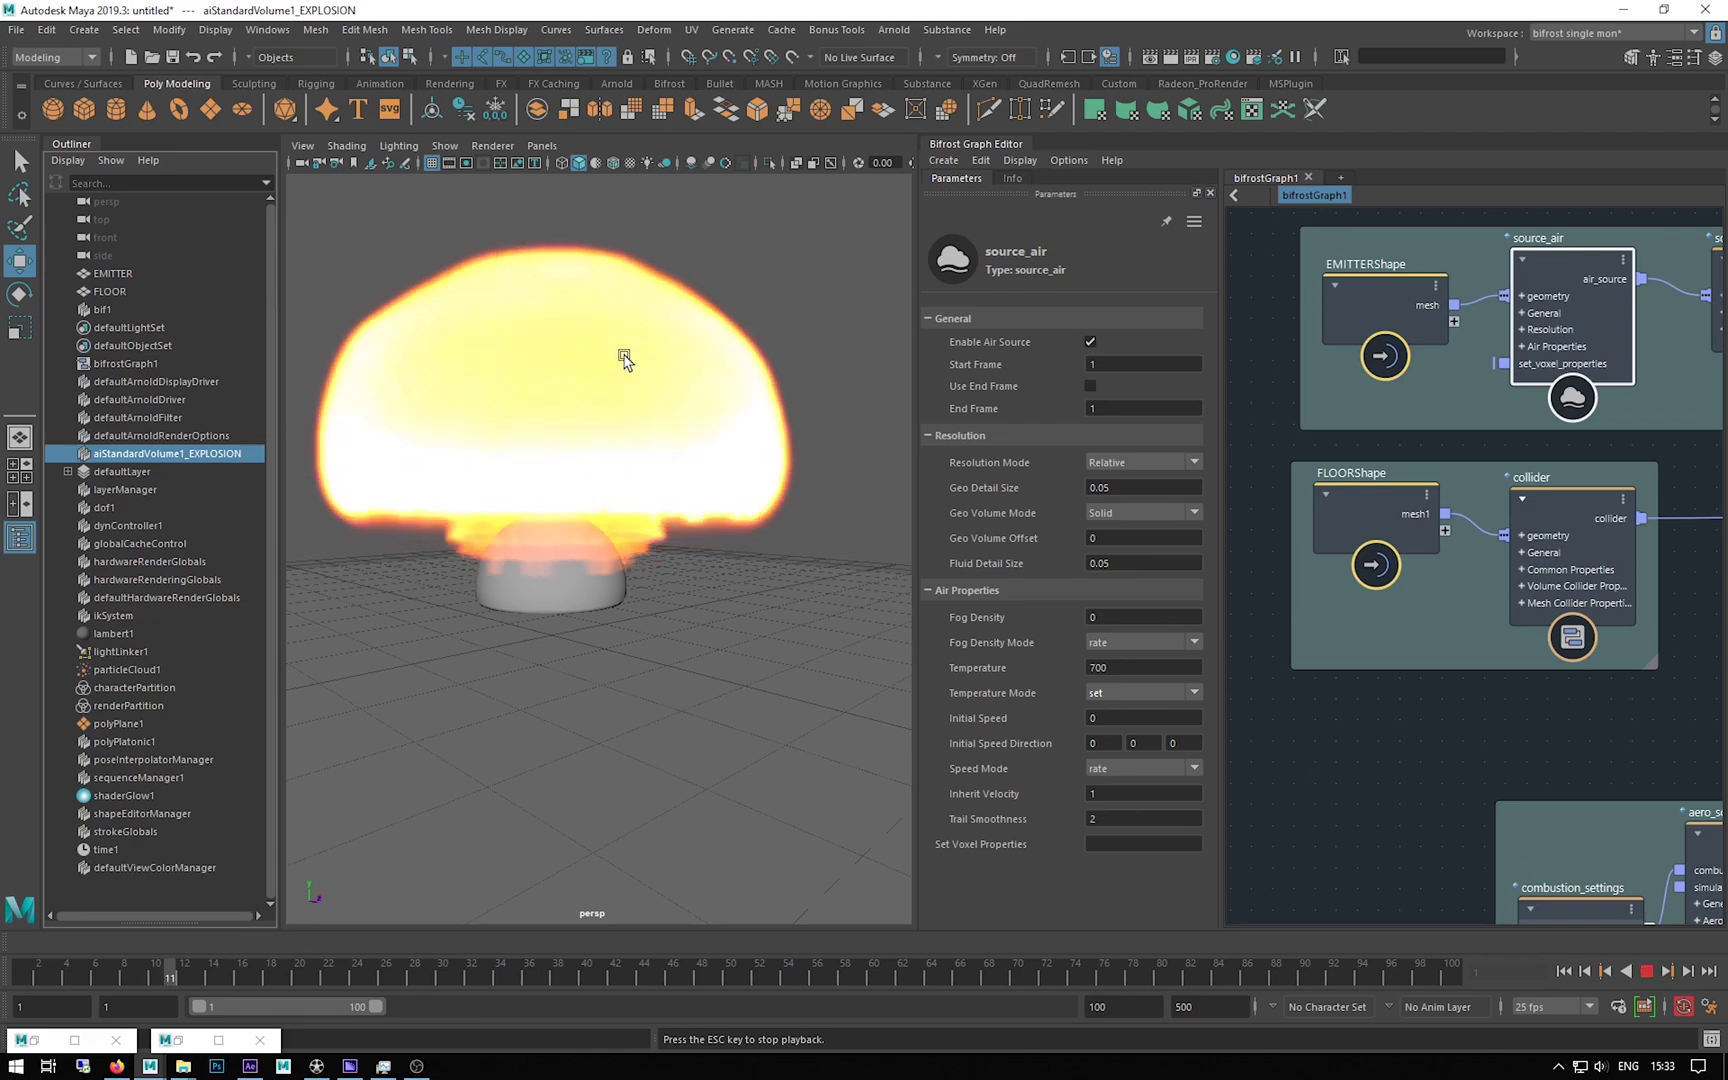
{"action": "scroll", "coordinate": [624, 360], "scroll_direction": "down", "scroll_amount": 3}
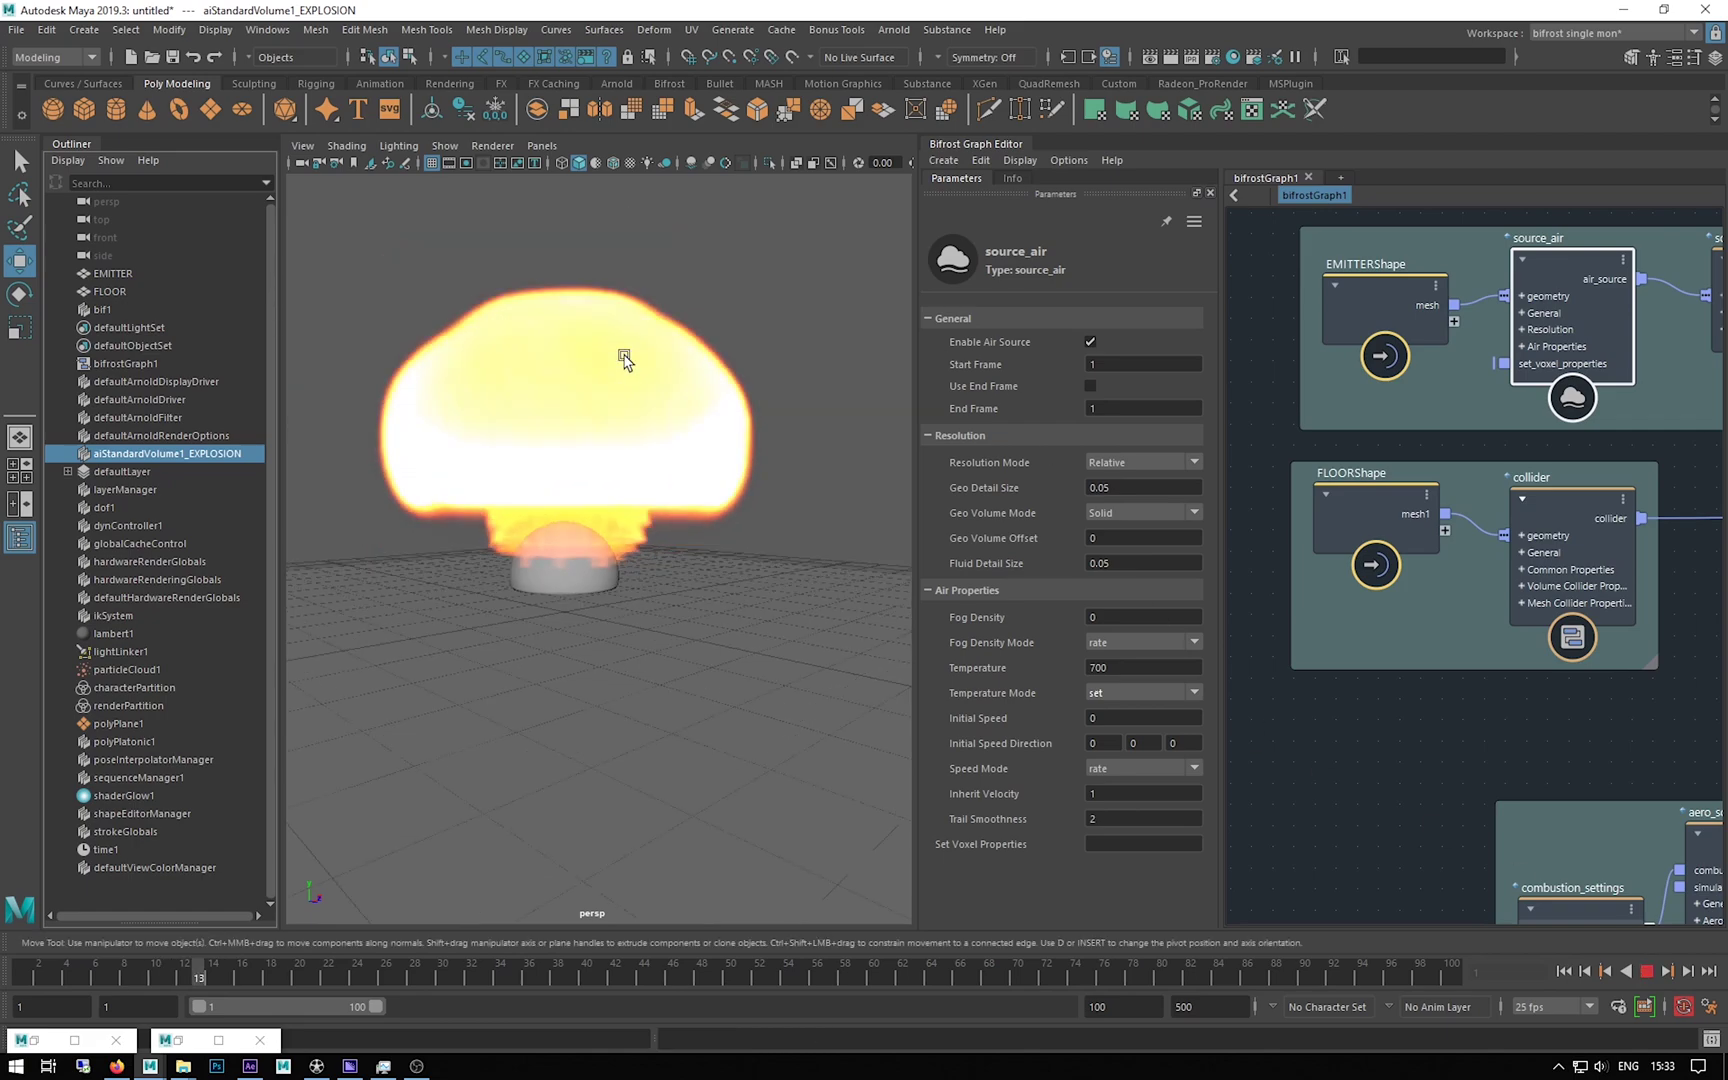
{"action": "scroll", "coordinate": [624, 360], "scroll_direction": "down", "scroll_amount": 3}
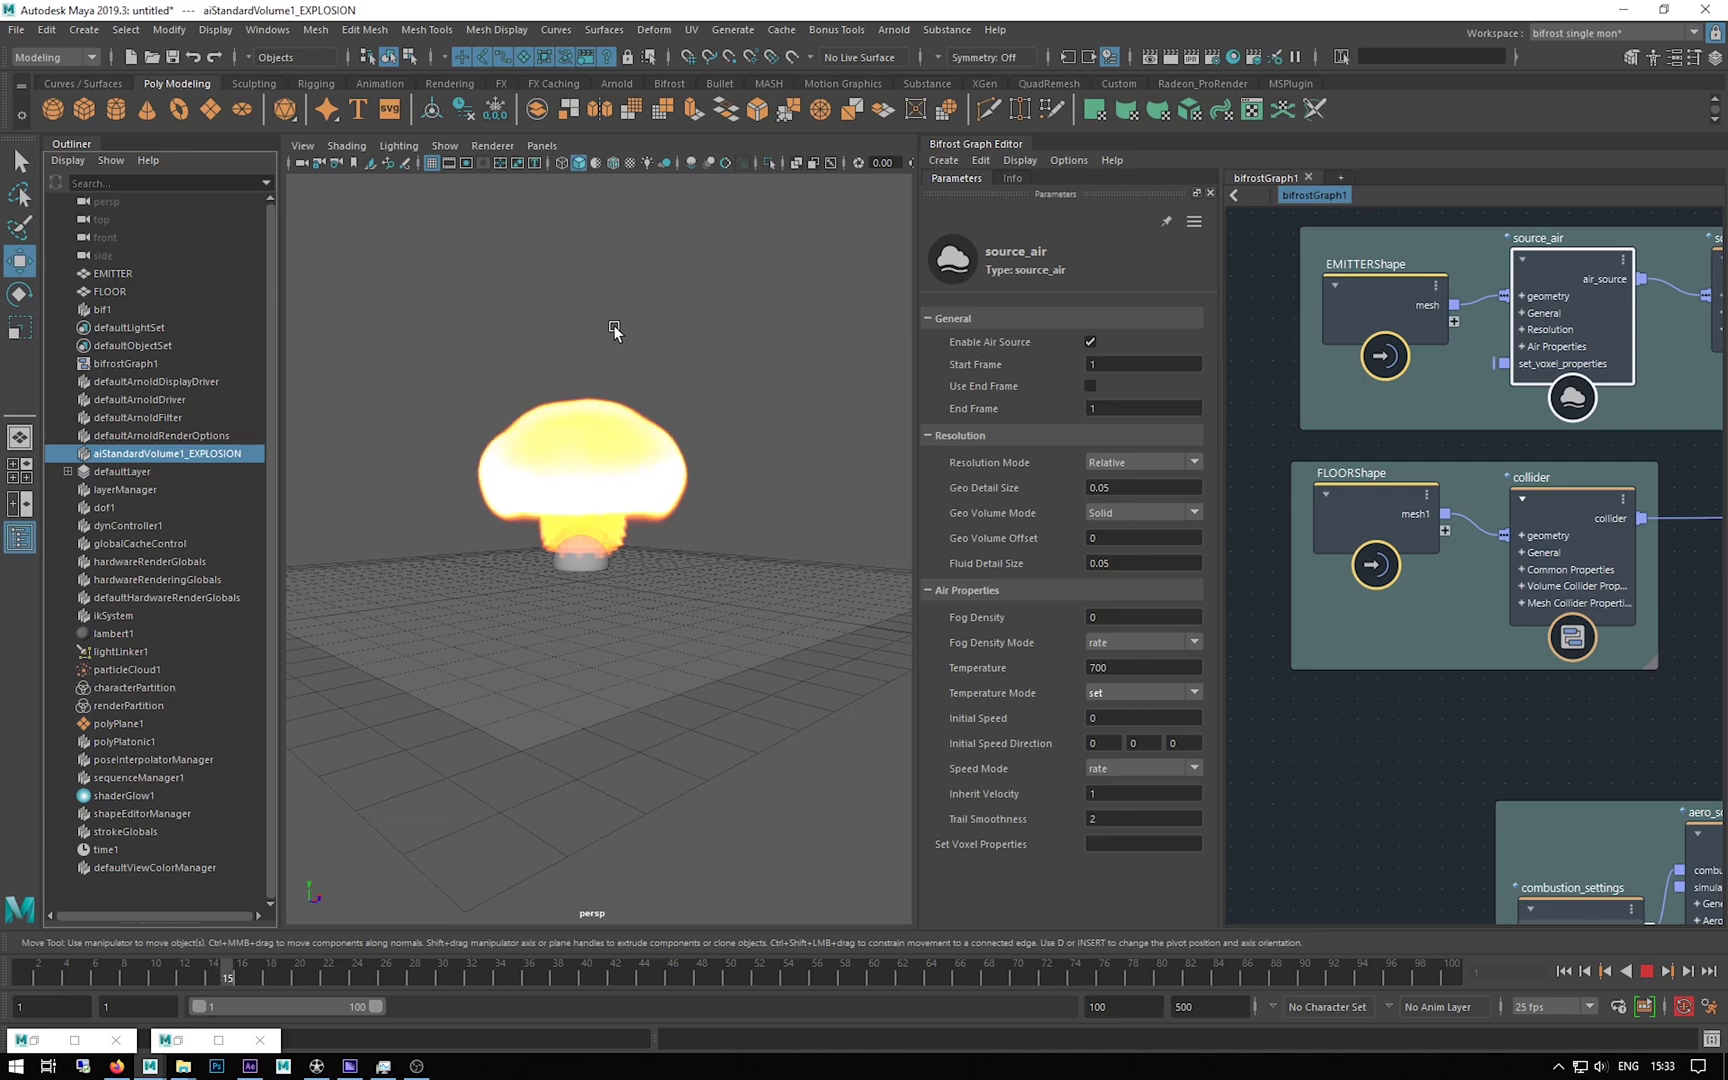
{"action": "scroll", "coordinate": [468, 500], "scroll_direction": "down", "scroll_amount": 5}
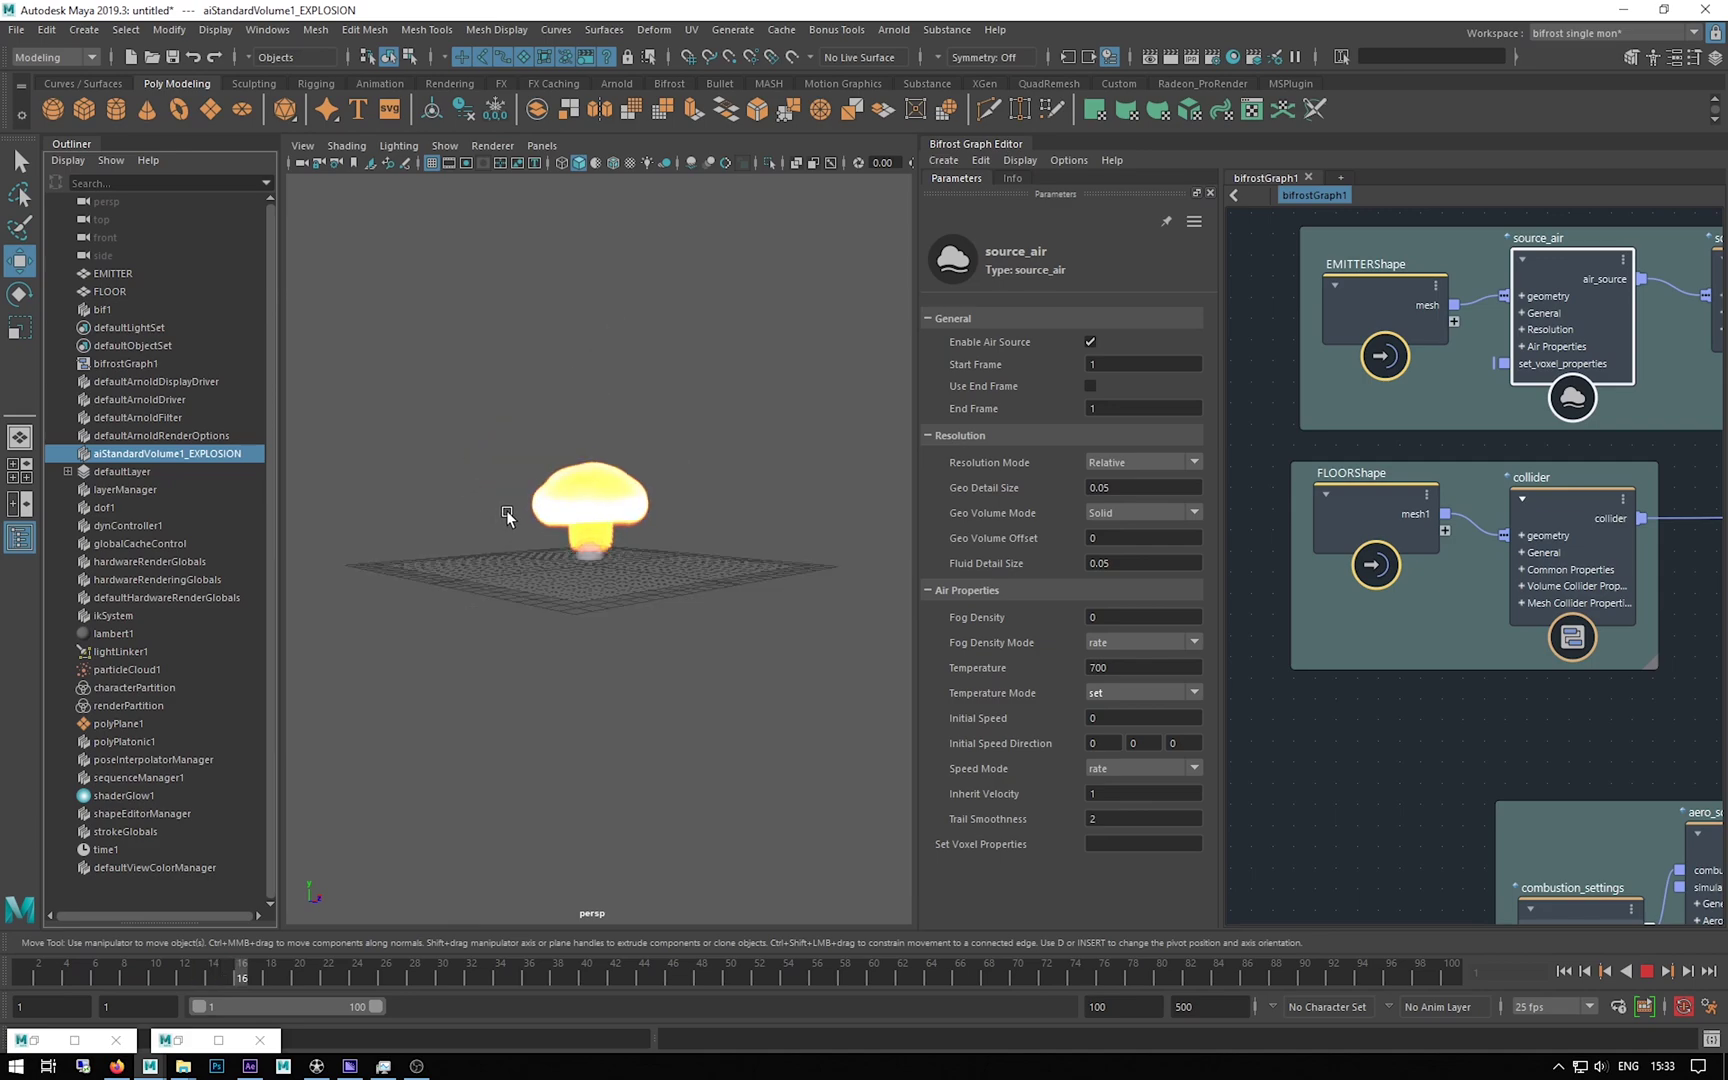
{"action": "left_click_drag", "start_coordinate": [500, 513], "coordinate": [498, 522], "text": "alt"}
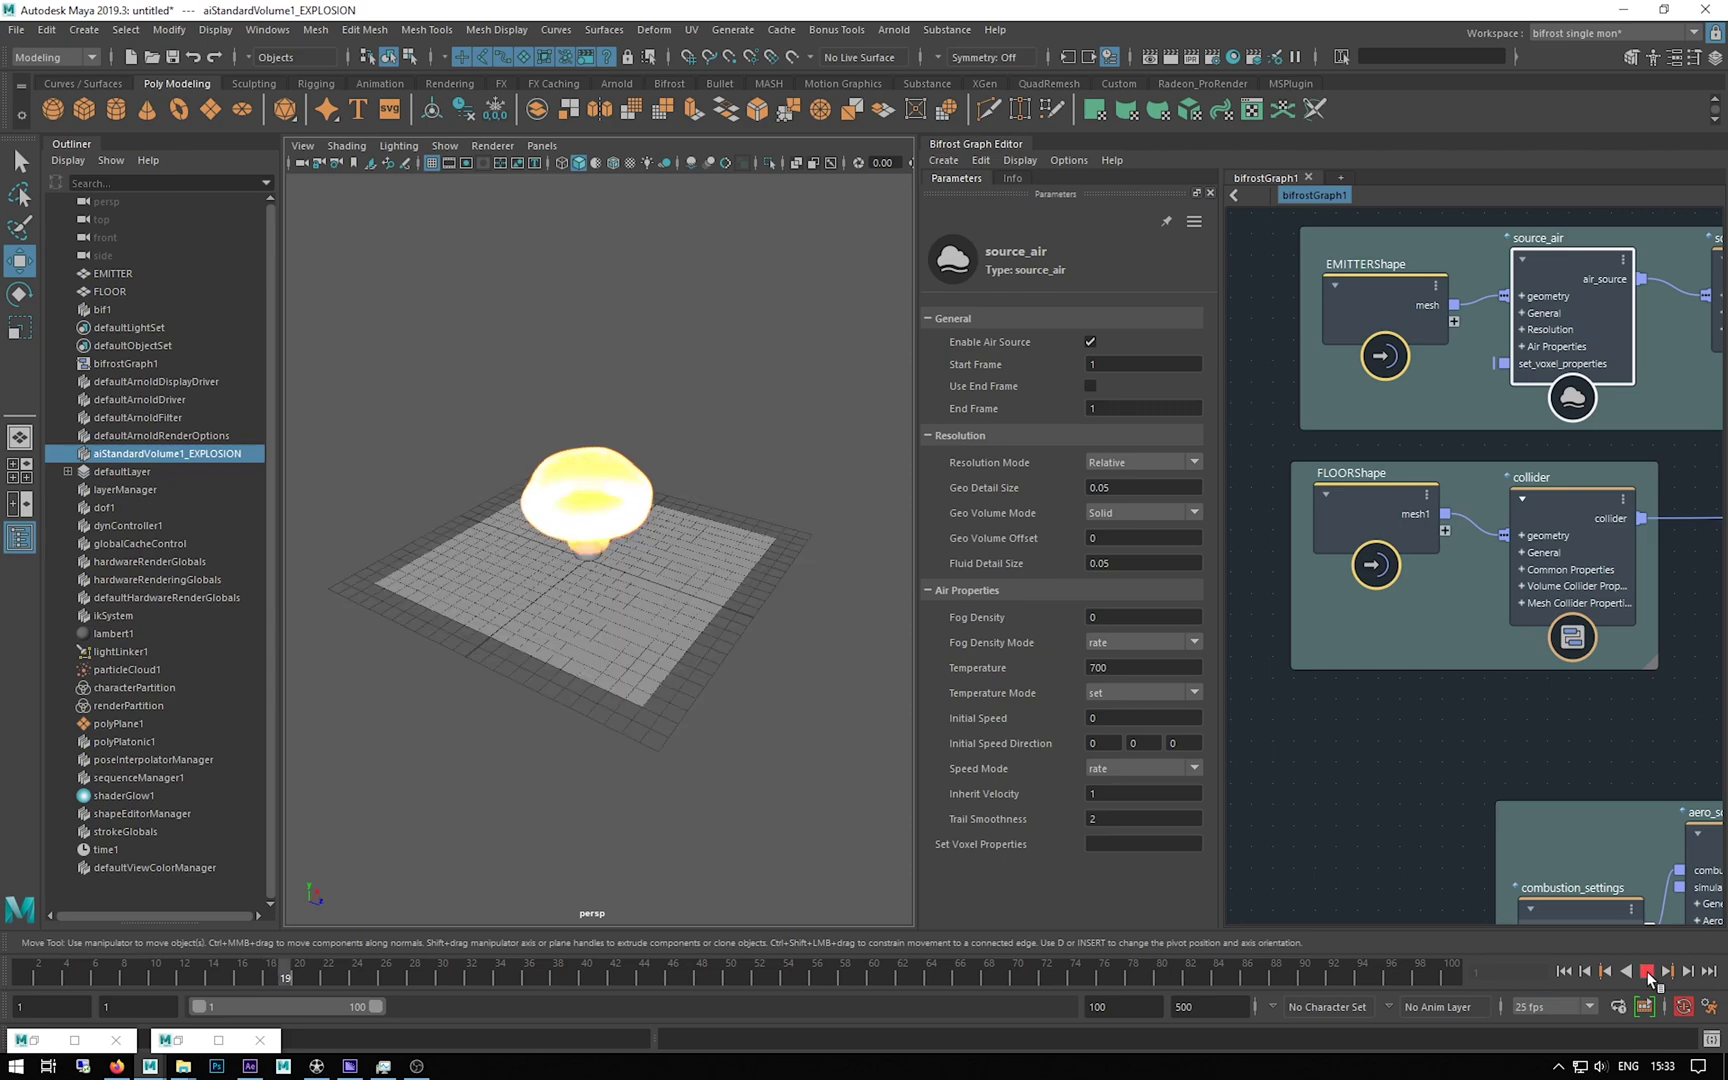
{"action": "left_click", "coordinate": [1565, 973]}
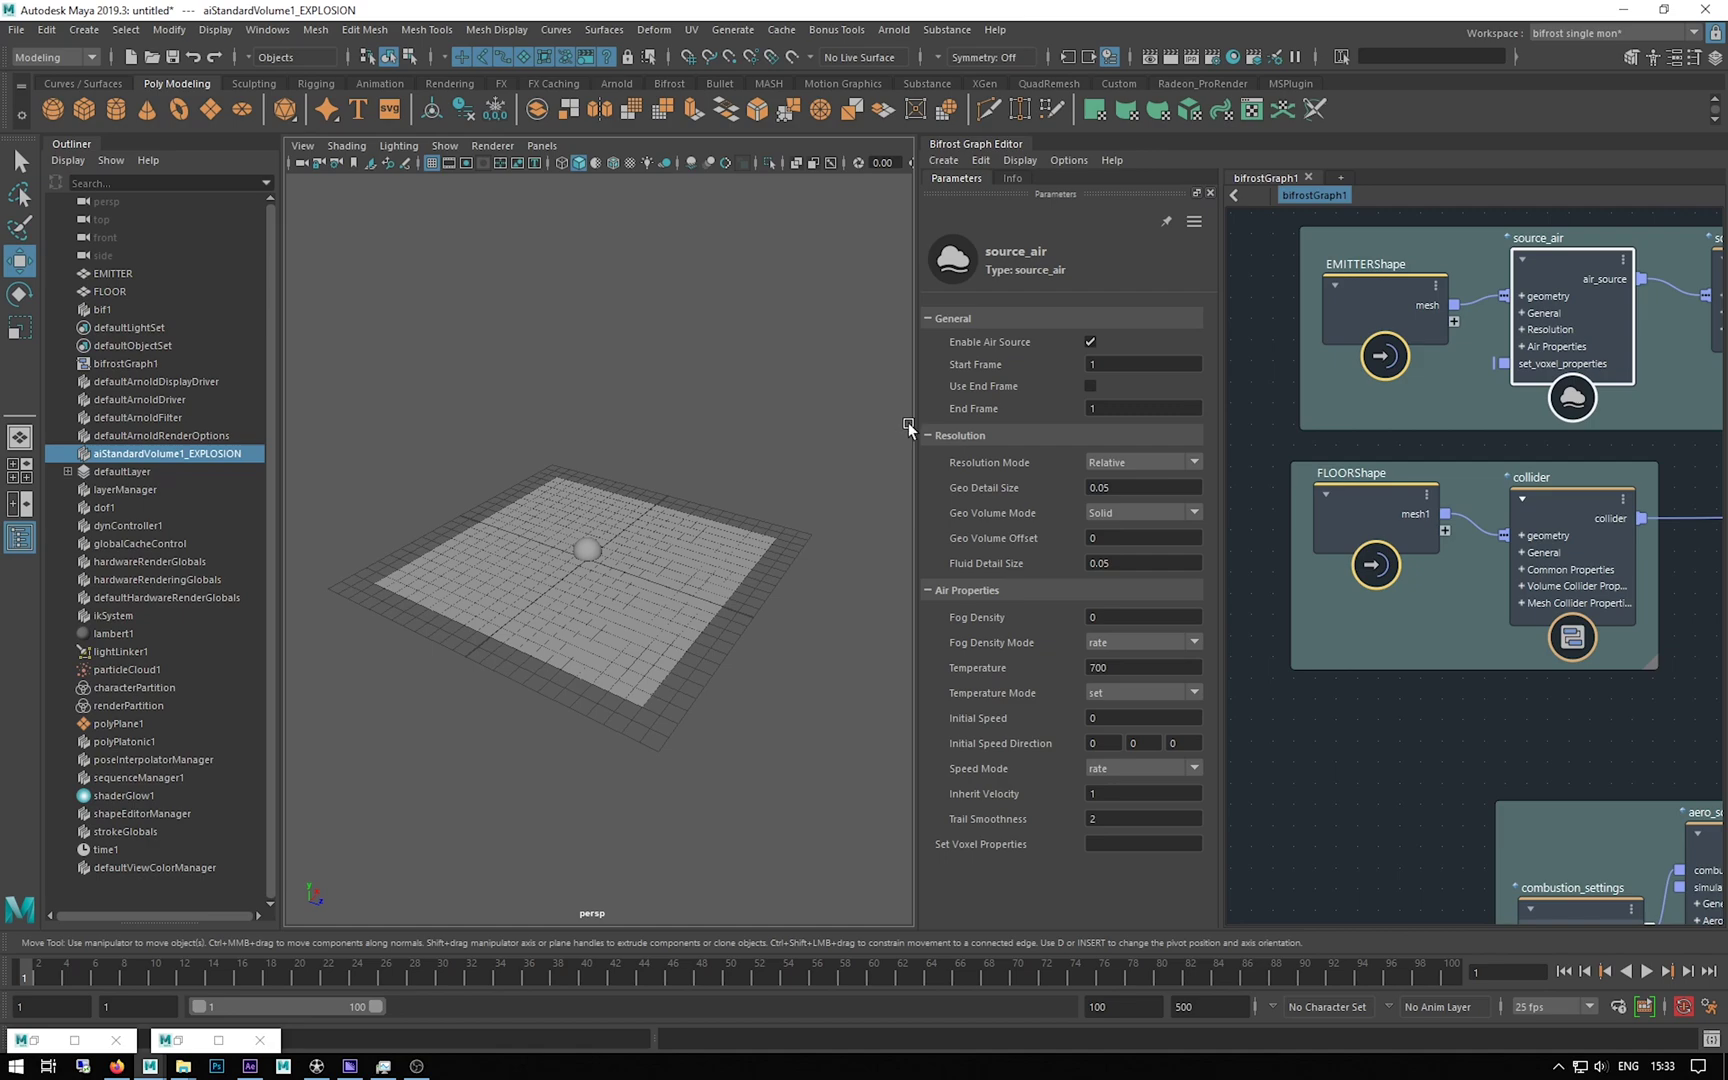
Step: Shrink the viewport, undock the Bifrost Graph Editor into a floating window, and maximize it
{"action": "left_click_drag", "start_coordinate": [915, 425], "coordinate": [480, 424]}
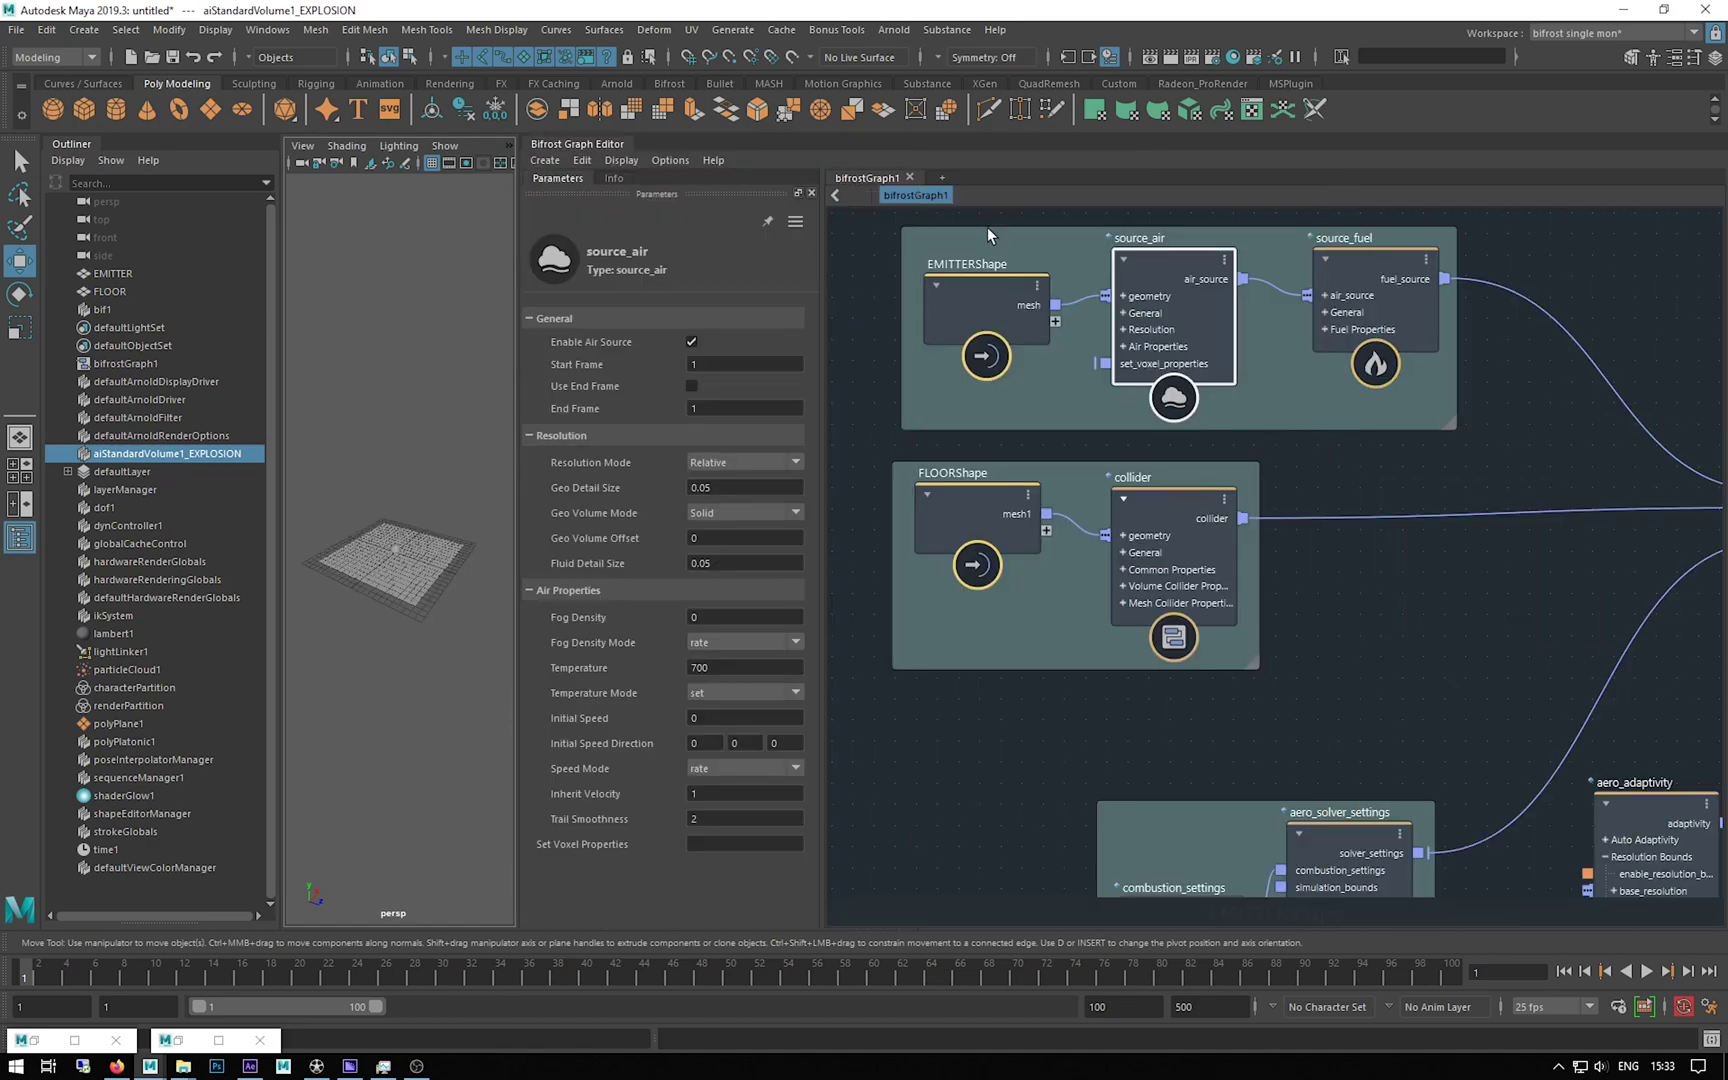
{"action": "left_click_drag", "start_coordinate": [866, 180], "coordinate": [795, 150]}
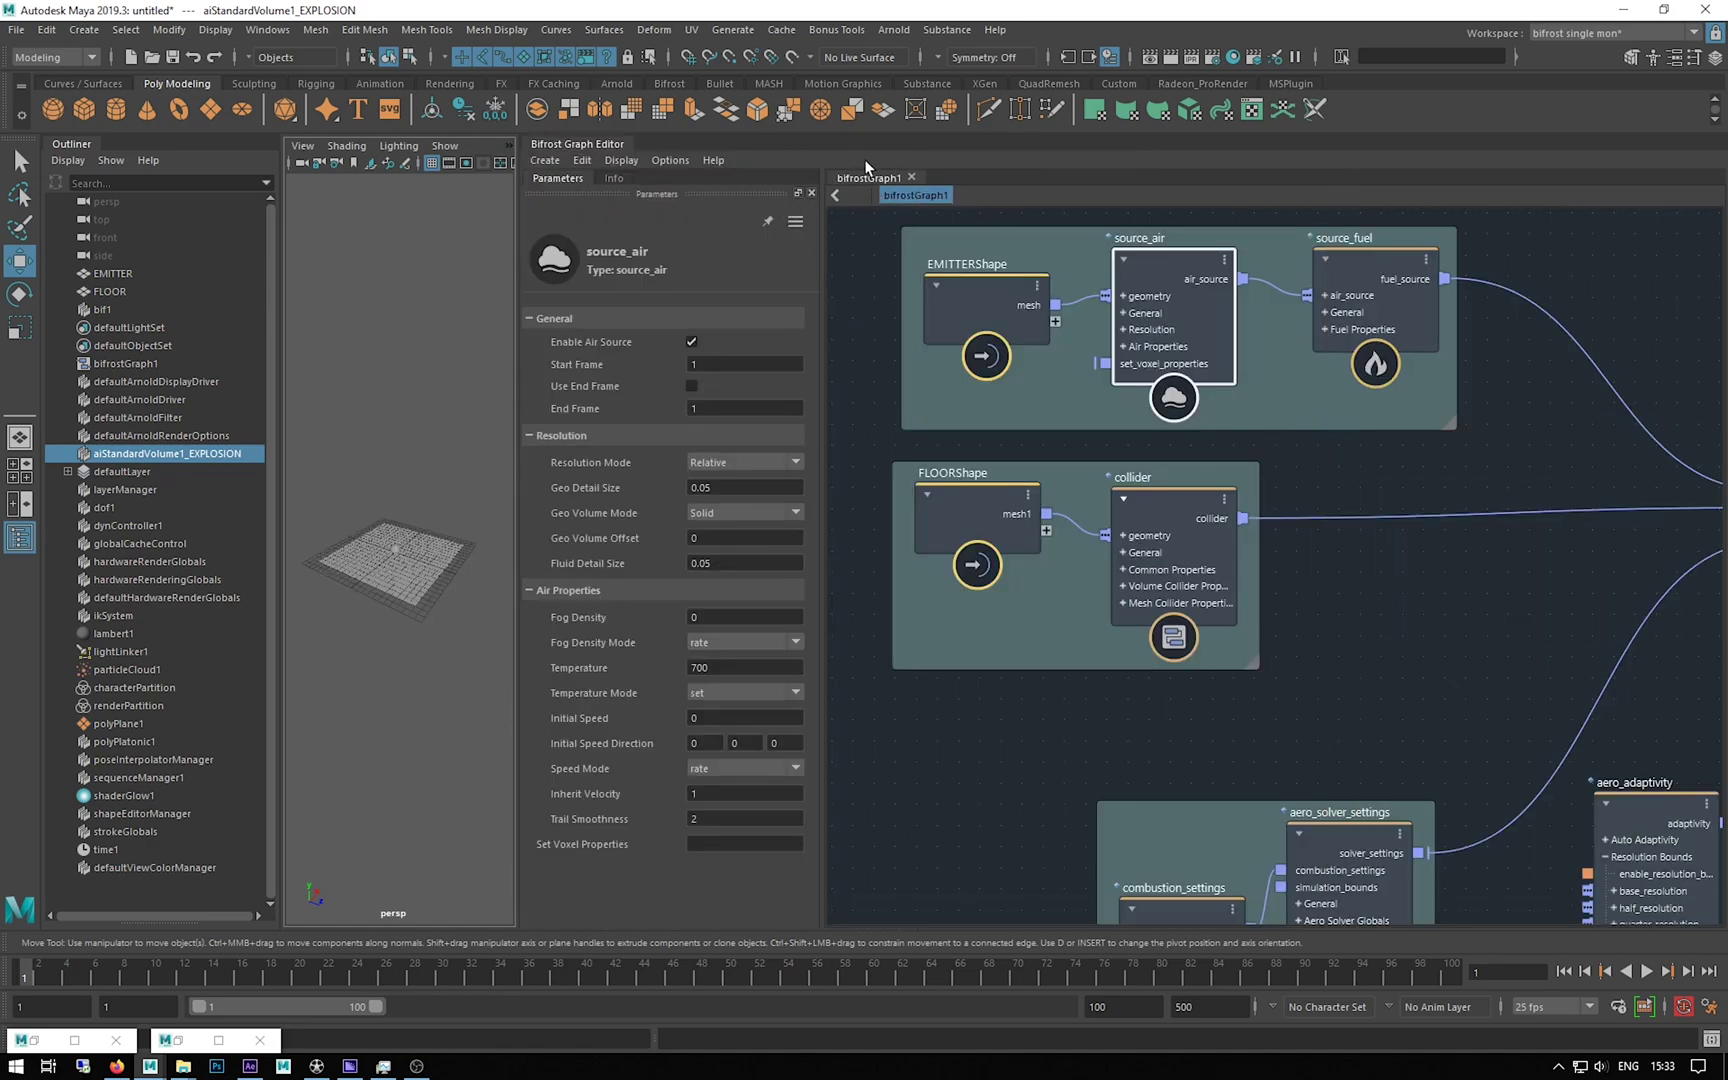
{"action": "left_click_drag", "start_coordinate": [600, 146], "coordinate": [545, 213]}
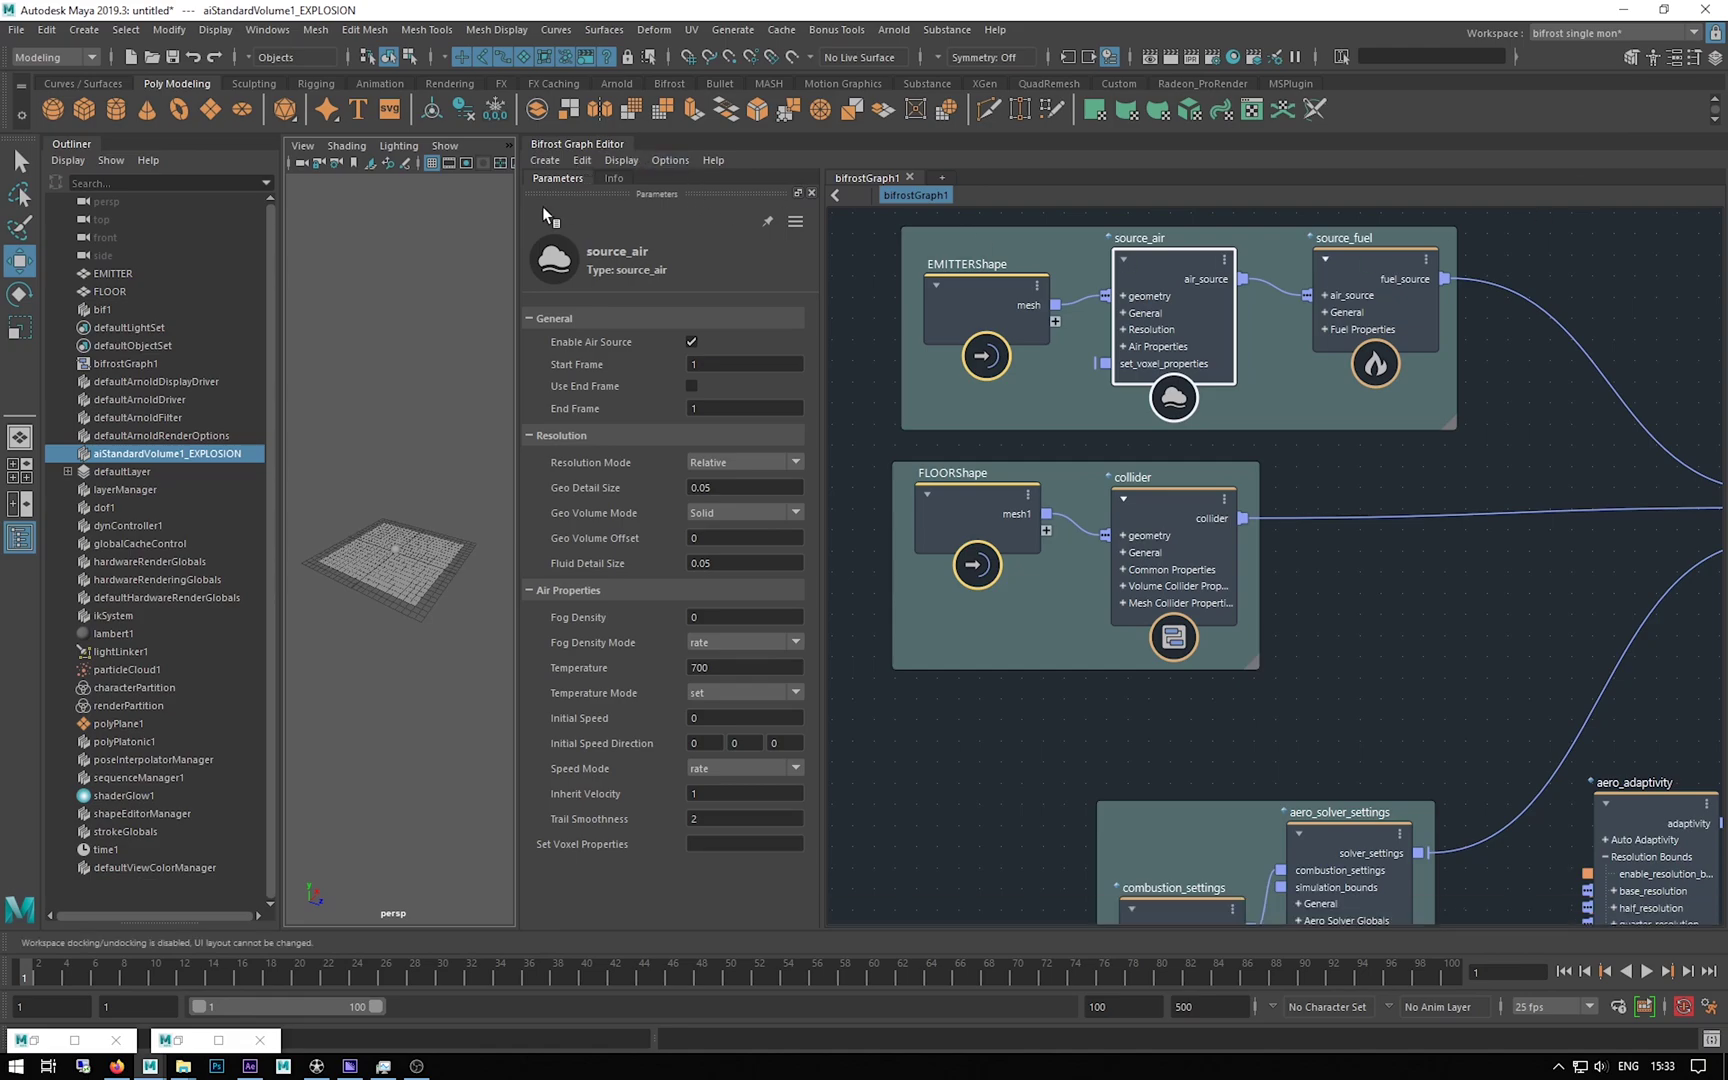
{"action": "left_click_drag", "start_coordinate": [393, 266], "coordinate": [494, 200]}
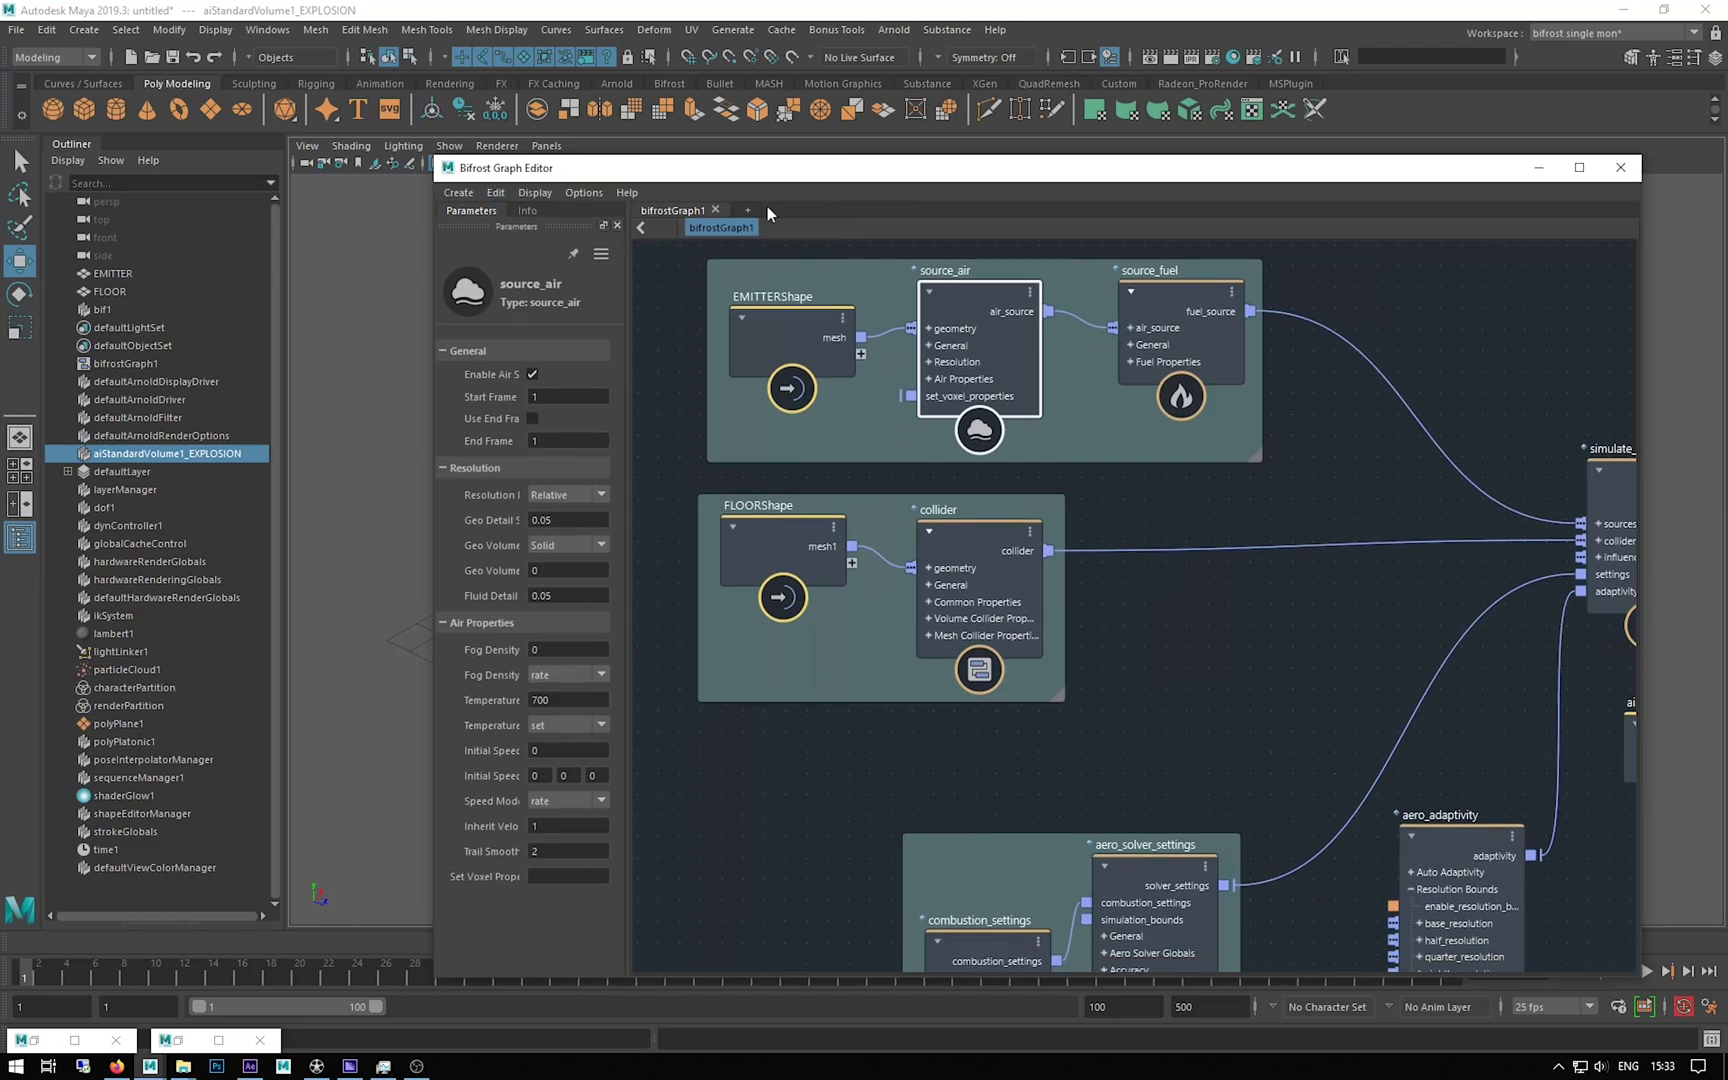
{"action": "left_click", "coordinate": [1579, 167]}
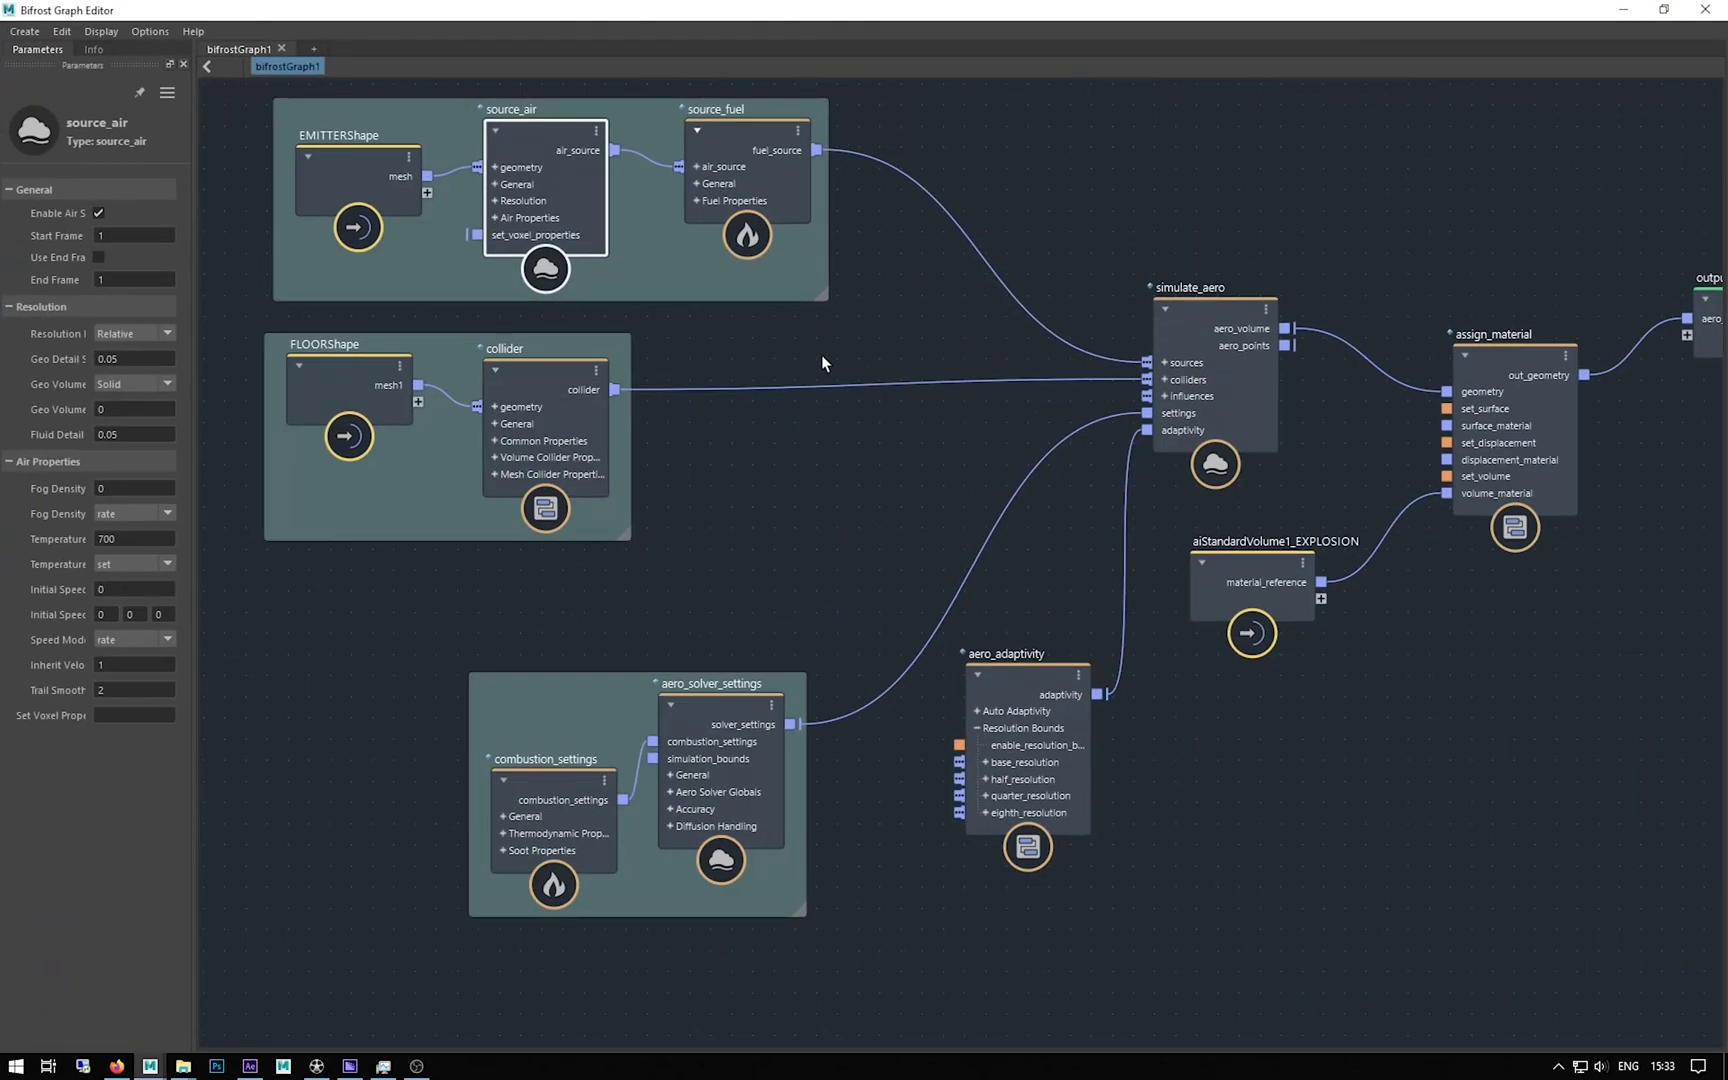
Step: Examine the EMITTERShape, FLOORShape, source_air, source_fuel and simulate_aero nodes and how the sources connect to the simulation
{"action": "scroll", "coordinate": [821, 354], "scroll_direction": "down", "scroll_amount": 1}
{"action": "middle_click_drag", "start_coordinate": [299, 235], "coordinate": [396, 284]}
{"action": "left_click", "coordinate": [477, 237]}
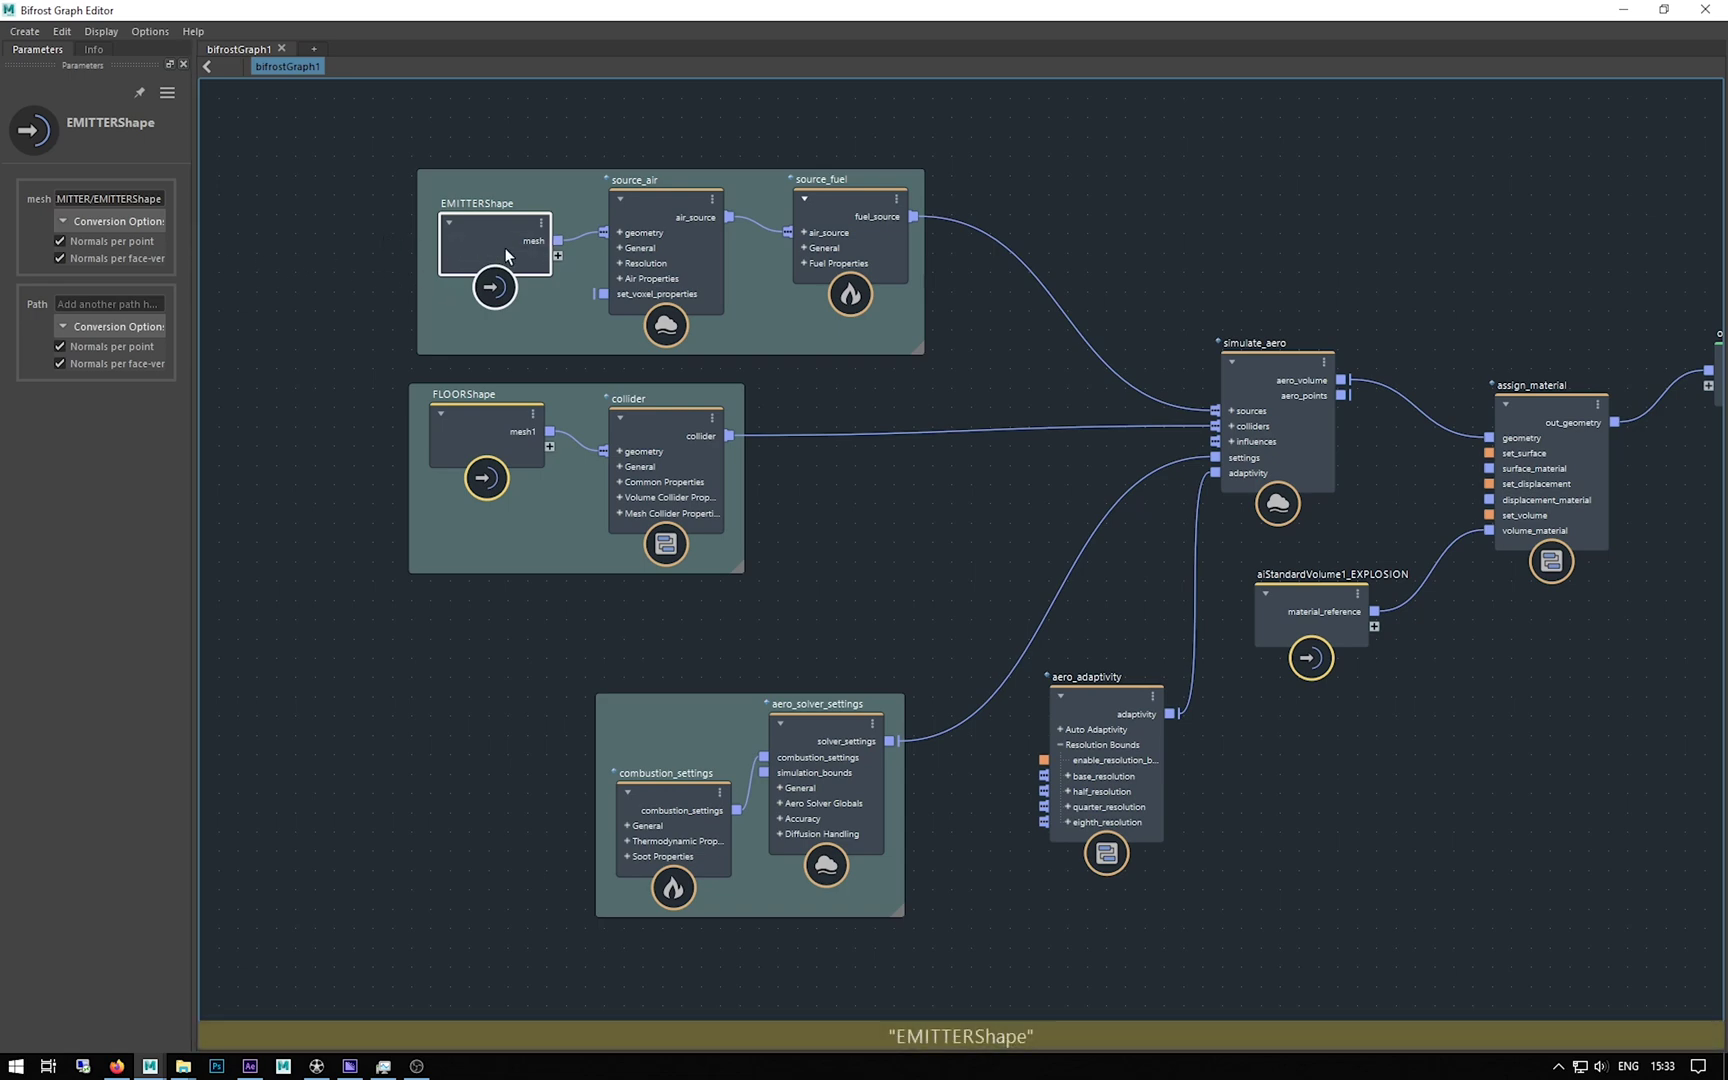
{"action": "left_click", "coordinate": [470, 431]}
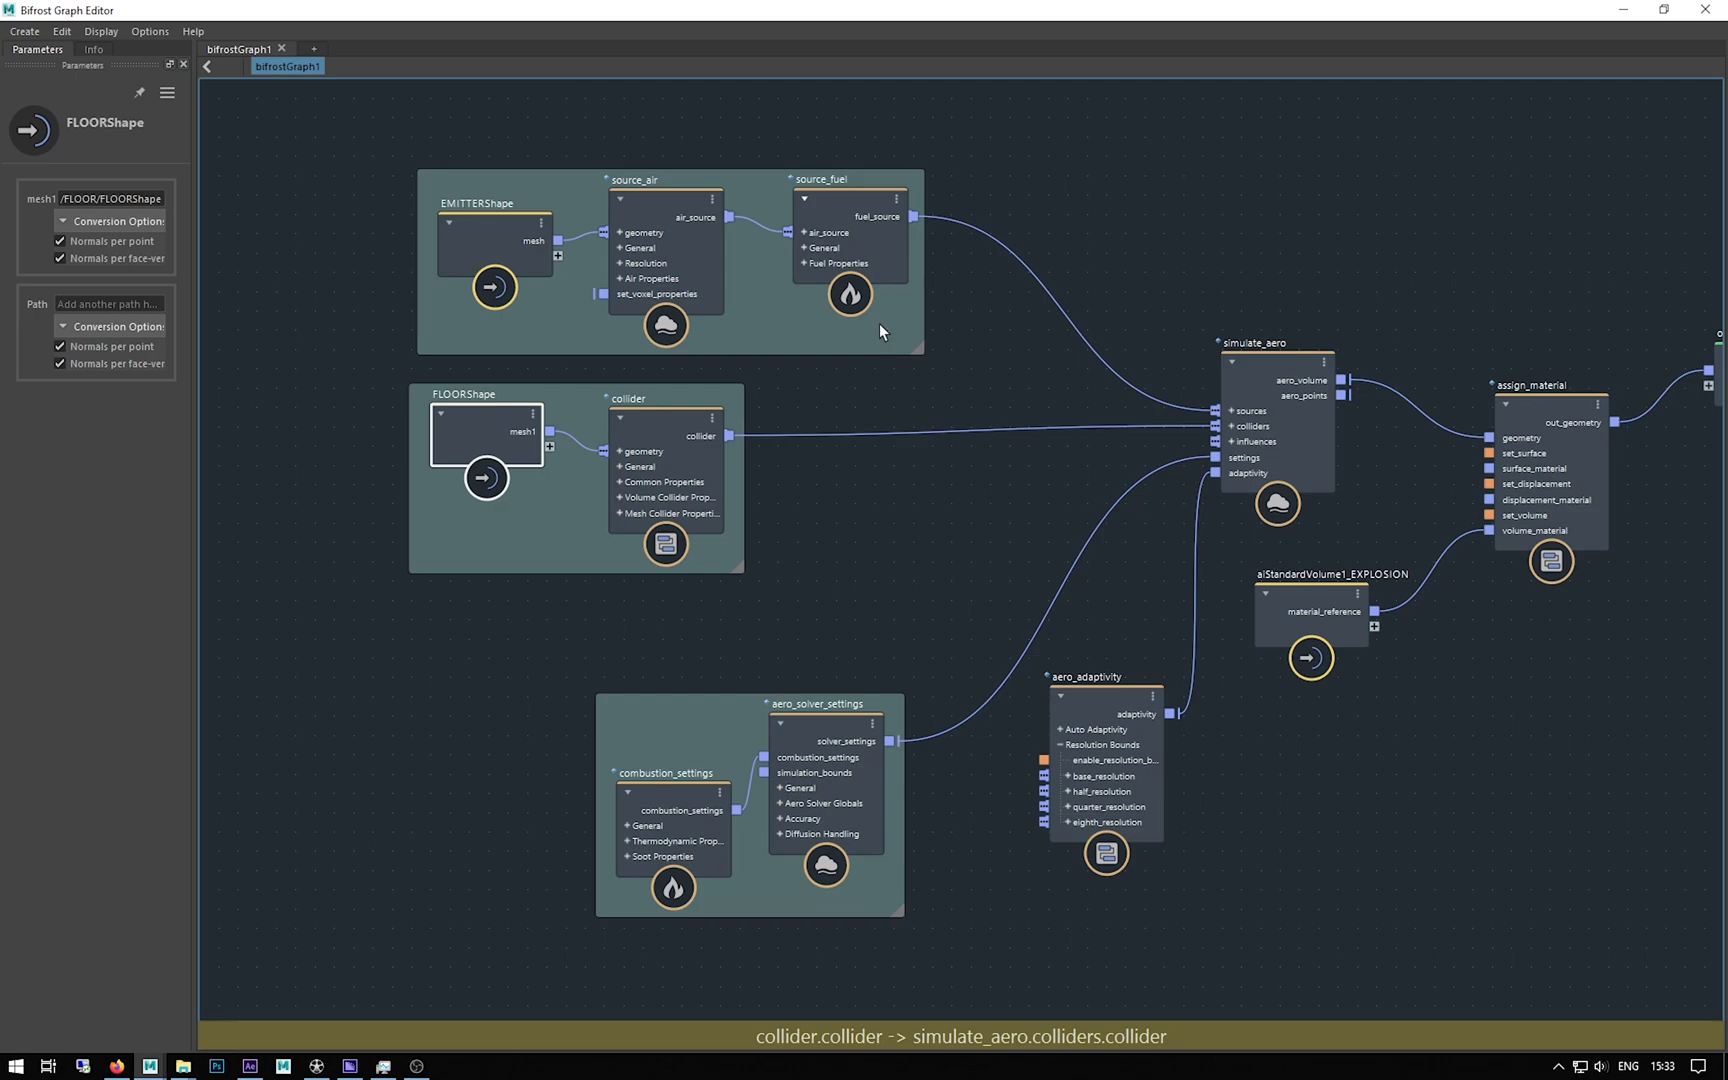
{"action": "left_click", "coordinate": [647, 204]}
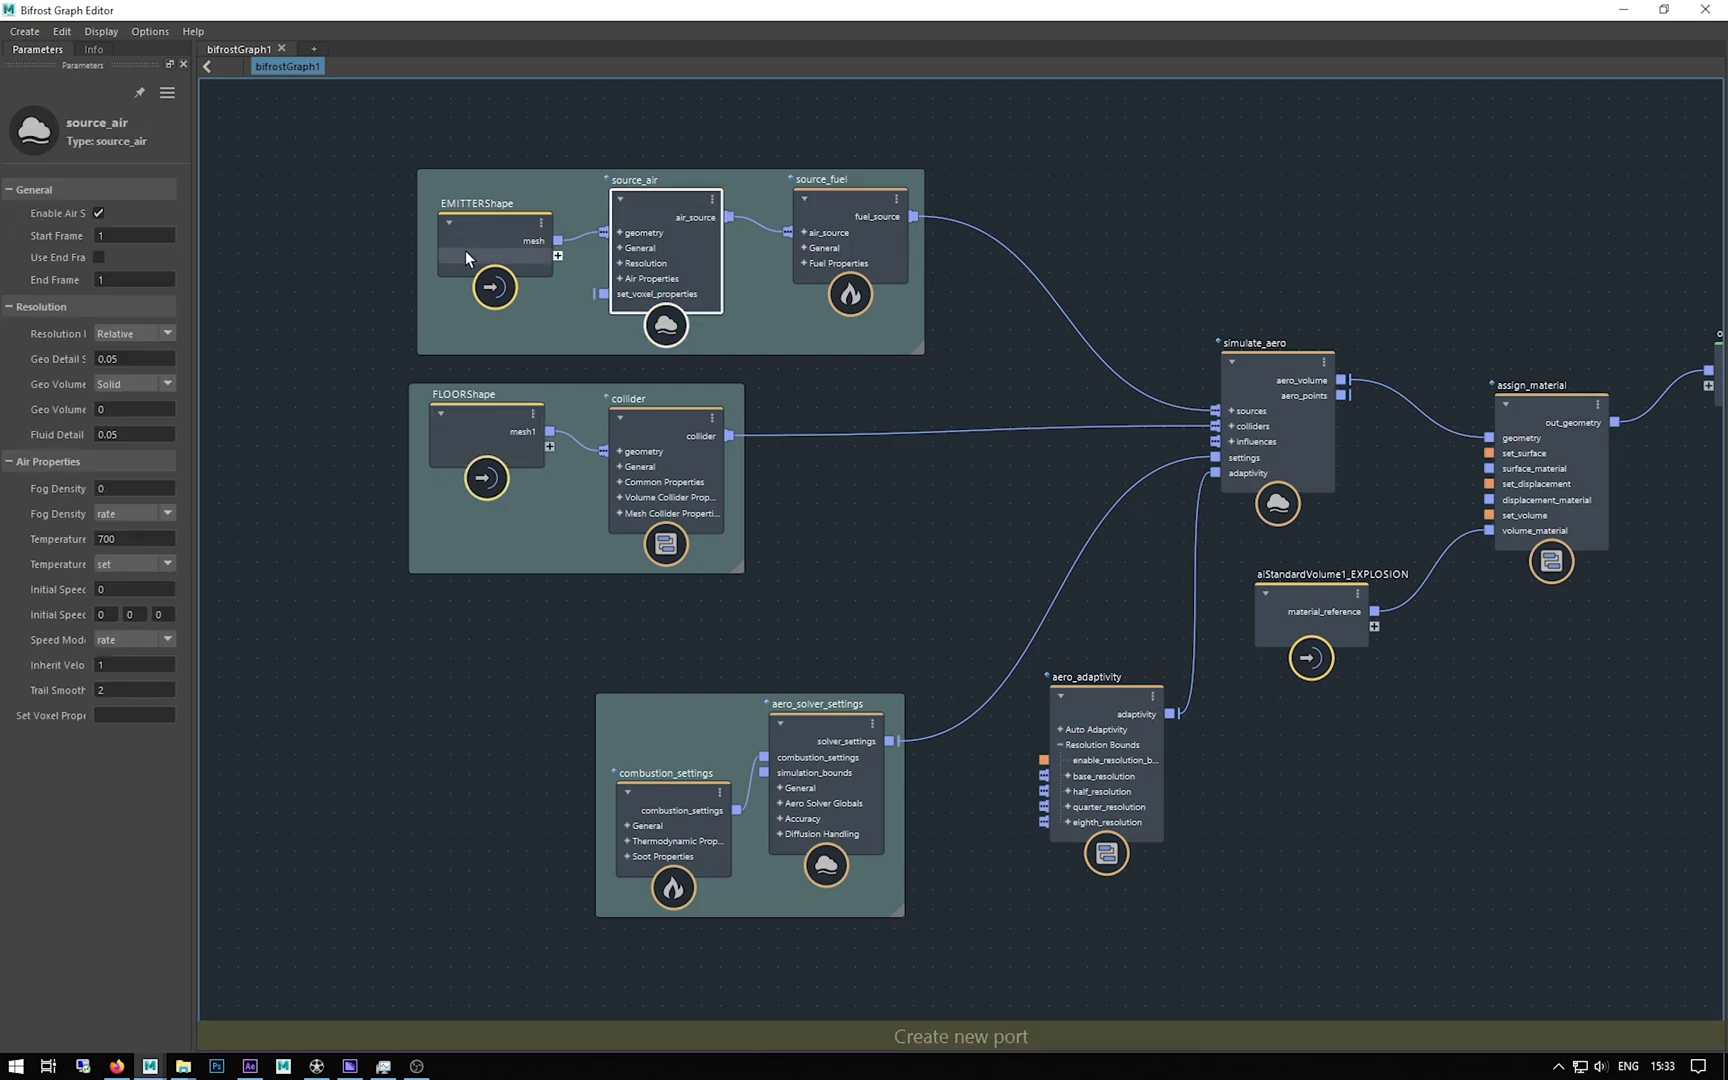
{"action": "scroll", "coordinate": [466, 250], "scroll_direction": "up", "scroll_amount": 1}
{"action": "scroll", "coordinate": [466, 250], "scroll_direction": "up", "scroll_amount": 1}
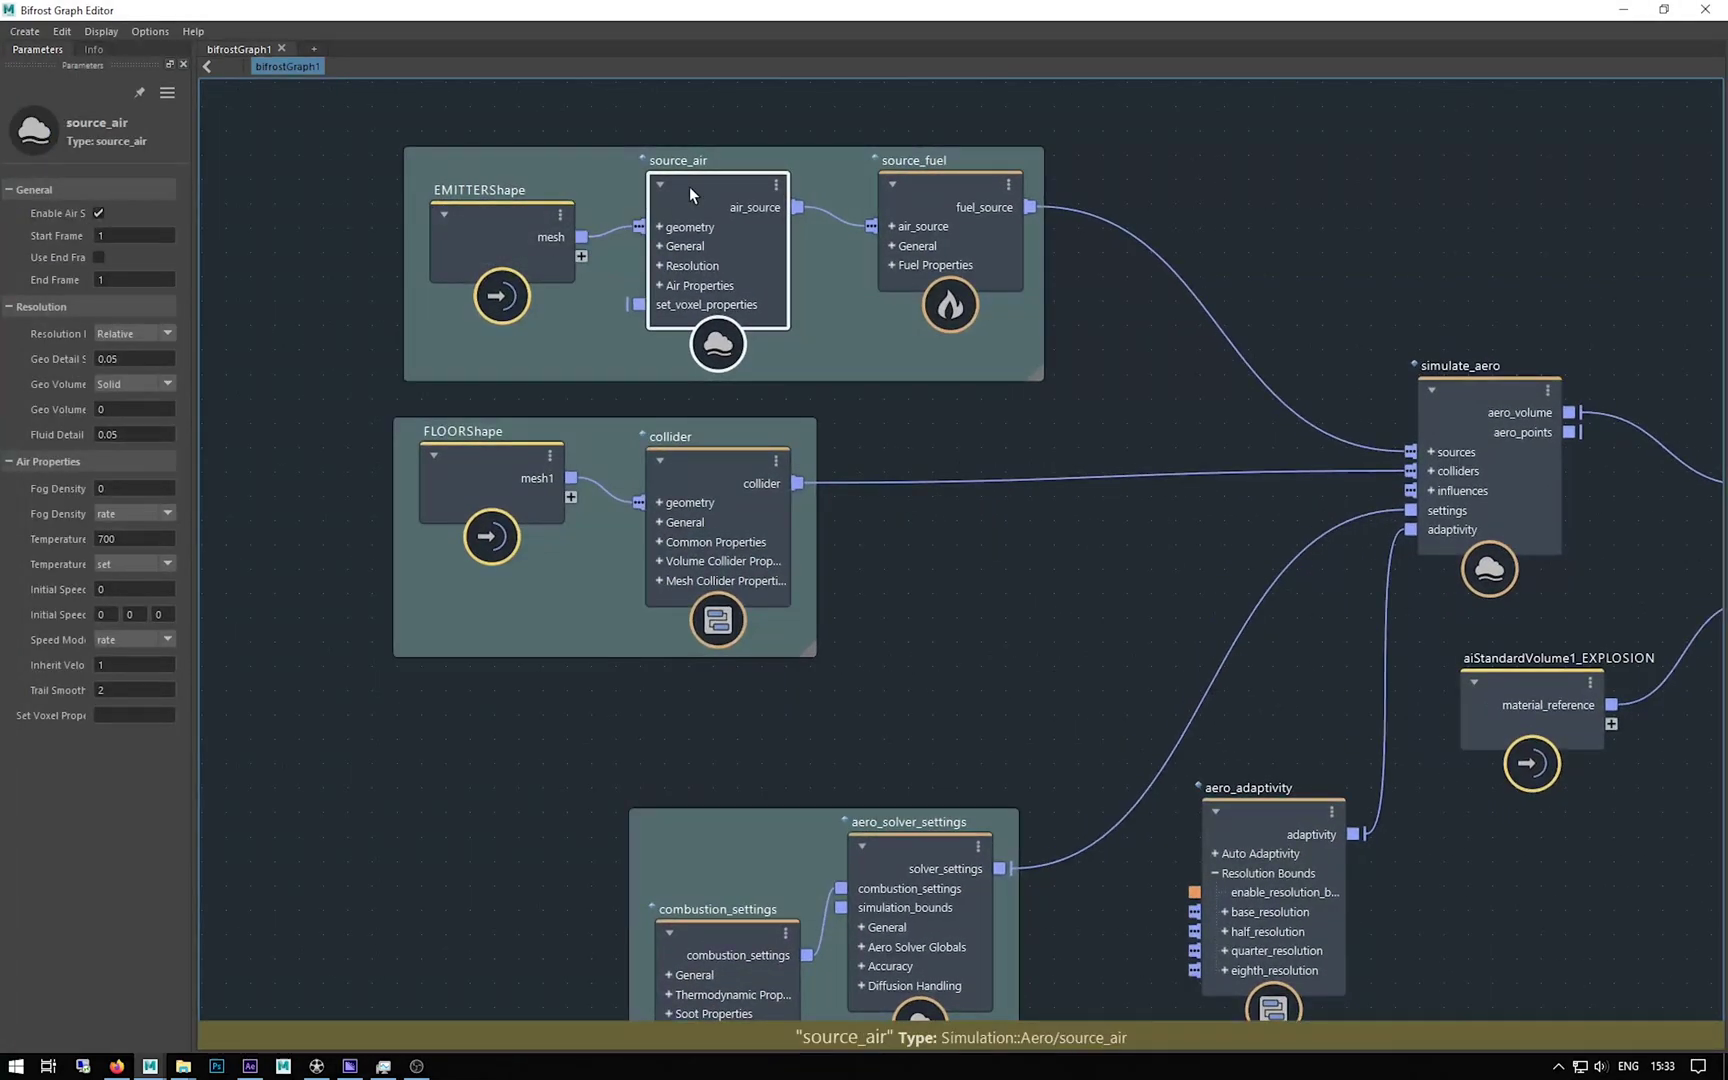
{"action": "left_click", "coordinate": [936, 184]}
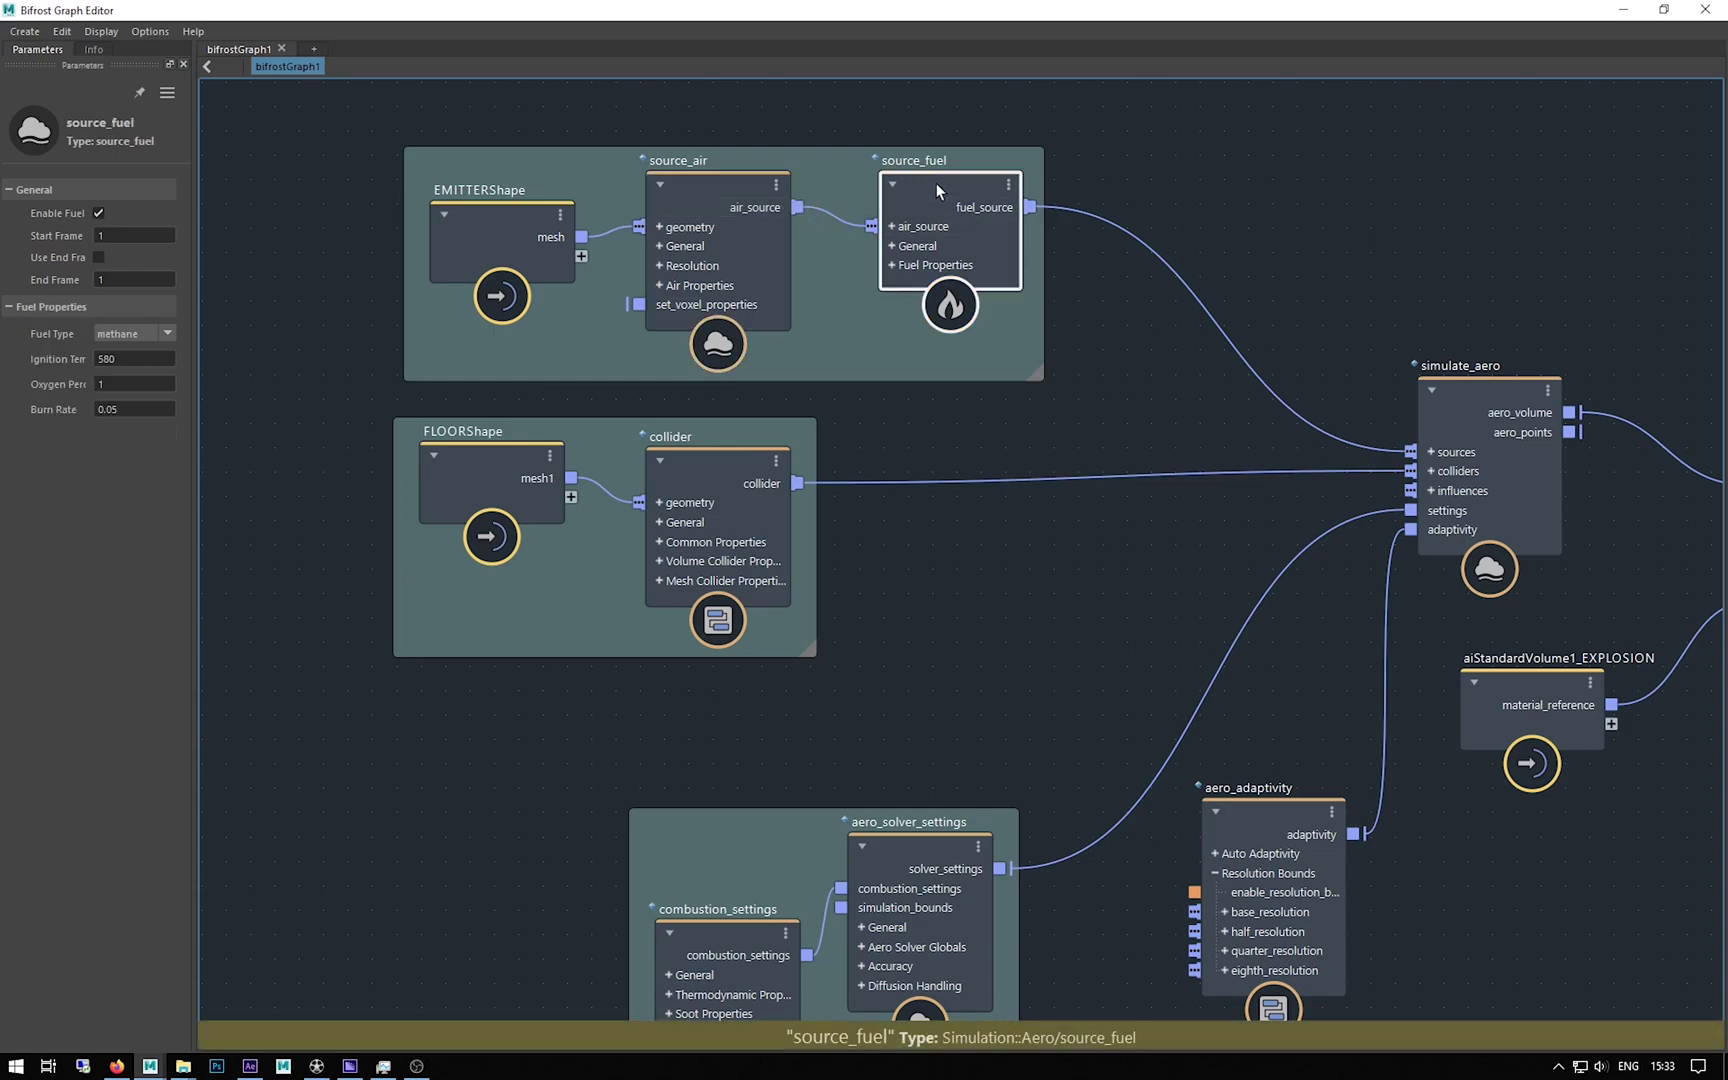
{"action": "middle_click_drag", "start_coordinate": [1399, 374], "coordinate": [1131, 251]}
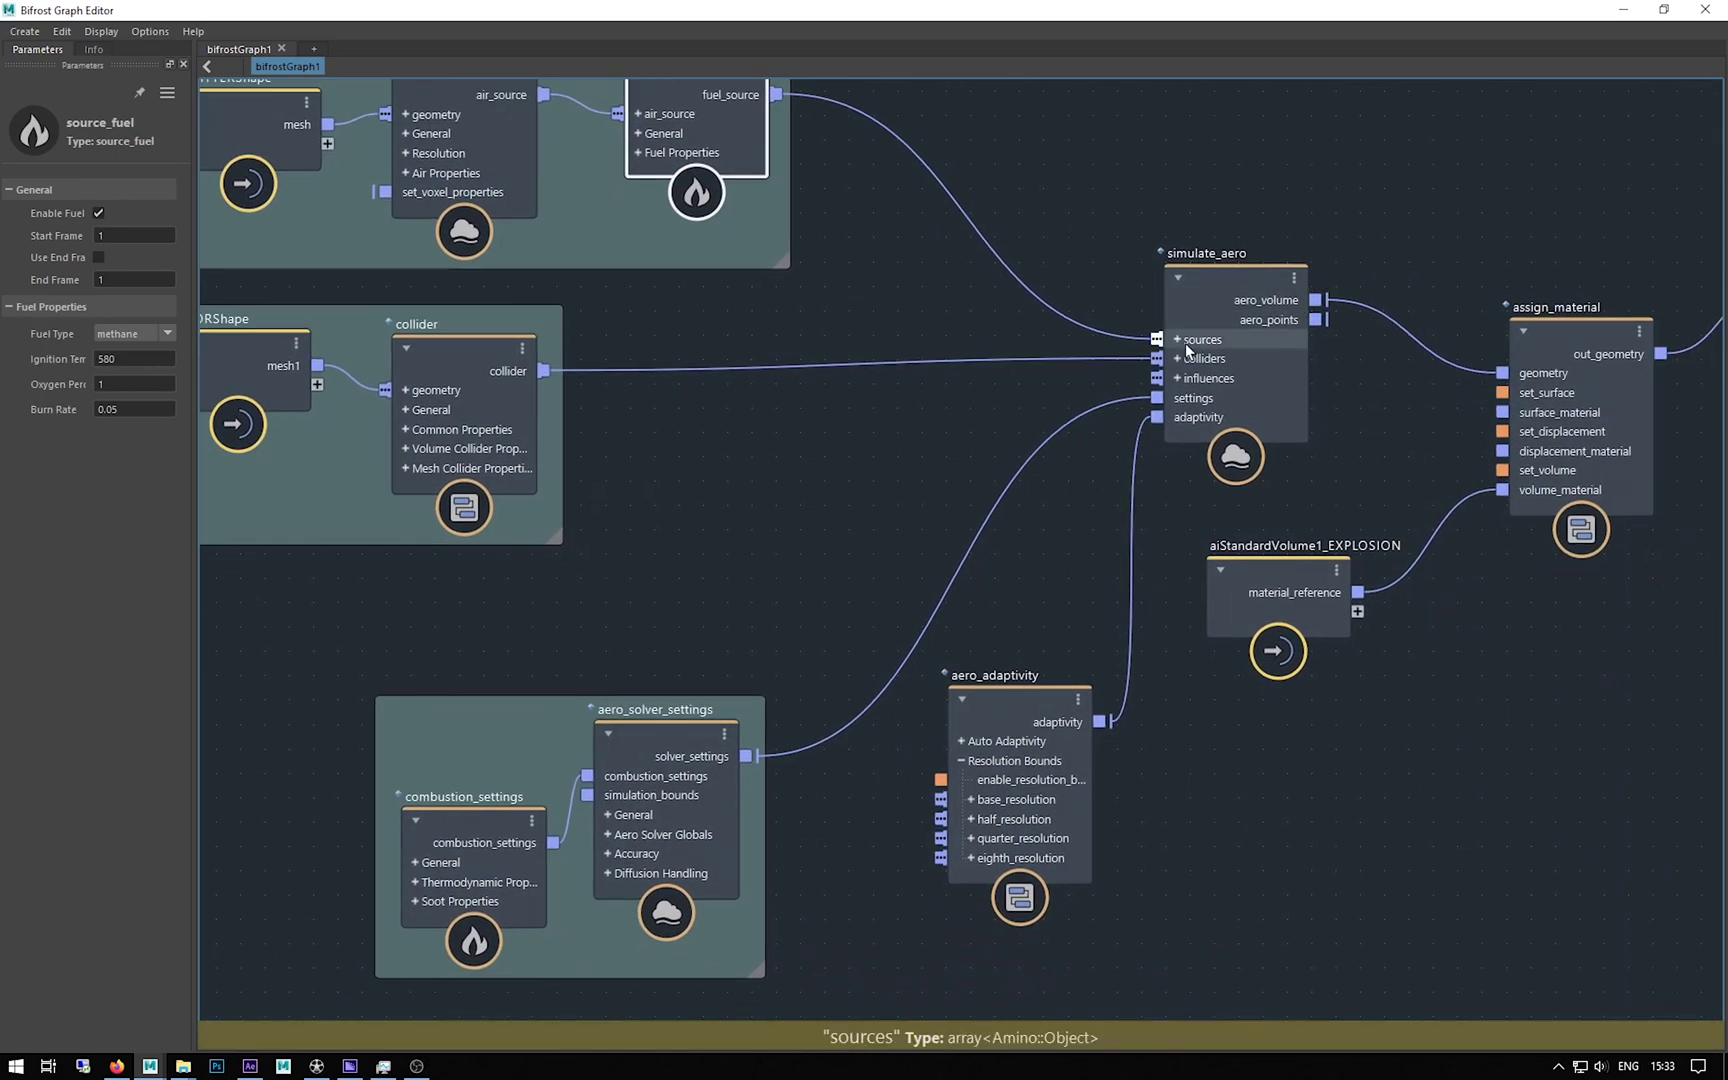
{"action": "left_click", "coordinate": [1217, 280]}
Step: Examine the FLOORShape, collider, combustion_settings and aero_adaptivity nodes feeding simulate_aero and their parameters
{"action": "middle_click_drag", "start_coordinate": [697, 467], "coordinate": [875, 382]}
{"action": "left_click", "coordinate": [333, 297]}
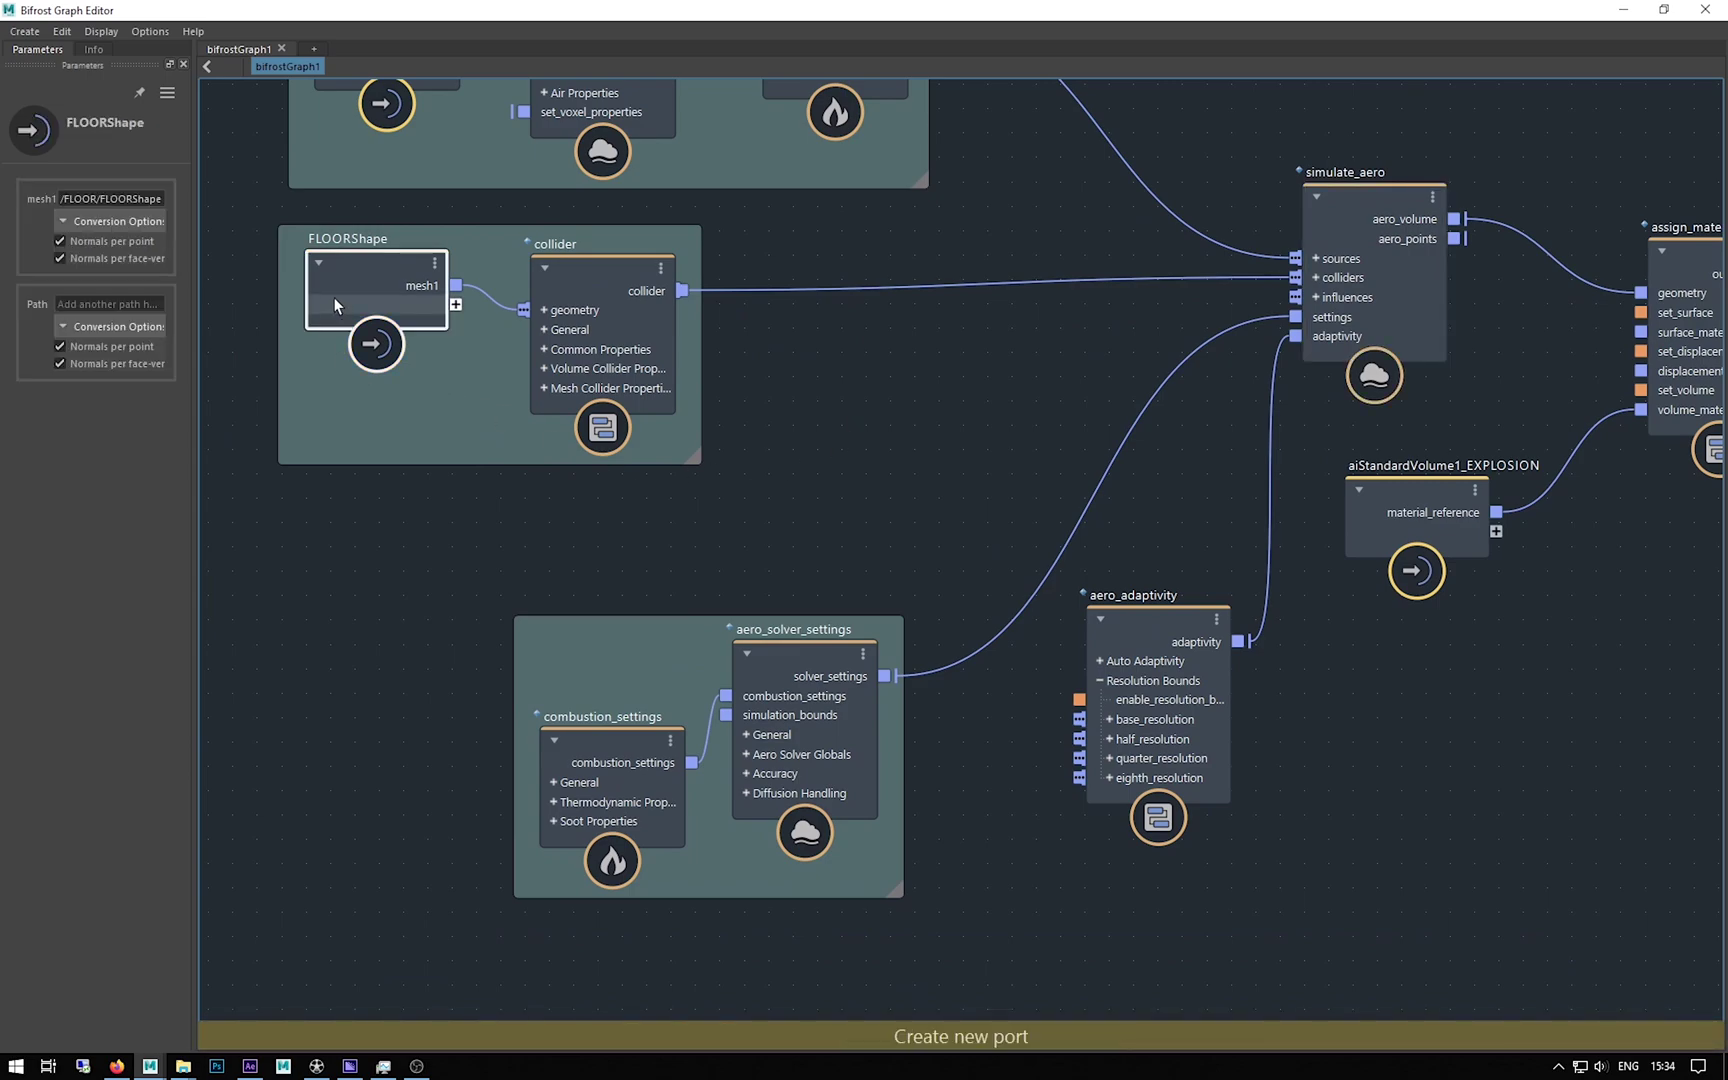
{"action": "left_click", "coordinate": [567, 282]}
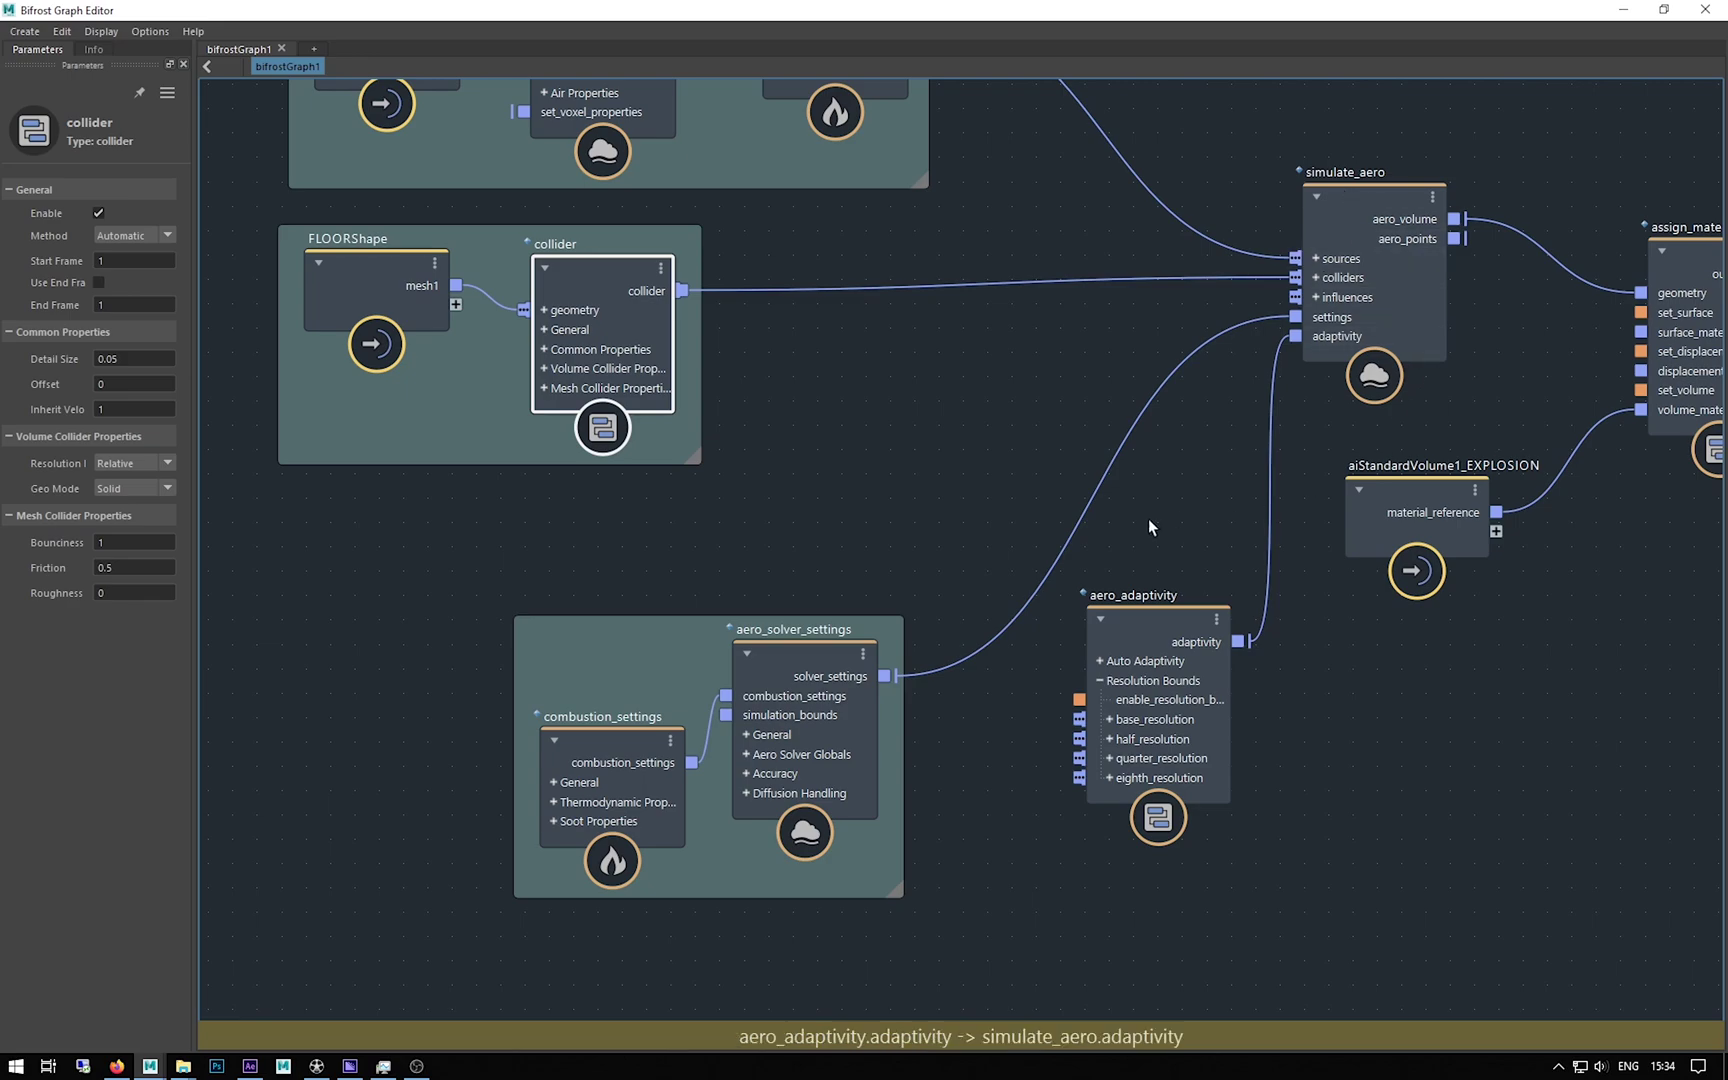
{"action": "middle_click_drag", "start_coordinate": [1148, 518], "coordinate": [679, 610]}
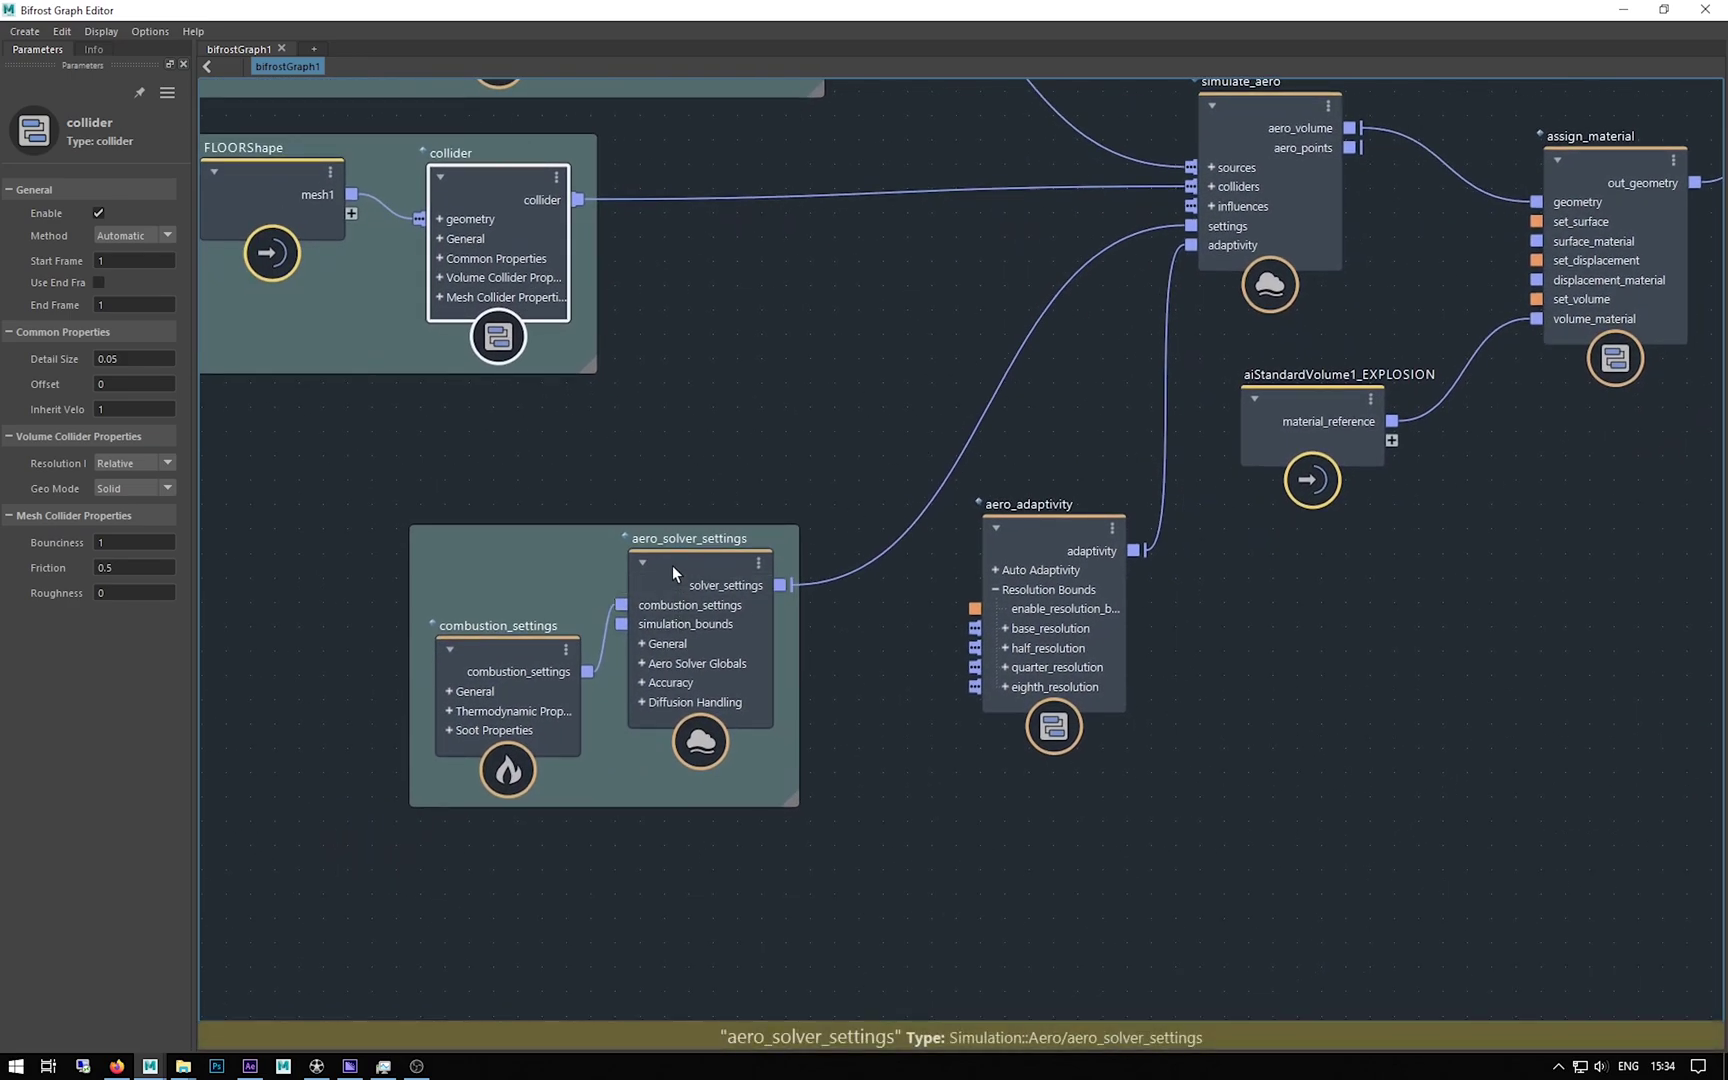
{"action": "left_click", "coordinate": [510, 697]}
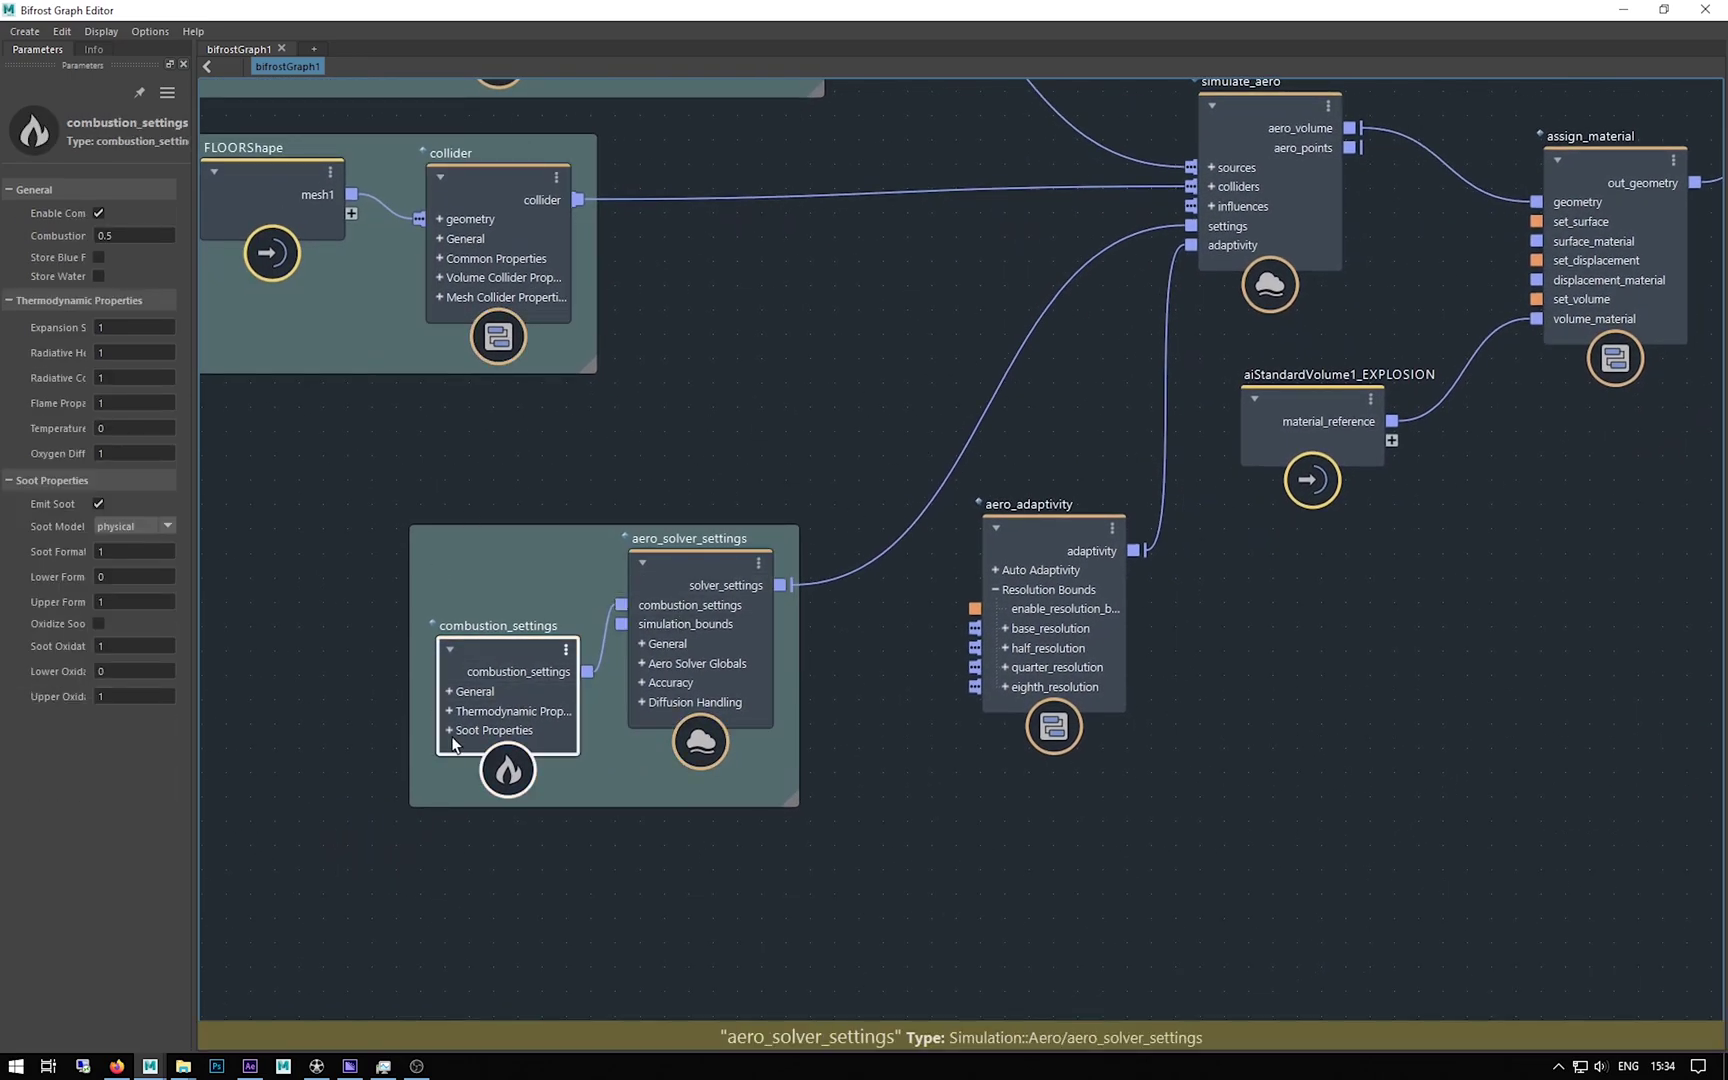
{"action": "left_click", "coordinate": [1020, 556]}
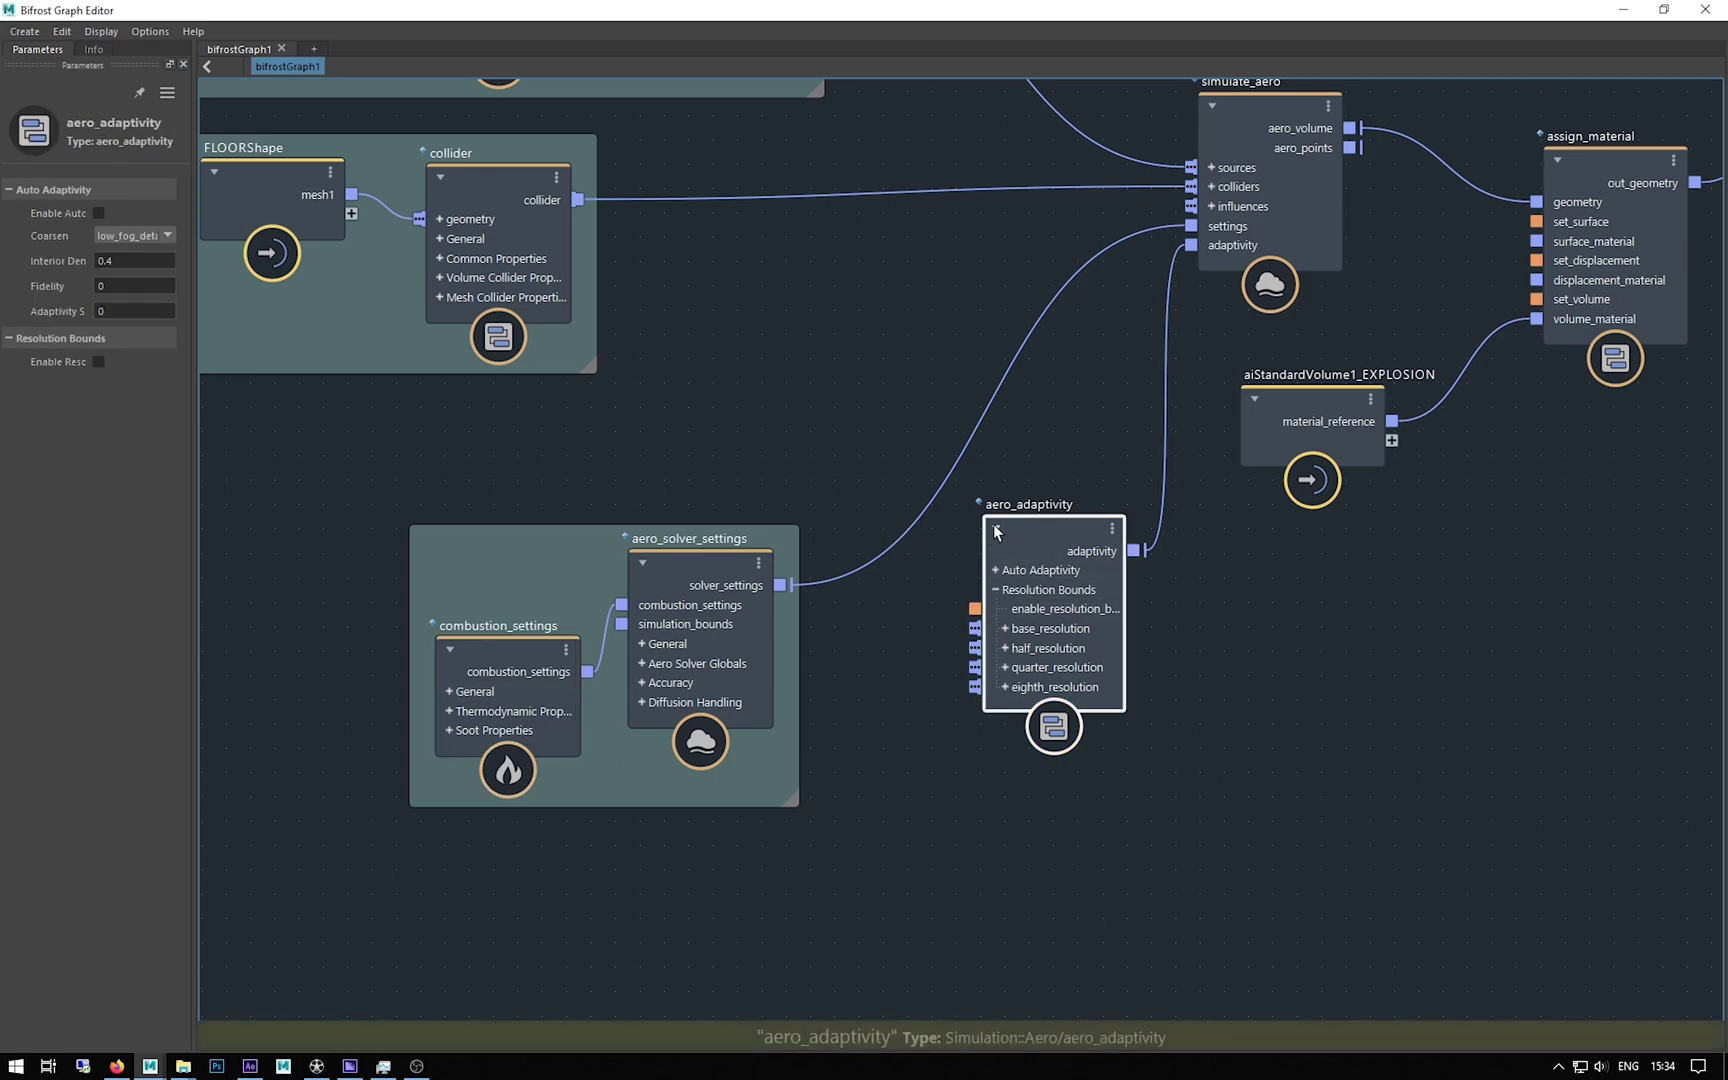
Step: Tidy the graph layout by repositioning aero_adaptivity, assign_material and the aiStandardVolume1_EXPLOSION node between simulate_aero and the output
{"action": "left_click_drag", "start_coordinate": [1040, 535], "coordinate": [1059, 484]}
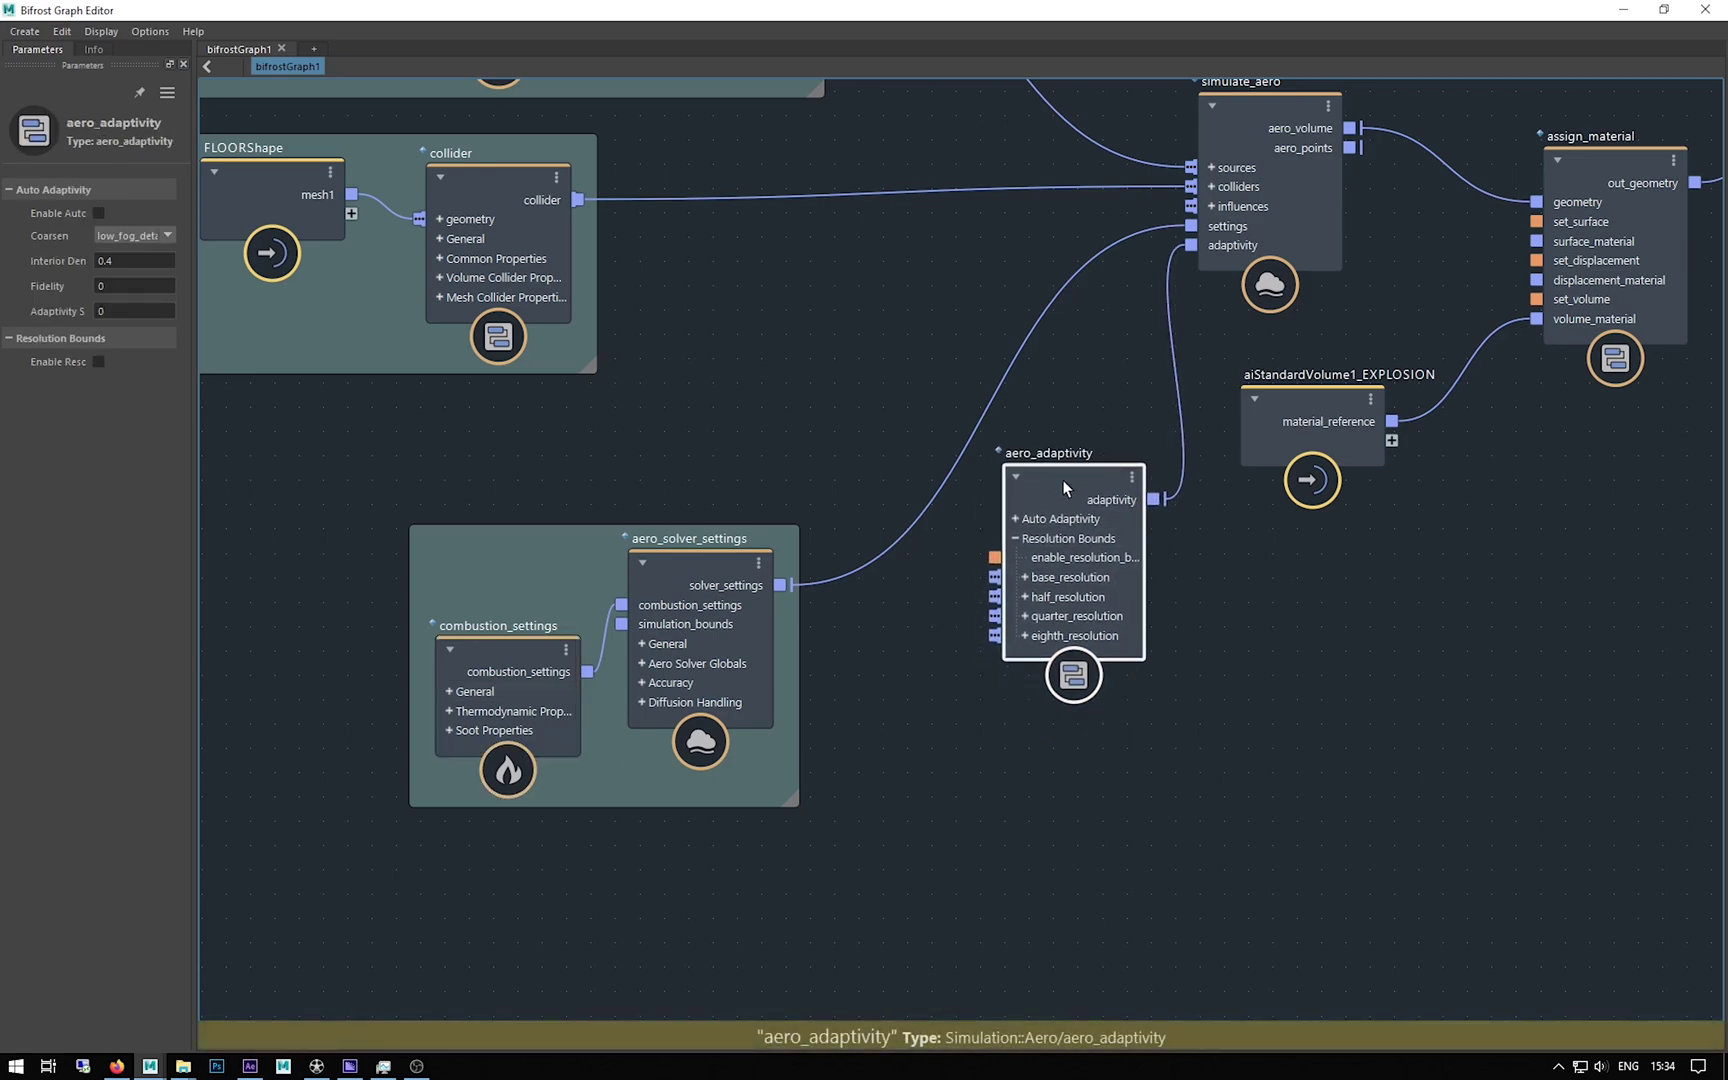
{"action": "middle_click_drag", "start_coordinate": [1431, 552], "coordinate": [1014, 628]}
{"action": "left_click_drag", "start_coordinate": [1378, 211], "coordinate": [1498, 202]}
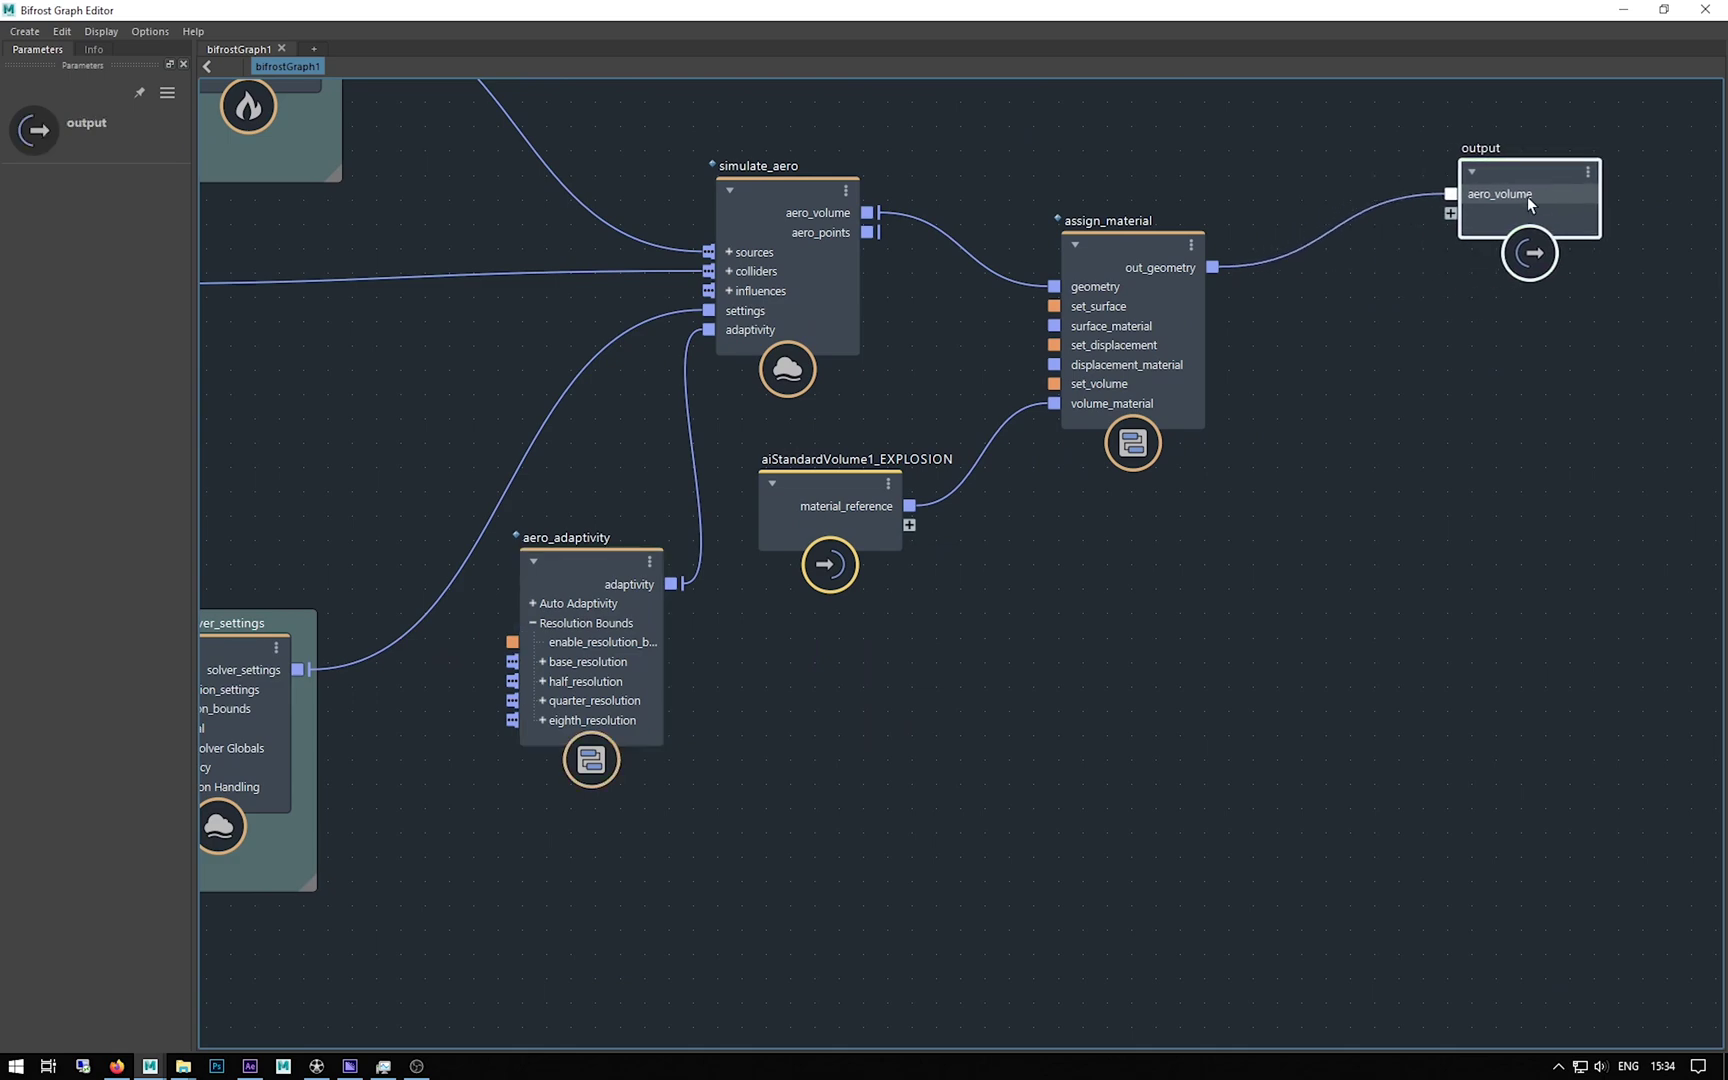
{"action": "left_click_drag", "start_coordinate": [1112, 262], "coordinate": [1175, 221]}
{"action": "left_click_drag", "start_coordinate": [814, 535], "coordinate": [998, 481]}
{"action": "left_click_drag", "start_coordinate": [1158, 223], "coordinate": [1195, 193]}
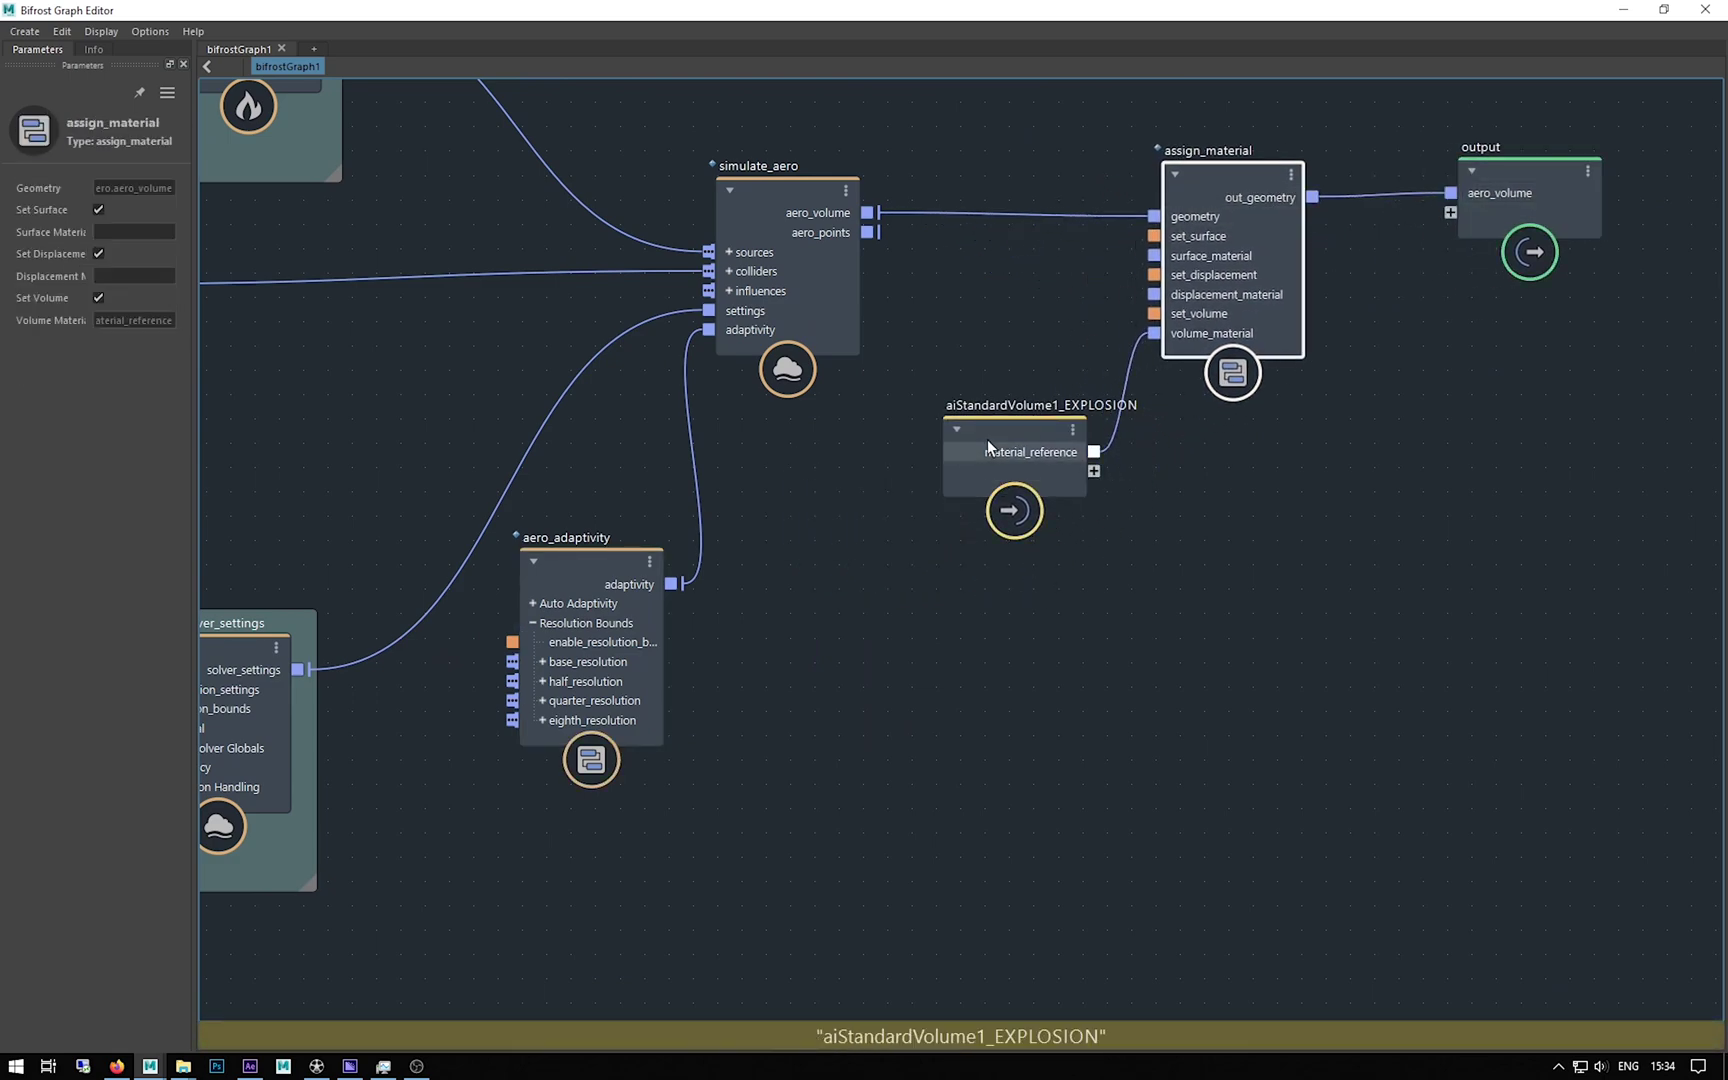
{"action": "left_click_drag", "start_coordinate": [987, 439], "coordinate": [968, 433]}
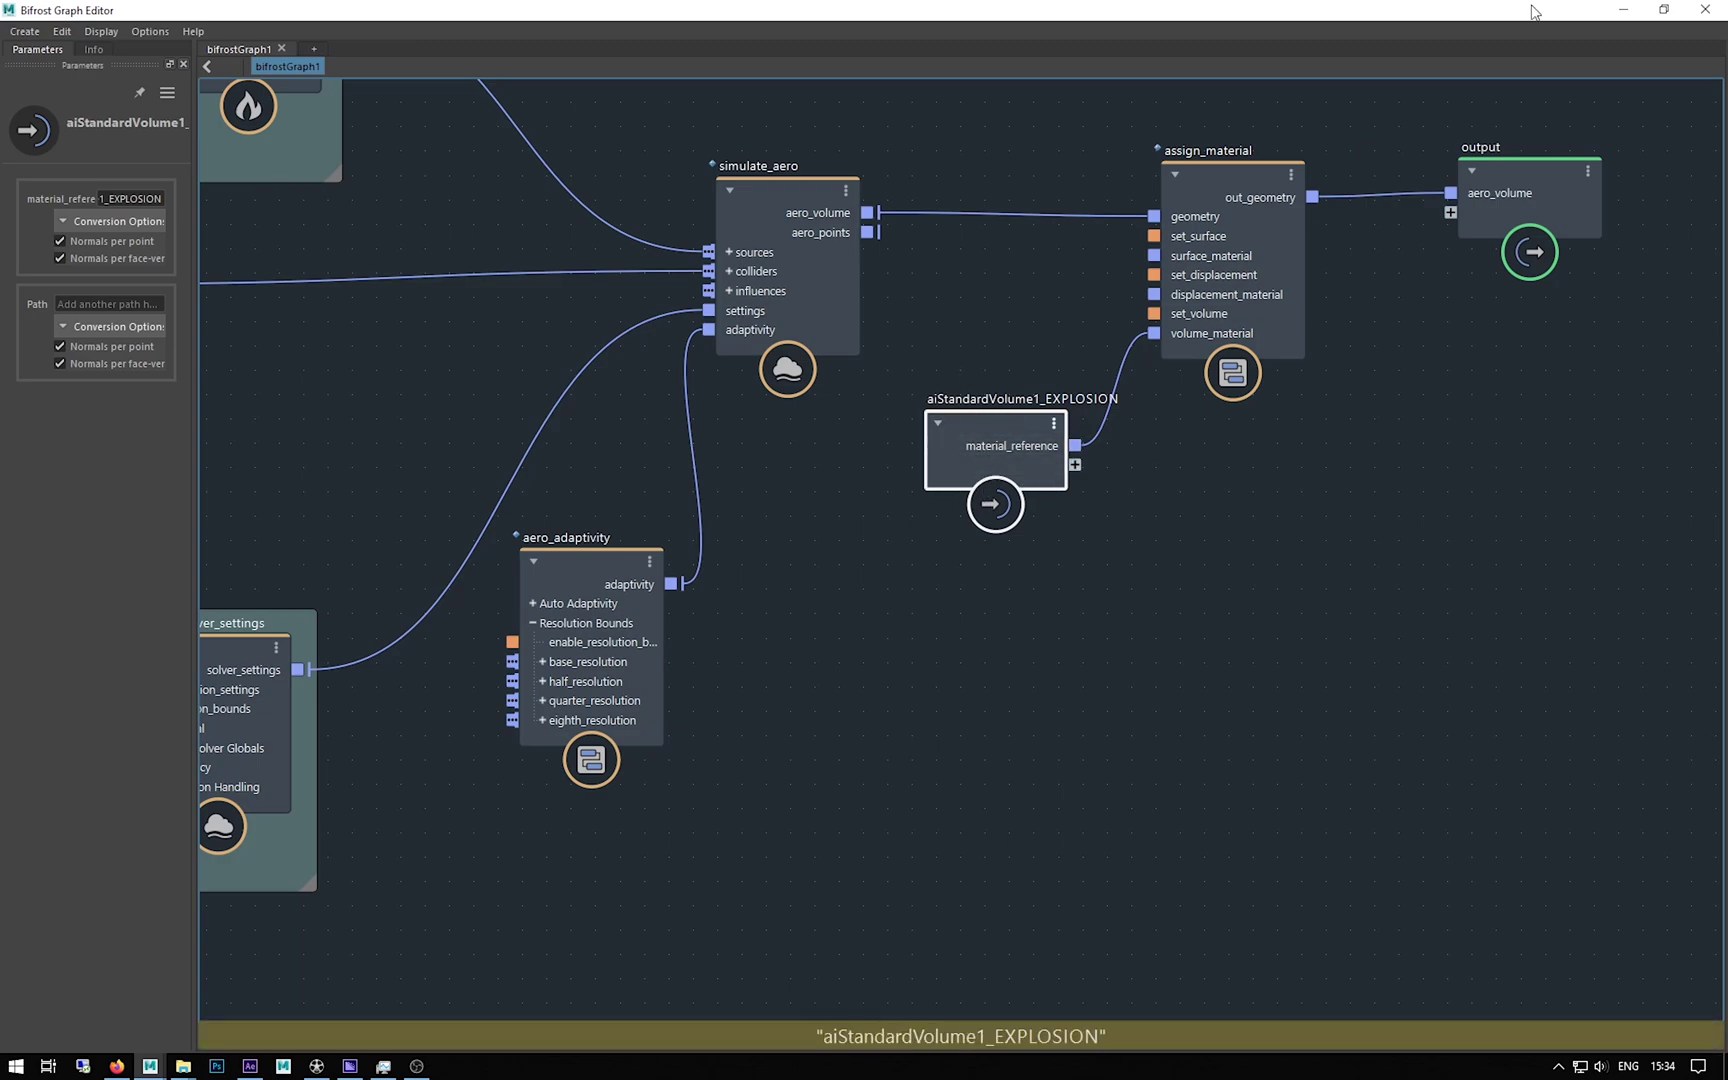
Step: Restore the maximized graph editor to a smaller window and inspect the density, emission and temperature attributes of the aiStandardVolume1_EXPLOSION shader
{"action": "left_click_drag", "start_coordinate": [1368, 18], "coordinate": [1246, 450]}
{"action": "key", "text": "ctrl+a"}
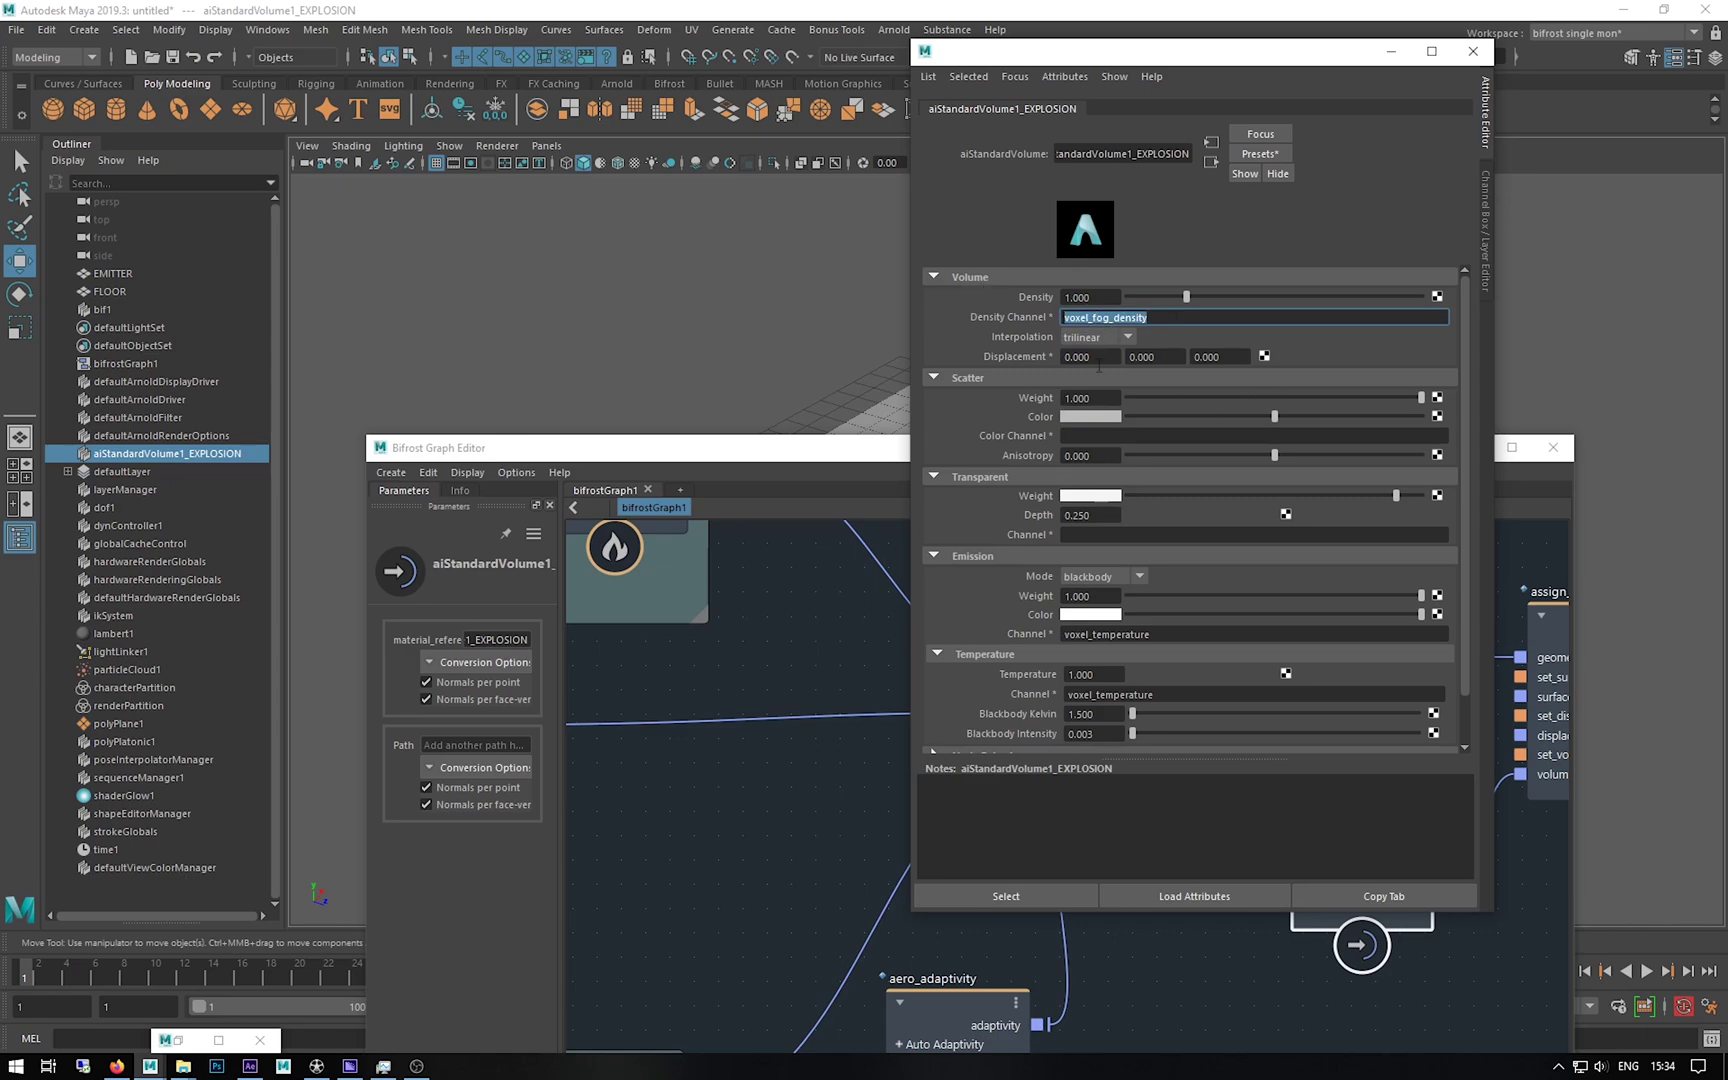
{"action": "scroll", "coordinate": [1169, 613], "scroll_direction": "down", "scroll_amount": 2}
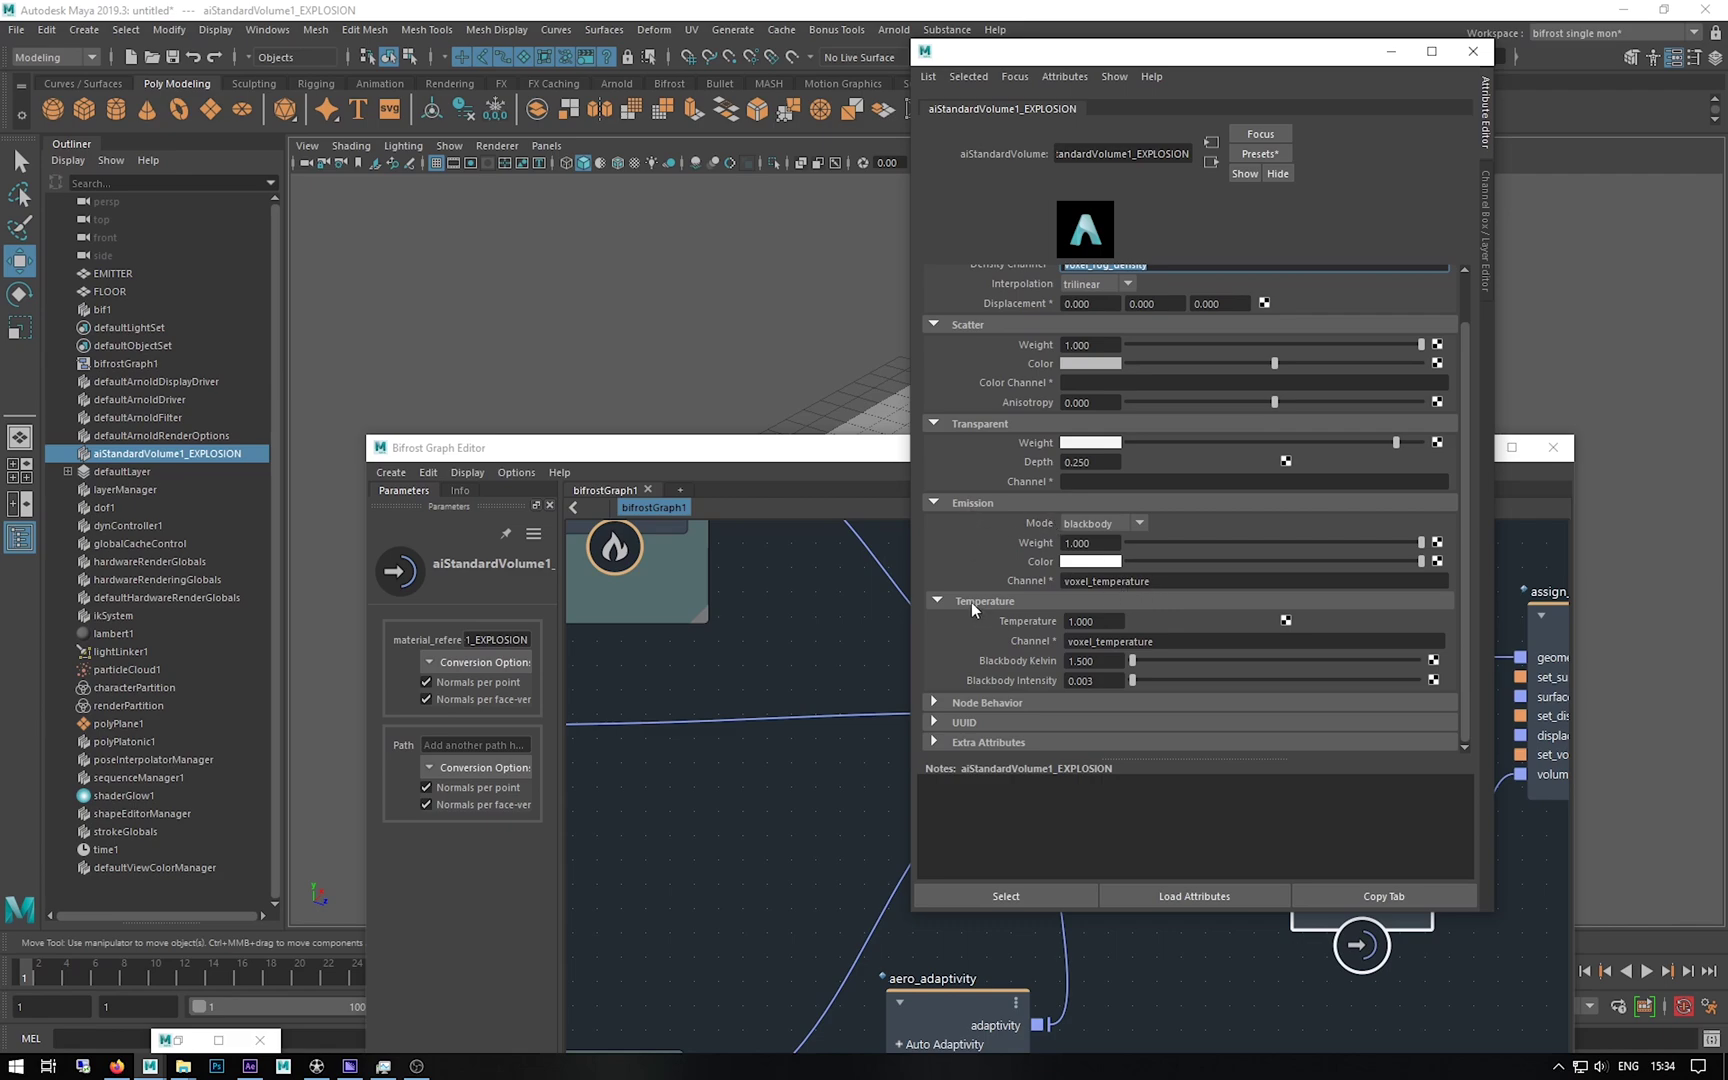
{"action": "left_click_drag", "start_coordinate": [621, 458], "coordinate": [699, 609]}
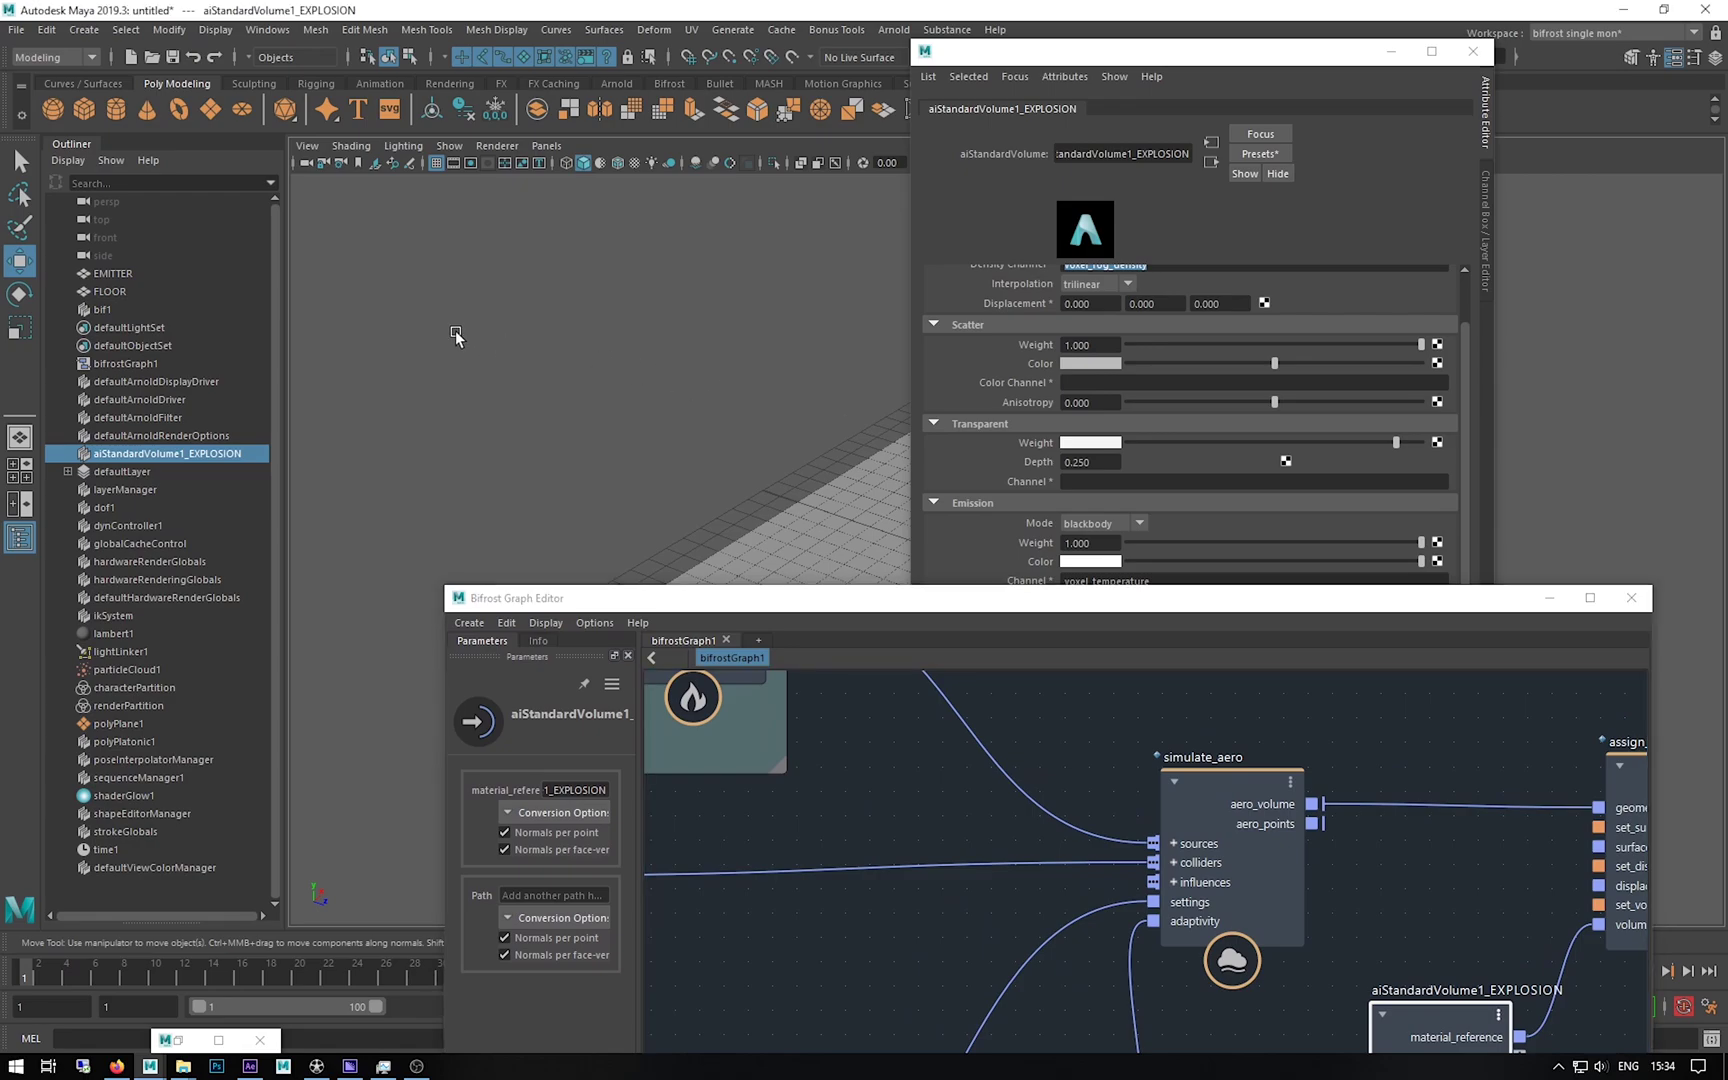
{"action": "left_click_drag", "start_coordinate": [751, 377], "coordinate": [539, 346], "text": "alt"}
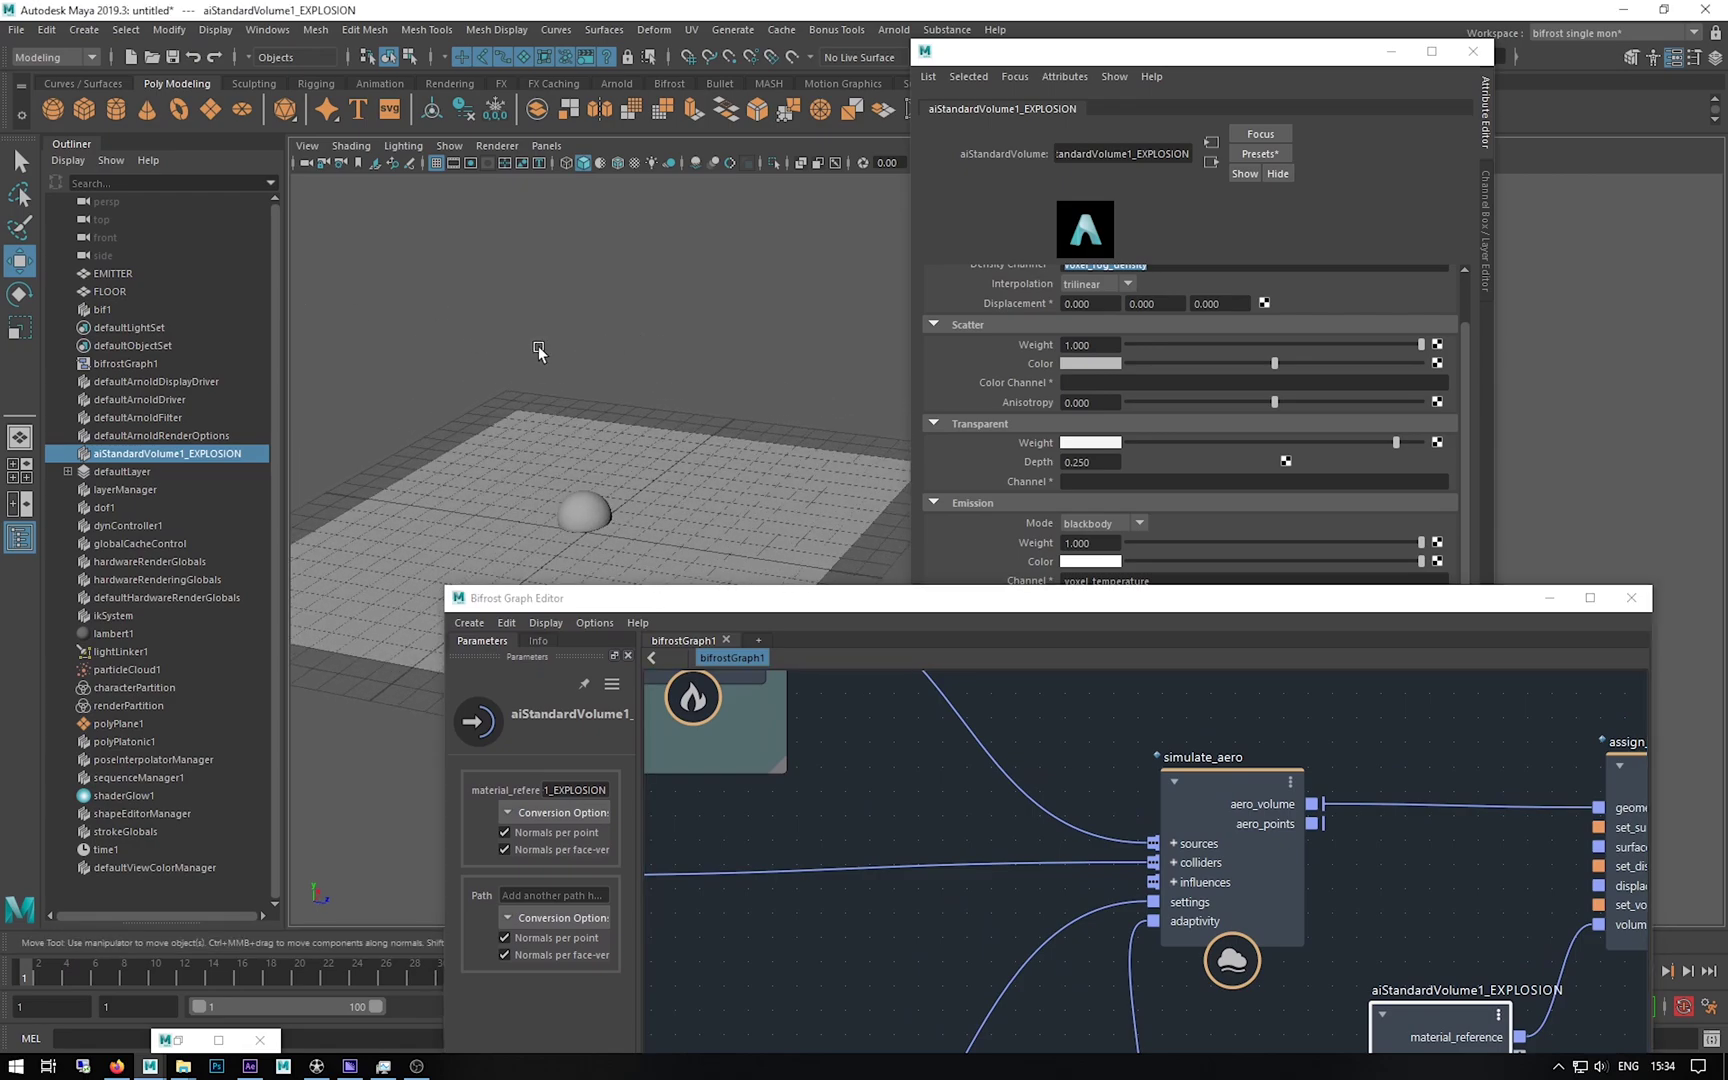
Step: Bring the graph editor back over the viewport and compare the source_air temperature with the source_fuel ignition temperature
{"action": "left_click_drag", "start_coordinate": [1055, 607], "coordinate": [868, 186]}
{"action": "scroll", "coordinate": [971, 466], "scroll_direction": "down", "scroll_amount": 4}
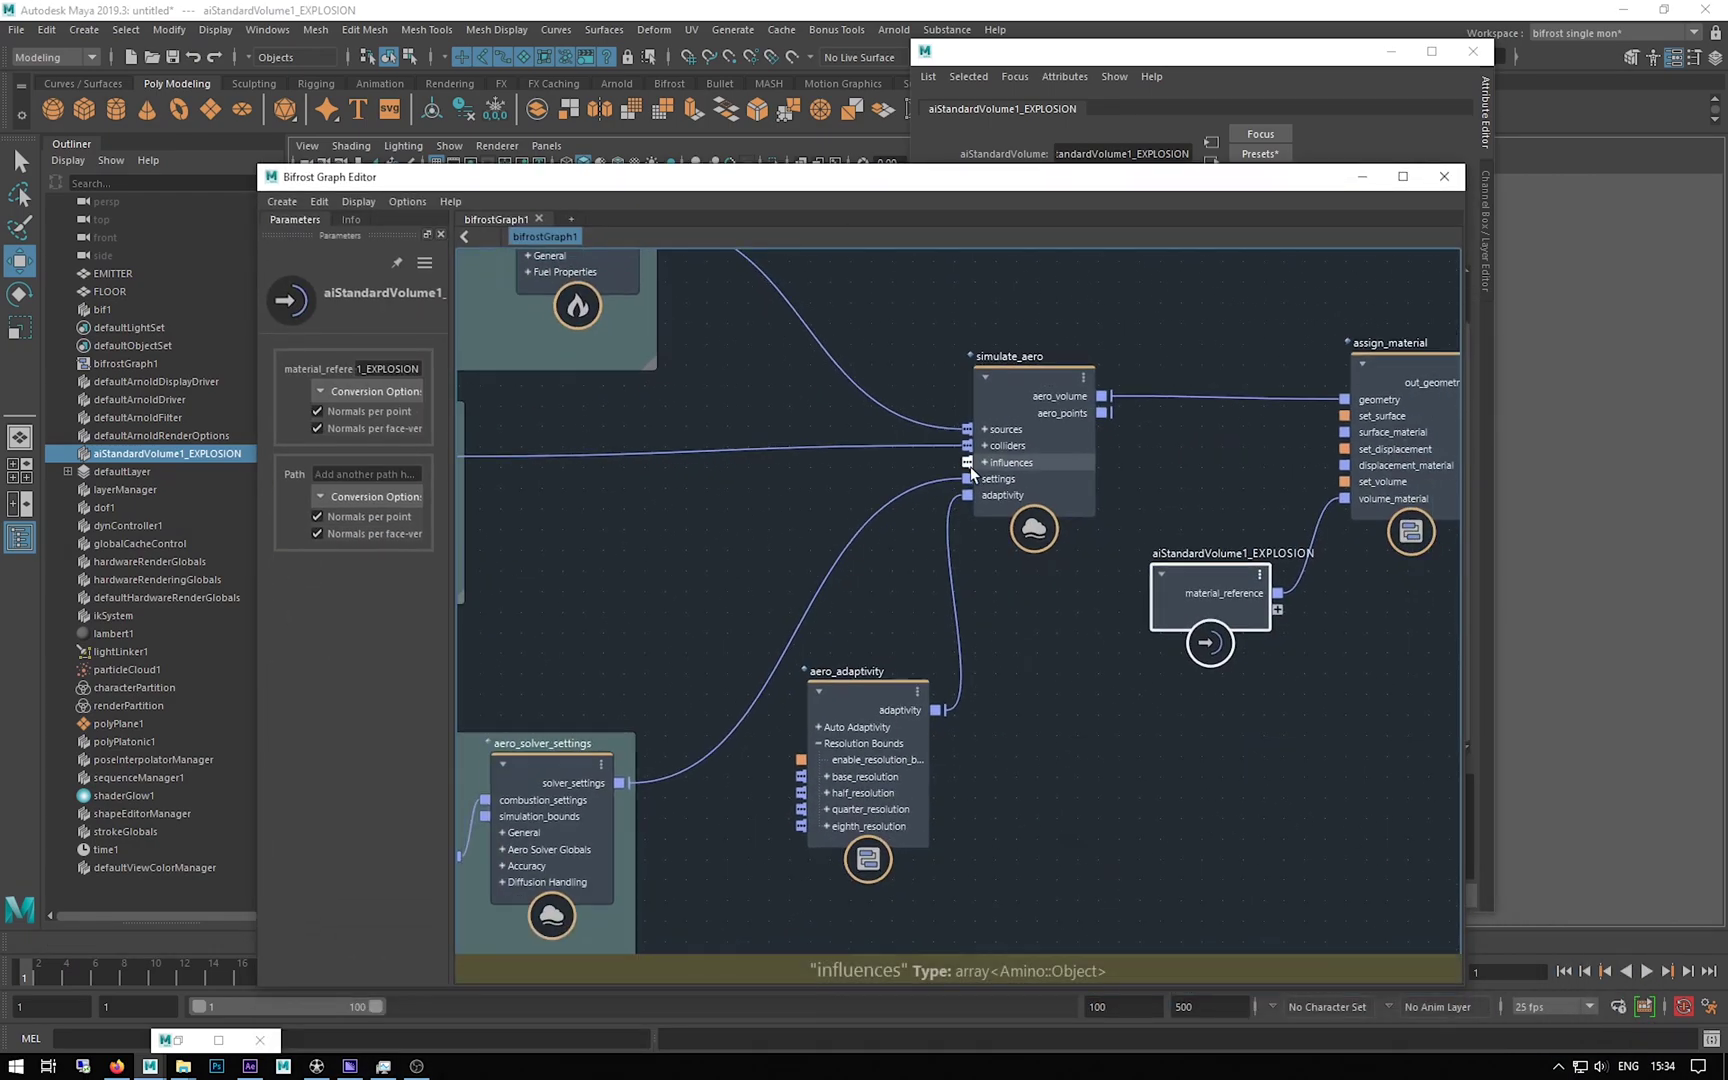
{"action": "scroll", "coordinate": [971, 464], "scroll_direction": "down", "scroll_amount": 1}
{"action": "middle_click_drag", "start_coordinate": [868, 324], "coordinate": [1022, 366]}
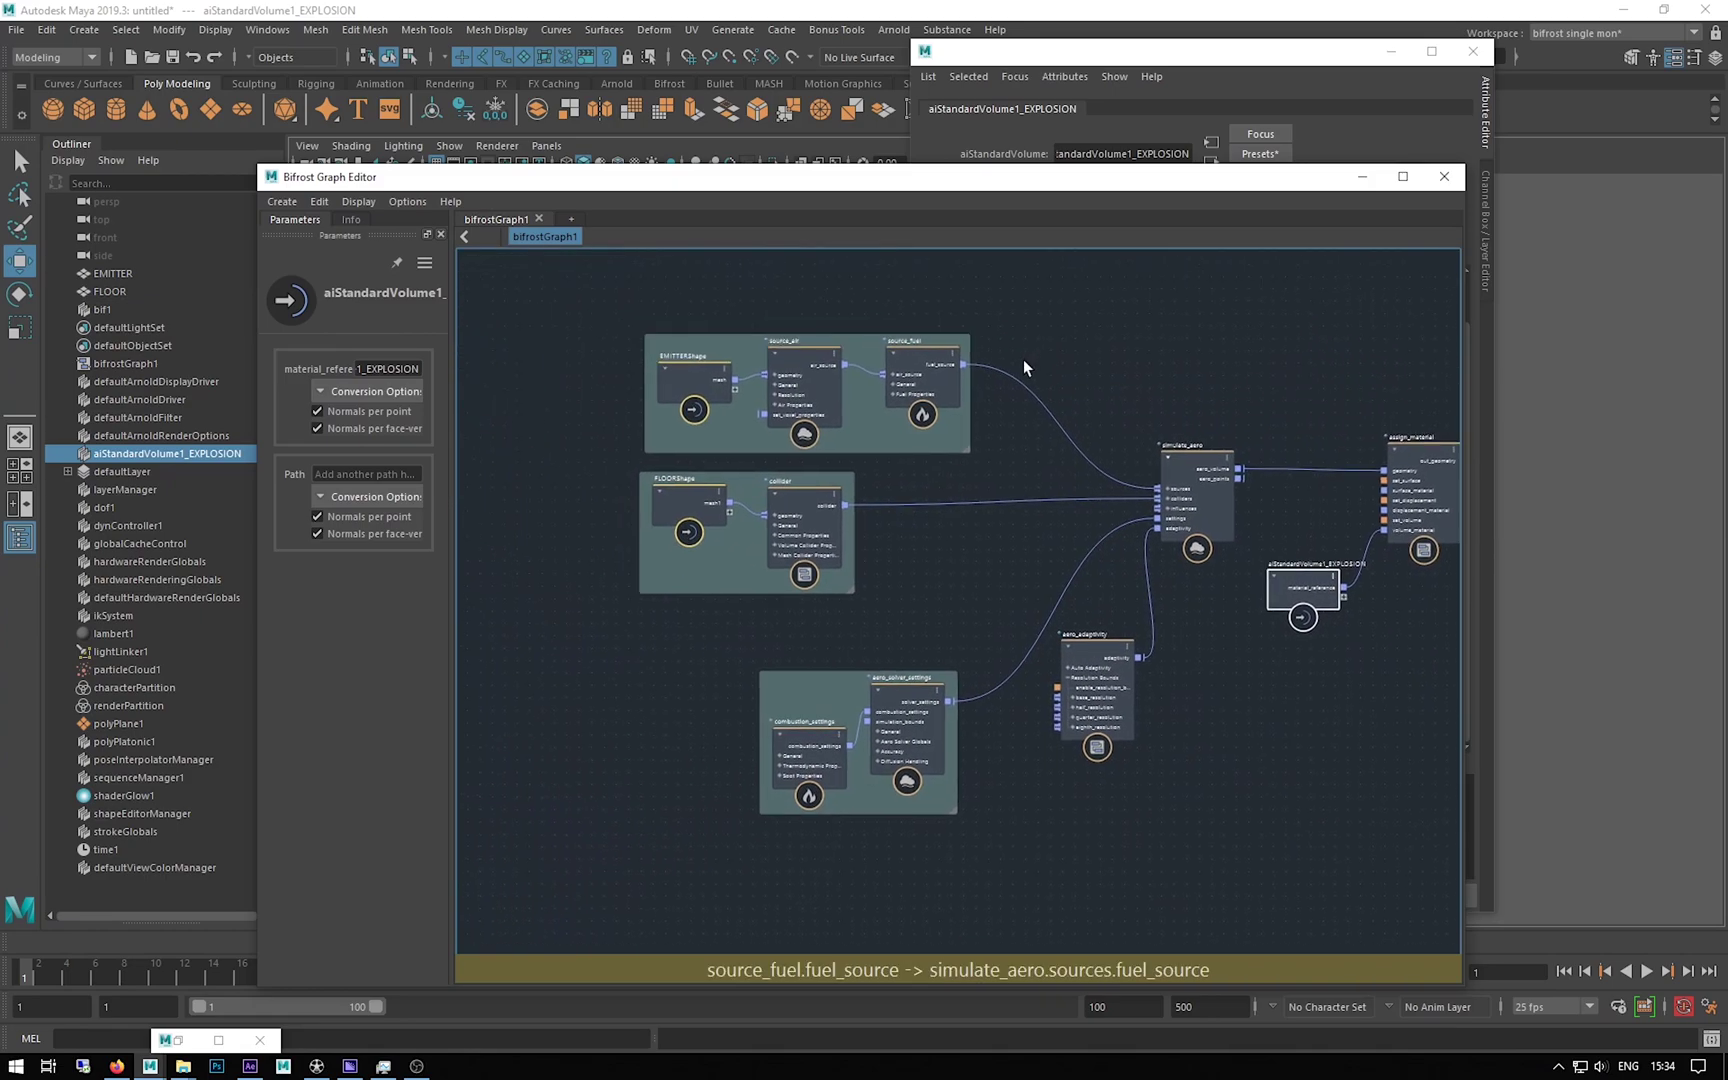
{"action": "scroll", "coordinate": [1010, 372], "scroll_direction": "up", "scroll_amount": 2}
{"action": "scroll", "coordinate": [996, 379], "scroll_direction": "up", "scroll_amount": 1}
{"action": "left_click", "coordinate": [647, 351]}
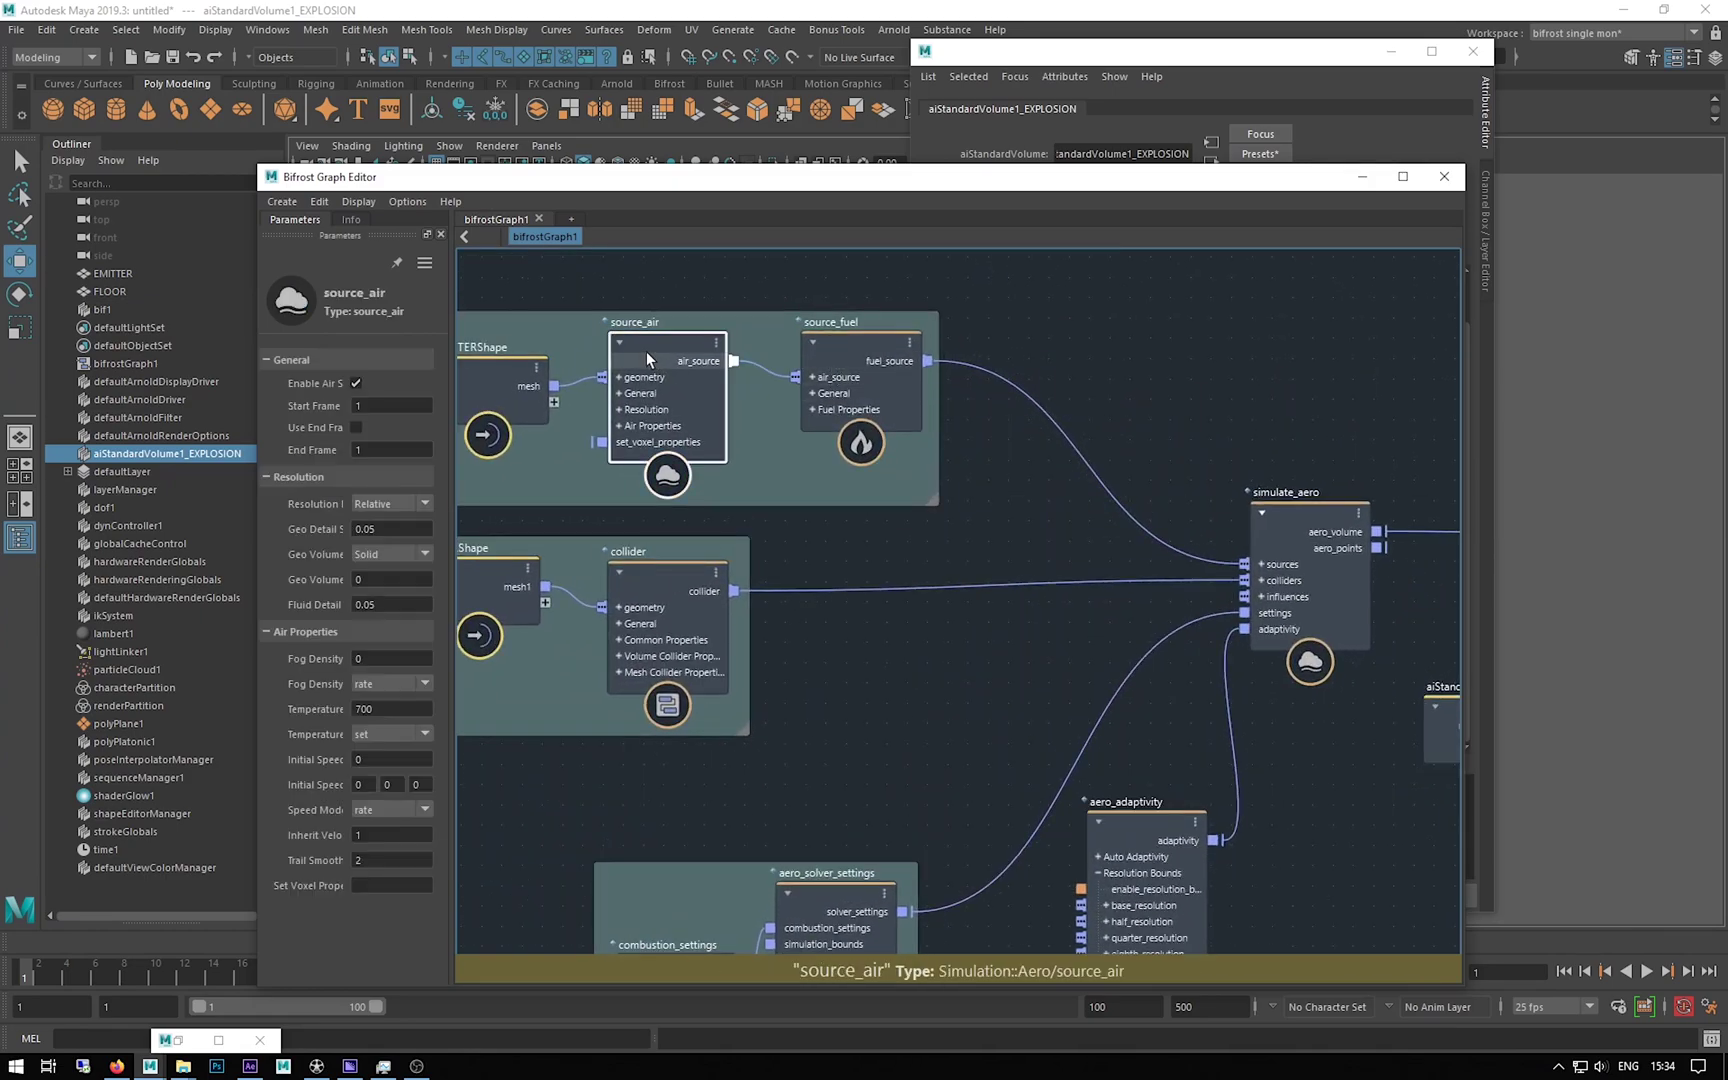
{"action": "left_click", "coordinate": [372, 709]}
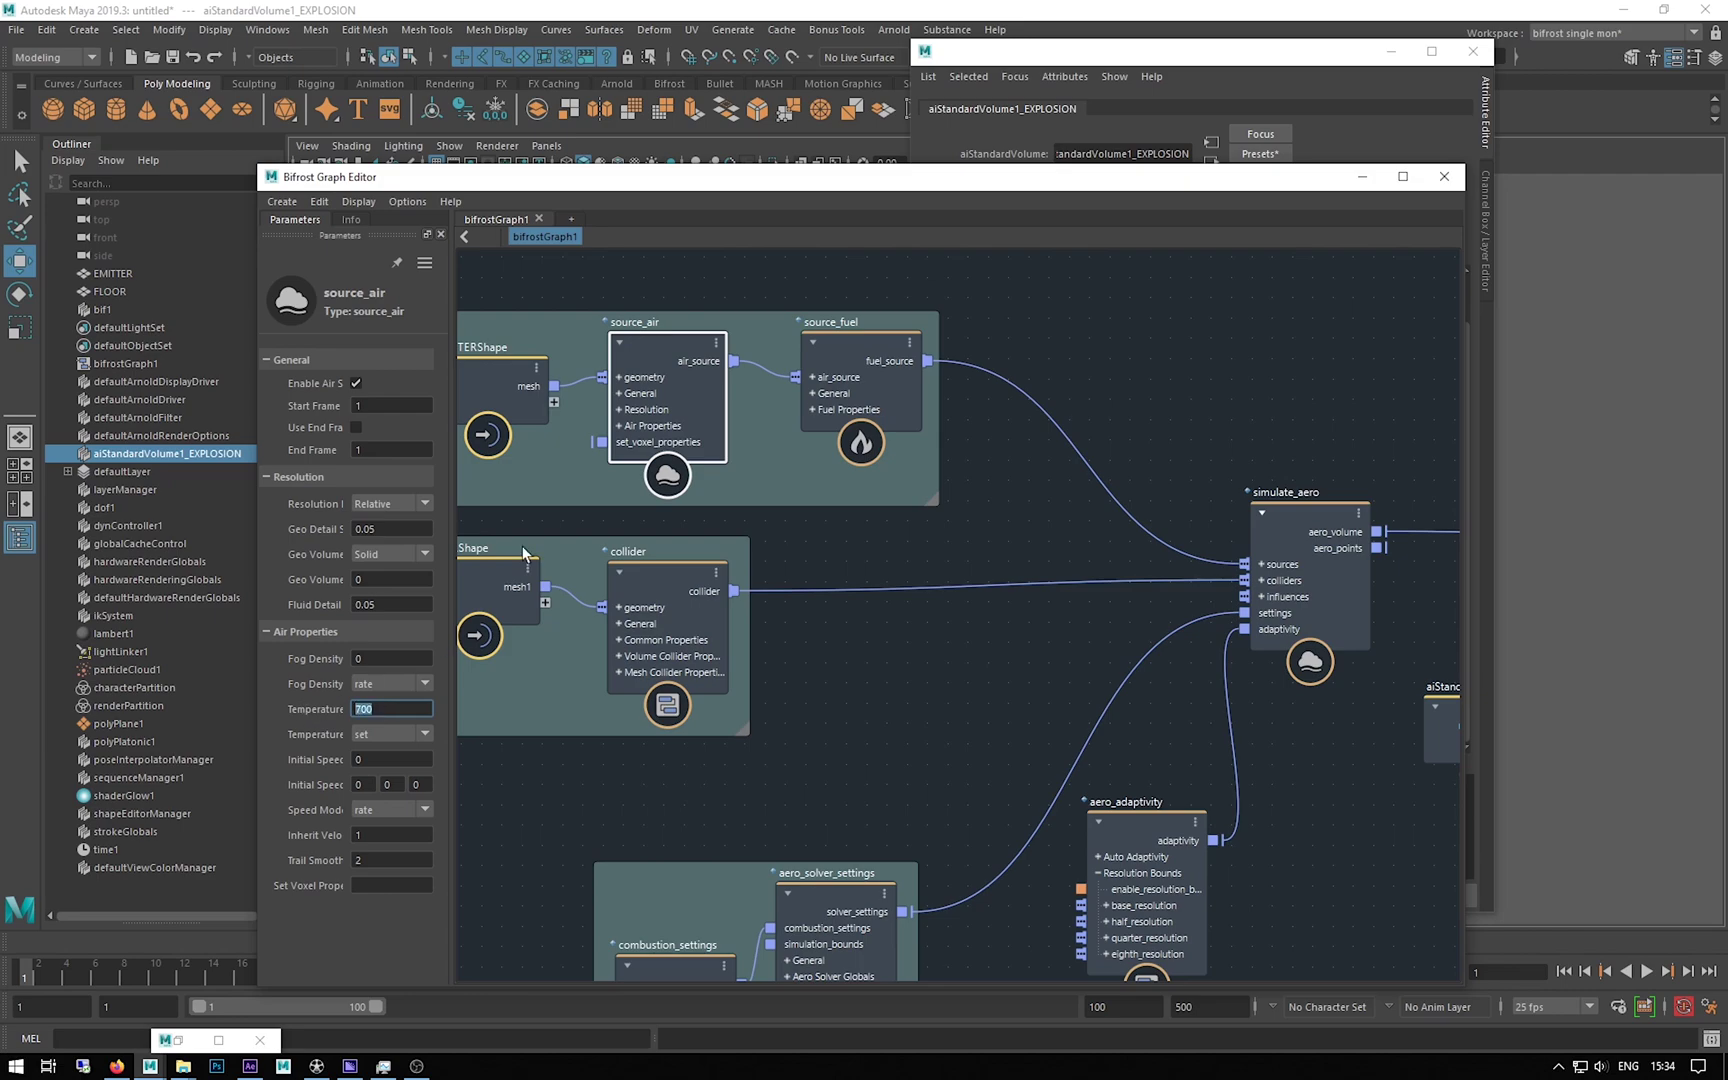
{"action": "left_click", "coordinate": [846, 333]}
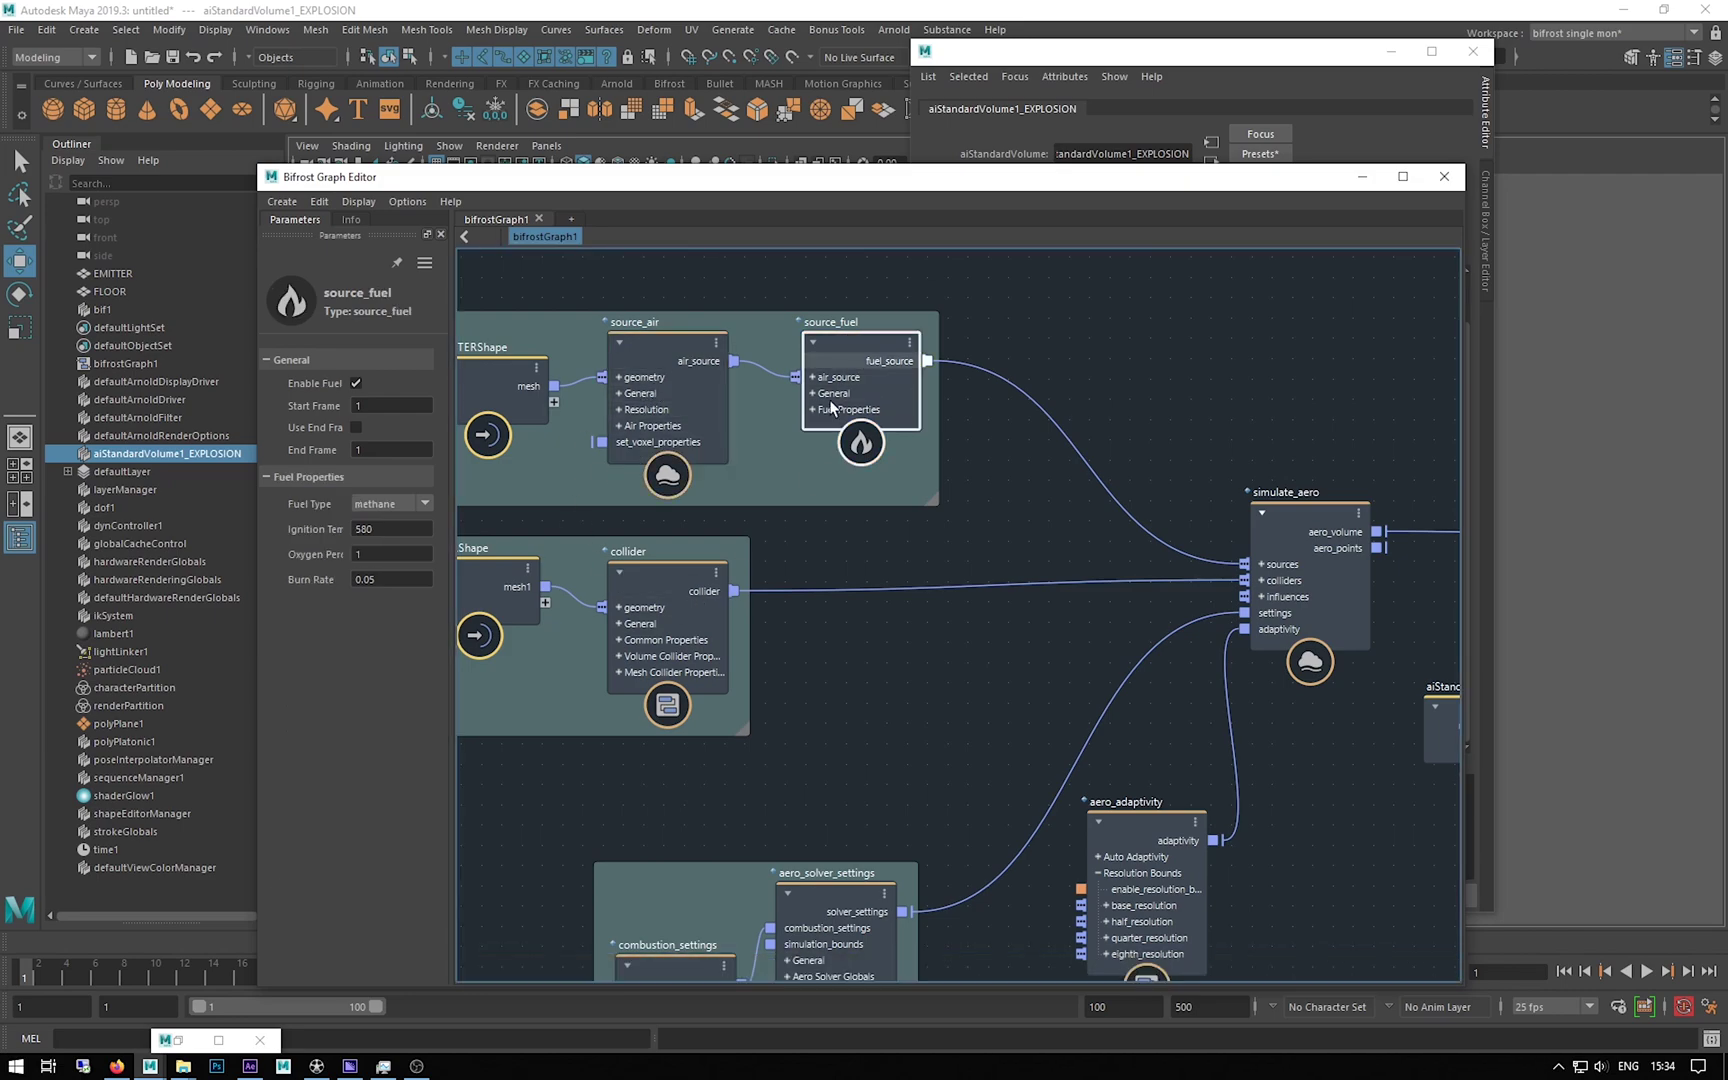
{"action": "left_click", "coordinate": [410, 527]}
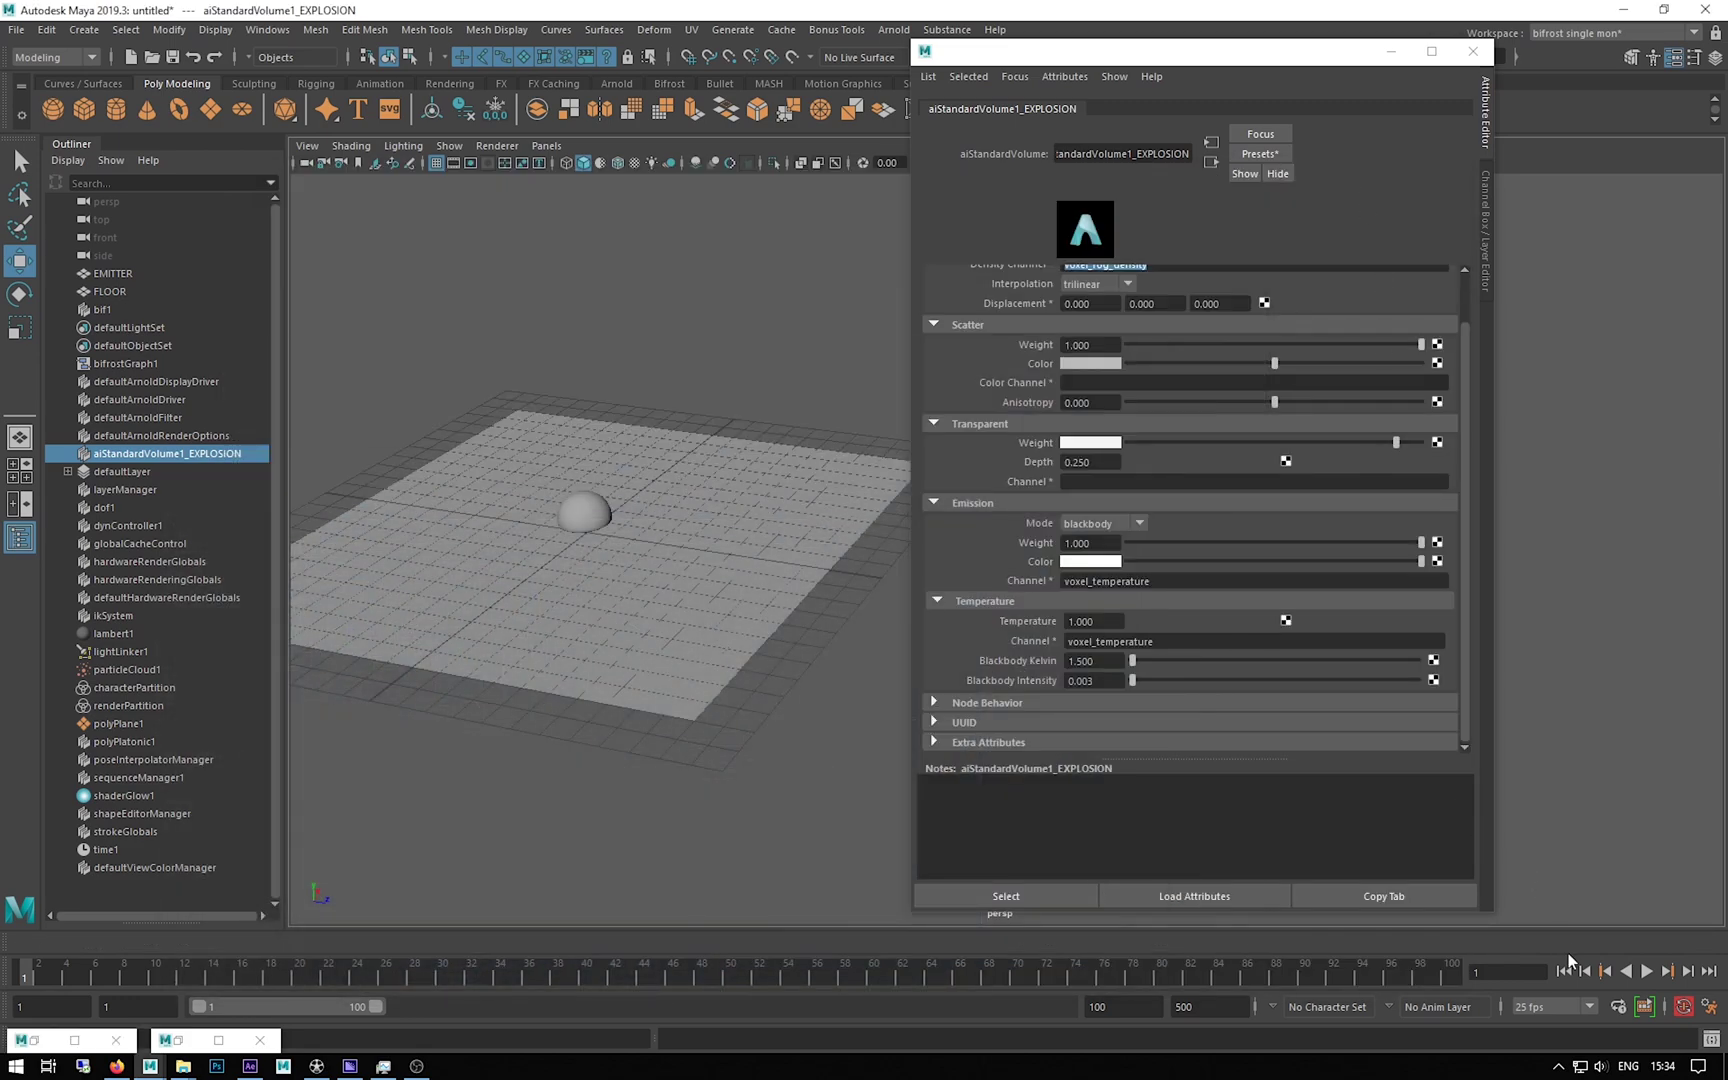
Step: Play the explosion simulation from frame 1 and stop it at frame 12
{"action": "left_click", "coordinate": [1647, 971]}
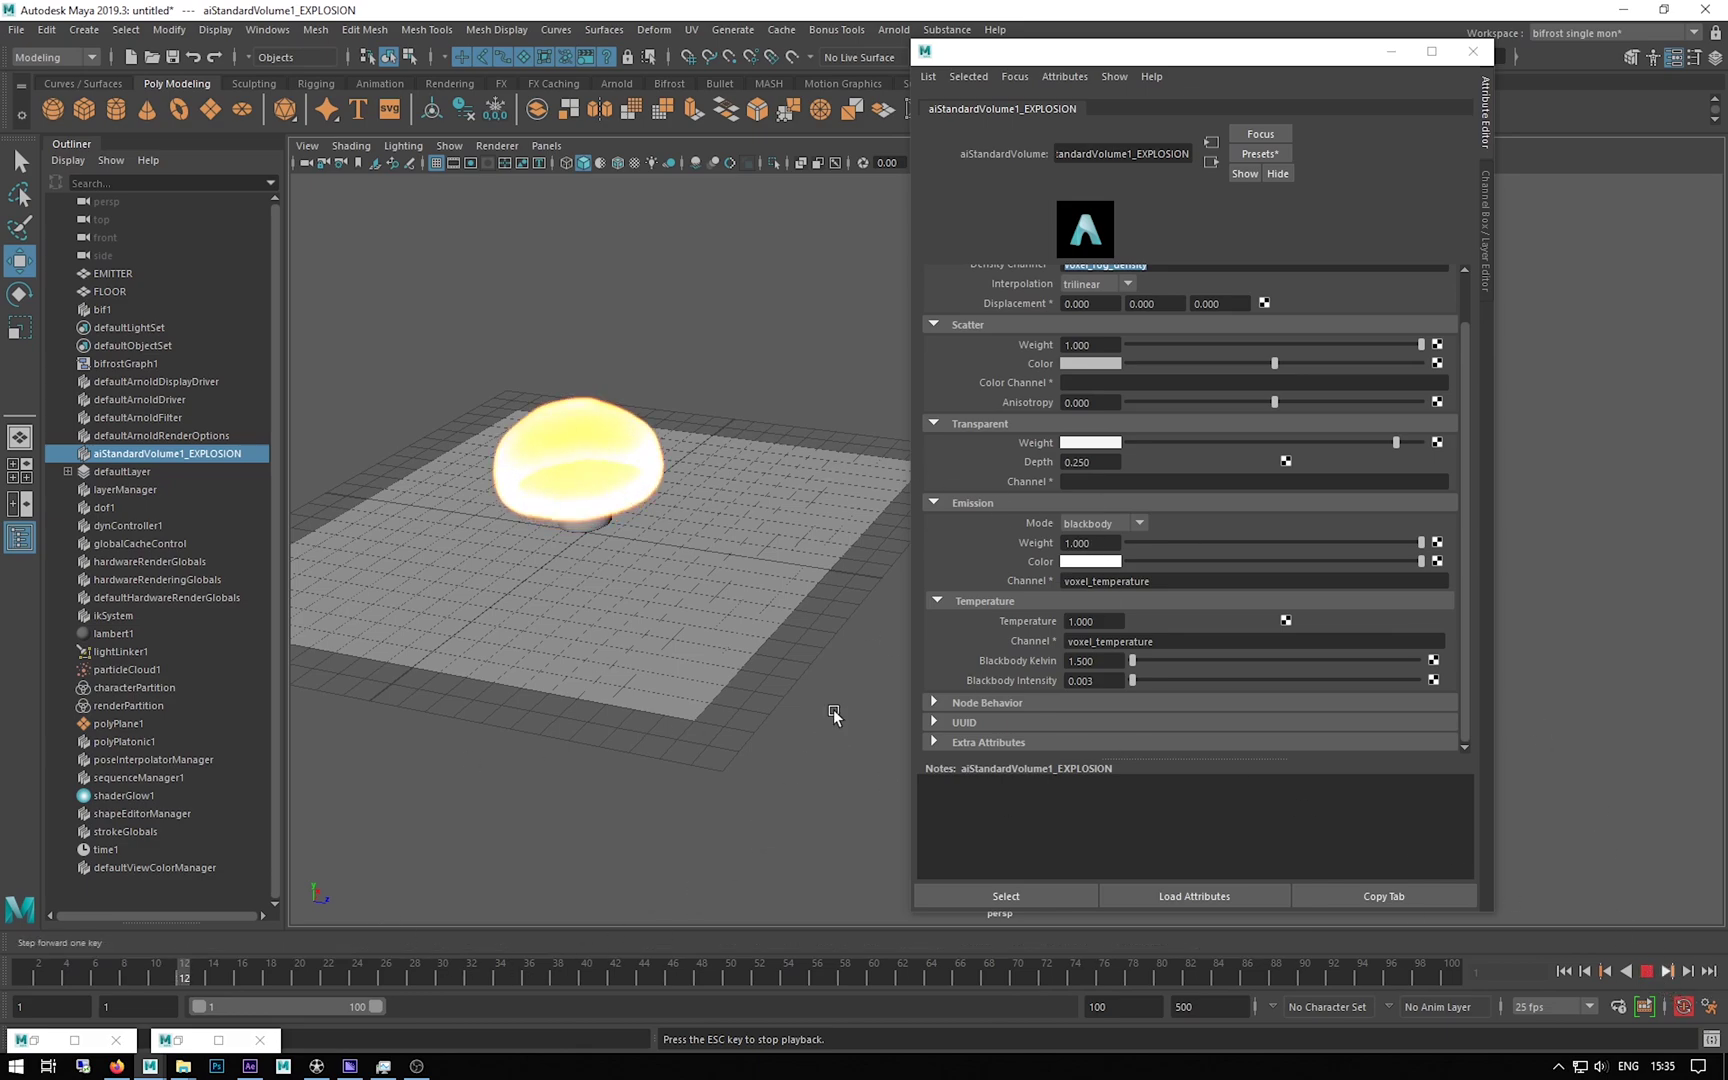
{"action": "key", "text": "Escape"}
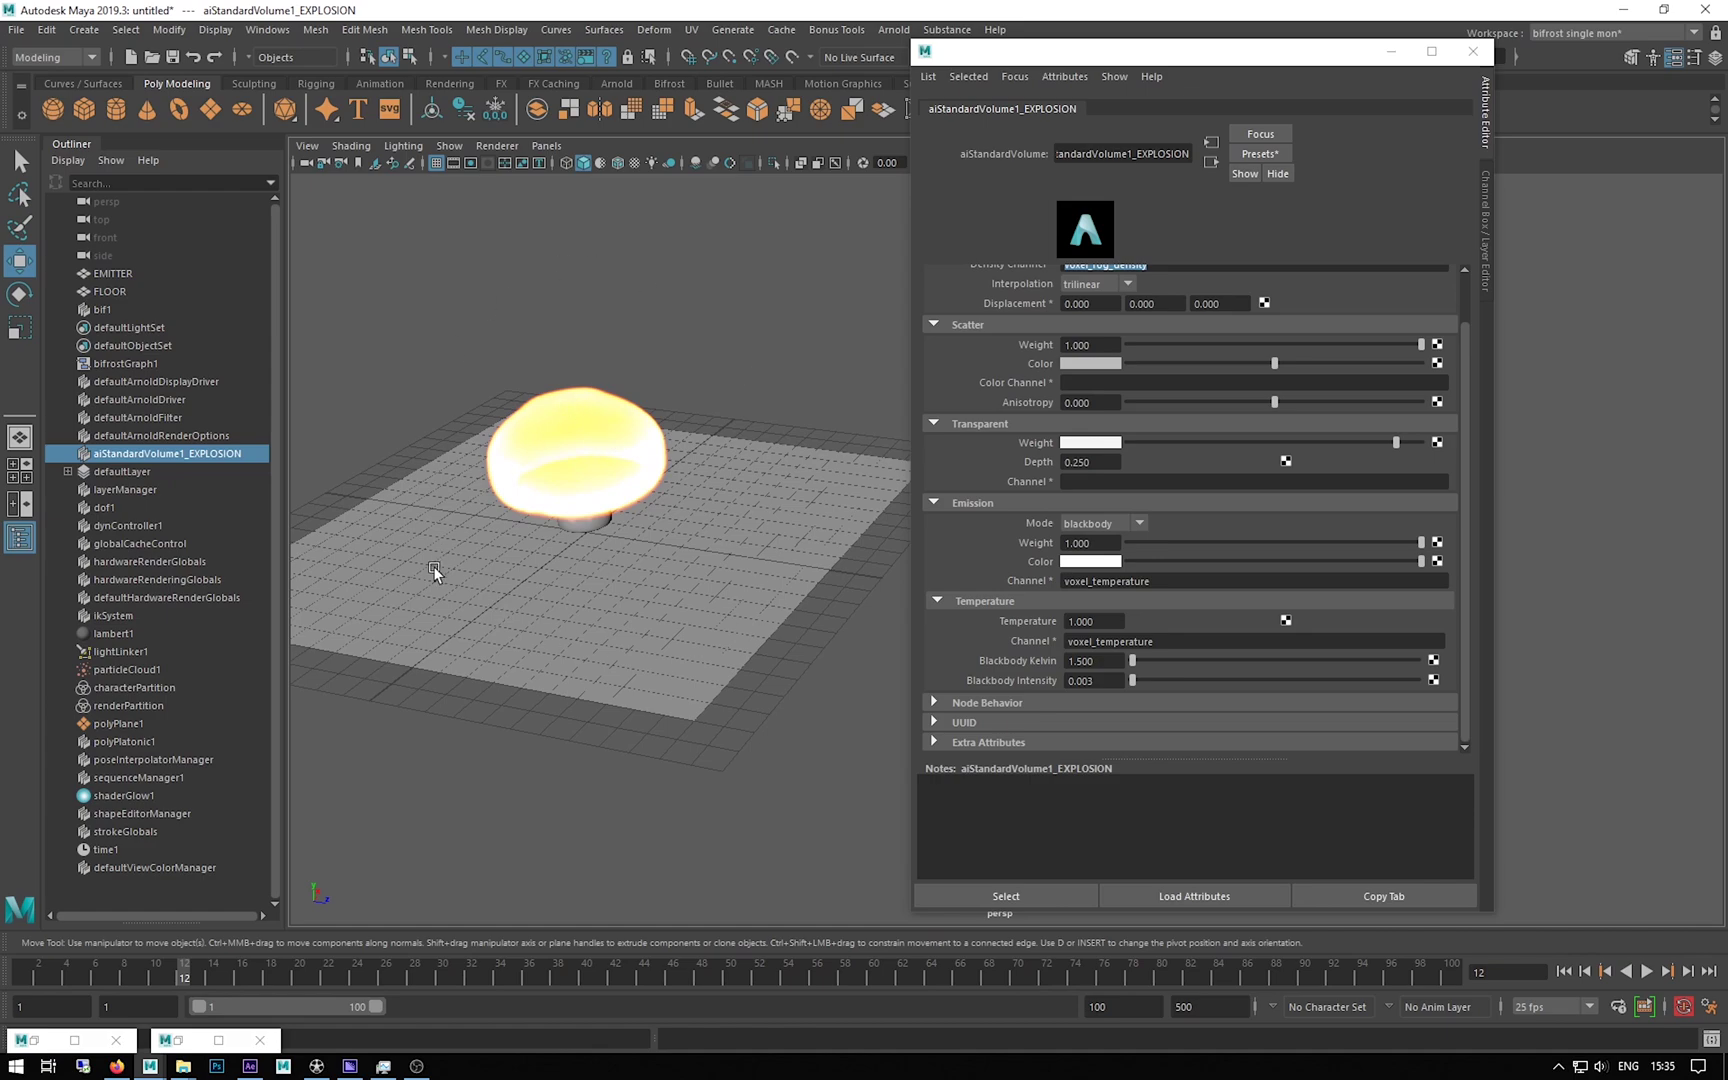